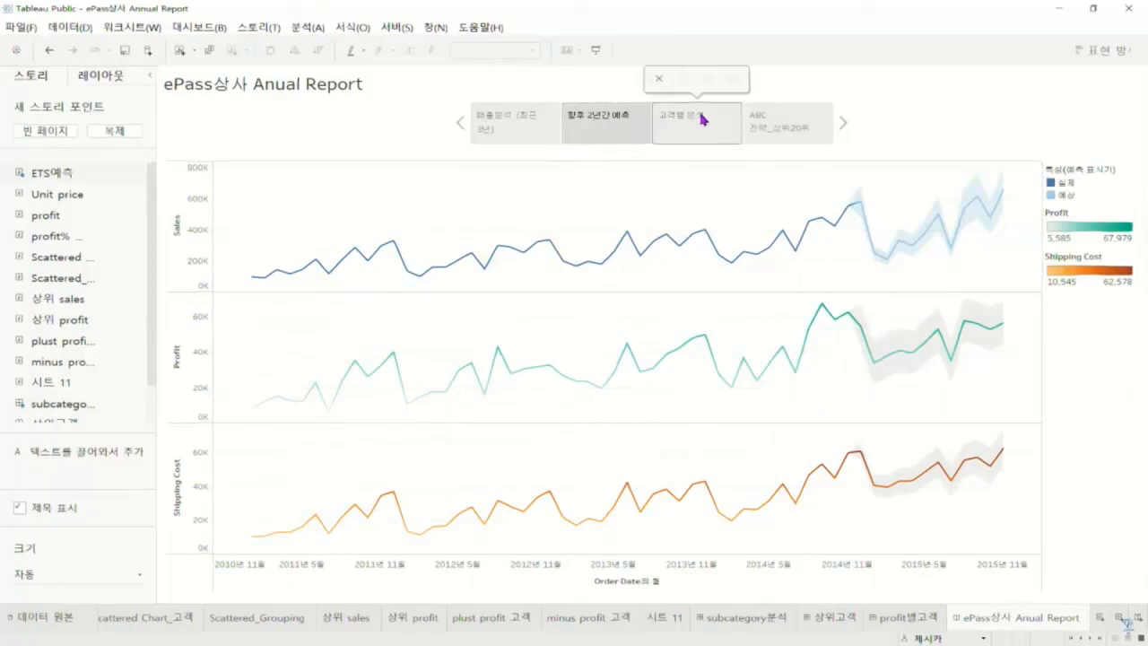
# Look through the four story points of the ePass상사 Anual Report story, ending on 매출분석 (최근 3년)
pyautogui.click(789, 134)
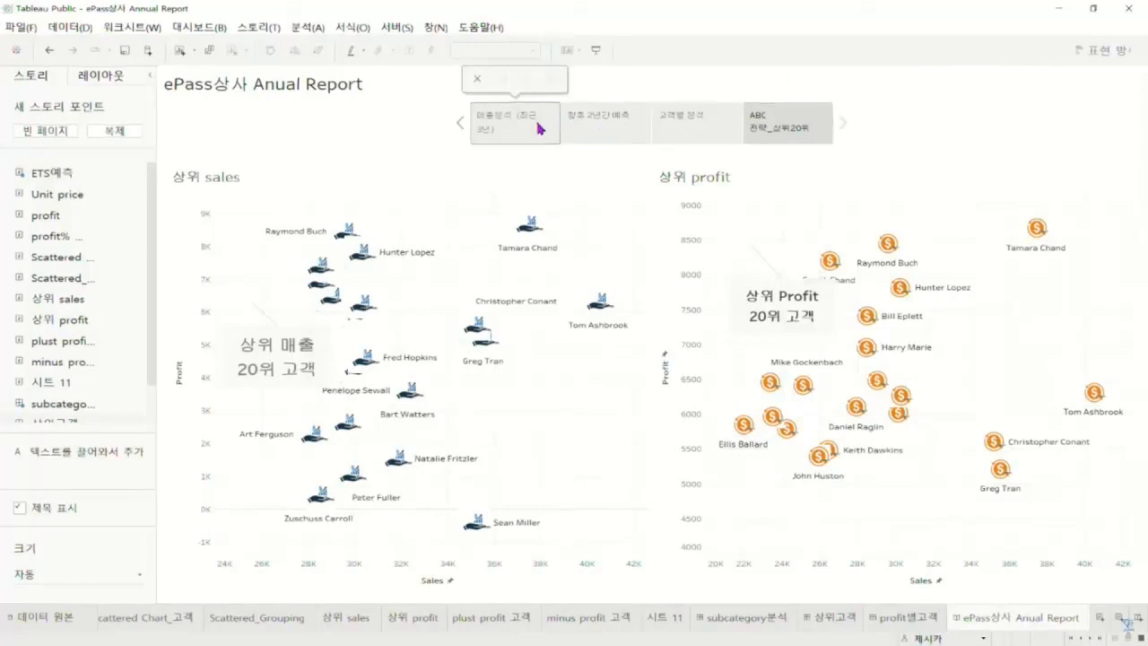
pyautogui.click(508, 130)
pyautogui.click(592, 130)
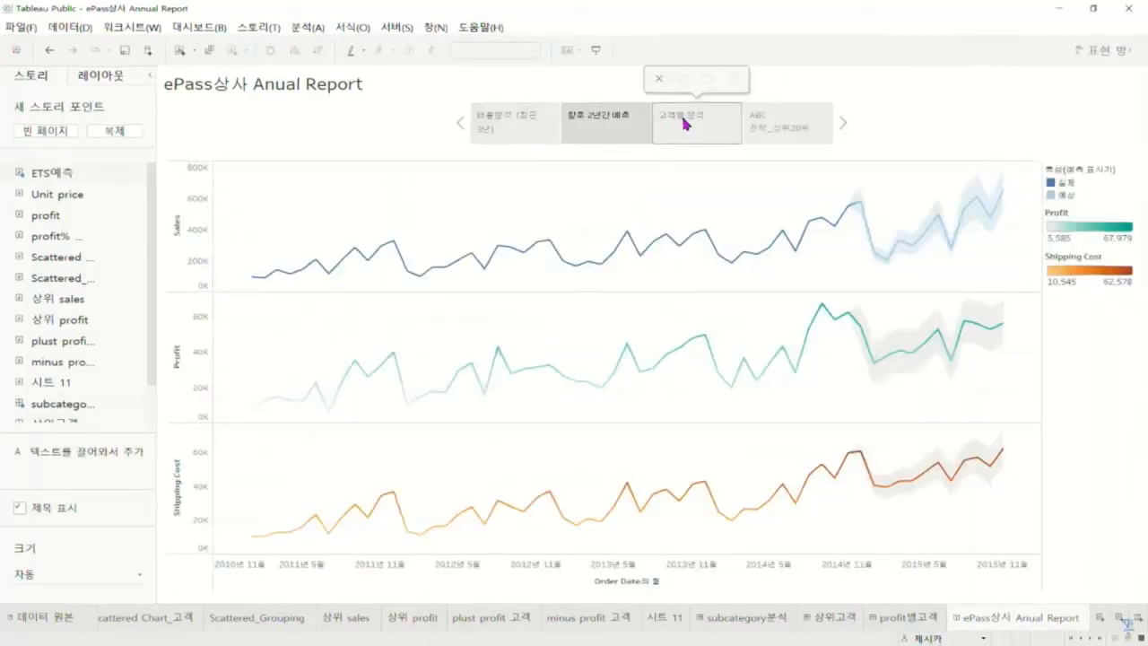
pyautogui.click(685, 122)
pyautogui.click(789, 123)
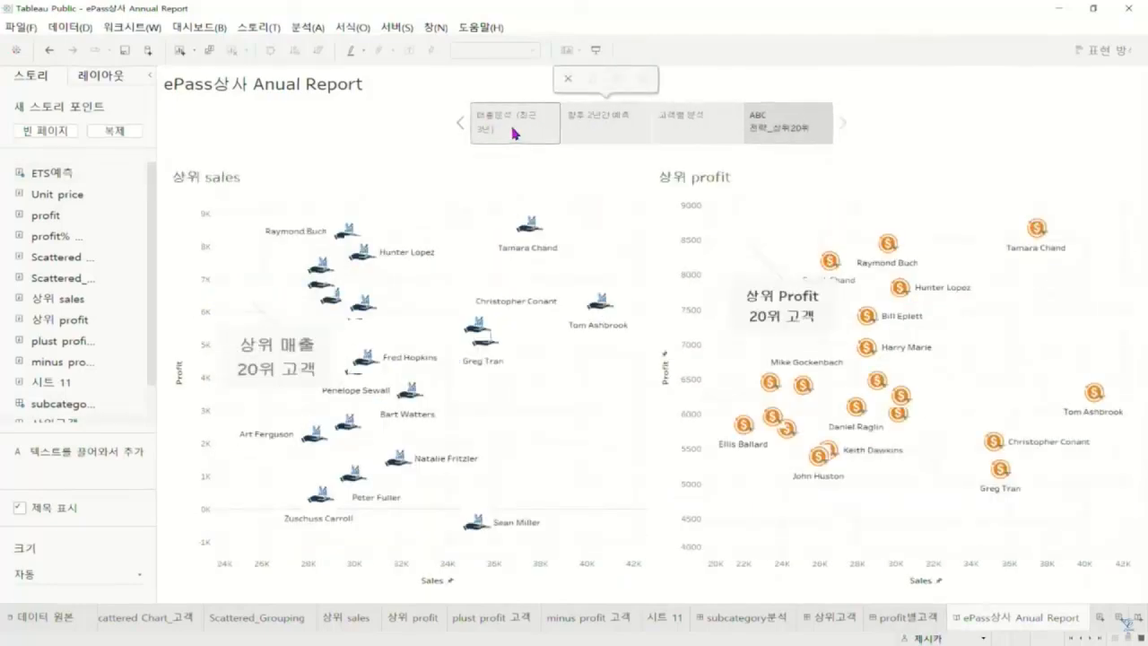
pyautogui.moveTo(525, 123)
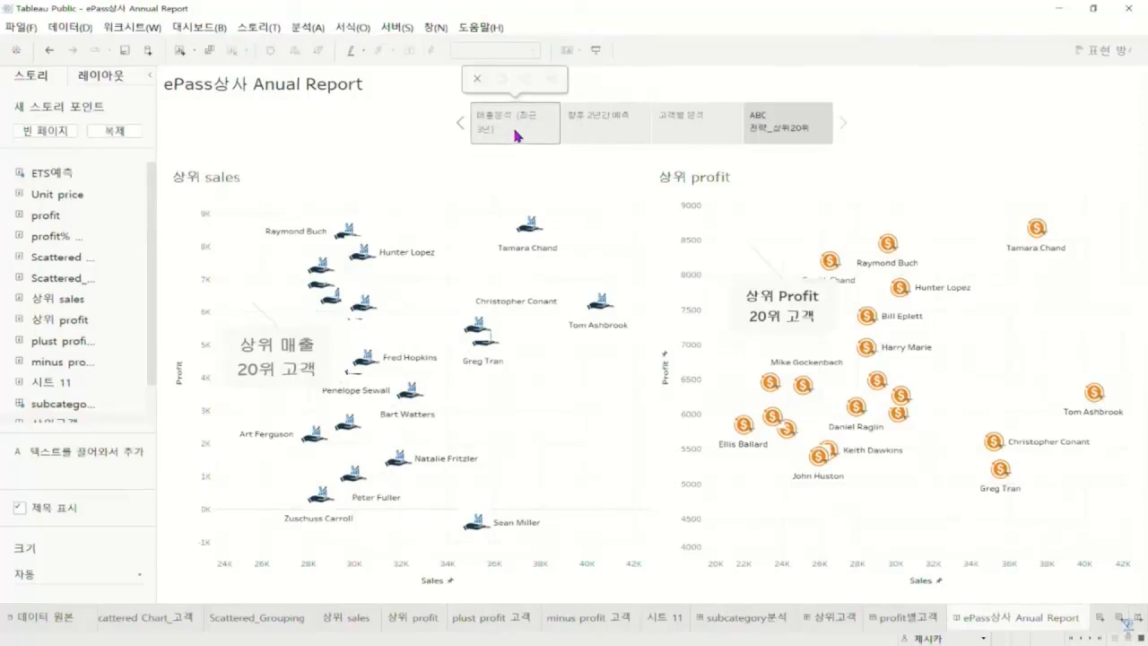
pyautogui.click(514, 130)
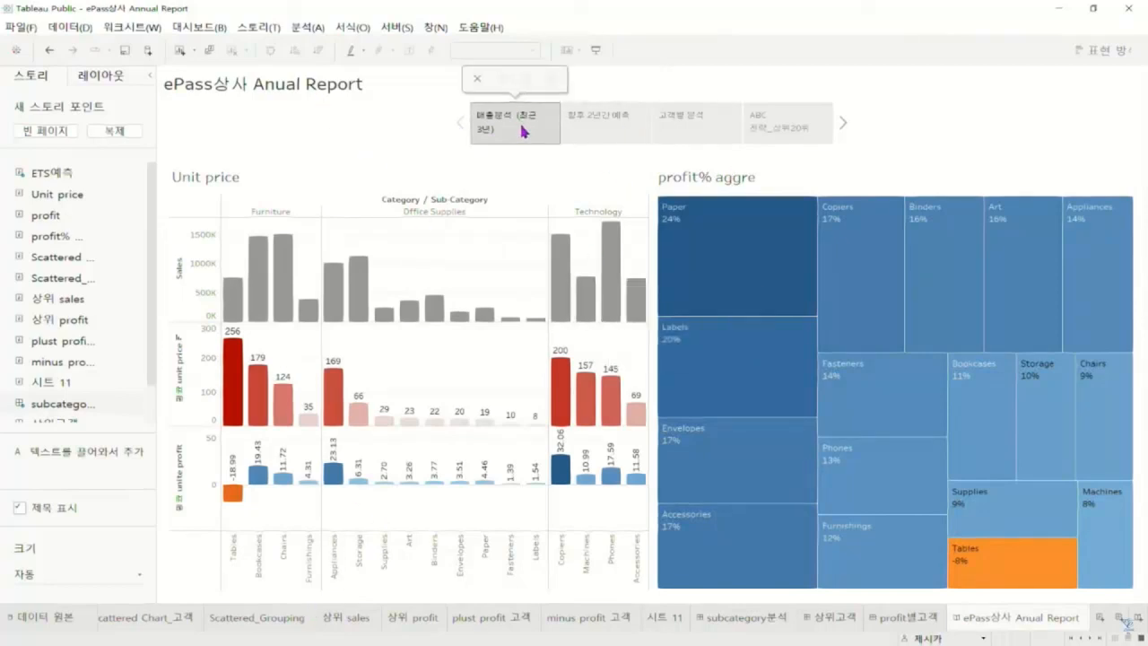
# View the 향후 2년간 예측, 고객별 분석 and ABC 전략_상위20위 story points and return to 매출분석 (최근 3년)
pyautogui.moveTo(518, 131)
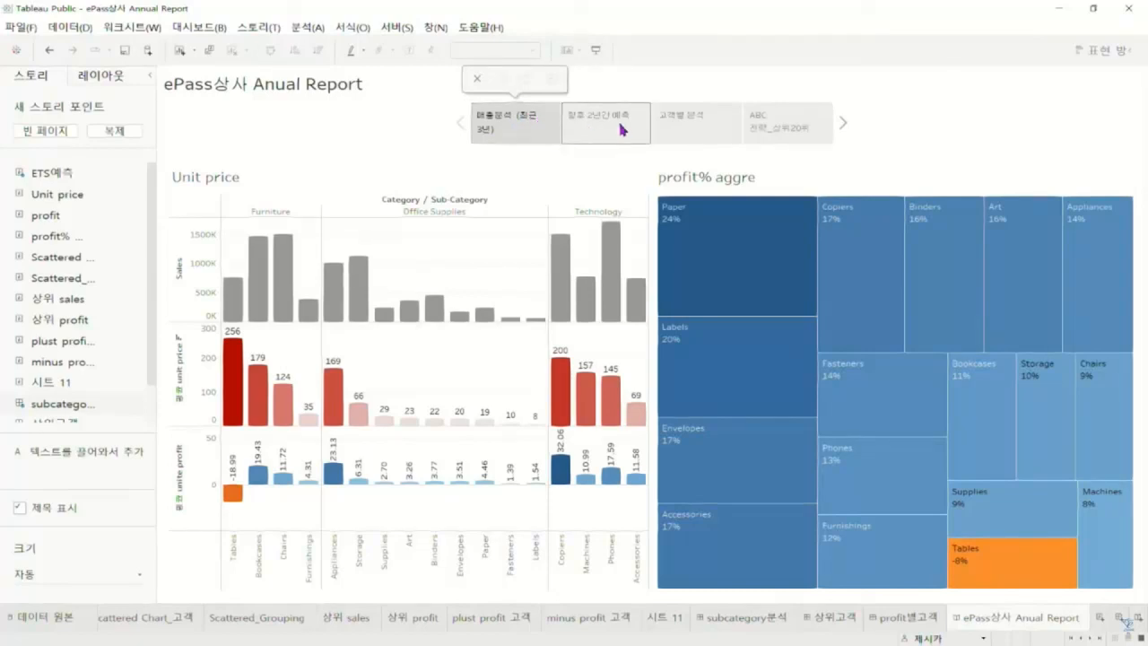
pyautogui.moveTo(580, 128)
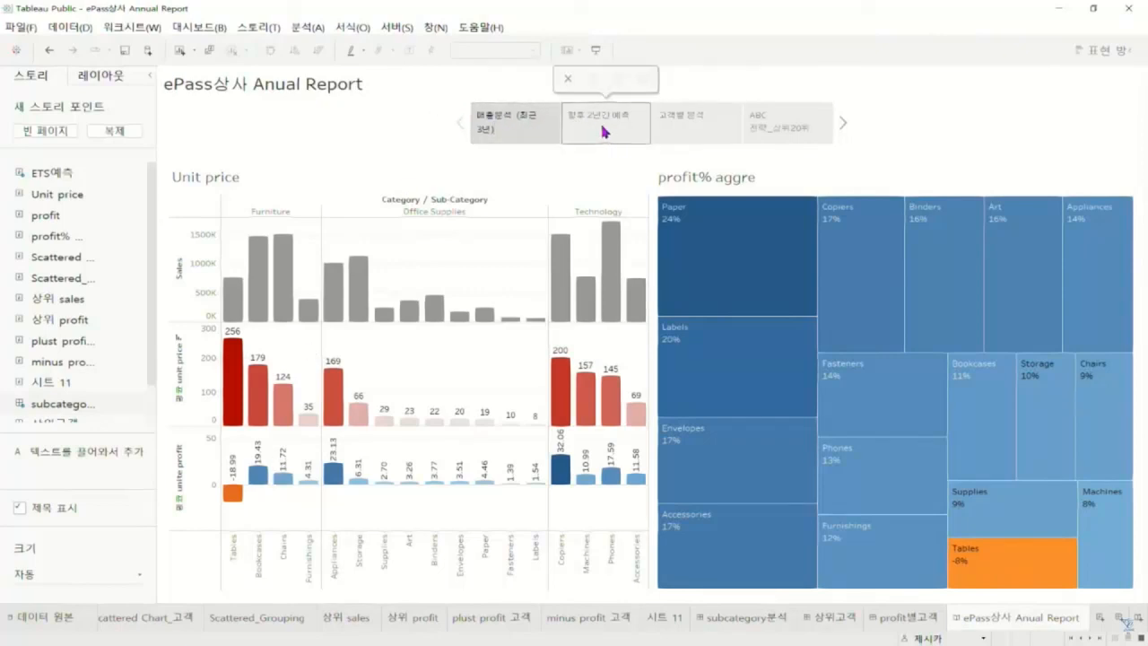
pyautogui.click(604, 130)
pyautogui.click(681, 129)
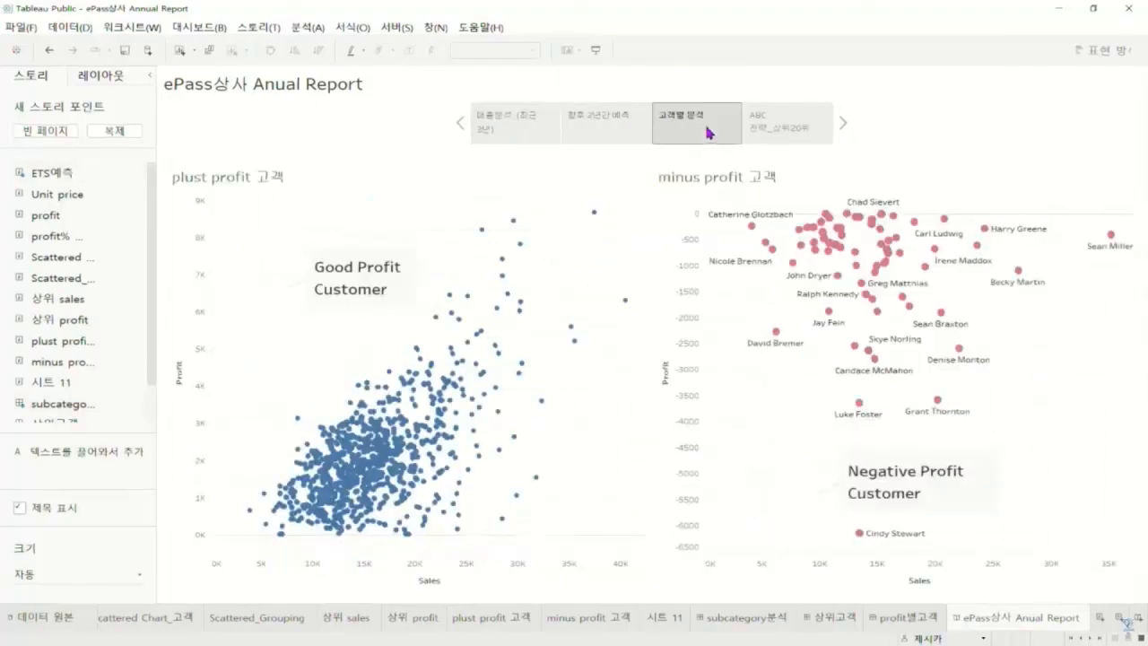
pyautogui.click(779, 137)
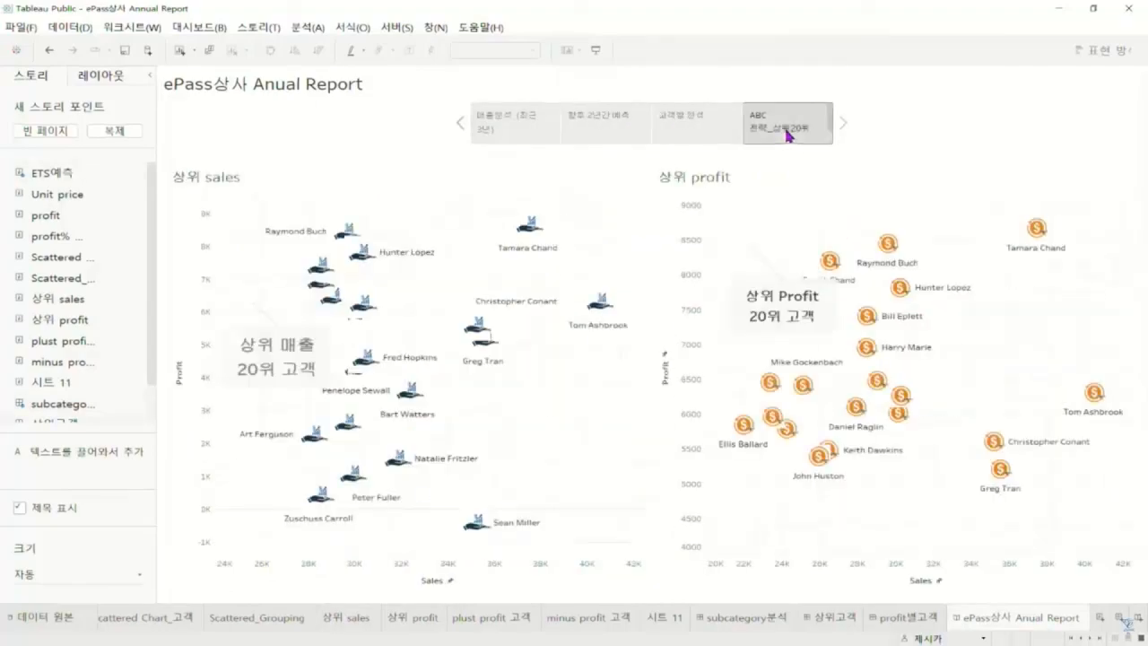
pyautogui.click(502, 126)
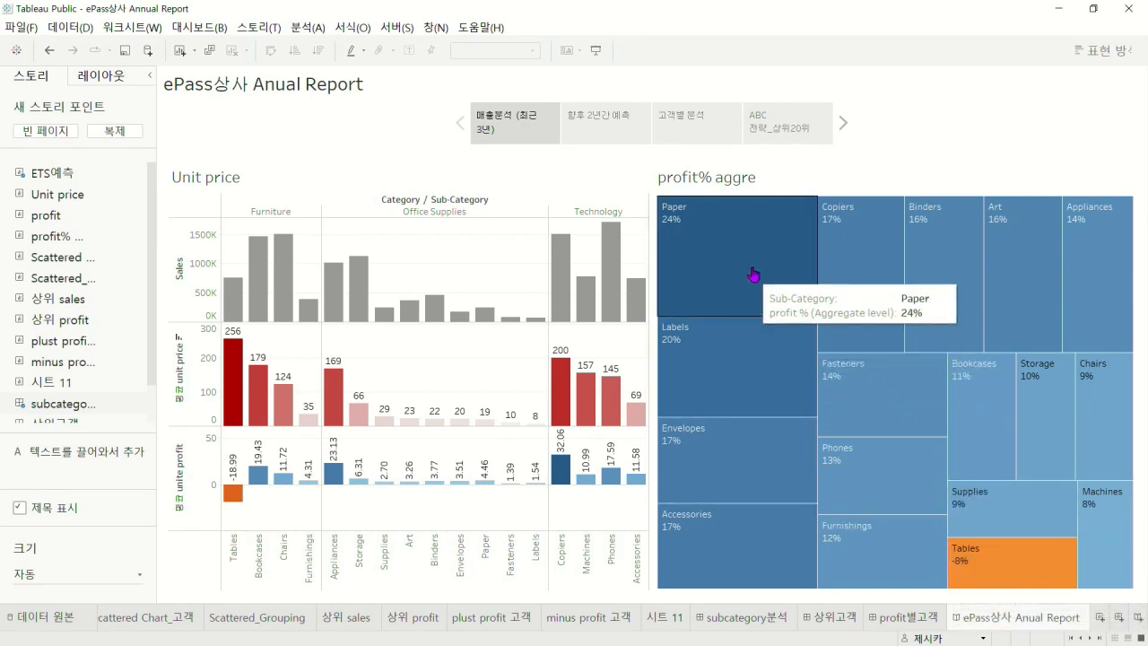
# Examine the 향후 2년간 예측 forecast and the 고객별 분석 scatter plots, ending on the ABC 전략_상위20위 story point
pyautogui.click(611, 135)
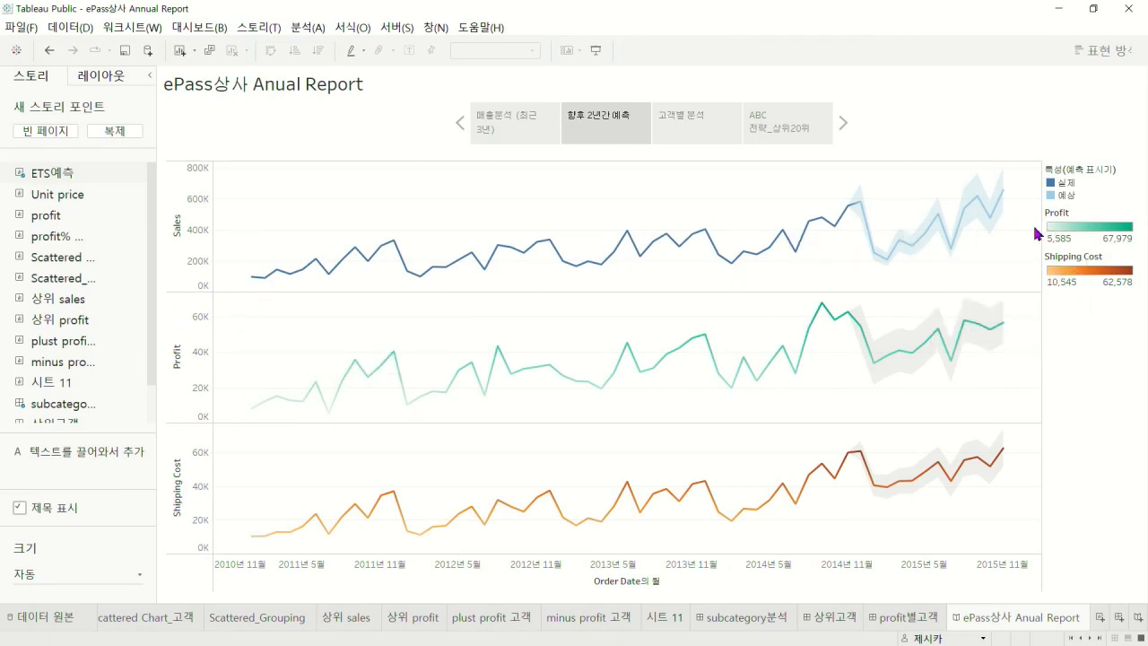
pyautogui.click(716, 132)
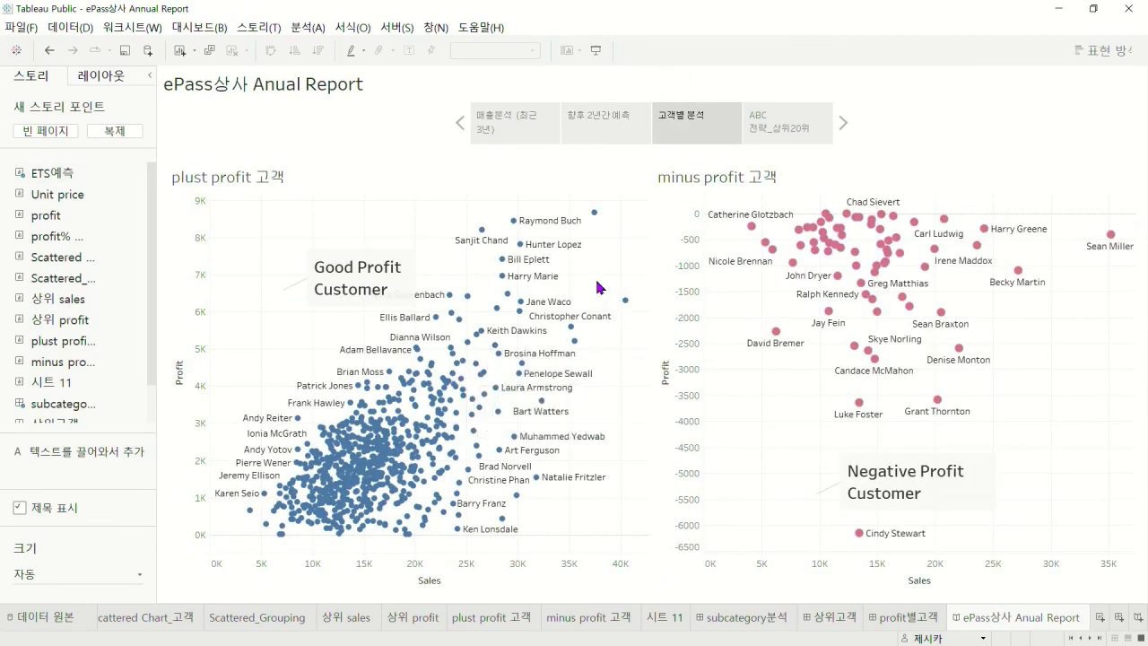
pyautogui.moveTo(664, 129)
pyautogui.moveTo(776, 354)
pyautogui.click(813, 130)
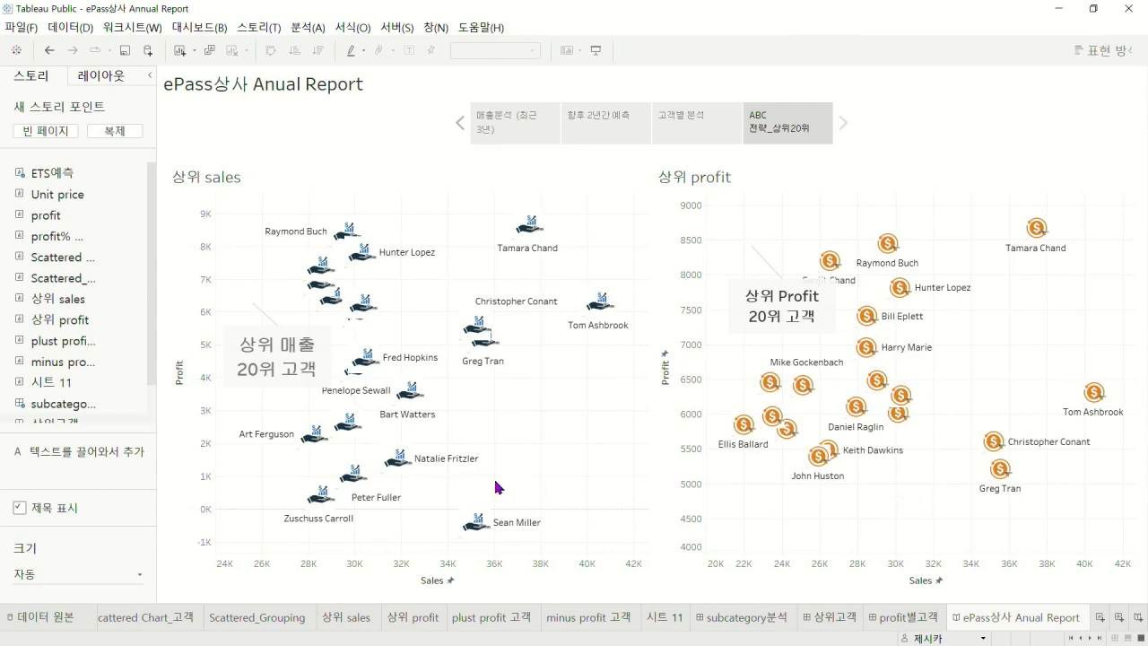
# Compare the 고객별 분석 story point with ABC 전략_상위20위, and go back to the 매출분석 (최근 3년) charts
pyautogui.click(688, 127)
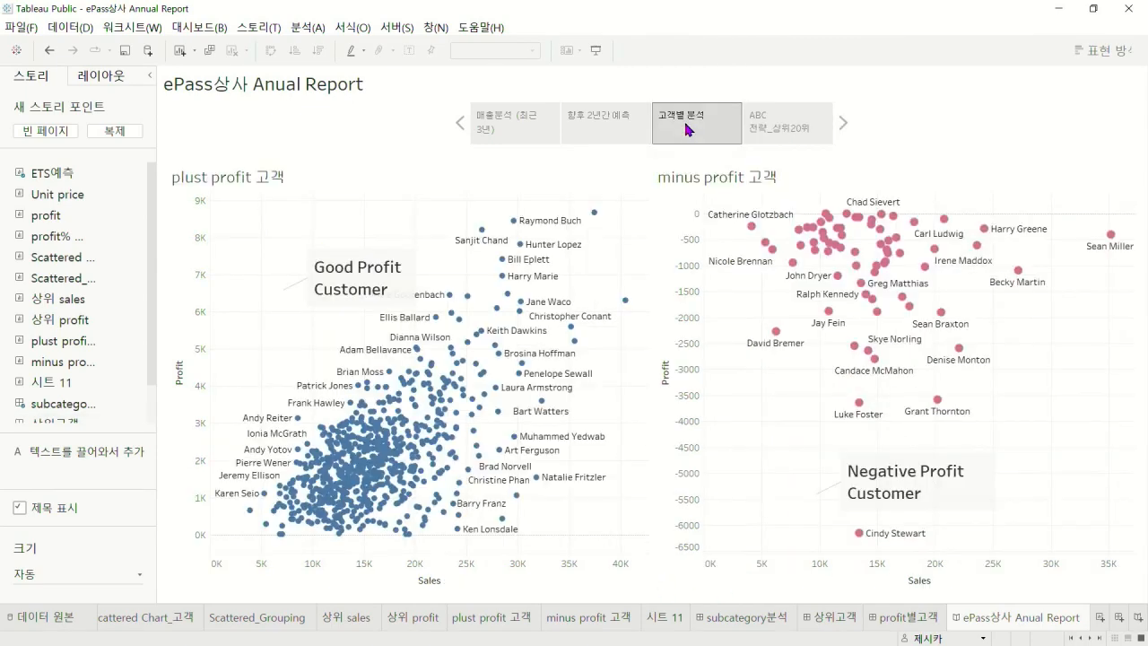
pyautogui.click(787, 130)
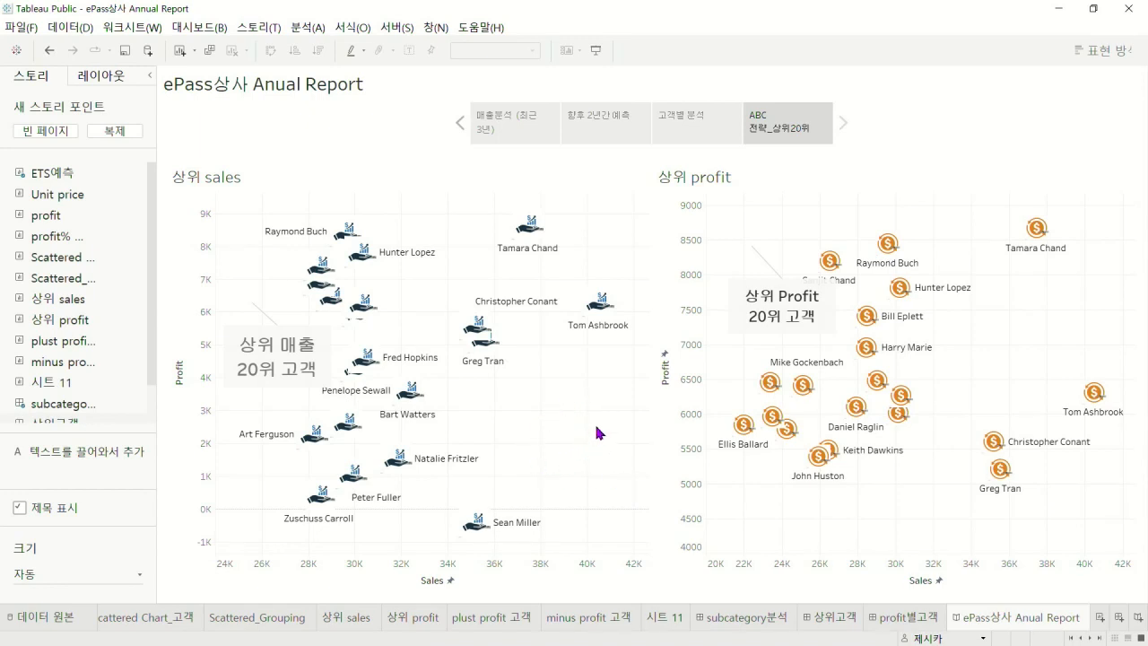
pyautogui.moveTo(782, 135)
pyautogui.click(764, 130)
pyautogui.moveTo(378, 262)
pyautogui.moveTo(1004, 479)
pyautogui.click(494, 123)
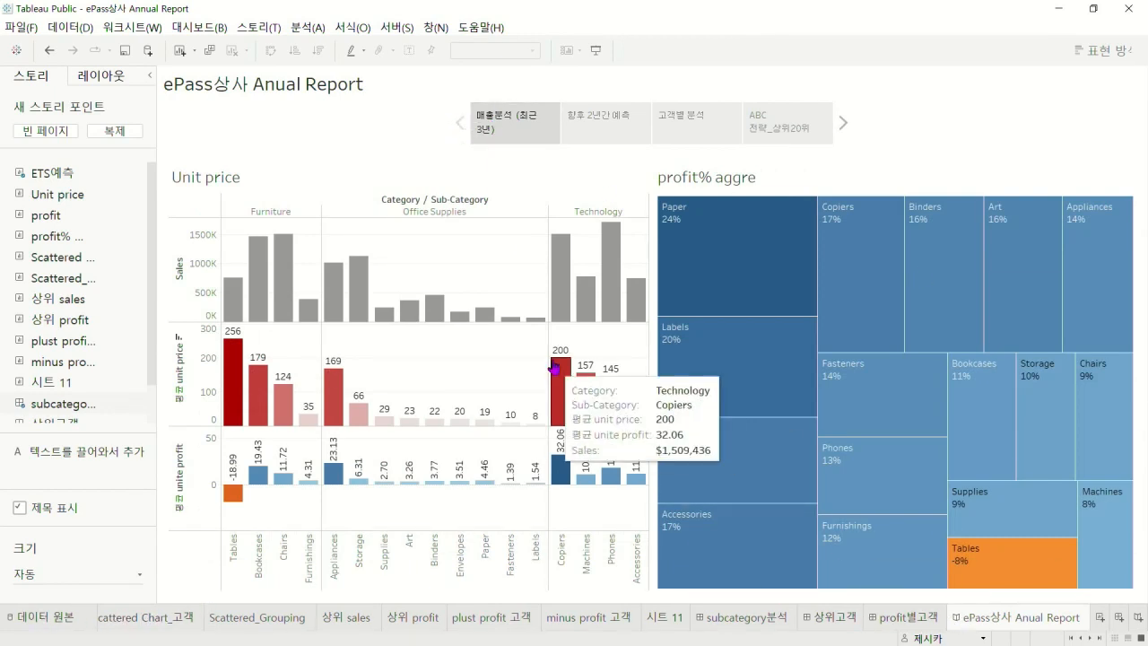
# Add two new blank dashboards to the workbook
pyautogui.scroll(-1, 82, 405)
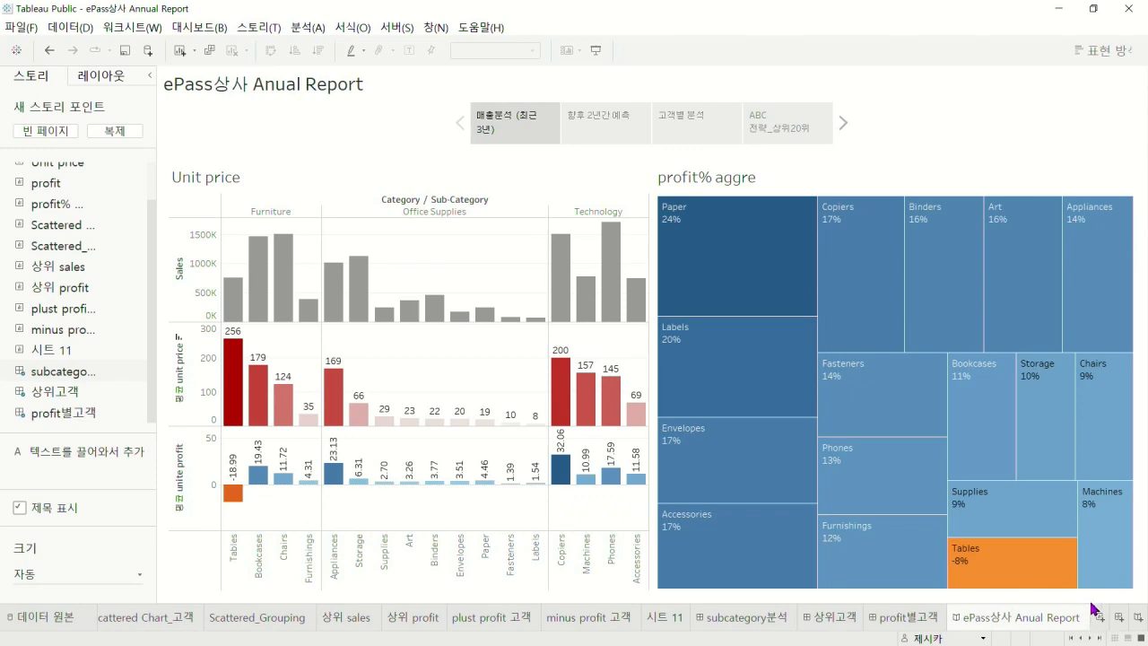
pyautogui.click(1118, 617)
pyautogui.click(1119, 617)
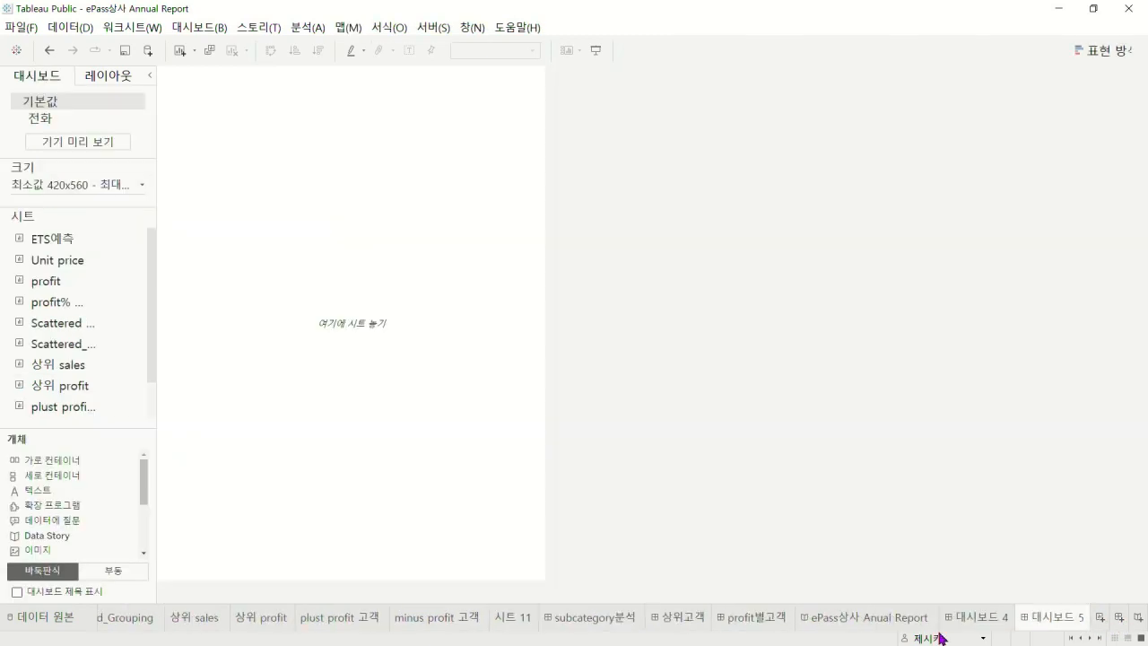
# Review the ePass상사 Anual Report story and its source dashboards profit별고객, 상위고객 and subcategory분석
pyautogui.click(863, 619)
pyautogui.click(755, 619)
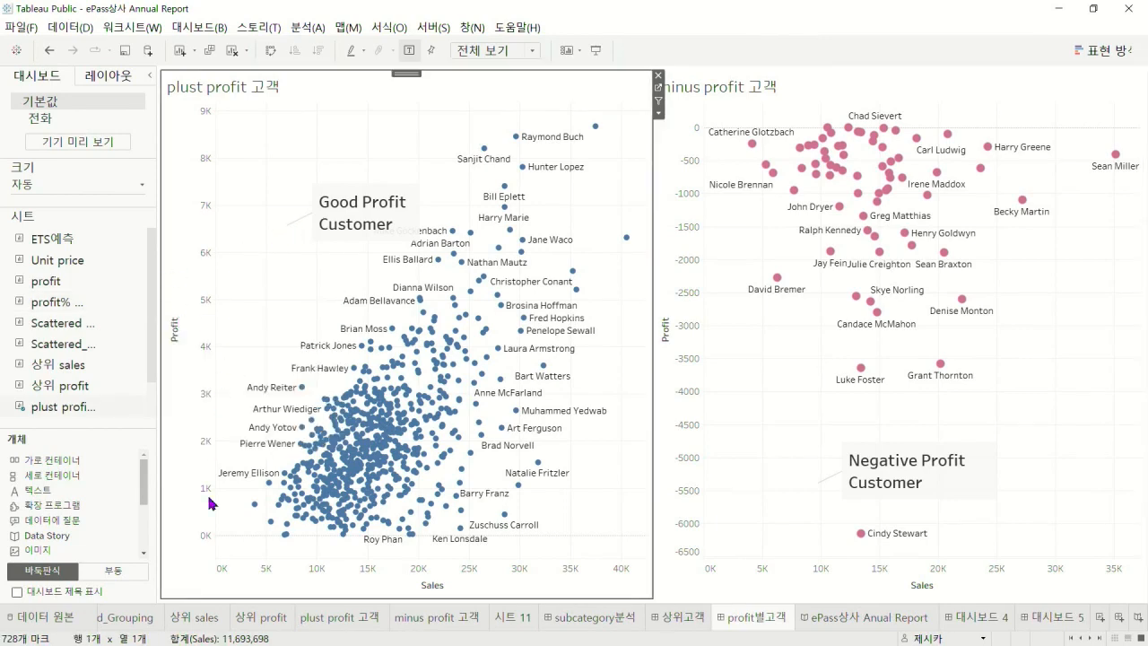
pyautogui.click(682, 619)
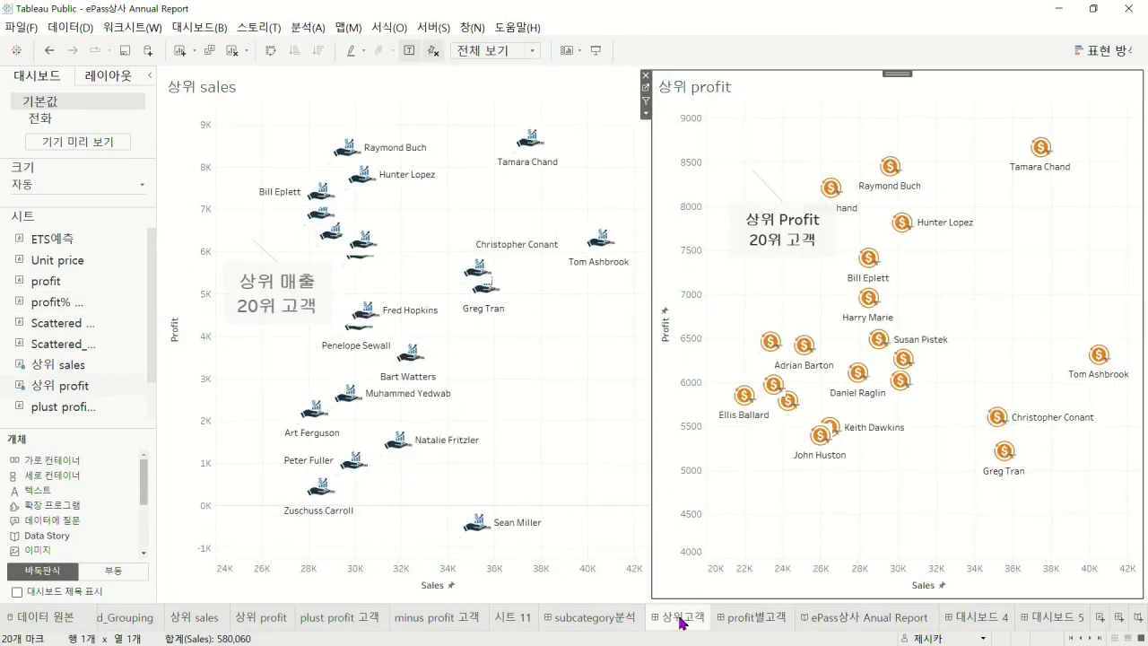
pyautogui.click(920, 619)
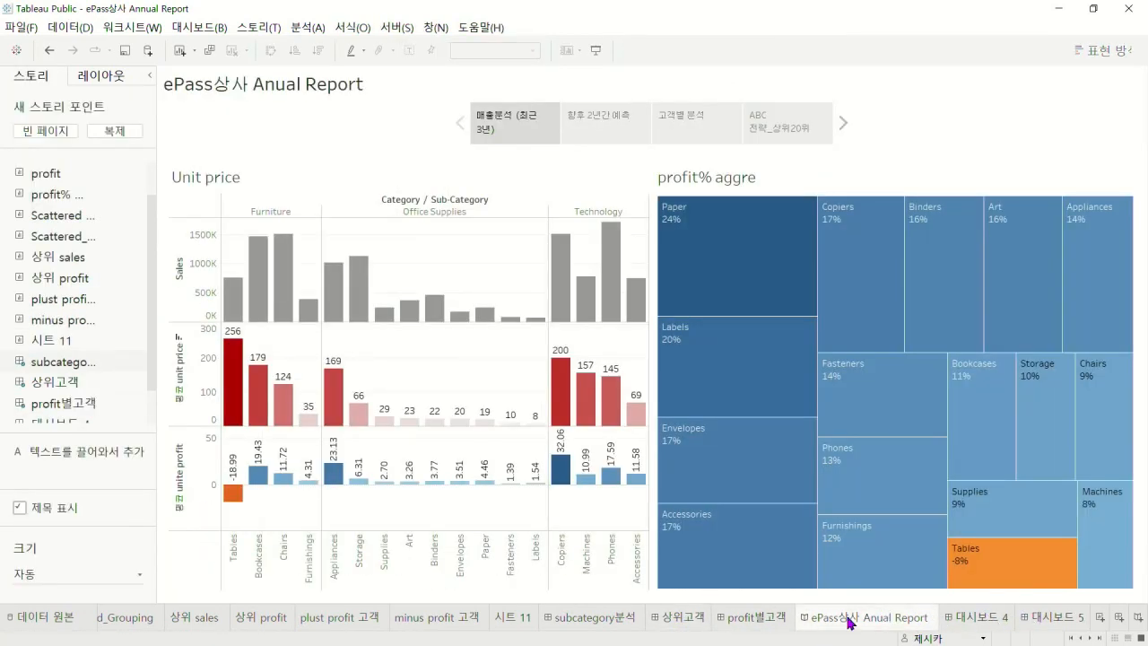
pyautogui.click(767, 622)
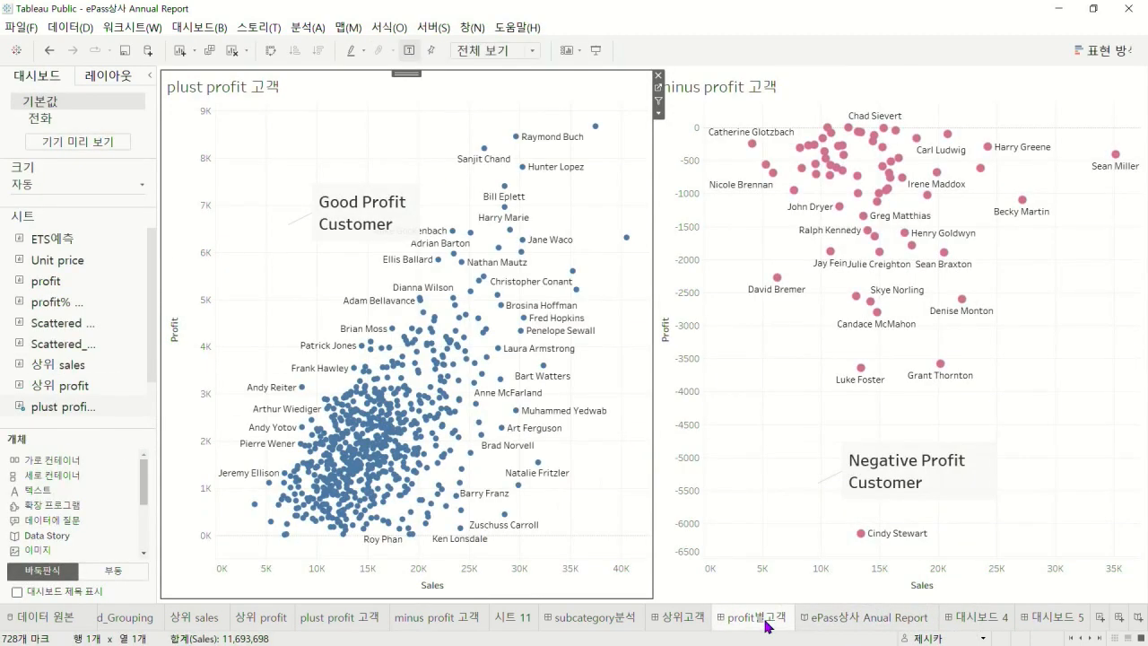
pyautogui.click(668, 618)
pyautogui.click(565, 621)
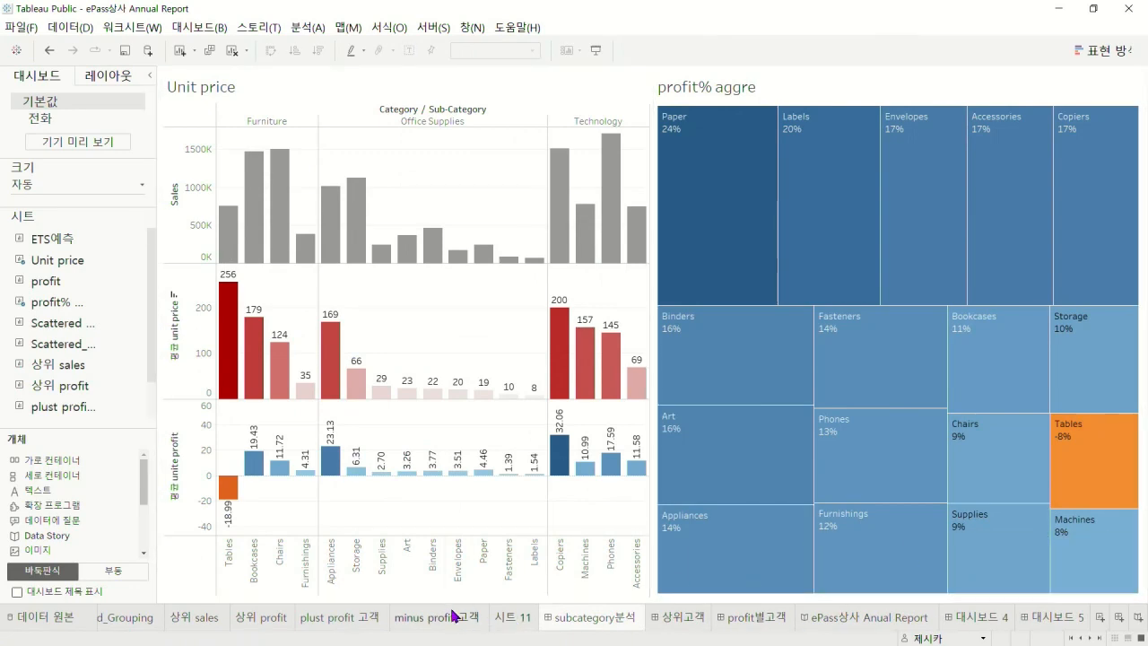
# Look through the customer worksheets plust profit 고객, minus profit 고객, 상위 profit, 상위 sales and Scattered_Grouping
pyautogui.click(341, 622)
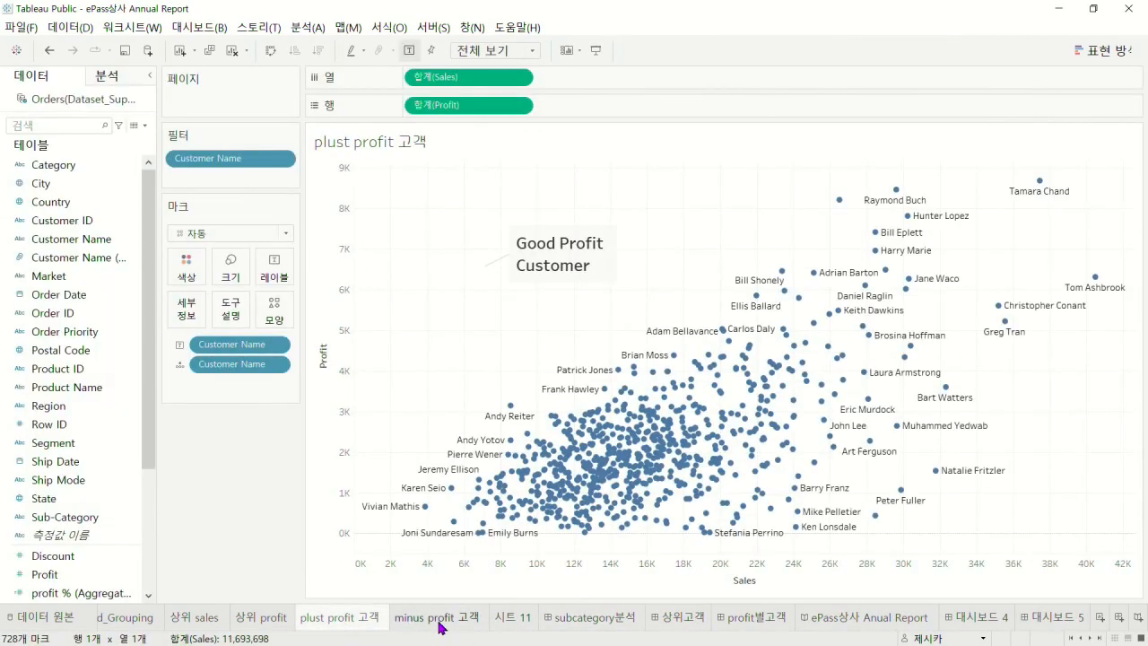
pyautogui.click(441, 624)
pyautogui.click(316, 622)
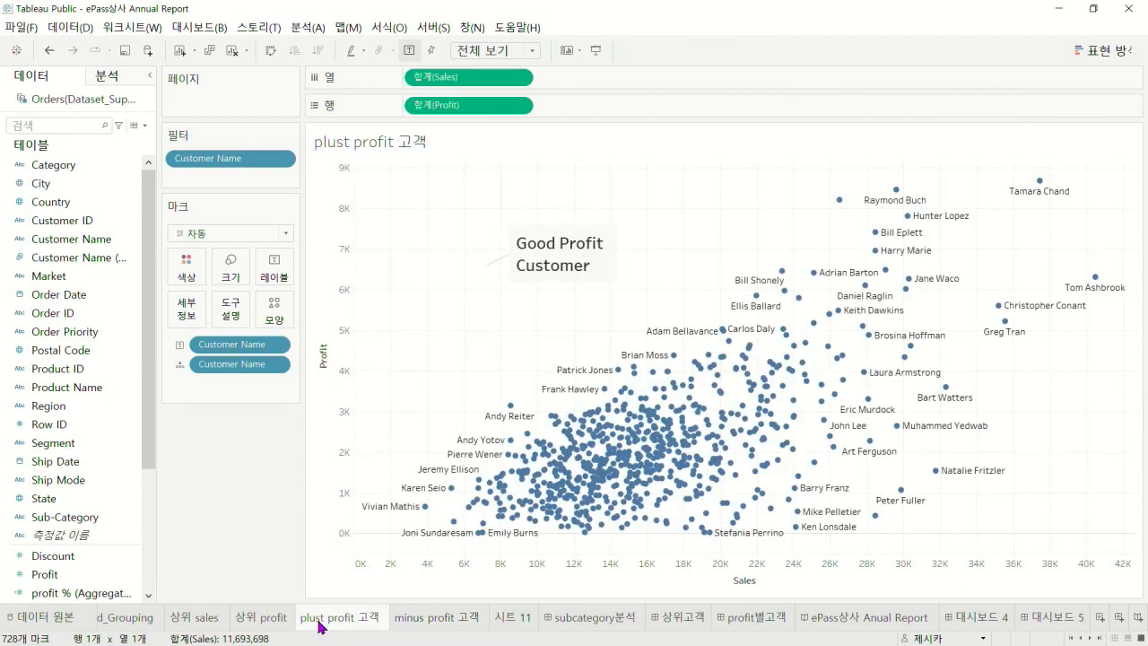
pyautogui.click(254, 623)
pyautogui.click(203, 618)
pyautogui.click(126, 618)
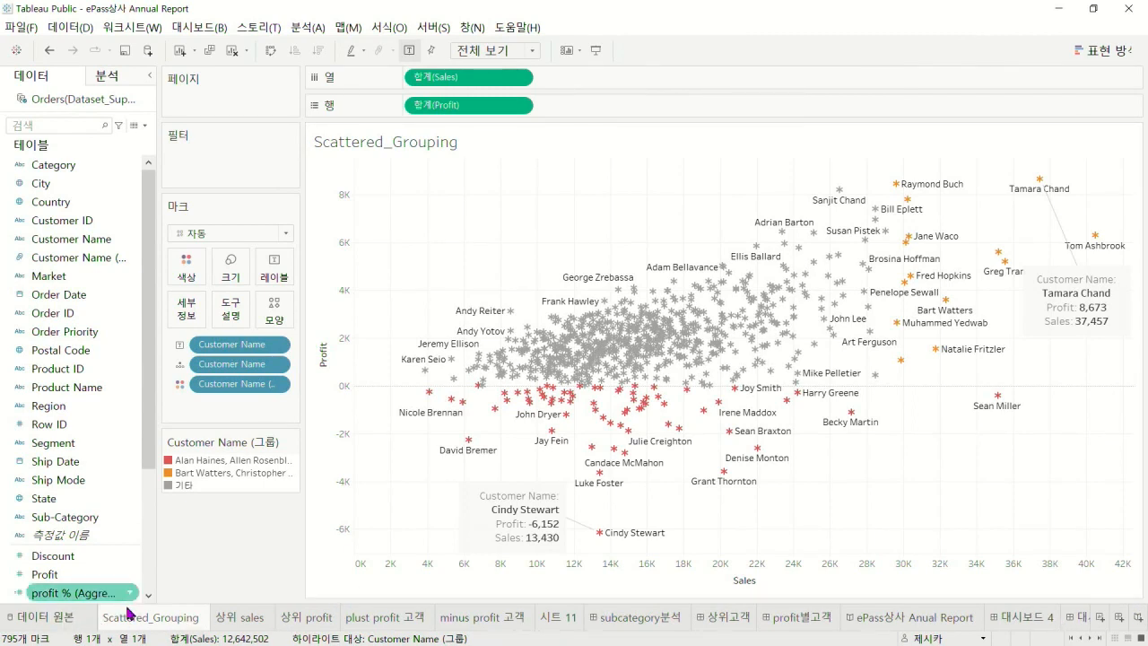
pyautogui.scroll(-2, 128, 609)
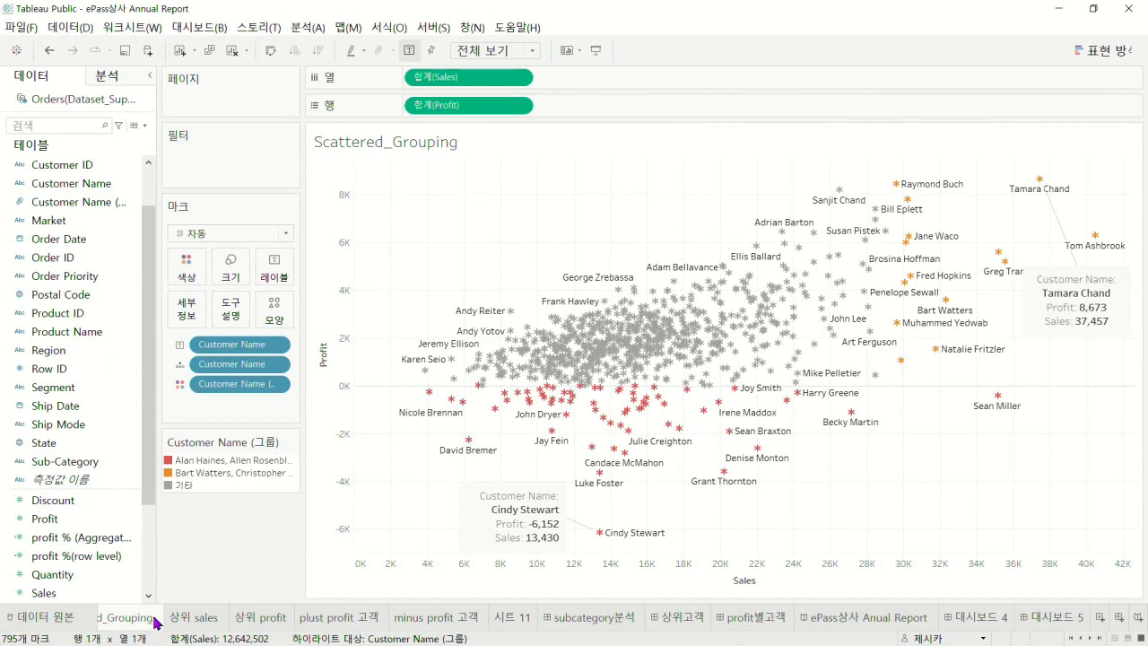
pyautogui.scroll(3, 180, 623)
# Look through the worksheets in order from ETS예측, Unit price, profit and profit% aggre to Scattered Chart_고객 and Scattered_Grouping
pyautogui.click(118, 618)
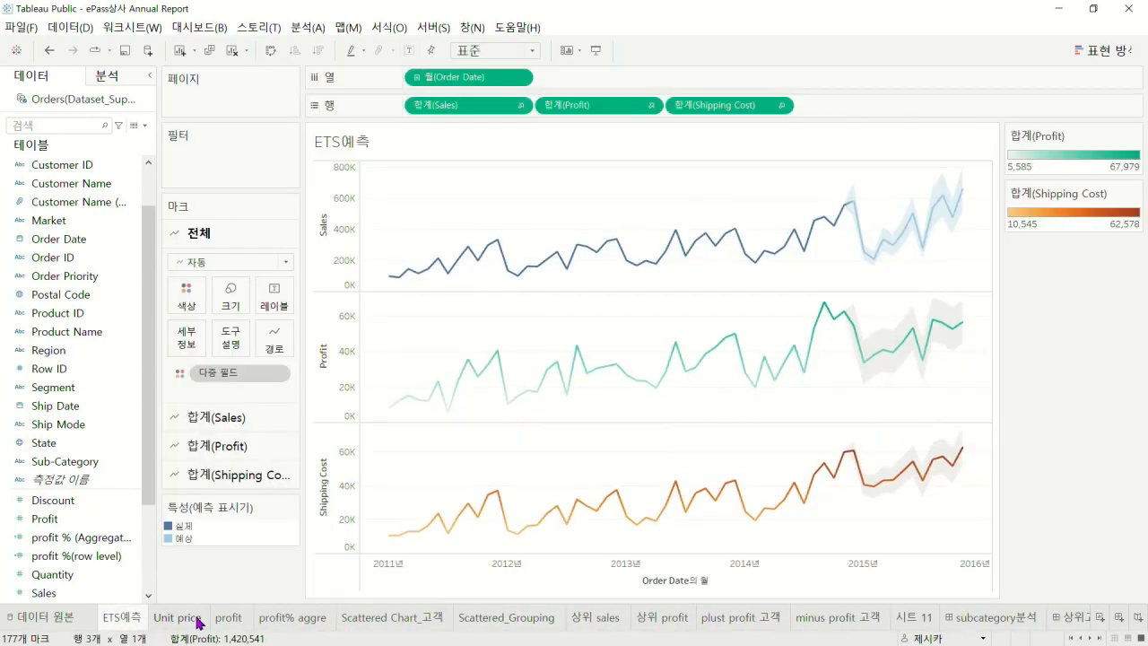
pyautogui.click(197, 621)
pyautogui.click(226, 620)
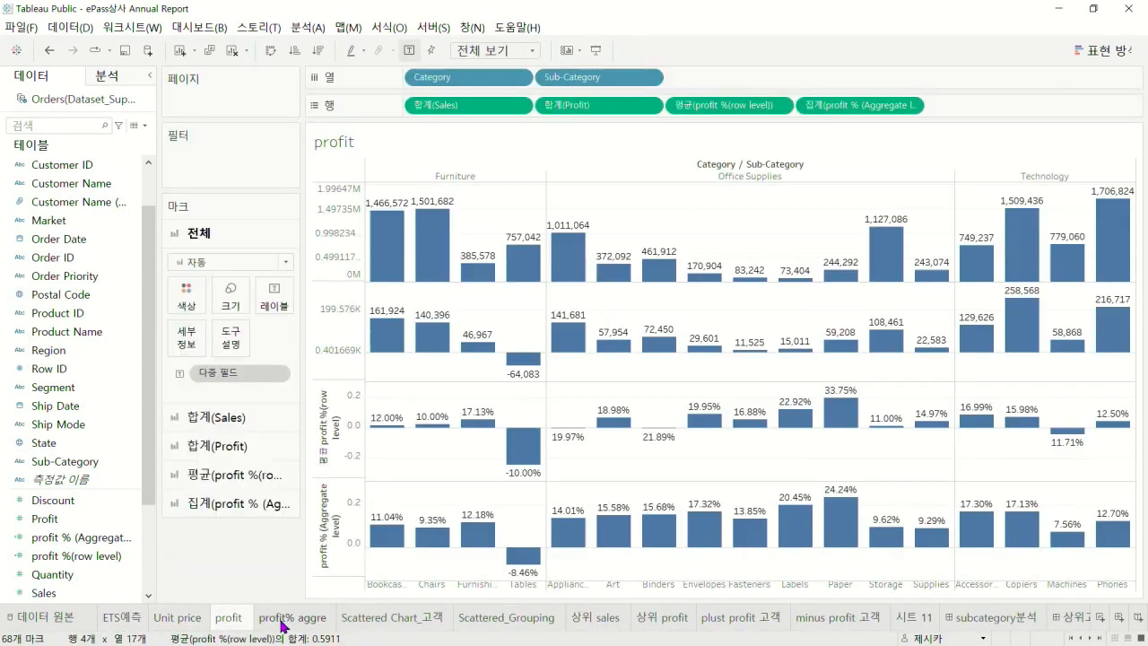
pyautogui.click(292, 621)
pyautogui.click(377, 619)
pyautogui.click(502, 620)
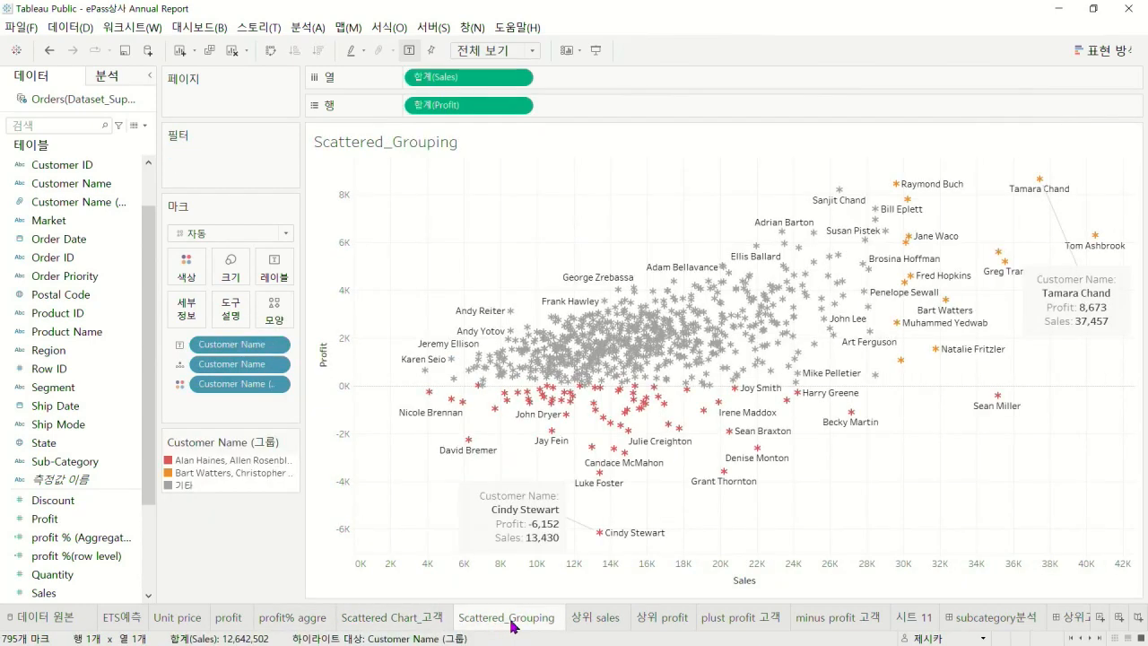
# Return to the ETS예측 worksheet and examine its Sales, Profit and Shipping Cost forecast lines
pyautogui.click(129, 617)
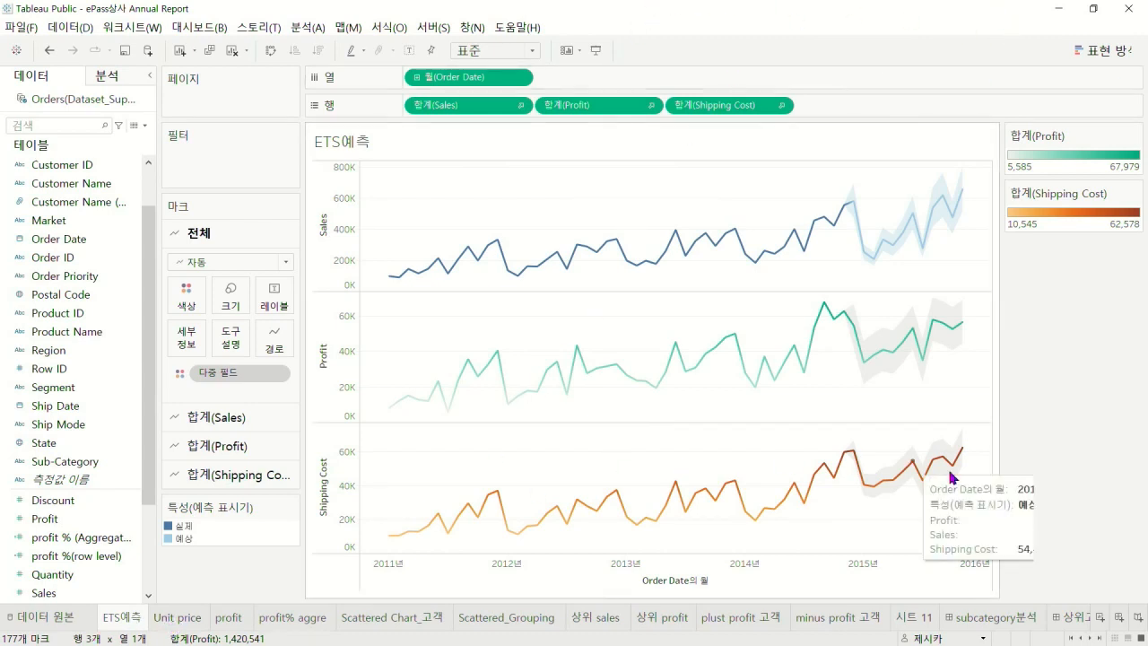
pyautogui.moveTo(574, 529)
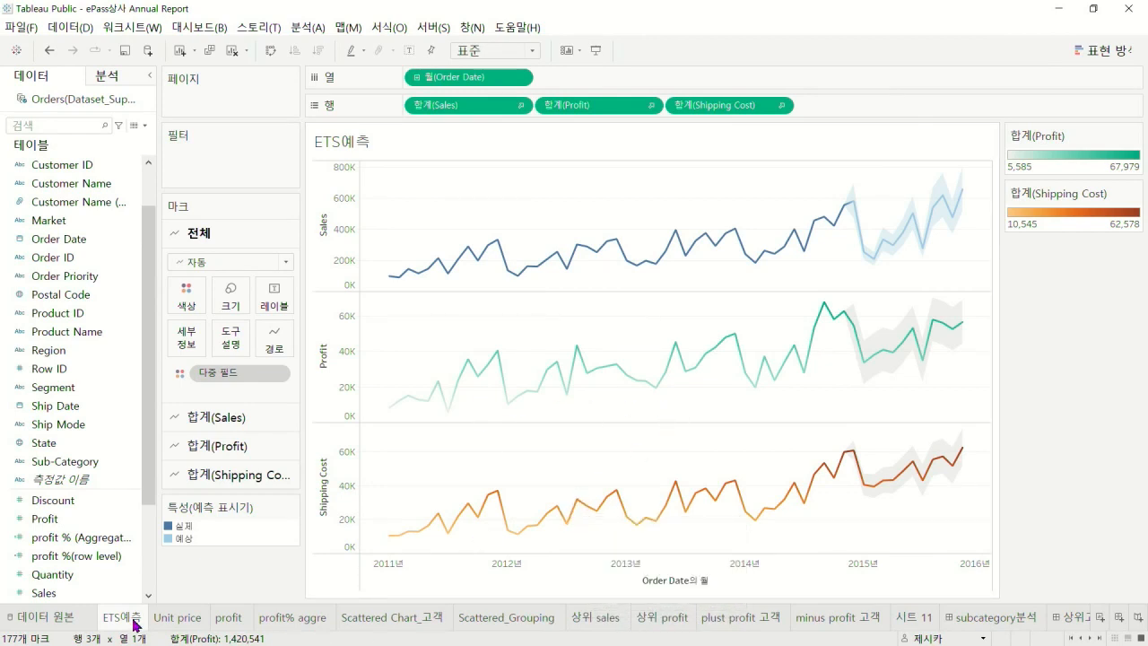
pyautogui.moveTo(133, 620)
pyautogui.moveTo(577, 242)
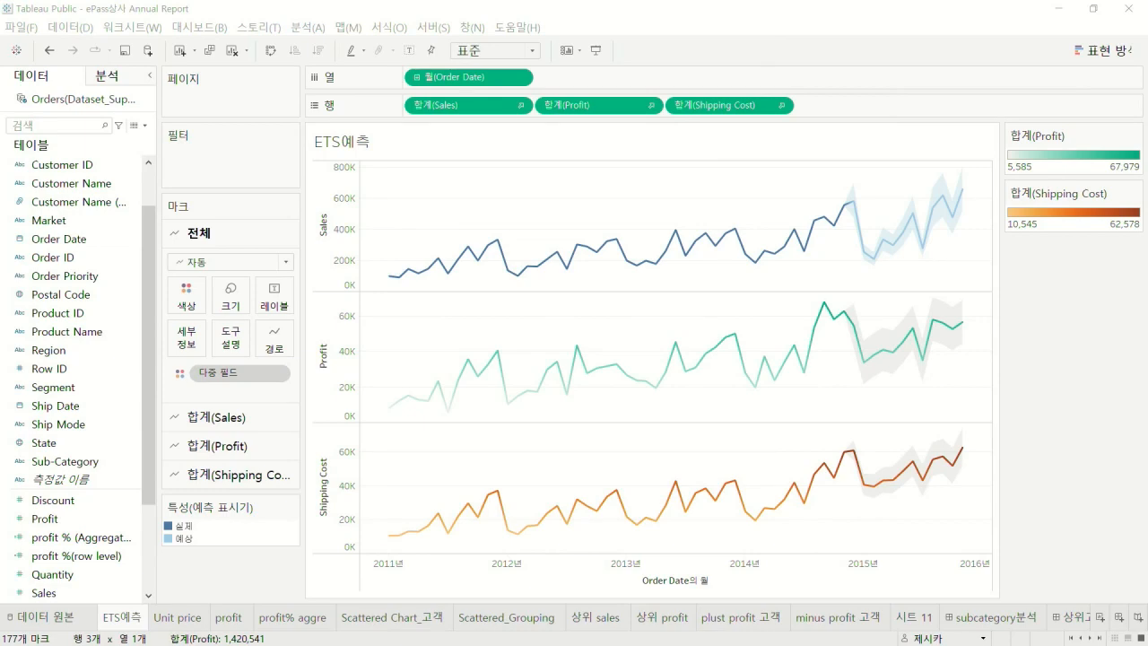
# Switch to the web browser showing the Tableau Public Discover page and maximize its window
pyautogui.moveTo(0, 170); pyautogui.dragTo(566, 98)
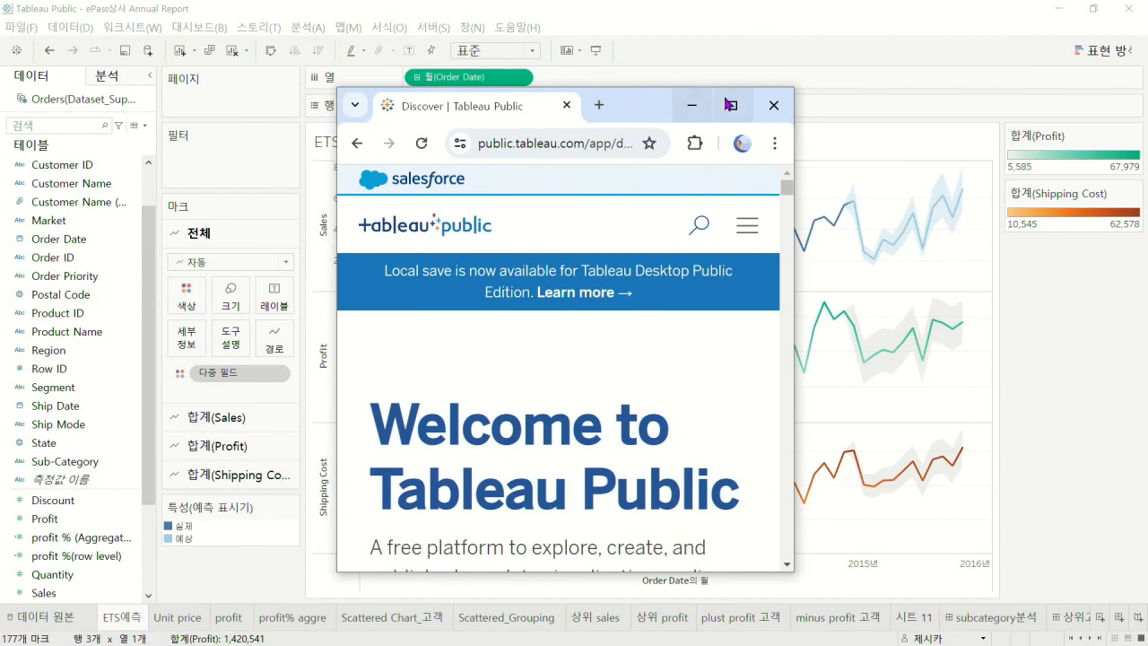
pyautogui.click(728, 106)
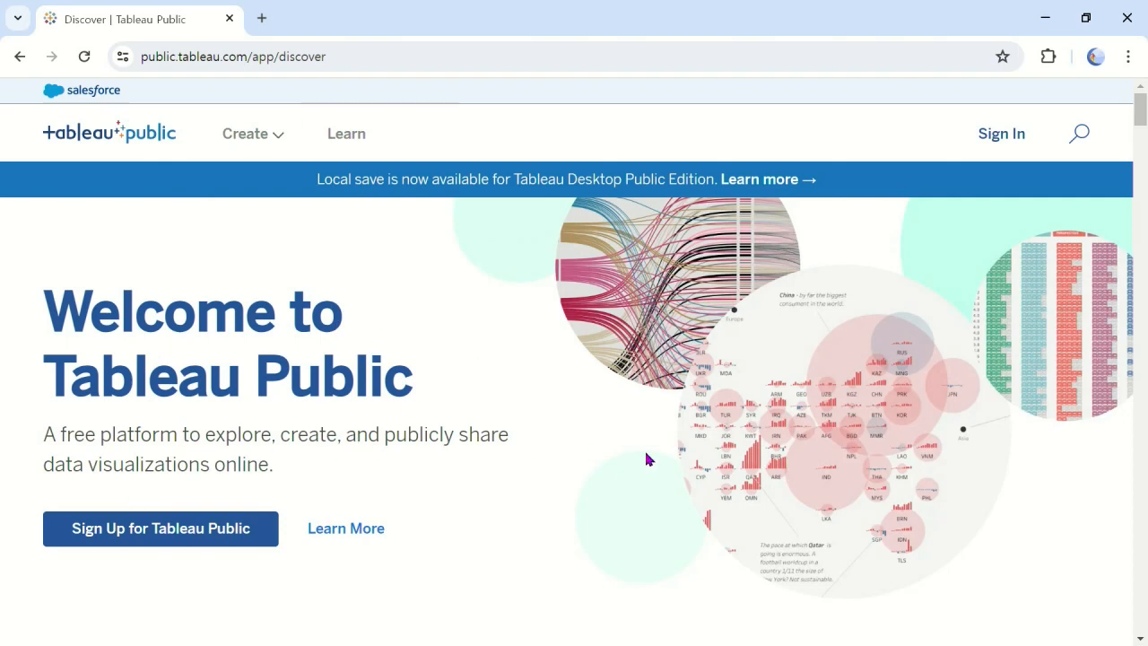
# Switch to the Tableau Public desktop app, minimize the ePass상사 Annual Report workbook and maximize the start window of 문서2
pyautogui.click(205, 538)
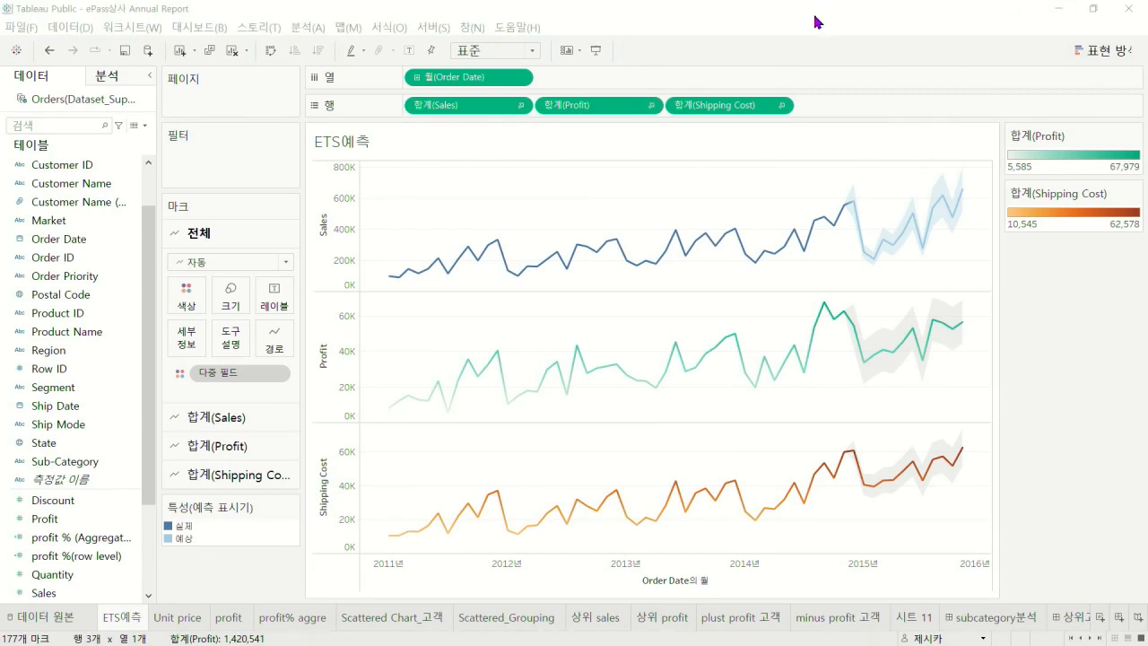
pyautogui.moveTo(821, 10); pyautogui.dragTo(794, 26)
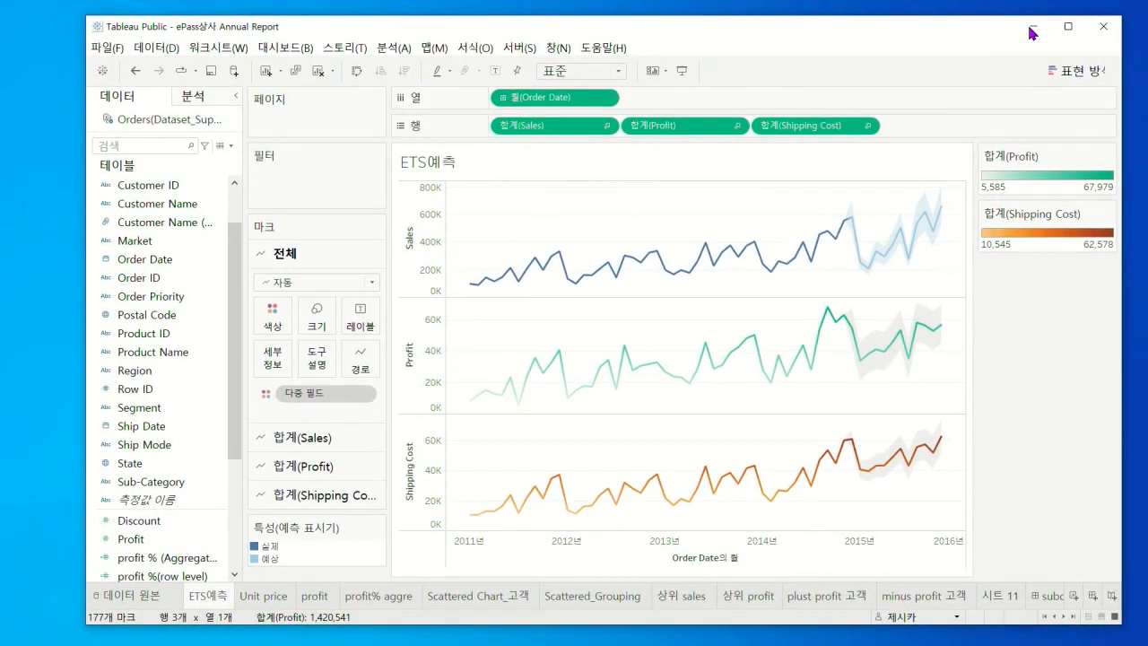
pyautogui.click(1027, 25)
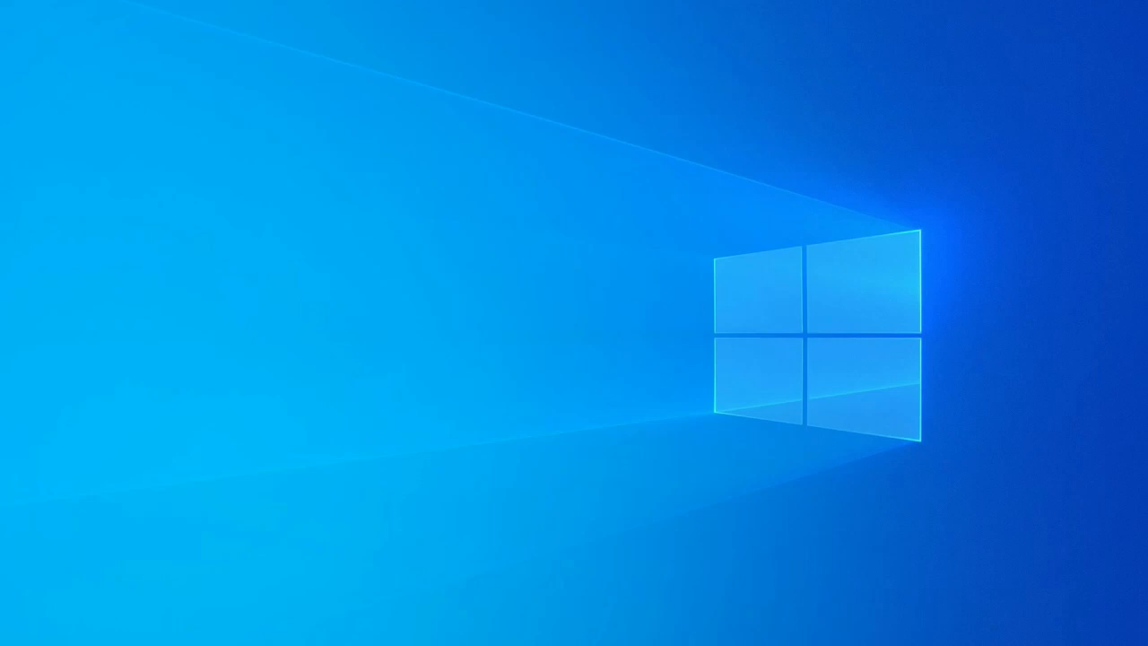
pyautogui.moveTo(0, 171); pyautogui.dragTo(726, 46)
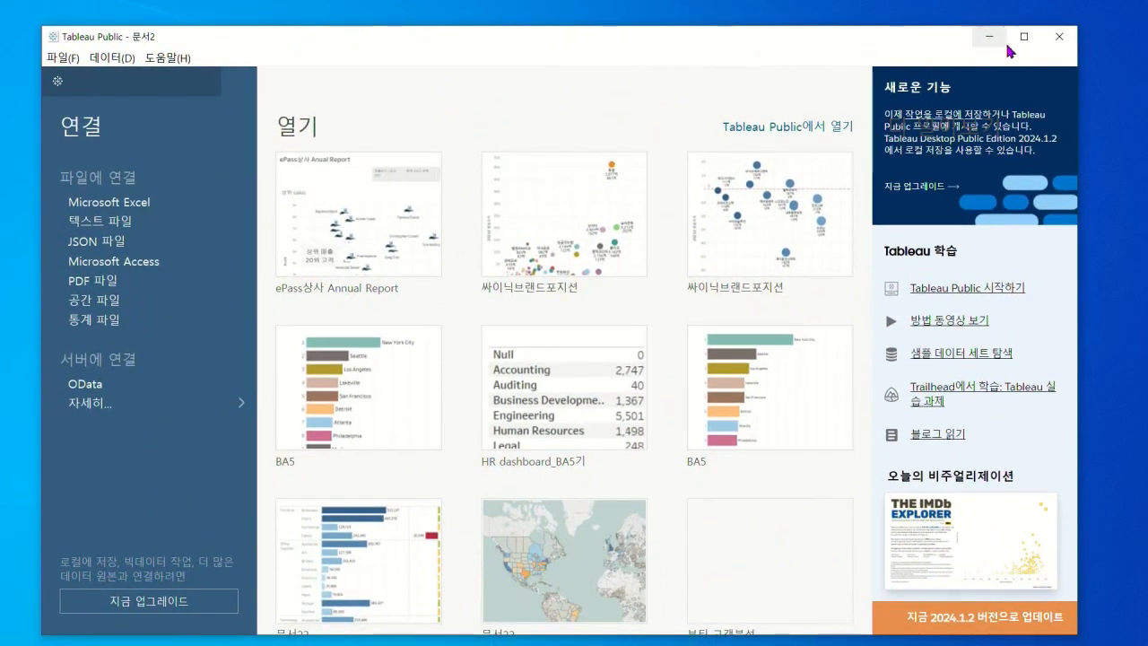
pyautogui.click(1025, 38)
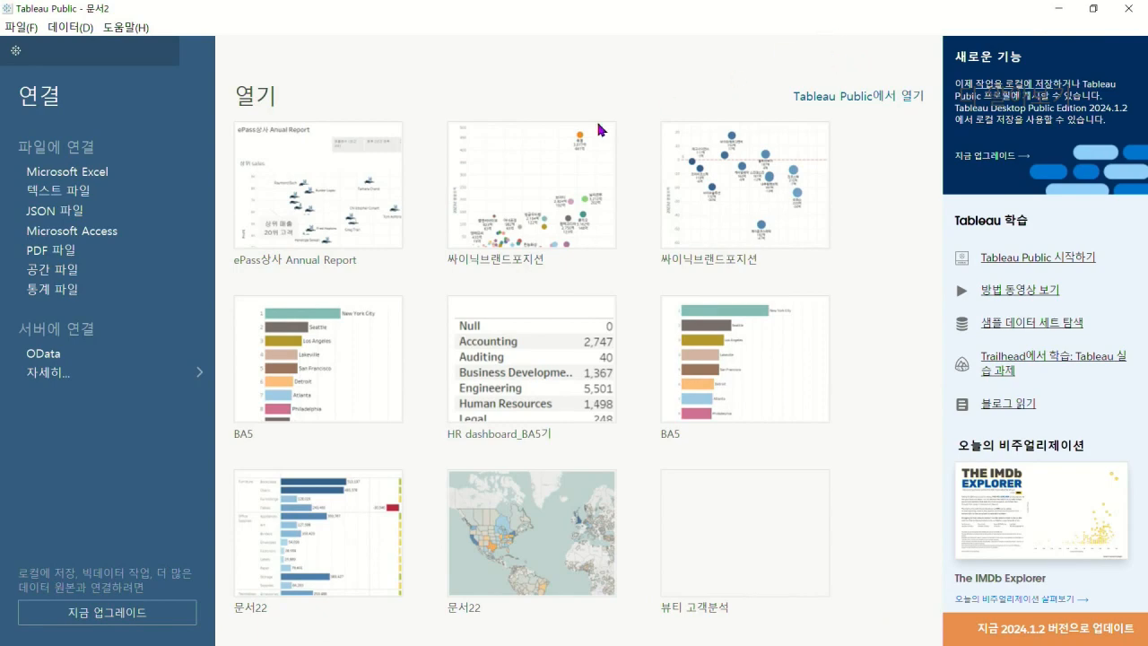
# Connect to the Excel file Dataset_Superstore.xlsx and add its Orders table to the data source canvas
pyautogui.click(49, 174)
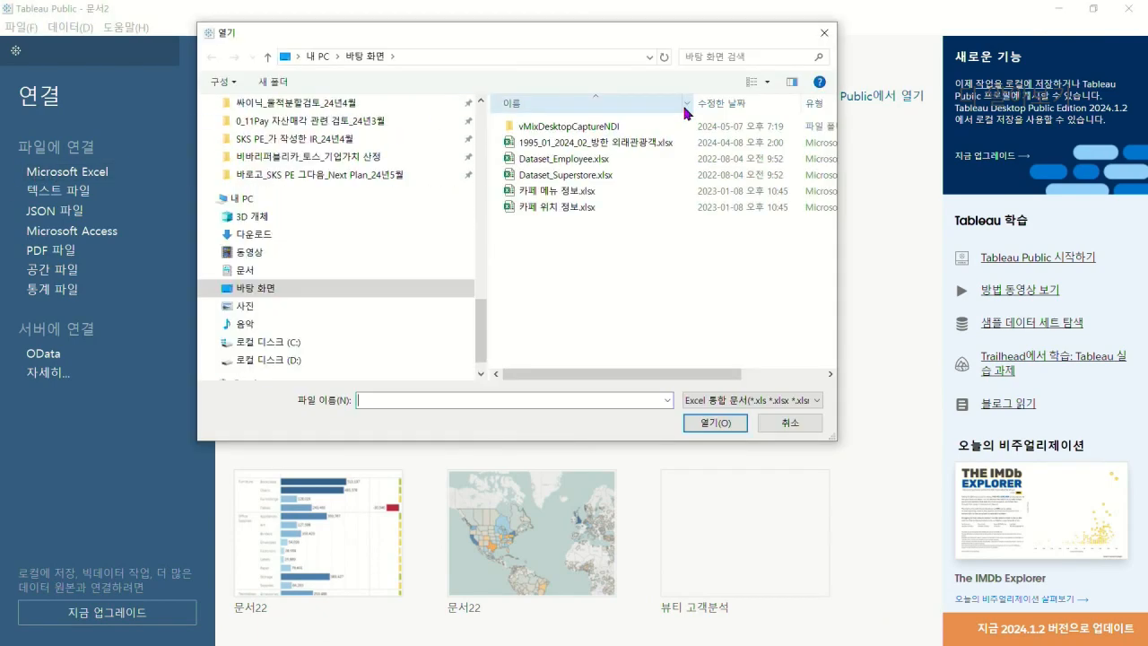
pyautogui.press('Escape')
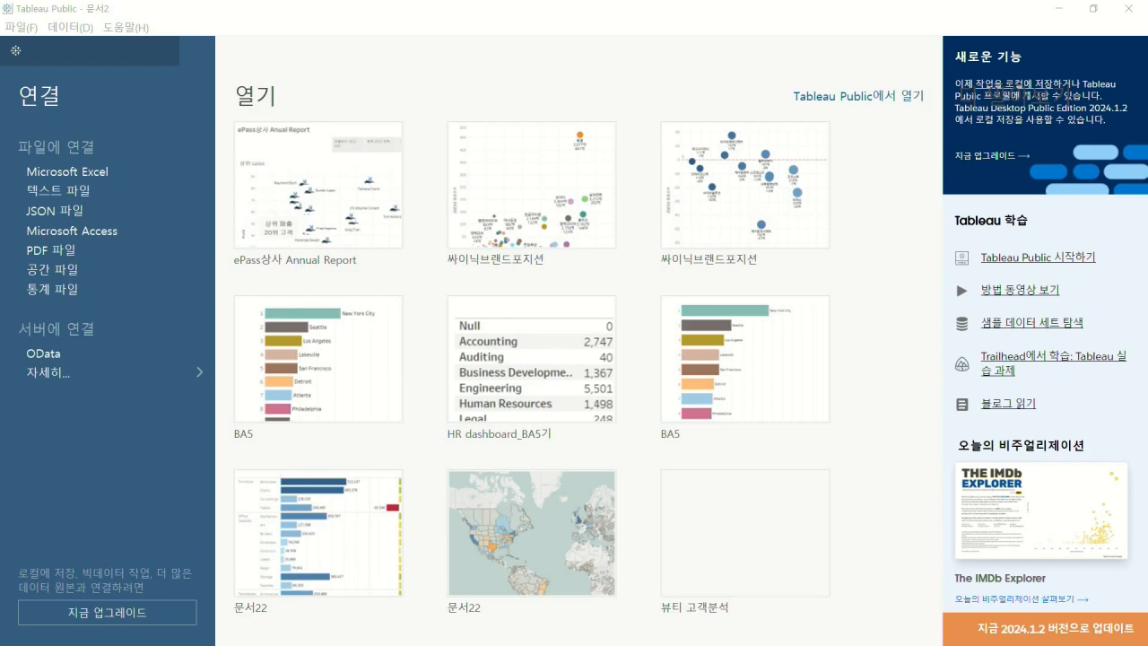
pyautogui.moveTo(0, 186); pyautogui.dragTo(515, 105)
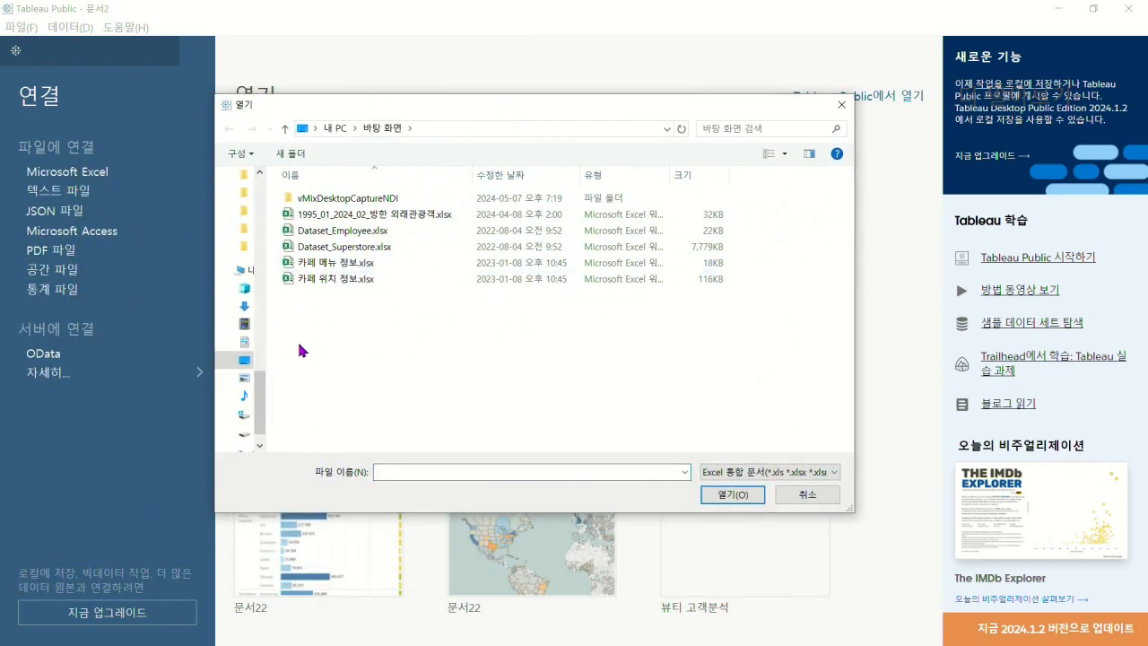
pyautogui.click(359, 245)
pyautogui.click(732, 500)
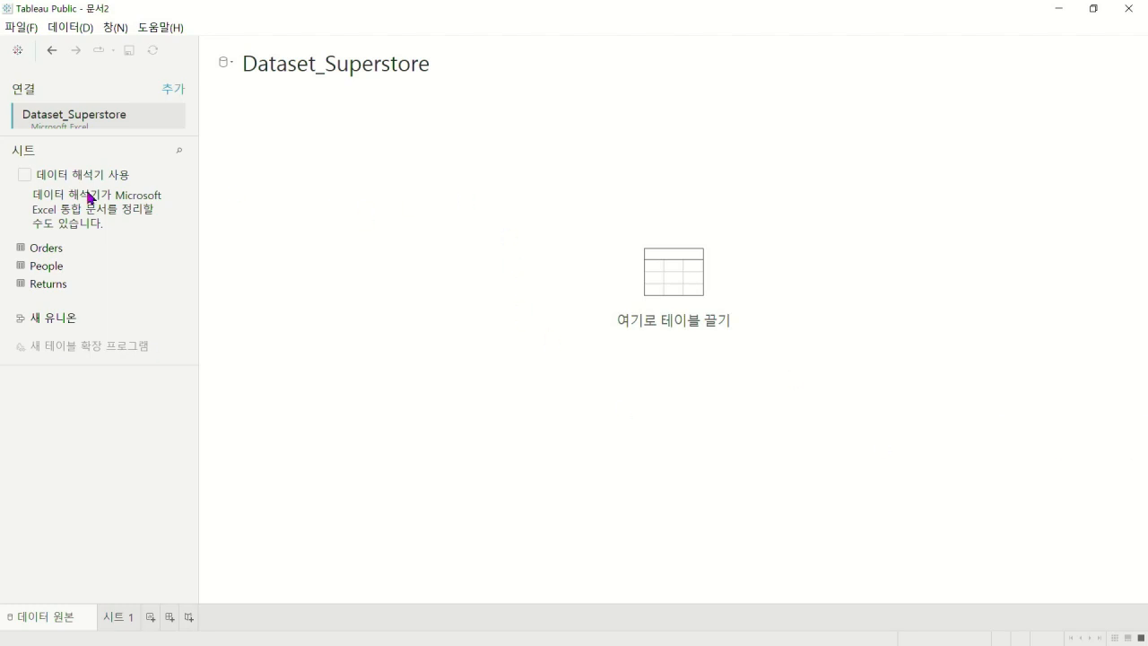
pyautogui.moveTo(69, 255); pyautogui.dragTo(35, 253)
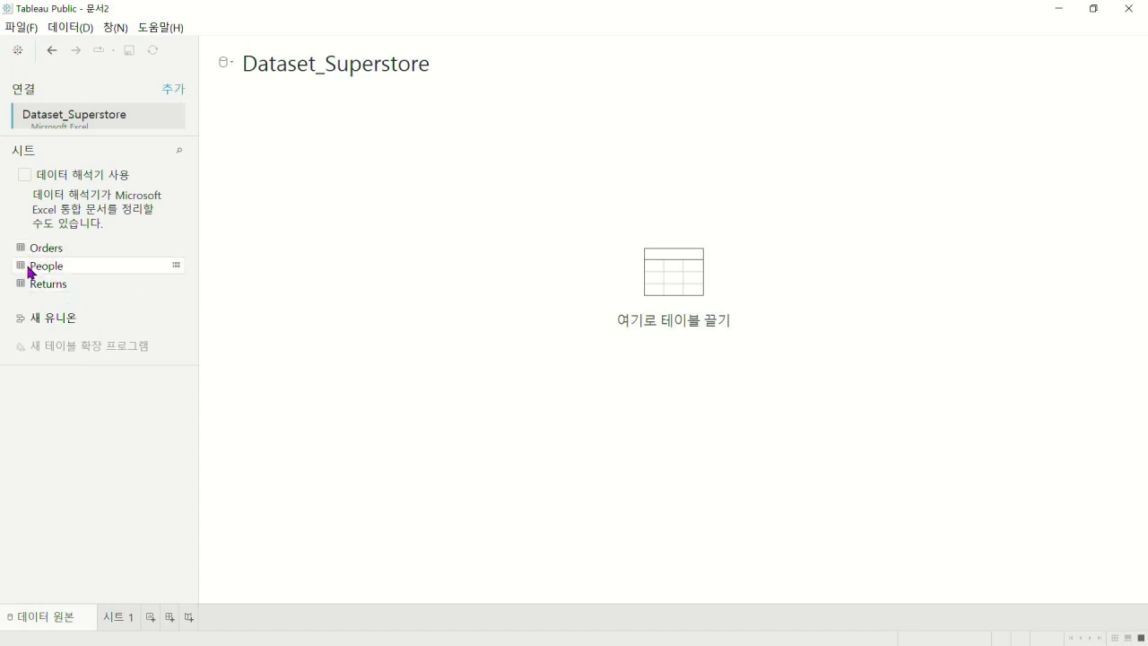
pyautogui.moveTo(55, 251); pyautogui.dragTo(602, 311)
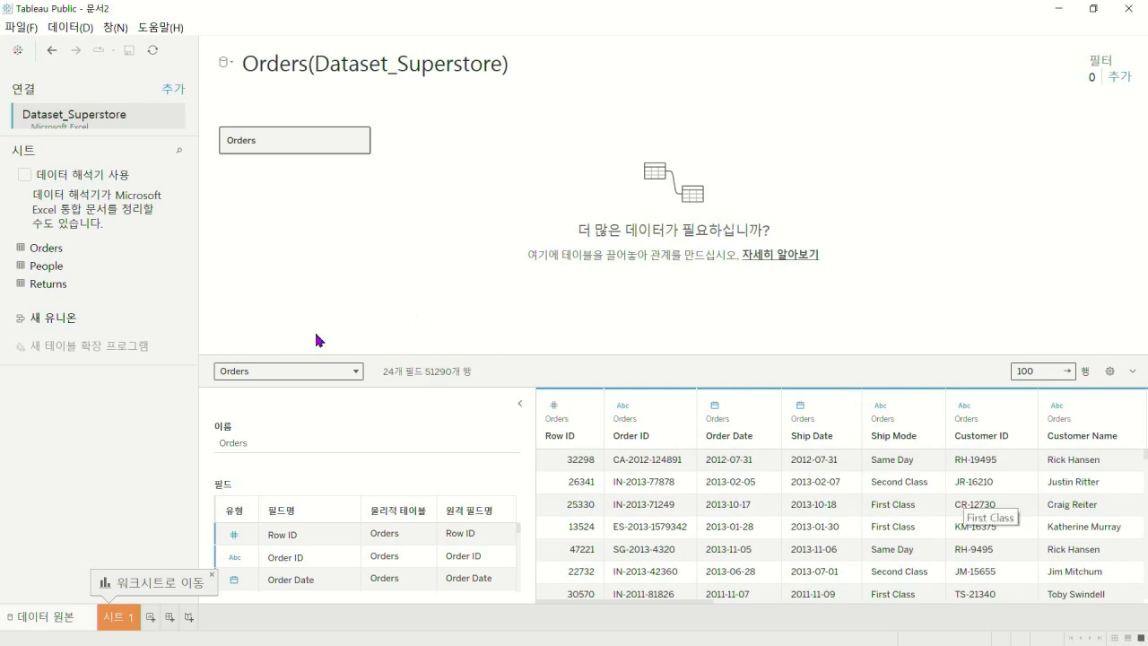
# Look through the field names of the Orders table in the field list, starting from Row ID
pyautogui.scroll(-4, 323, 565)
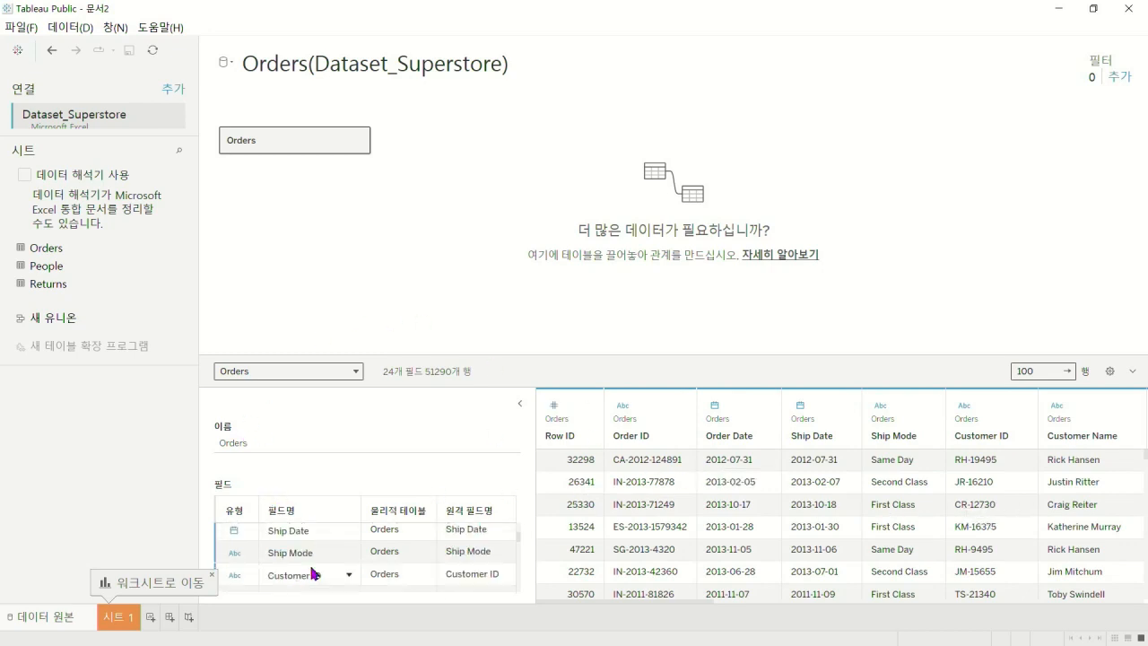
pyautogui.scroll(4, 345, 538)
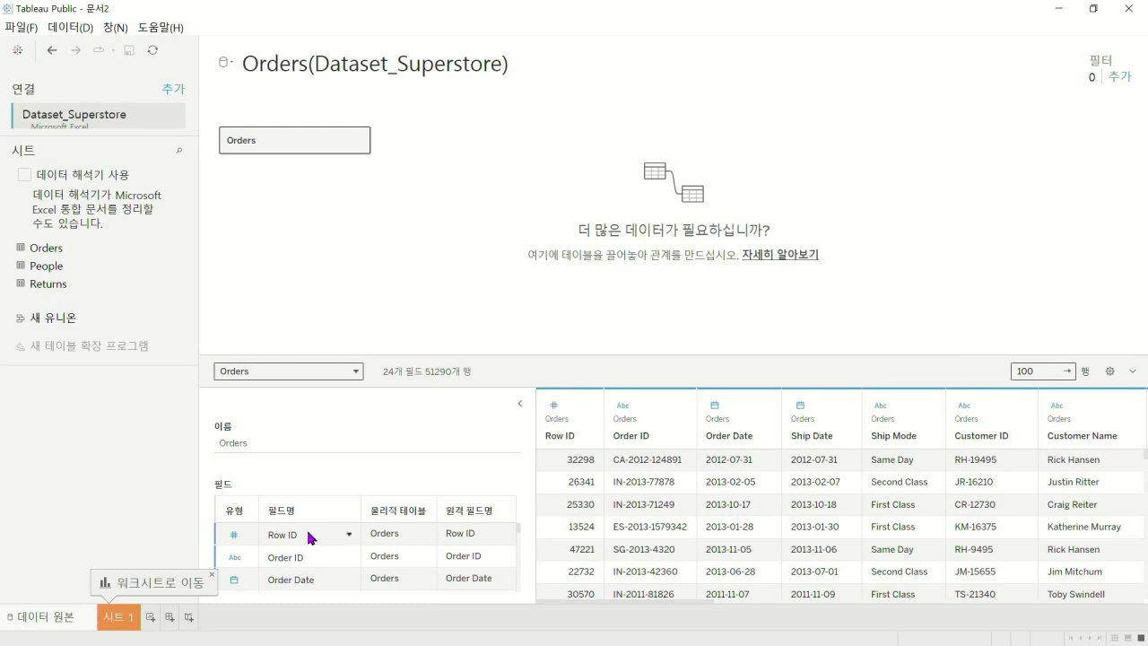
pyautogui.scroll(-1, 320, 536)
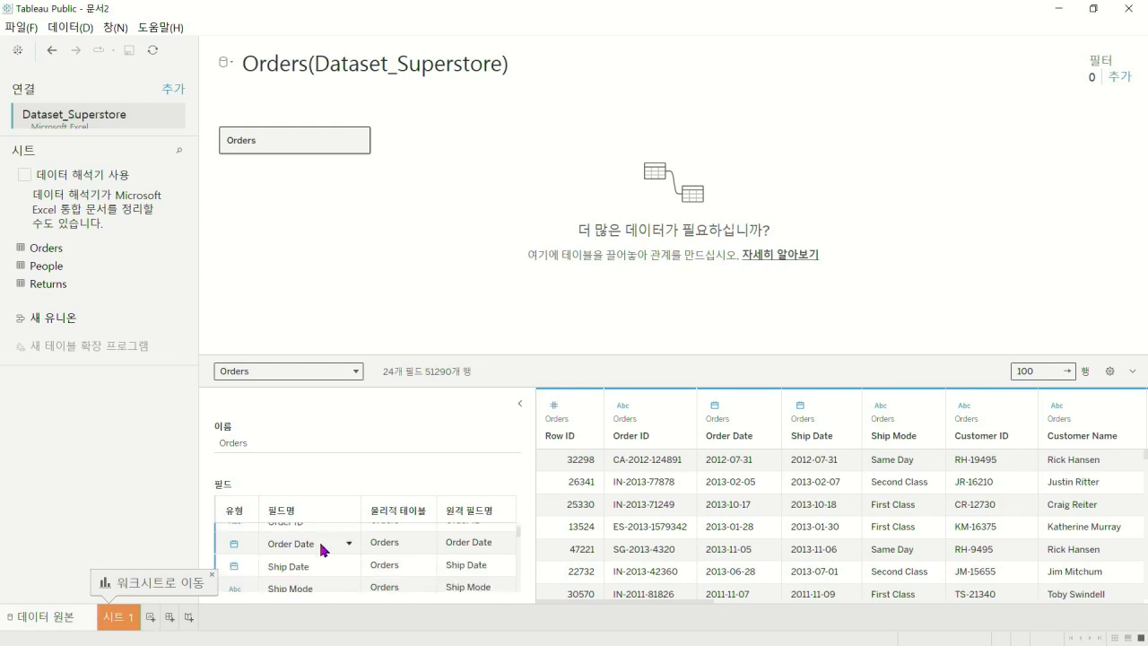
pyautogui.scroll(-1, 327, 563)
pyautogui.scroll(-5, 325, 562)
pyautogui.scroll(4, 320, 562)
pyautogui.scroll(5, 320, 562)
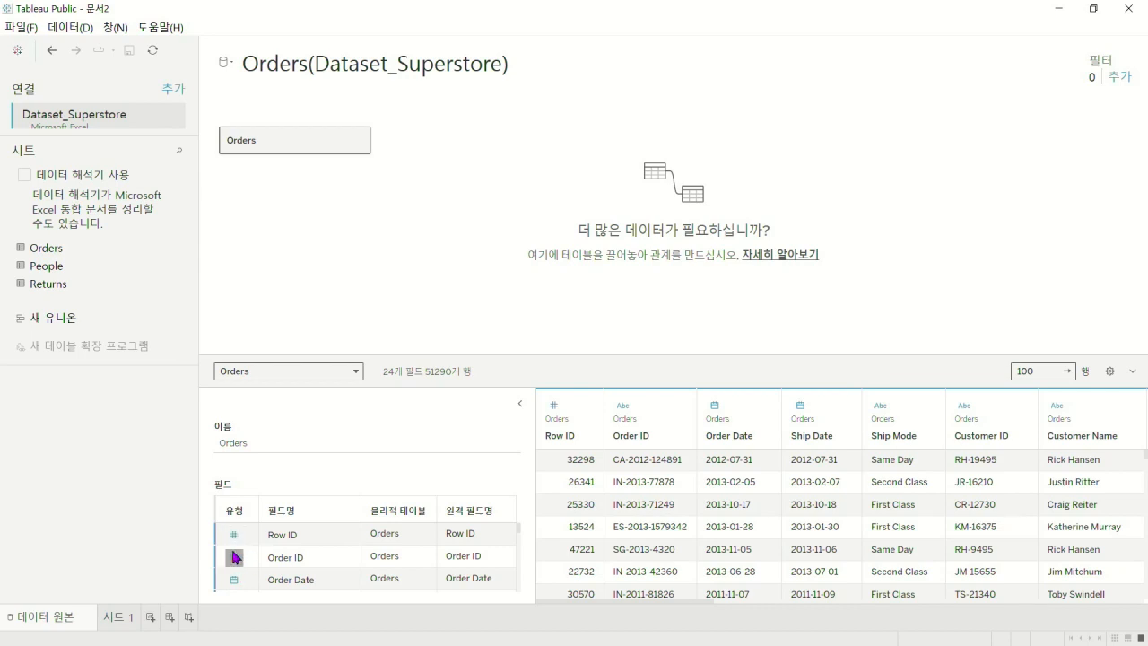
# Examine the data types of the Orders fields, including the date, geographic, text and numeric ones, down to Order Priority
pyautogui.scroll(-2, 332, 555)
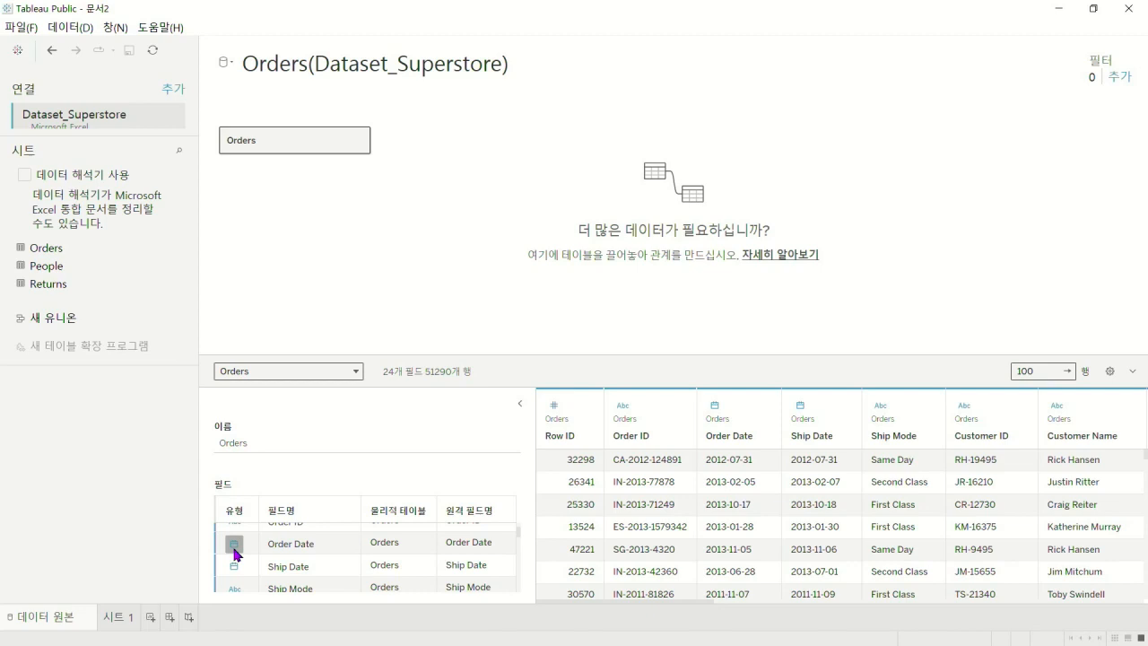
pyautogui.scroll(-5, 235, 550)
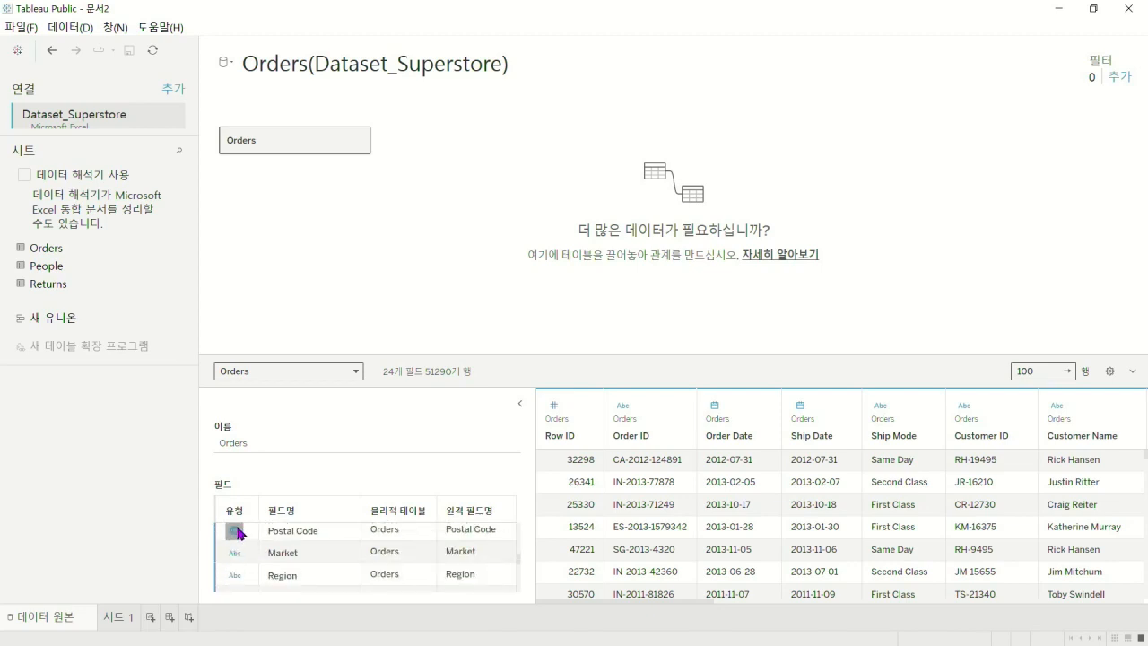
pyautogui.scroll(2, 236, 556)
pyautogui.scroll(2, 236, 550)
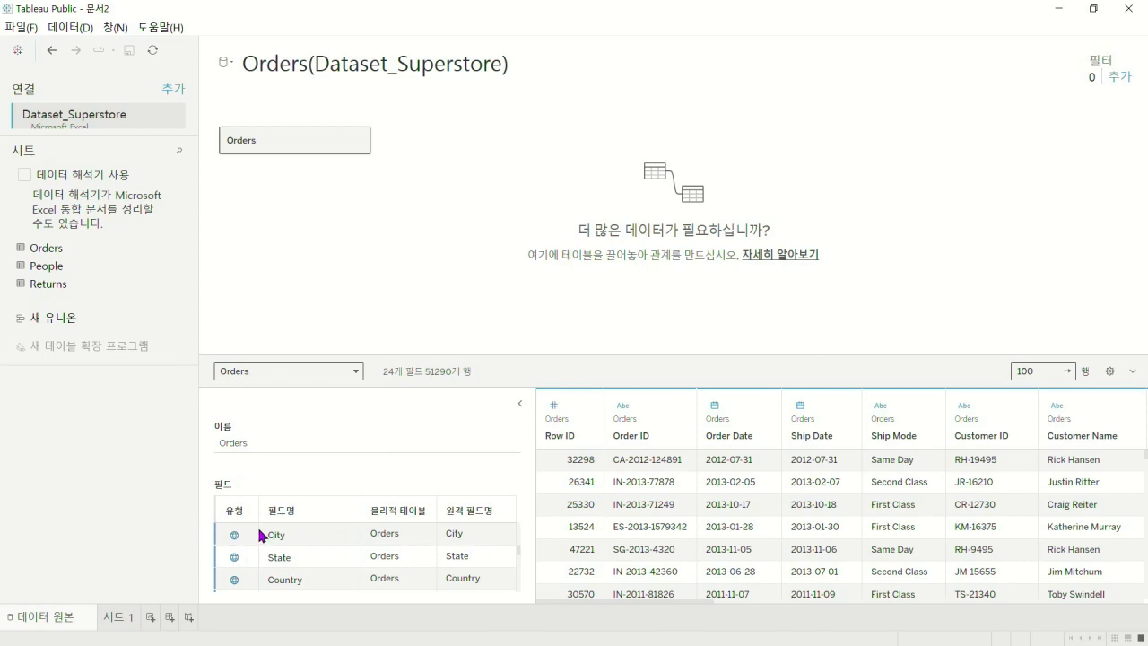
pyautogui.scroll(-3, 341, 544)
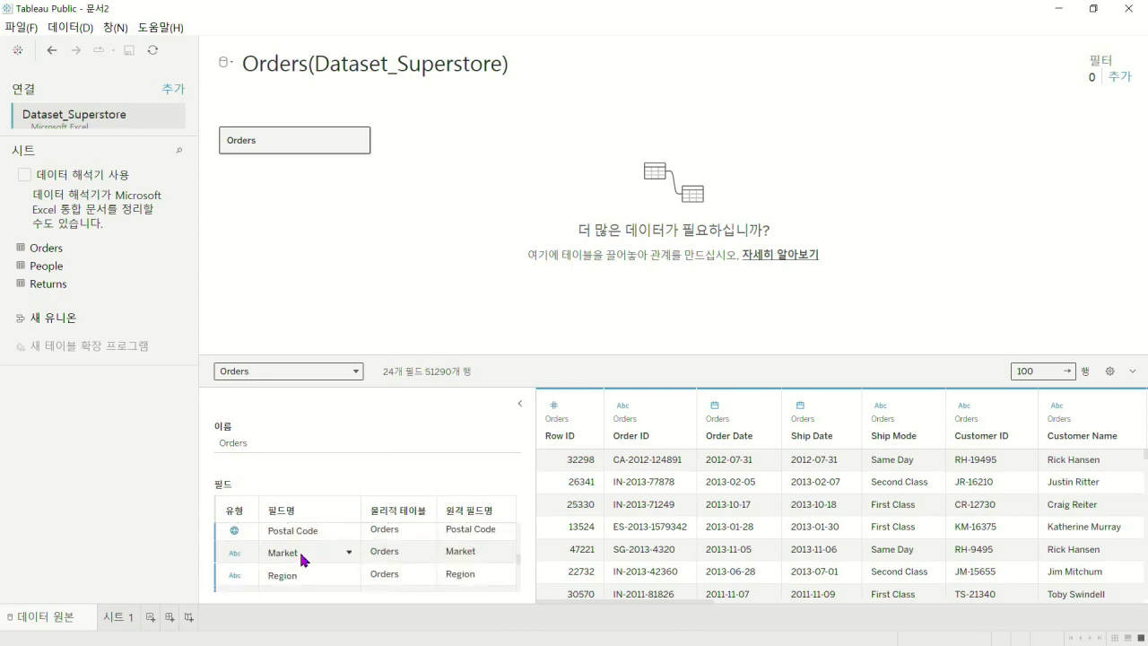
pyautogui.scroll(-10, 281, 563)
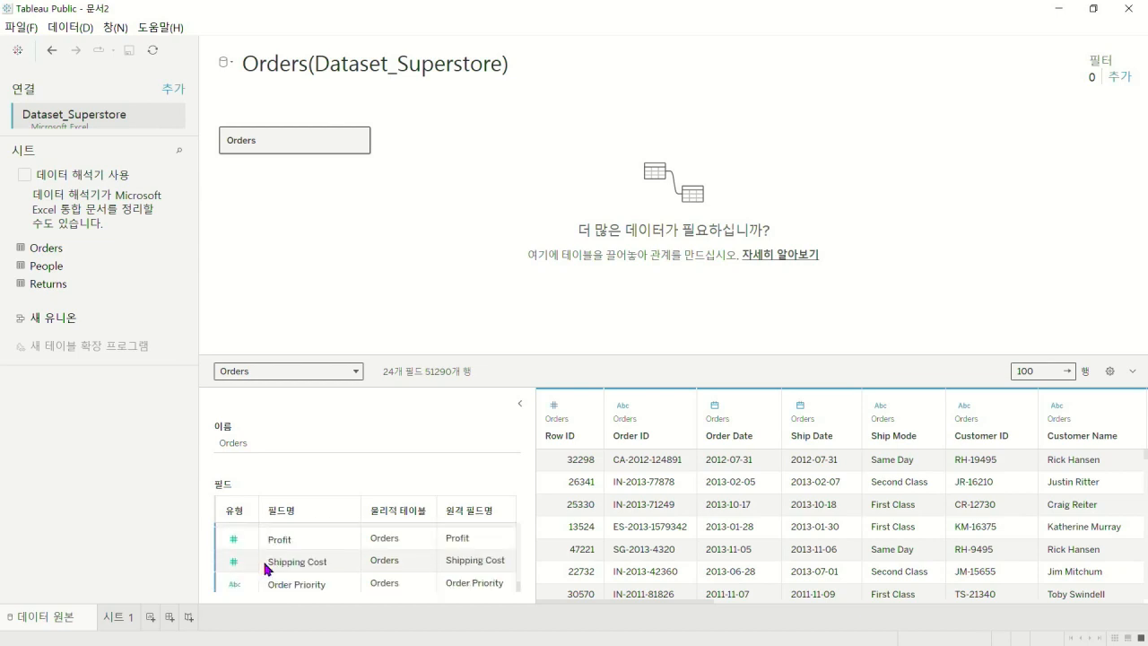
pyautogui.scroll(2, 240, 574)
pyautogui.scroll(-2, 269, 558)
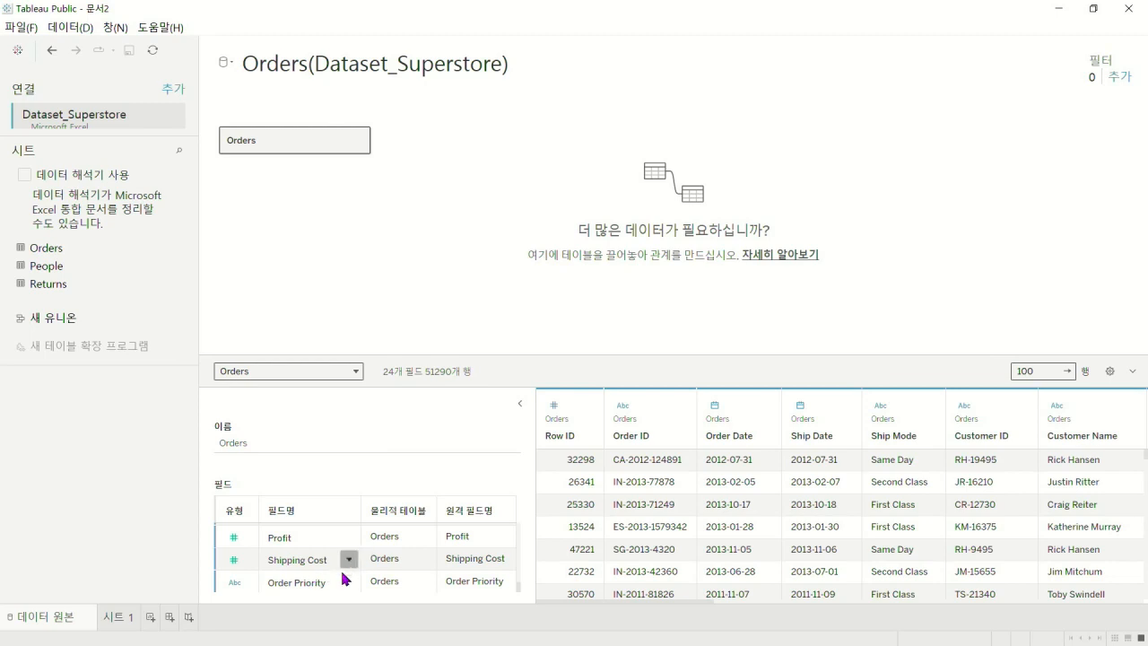
pyautogui.scroll(10, 316, 555)
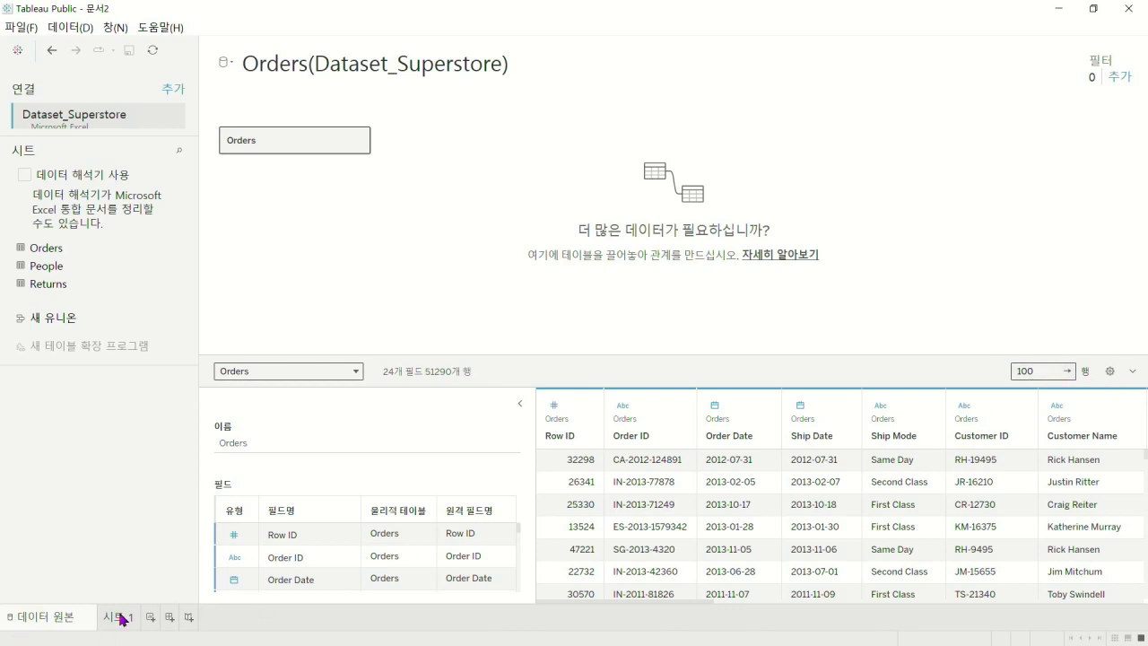
# Look through the order rows in the Orders data preview and return to the first rows
pyautogui.scroll(-5, 892, 502)
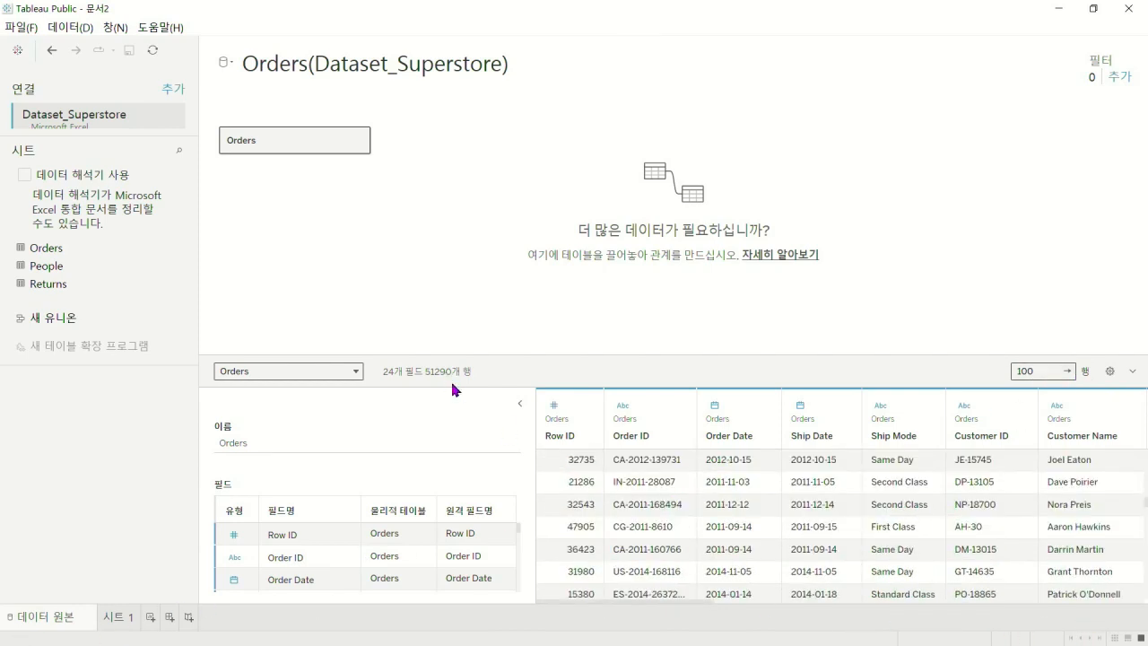
pyautogui.scroll(3, 1107, 536)
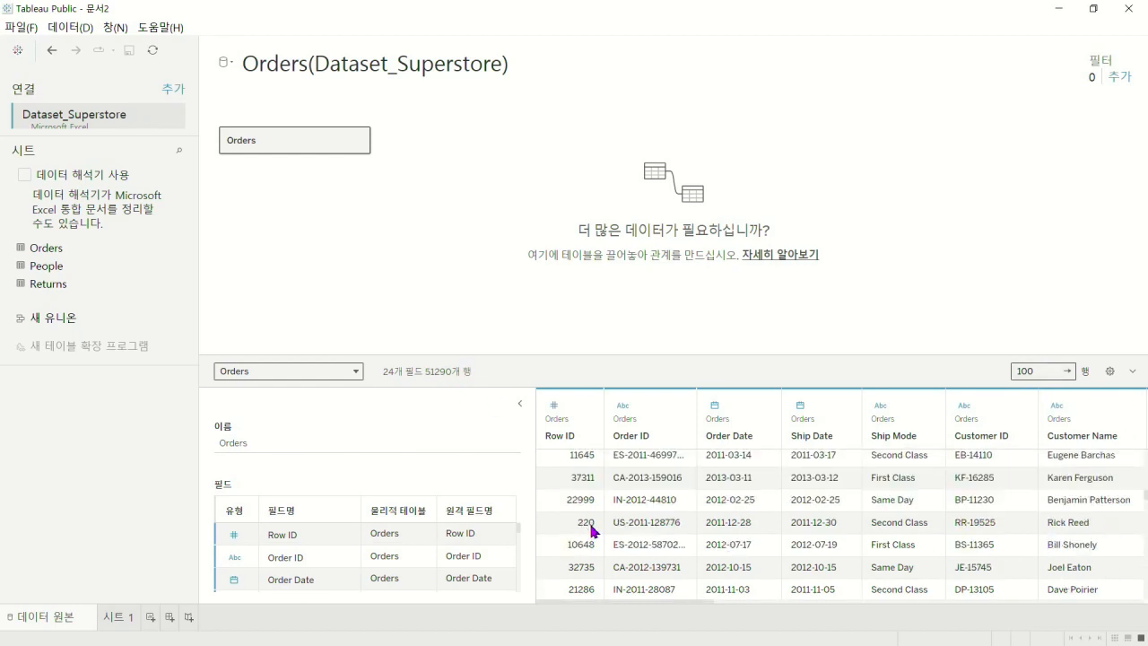
pyautogui.scroll(1, 962, 493)
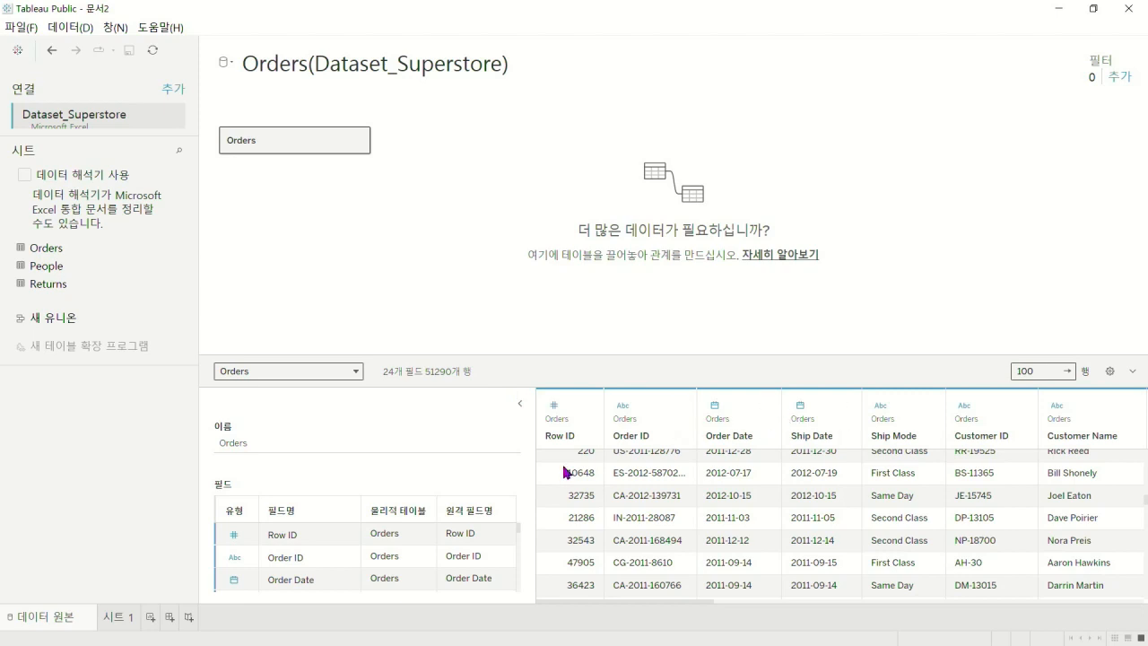
pyautogui.scroll(2, 700, 466)
pyautogui.scroll(5, 702, 477)
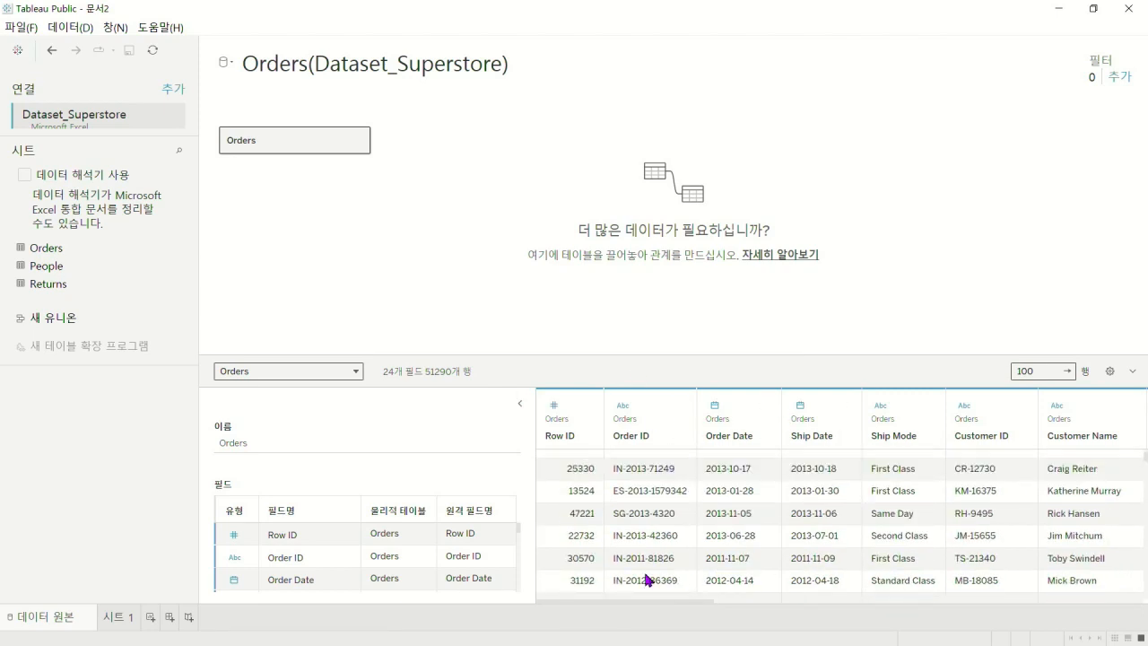
# Examine the Customer Name, Segment, City, State, Country, Postal Code and Market columns across the Orders preview rows
pyautogui.moveTo(647, 606); pyautogui.dragTo(583, 592)
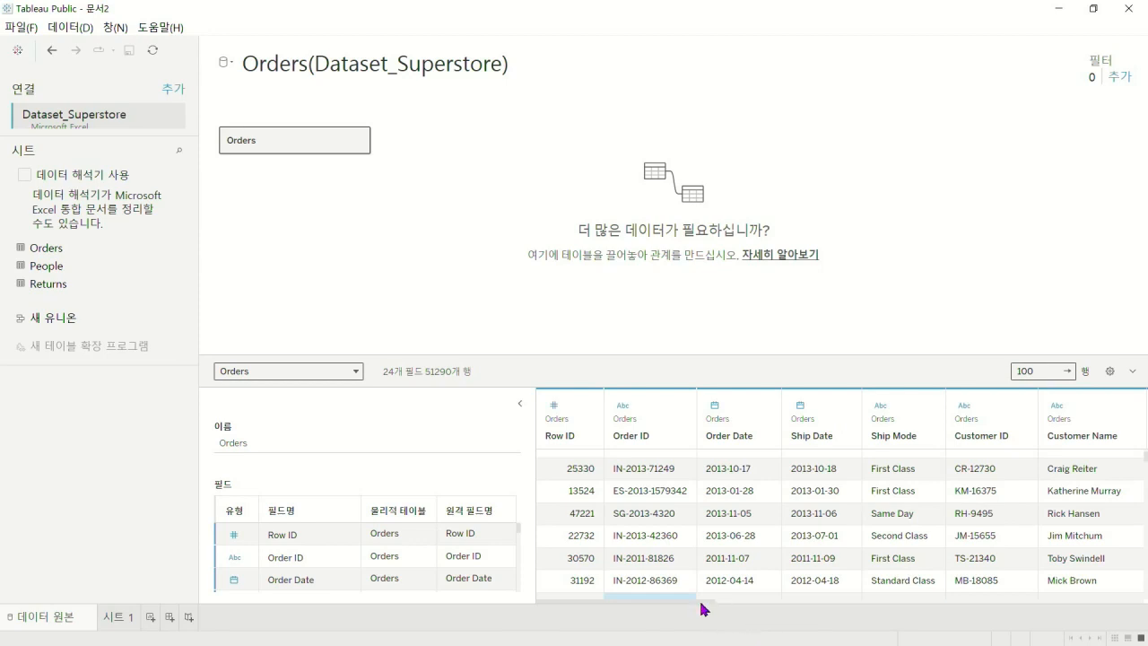
pyautogui.moveTo(702, 609); pyautogui.dragTo(769, 607)
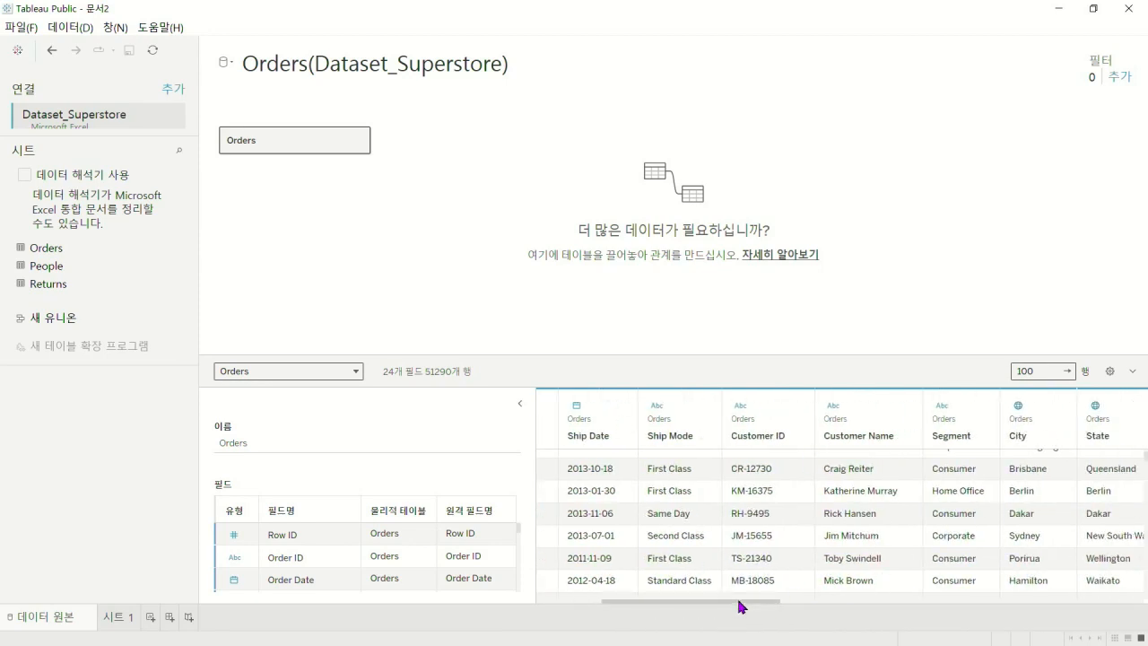
pyautogui.moveTo(741, 607); pyautogui.dragTo(784, 607)
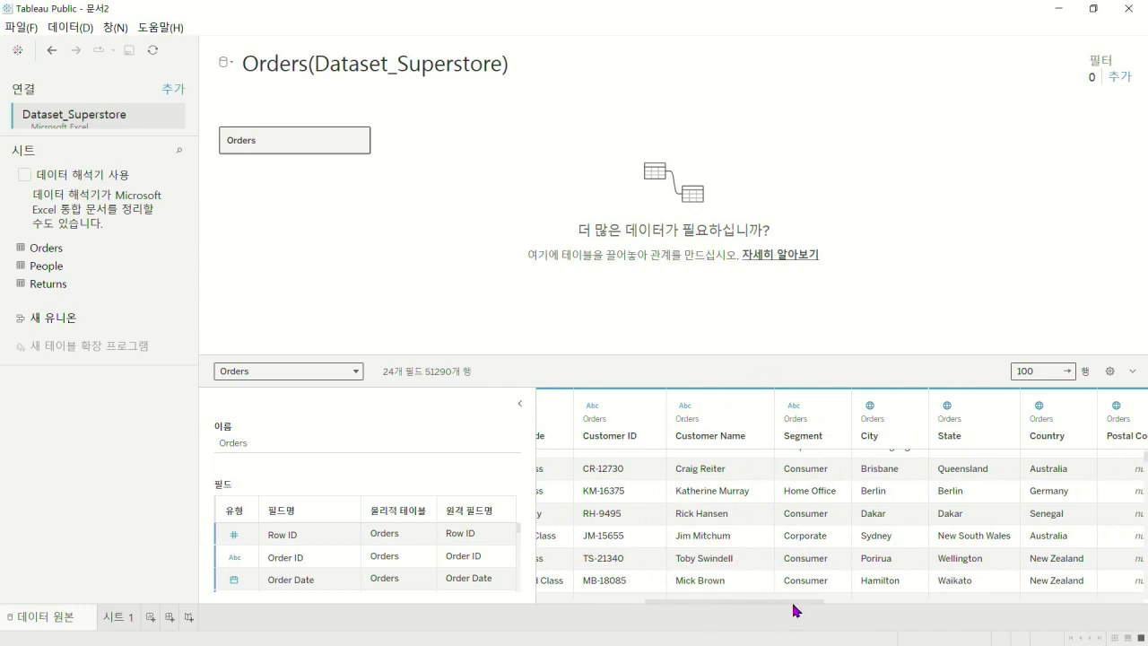
pyautogui.moveTo(799, 607); pyautogui.dragTo(826, 607)
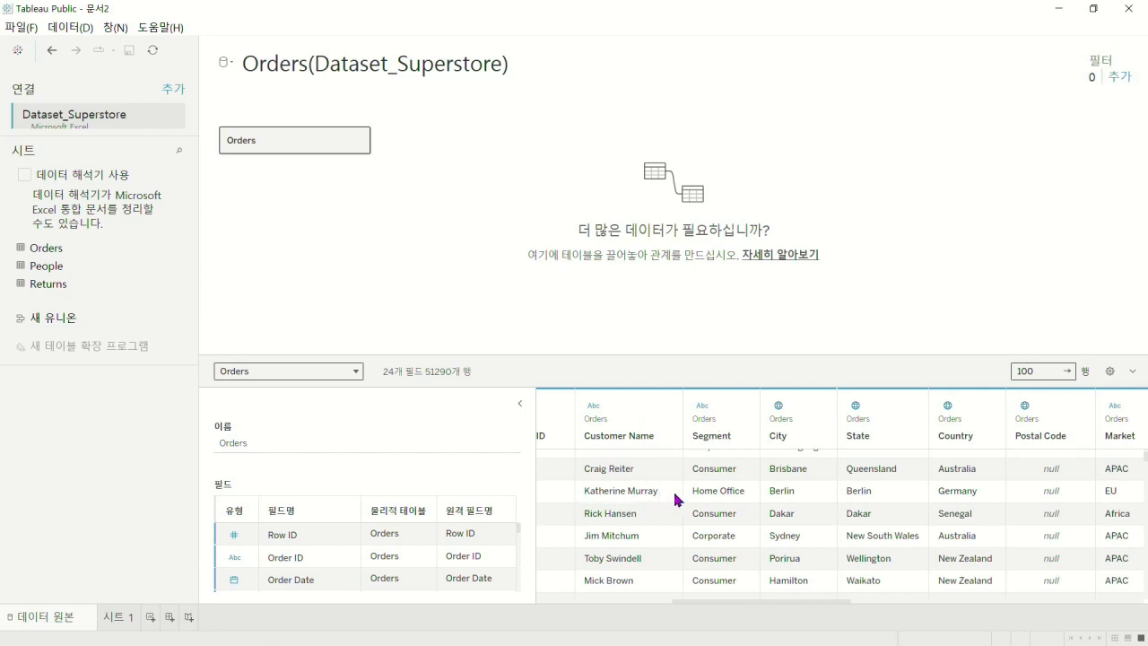
pyautogui.scroll(1, 738, 505)
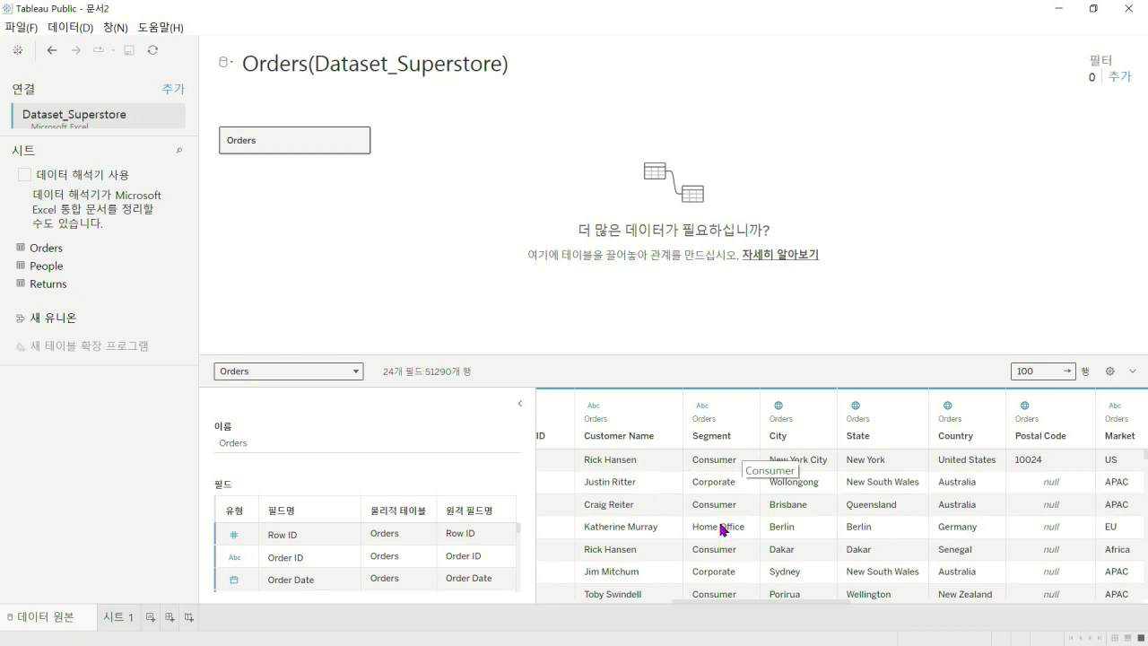
pyautogui.scroll(-5, 731, 536)
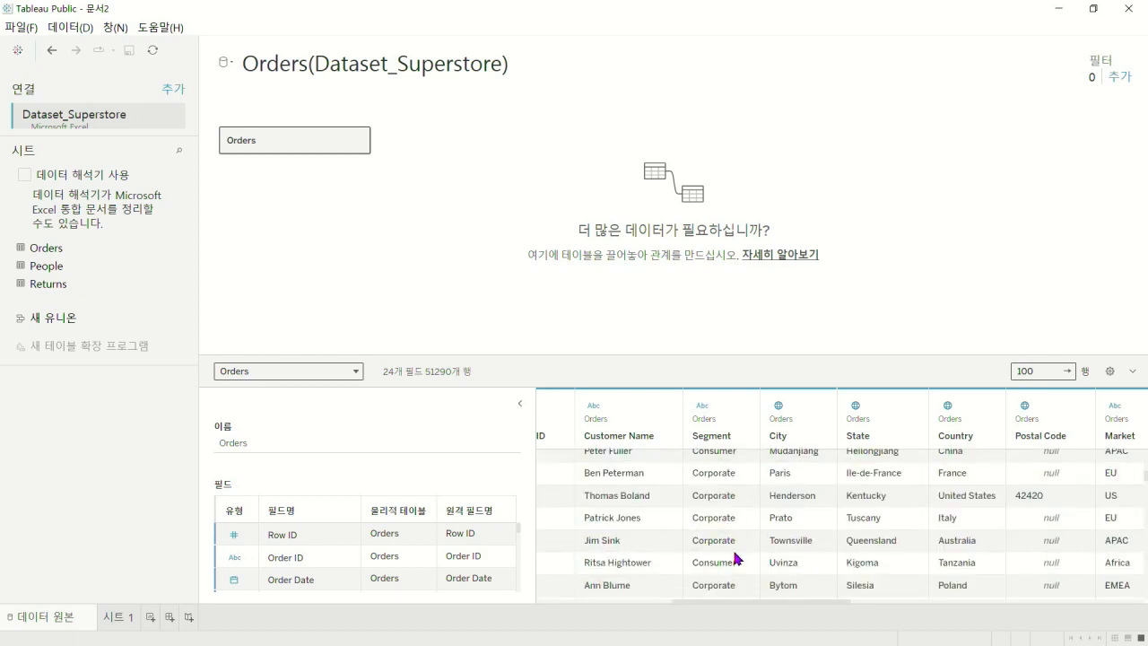
pyautogui.scroll(-6, 735, 558)
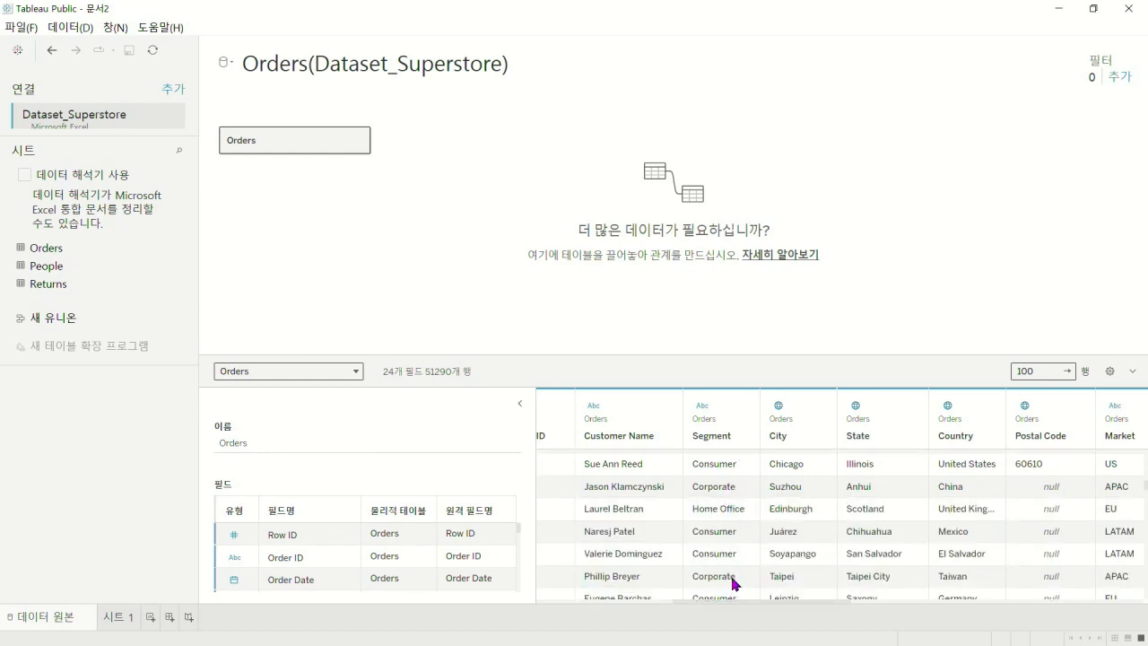
pyautogui.scroll(-8, 733, 583)
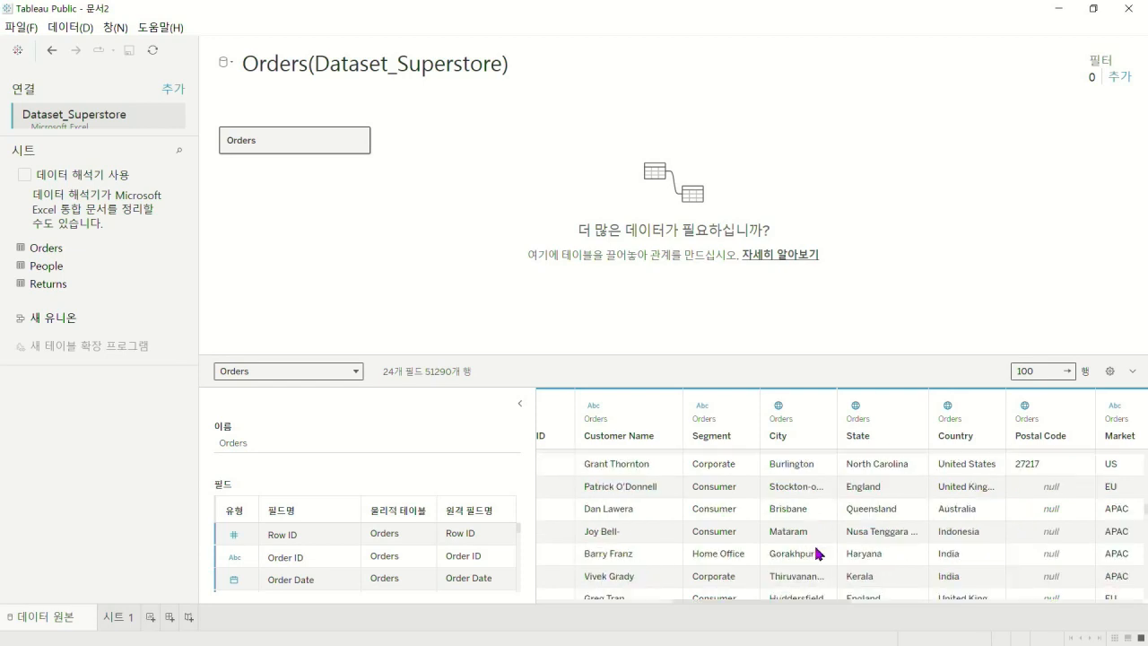
pyautogui.scroll(-1, 728, 569)
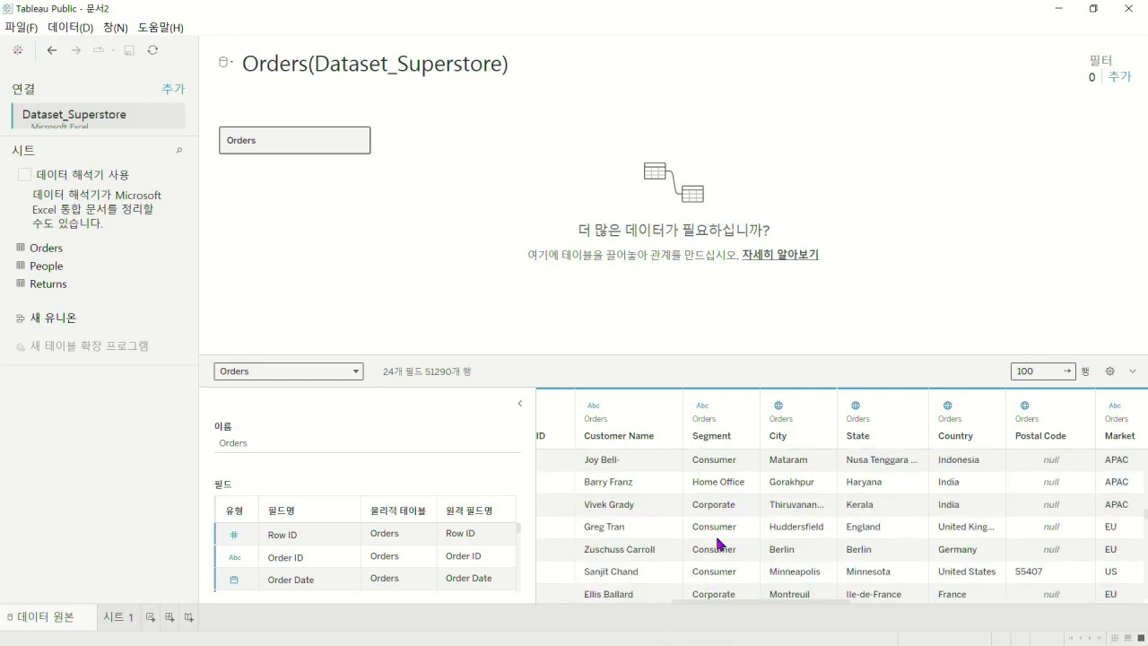
# Examine the remaining Orders preview columns, from Market, Region and the product fields through Sales, Profit, Shipping Cost and Order Priority
pyautogui.scroll(-2, 732, 569)
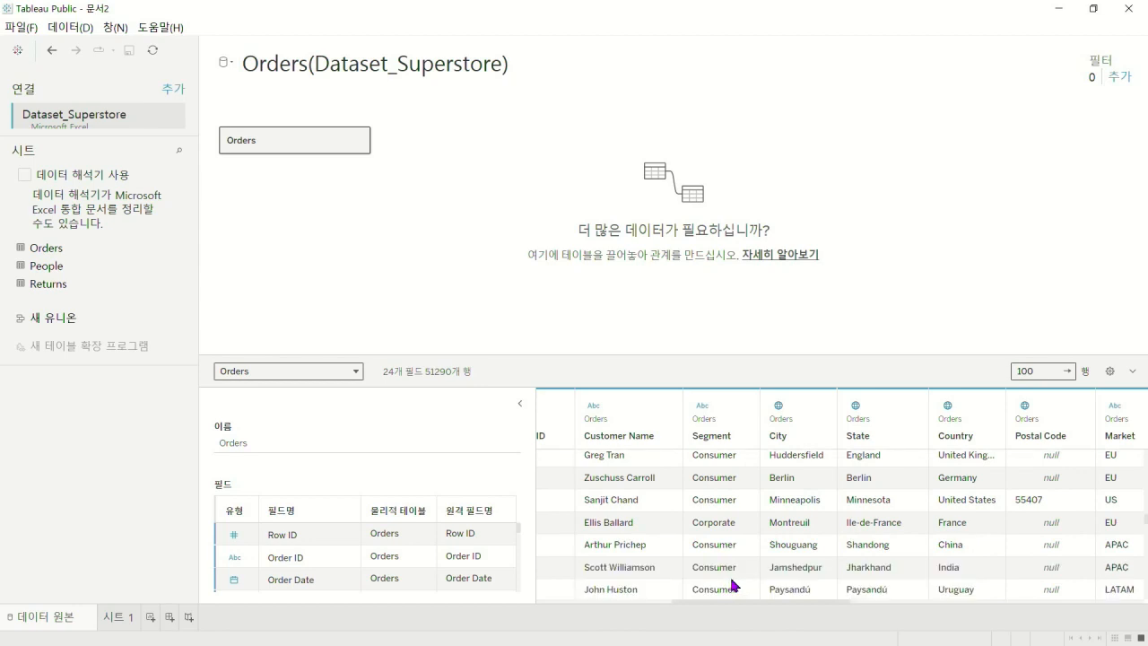
pyautogui.scroll(4, 793, 542)
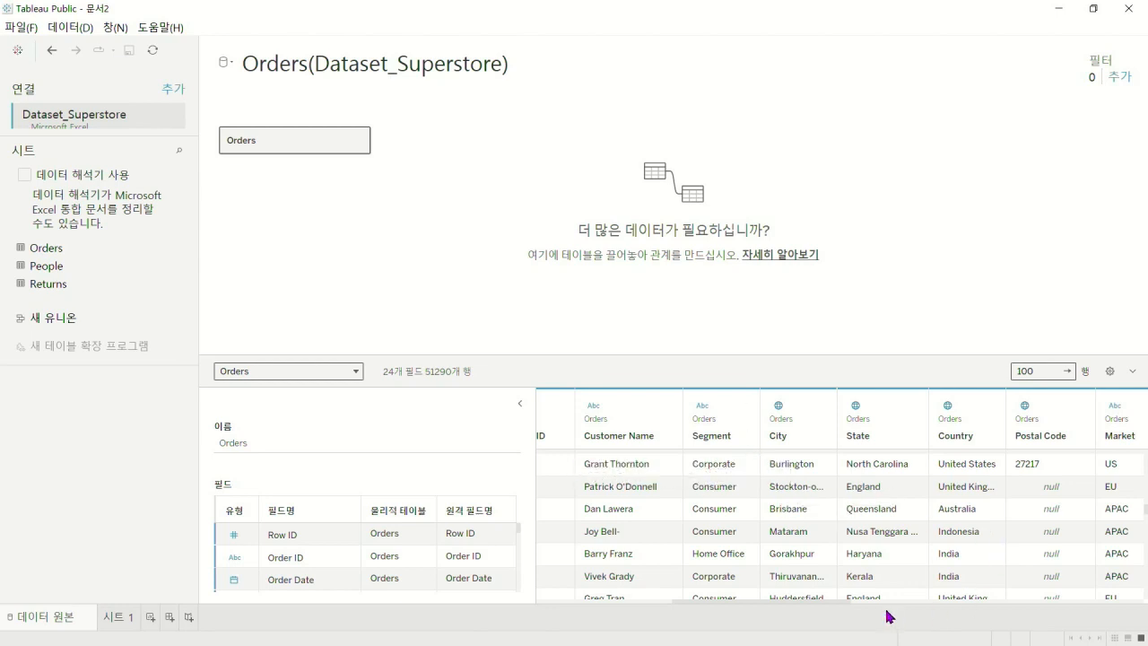
pyautogui.click(811, 599)
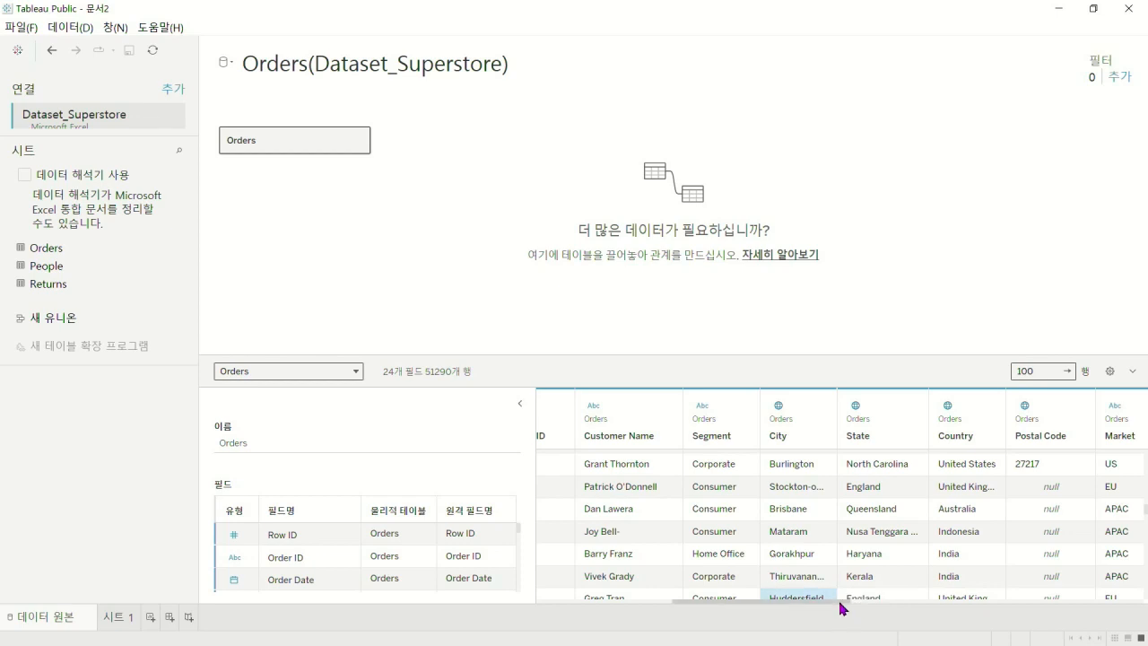
pyautogui.moveTo(839, 601); pyautogui.dragTo(977, 610)
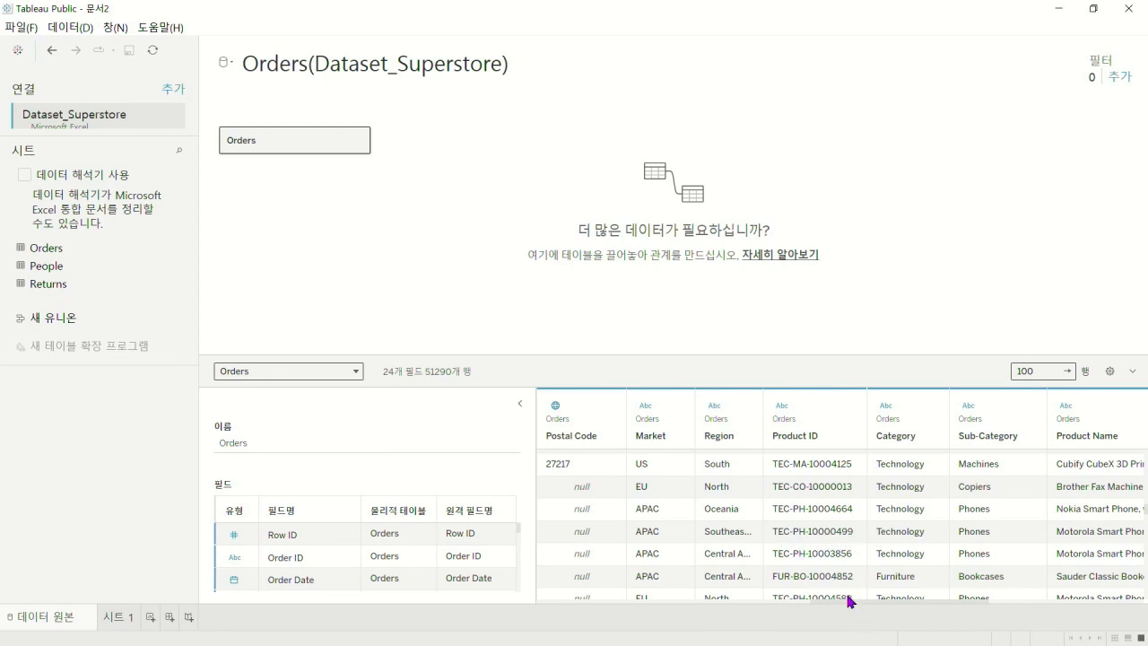
pyautogui.moveTo(853, 608)
pyautogui.mouseDown()
pyautogui.moveTo(575, 604)
pyautogui.moveTo(867, 613)
pyautogui.mouseUp()
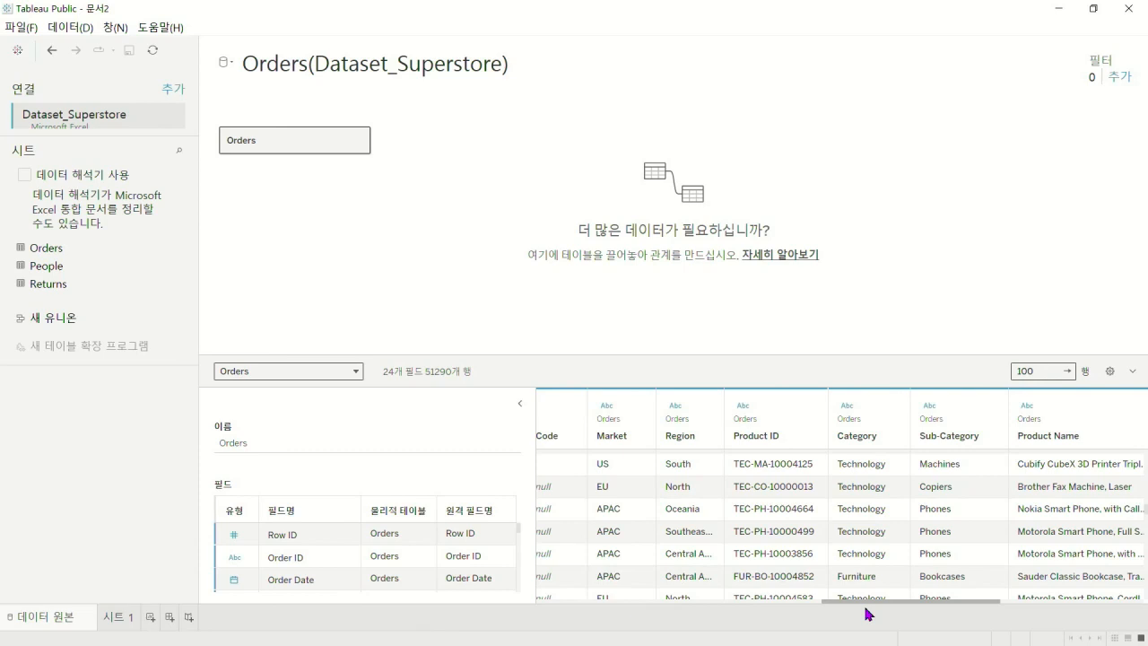
pyautogui.moveTo(867, 614); pyautogui.dragTo(1069, 615)
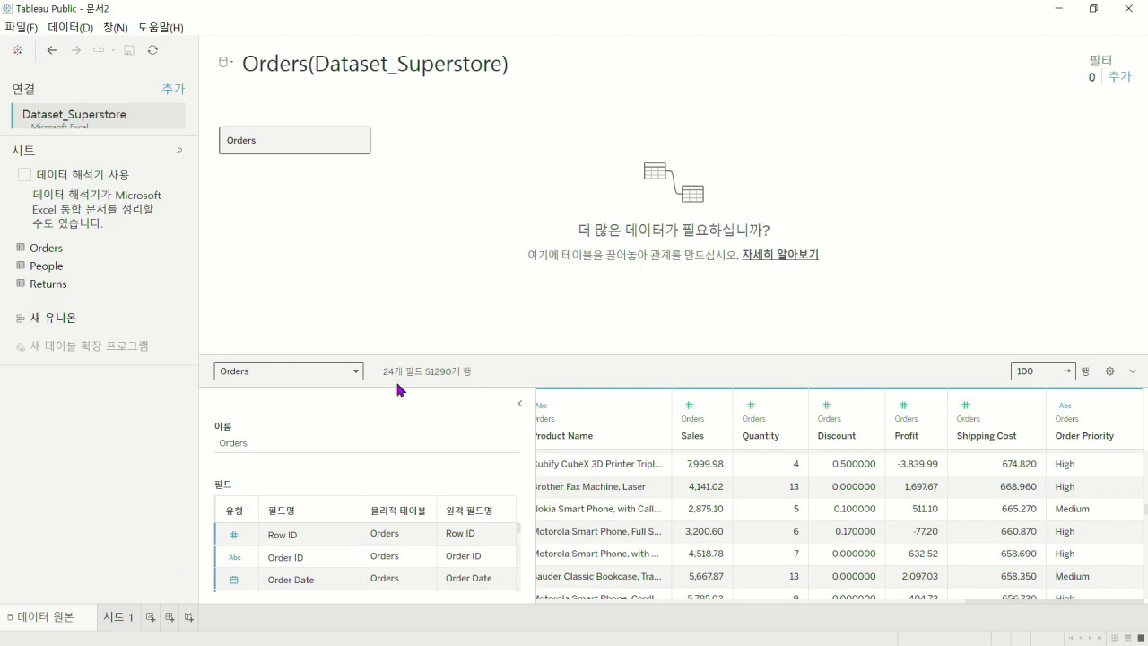
# On worksheet 시트 1, place Order Date by year on the rows shelf and the sum of Sales on the columns shelf
pyautogui.click(119, 615)
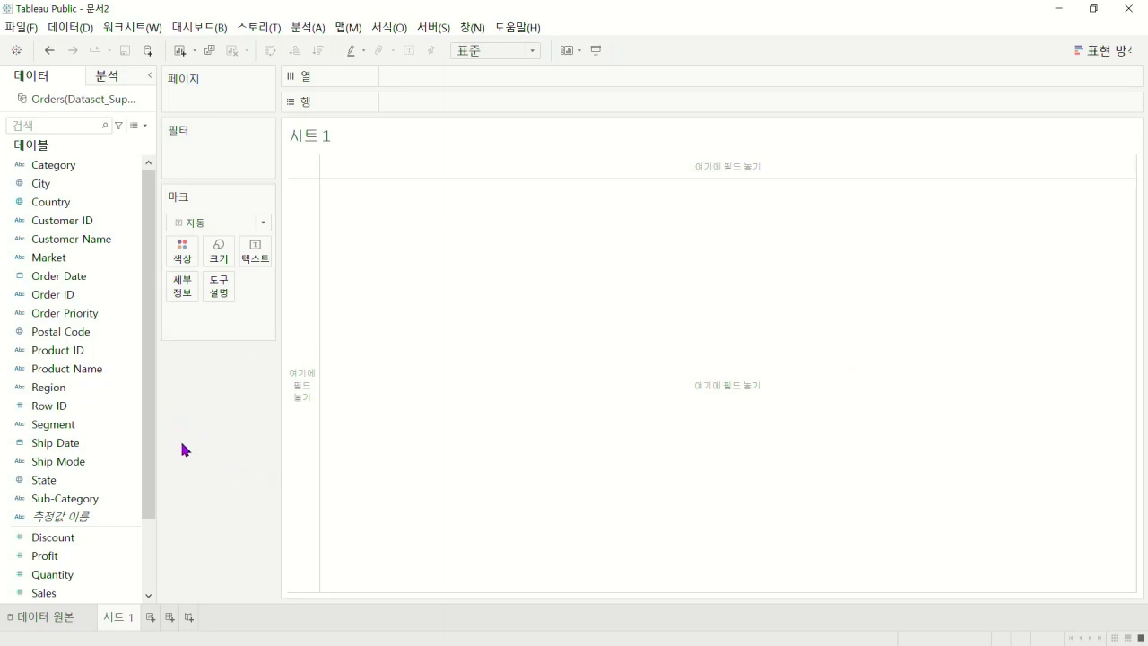
pyautogui.moveTo(96, 273); pyautogui.dragTo(463, 103)
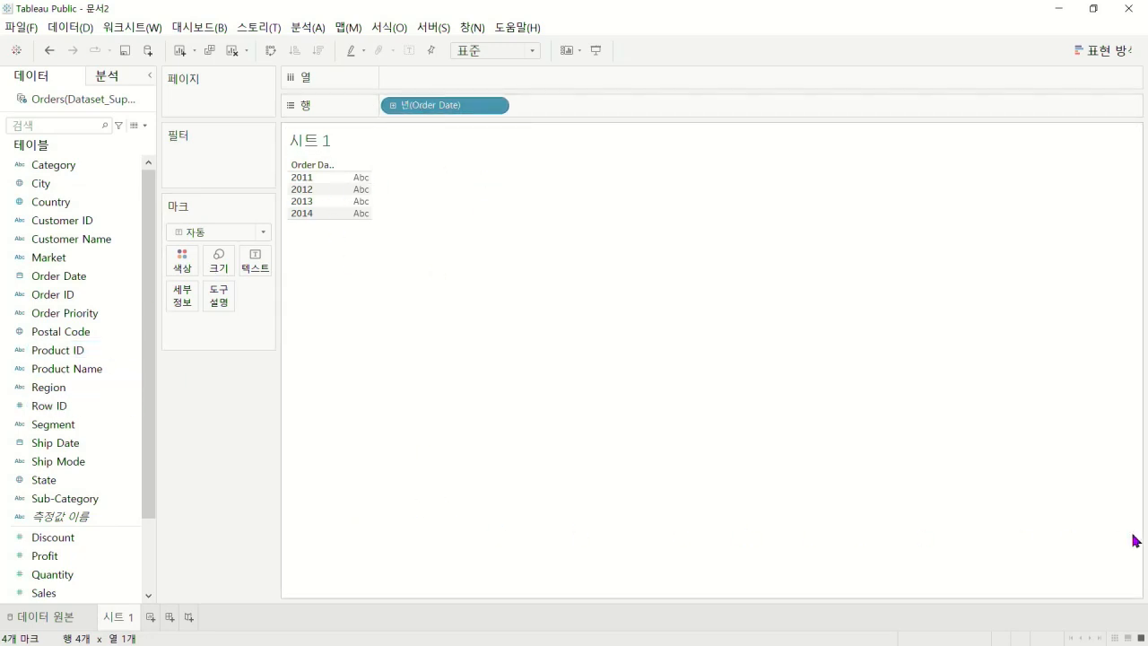
pyautogui.moveTo(151, 500); pyautogui.dragTo(115, 572)
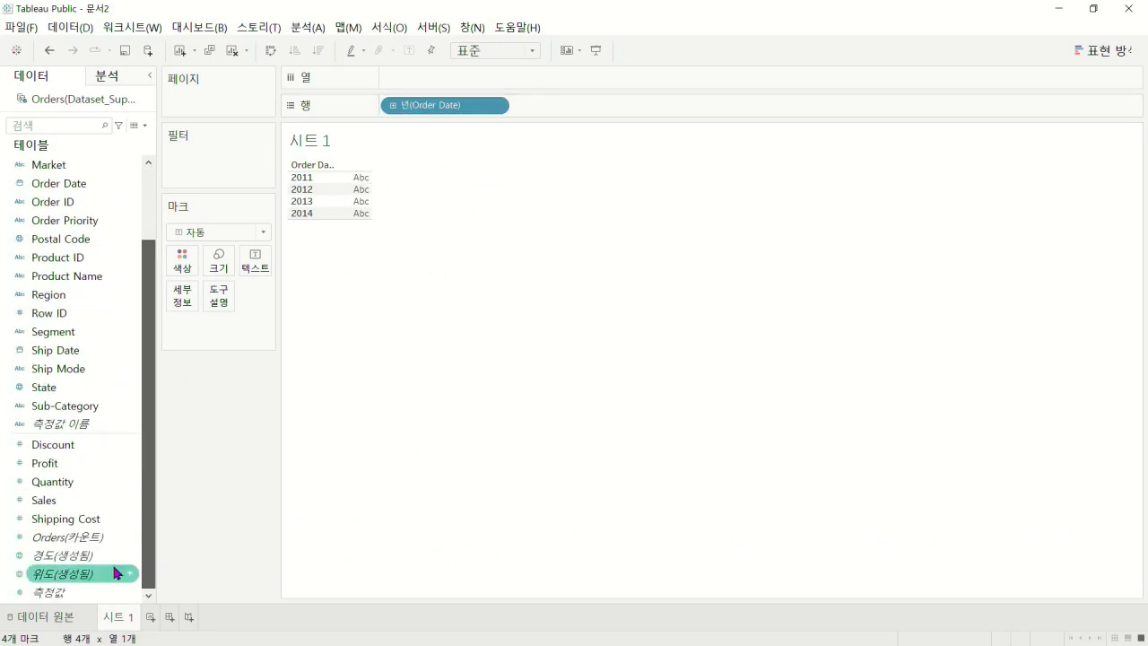
pyautogui.moveTo(54, 500); pyautogui.dragTo(442, 72)
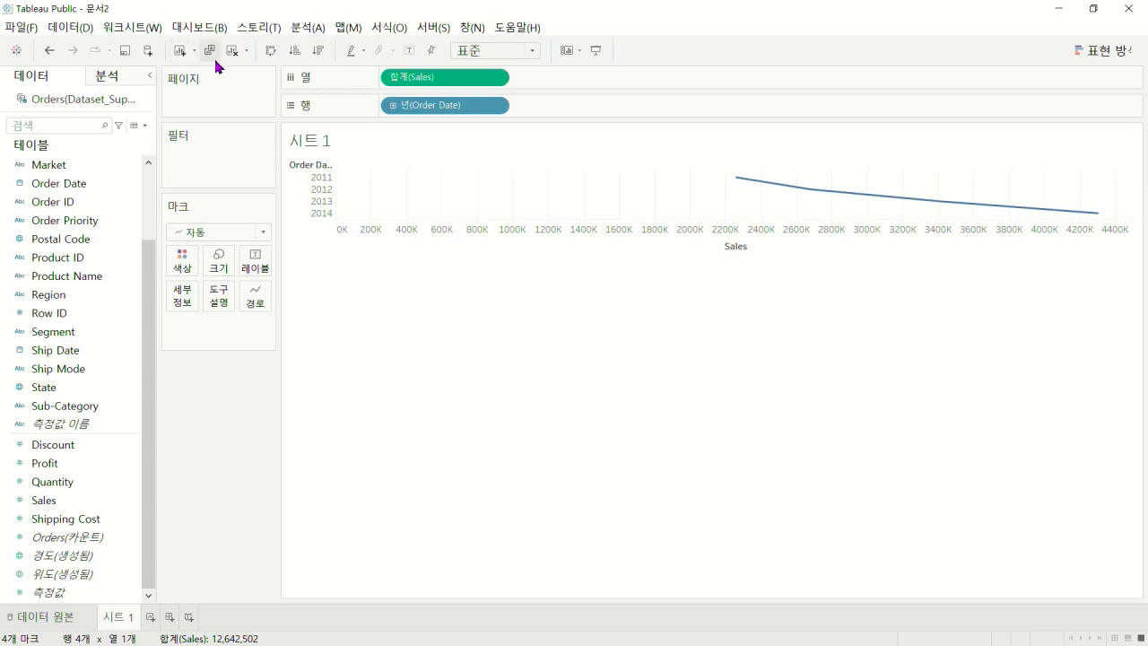
# Swap the chart's rows and columns and fit it to the entire view (전체 보기)
pyautogui.click(270, 51)
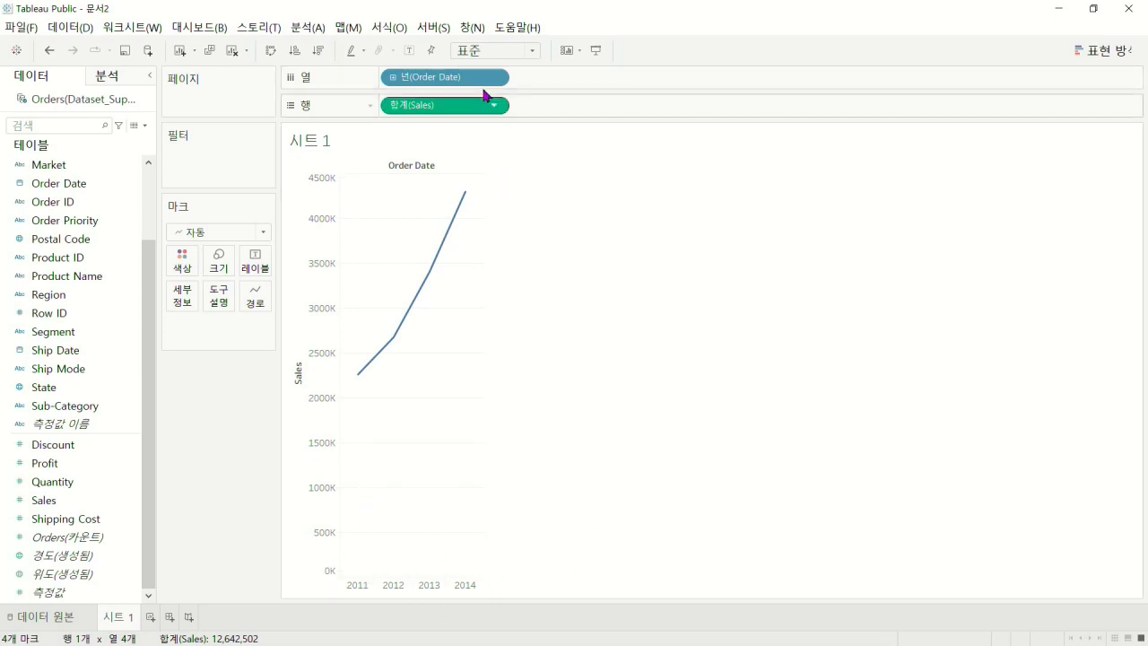
pyautogui.click(536, 51)
pyautogui.click(511, 114)
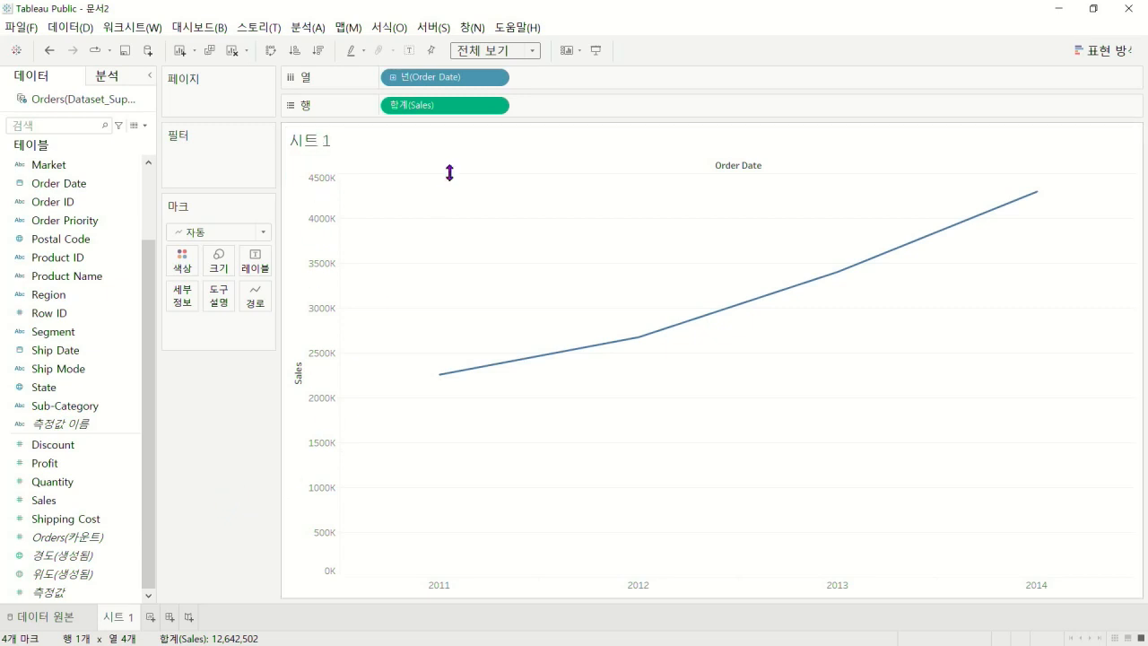
# Change Order Date on the columns shelf to continuous years, undoing and redoing the change to compare it with discrete years
pyautogui.click(495, 78)
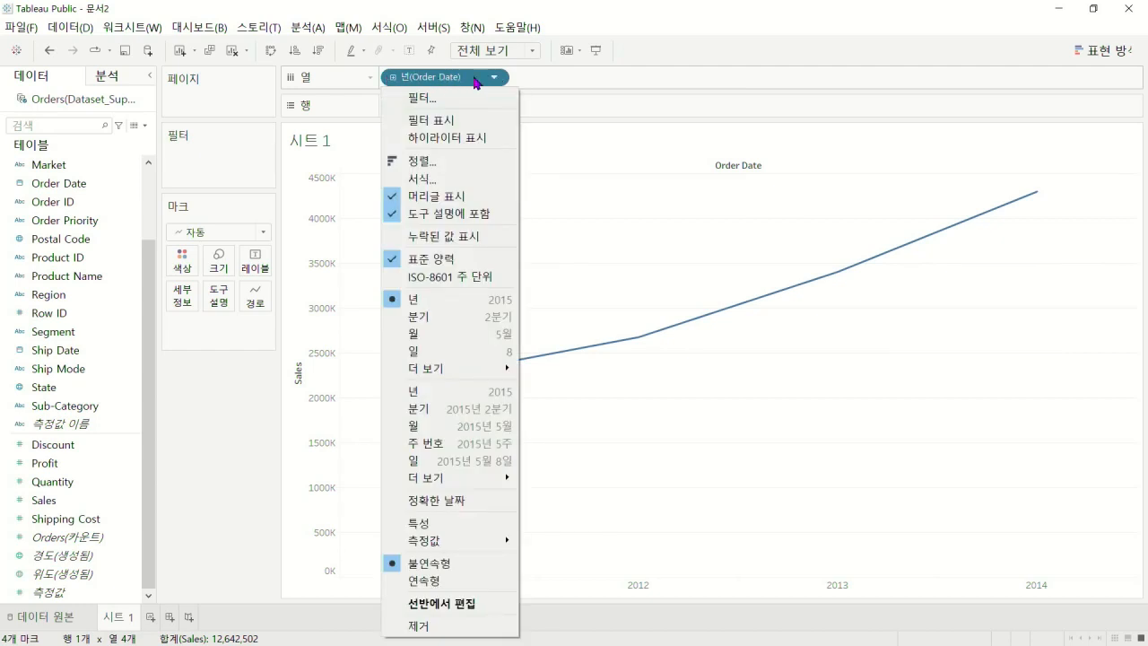
pyautogui.click(431, 391)
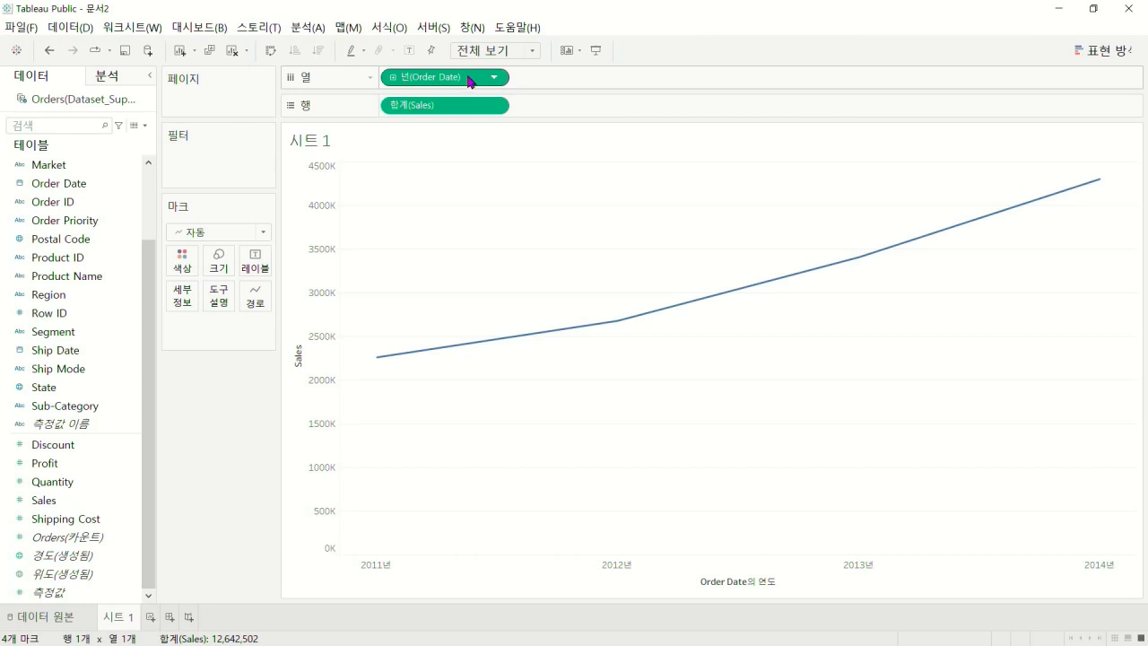
pyautogui.click(49, 50)
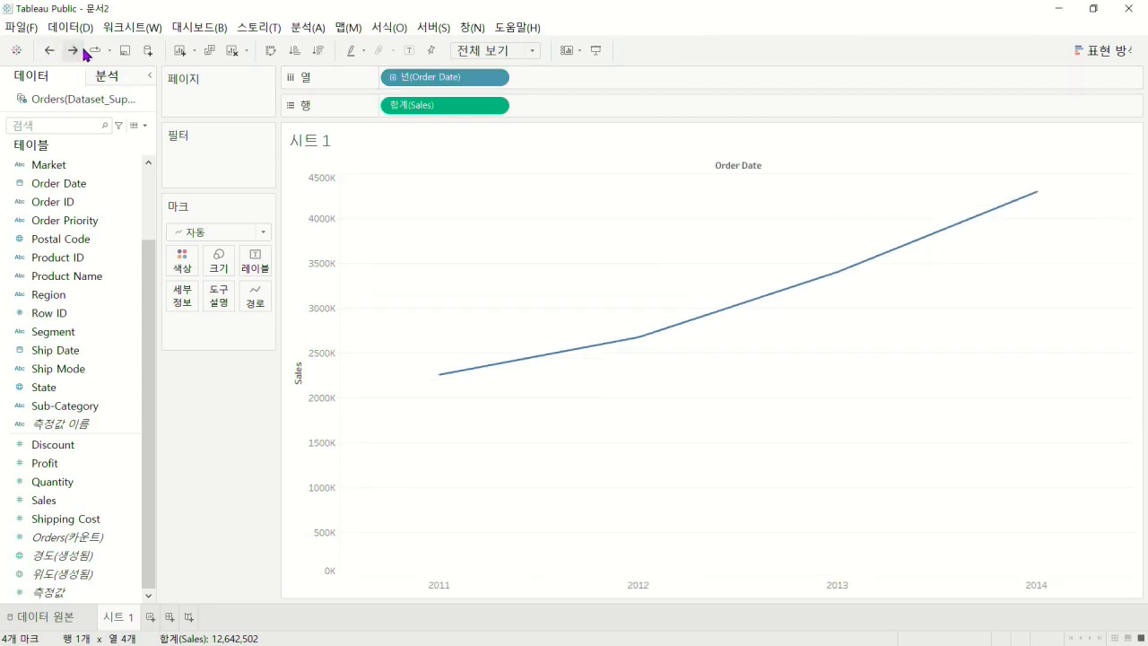
pyautogui.click(72, 50)
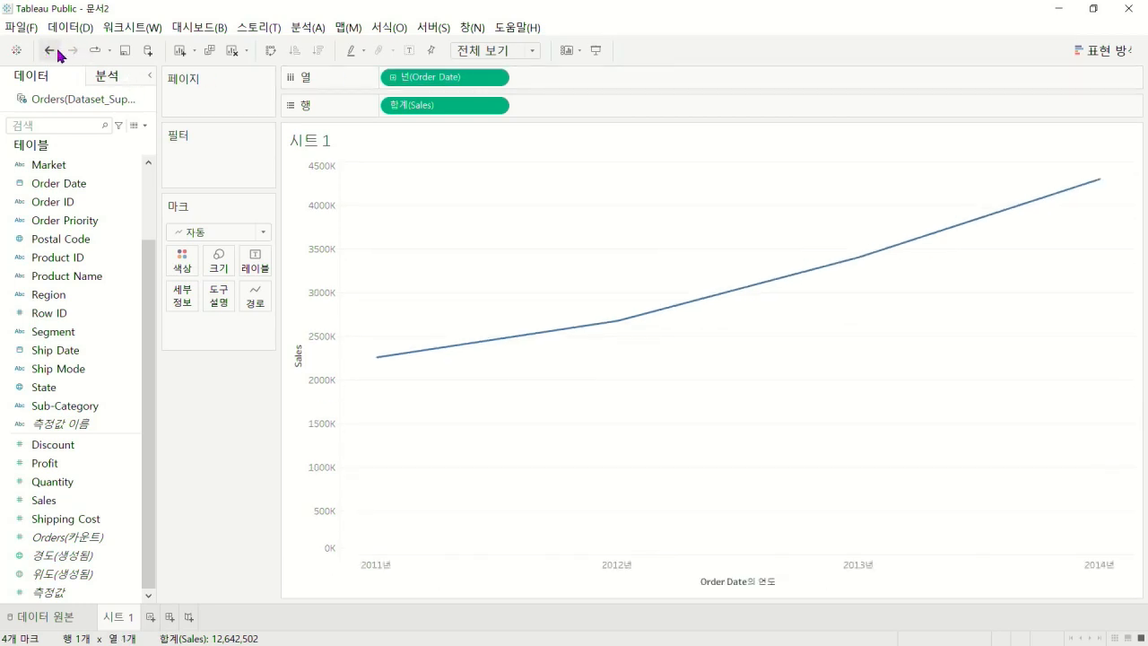
# Drill the continuous Order Date down to quarter and month, and undo both drill-downs
pyautogui.click(393, 77)
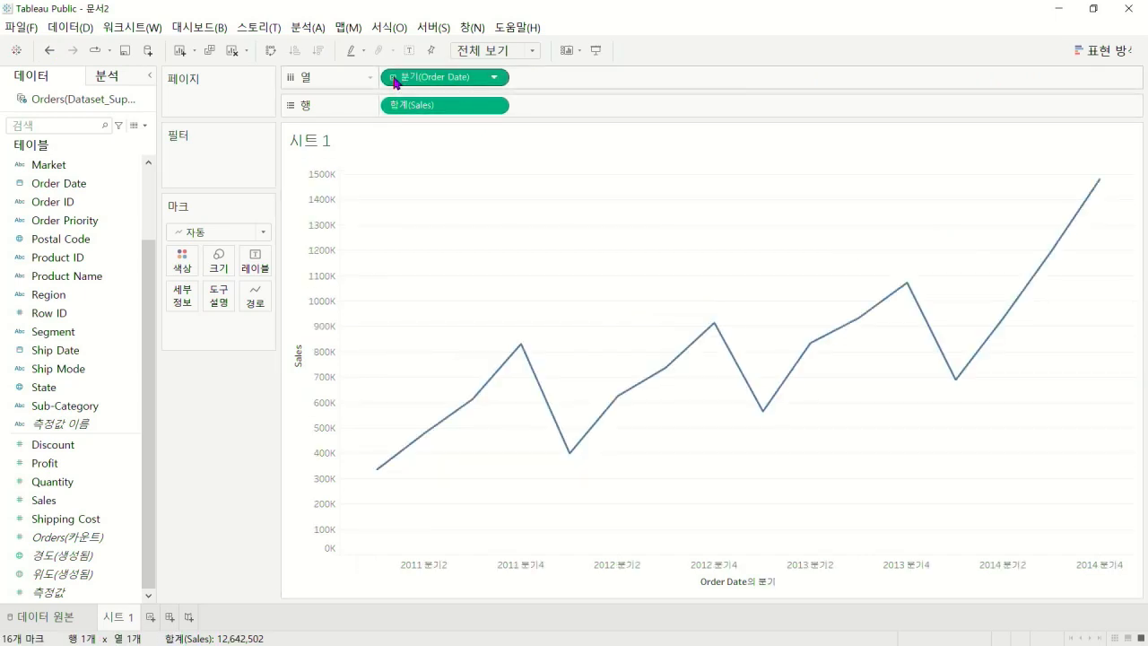
pyautogui.click(394, 79)
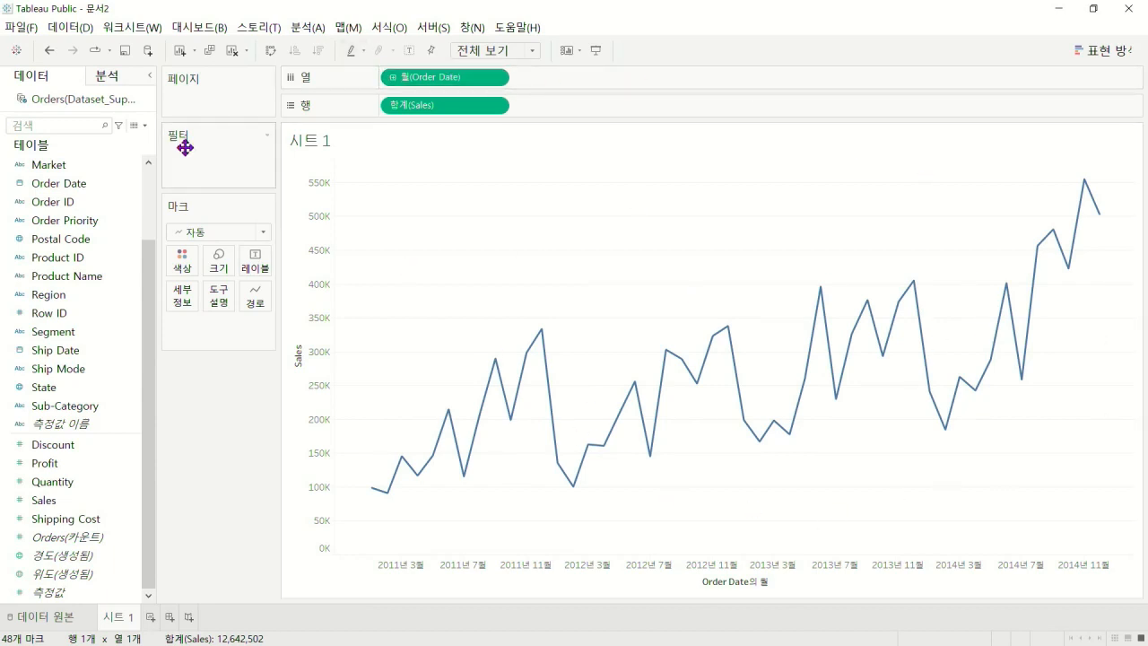
pyautogui.click(50, 51)
pyautogui.click(49, 51)
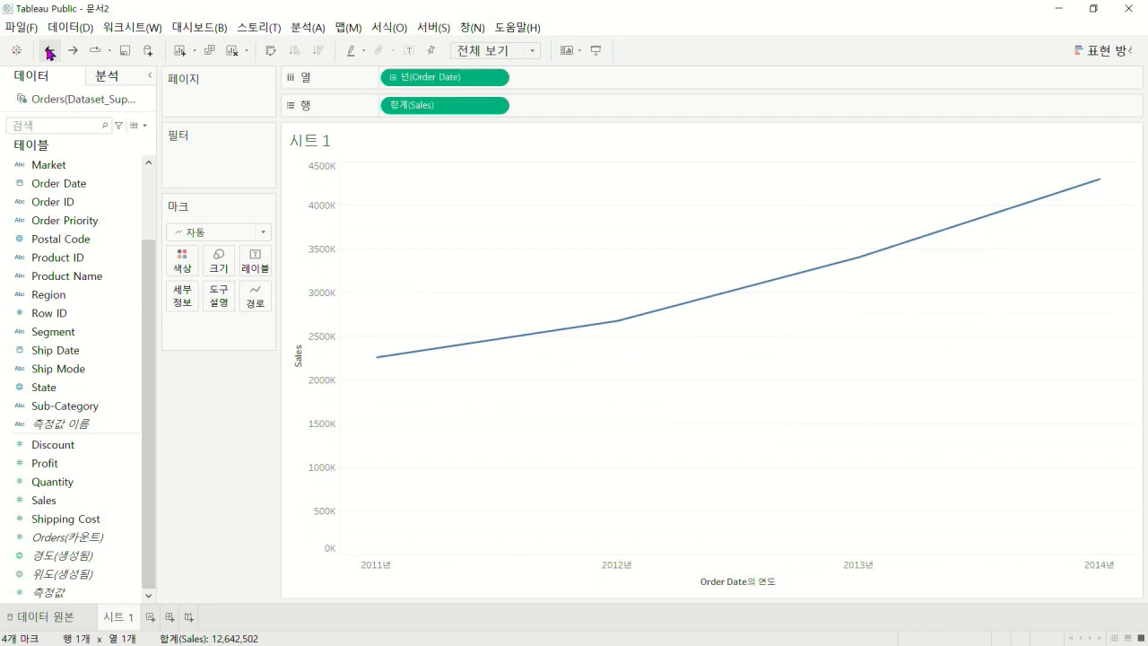
# Expand the discrete Order Date year into quarter and month levels, and undo back past the view fit change
pyautogui.click(394, 78)
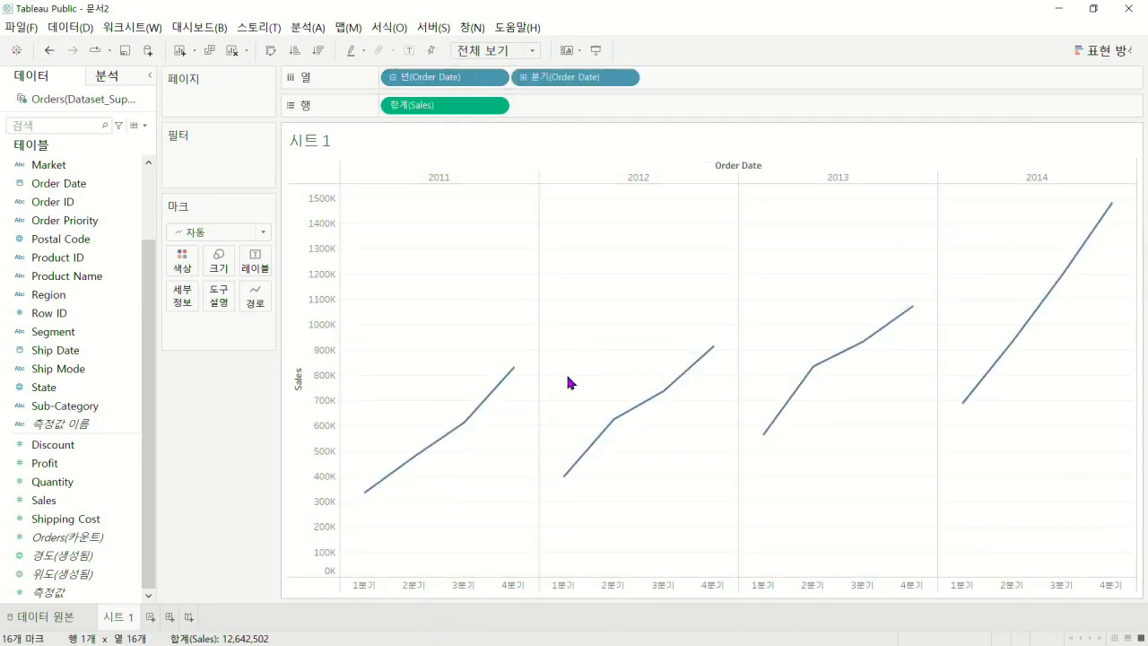
pyautogui.click(523, 79)
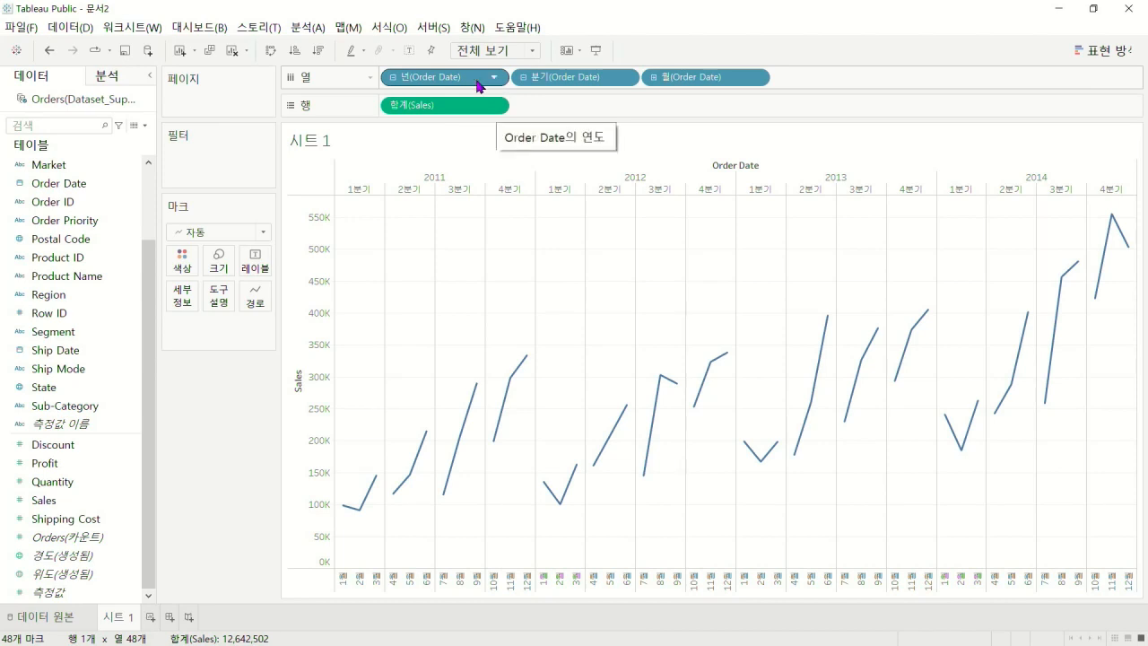
pyautogui.click(47, 54)
pyautogui.click(47, 54)
pyautogui.click(47, 53)
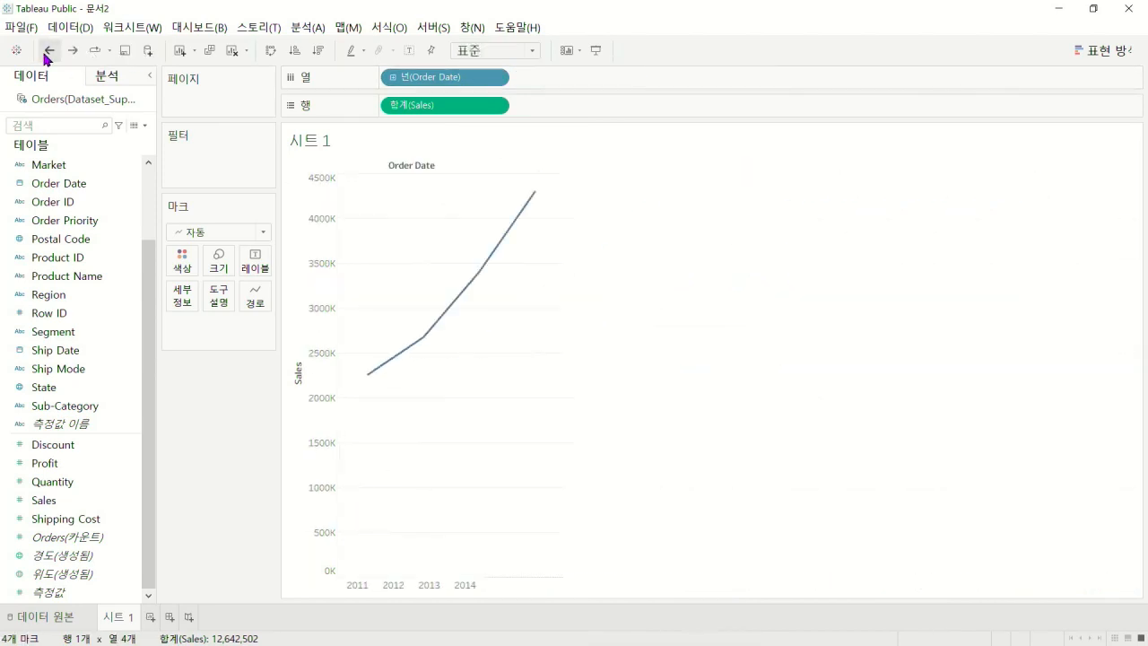
# Redo the entire-view fit and quarter expansion, remove the quarter pill from the columns, and keep Order Date at discrete year
pyautogui.click(72, 52)
pyautogui.click(72, 52)
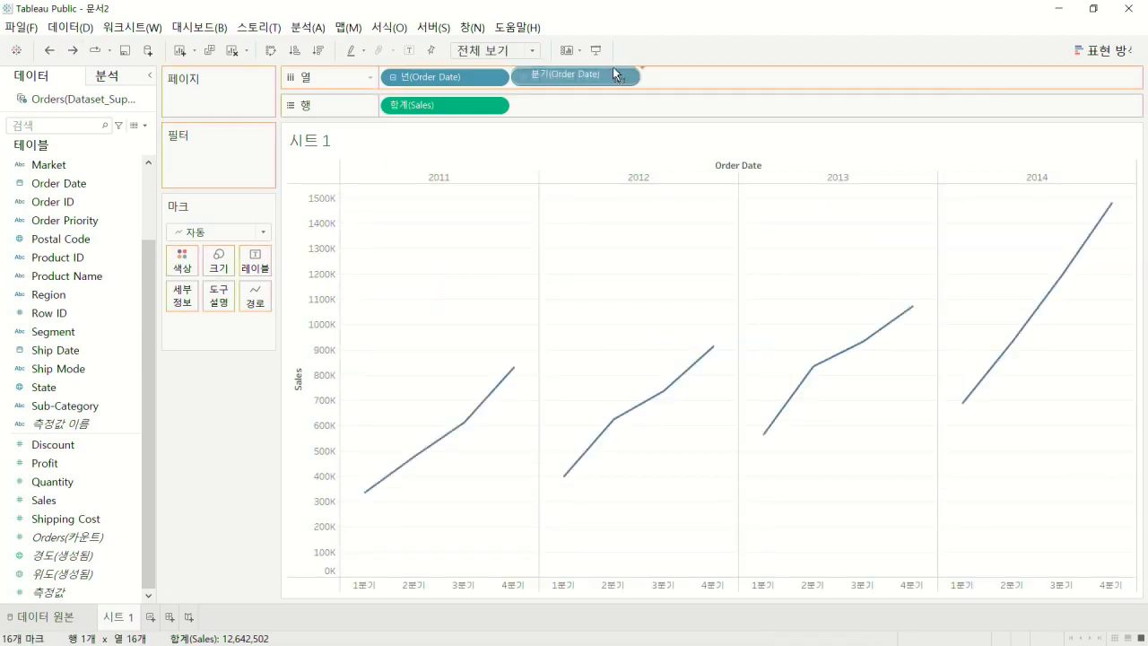
pyautogui.moveTo(615, 79); pyautogui.dragTo(656, 49)
pyautogui.click(493, 79)
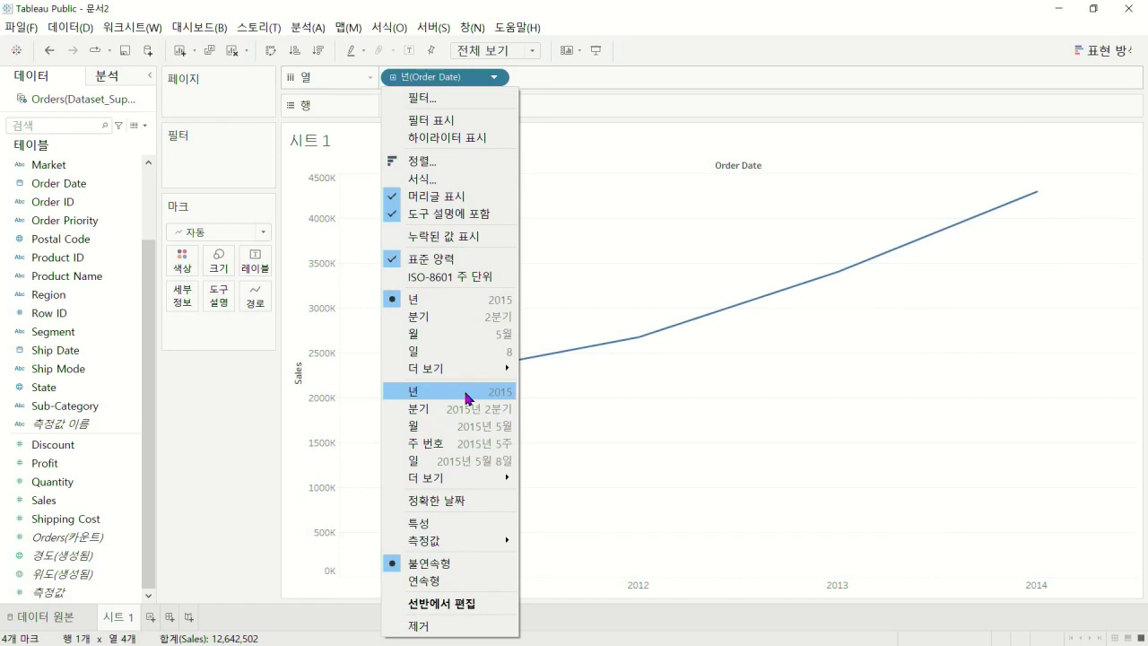
pyautogui.click(447, 300)
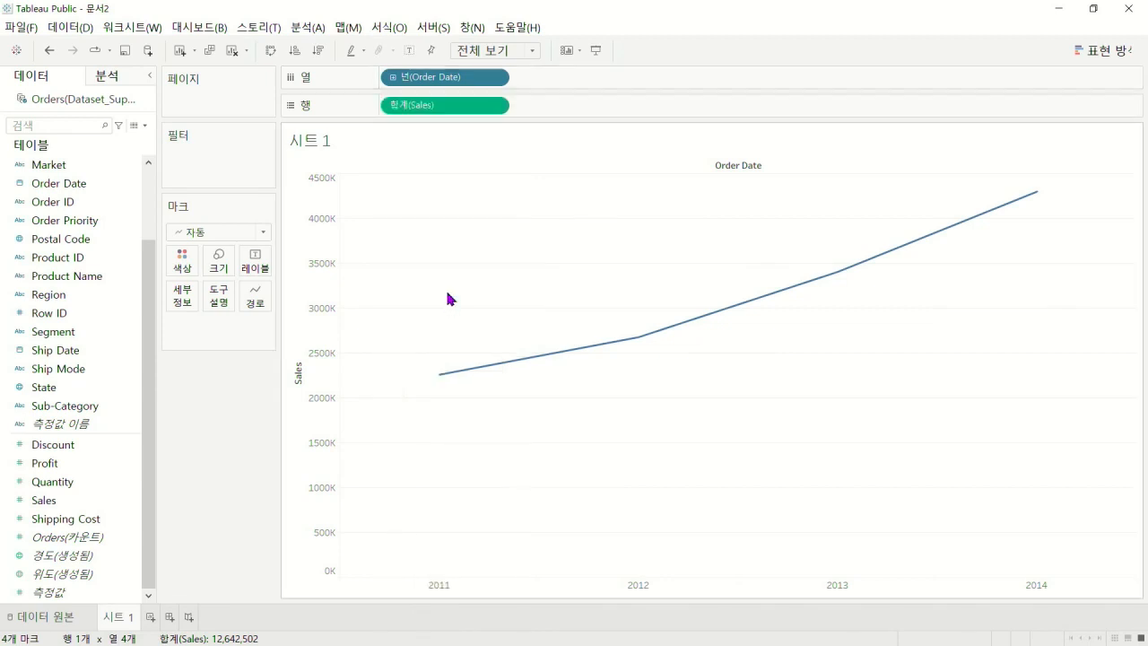
# Switch the discrete Order Date to quarter, month and back to year to compare the Sales lines
pyautogui.click(493, 78)
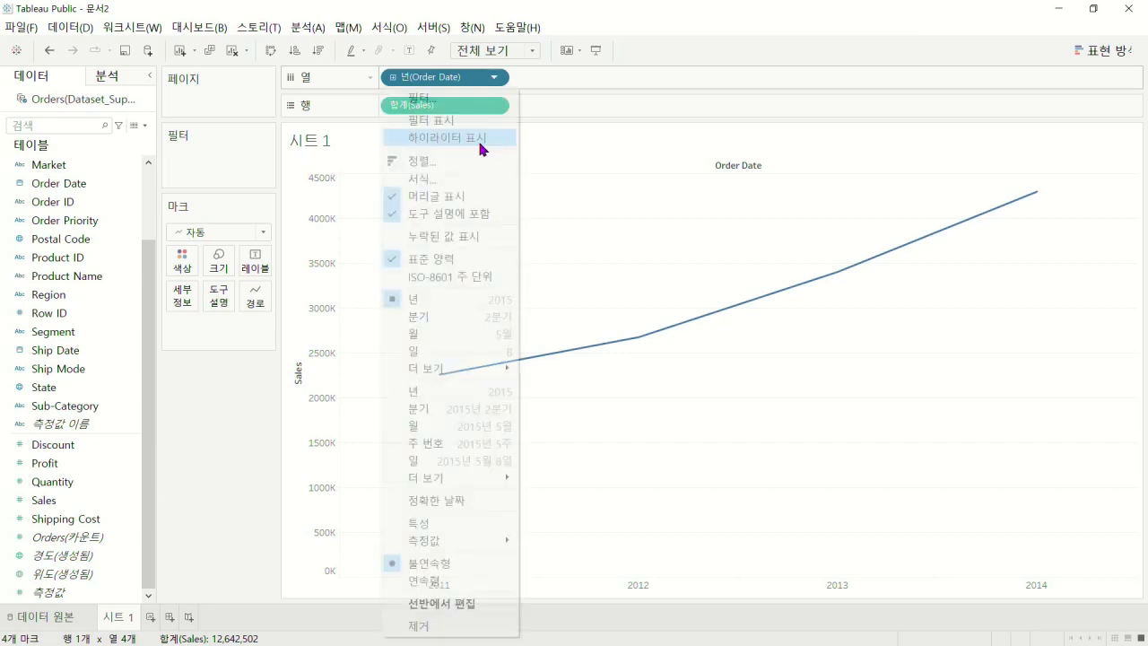
pyautogui.click(464, 320)
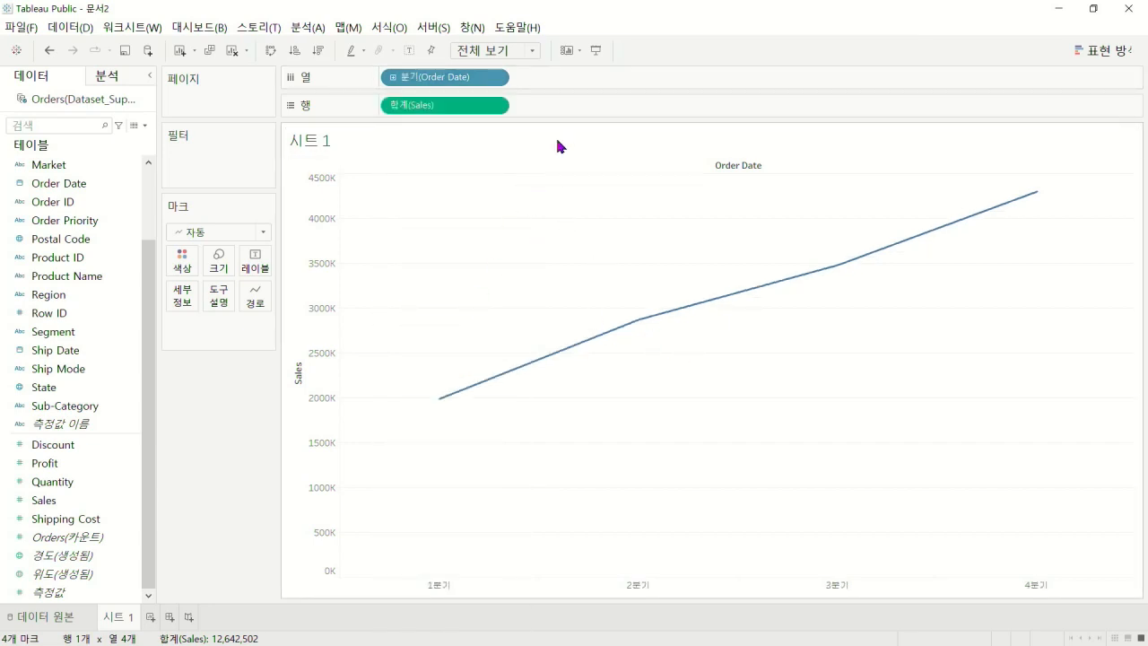
pyautogui.click(494, 78)
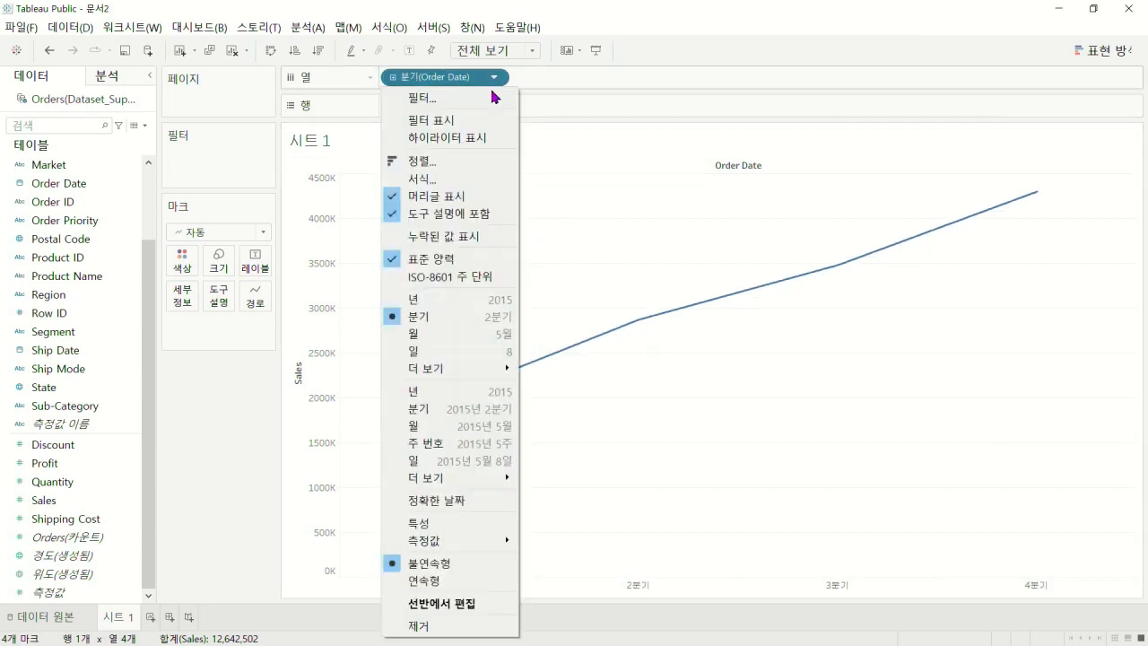
pyautogui.click(441, 334)
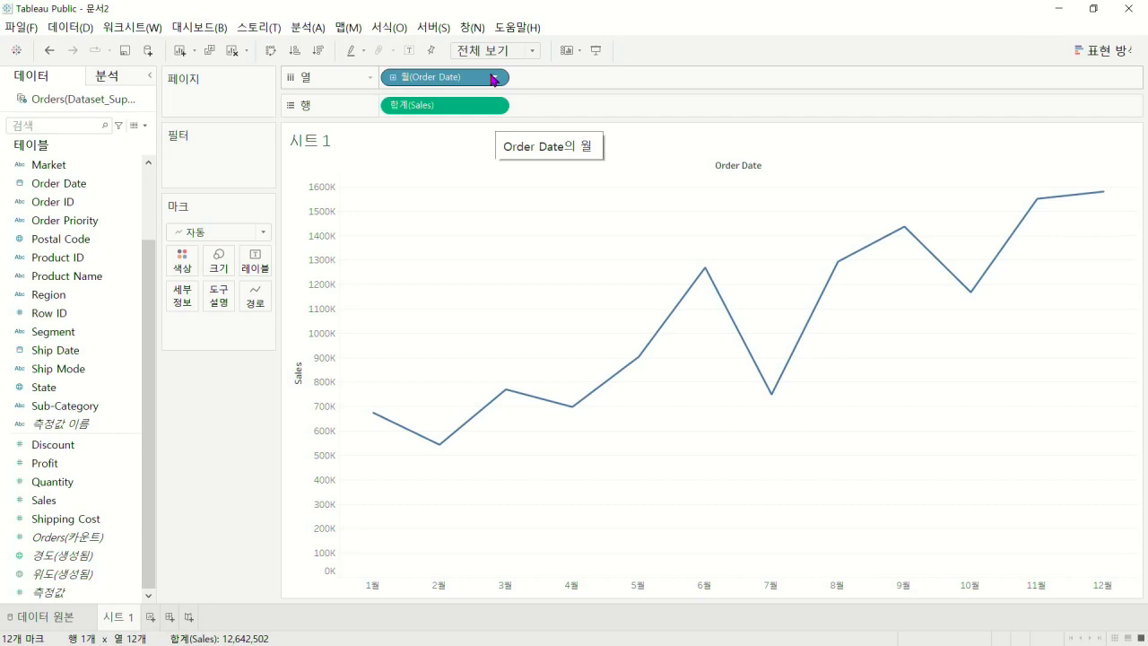
pyautogui.click(493, 79)
pyautogui.click(449, 294)
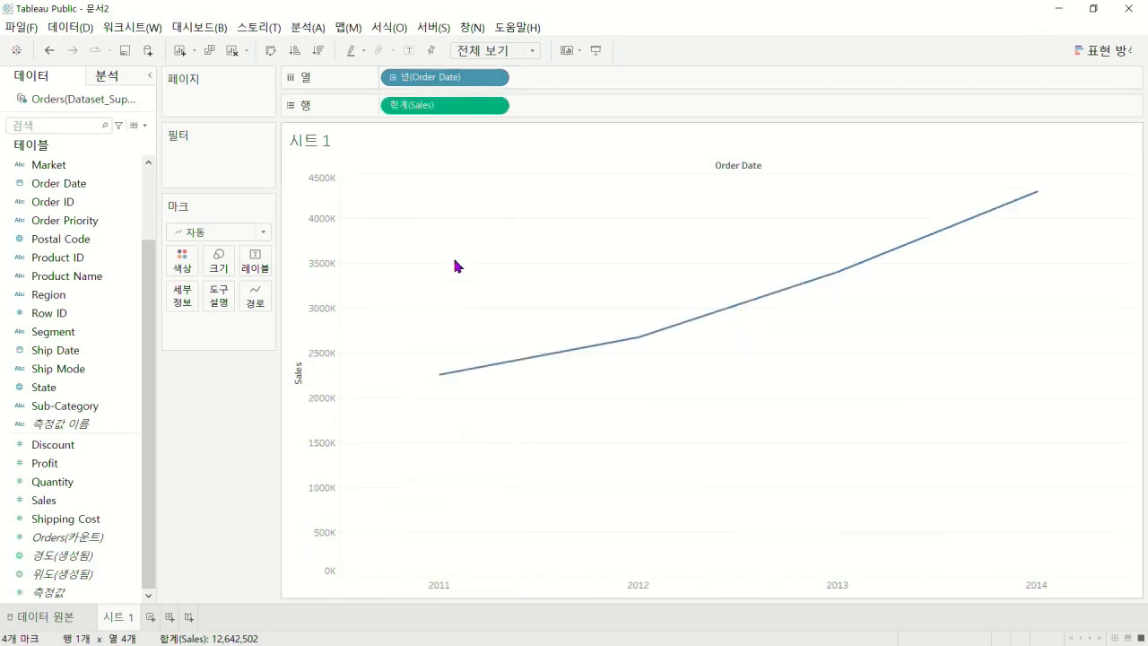
# Set Order Date to continuous year and drill it down through quarter to month for a monthly Sales trend line
pyautogui.click(494, 78)
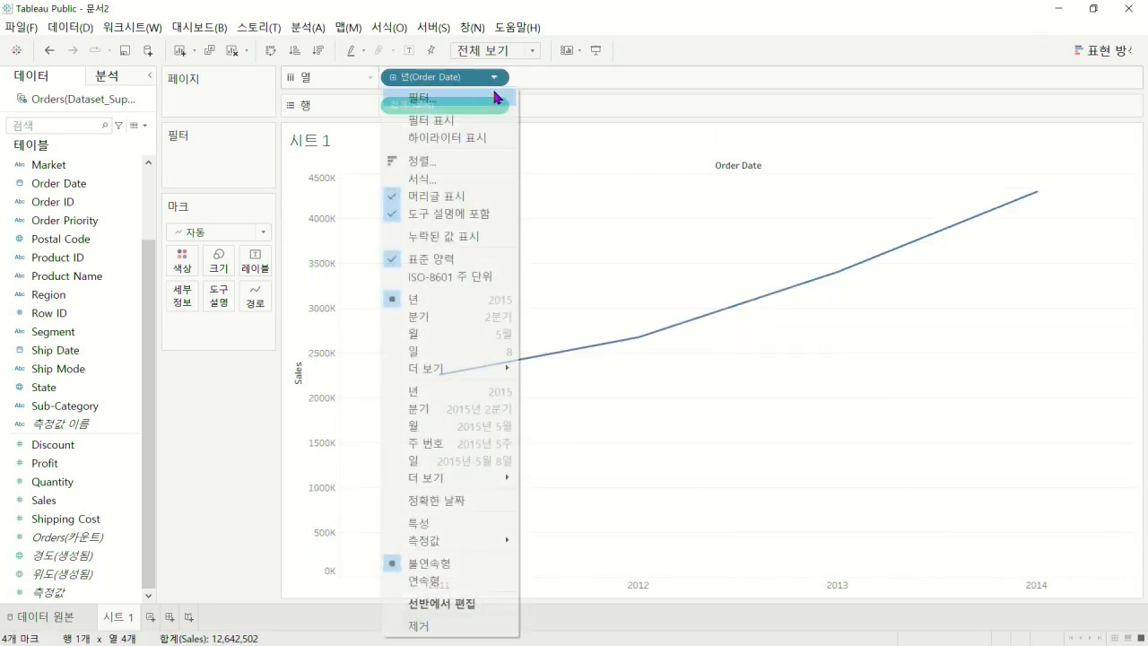
pyautogui.click(430, 392)
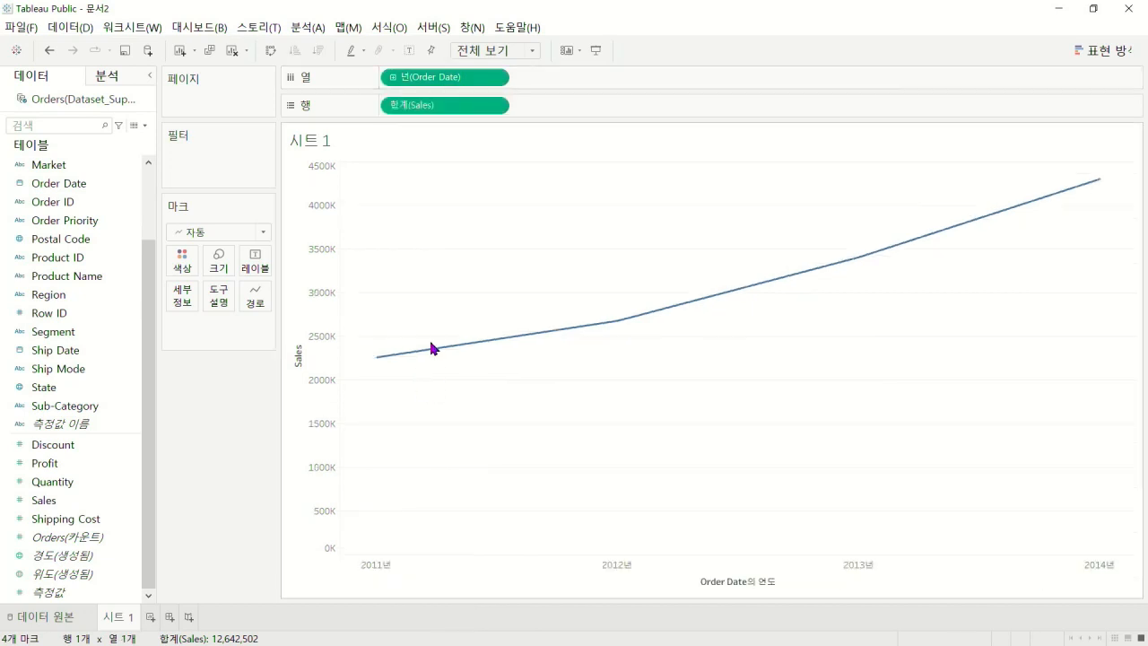
pyautogui.click(391, 78)
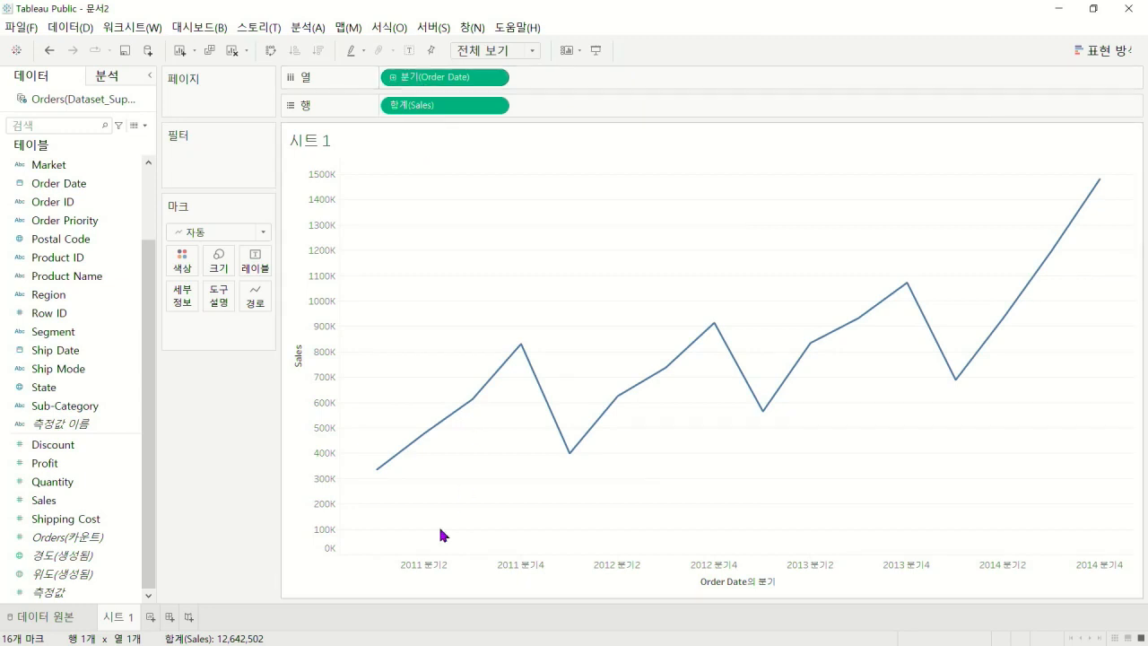
pyautogui.click(392, 78)
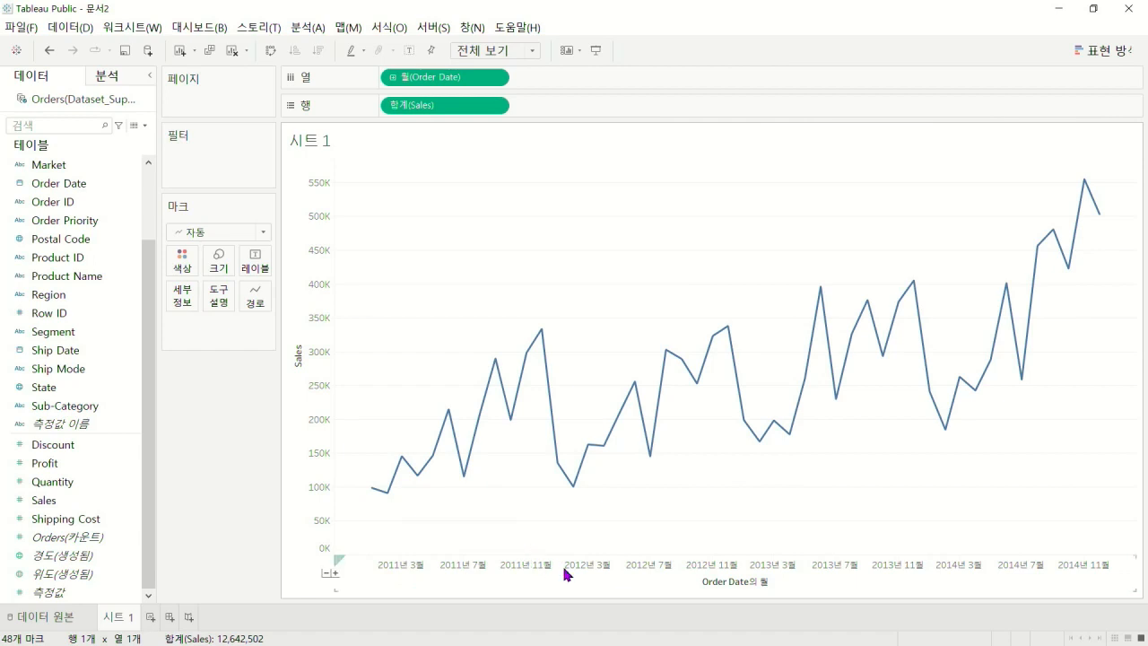
pyautogui.moveTo(820, 292)
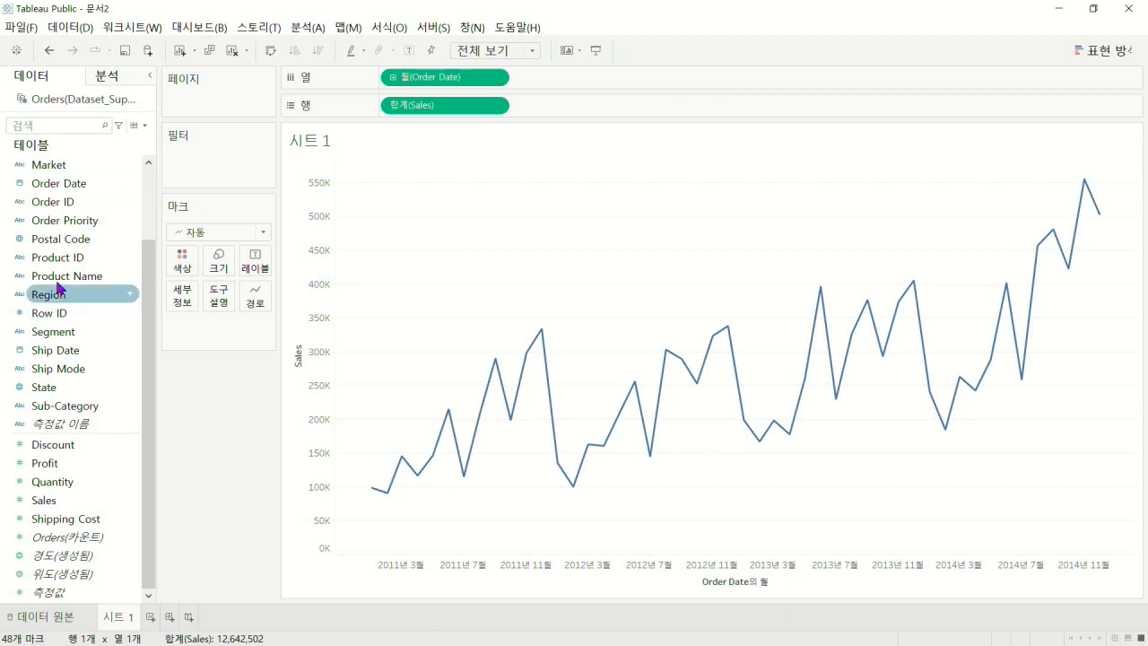
# Add Sales as both label and colour on the monthly trend line, and place its colour legend below the mark settings
pyautogui.scroll(3, 61, 307)
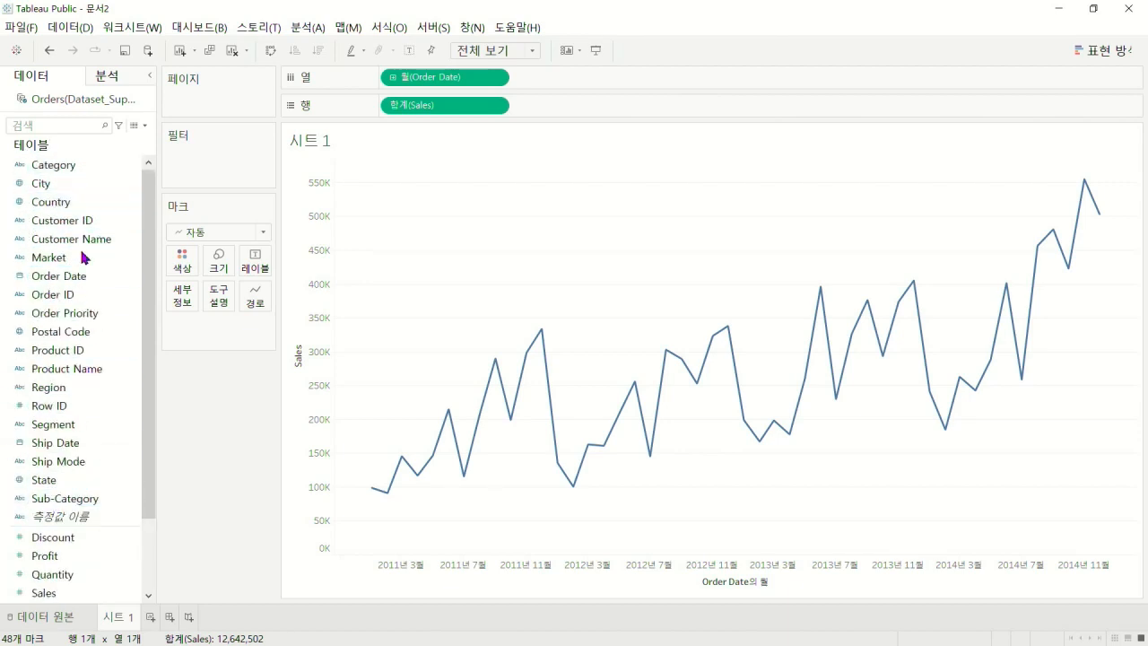
pyautogui.scroll(-3, 59, 357)
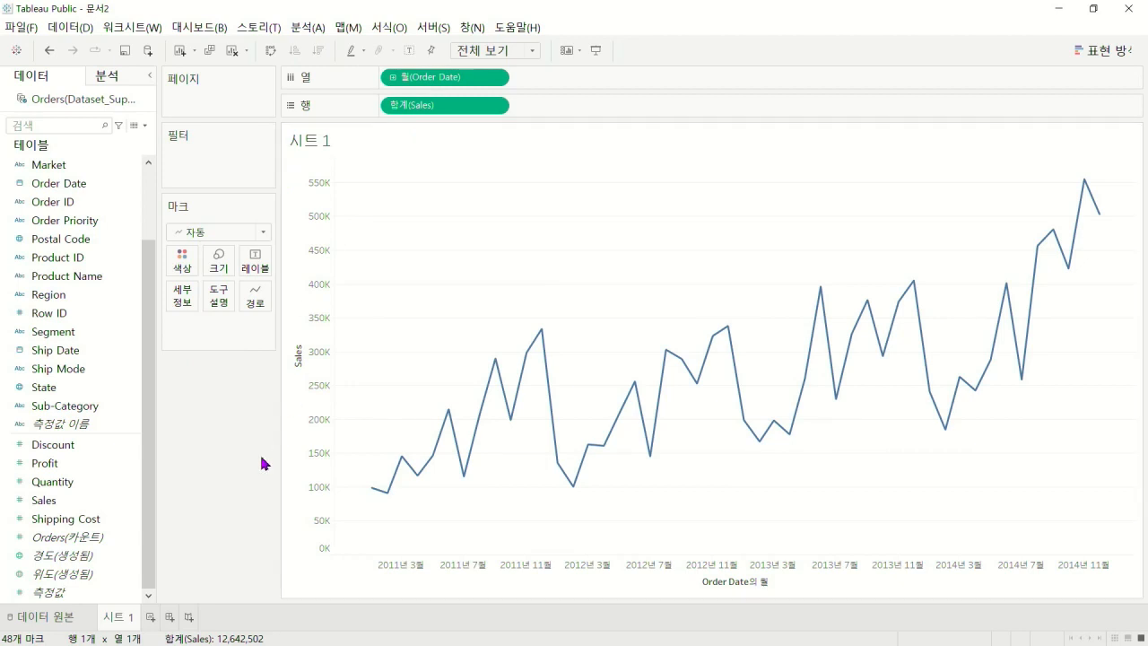
pyautogui.moveTo(29, 507); pyautogui.dragTo(256, 260)
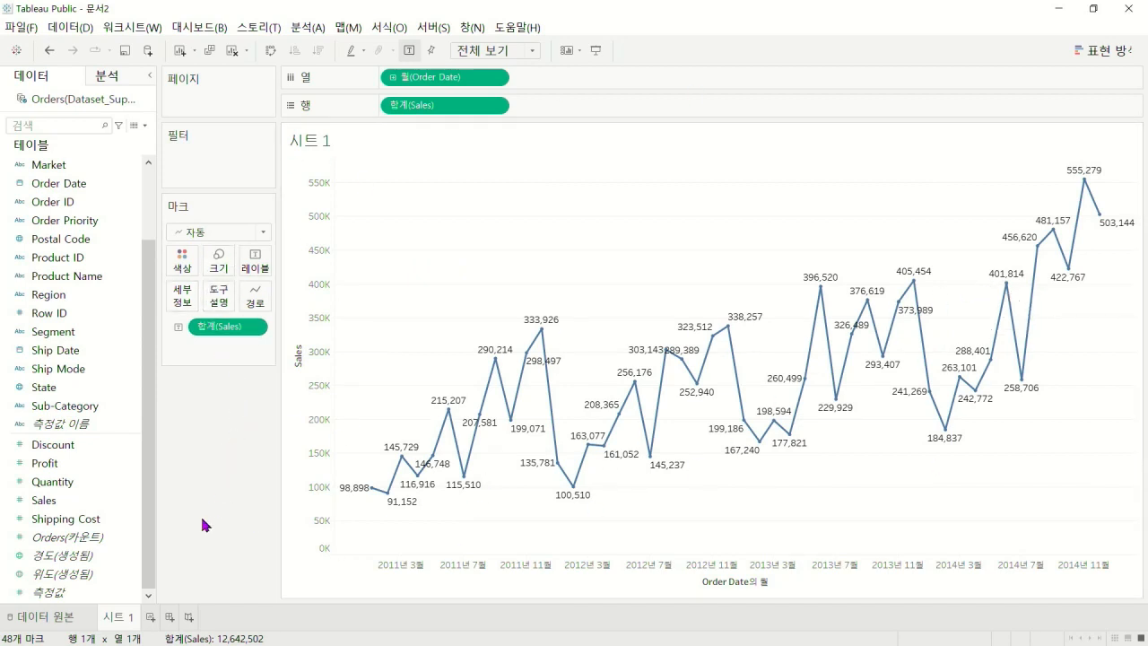
pyautogui.moveTo(66, 511); pyautogui.dragTo(184, 262)
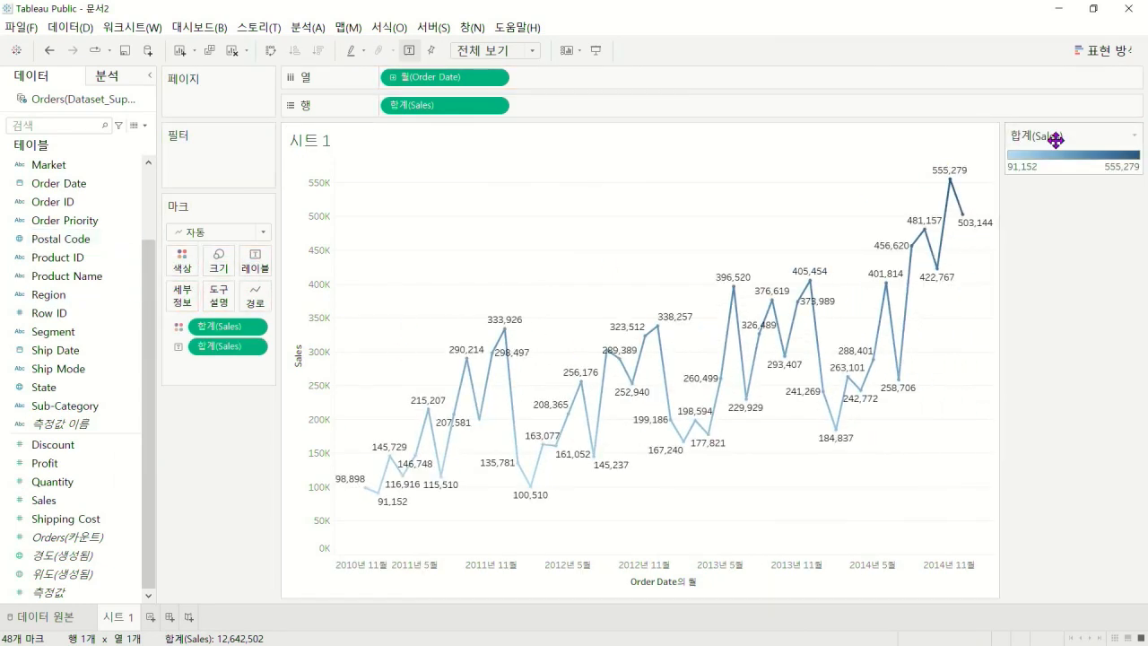
pyautogui.moveTo(1053, 138); pyautogui.dragTo(224, 423)
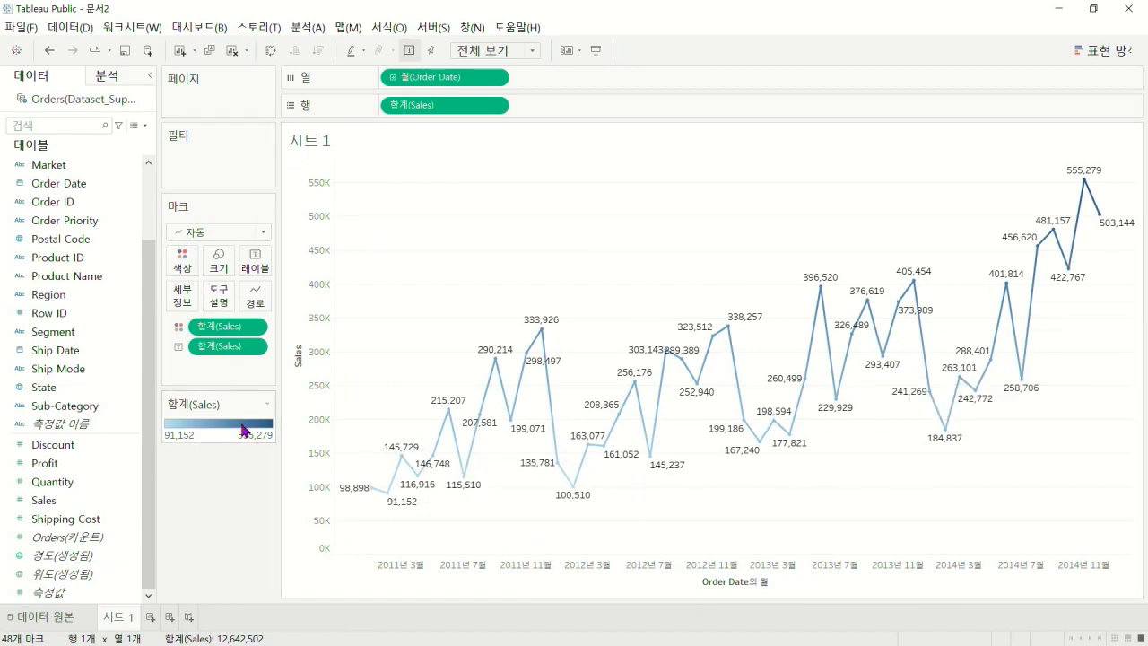
# Apply the 빨간색-검정색 다중 (red-black diverging) palette to the Sales colours in reversed order
pyautogui.click(182, 260)
pyautogui.click(247, 308)
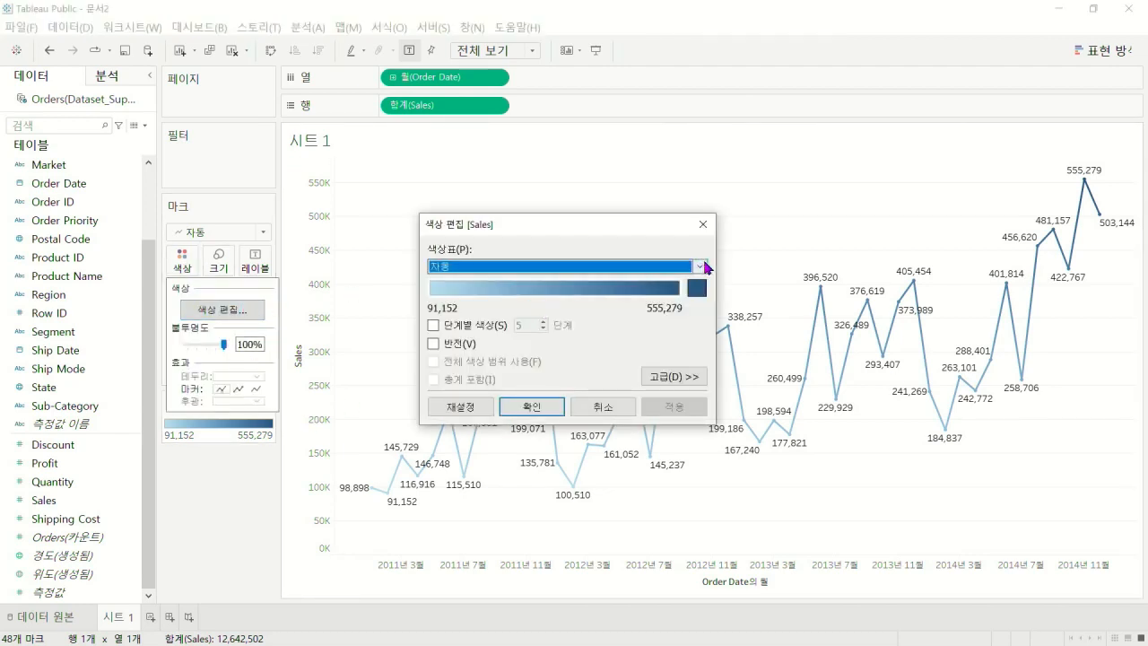
pyautogui.click(700, 266)
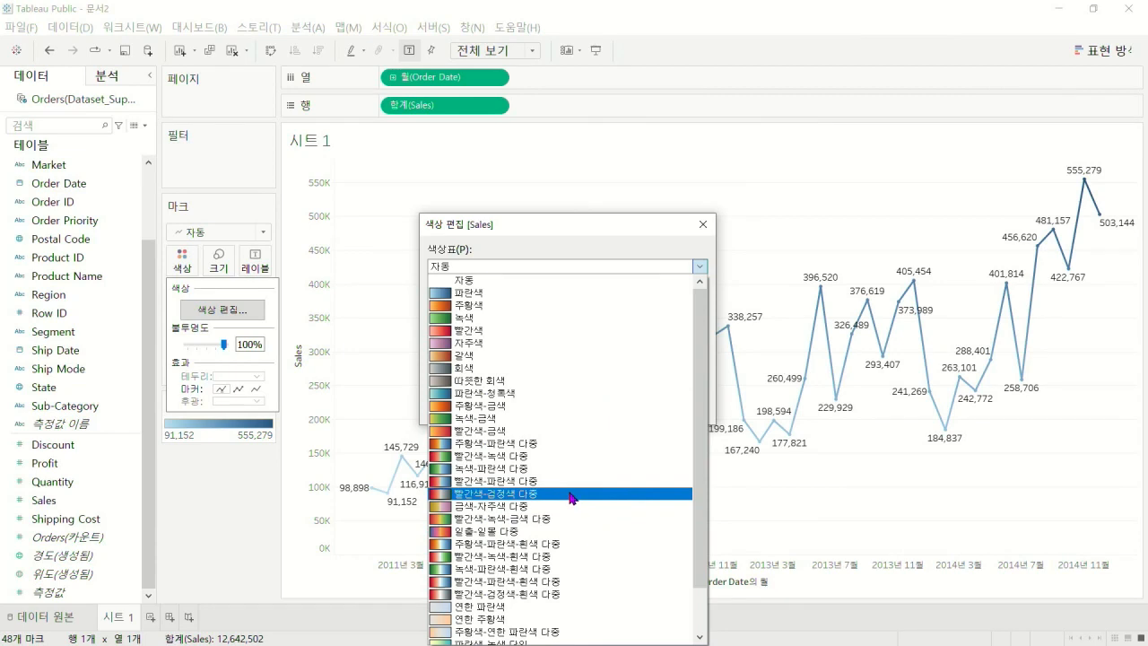
pyautogui.click(599, 226)
pyautogui.moveTo(631, 226); pyautogui.dragTo(647, 64)
pyautogui.click(717, 105)
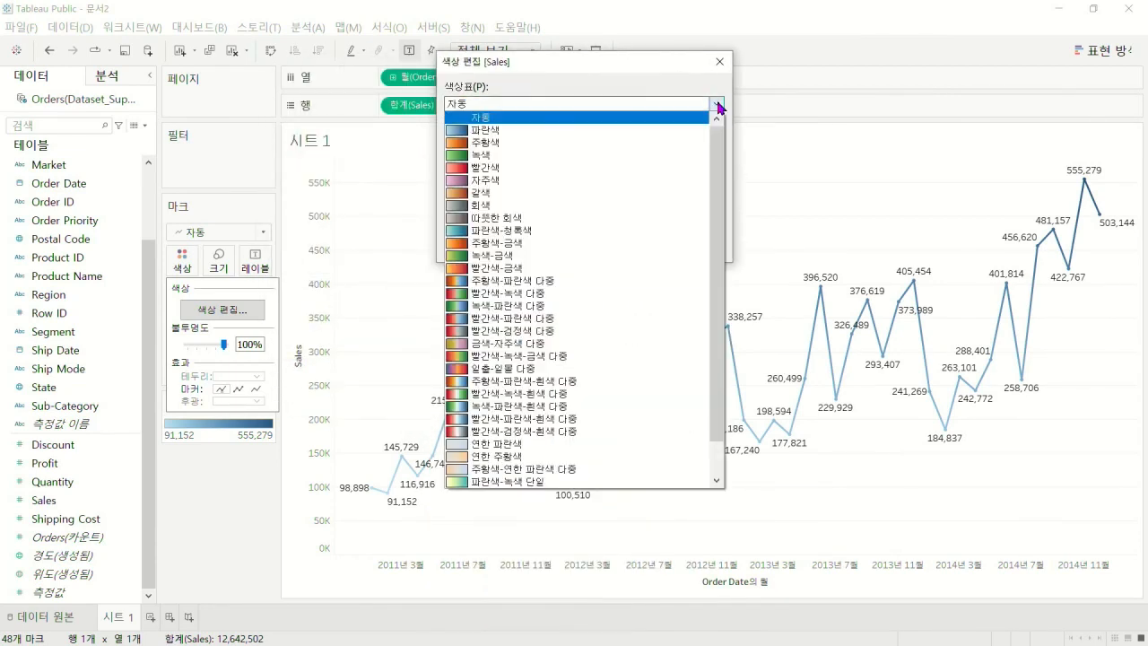
pyautogui.scroll(-1, 530, 337)
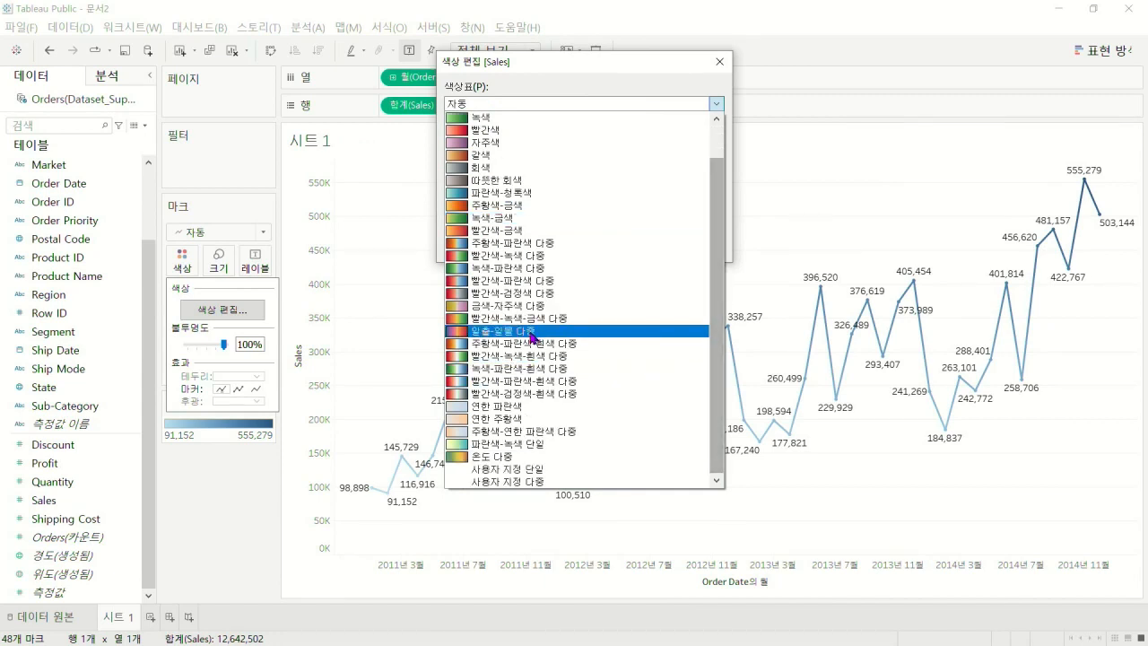
pyautogui.click(522, 294)
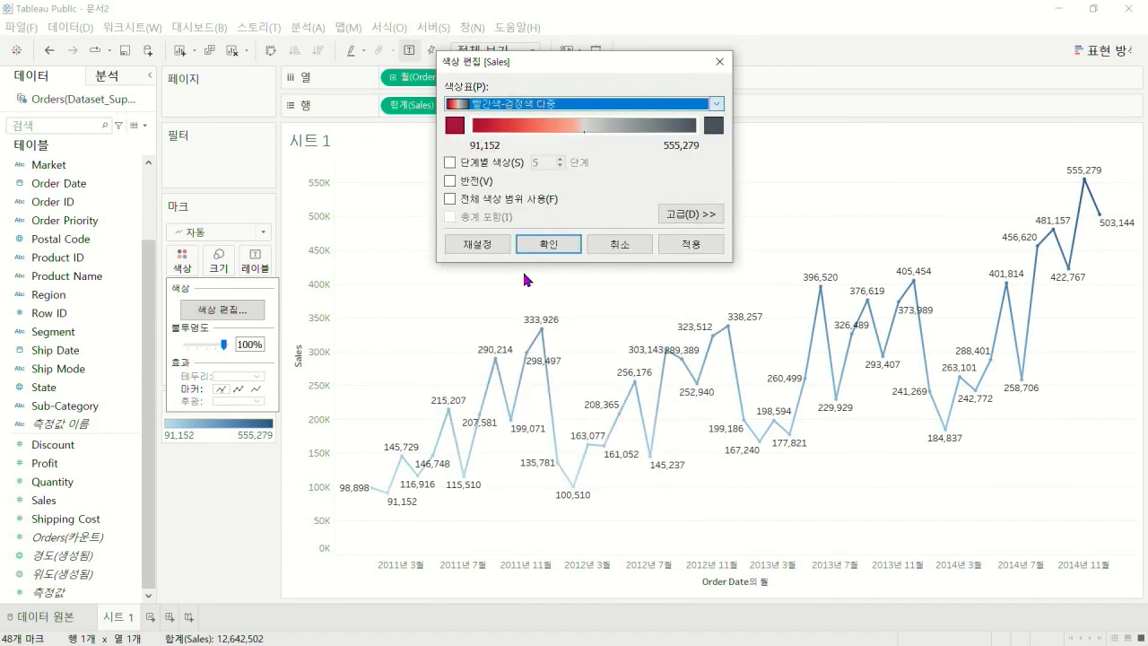
pyautogui.click(474, 183)
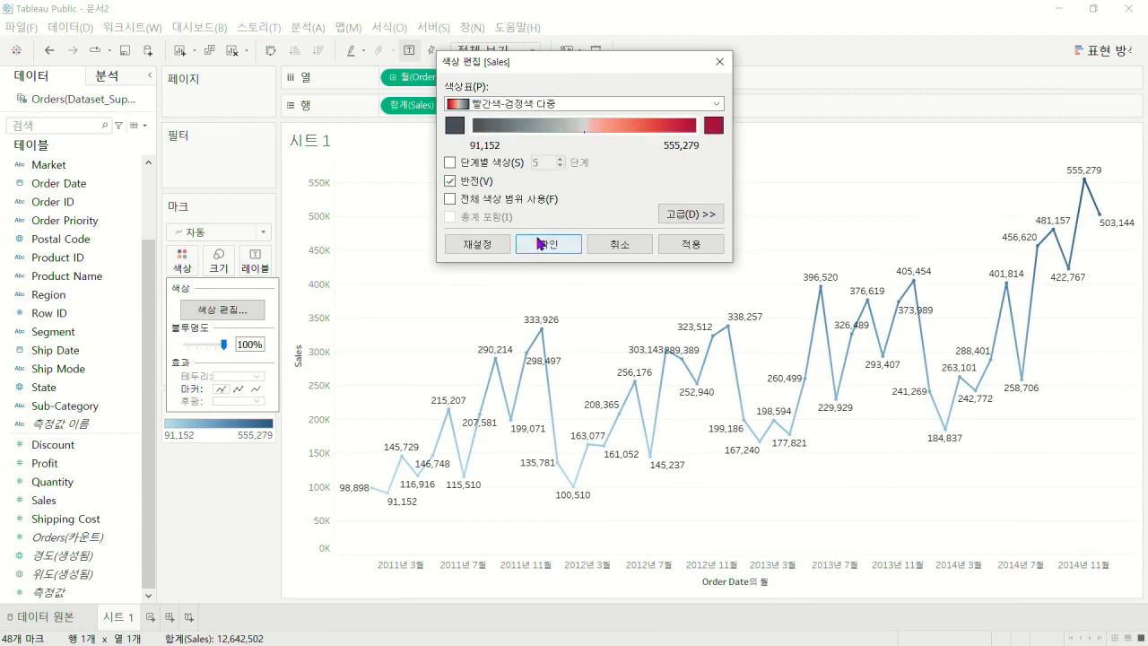
pyautogui.click(545, 243)
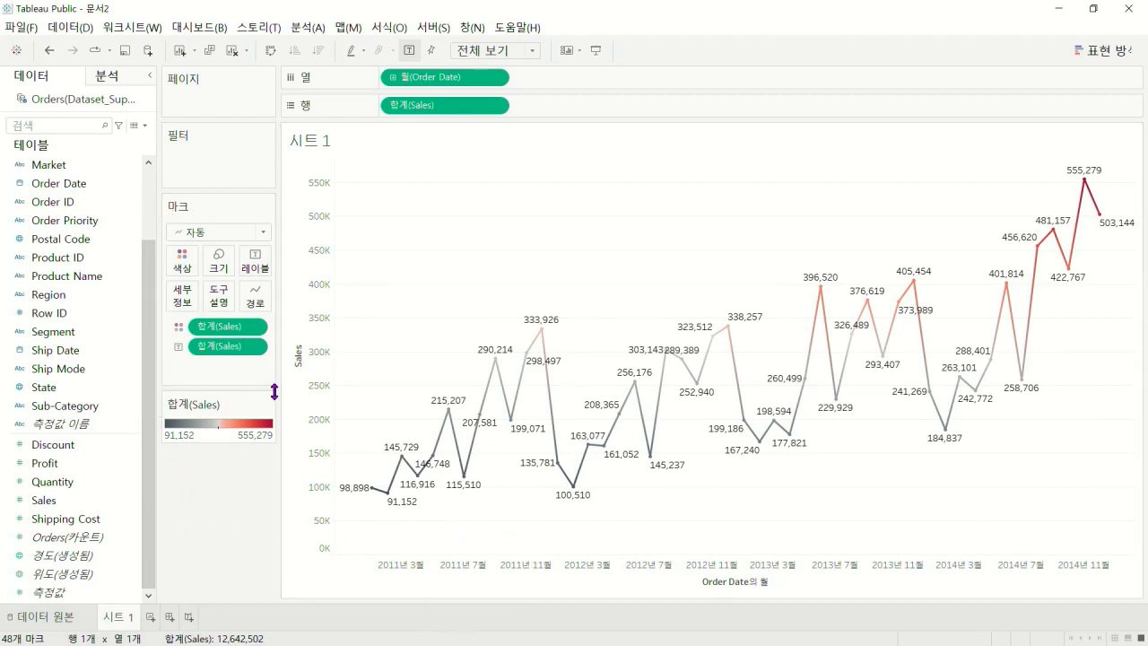
# Turn on stepped colours for the Sales palette with 13 steps, keeping the palette reversed
pyautogui.click(182, 260)
pyautogui.click(233, 310)
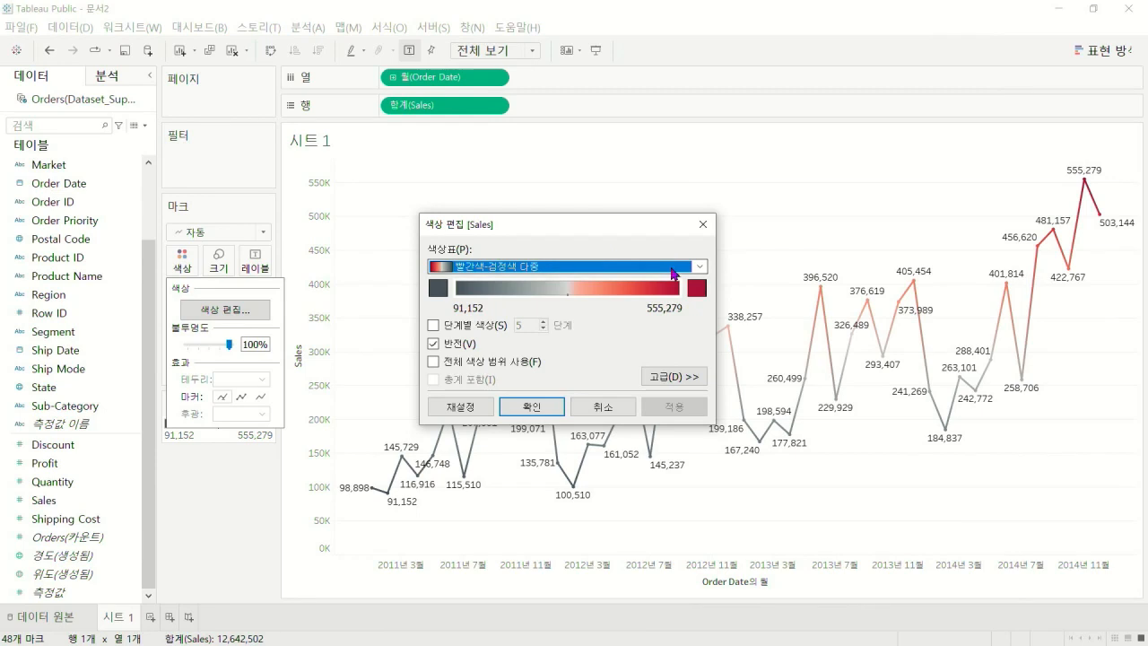
pyautogui.click(434, 343)
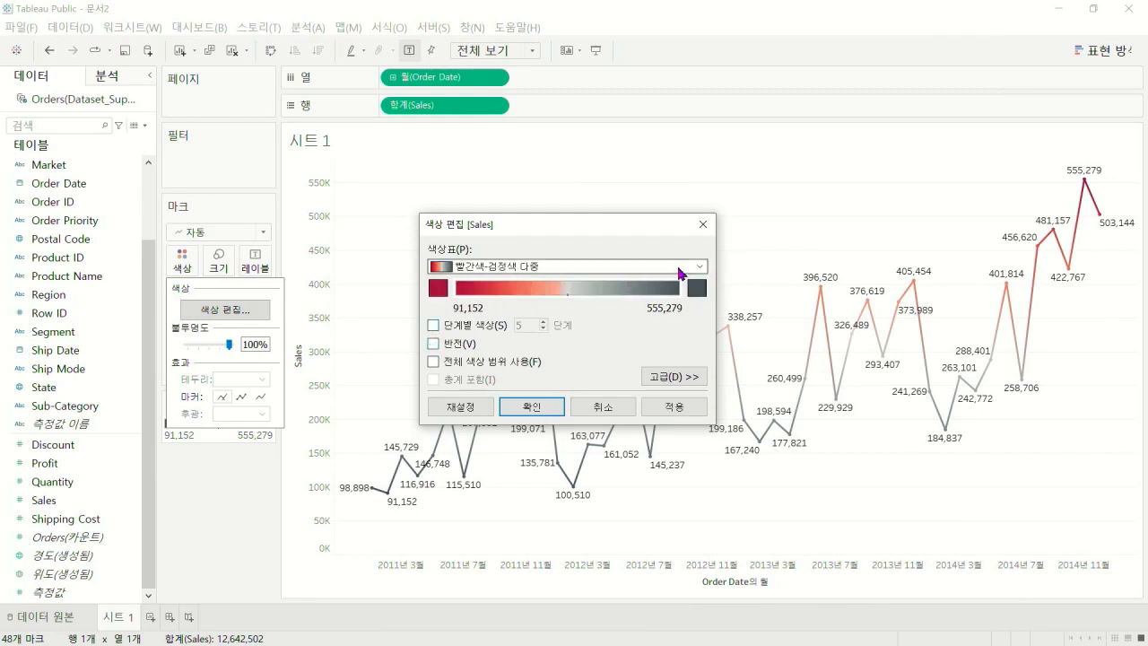
pyautogui.click(434, 345)
pyautogui.click(434, 325)
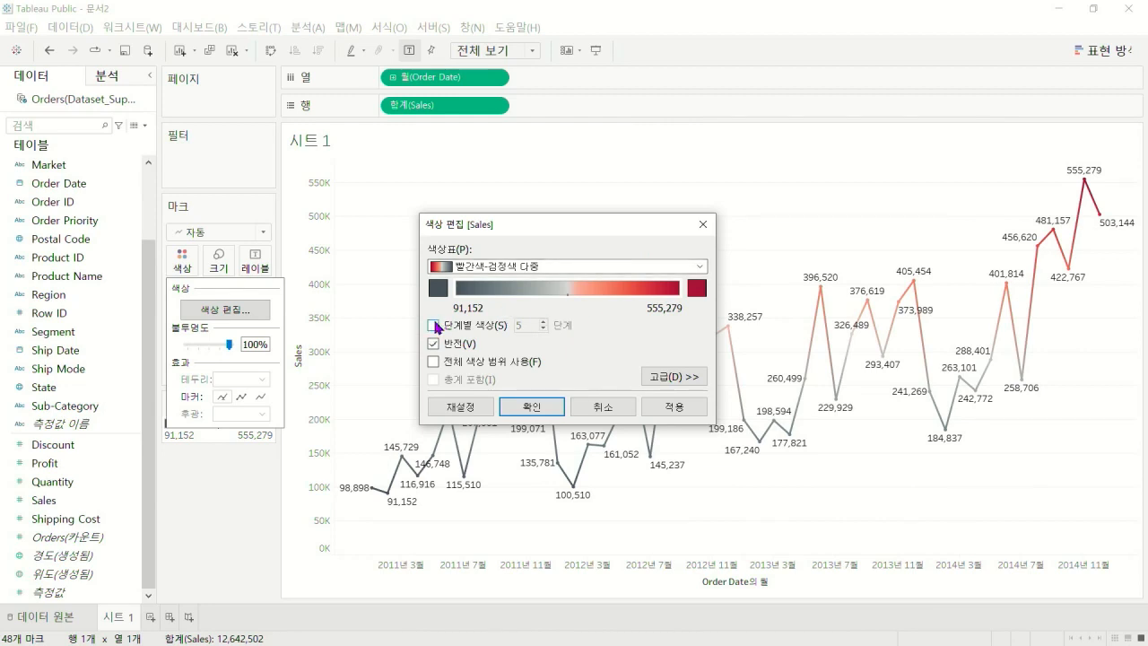
pyautogui.click(544, 321)
pyautogui.click(545, 321)
pyautogui.click(545, 321)
pyautogui.click(544, 321)
pyautogui.click(544, 321)
pyautogui.click(544, 321)
pyautogui.click(544, 321)
pyautogui.click(545, 321)
# Set the Sales colour scale's centre value to 423,215.59199 in the advanced options and apply the colour changes
pyautogui.click(691, 376)
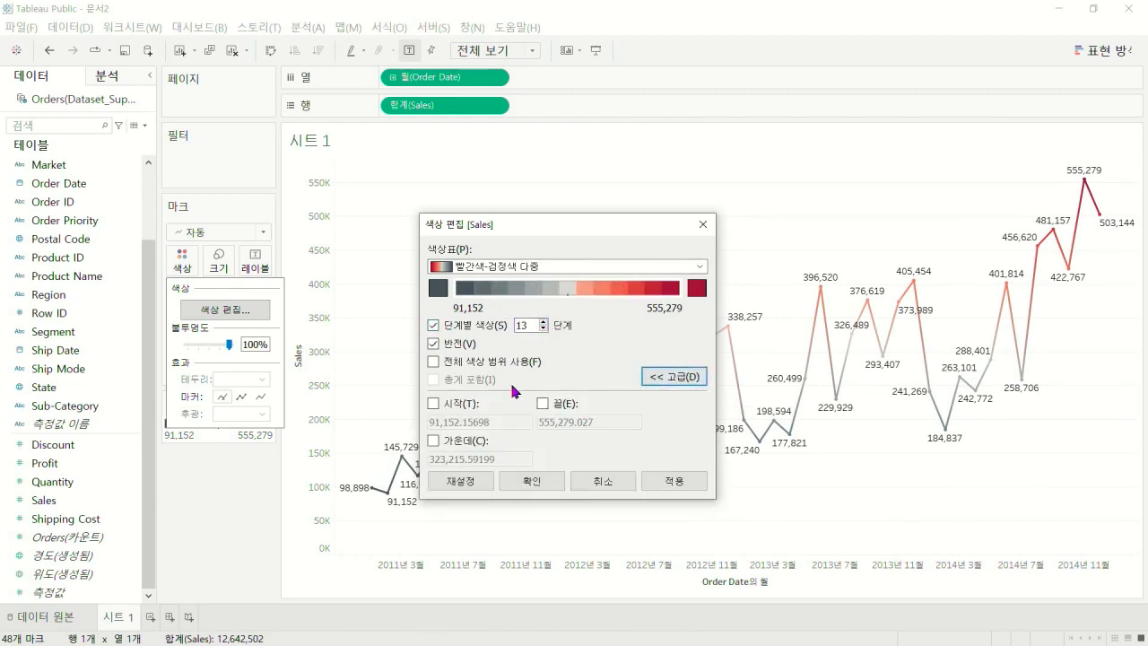
pyautogui.click(434, 441)
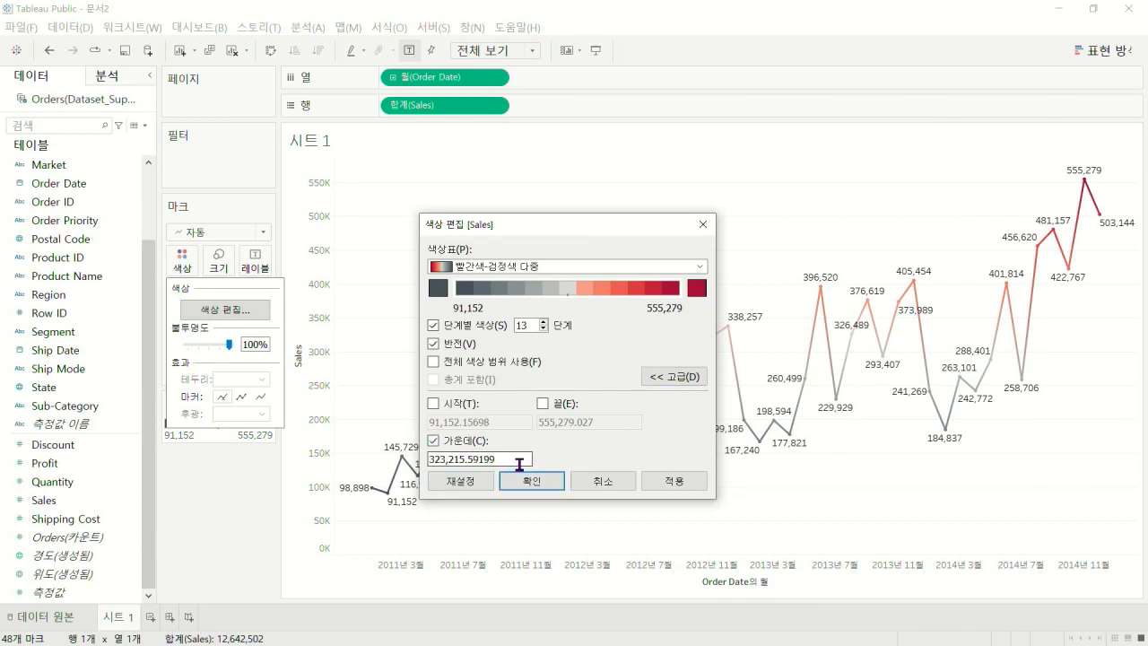
pyautogui.click(433, 404)
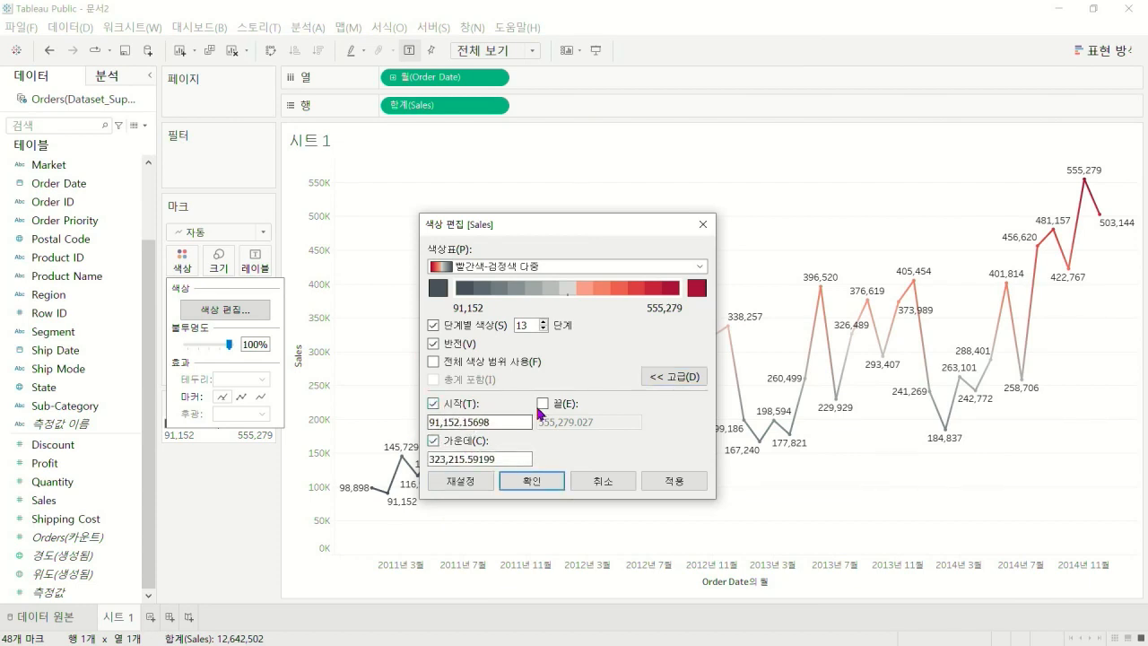
pyautogui.click(433, 404)
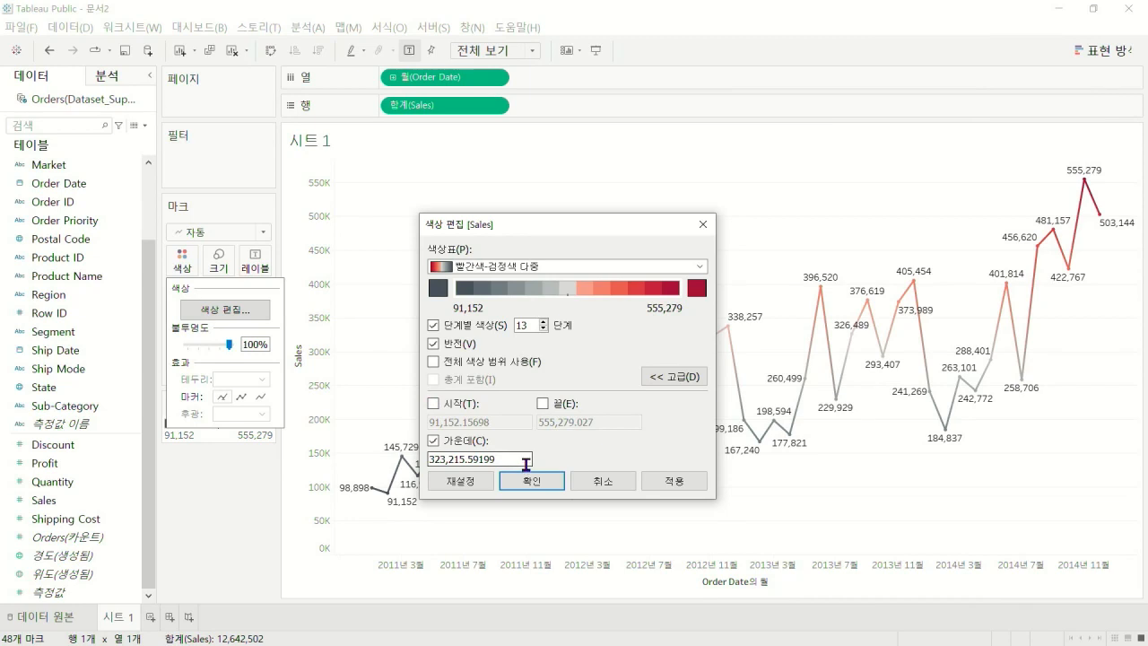
pyautogui.moveTo(527, 459); pyautogui.dragTo(377, 461)
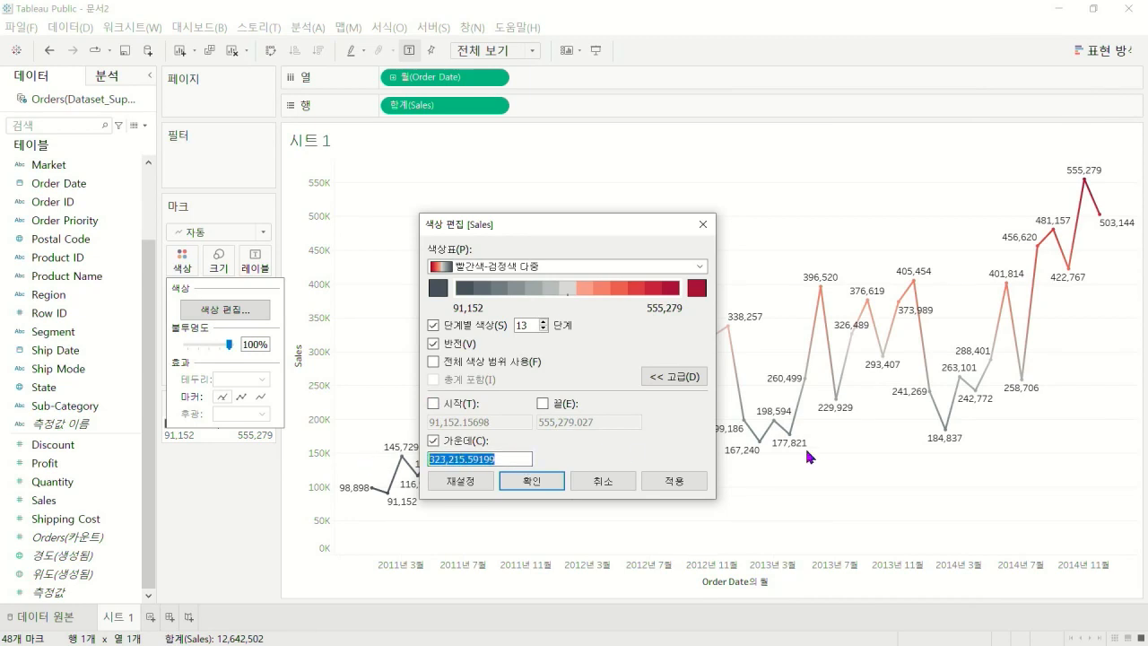
pyautogui.press('Right')
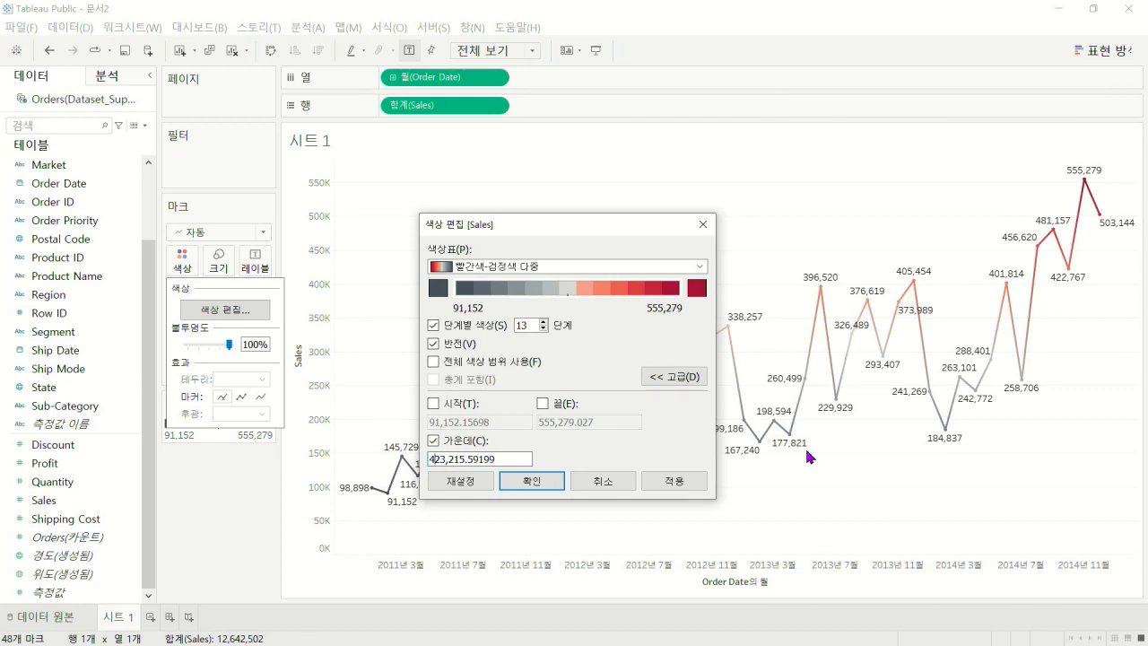
pyautogui.press('Return')
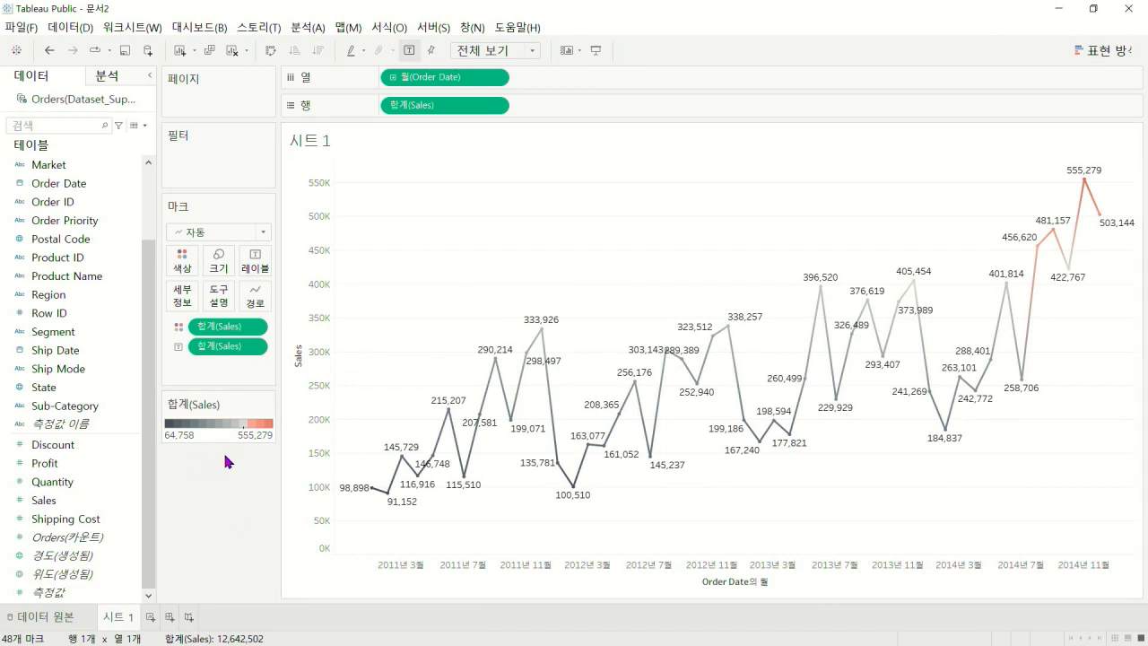
# Set the chart's mark type explicitly to 라인 (line)
pyautogui.click(262, 231)
pyautogui.click(223, 285)
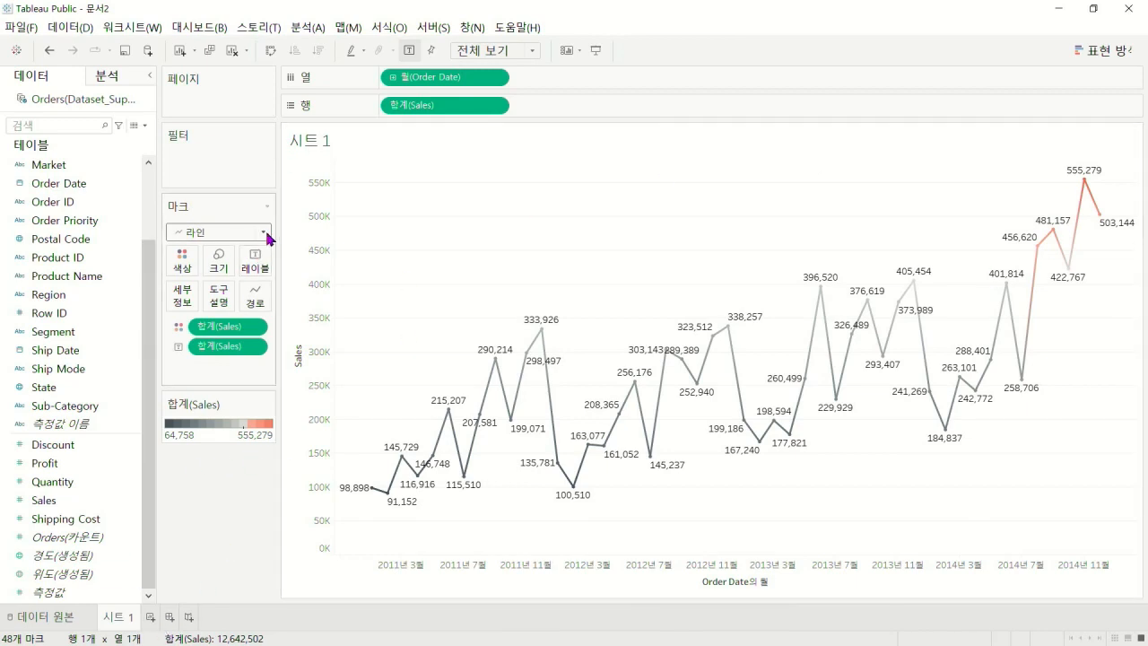
# Switch Order Date to discrete year and expand it into quarter and month levels
pyautogui.click(497, 78)
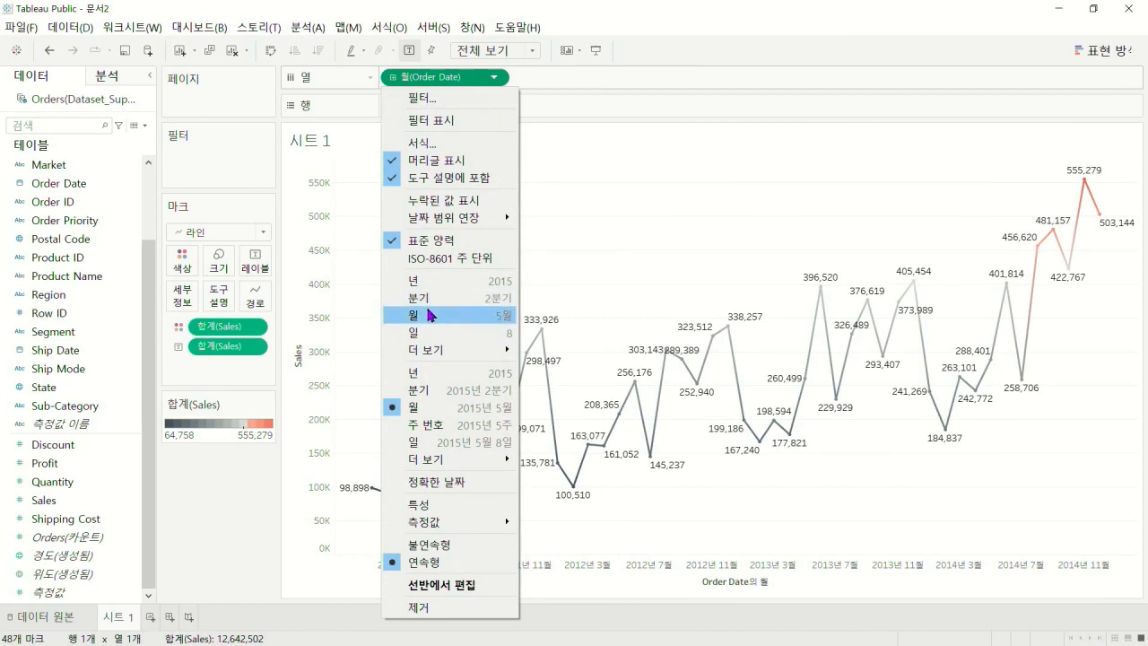
pyautogui.click(429, 282)
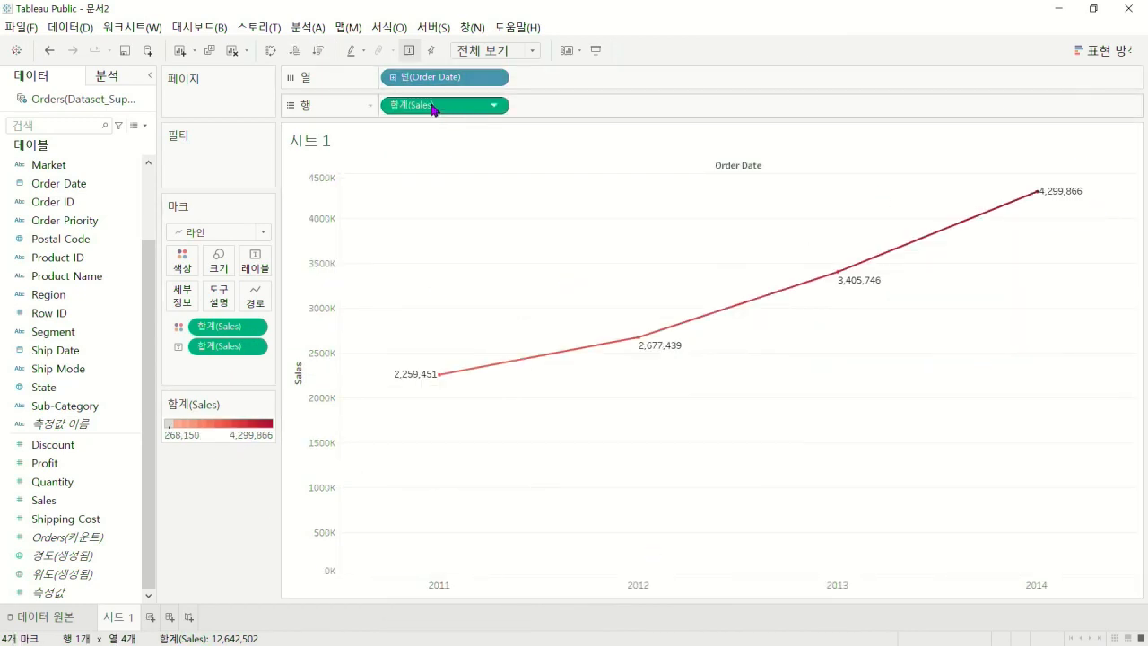
pyautogui.click(392, 78)
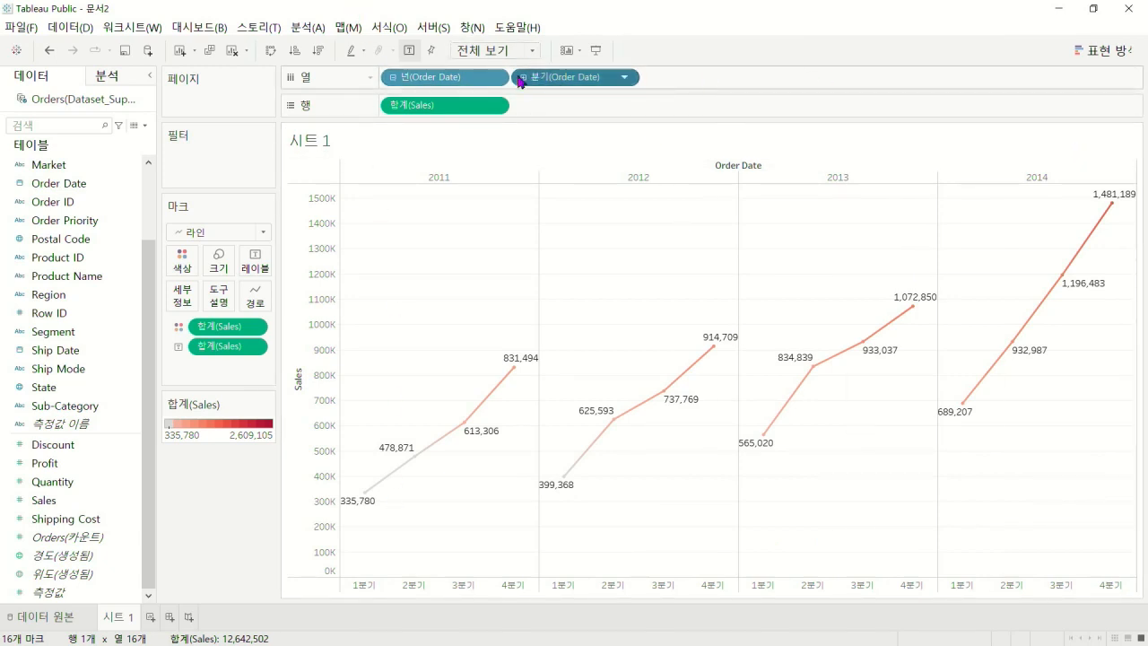
pyautogui.click(521, 79)
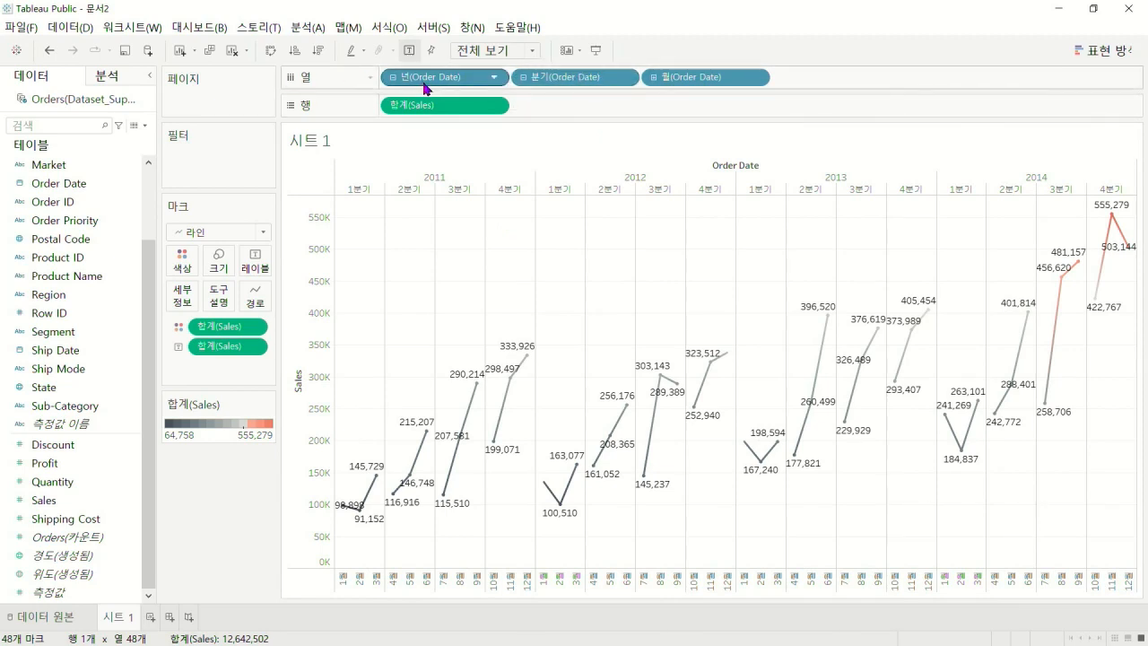
# Undo the discrete date changes back to the continuous month Order Date
pyautogui.click(48, 51)
pyautogui.click(48, 51)
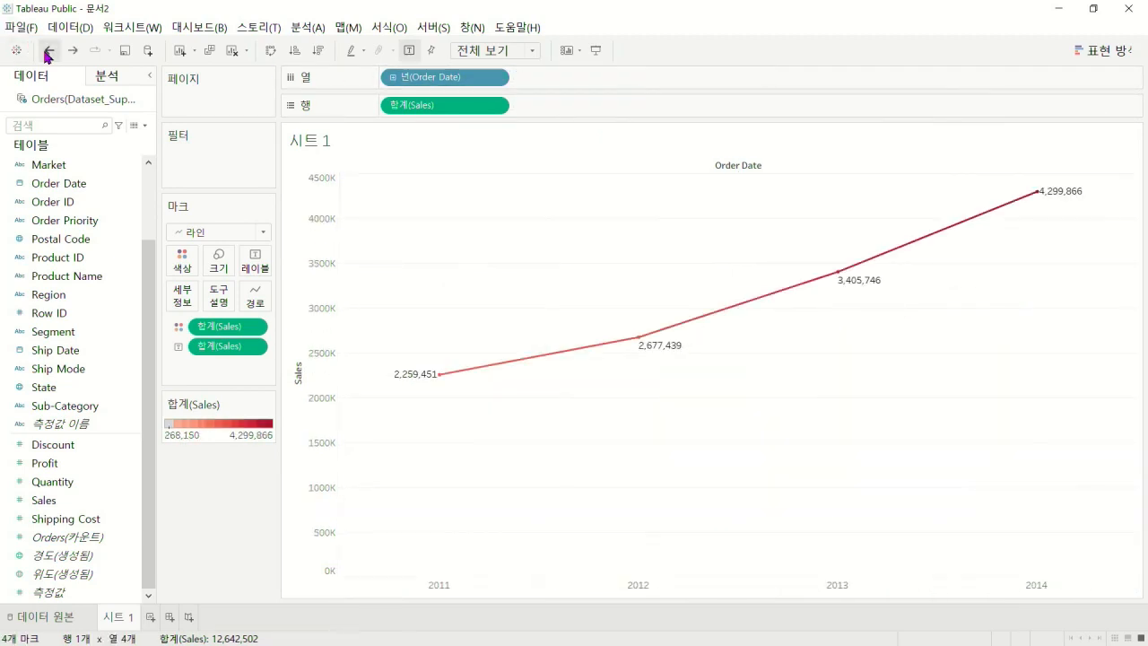
pyautogui.click(72, 50)
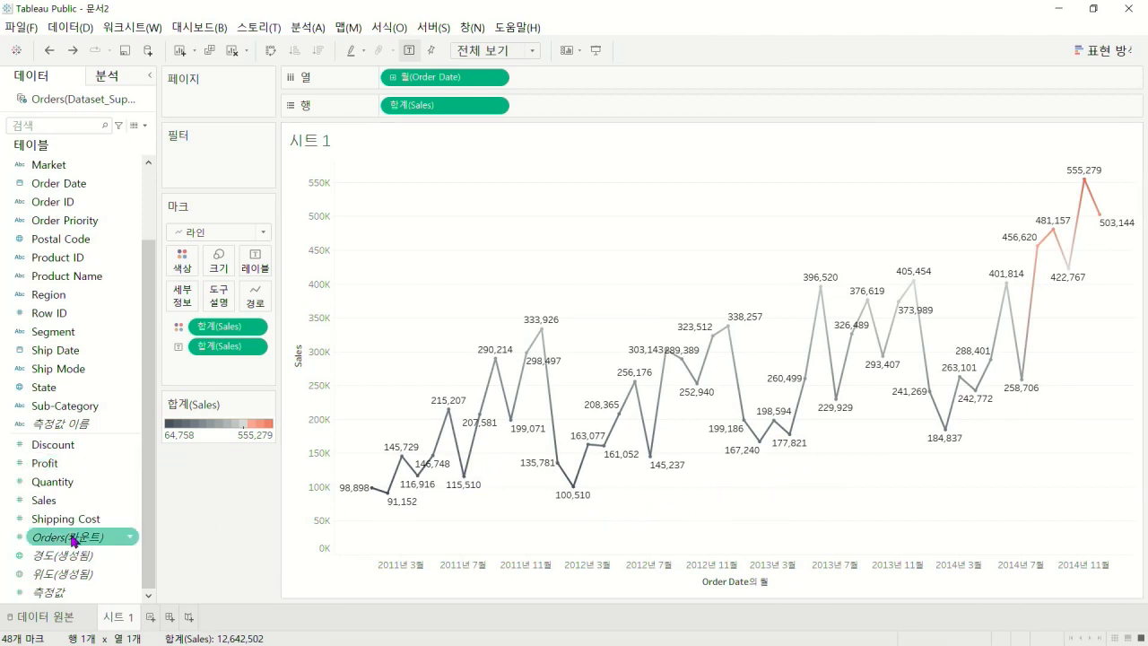
# Add Profit and Quantity to the rows beside Sales, and remove both again
pyautogui.moveTo(47, 463); pyautogui.dragTo(566, 109)
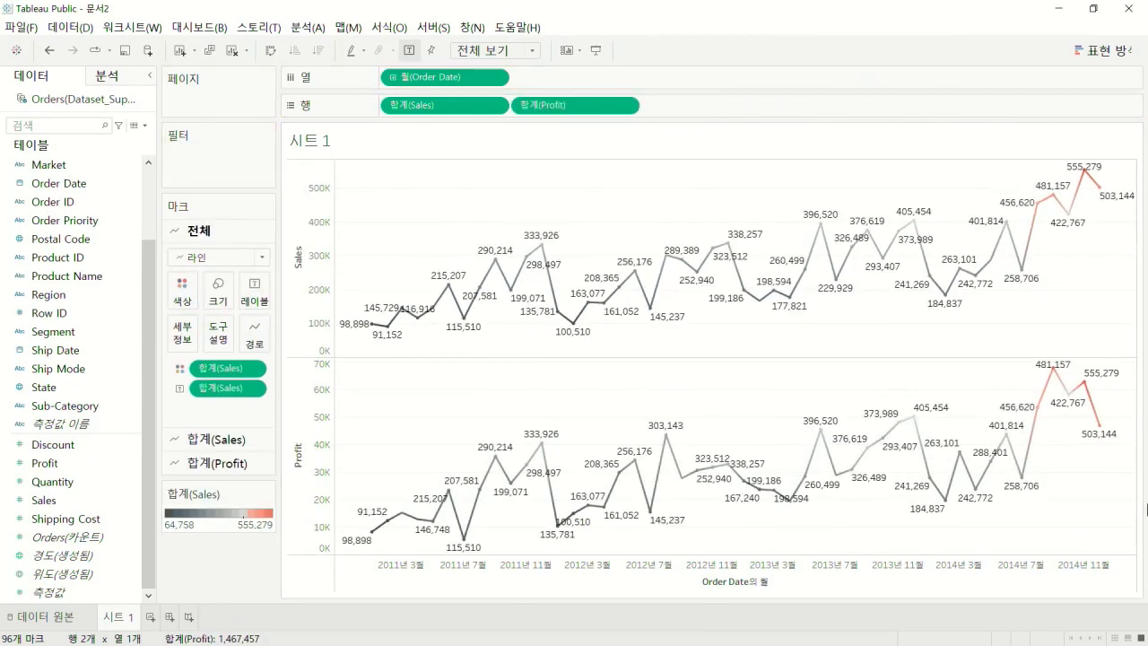
pyautogui.moveTo(54, 481); pyautogui.dragTo(700, 112)
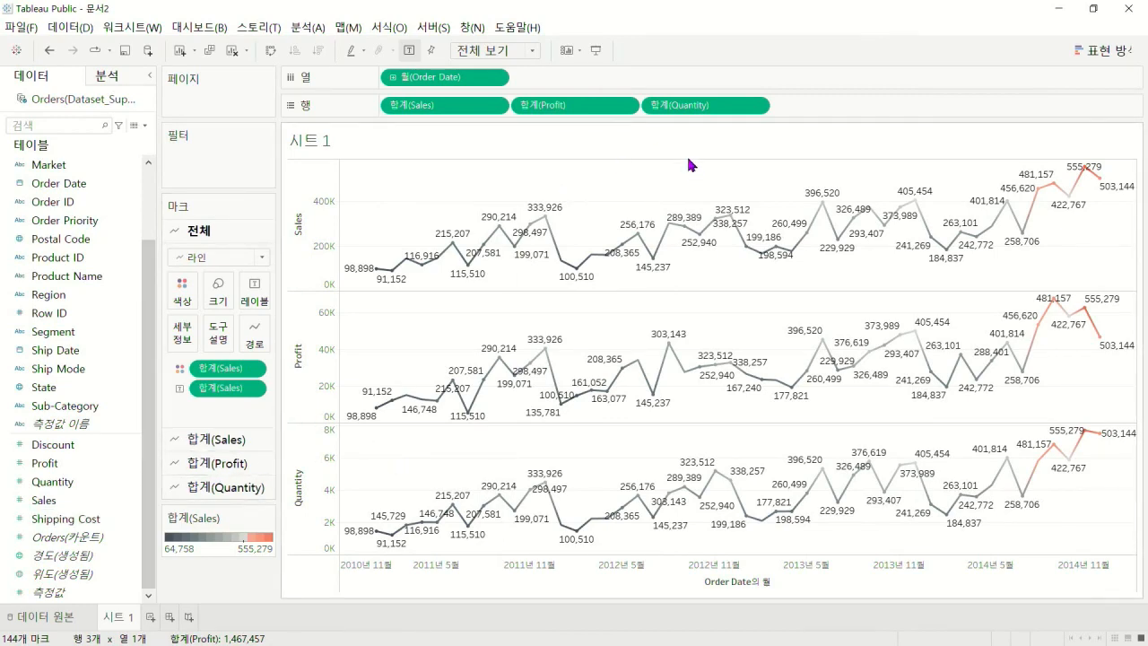
pyautogui.moveTo(595, 107); pyautogui.dragTo(735, 31)
pyautogui.moveTo(592, 105); pyautogui.dragTo(570, 202)
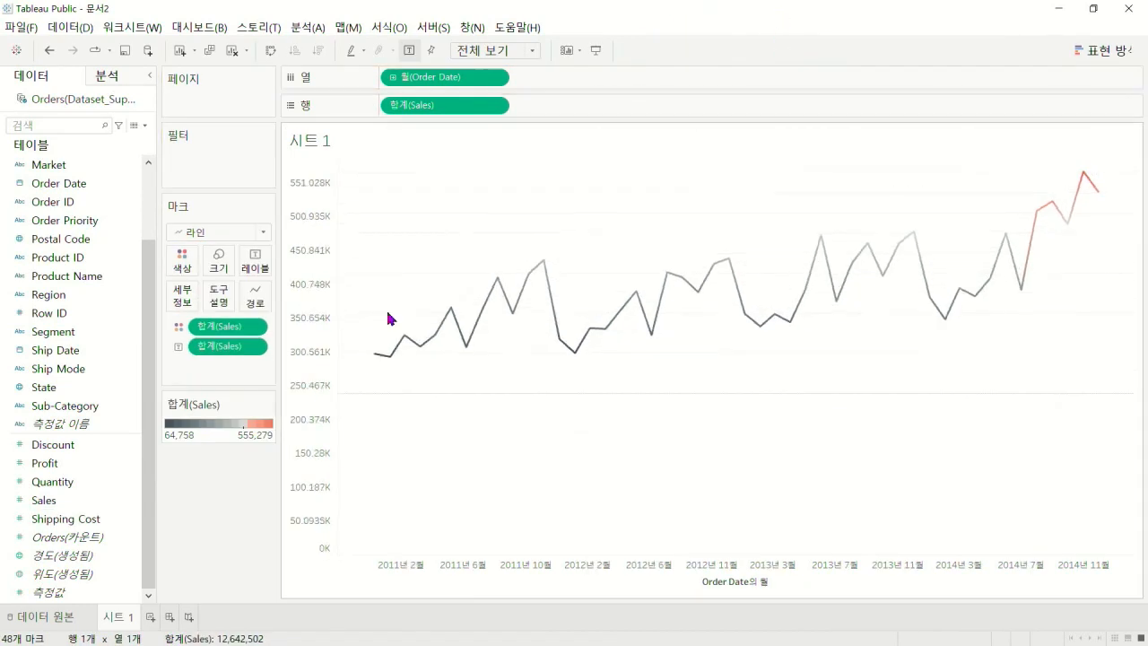
# Add Profit to the rows after Sales and remove the Sales label from the Profit marks only
pyautogui.moveTo(53, 482); pyautogui.dragTo(574, 106)
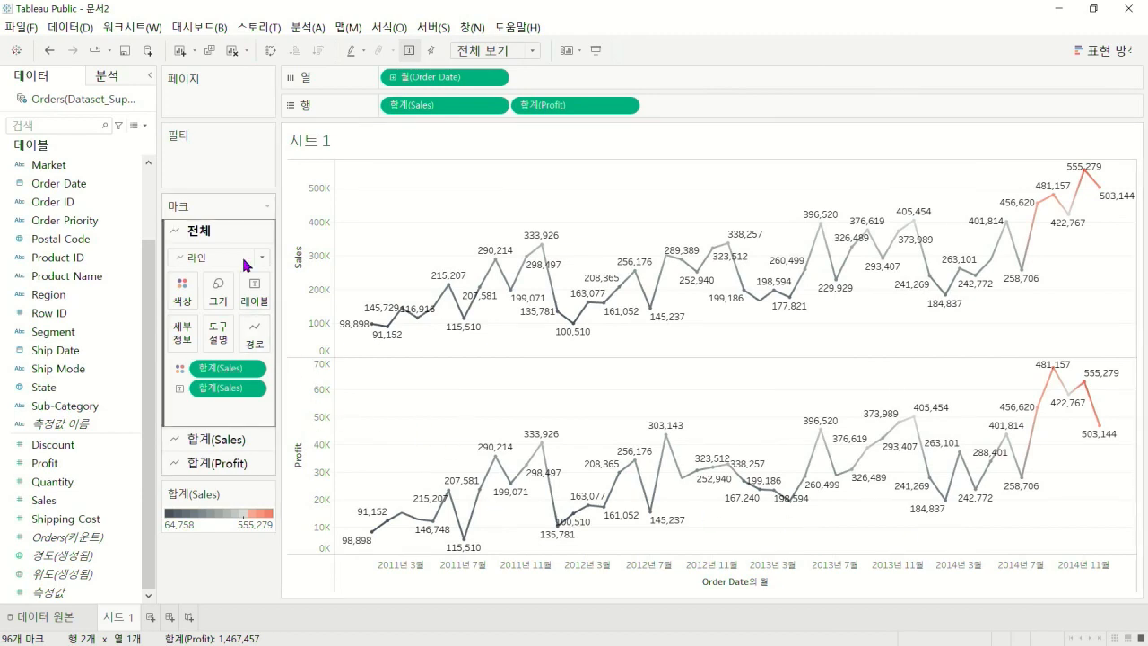
pyautogui.click(224, 440)
pyautogui.click(229, 461)
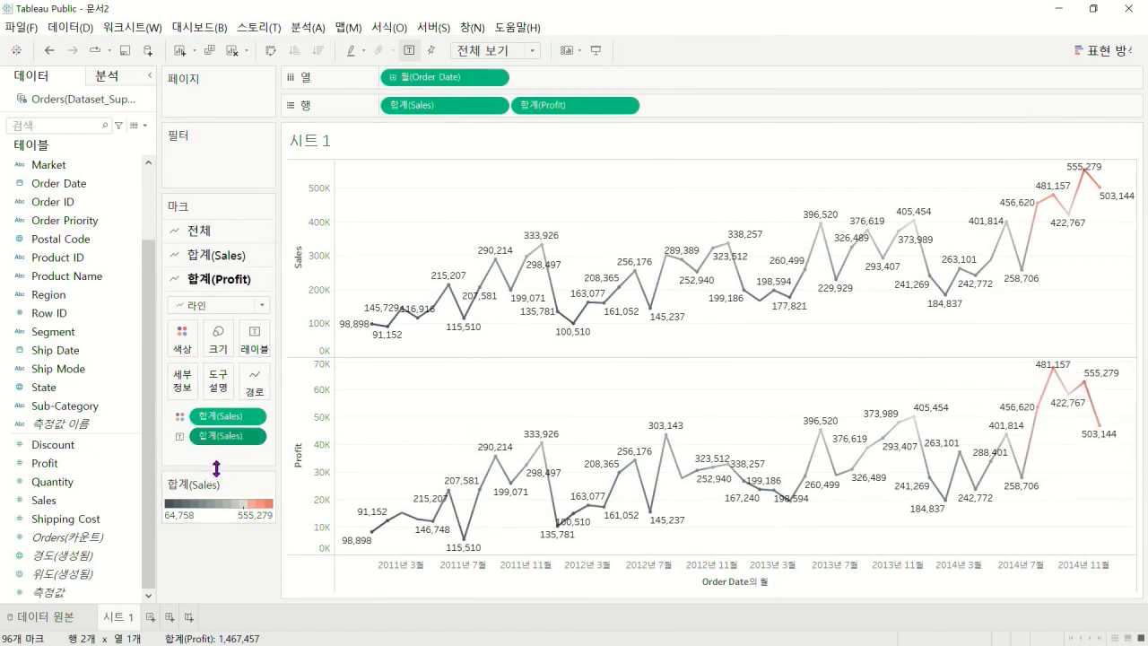
pyautogui.moveTo(228, 436); pyautogui.dragTo(226, 574)
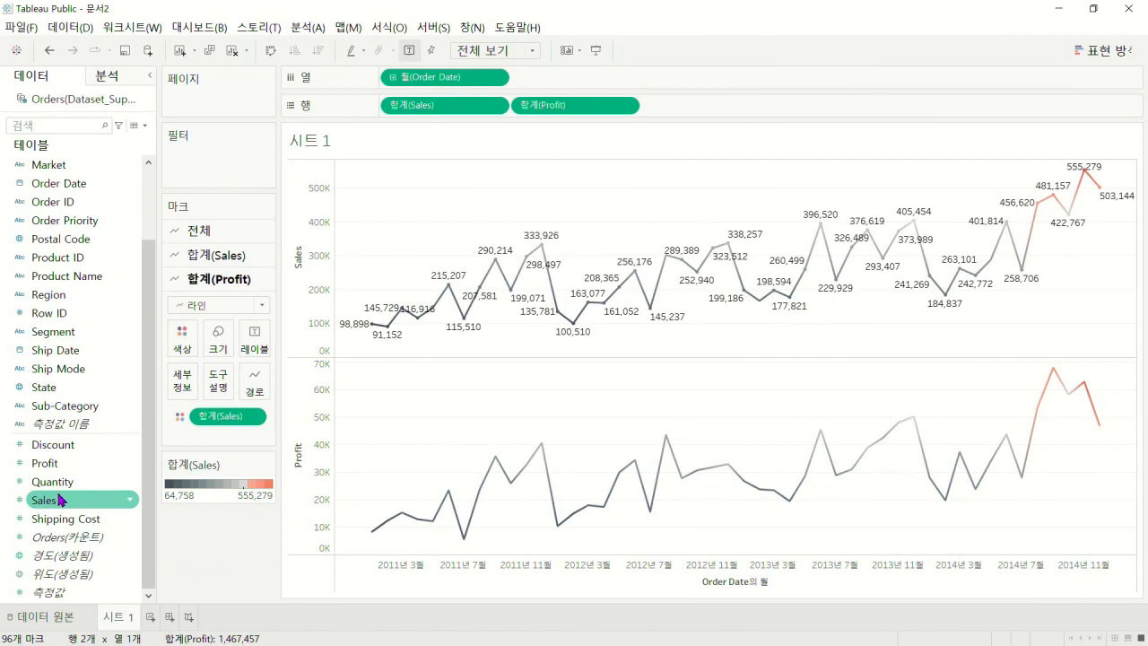
# Label the Profit marks with Profit values and change their mark type from line to bar (막대)
pyautogui.moveTo(45, 463); pyautogui.dragTo(255, 340)
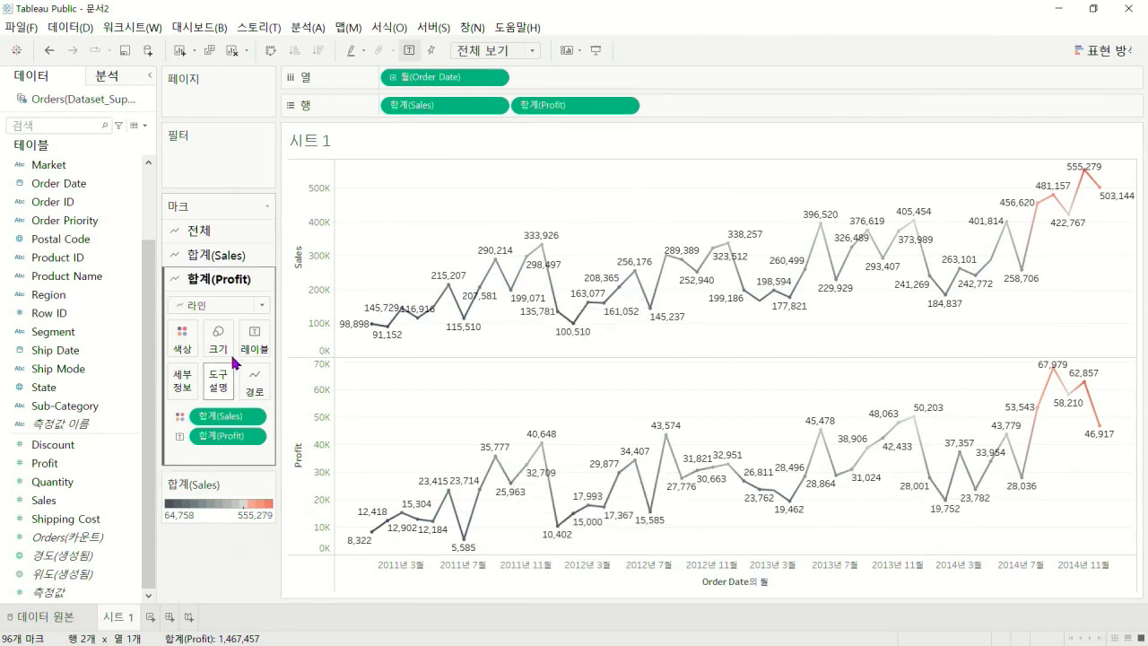
pyautogui.click(262, 305)
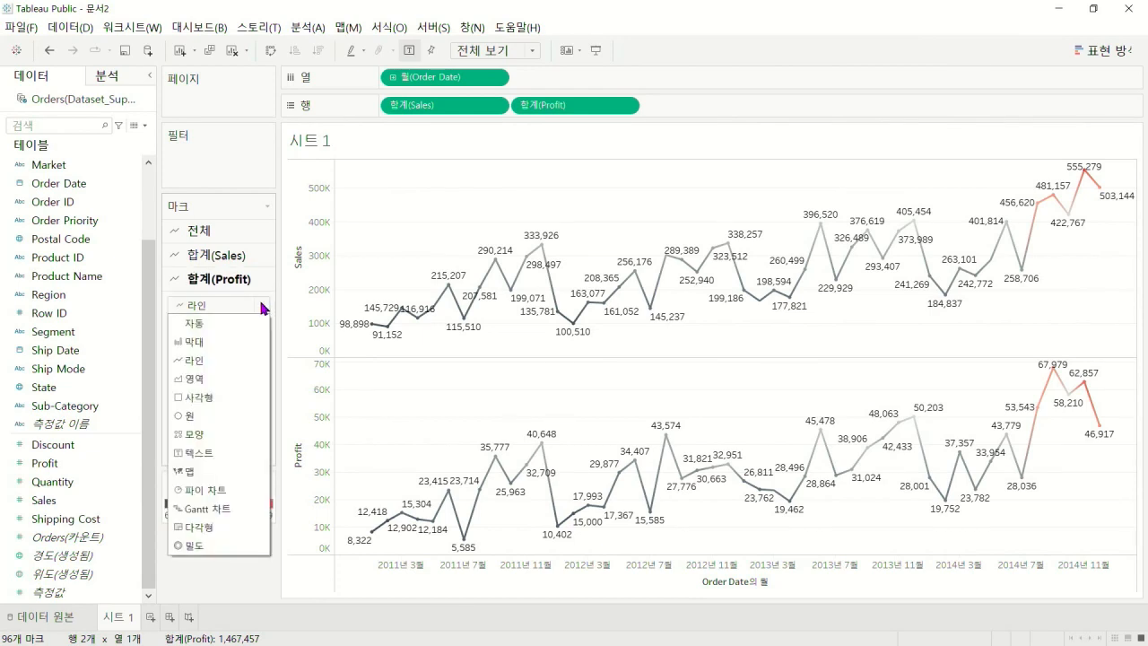
pyautogui.click(205, 340)
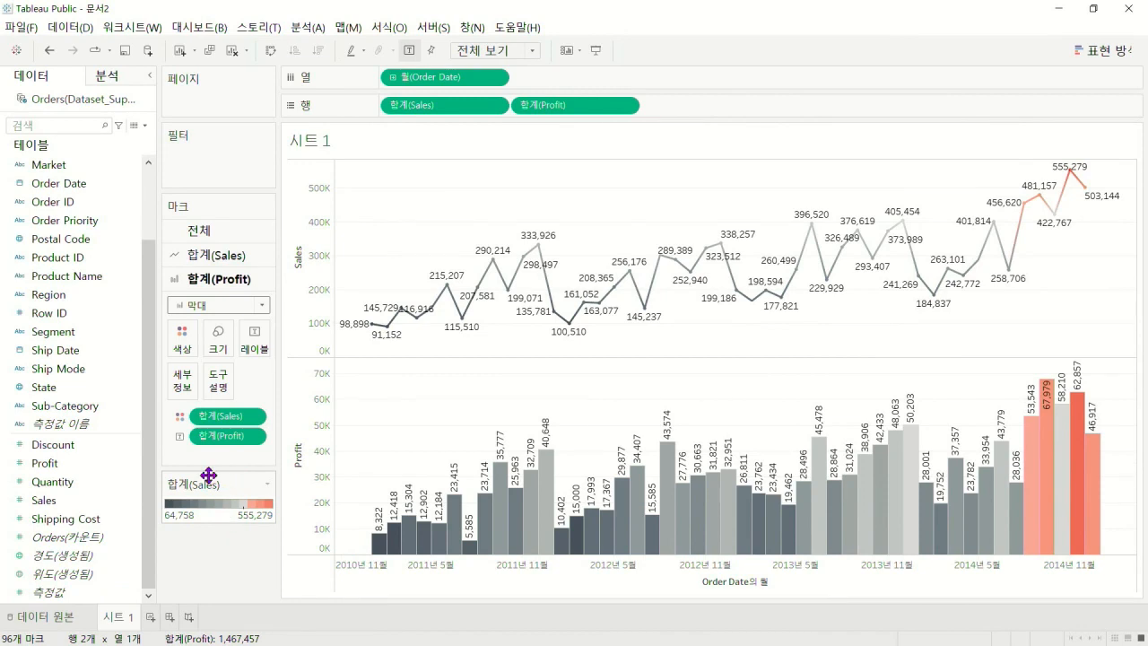
# Change the Sales colour palette to the diverging green-blue 녹색-파란색 다중
pyautogui.click(197, 349)
pyautogui.click(222, 391)
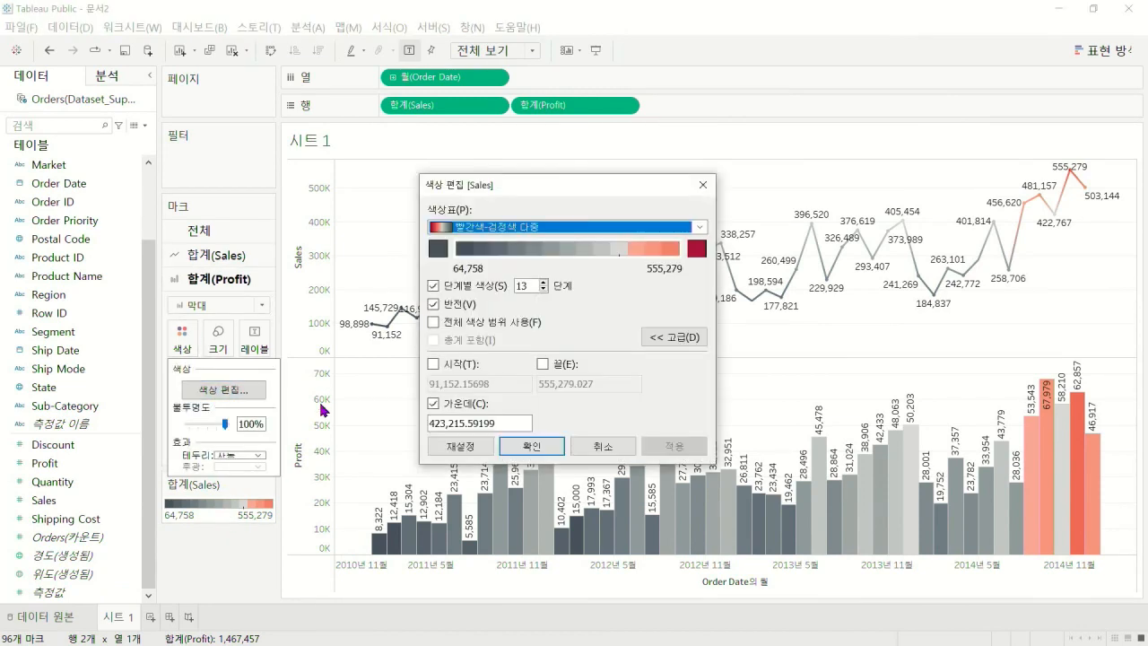
pyautogui.click(701, 227)
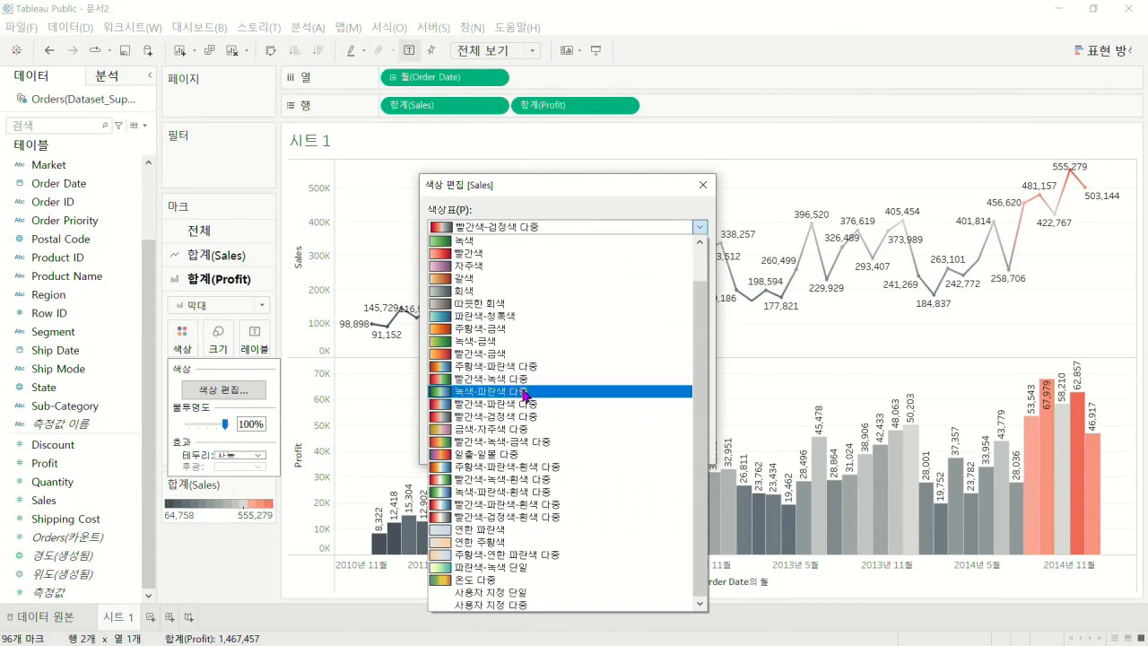
pyautogui.click(524, 392)
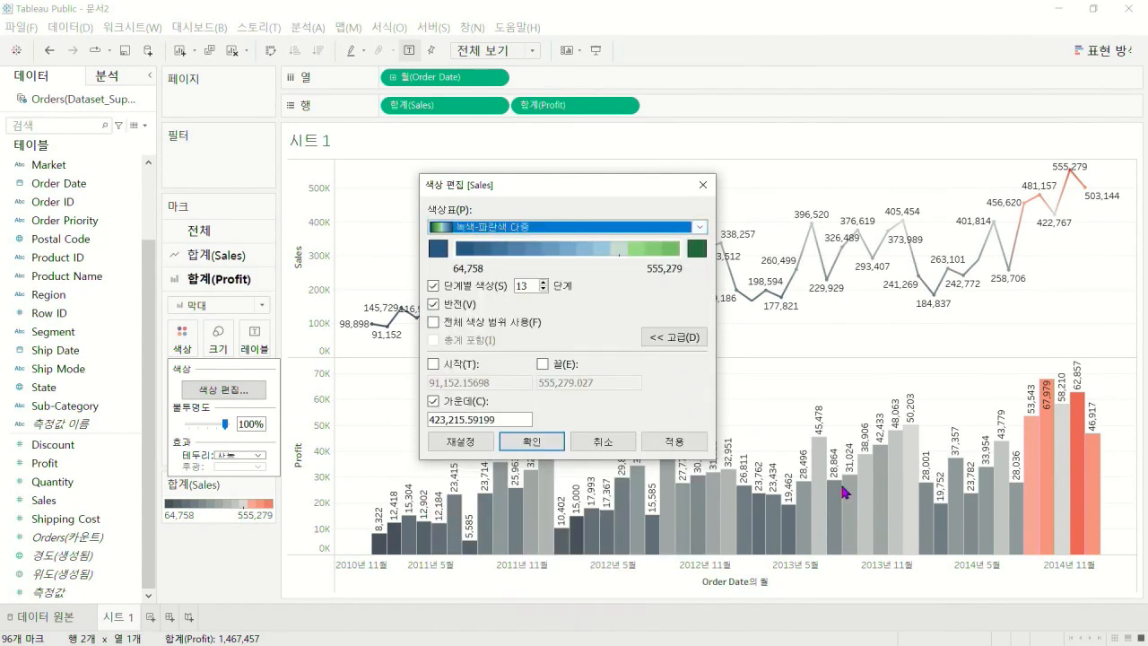
pyautogui.click(528, 441)
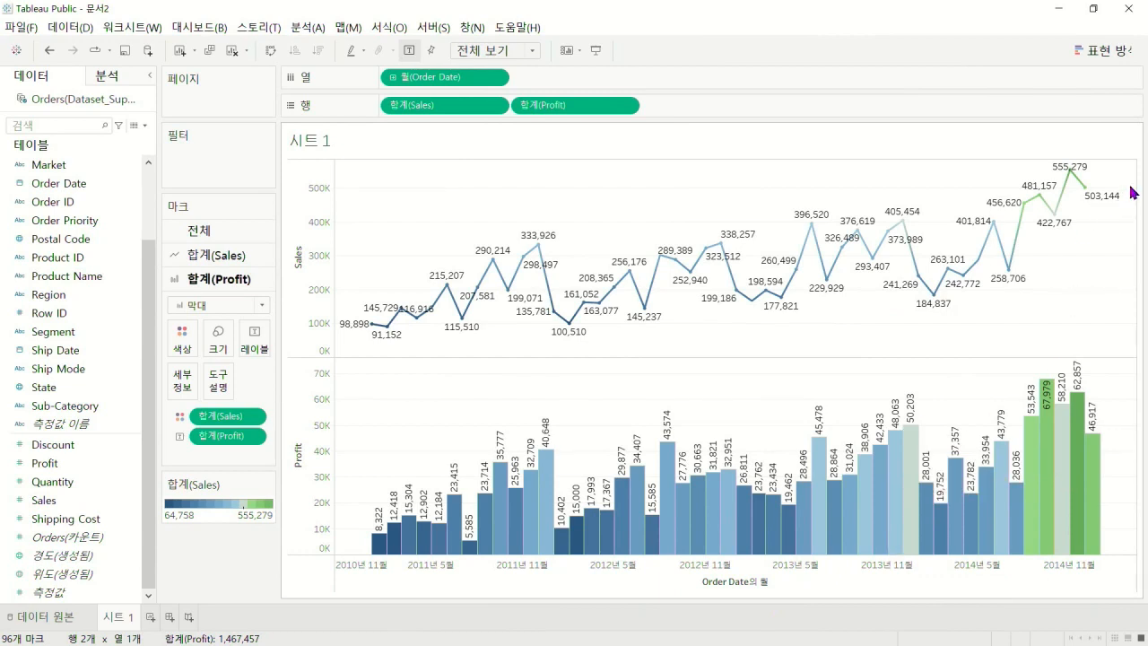
# Turn off the custom centre value (가운데) in the Sales colour settings and apply the change
pyautogui.click(183, 339)
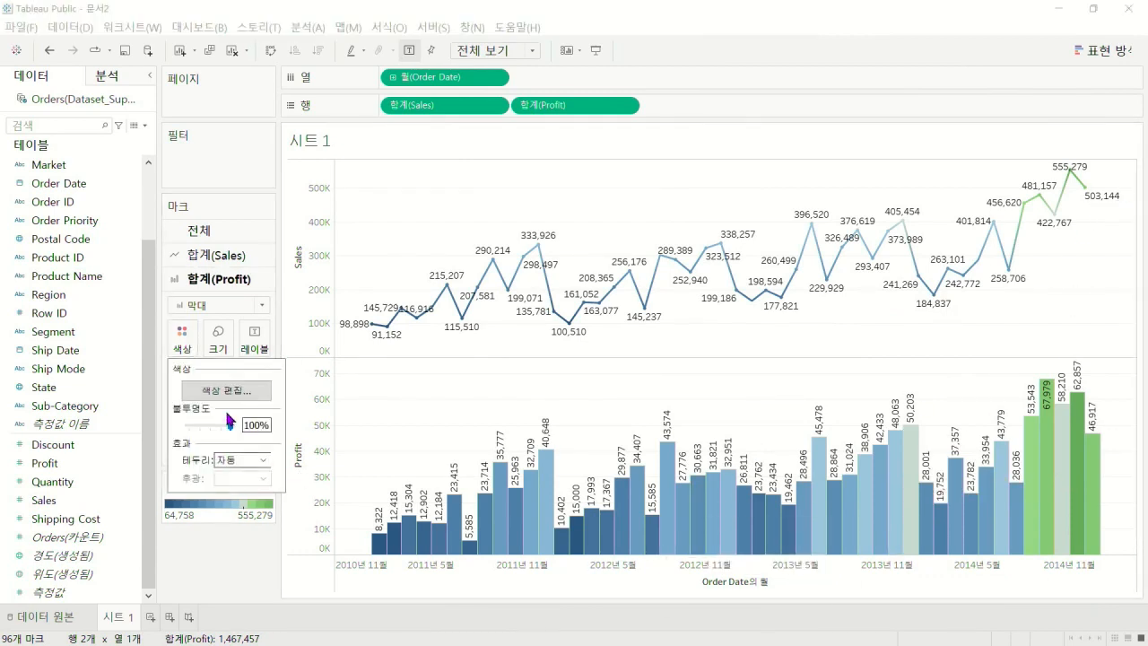
pyautogui.click(219, 391)
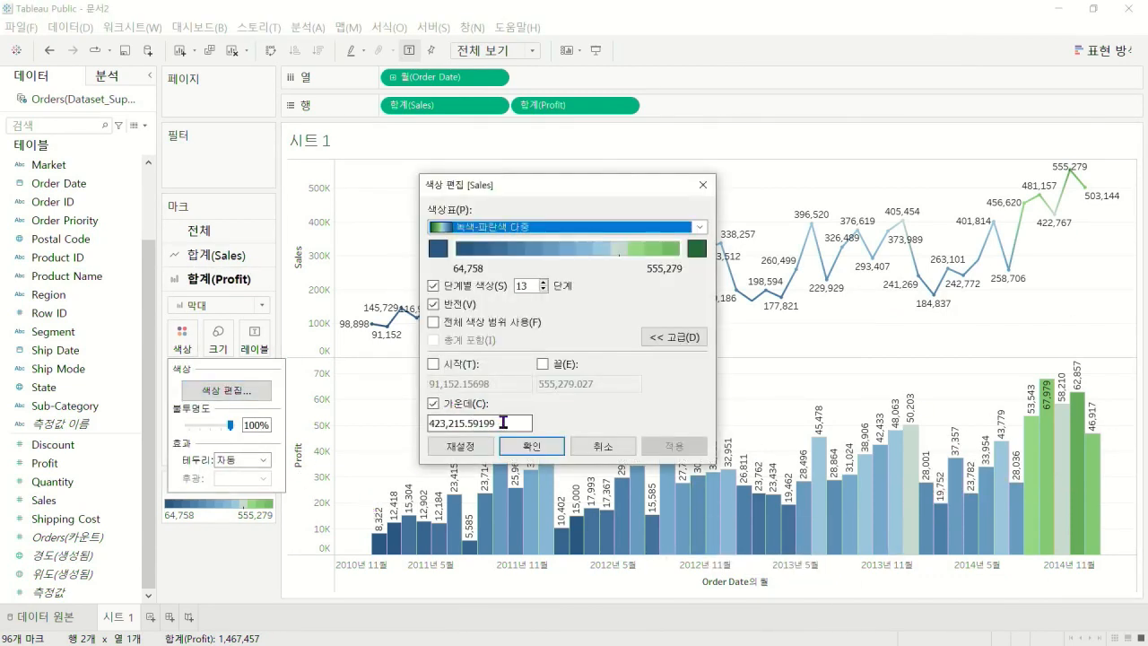
pyautogui.click(434, 404)
pyautogui.click(434, 403)
pyautogui.click(508, 441)
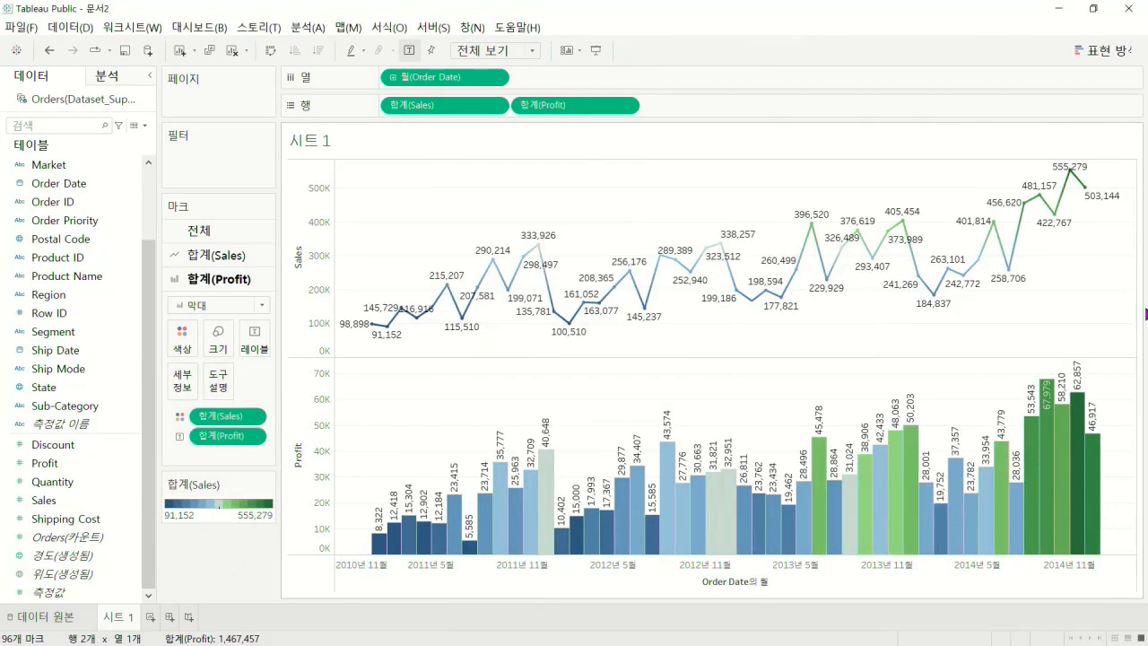
# Colour the Profit bars by Profit instead of Sales, and check the Sales and Profit mark settings
pyautogui.moveTo(446, 543)
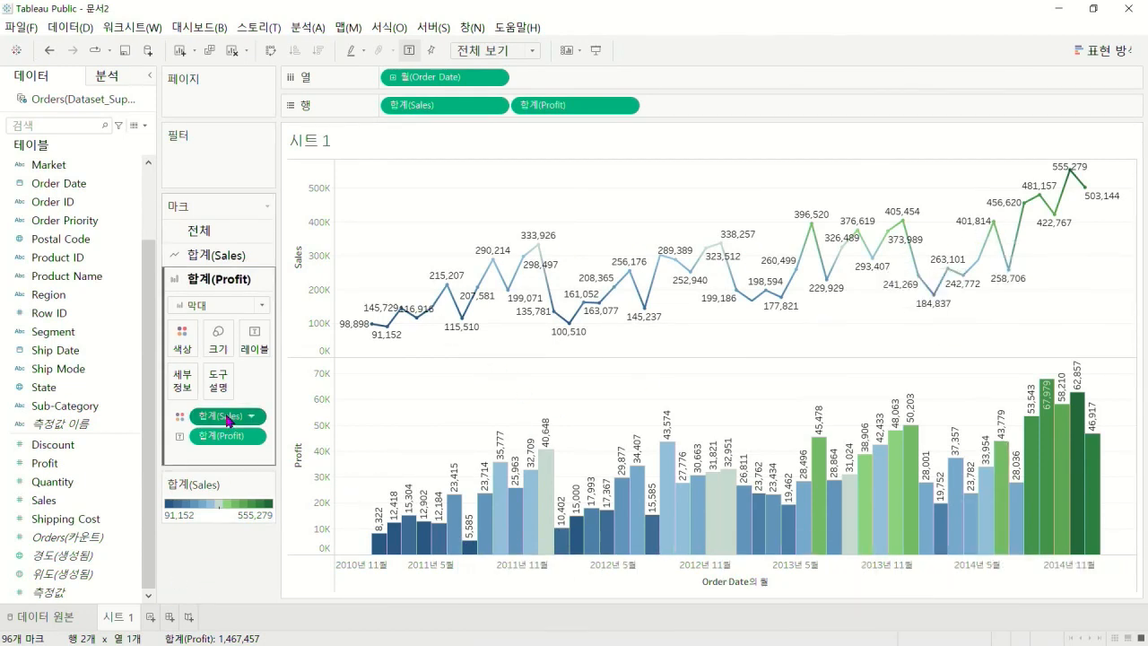
pyautogui.moveTo(215, 415); pyautogui.dragTo(182, 333)
pyautogui.click(236, 257)
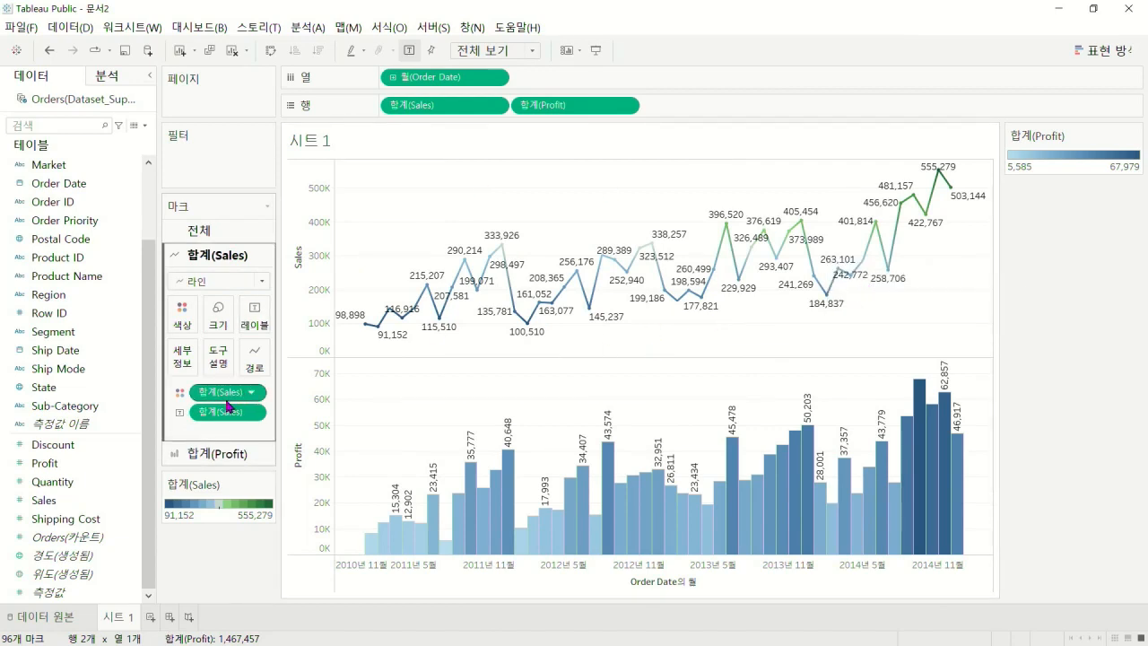
pyautogui.click(223, 454)
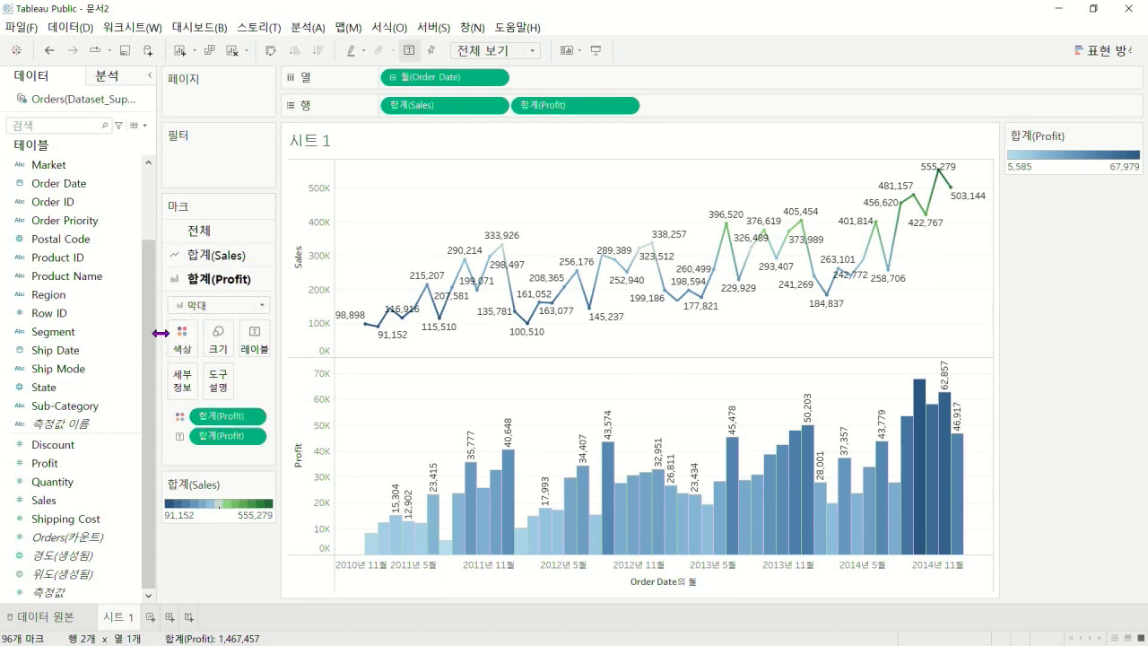
pyautogui.moveTo(882, 476)
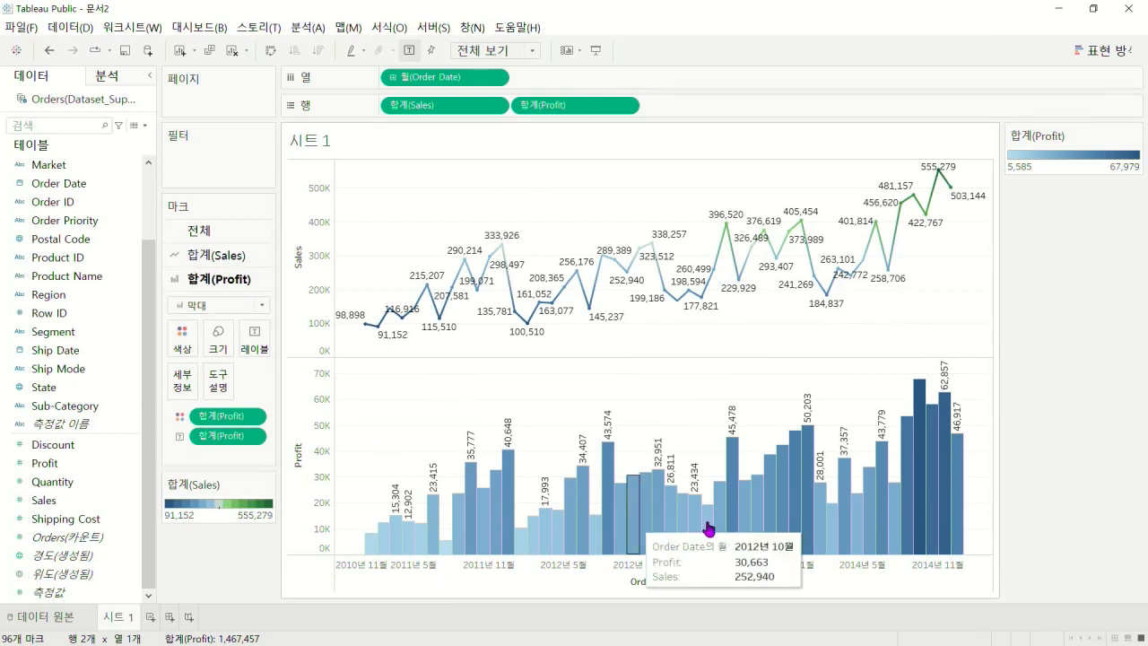
# Set the Profit bars' colours to 8 steps with the diverging orange-blue palette 주황색-파란색 다중
pyautogui.click(184, 339)
pyautogui.click(226, 391)
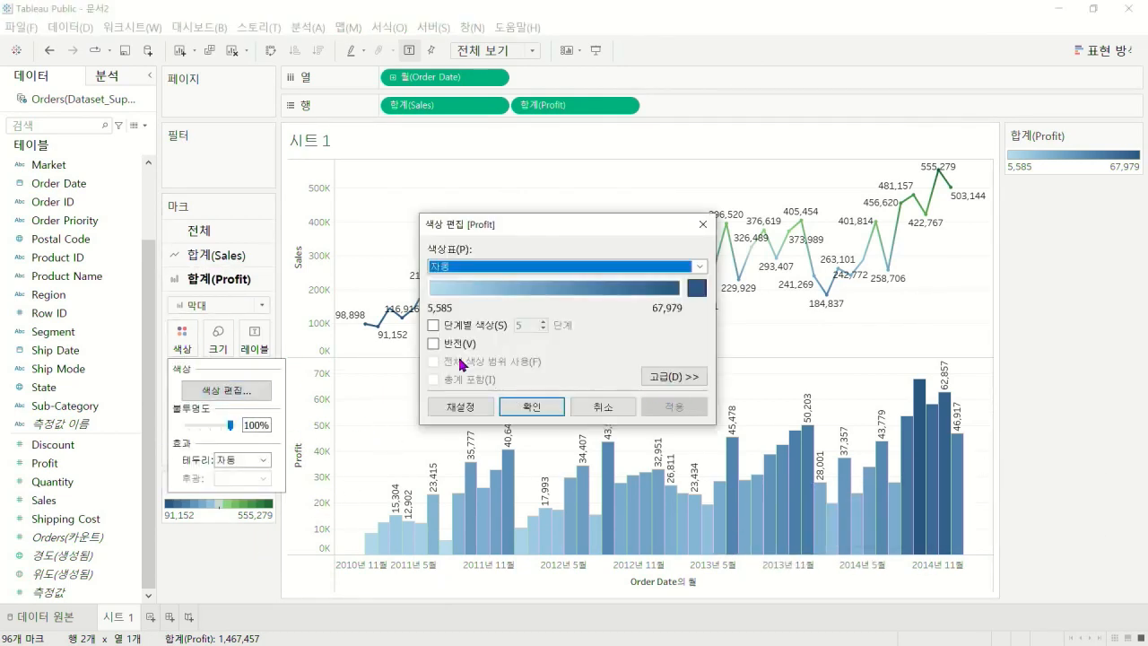
pyautogui.click(459, 330)
pyautogui.click(543, 321)
pyautogui.click(543, 321)
pyautogui.click(542, 321)
pyautogui.click(699, 266)
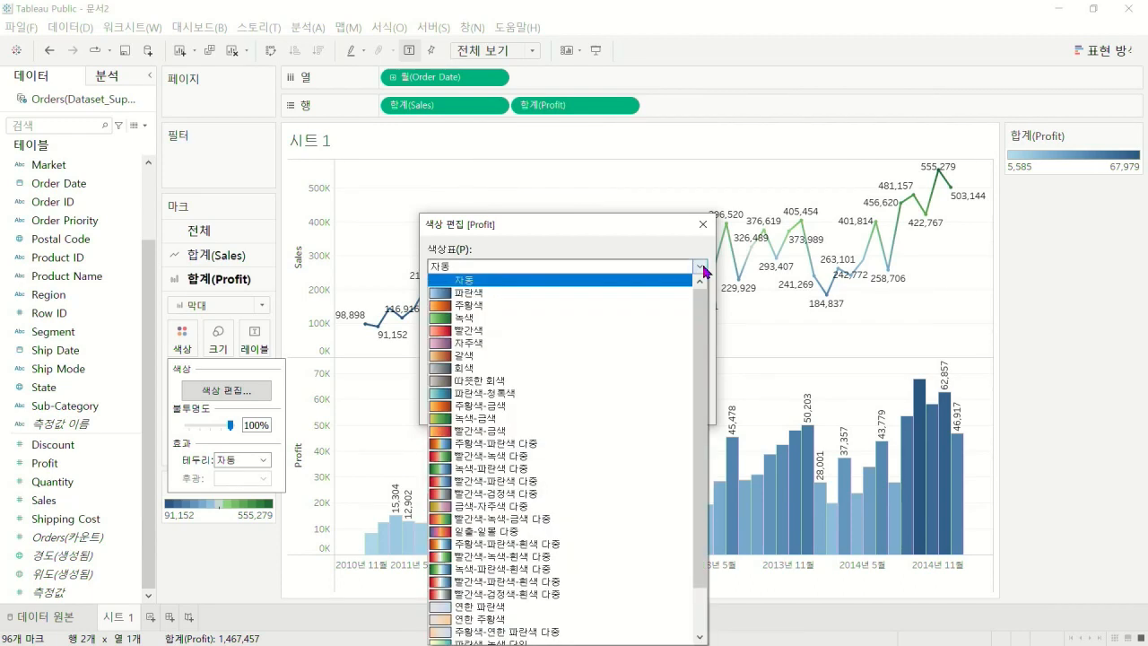
pyautogui.click(472, 443)
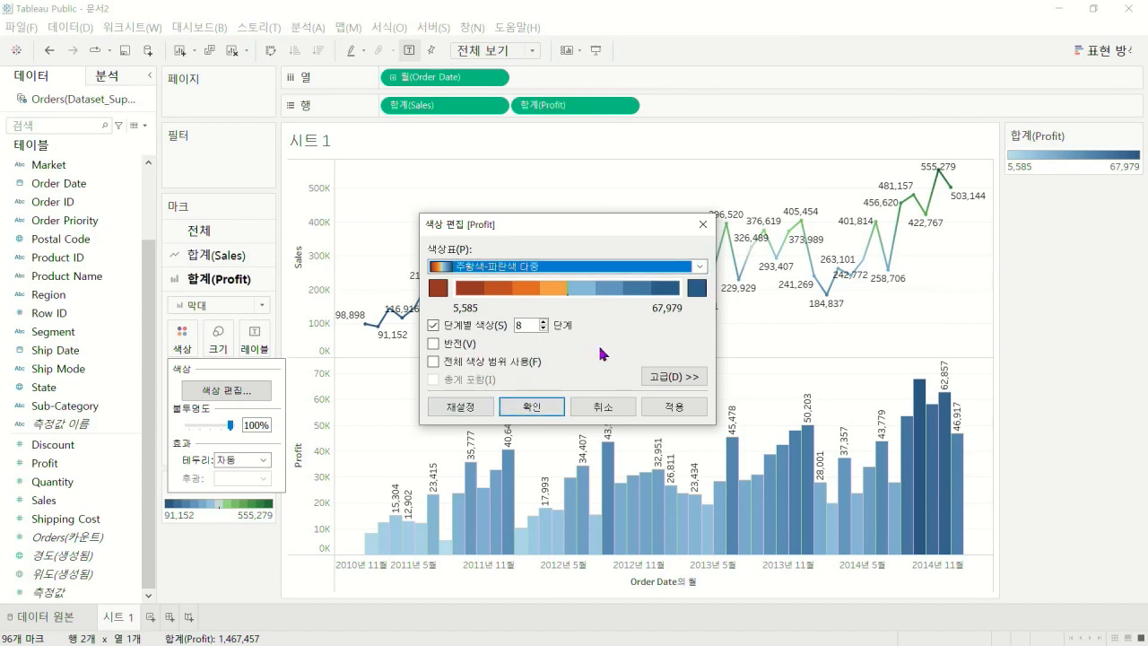
pyautogui.click(674, 376)
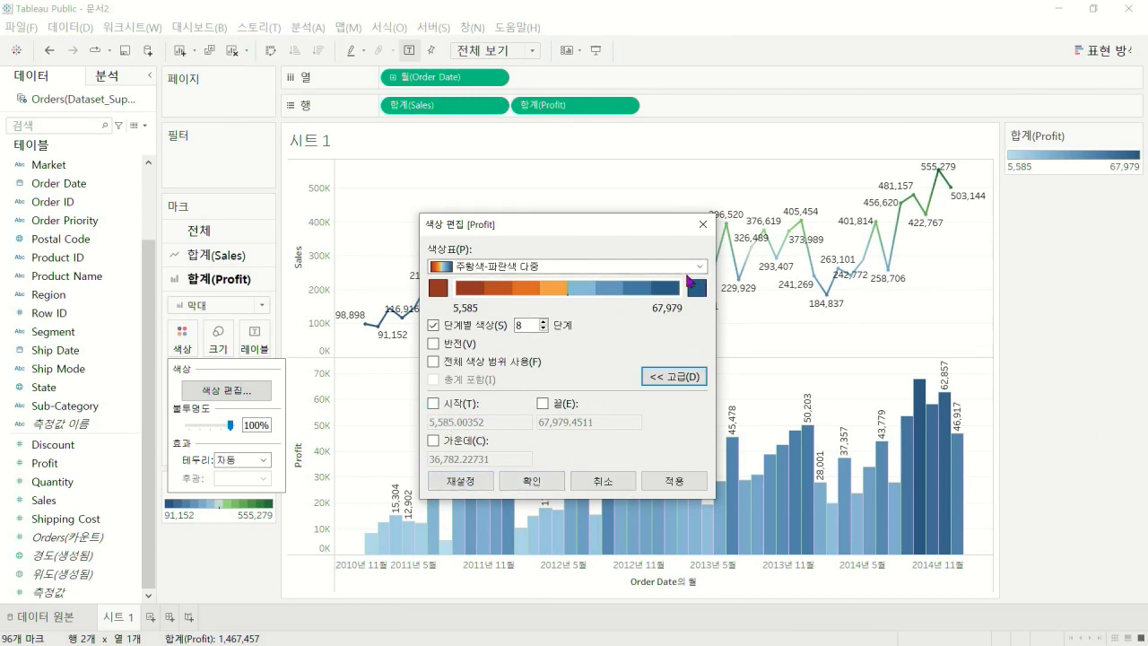
pyautogui.click(502, 482)
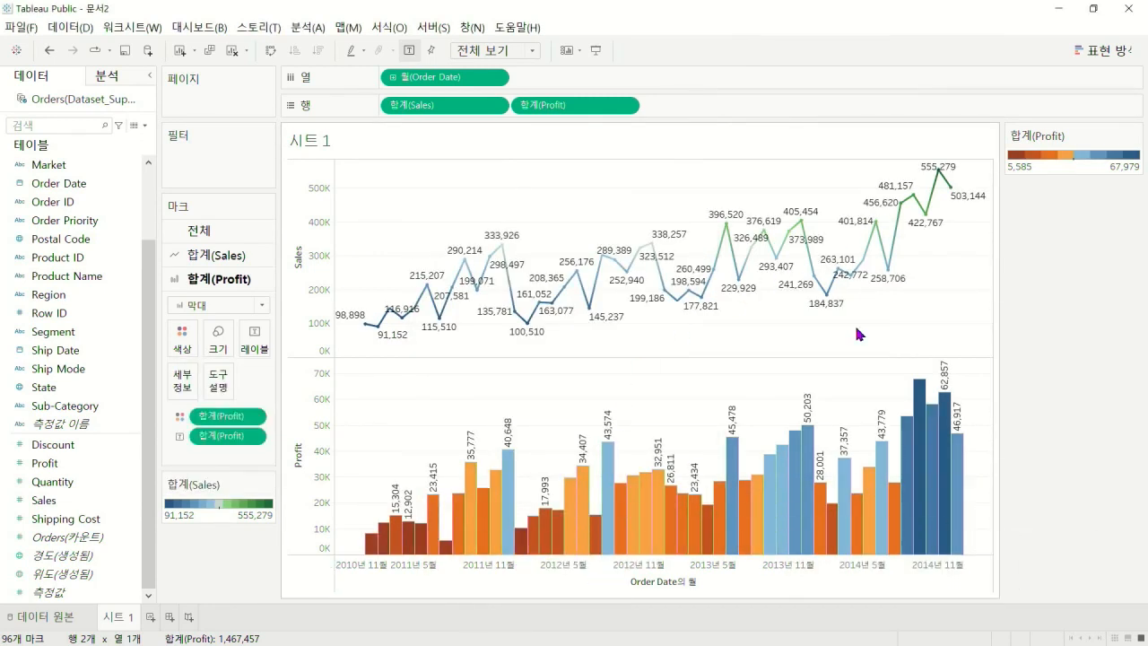
pyautogui.click(216, 256)
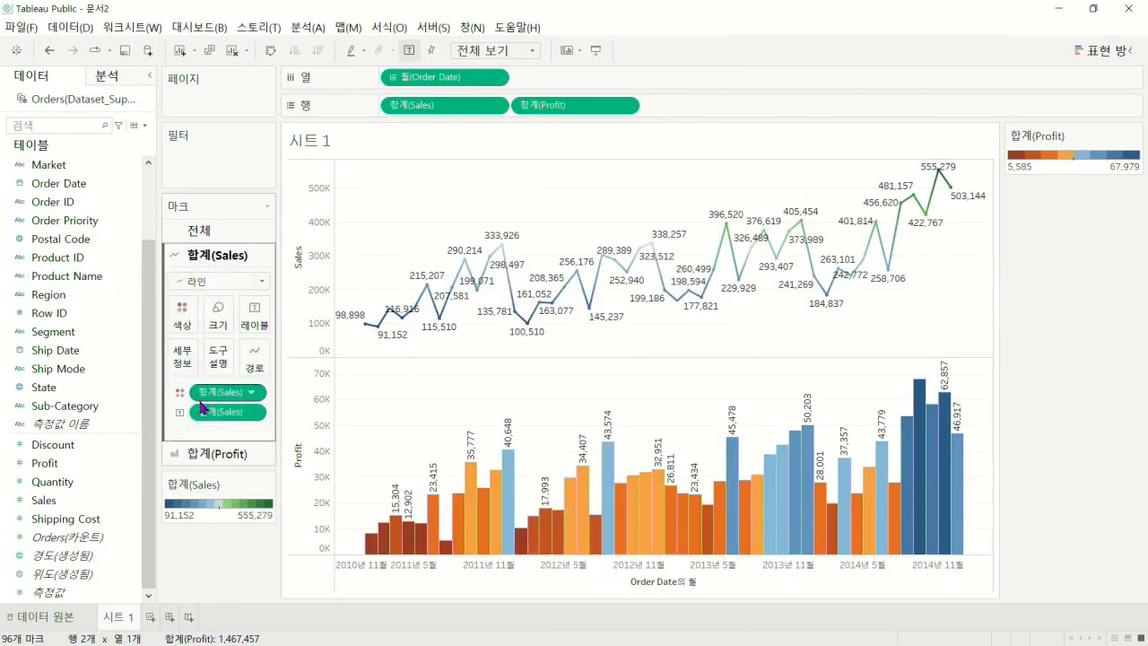
pyautogui.click(211, 453)
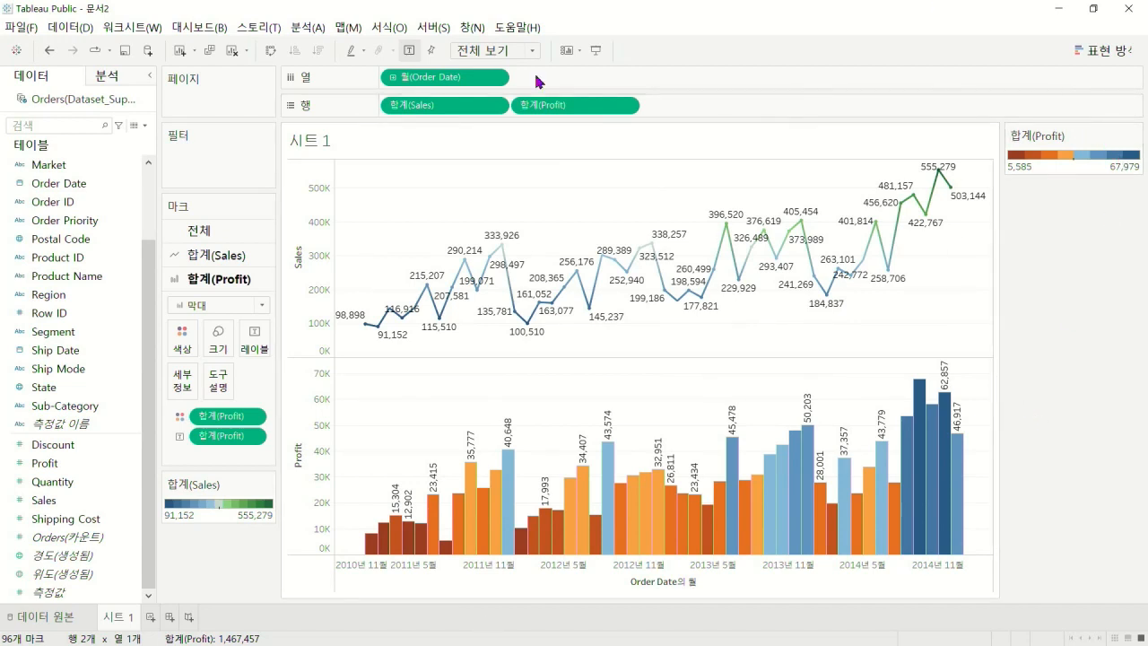
# Hide the Profit and Sales colour legend cards and fit the chart to the entire view (전체 보기)
pyautogui.moveTo(1080, 150); pyautogui.dragTo(1117, 127)
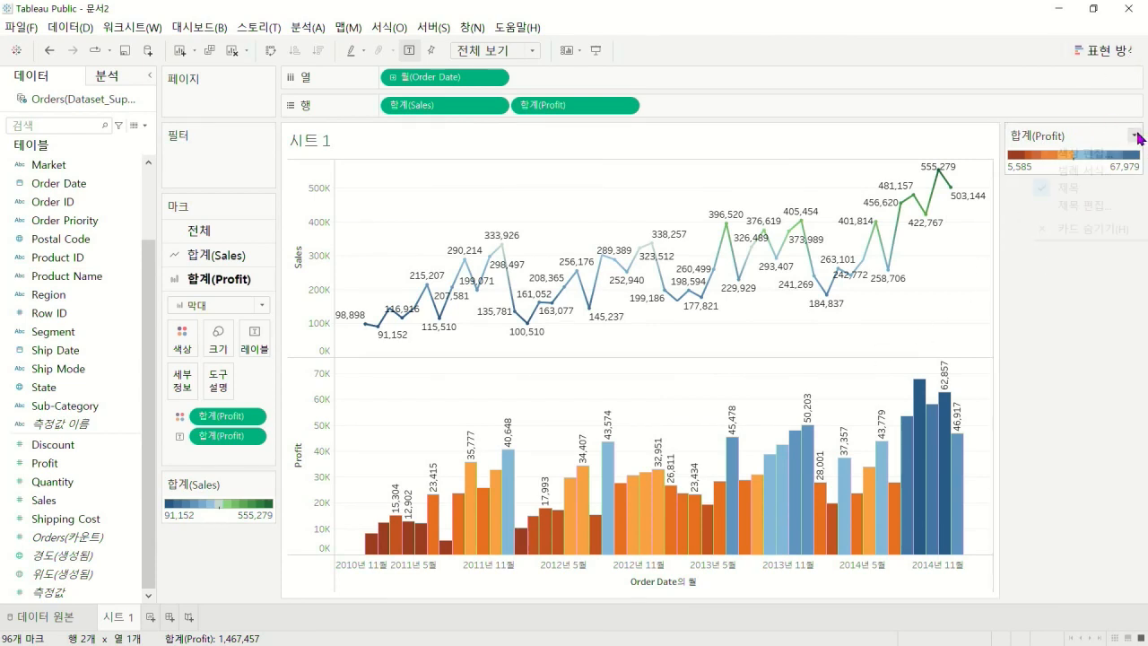
pyautogui.click(1135, 136)
pyautogui.click(1087, 228)
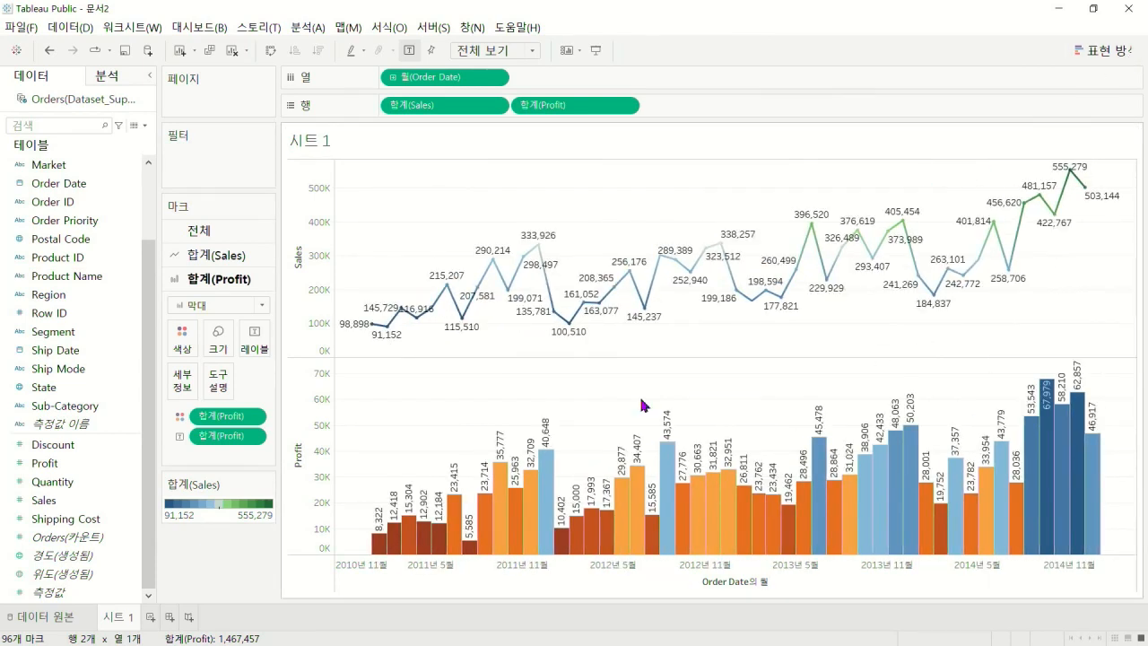
pyautogui.click(266, 484)
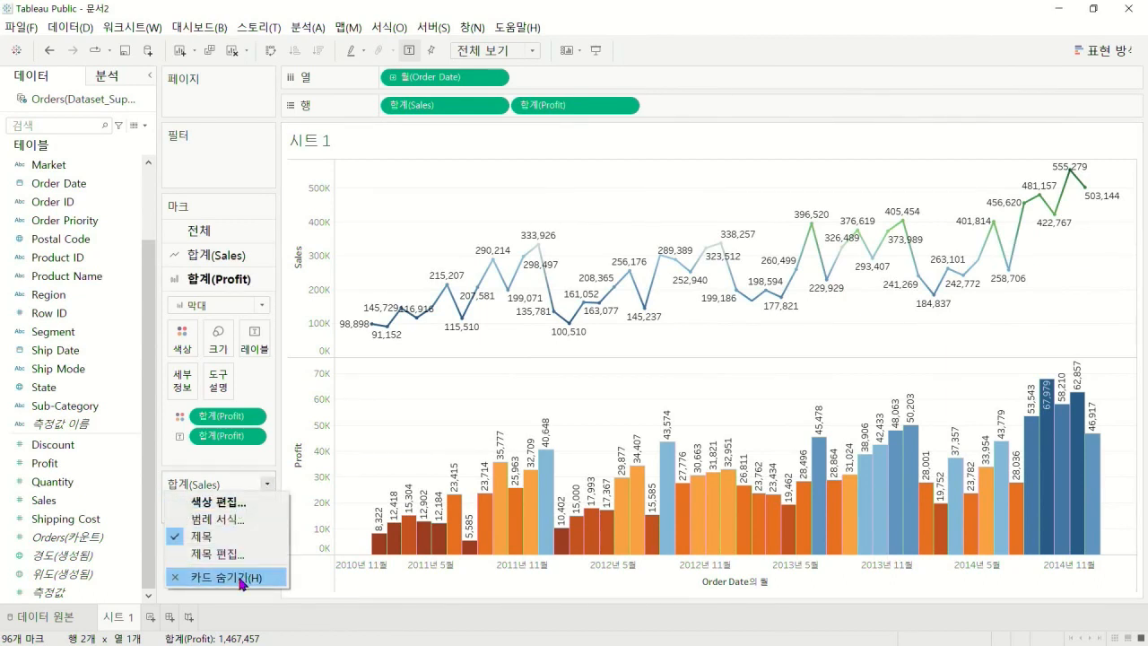
pyautogui.click(240, 579)
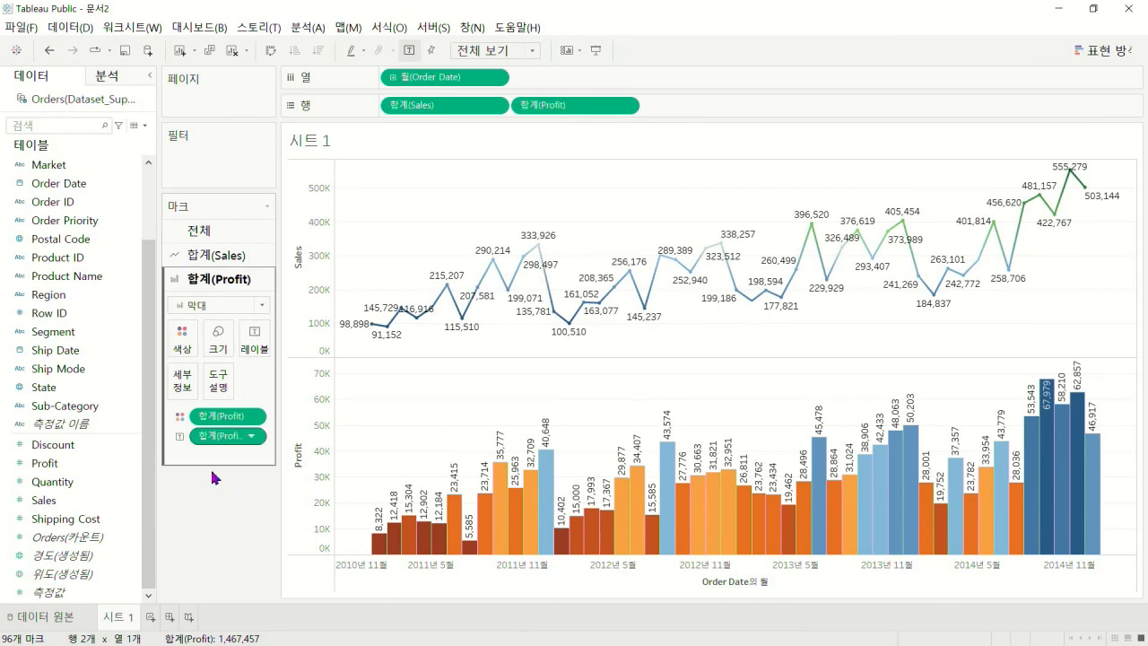
pyautogui.click(536, 51)
pyautogui.click(536, 113)
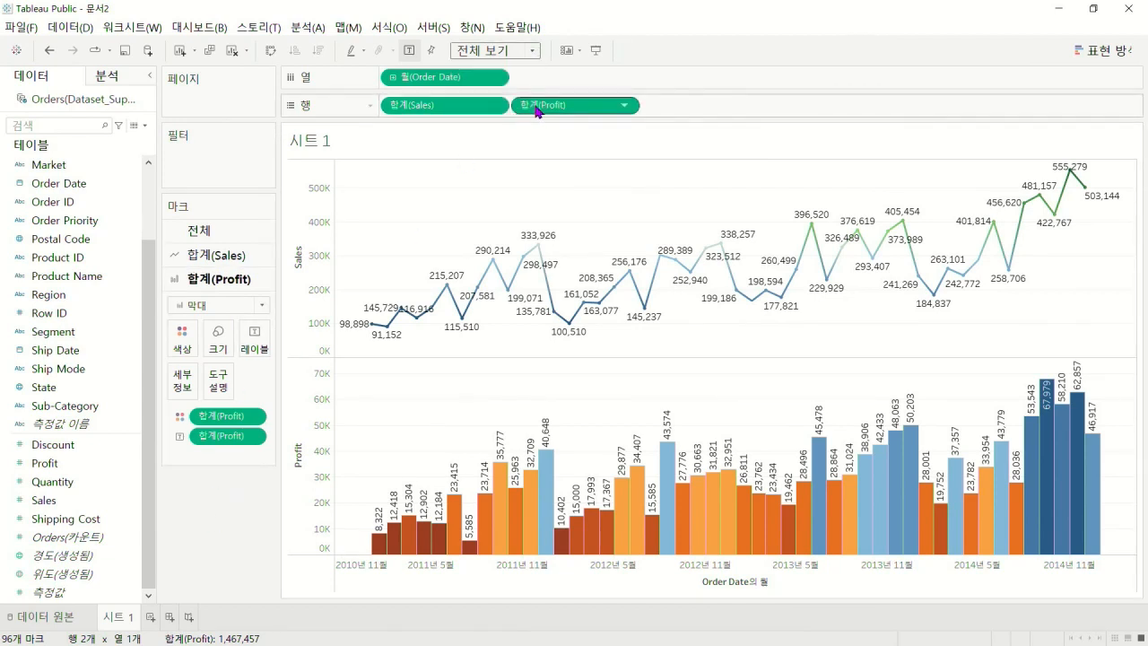
# Rename the worksheet 시트 1 as "Sales Profit"
pyautogui.doubleClick(120, 618)
pyautogui.write('a')
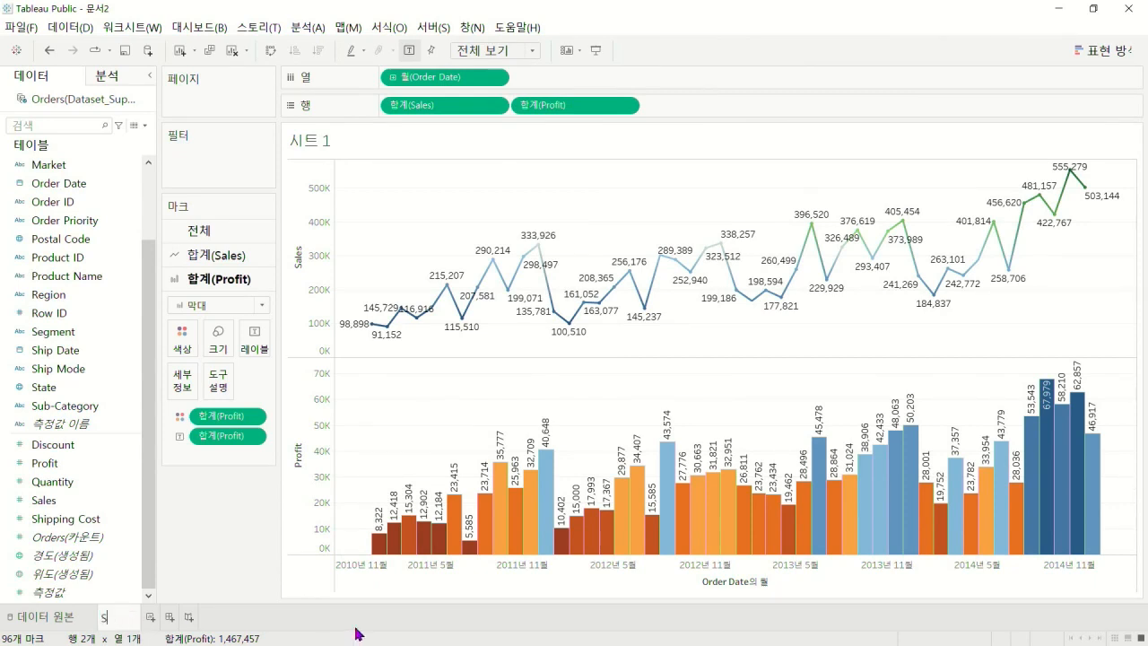
pyautogui.write('ales Pr')
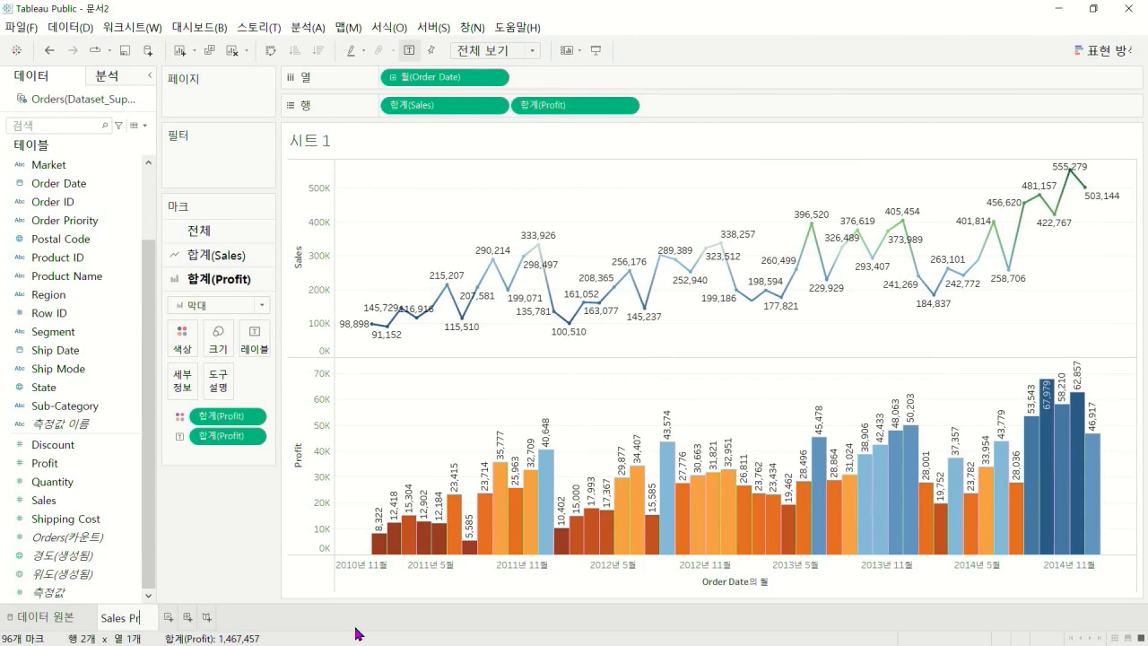
pyautogui.write('ofit')
pyautogui.press('Return')
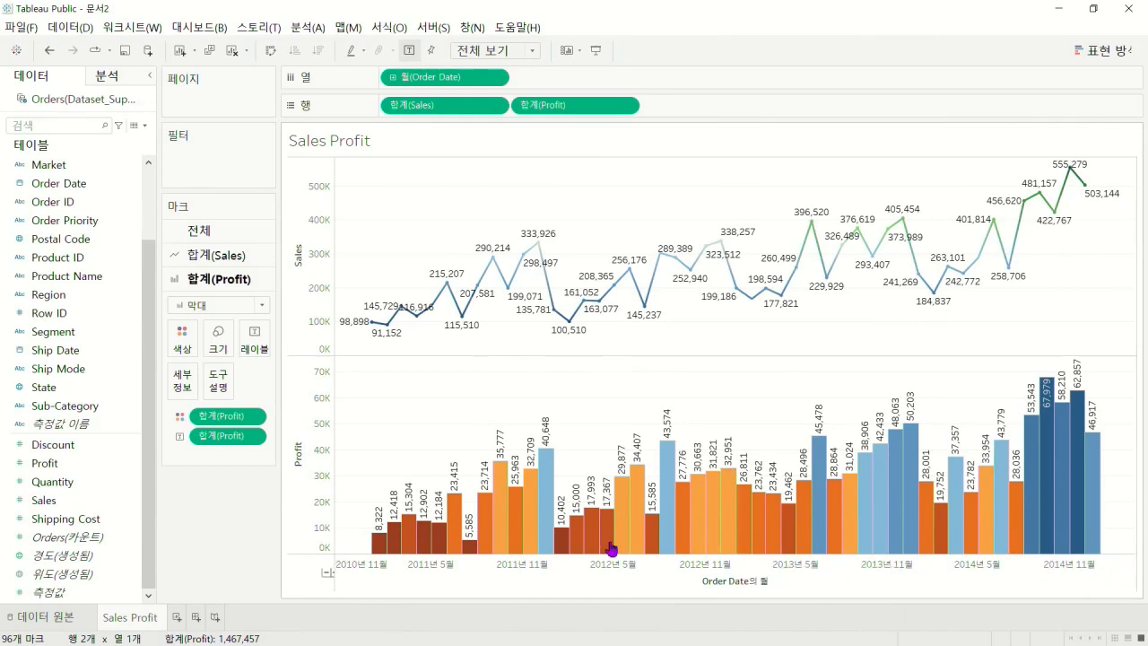
# Duplicate the Sales Profit worksheet
pyautogui.rightClick(144, 618)
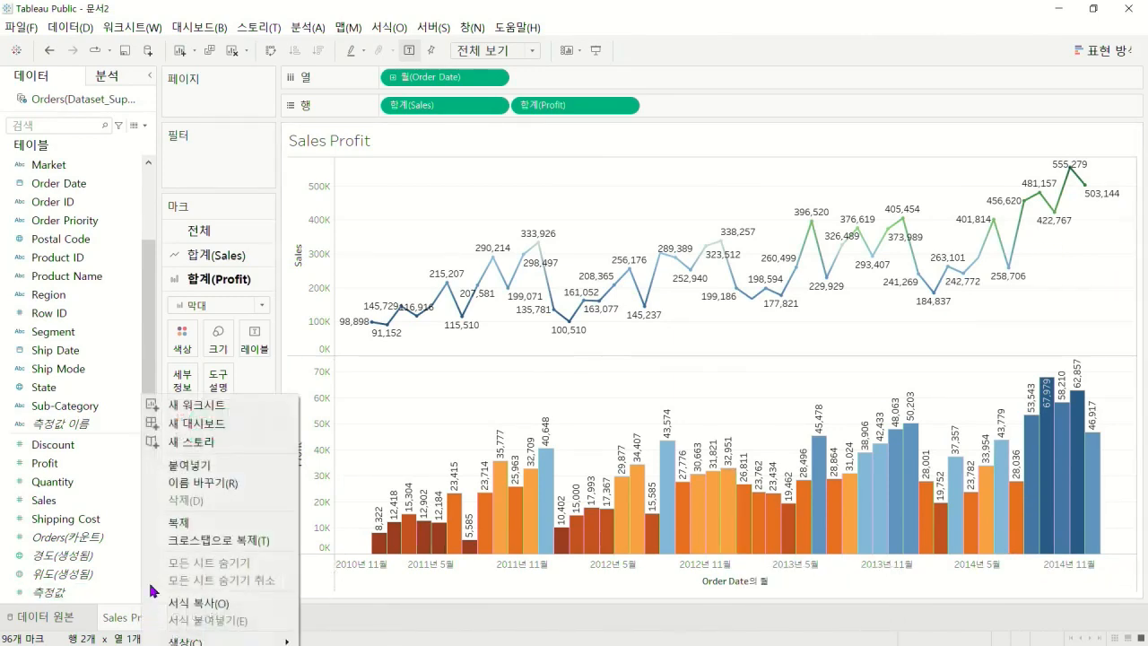
pyautogui.click(216, 522)
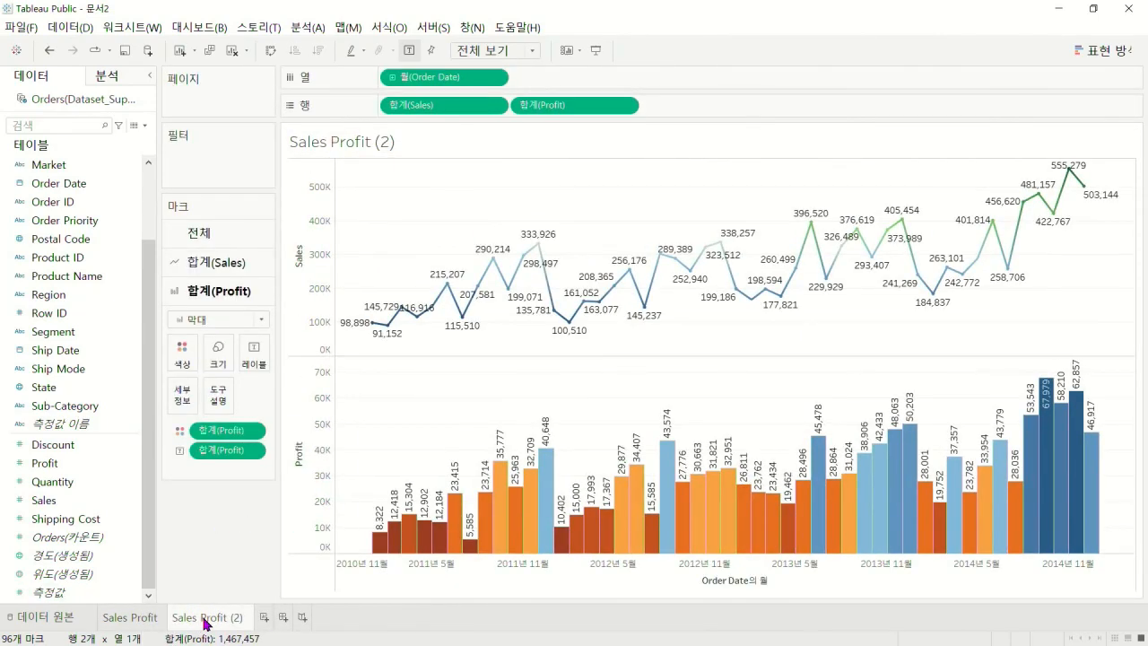
pyautogui.moveTo(144, 625)
# Convert the duplicated sheet to a dual combination chart with Profit bars and a Sales line, and compare it with the original sheet
pyautogui.click(1105, 51)
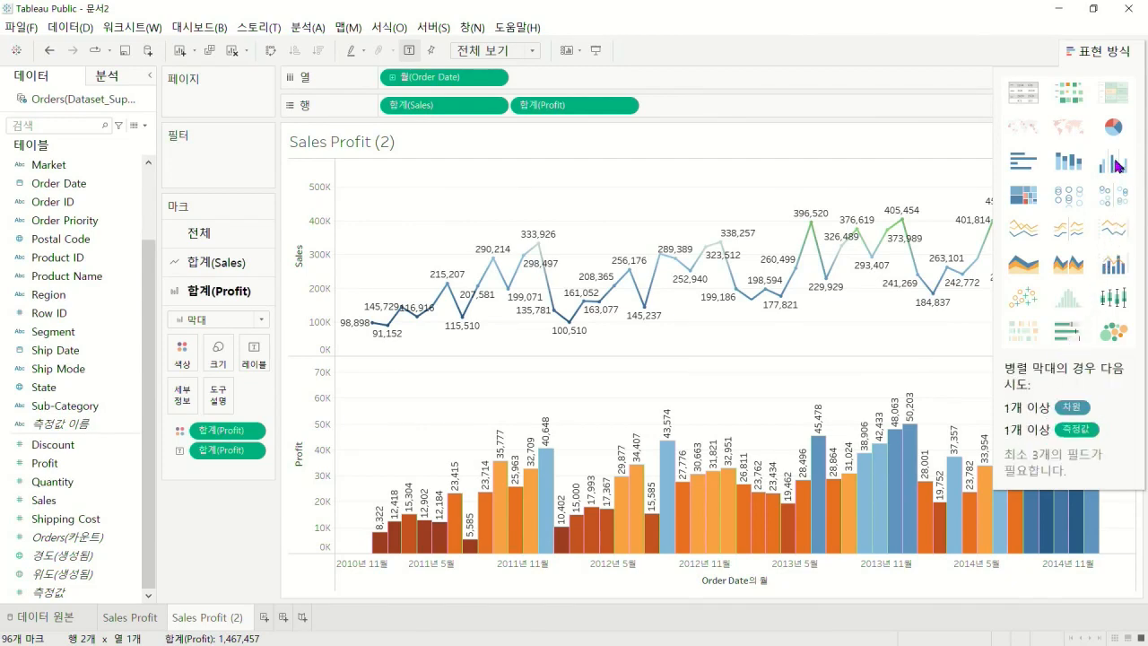
pyautogui.click(1116, 272)
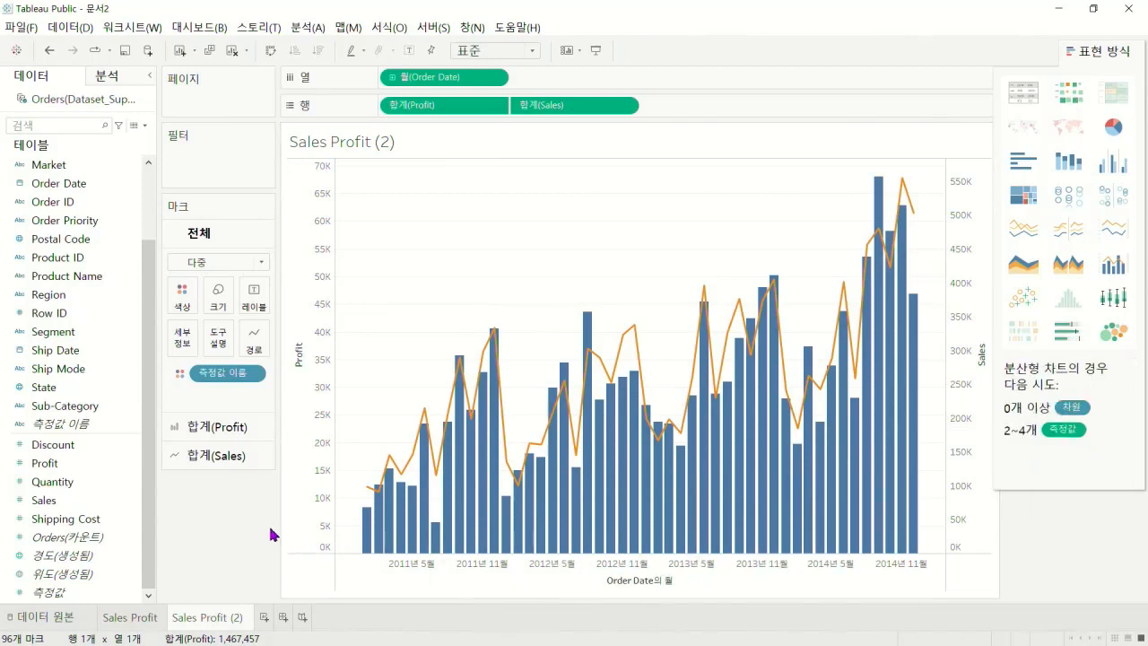
pyautogui.click(133, 618)
pyautogui.click(218, 617)
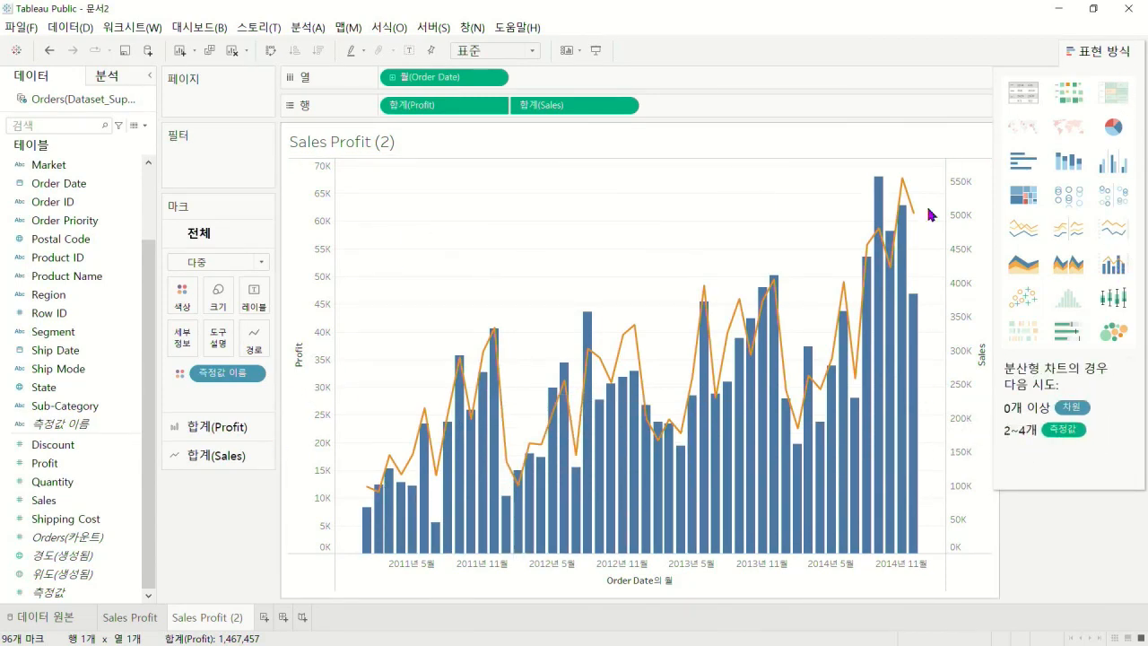
pyautogui.click(1113, 54)
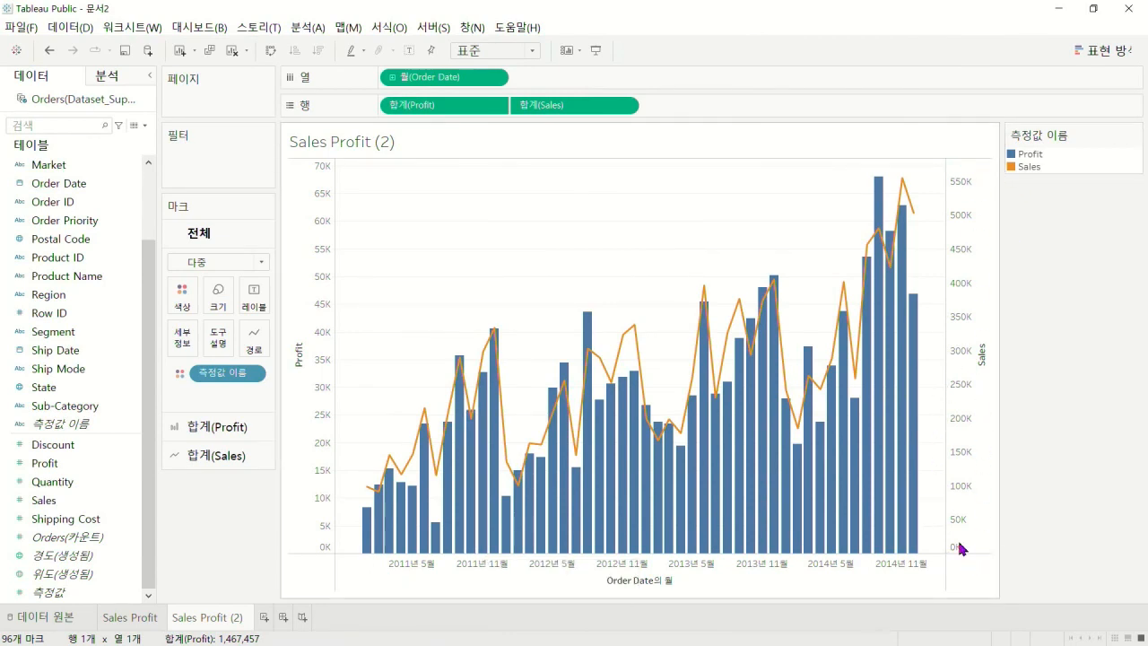
# Put Sales ahead of Profit on the rows and change the Profit marks to a line (라인)
pyautogui.moveTo(466, 106); pyautogui.dragTo(736, 112)
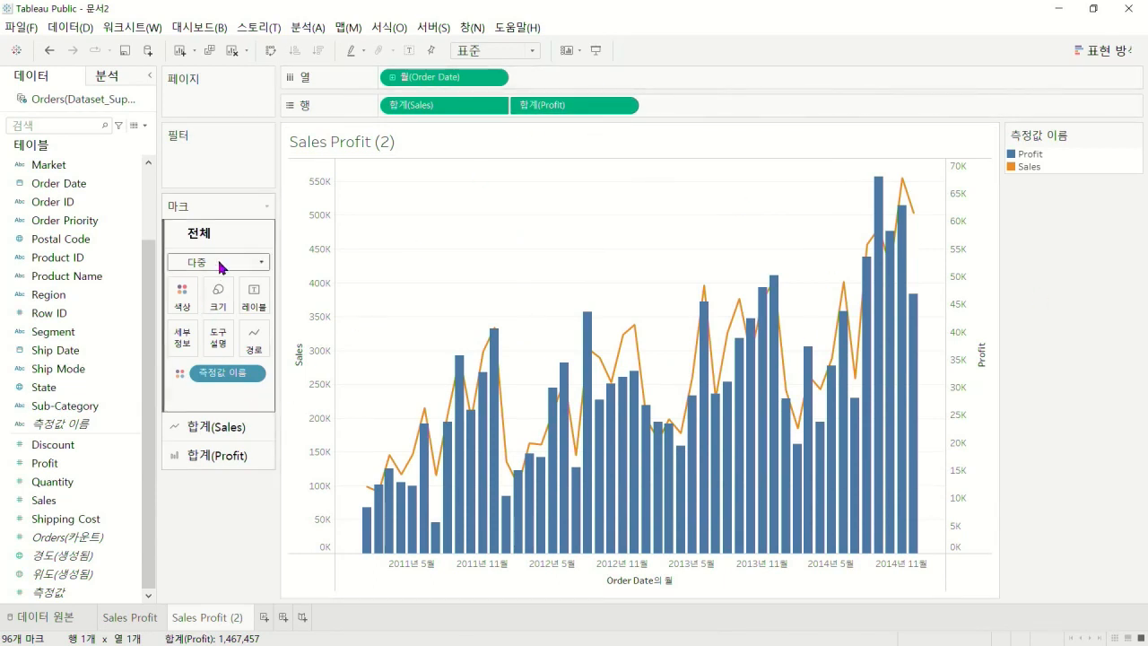
pyautogui.click(217, 455)
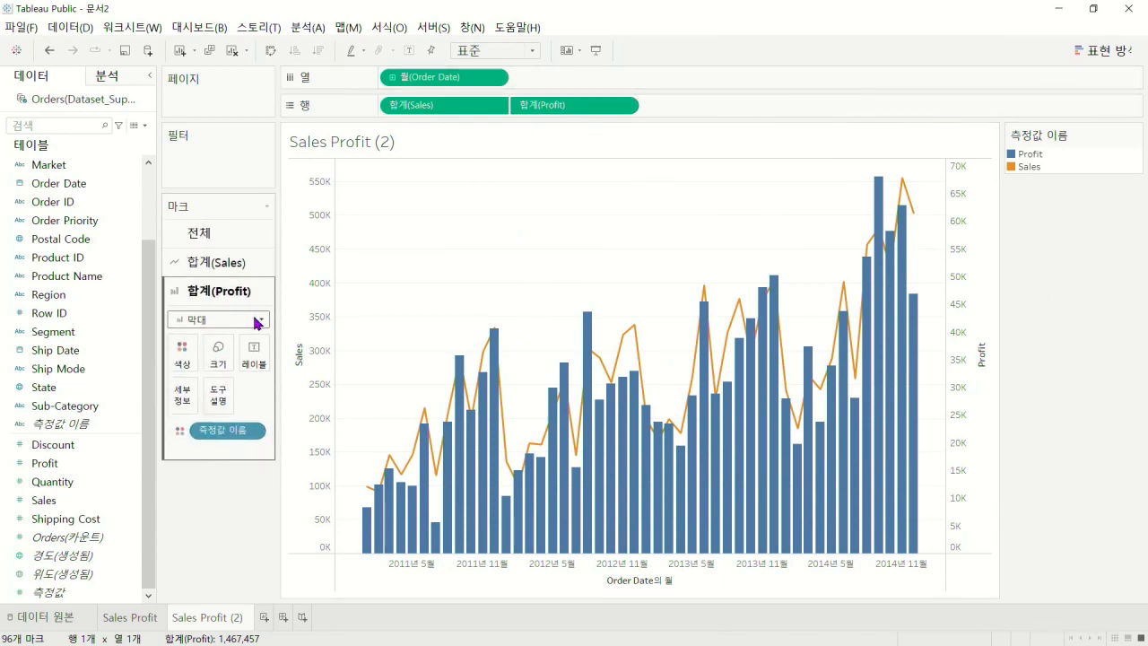
pyautogui.click(254, 323)
pyautogui.click(210, 373)
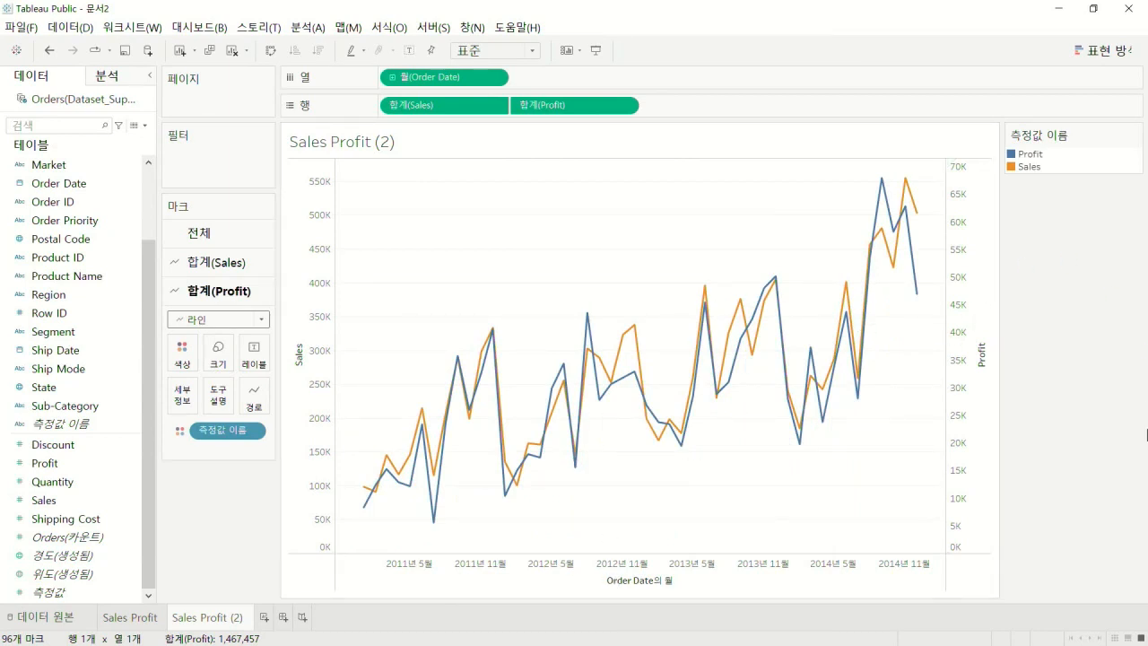
# Move the 측정값 이름 colour legend beneath the Profit marks card
pyautogui.moveTo(1076, 131); pyautogui.dragTo(225, 499)
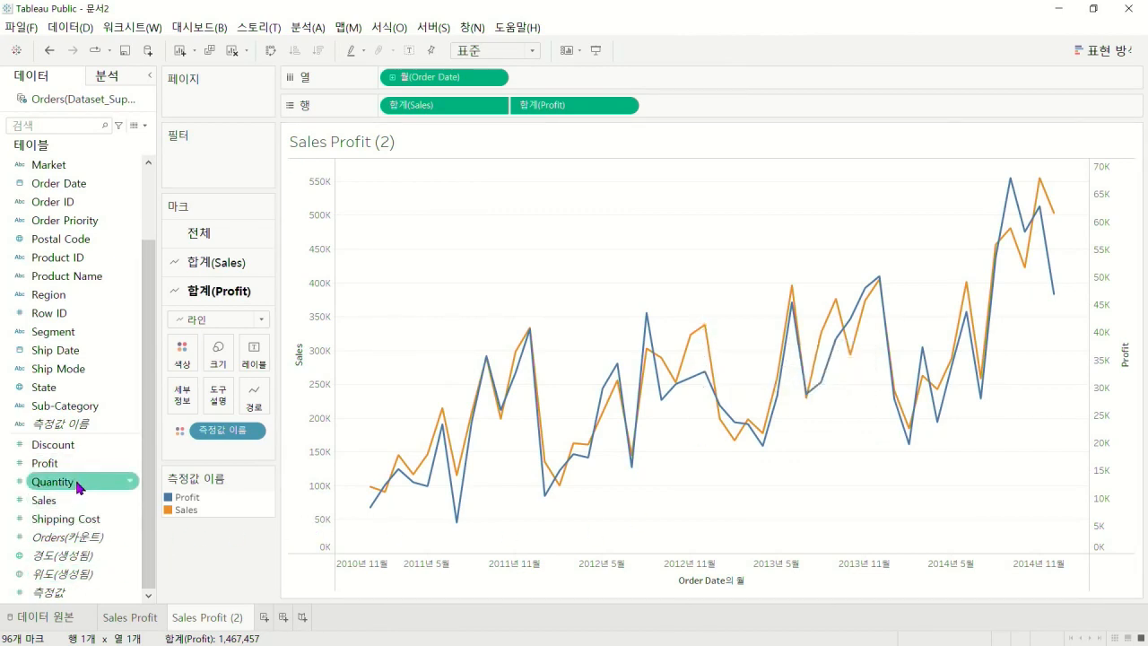
pyautogui.moveTo(690, 341)
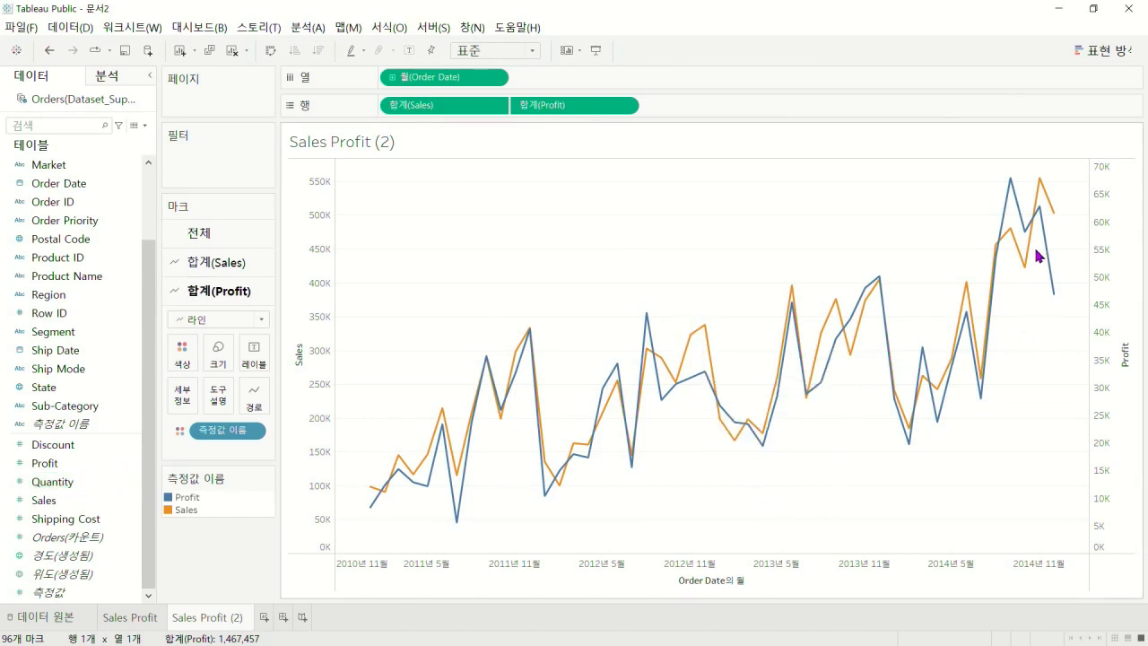
pyautogui.moveTo(375, 499)
# Synchronize the Sales and Profit axes of the dual-axis chart
pyautogui.click(629, 106)
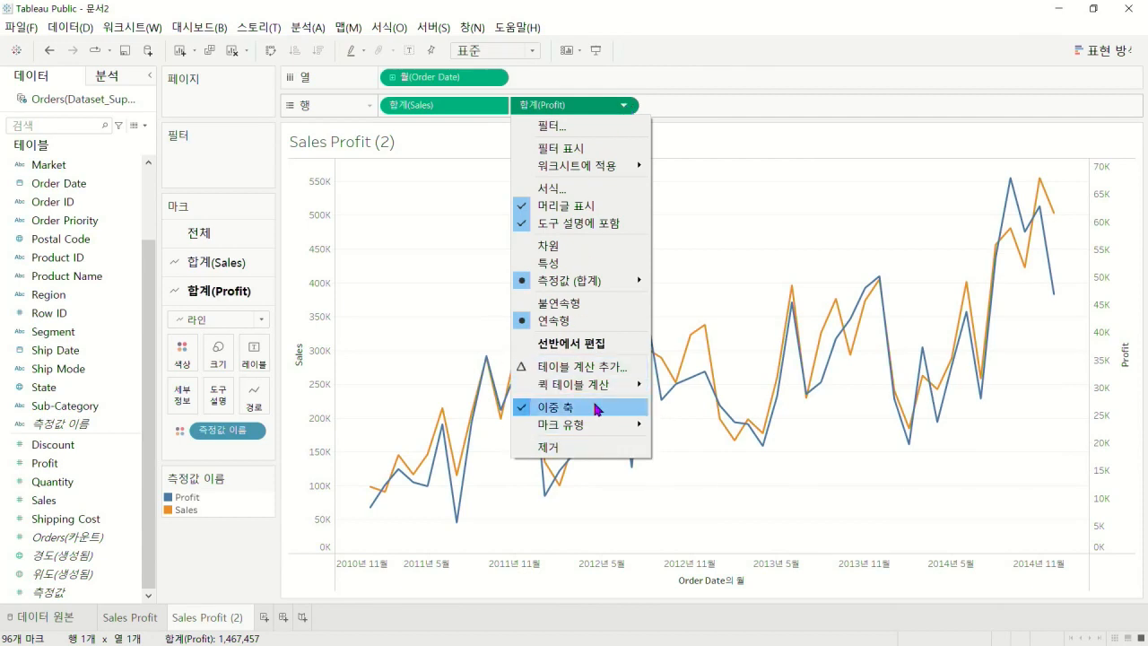
pyautogui.click(314, 231)
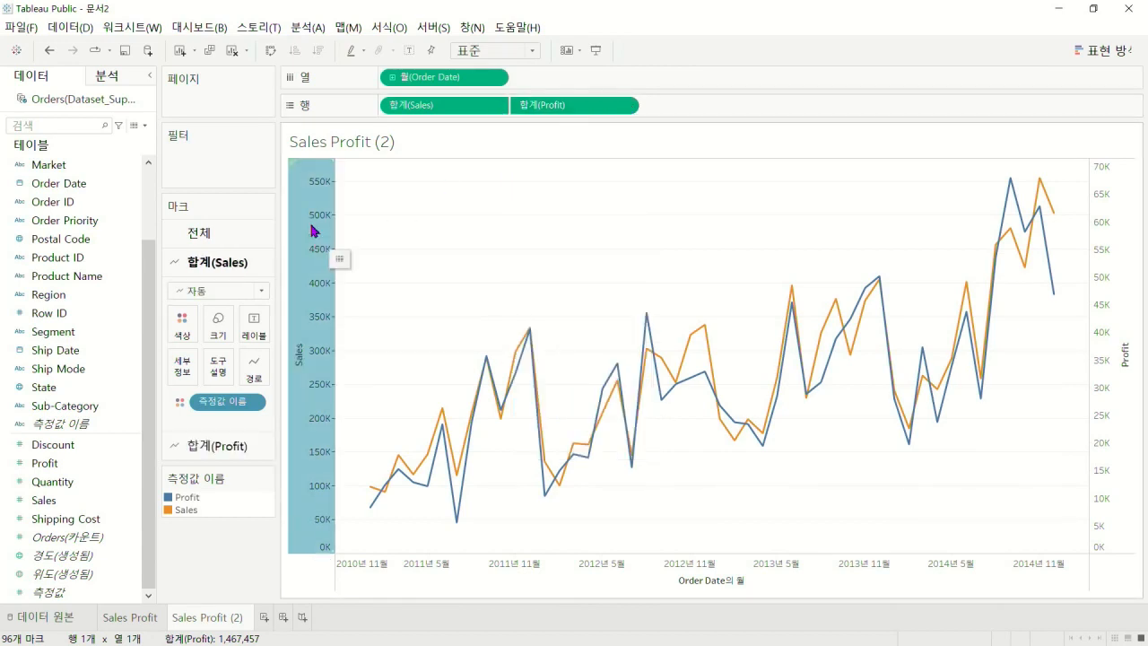
pyautogui.rightClick(307, 215)
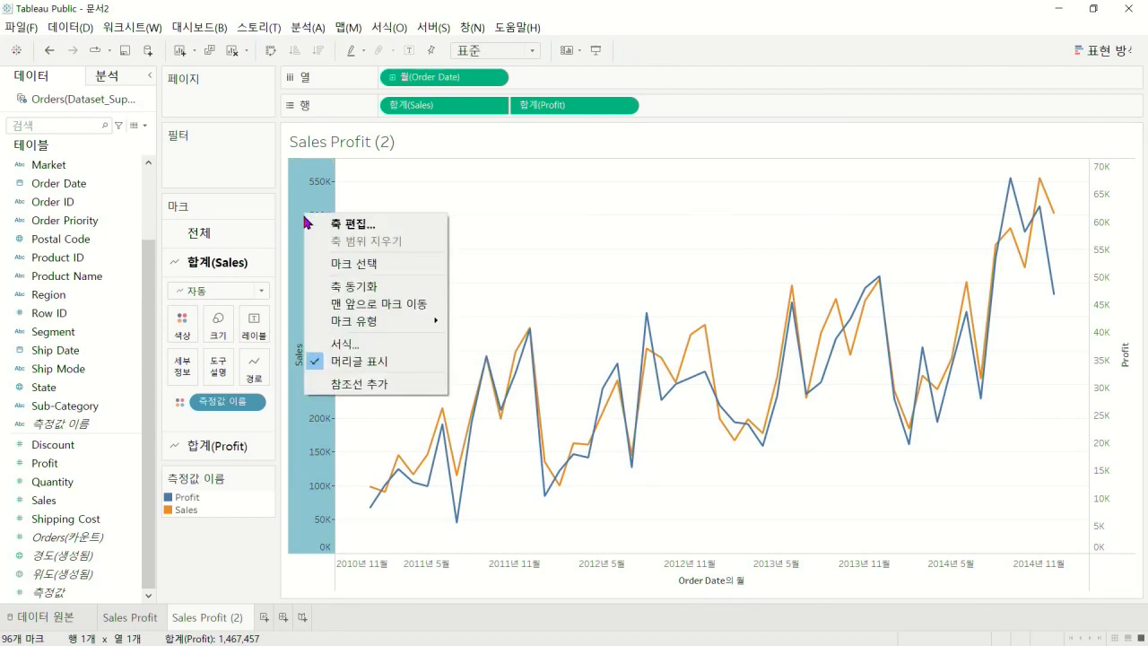
pyautogui.click(351, 286)
pyautogui.click(483, 547)
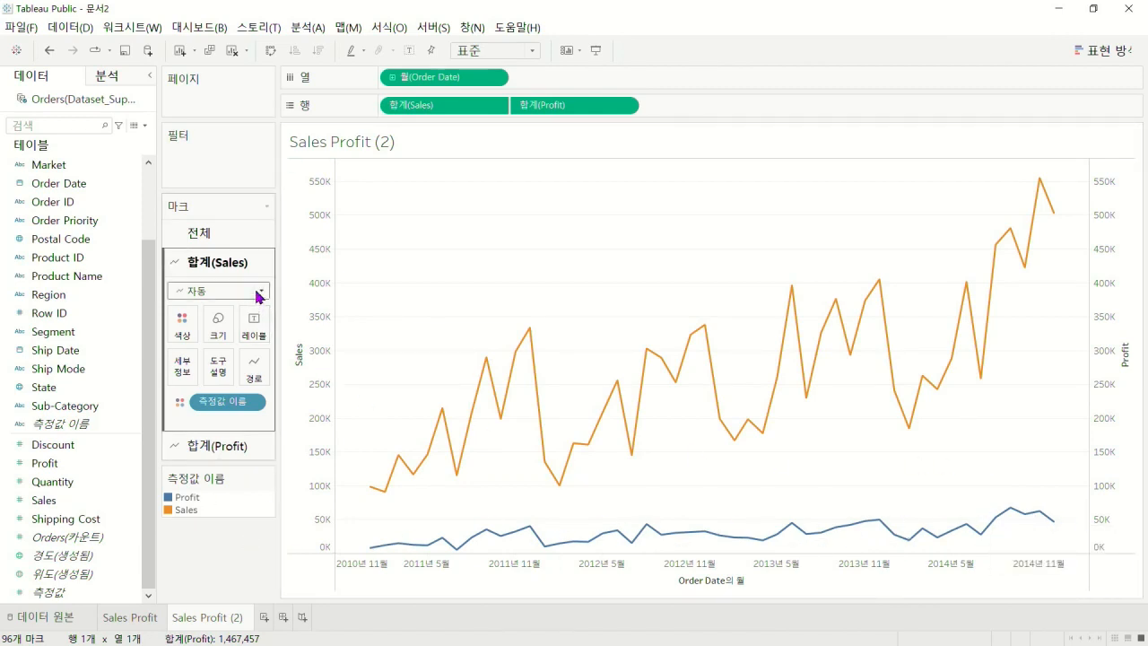
# Change the Profit mark type to bar (막대)
pyautogui.click(216, 445)
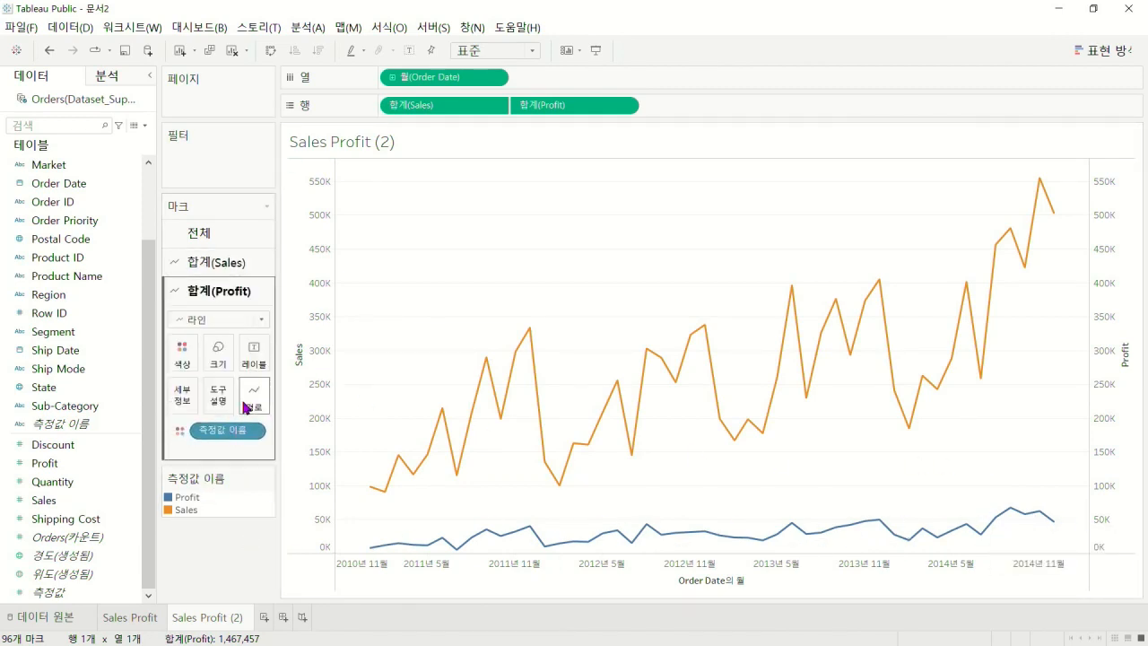
pyautogui.click(220, 319)
pyautogui.click(218, 361)
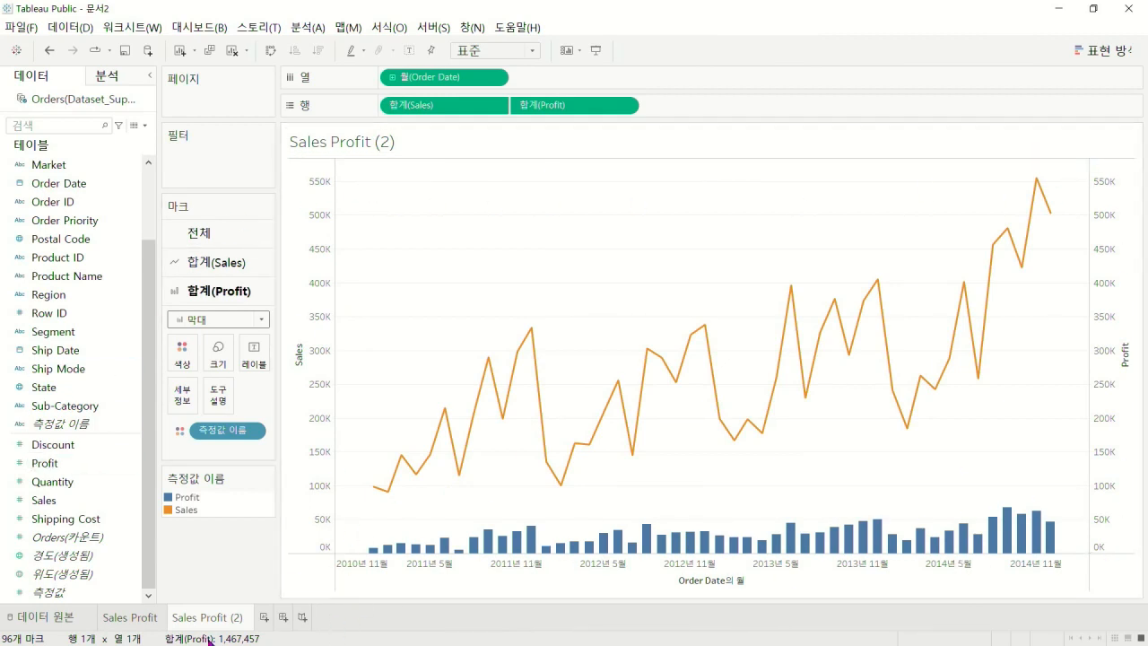
# Turn off axis synchronization to compare the two scales, and undo the change
pyautogui.click(624, 106)
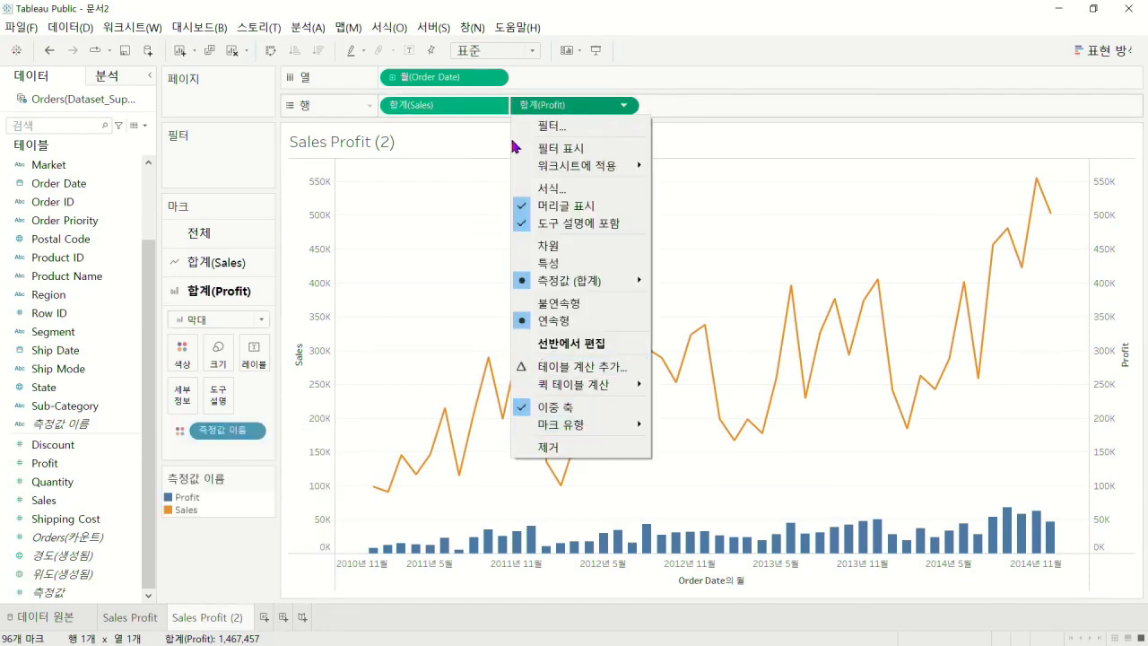
pyautogui.click(320, 220)
pyautogui.rightClick(320, 220)
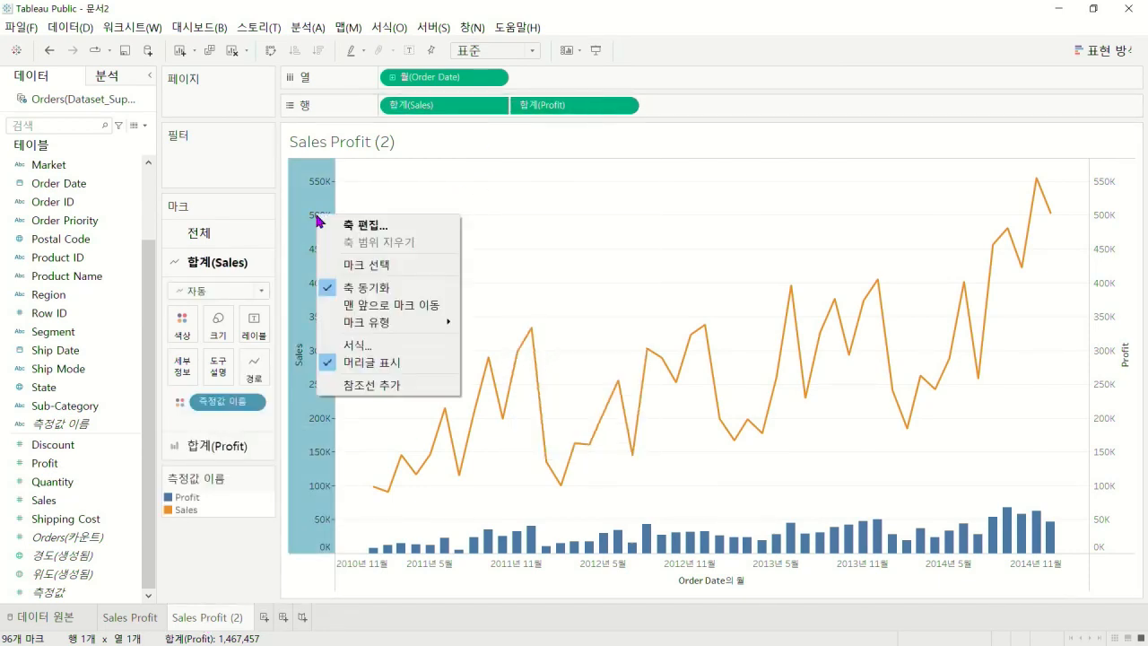
pyautogui.click(374, 288)
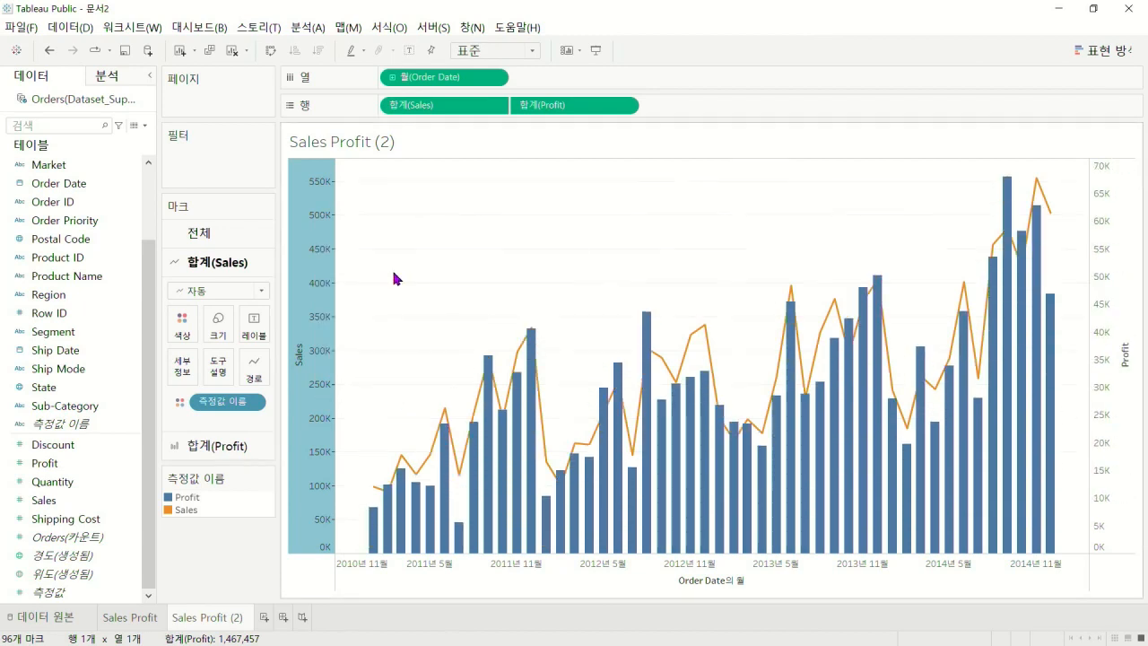
pyautogui.click(49, 51)
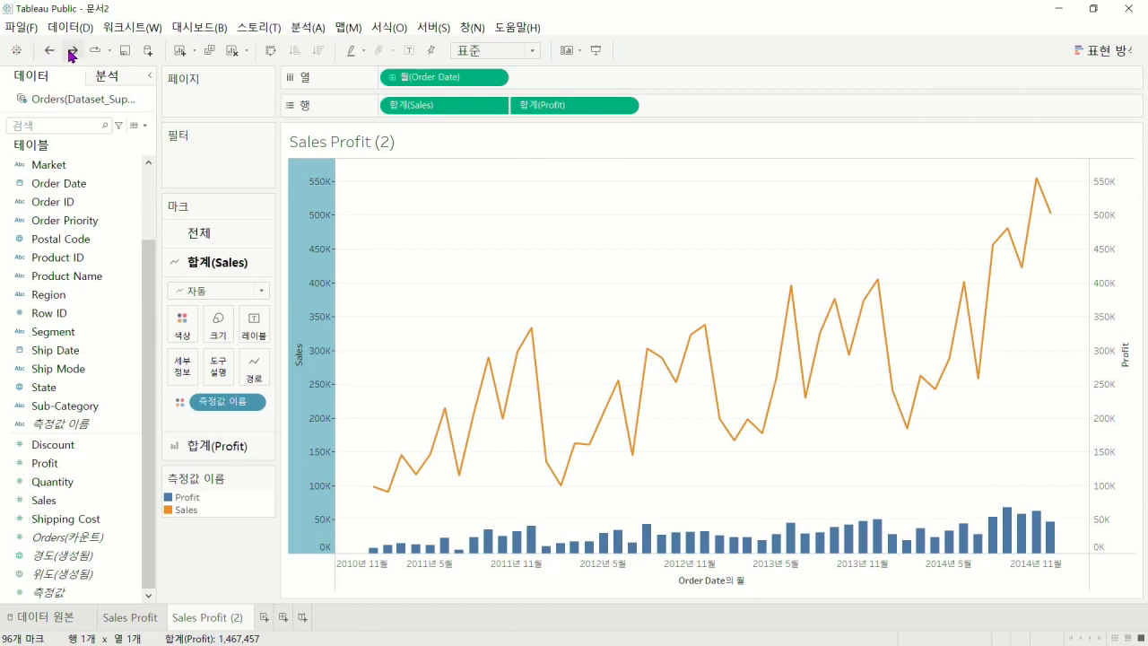
pyautogui.click(73, 50)
pyautogui.click(43, 51)
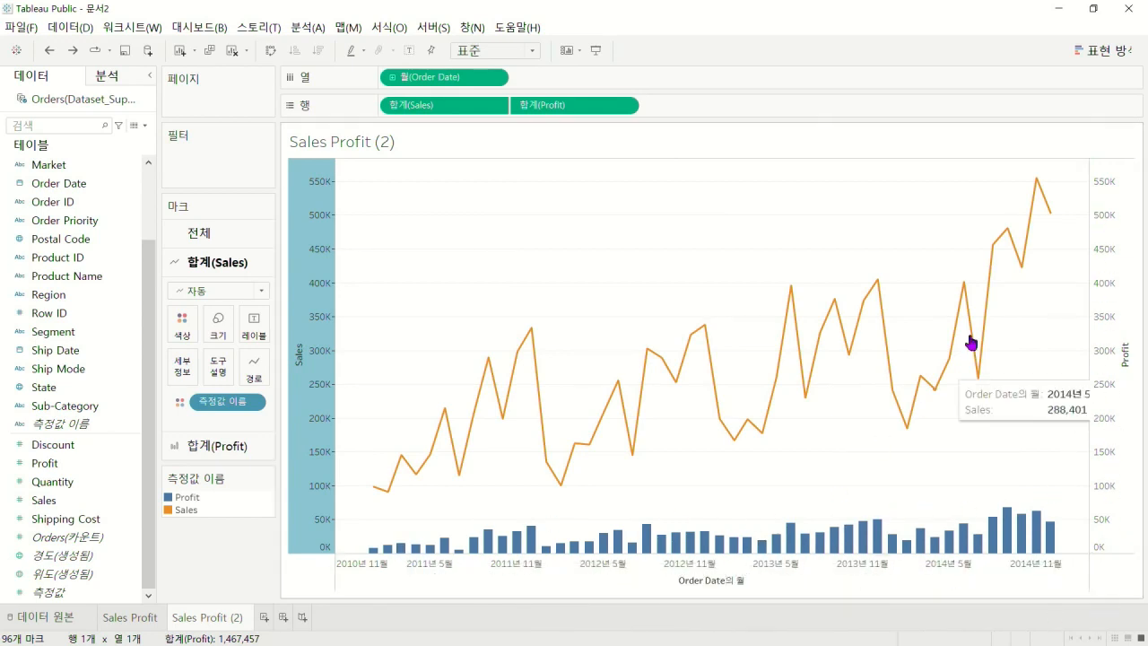
# Give the synchronized Profit axis a custom range (사용자 지정) with a fixed end of 400,369.080651
pyautogui.rightClick(1109, 267)
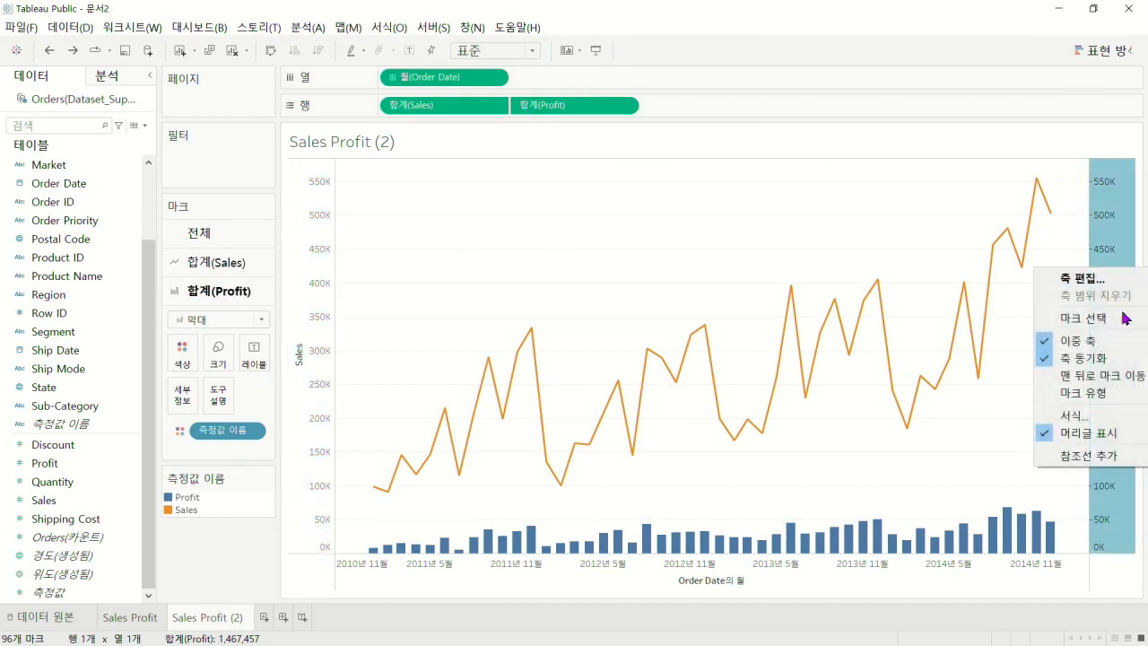
pyautogui.click(1089, 286)
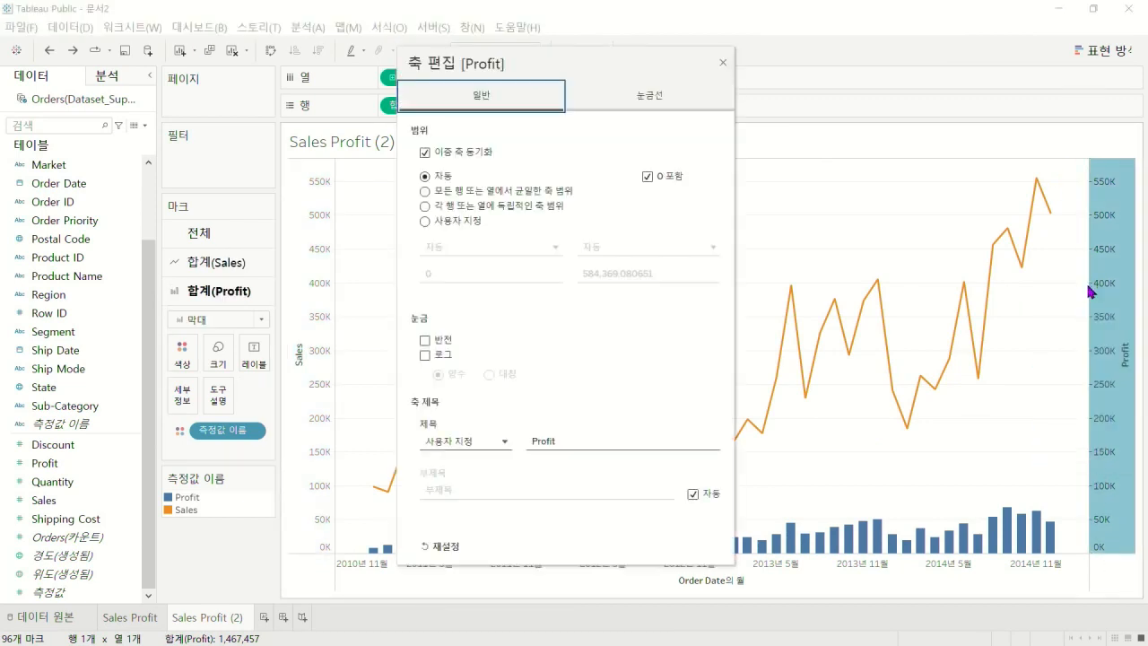
pyautogui.click(425, 221)
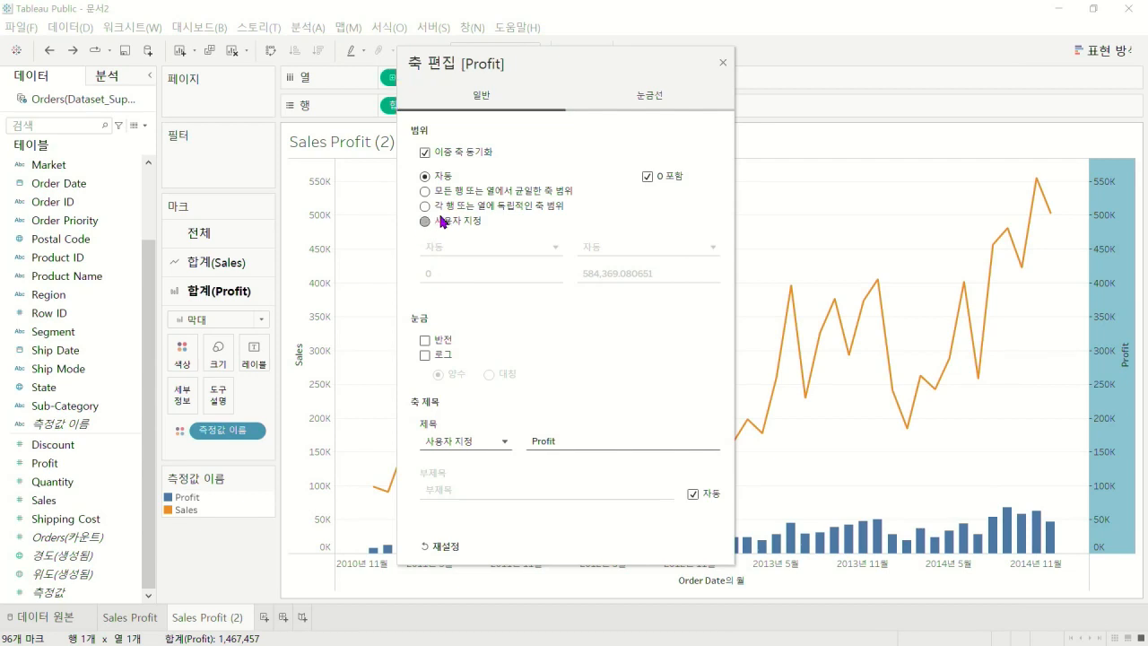
pyautogui.click(593, 273)
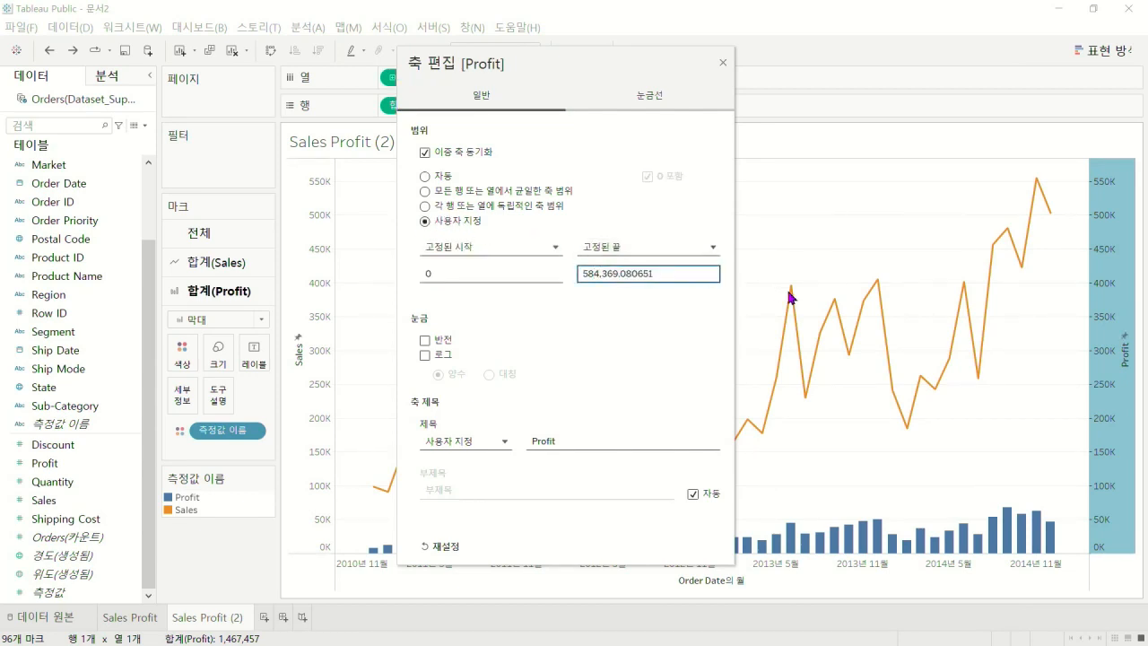
pyautogui.press('BackSpace')
pyautogui.press('BackSpace')
pyautogui.write('400')
pyautogui.press('Delete')
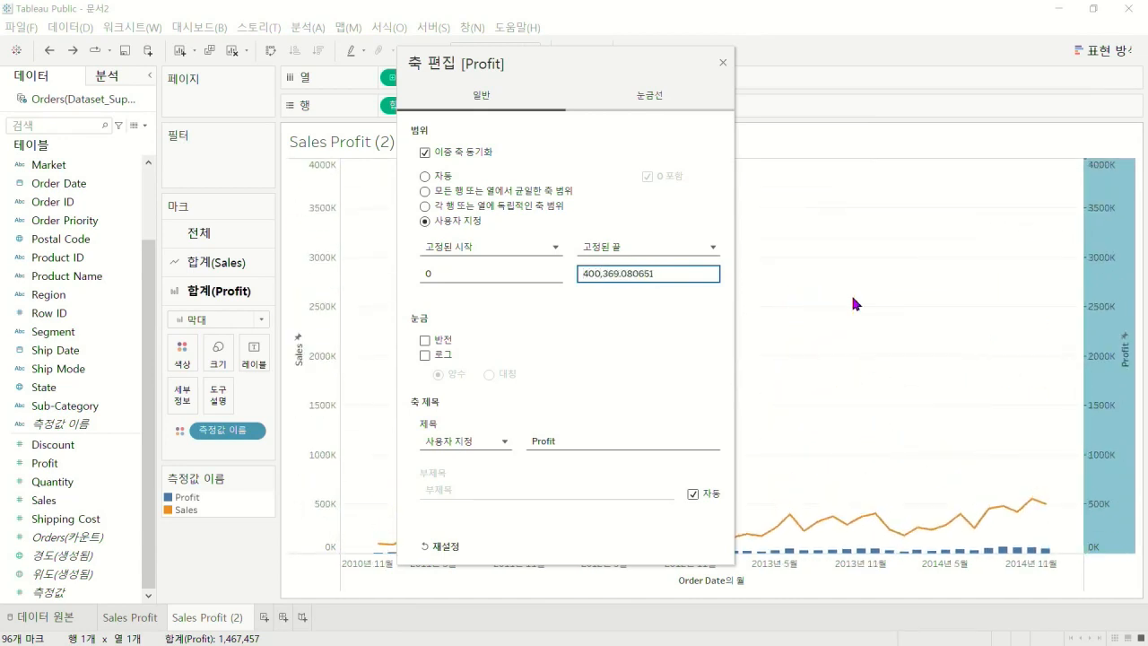
pyautogui.click(723, 64)
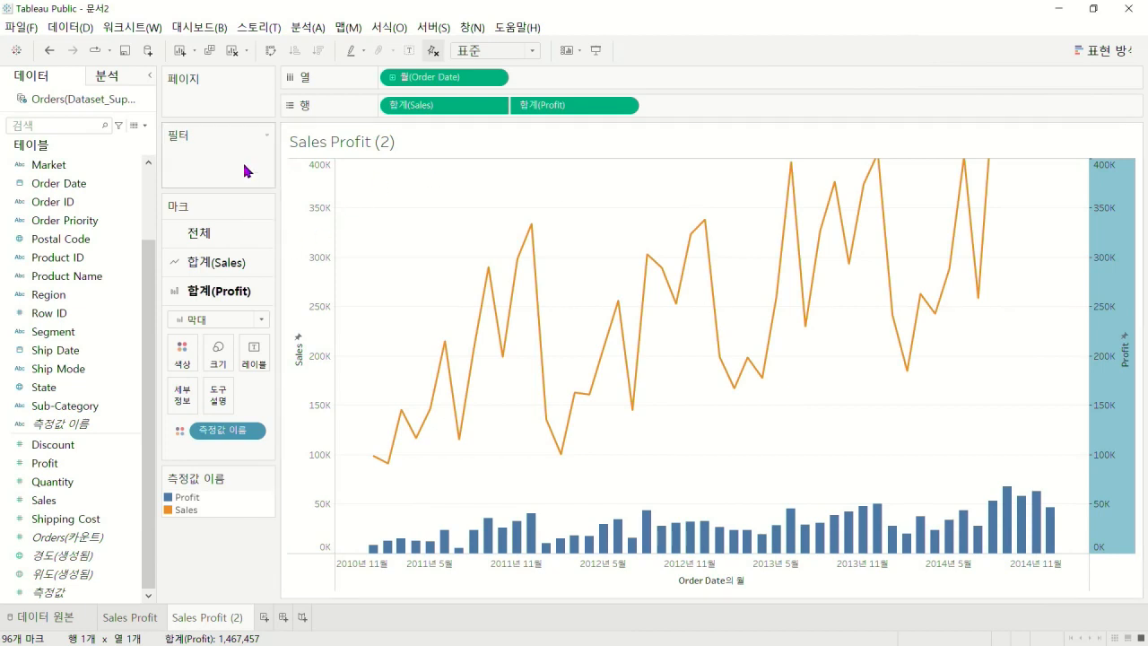
pyautogui.rightClick(321, 235)
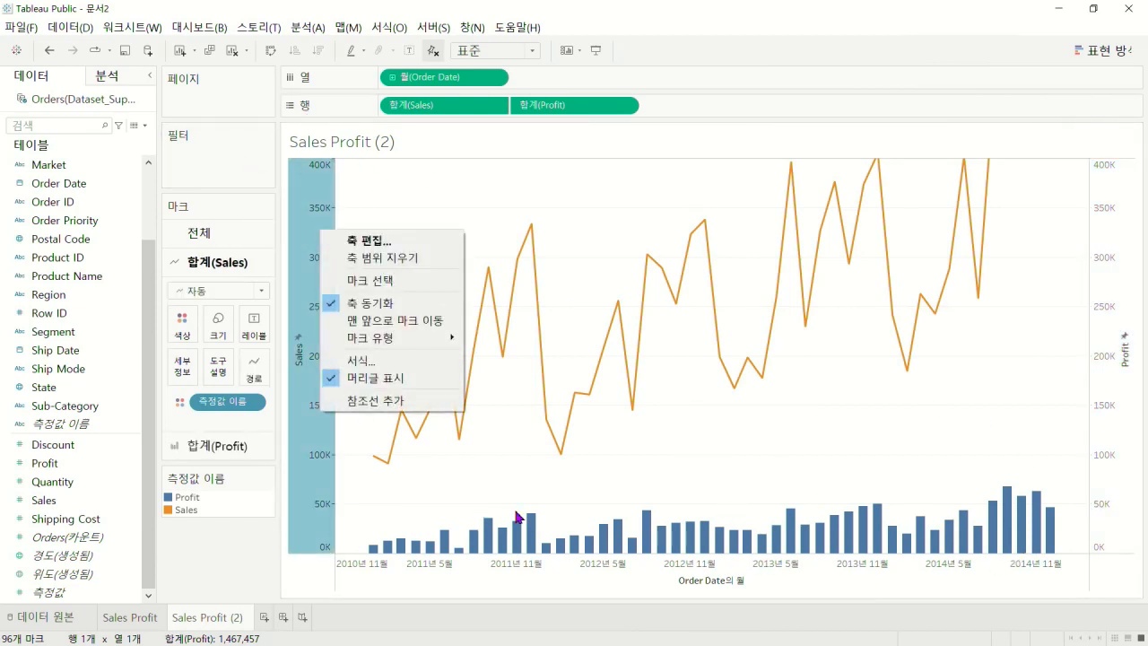
pyautogui.click(253, 566)
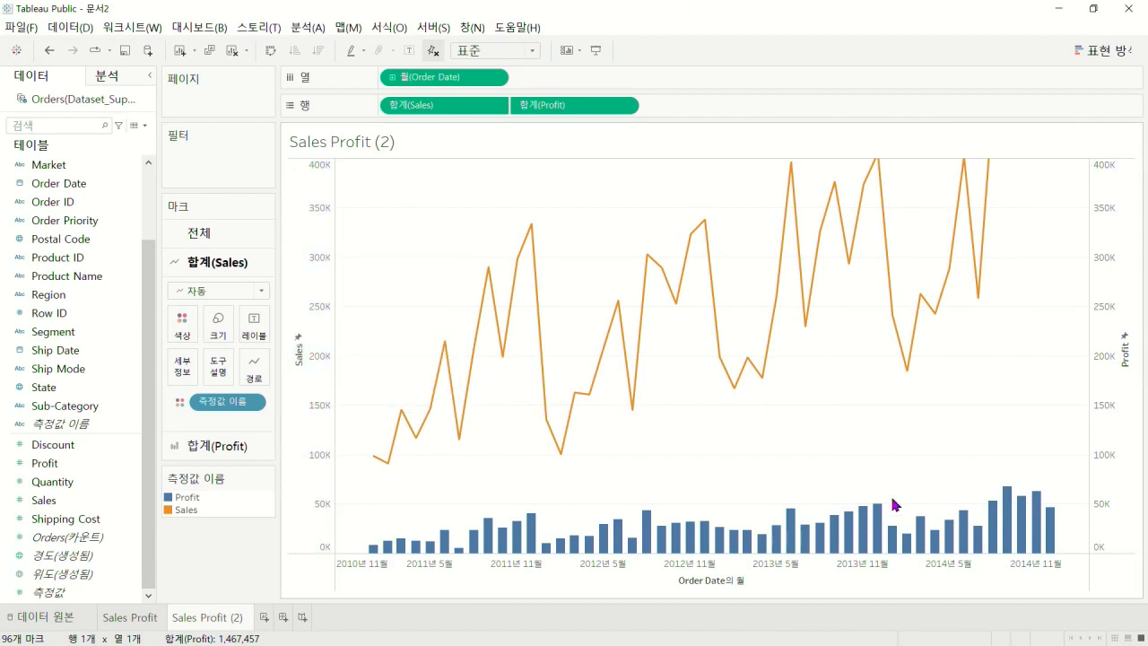
# Review the original Sales Profit worksheet and the chart types offered for it in 표현 방식
pyautogui.click(141, 619)
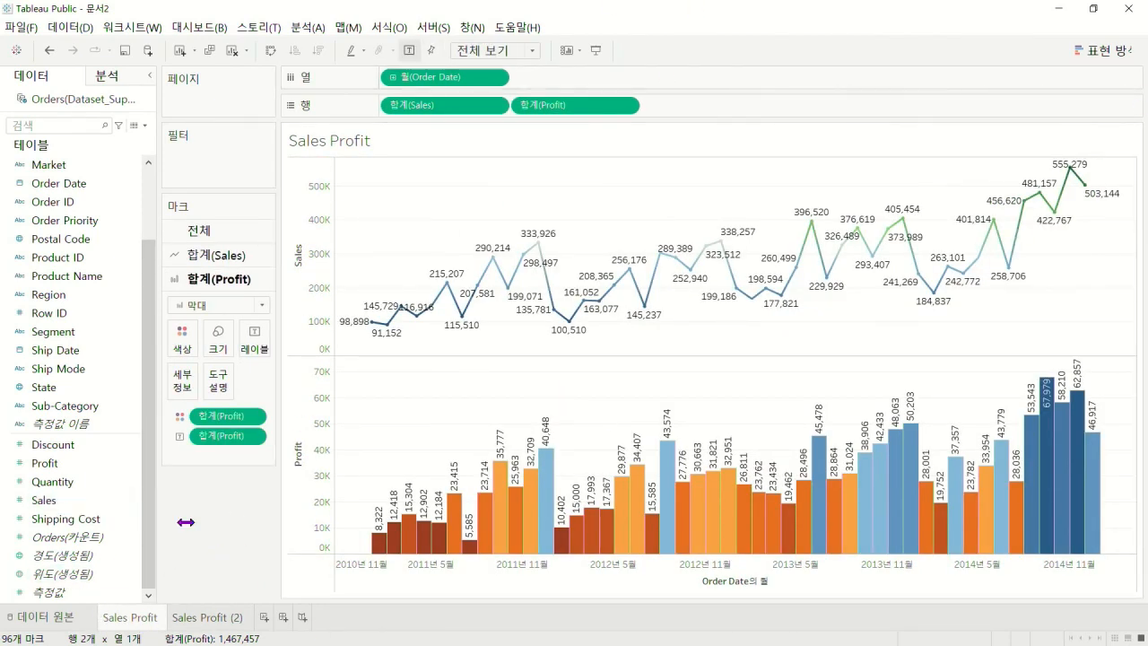
pyautogui.click(1098, 54)
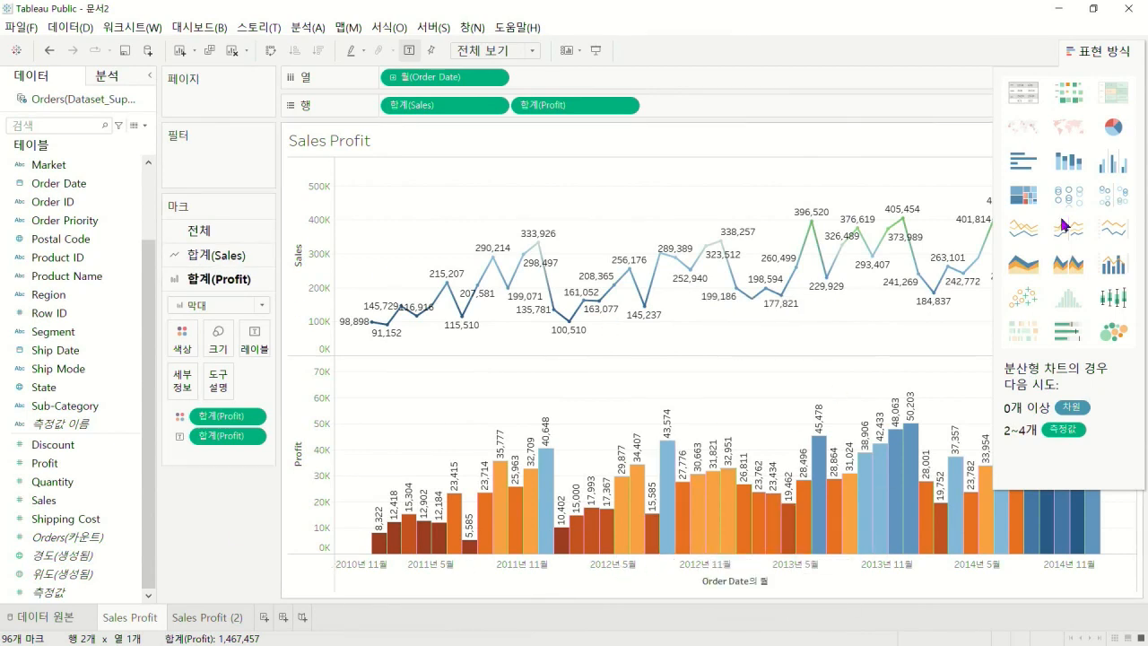
pyautogui.click(1112, 52)
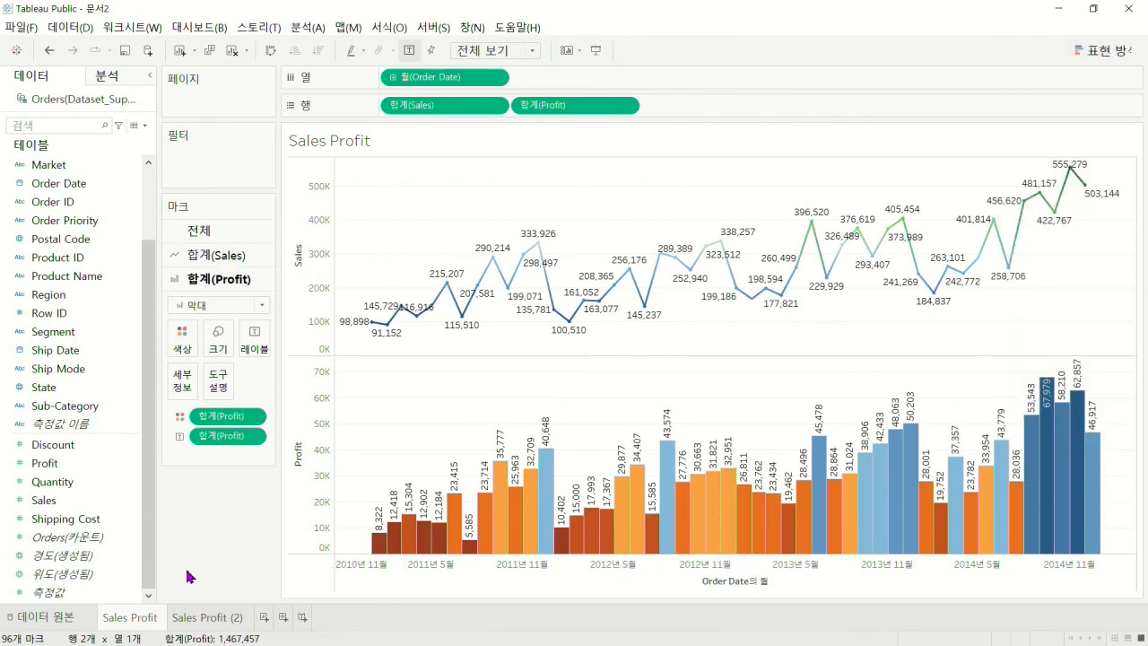
# Add a new worksheet and compare its available 표현 방식 chart types with those of the Sales Profit worksheet
pyautogui.click(265, 617)
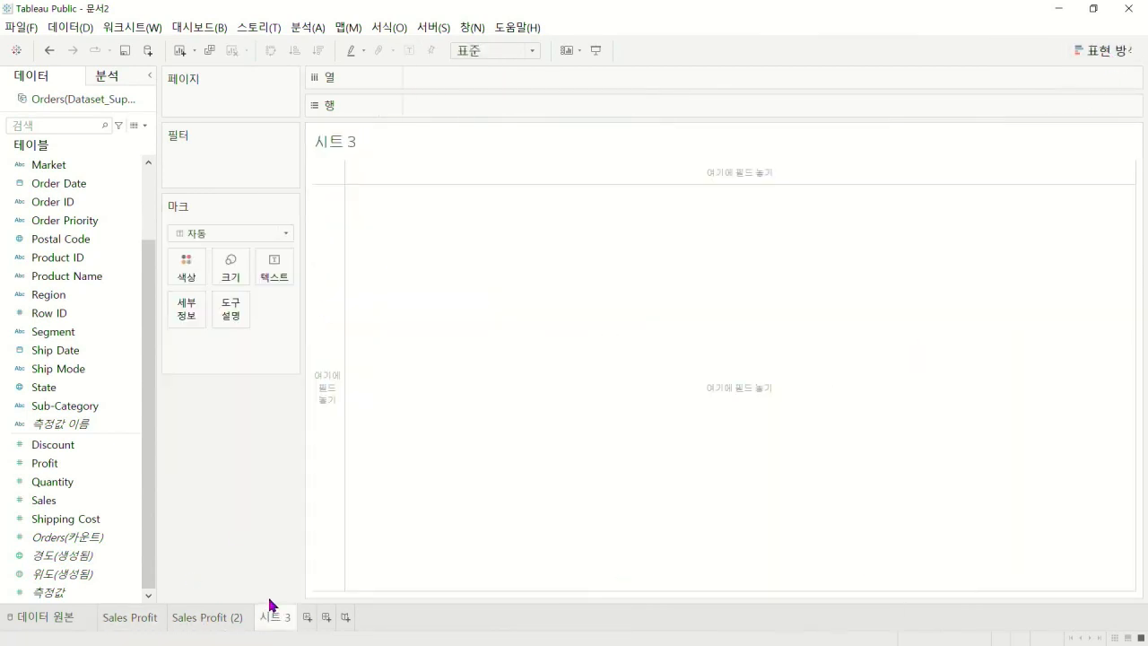
pyautogui.click(1106, 50)
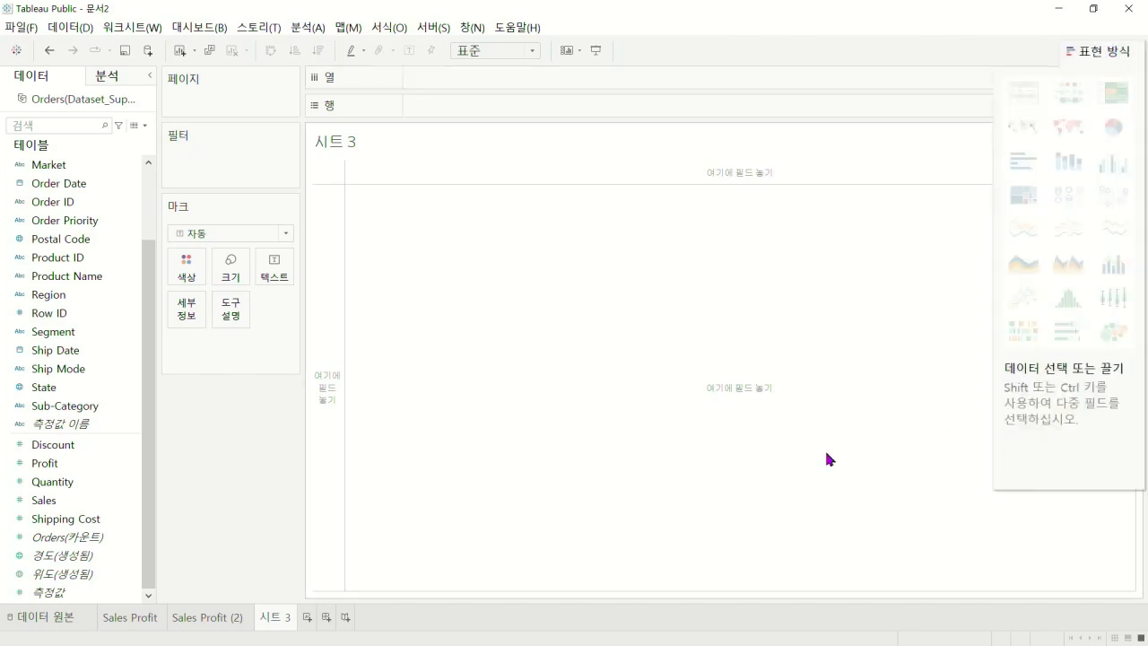
pyautogui.click(130, 619)
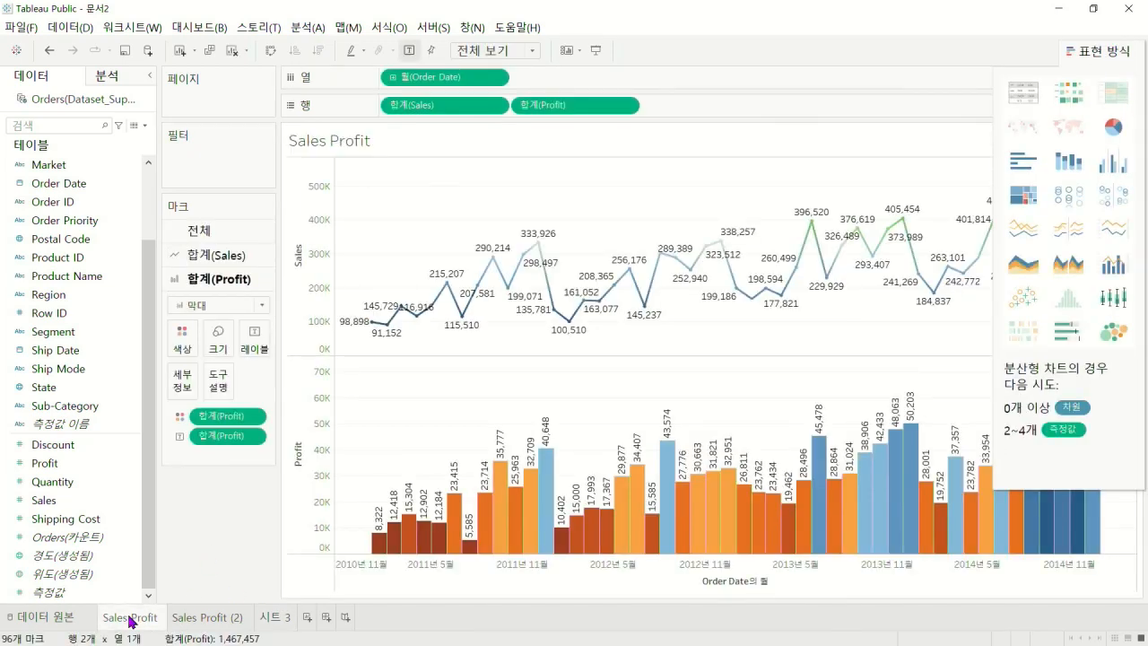
pyautogui.click(276, 618)
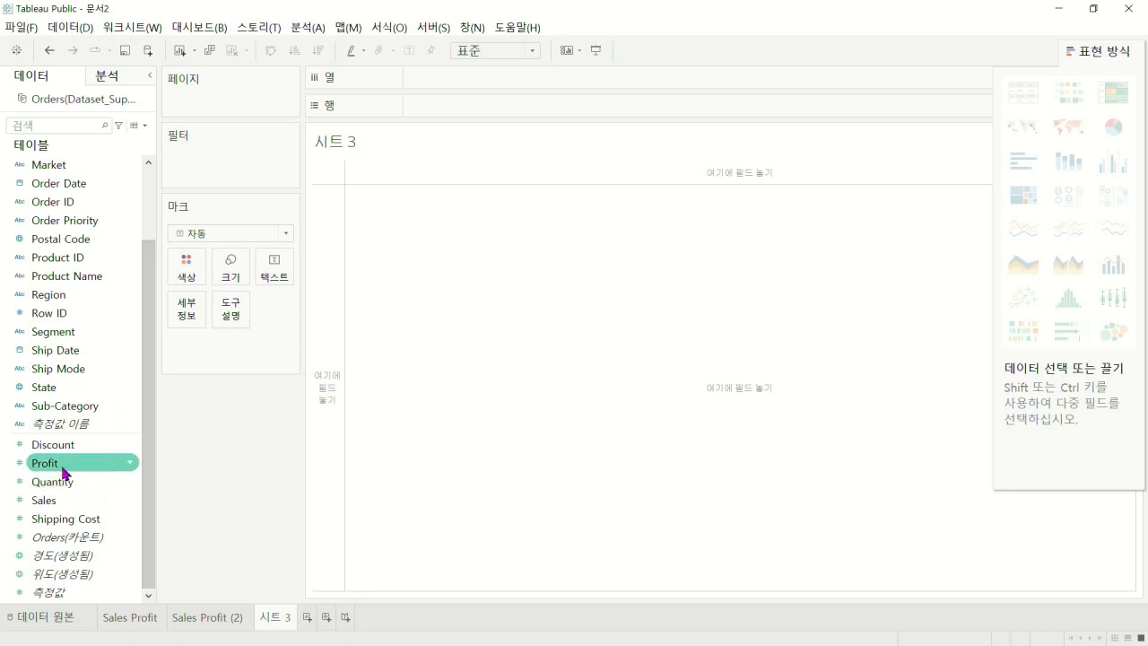
# Build a dual combination chart on 시트 3 from the Sales, Profit and Order Date fields
pyautogui.click(68, 497)
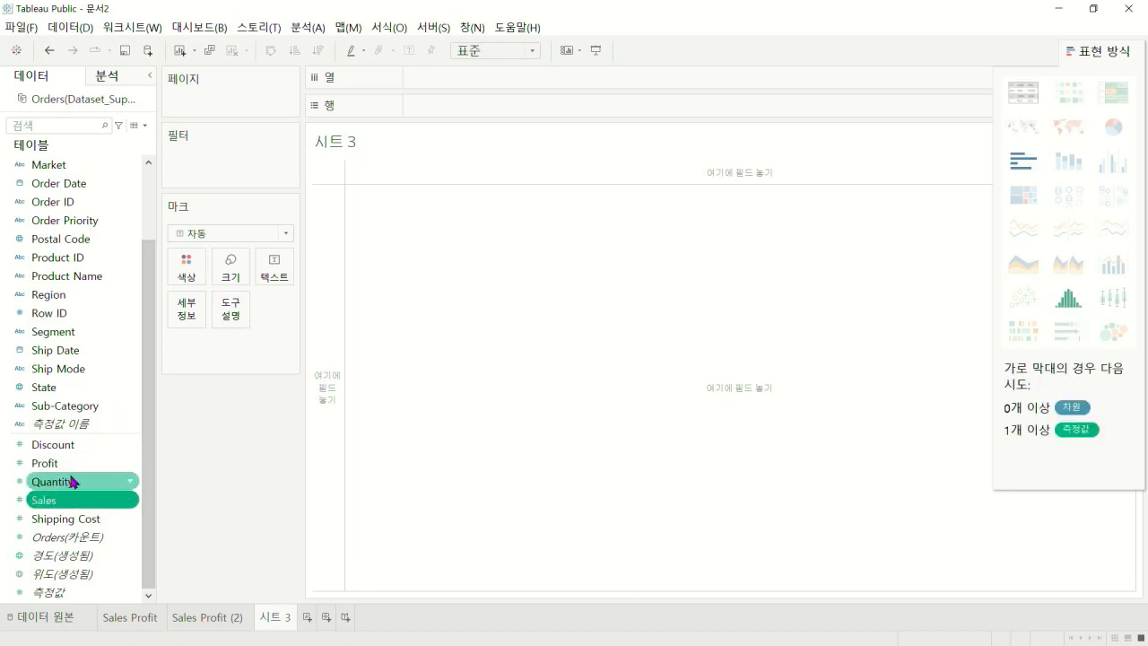
pyautogui.keyDown('ctrl'); pyautogui.click(70, 464); pyautogui.keyUp('ctrl')
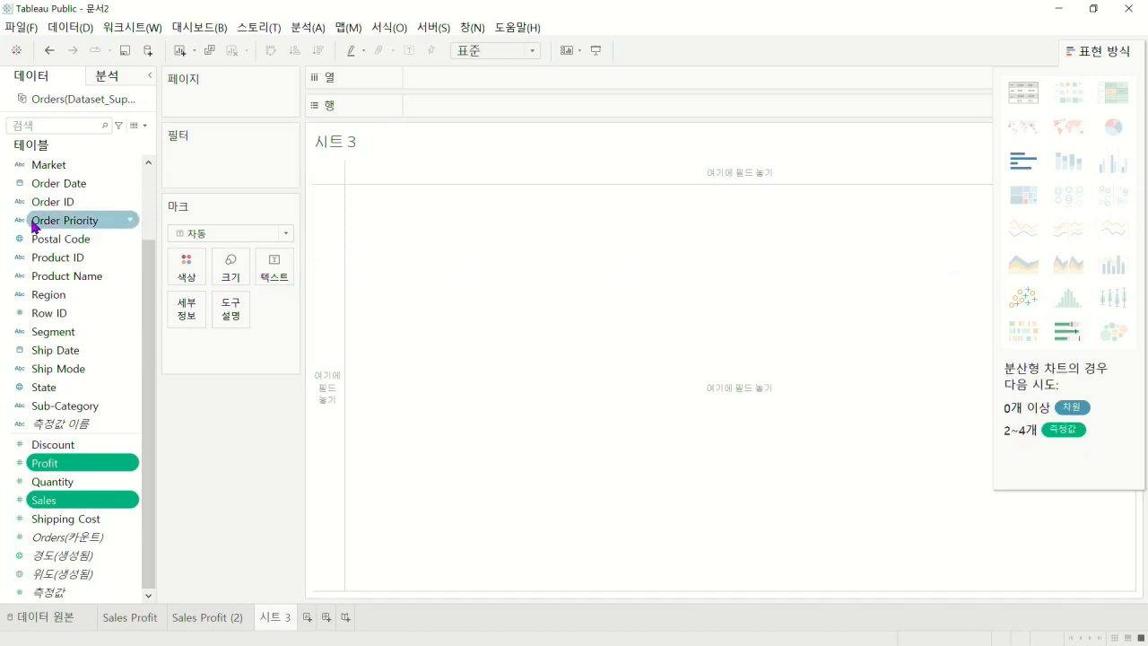
pyautogui.keyDown('ctrl'); pyautogui.click(101, 184); pyautogui.keyUp('ctrl')
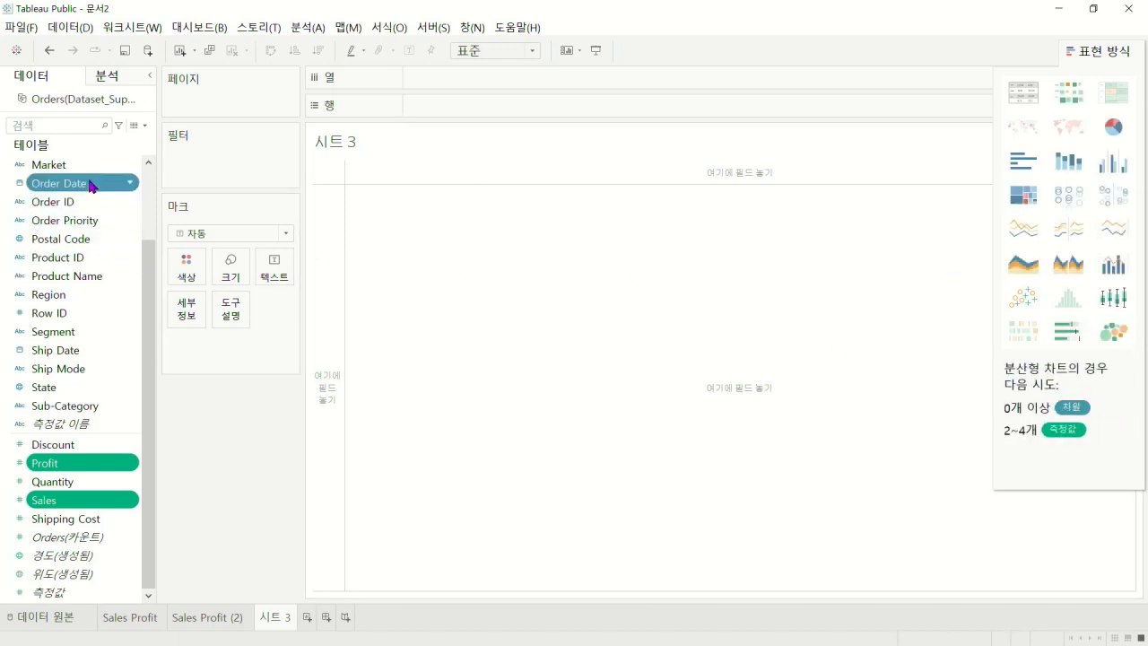
pyautogui.click(1115, 263)
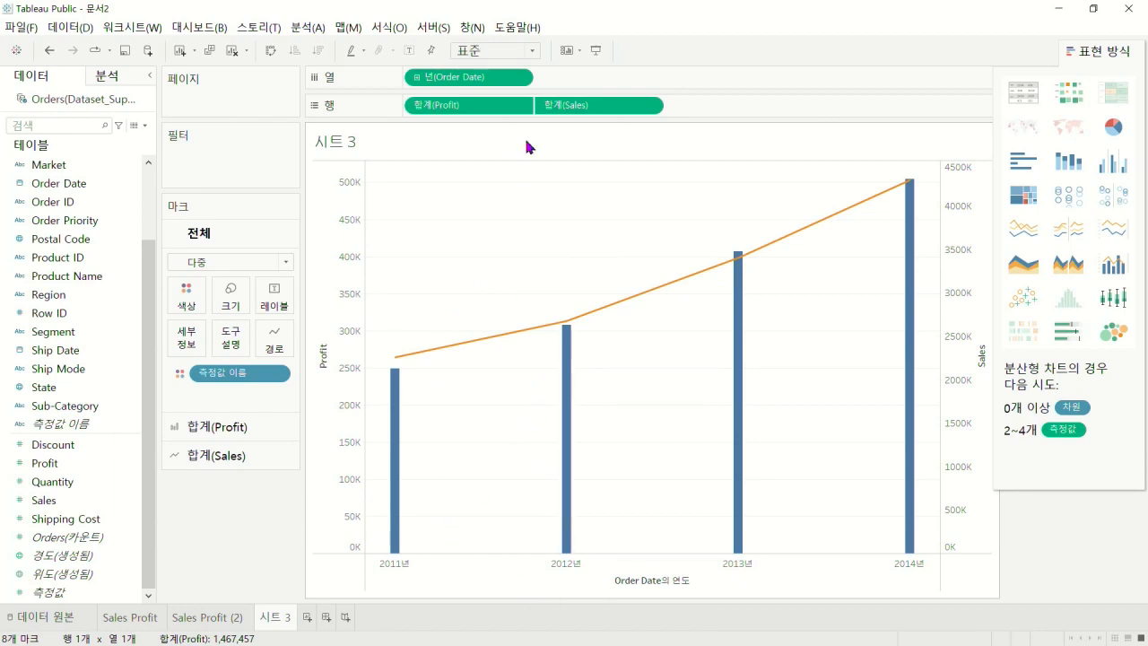
# Drill the Order Date field on 시트 3 down from year through quarter to month
pyautogui.click(416, 77)
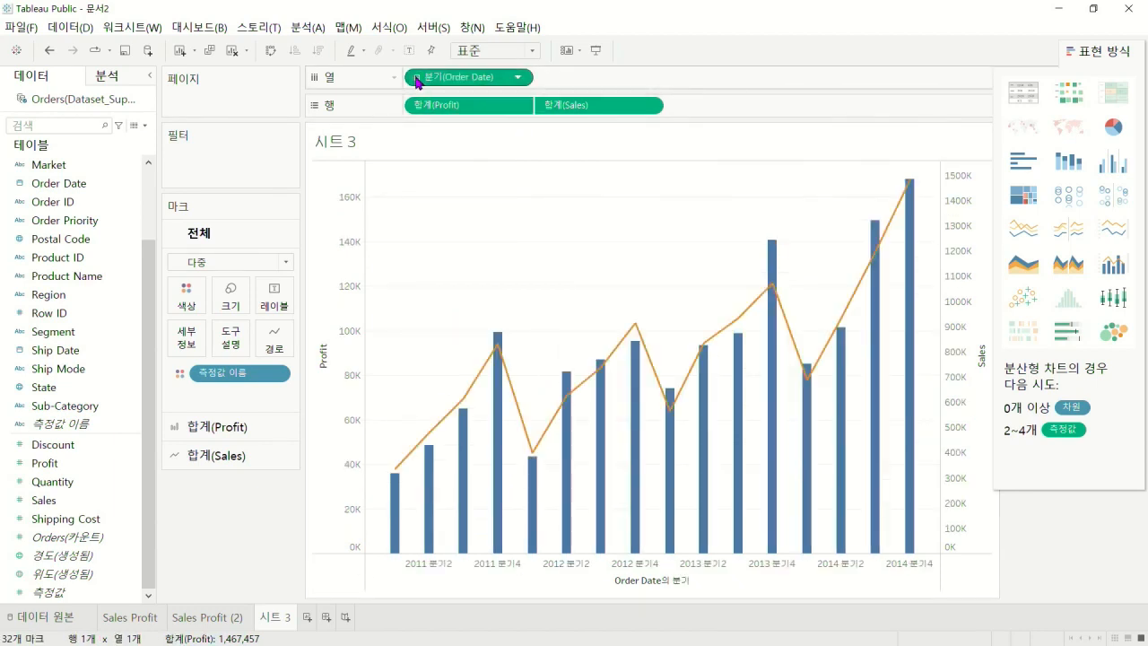
pyautogui.click(416, 77)
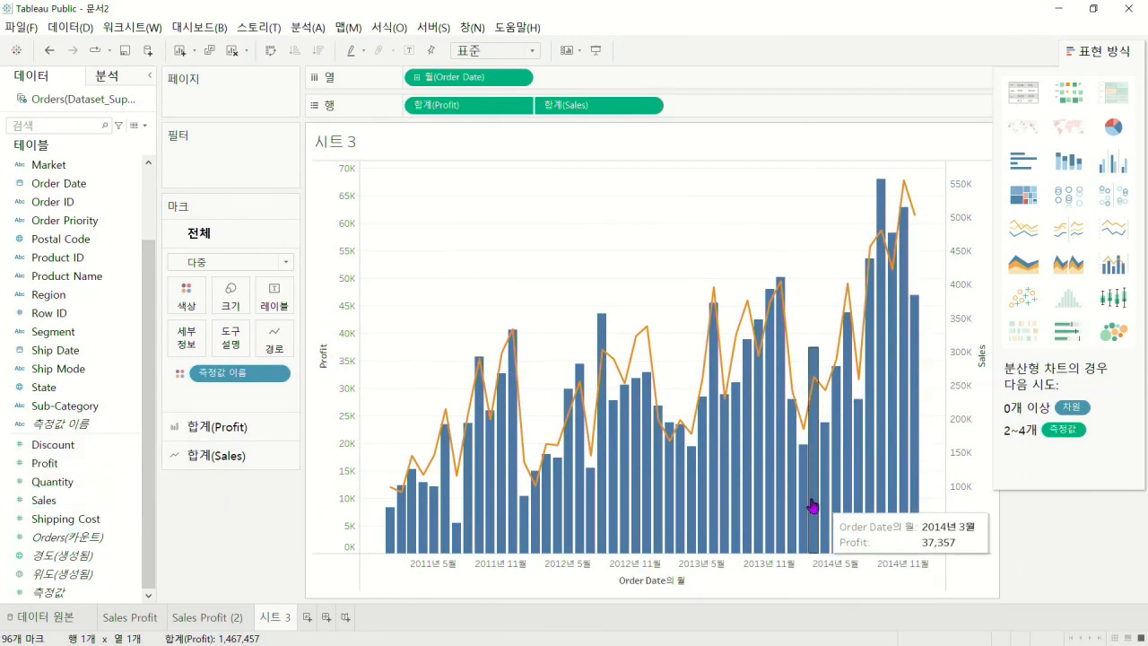
# Hide 표현 방식 on the Sales Profit worksheet and combine Profit with Sales as a dual axis (이중 축)
pyautogui.click(135, 617)
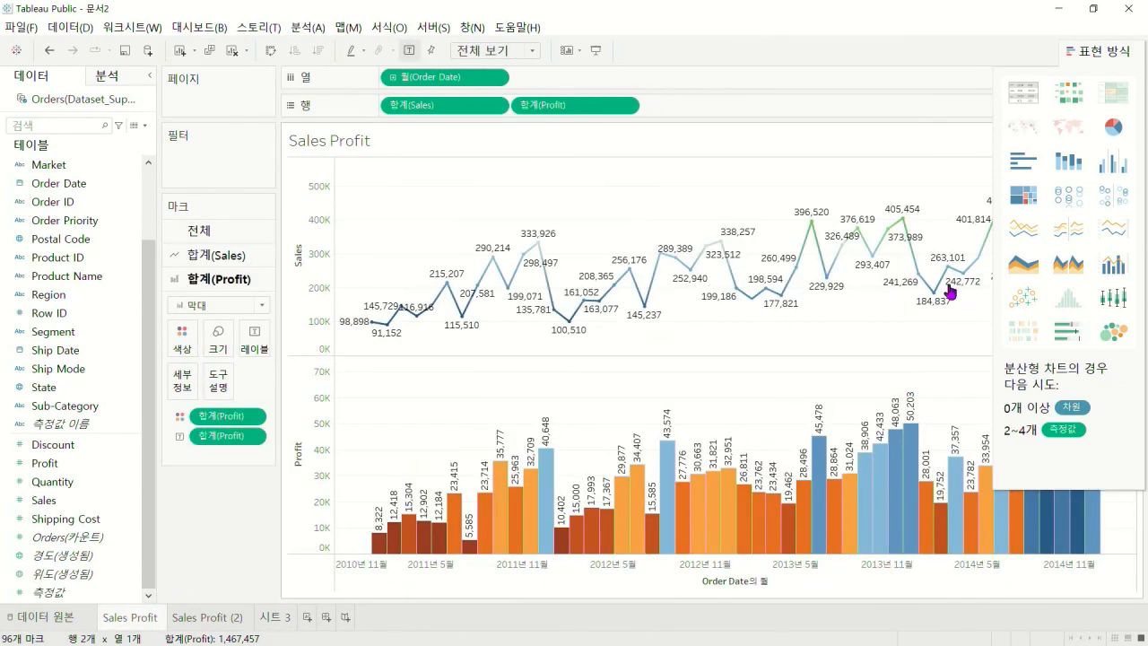
pyautogui.click(1116, 51)
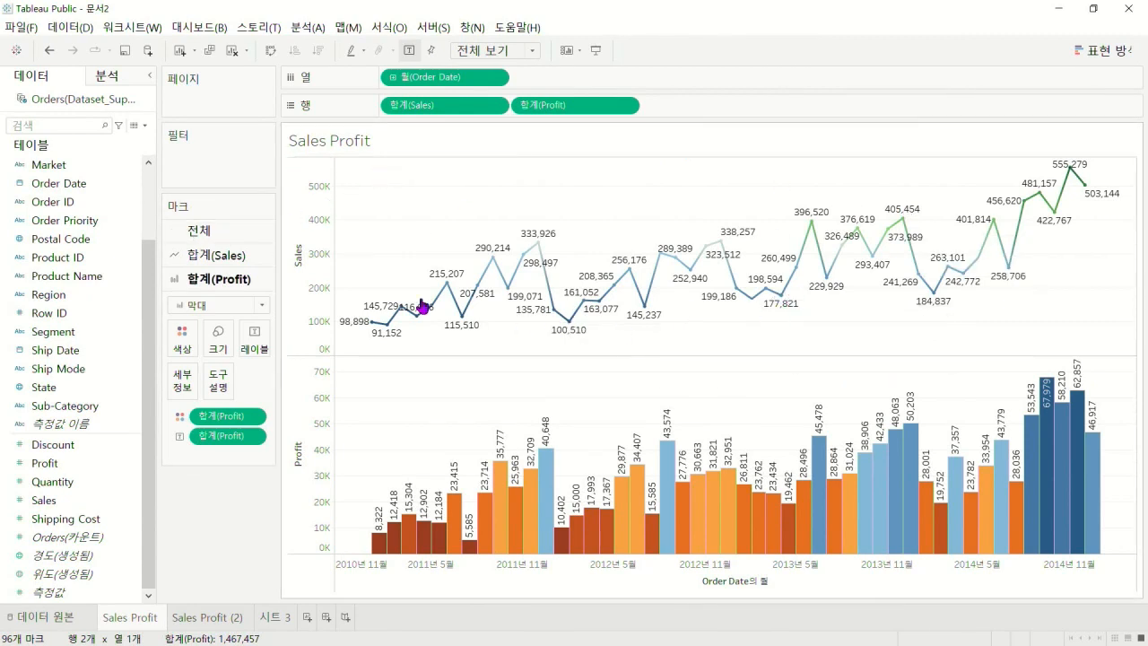
pyautogui.moveTo(528, 259)
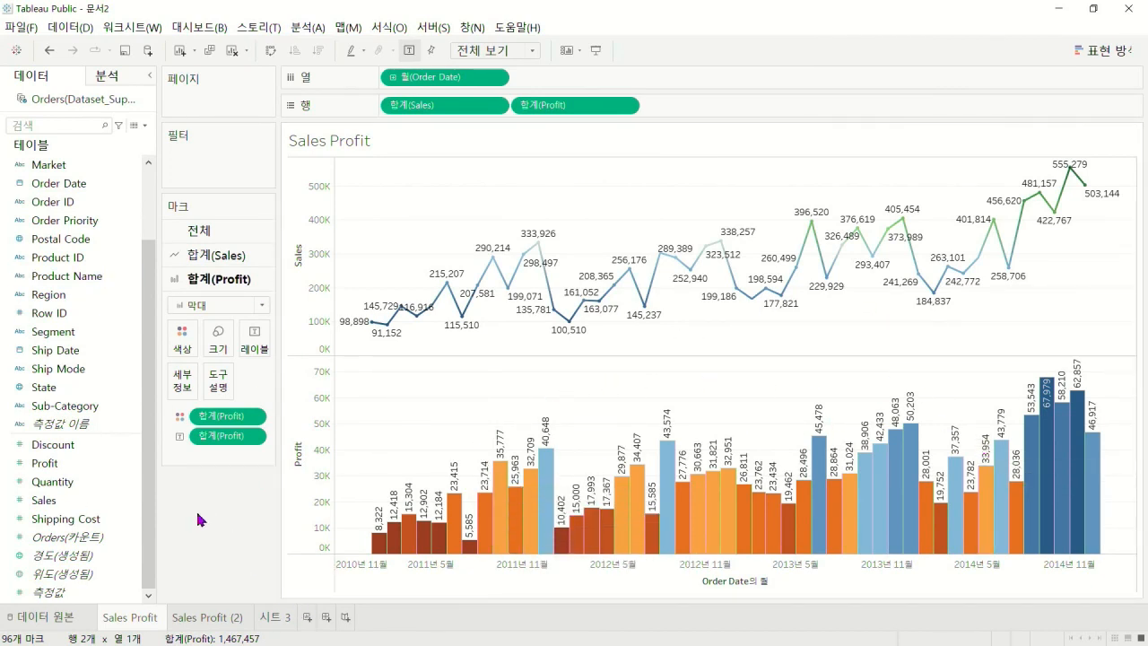
pyautogui.click(624, 106)
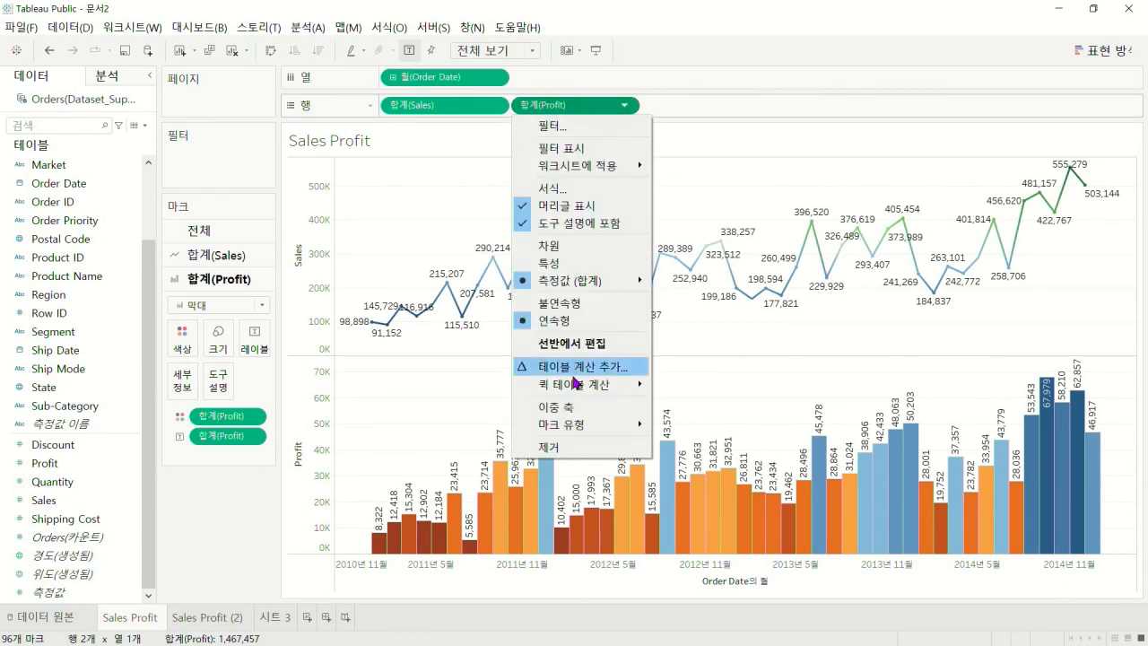
pyautogui.click(574, 412)
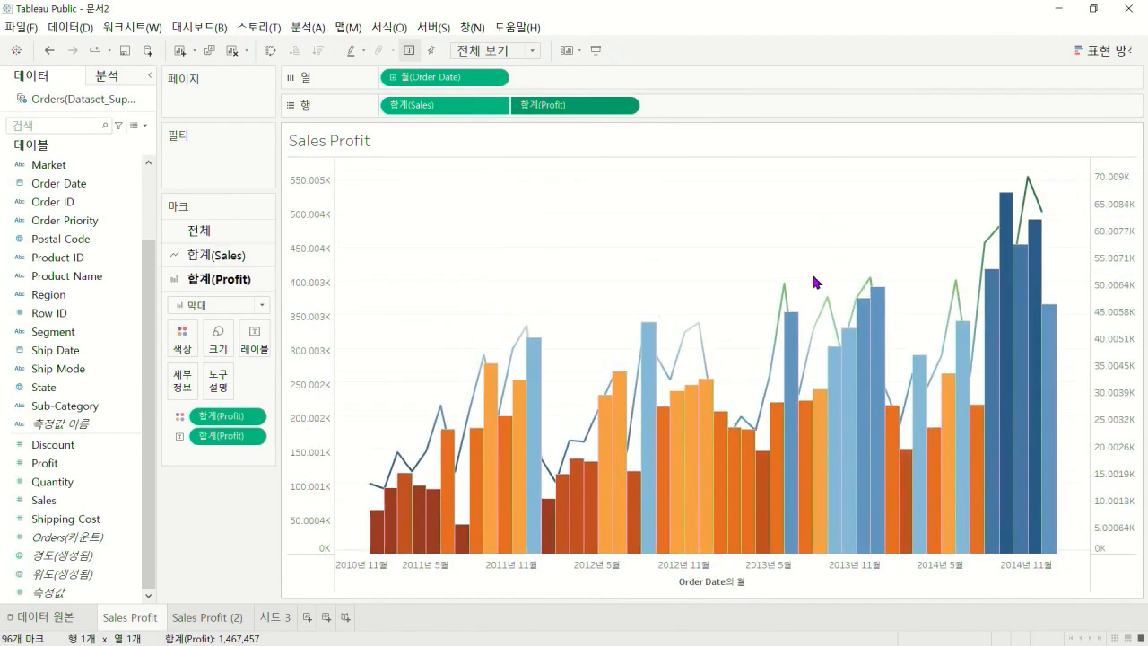
# Remove the label fields from both the Sales and Profit marks on the Sales Profit worksheet
pyautogui.click(227, 256)
pyautogui.moveTo(225, 411); pyautogui.dragTo(218, 491)
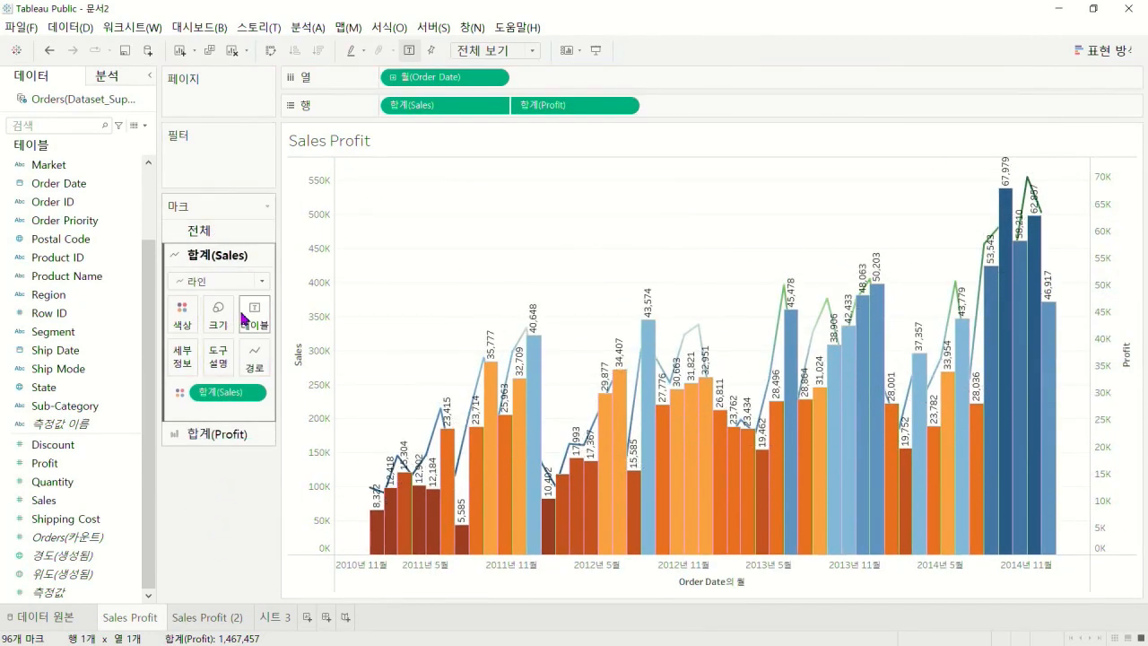
pyautogui.click(224, 437)
pyautogui.moveTo(227, 440); pyautogui.dragTo(538, 269)
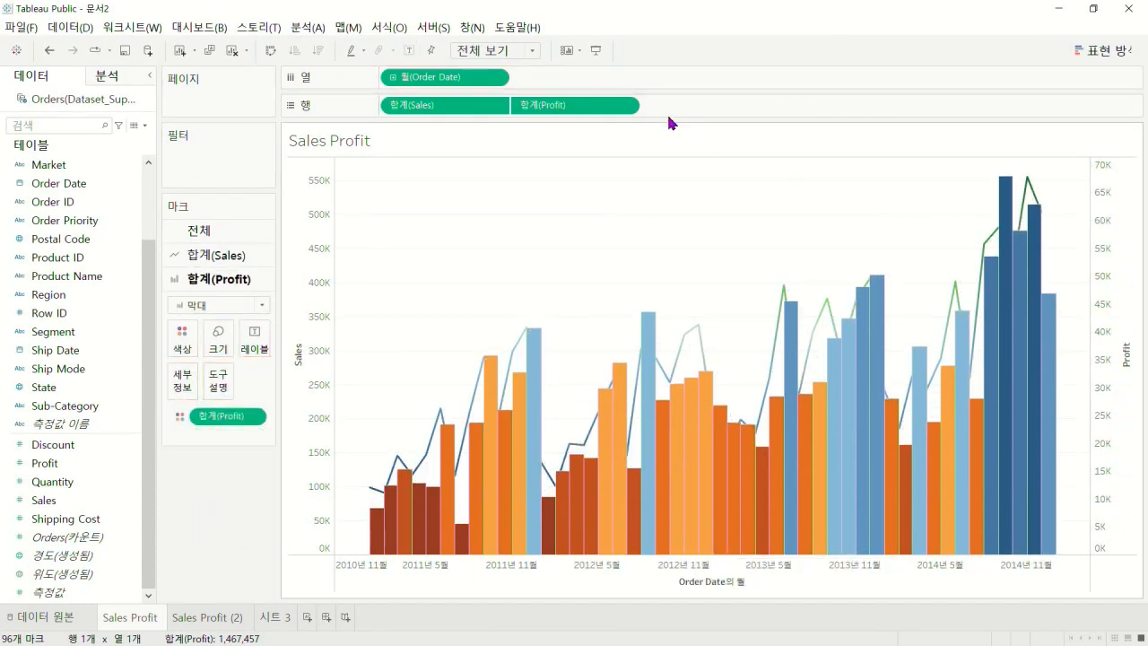
# Try synchronizing the Sales and Profit axes (축 동기화) and showing the mark labels, undoing each change
pyautogui.click(623, 107)
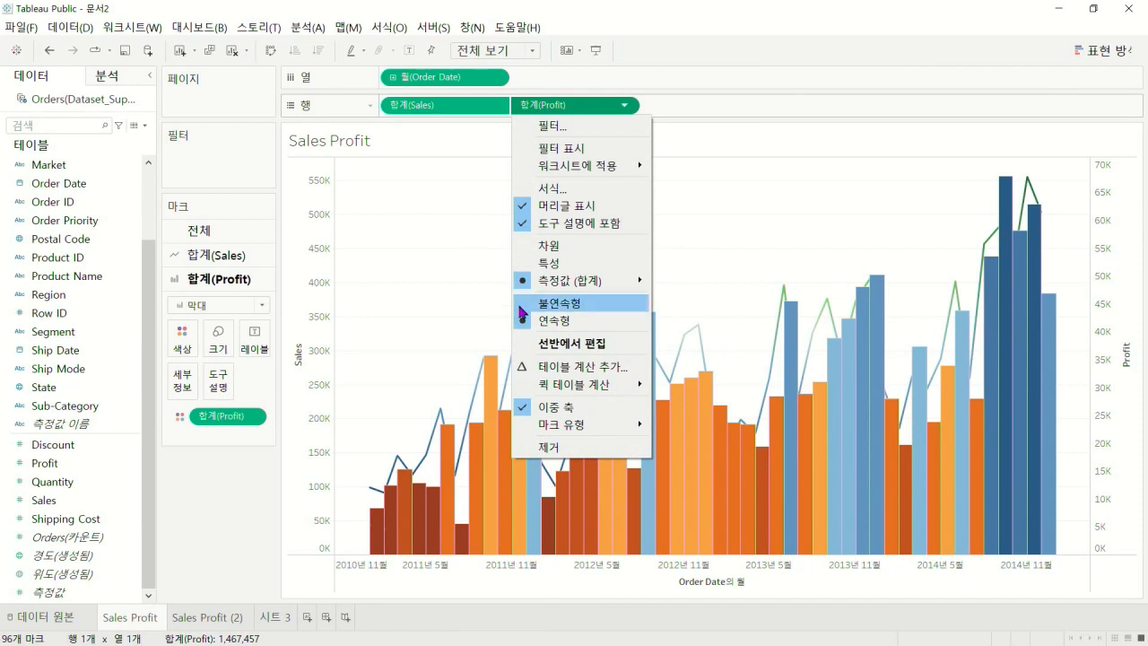
pyautogui.click(498, 109)
pyautogui.click(496, 107)
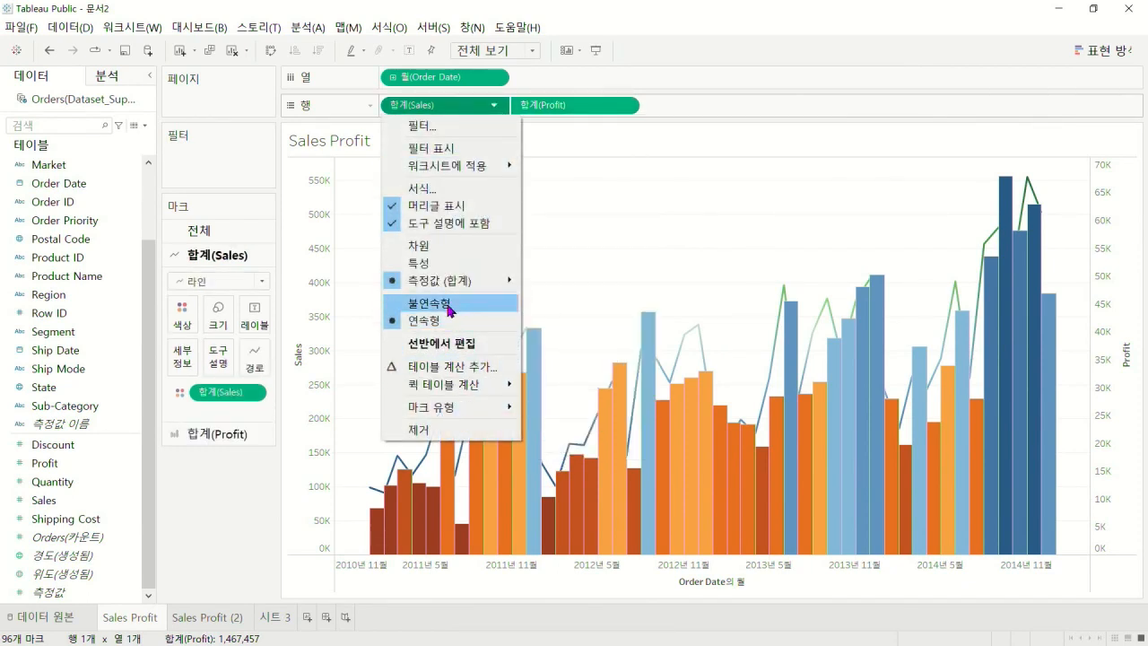
pyautogui.click(300, 353)
pyautogui.rightClick(301, 352)
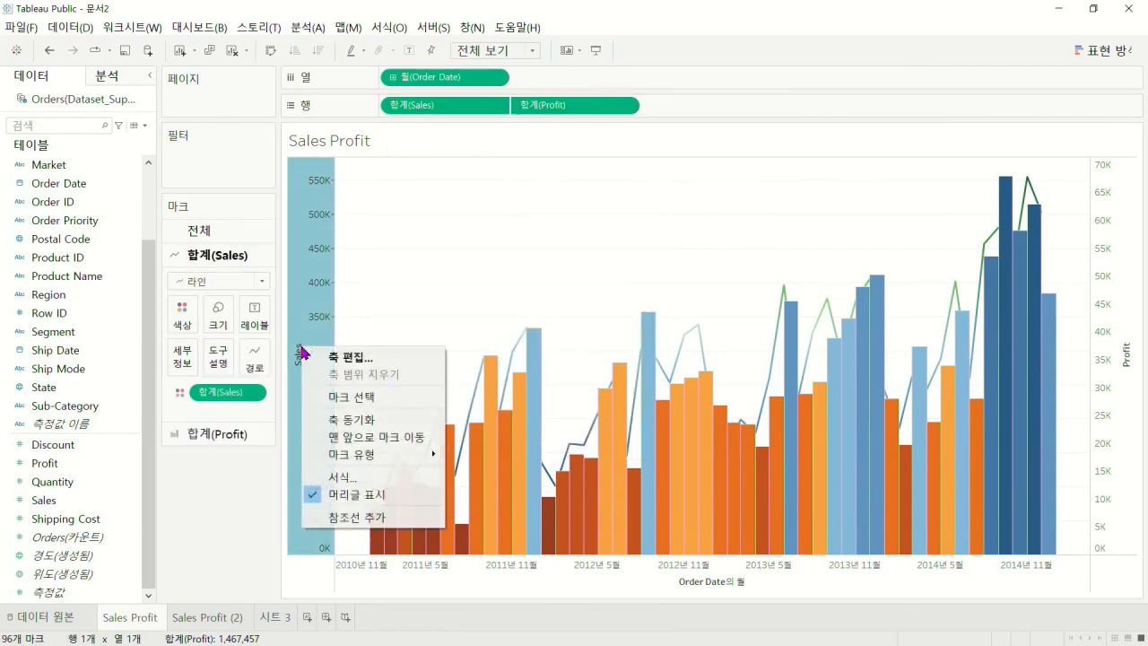
pyautogui.click(346, 419)
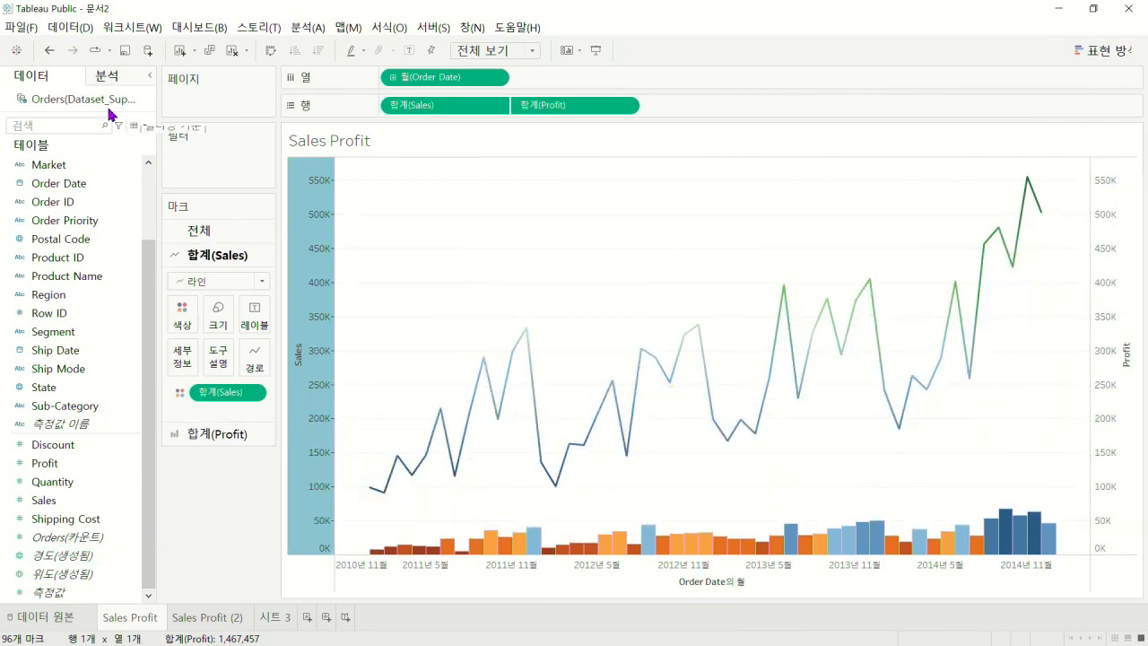
pyautogui.click(49, 50)
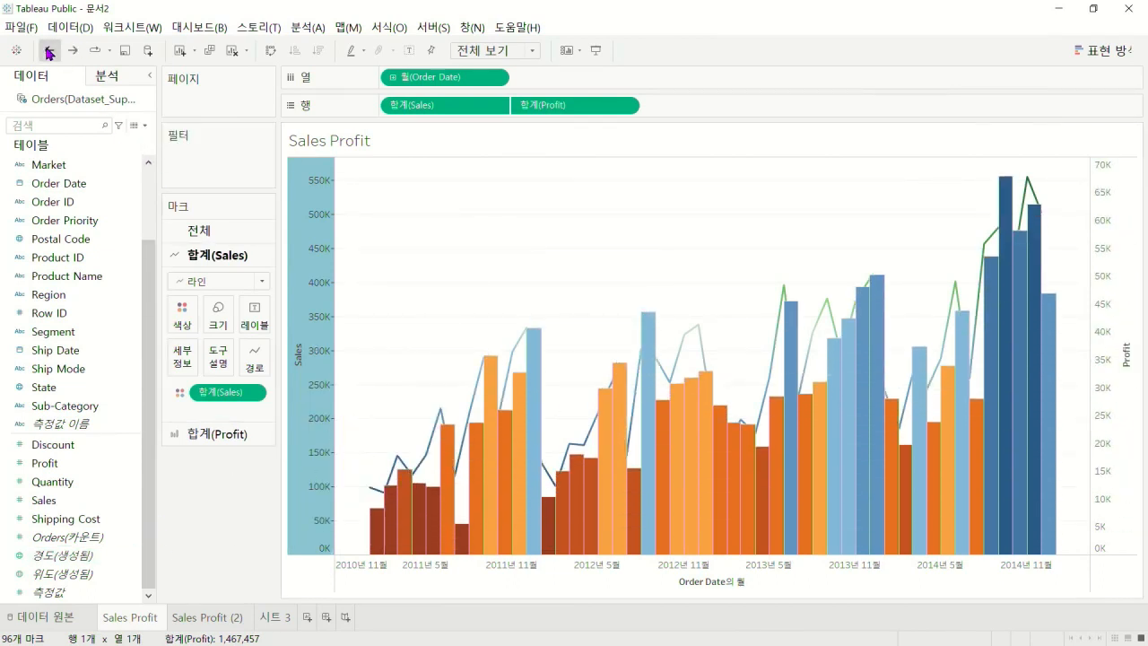
pyautogui.click(409, 51)
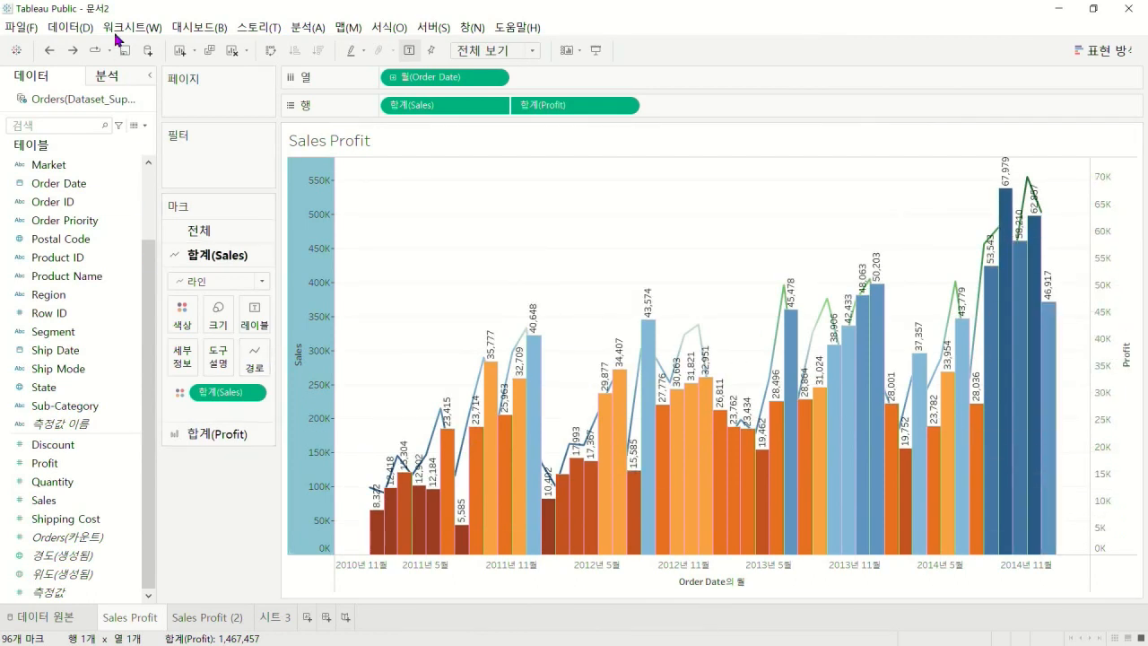
pyautogui.click(49, 51)
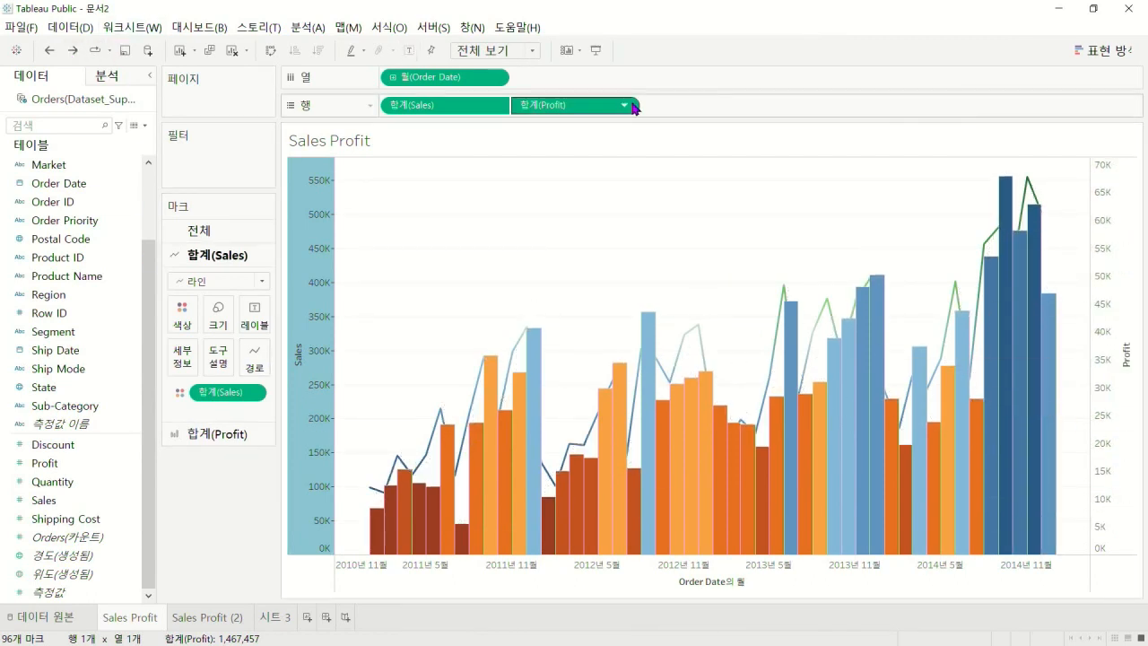
# Turn the Profit field's dual axis (이중 축) off and back on to compare the two layouts
pyautogui.click(624, 106)
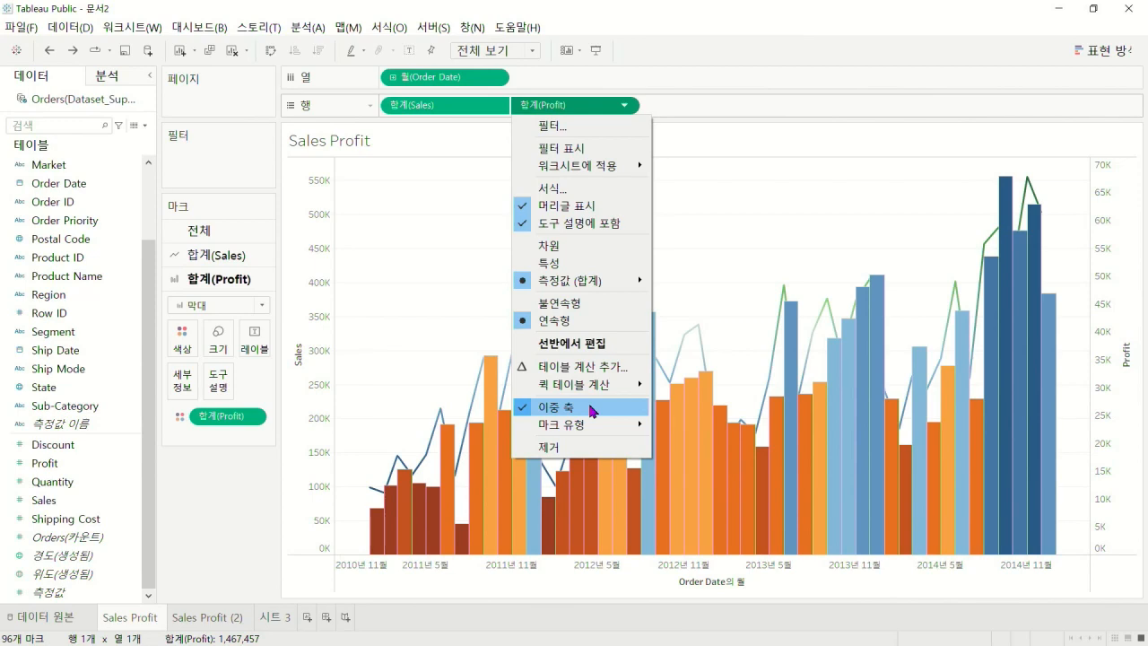
pyautogui.click(591, 408)
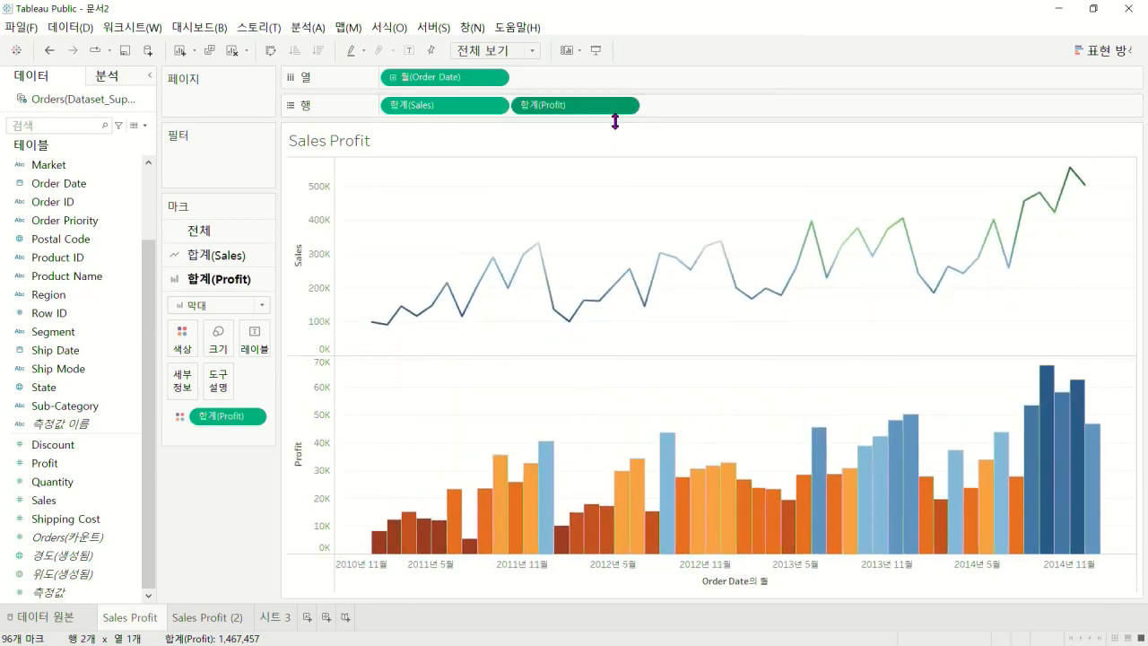
pyautogui.click(624, 106)
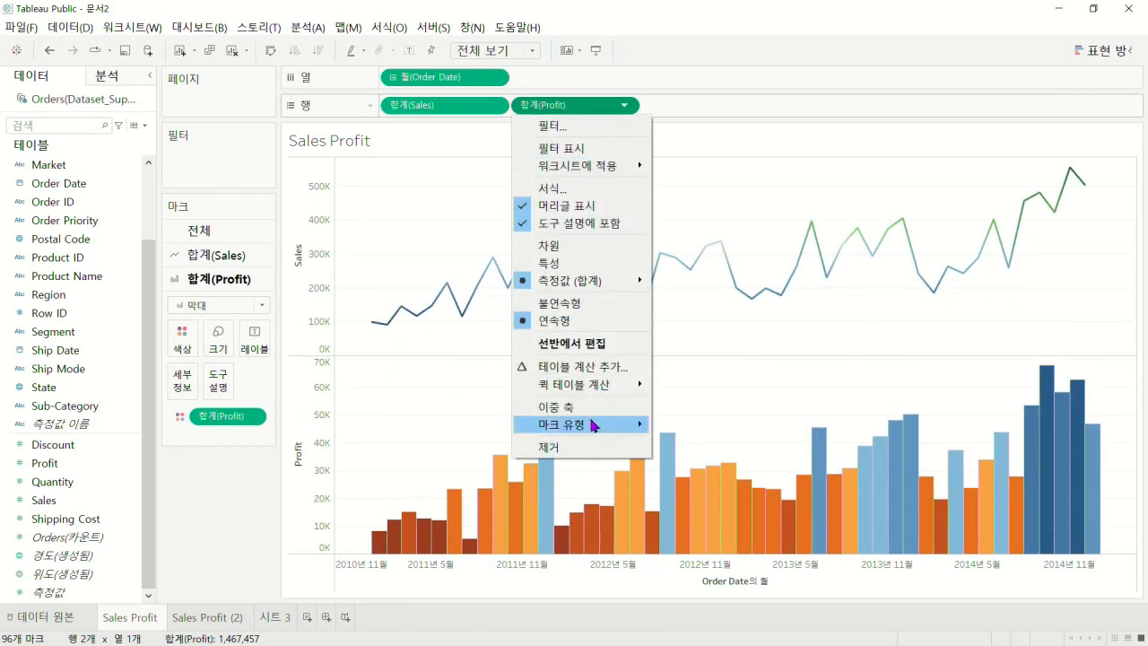
pyautogui.click(588, 407)
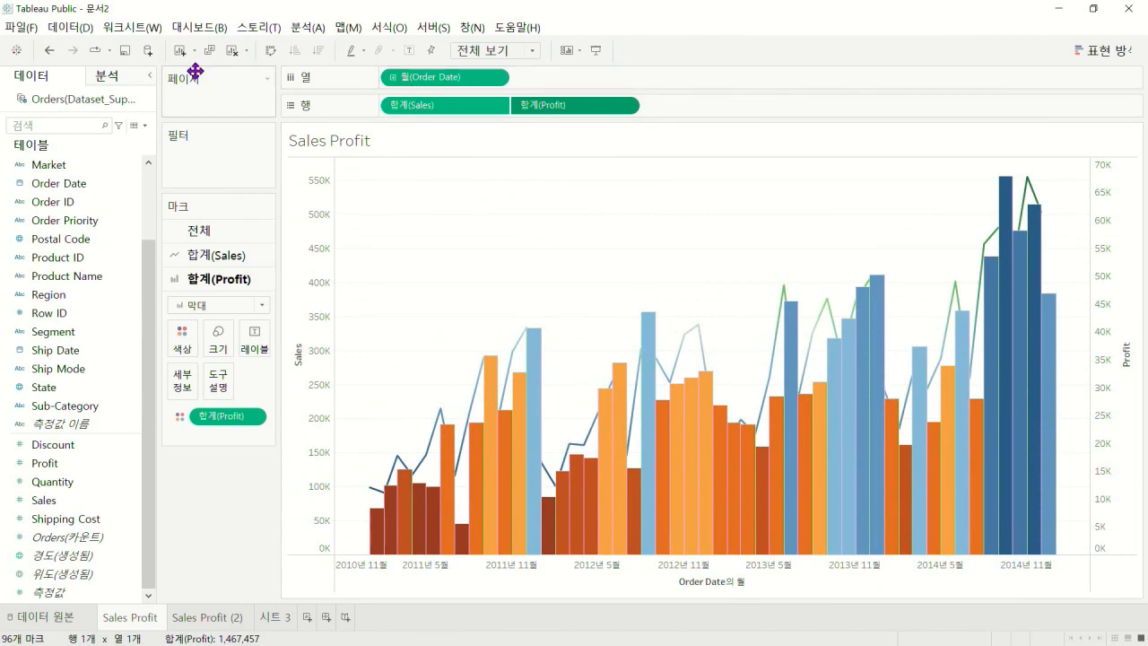
# Separate the Profit chart from the Sales chart by turning off the Profit field's dual axis (이중 축)
pyautogui.moveTo(641, 334)
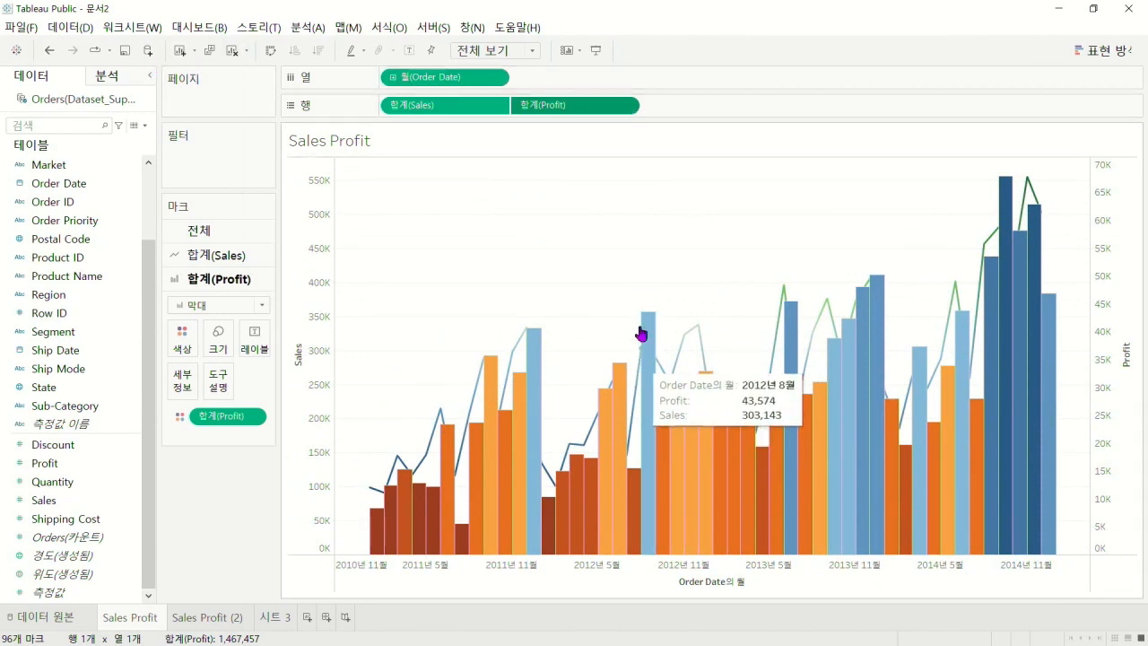
pyautogui.click(625, 108)
pyautogui.click(581, 407)
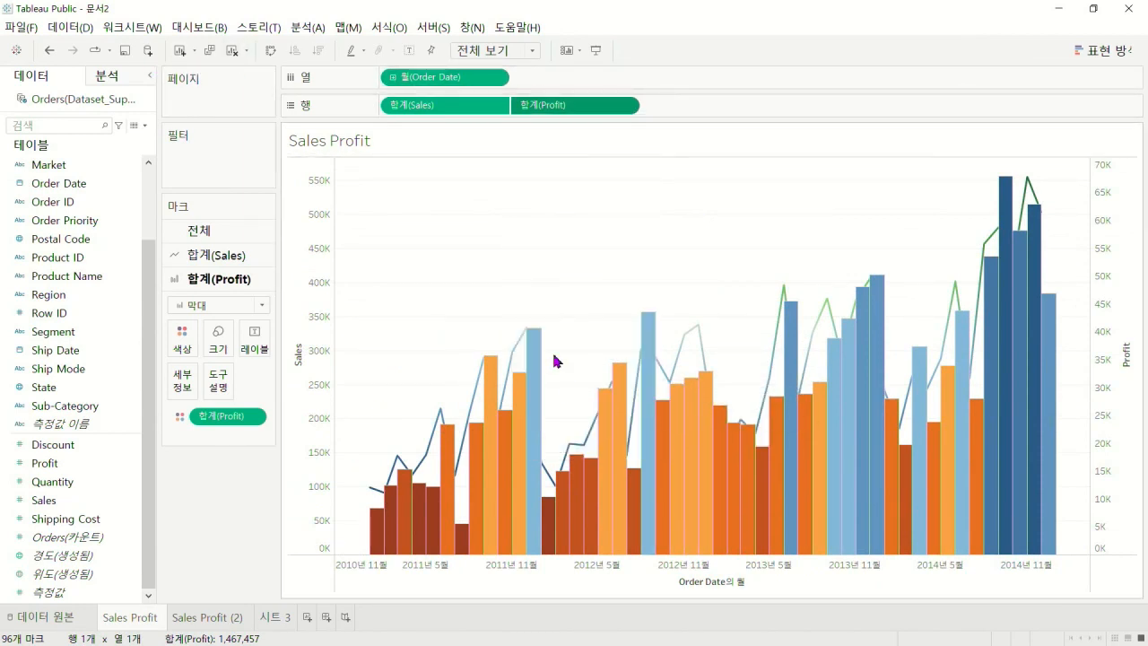
# Try the Sales and Profit dual-axis chart with rows and columns swapped, and revert both changes
pyautogui.click(270, 50)
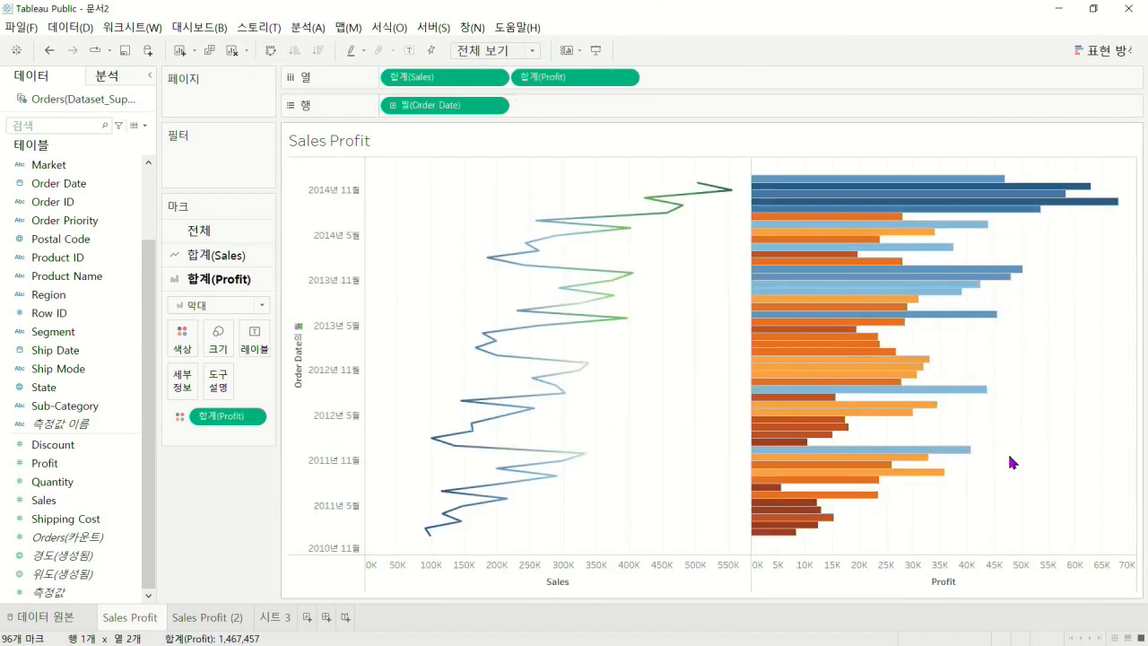
pyautogui.moveTo(981, 199)
pyautogui.click(629, 78)
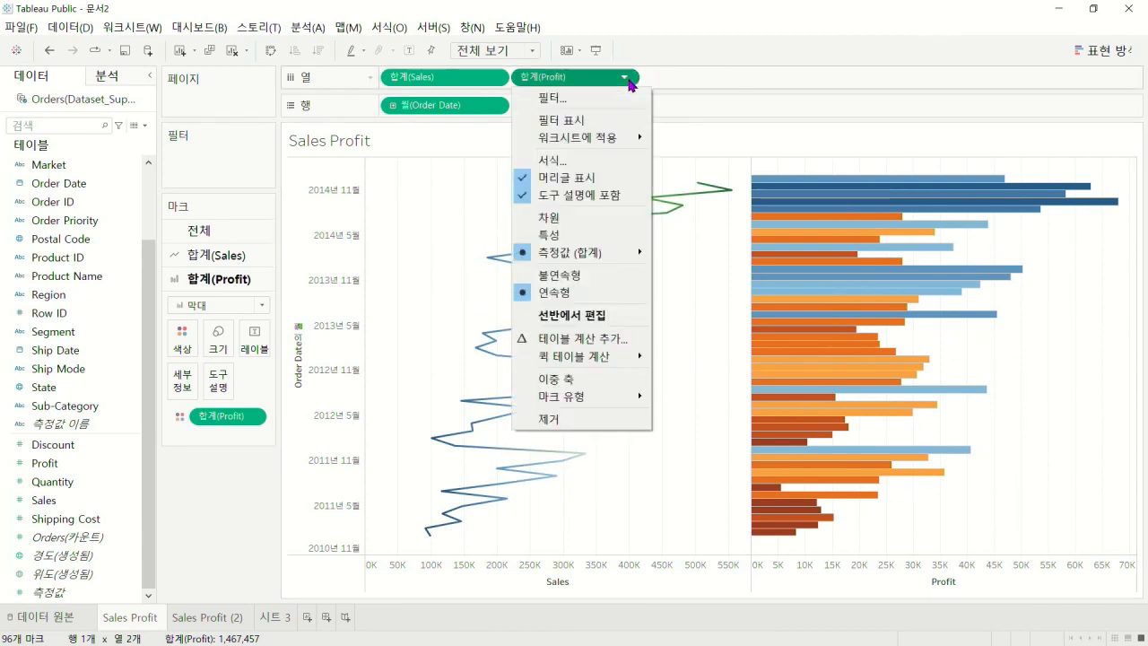
pyautogui.click(585, 377)
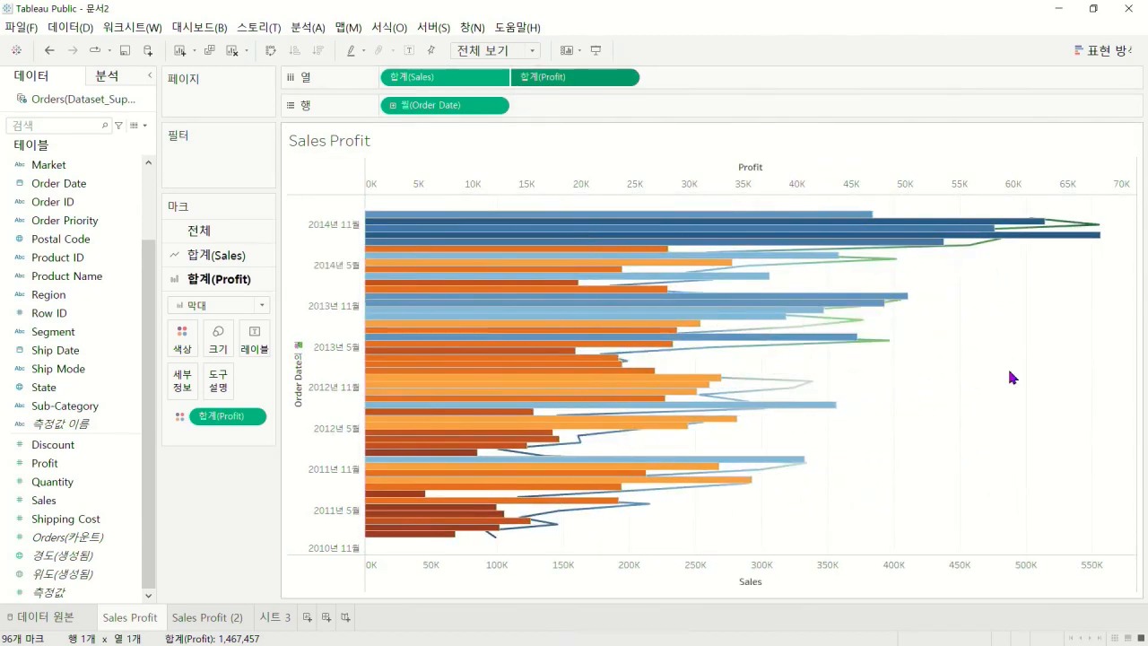
pyautogui.click(622, 78)
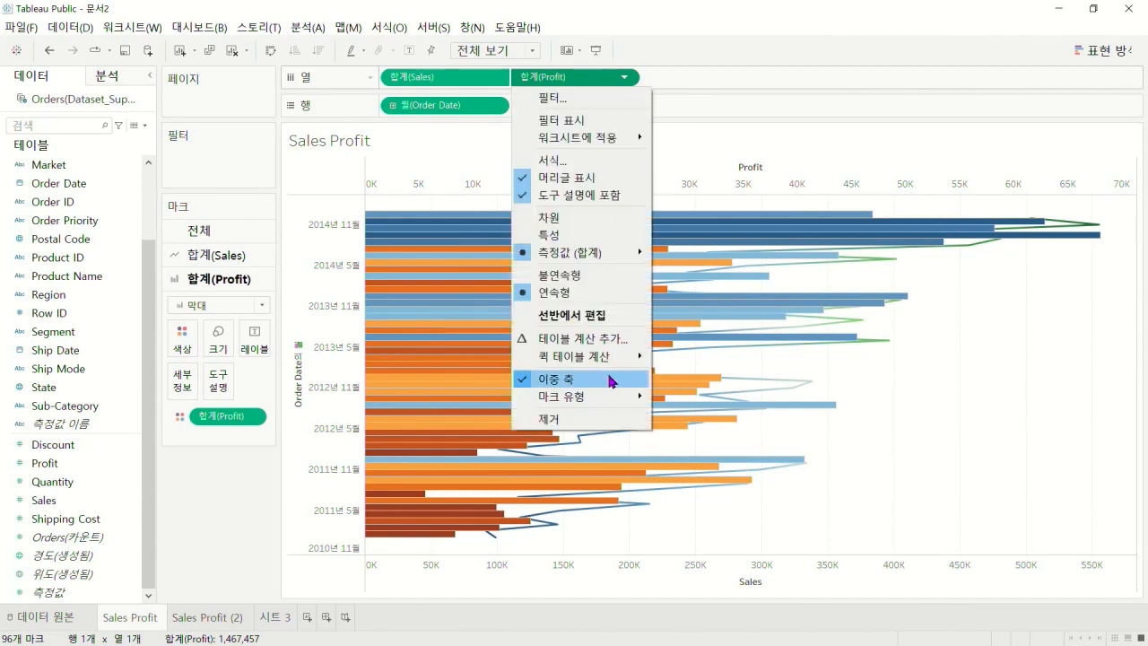
pyautogui.click(610, 381)
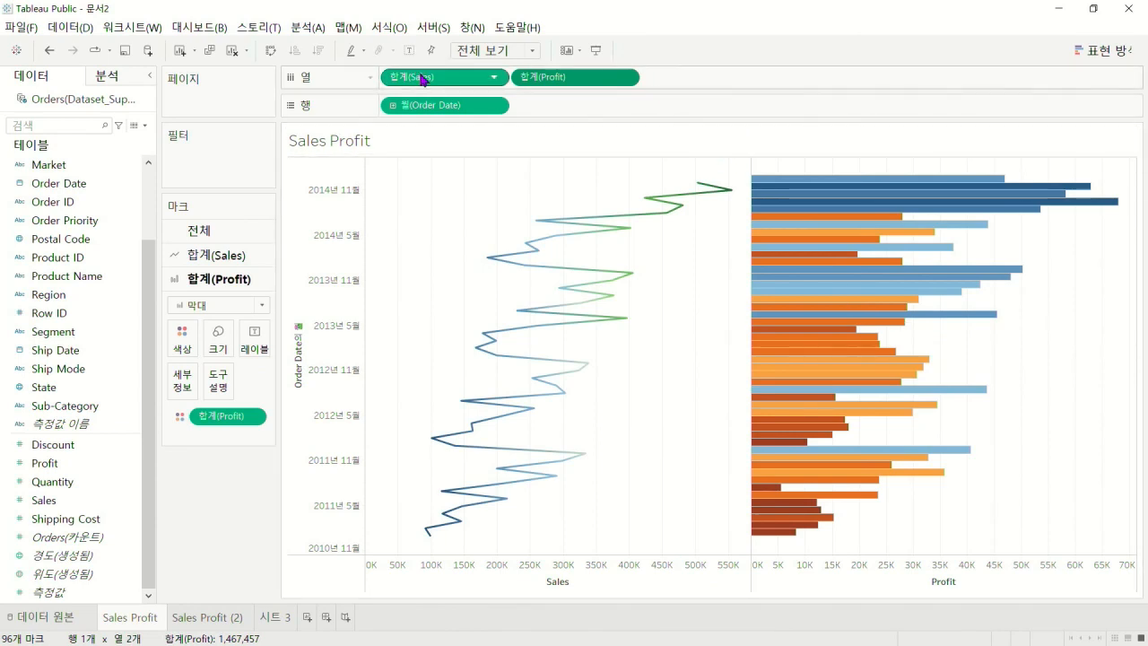
pyautogui.click(270, 49)
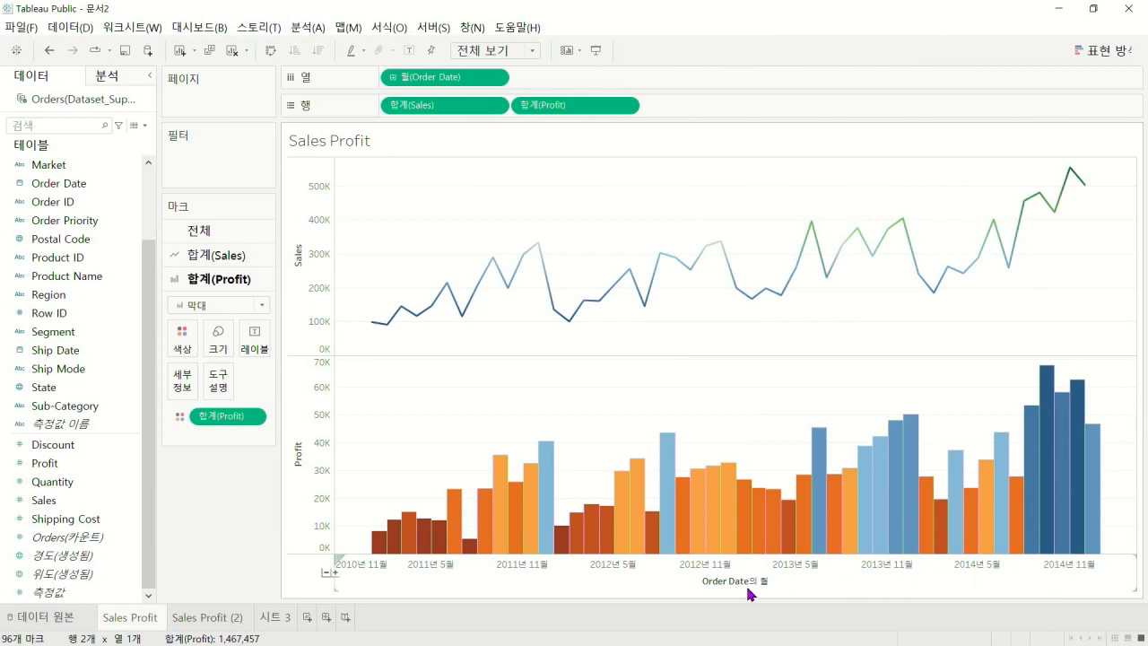
# Check the Sales Profit (2) worksheet and move the 측정값 이름 legend on 시트 3 below the marks card
pyautogui.click(215, 621)
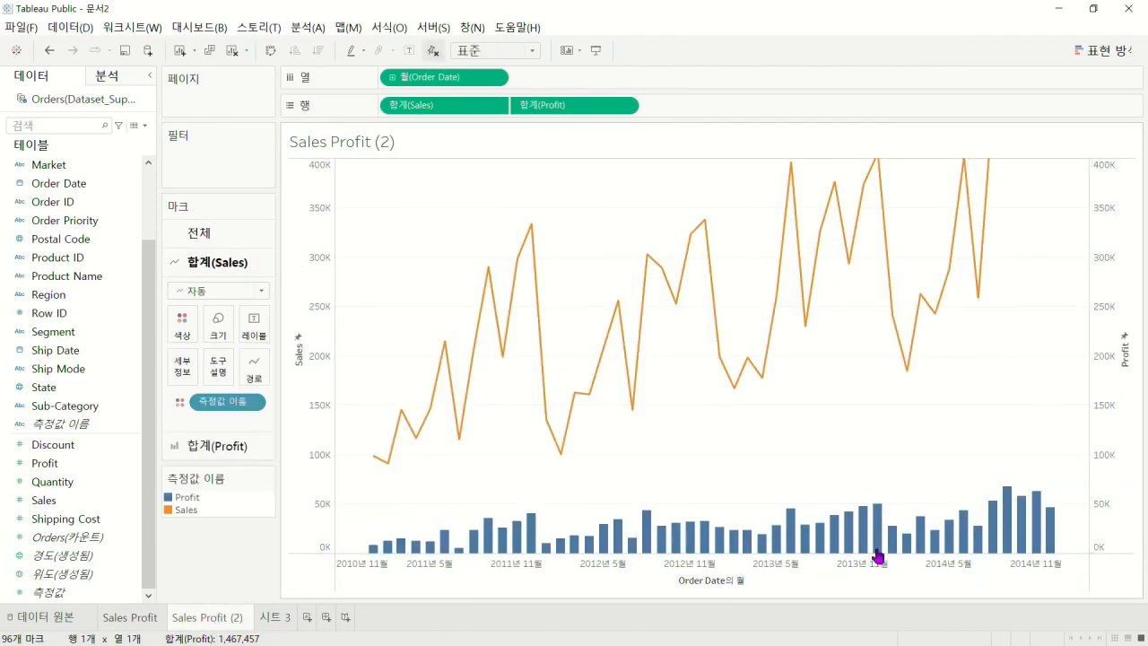
pyautogui.click(297, 616)
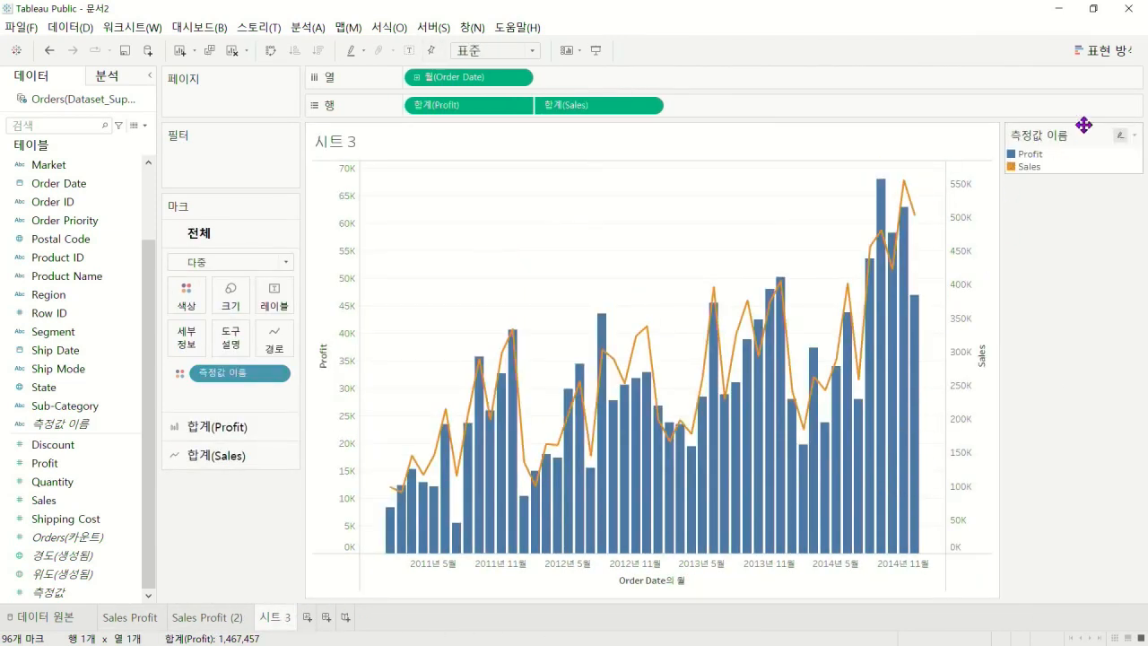
pyautogui.moveTo(1045, 193); pyautogui.dragTo(228, 472)
# Review the 표현 방식 chart types for 시트 3 and for the Sales Profit worksheet
pyautogui.click(1103, 51)
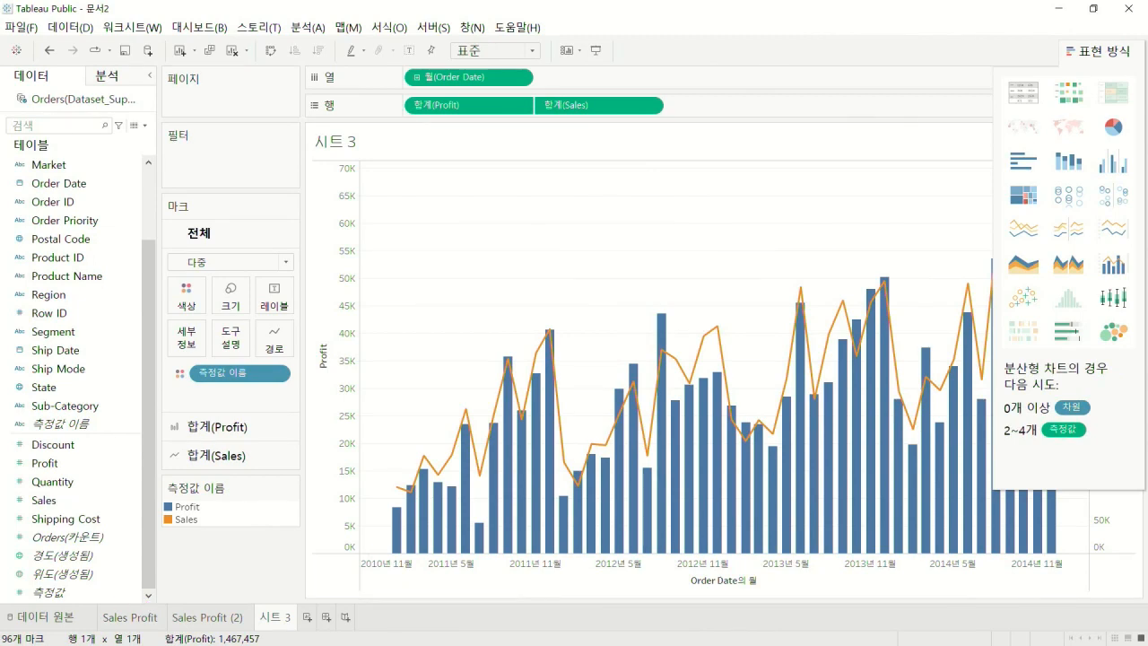
pyautogui.moveTo(136, 631)
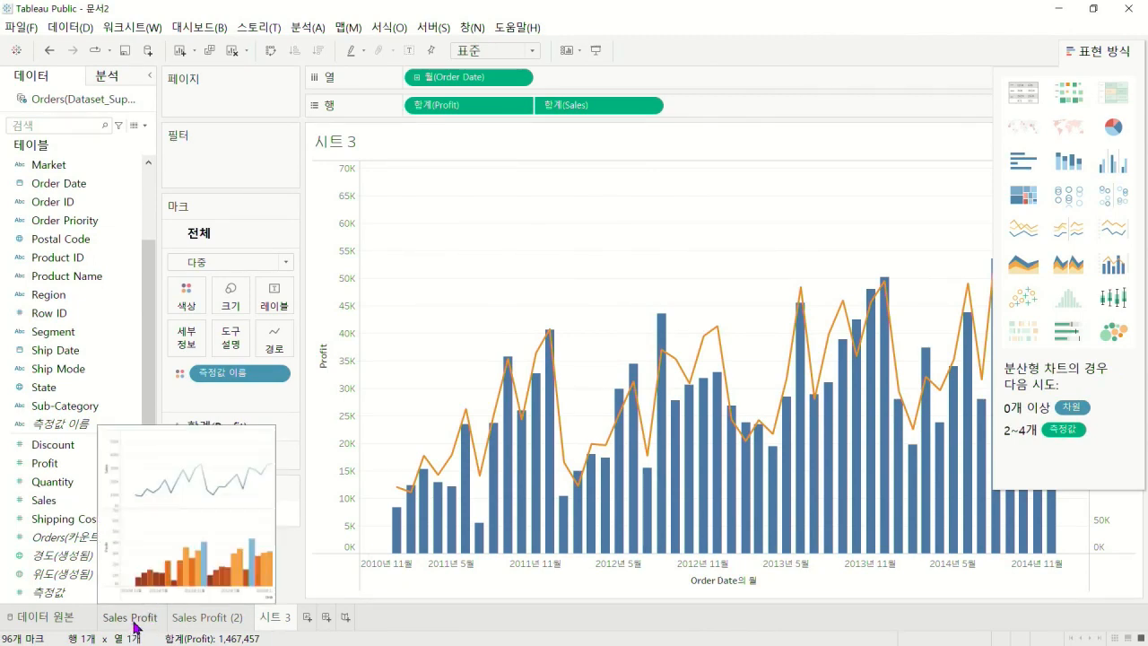
pyautogui.click(136, 626)
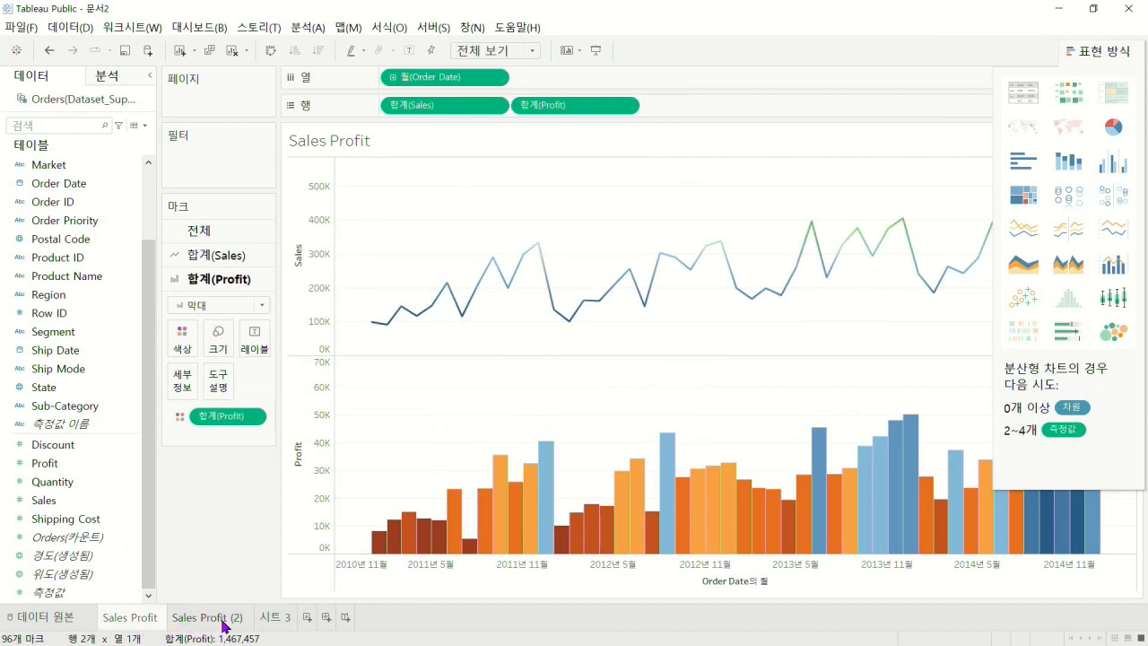
# Delete the Sales Profit (2) worksheet
pyautogui.click(224, 623)
pyautogui.click(1096, 54)
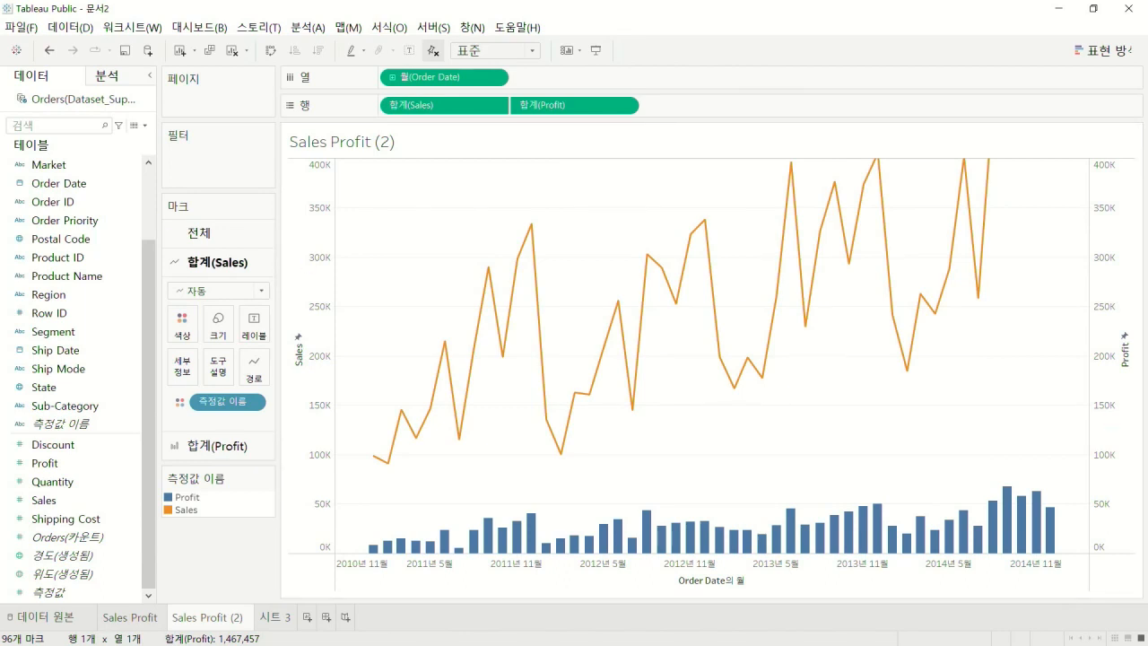
pyautogui.rightClick(236, 631)
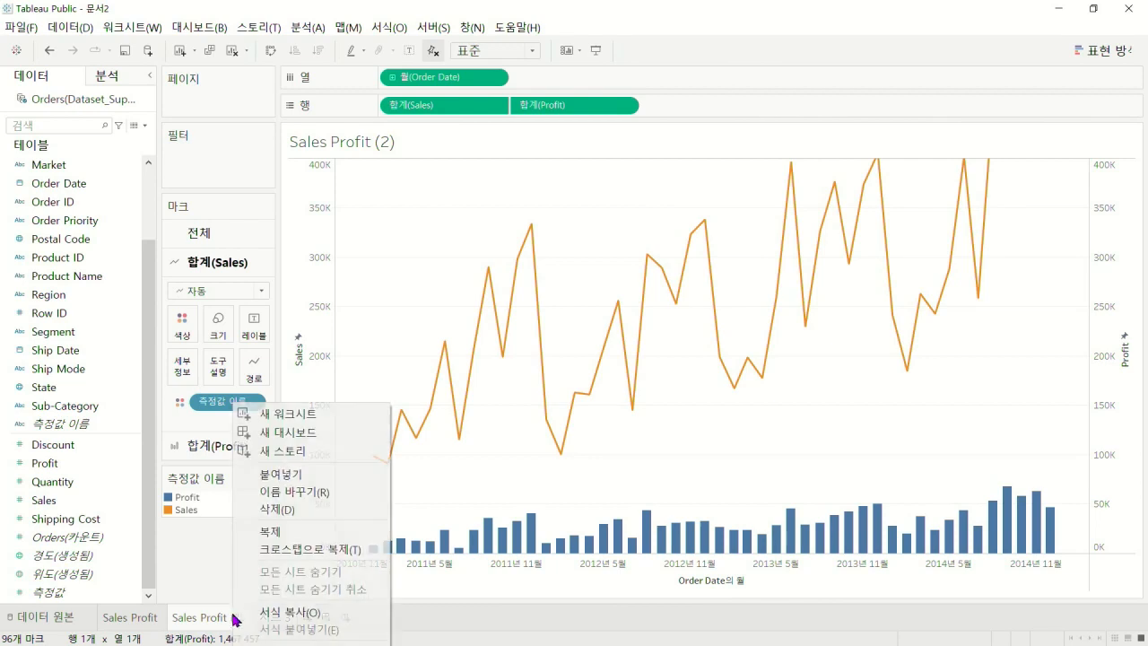
pyautogui.click(289, 522)
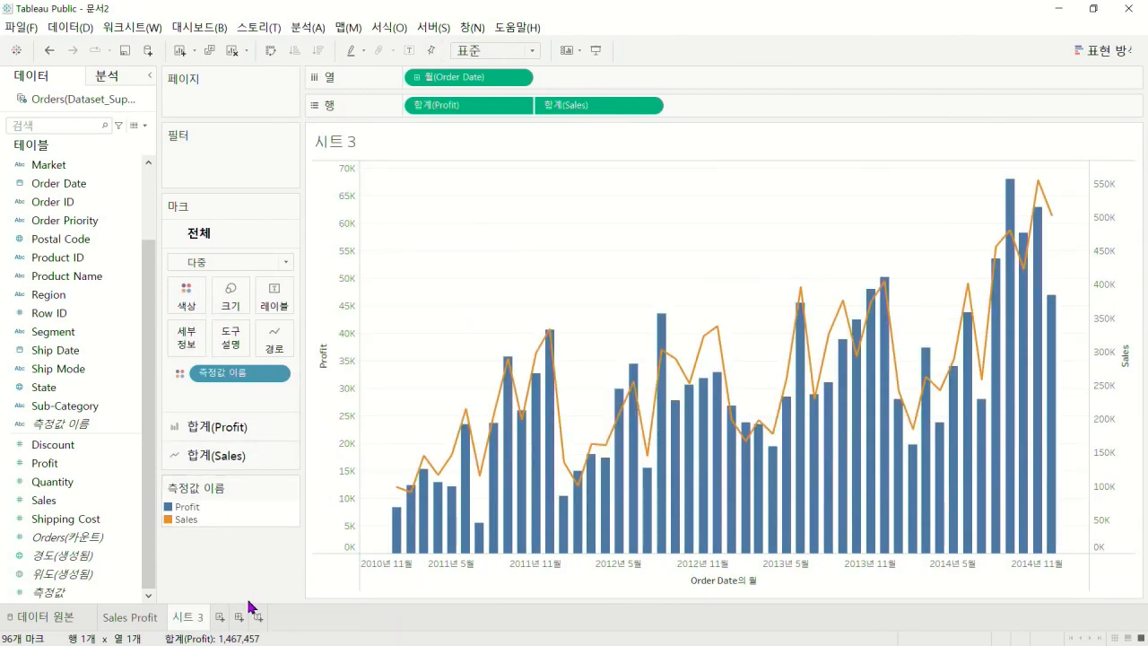
# Rename the 시트 3 worksheet as Dual combination
pyautogui.doubleClick(190, 619)
pyautogui.write('Dual combination')
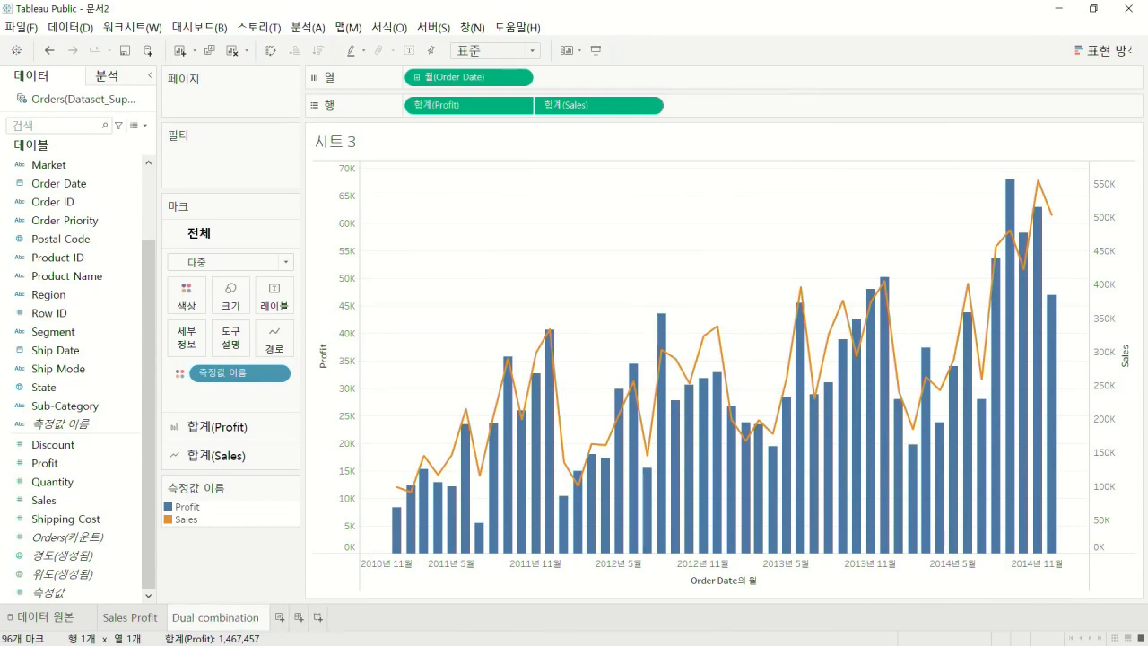
pyautogui.press('Return')
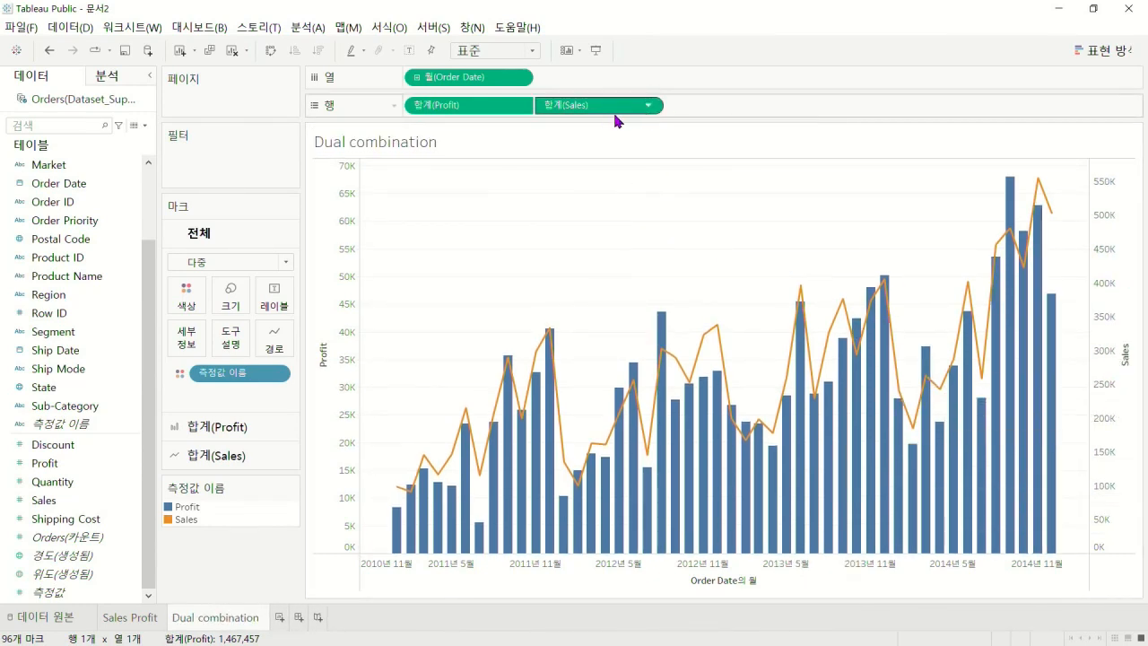
# Try the dual-axis chart with Sales placed before Profit on the rows, and restore the original field order
pyautogui.moveTo(475, 105); pyautogui.dragTo(735, 106)
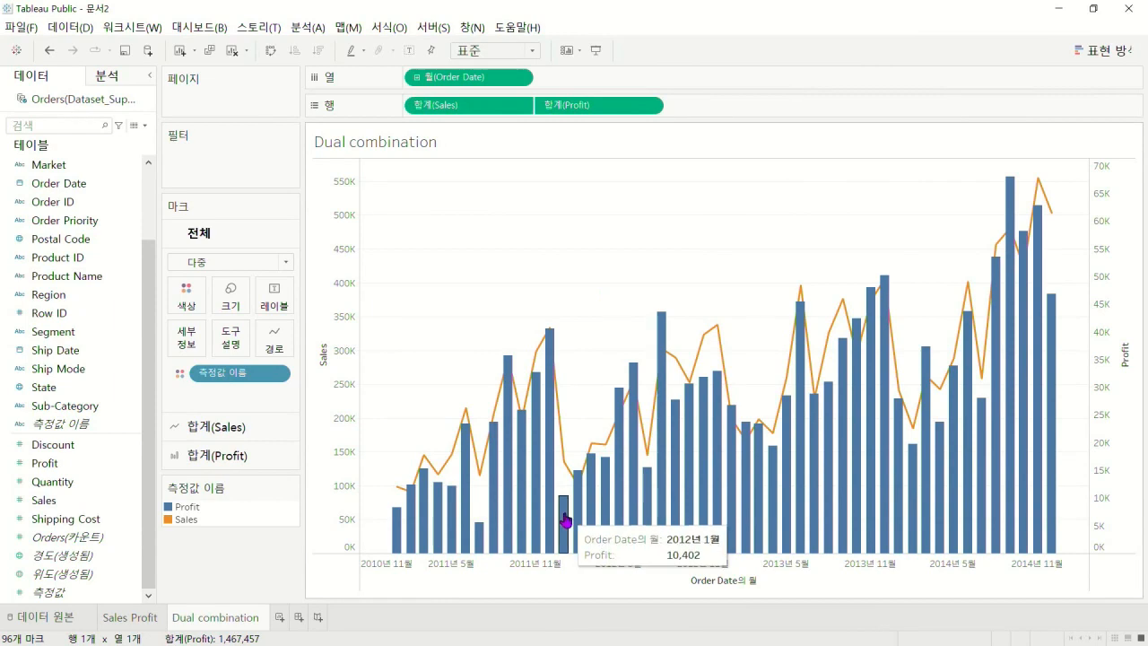
pyautogui.moveTo(469, 105); pyautogui.dragTo(794, 111)
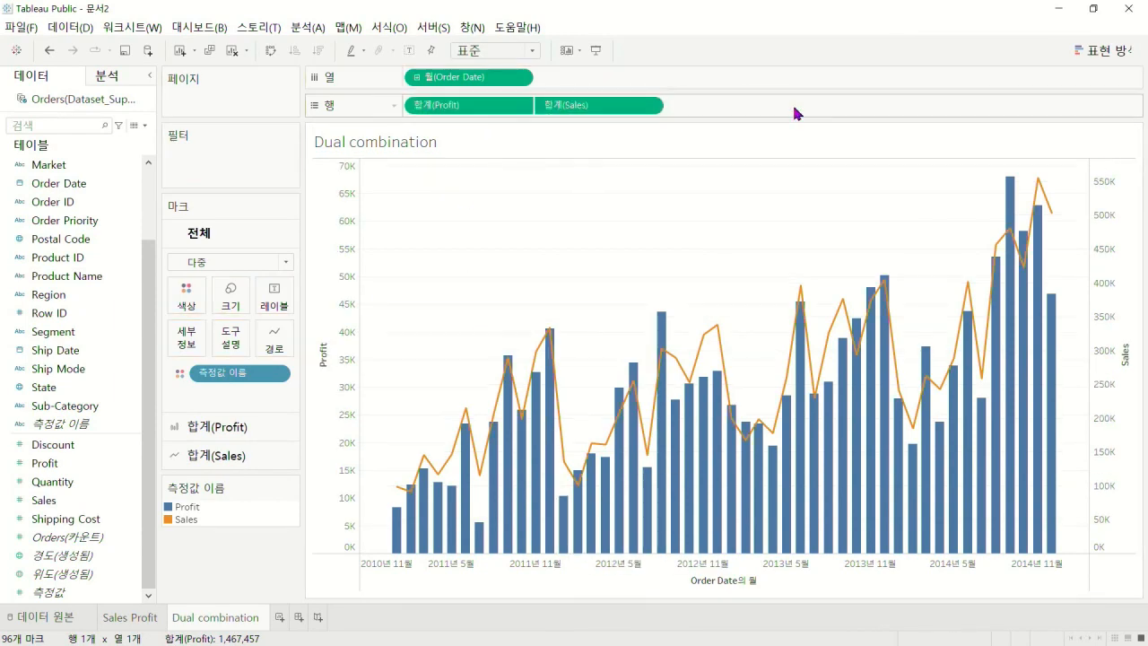
pyautogui.click(222, 438)
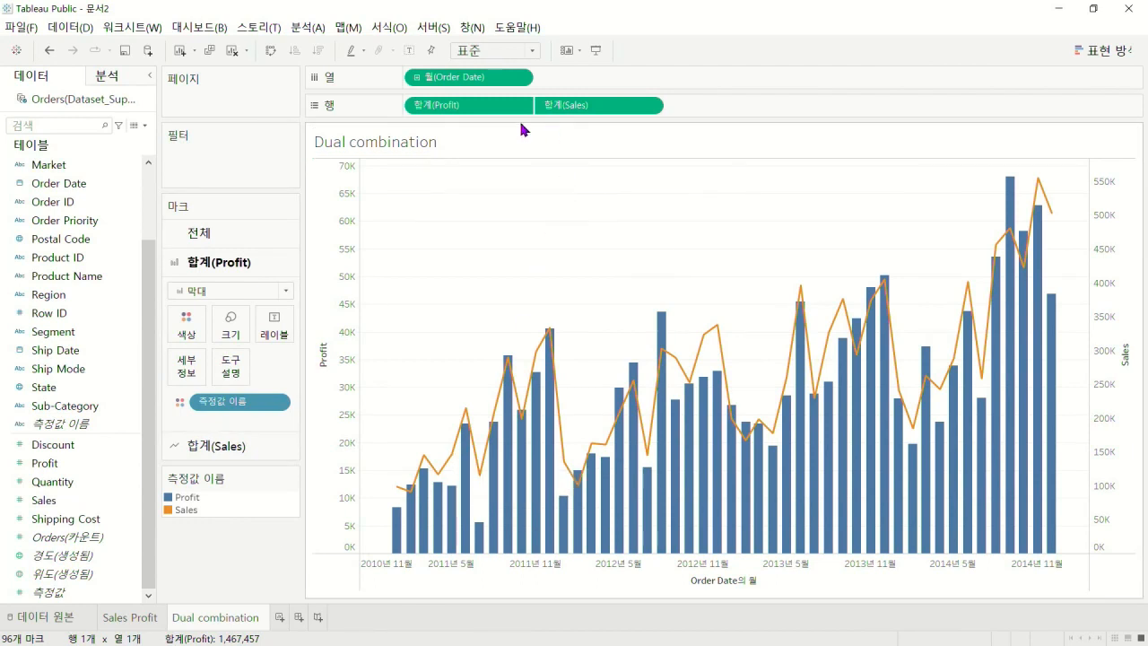
pyautogui.moveTo(489, 106); pyautogui.dragTo(795, 103)
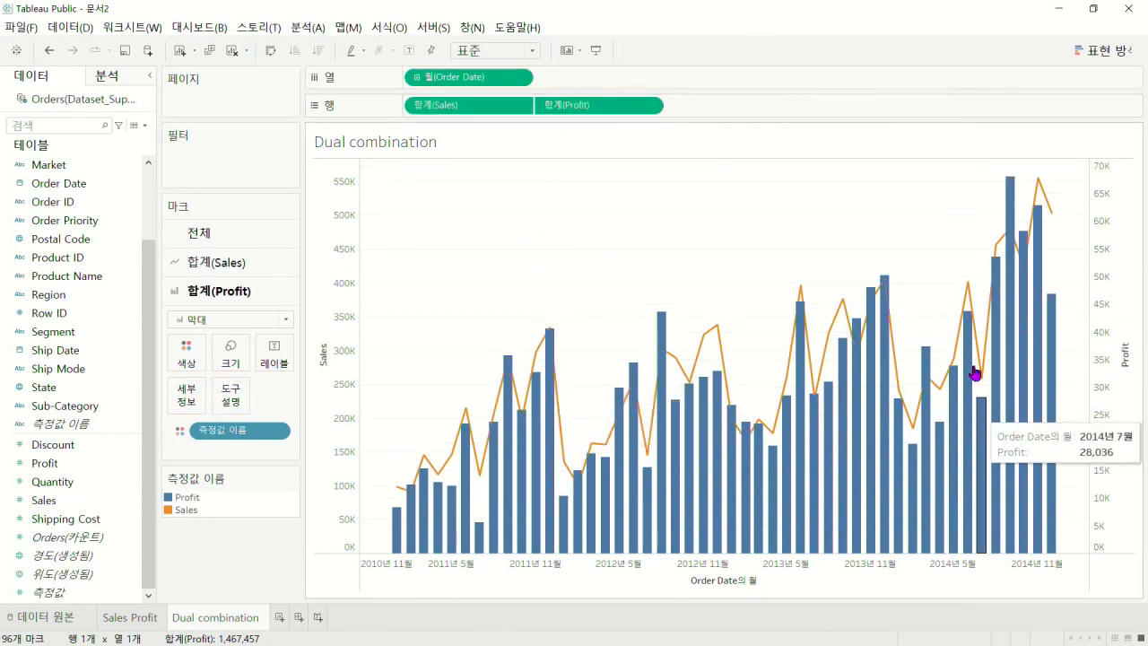
pyautogui.moveTo(505, 107); pyautogui.dragTo(758, 109)
# Add a new worksheet and examine the product and category columns of the Orders table in the data source
pyautogui.click(279, 617)
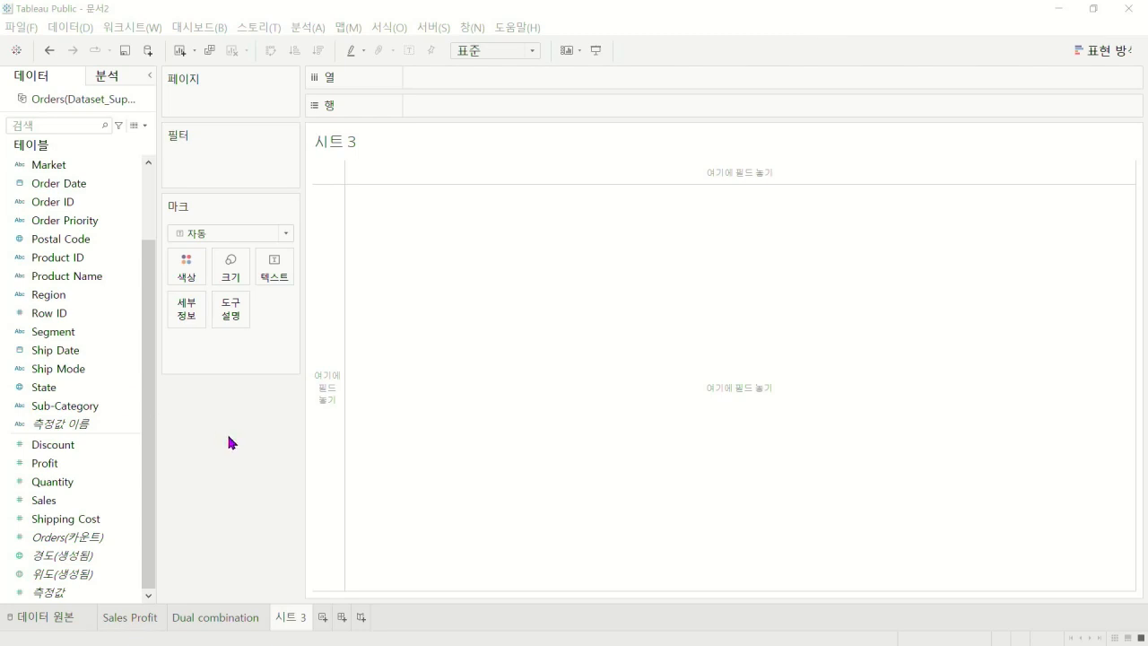
pyautogui.scroll(3, 73, 274)
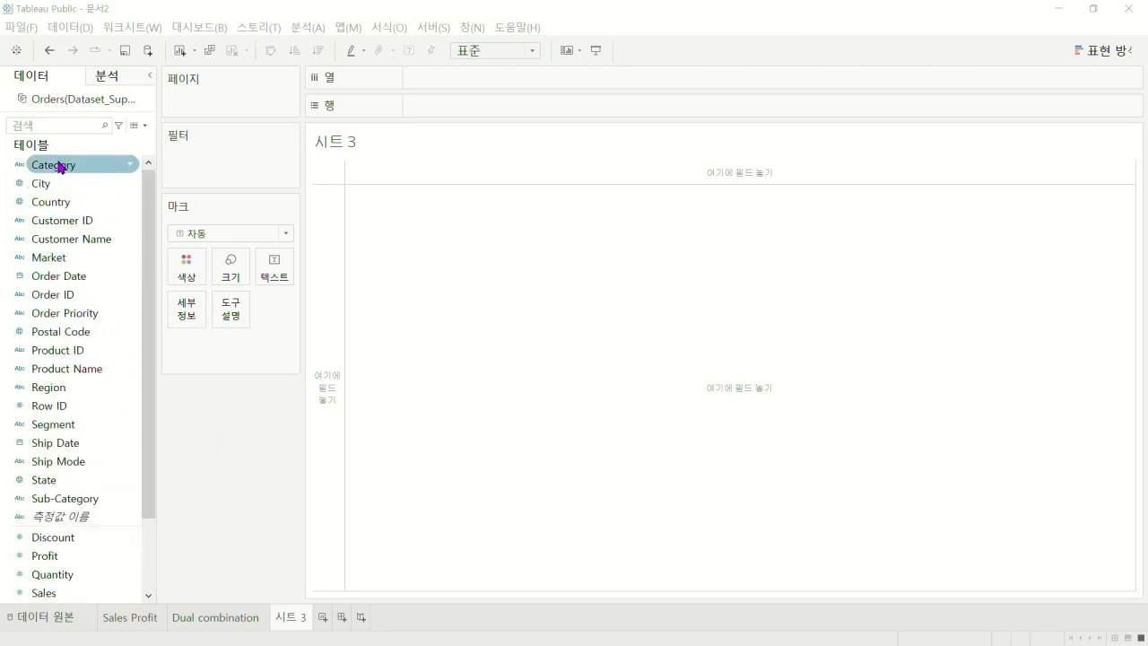
pyautogui.click(50, 619)
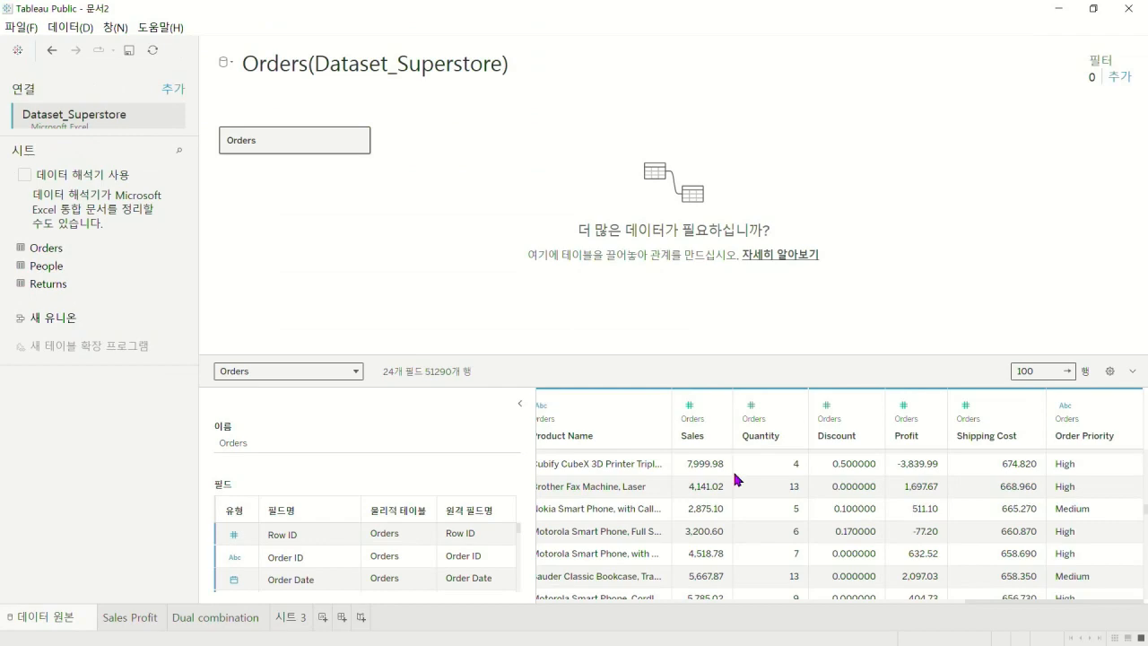
pyautogui.moveTo(1005, 600); pyautogui.dragTo(899, 607)
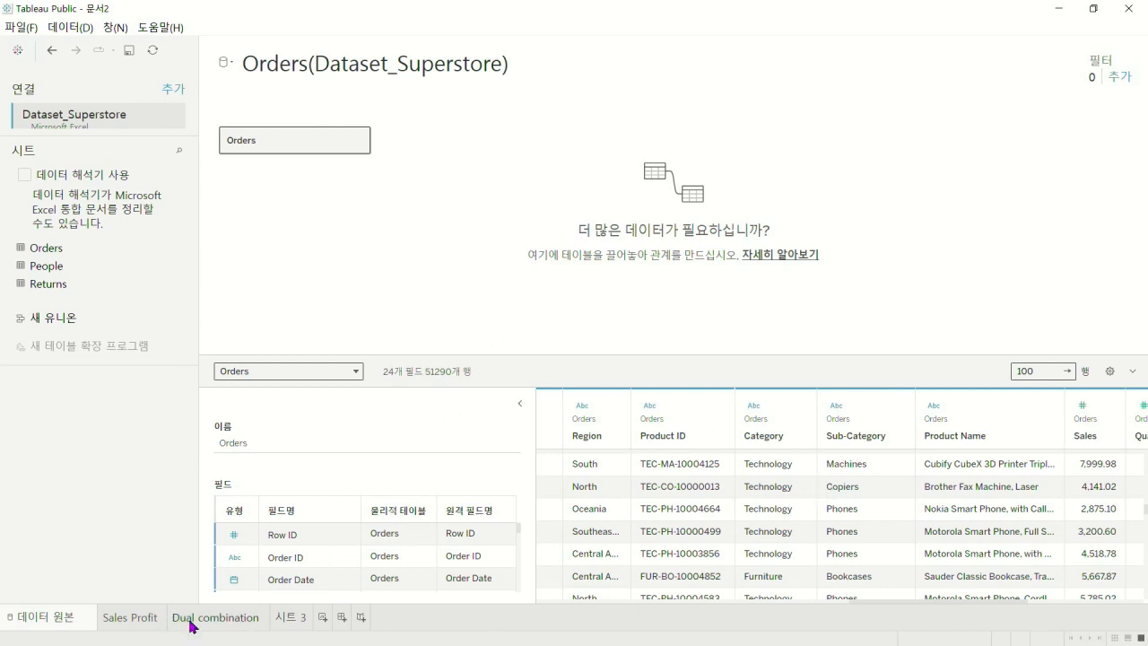
pyautogui.click(294, 625)
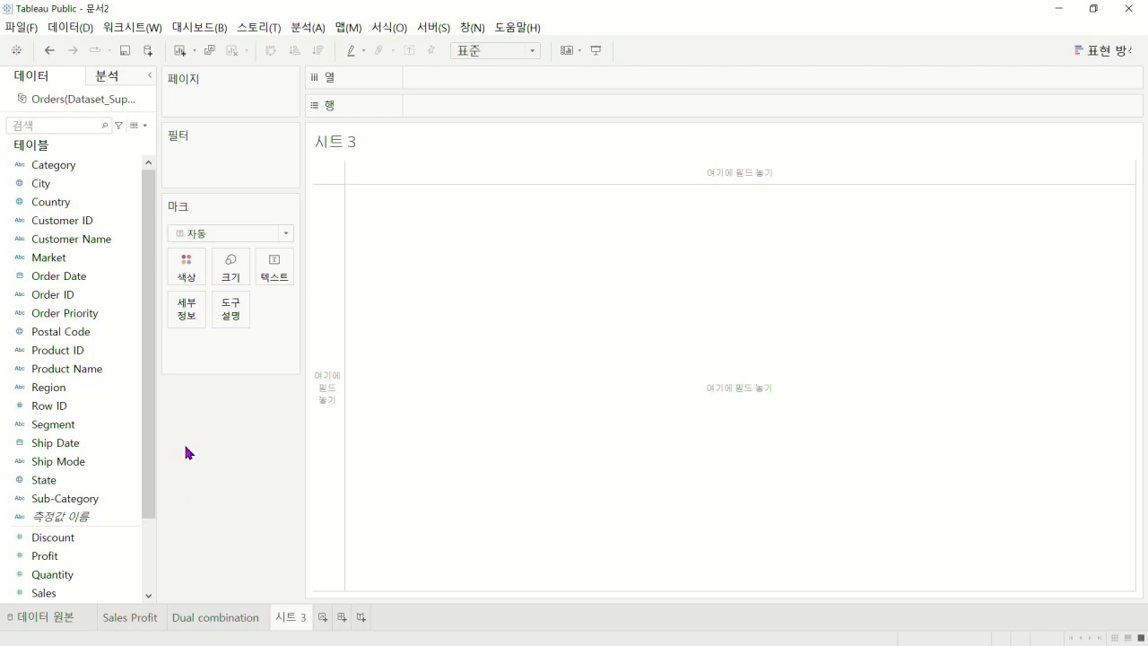
# Plot Sales by Order Date year on 시트 3, with Order Date on columns and Sales on rows
pyautogui.scroll(-2, 120, 538)
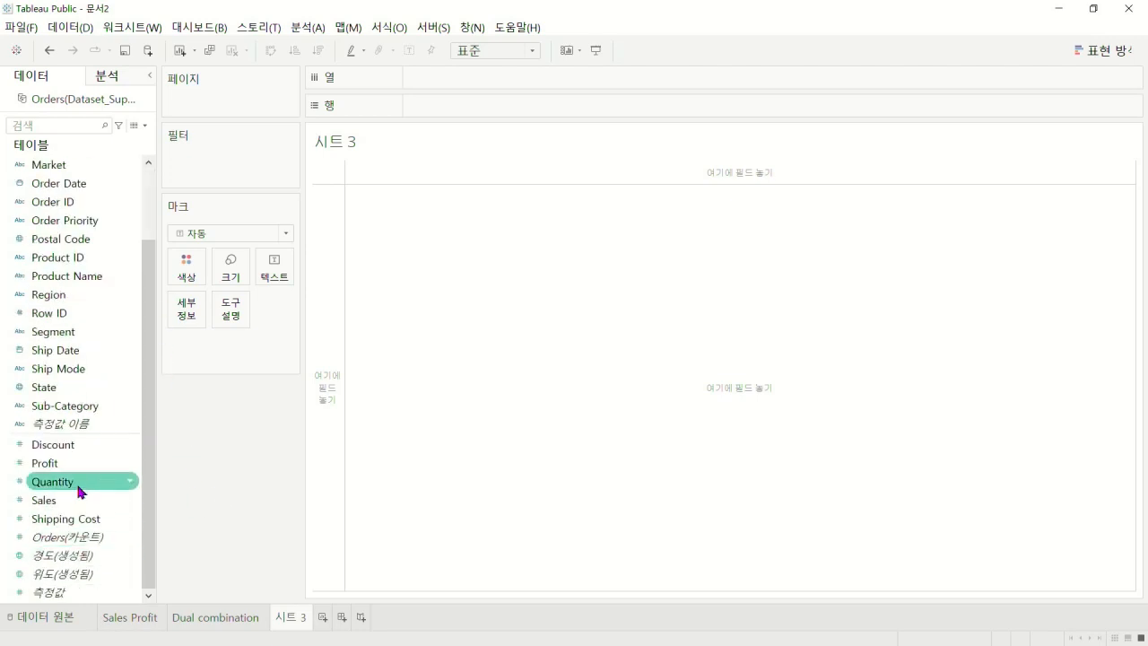
pyautogui.scroll(2, 80, 520)
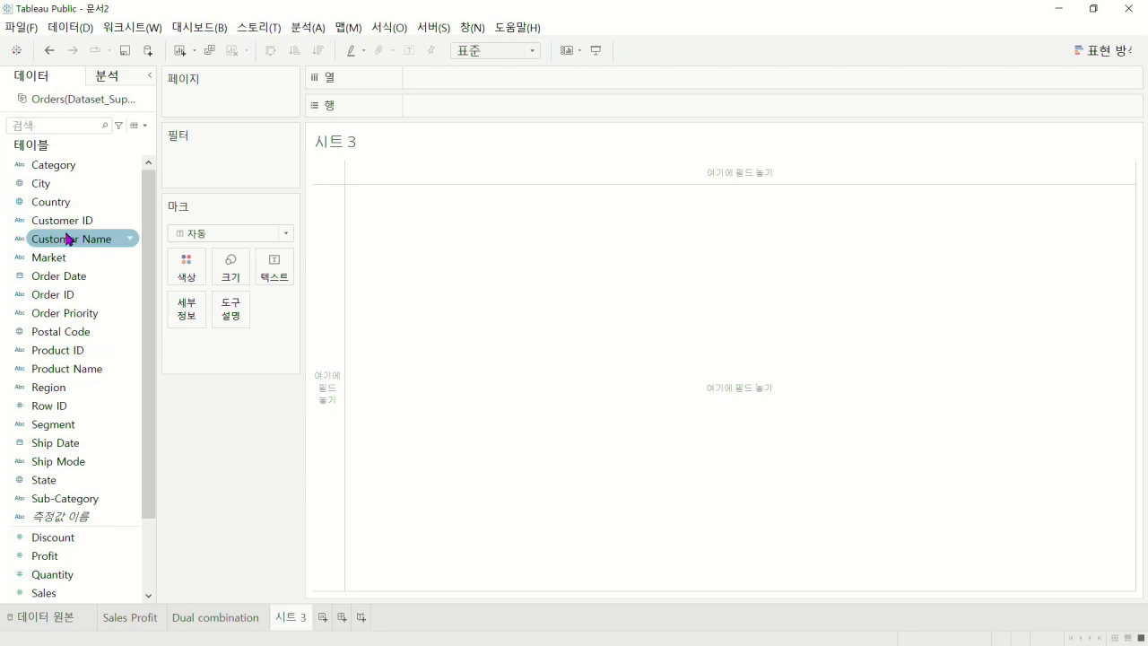
pyautogui.moveTo(75, 280); pyautogui.dragTo(493, 83)
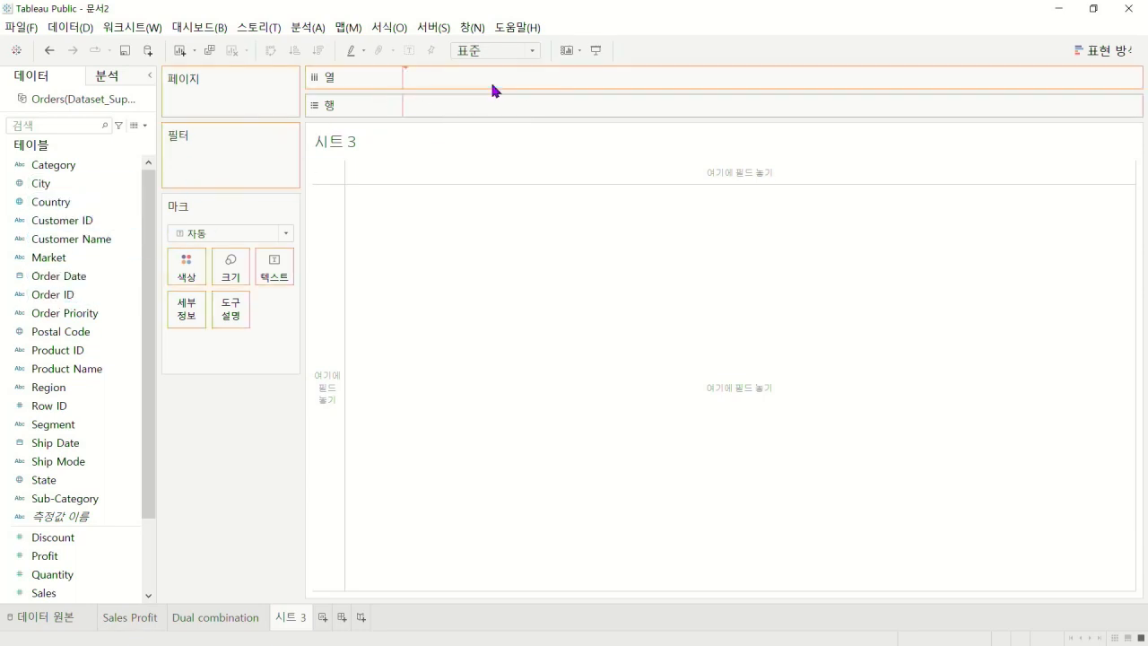
pyautogui.scroll(-2, 132, 497)
pyautogui.moveTo(82, 499); pyautogui.dragTo(466, 105)
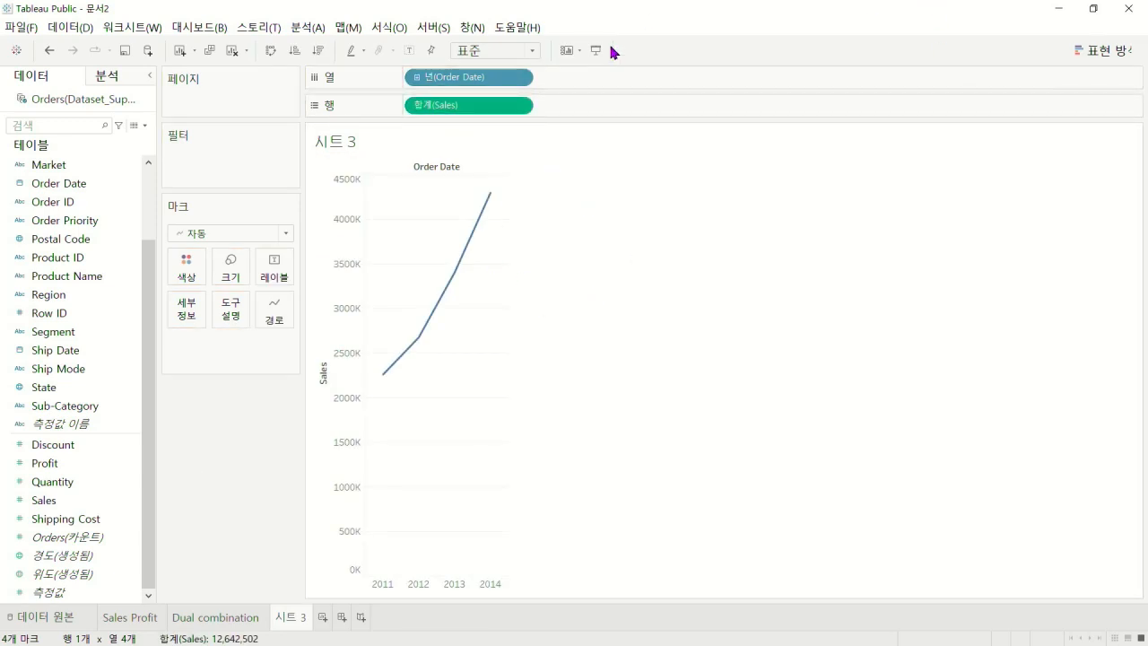
# Fit the chart to the whole view (전체 보기) and drill Order Date down from years to quarters
pyautogui.click(530, 50)
pyautogui.click(507, 115)
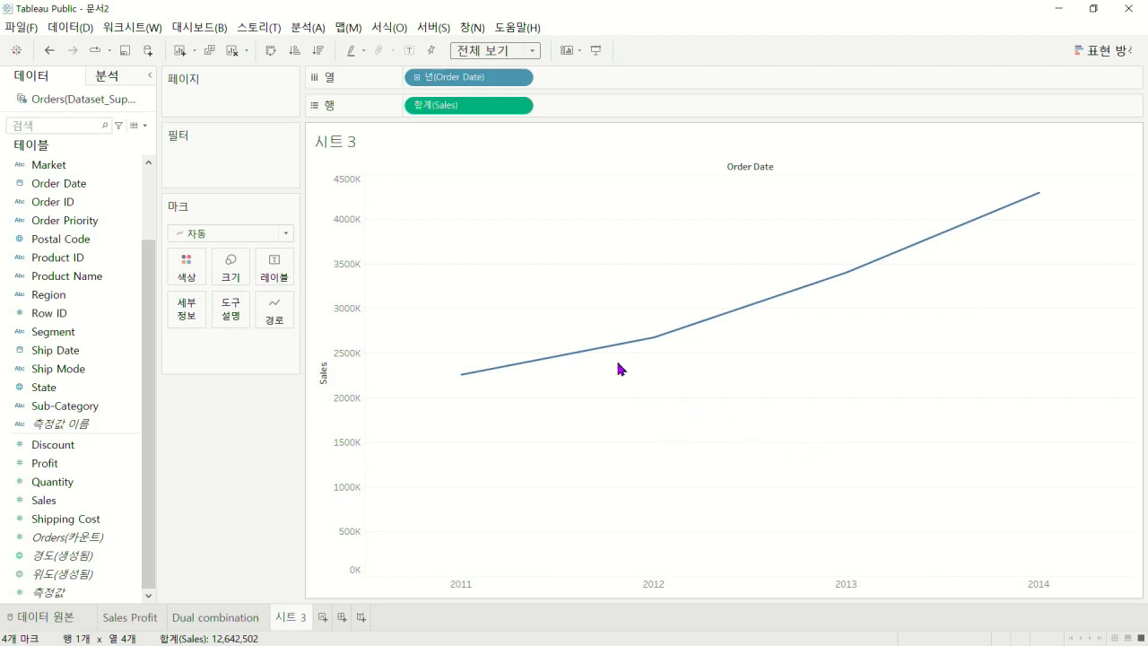
pyautogui.click(416, 78)
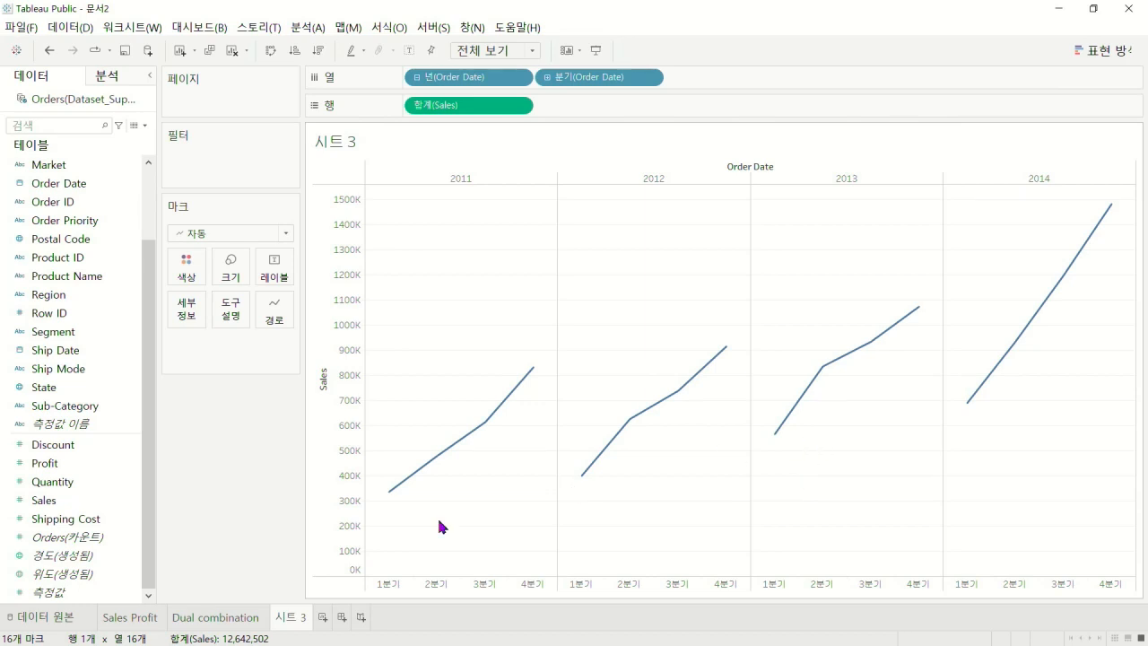
# Colour the quarterly Sales lines by Category
pyautogui.scroll(1, 133, 414)
pyautogui.scroll(1, 131, 408)
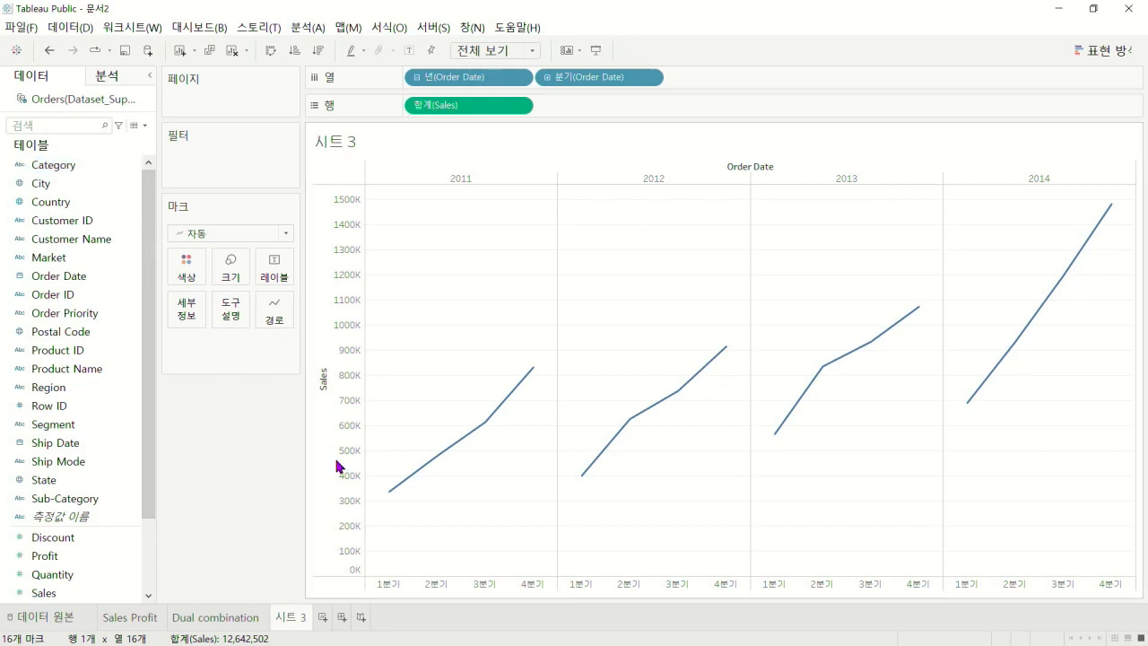
pyautogui.click(60, 169)
pyautogui.moveTo(59, 169); pyautogui.dragTo(187, 271)
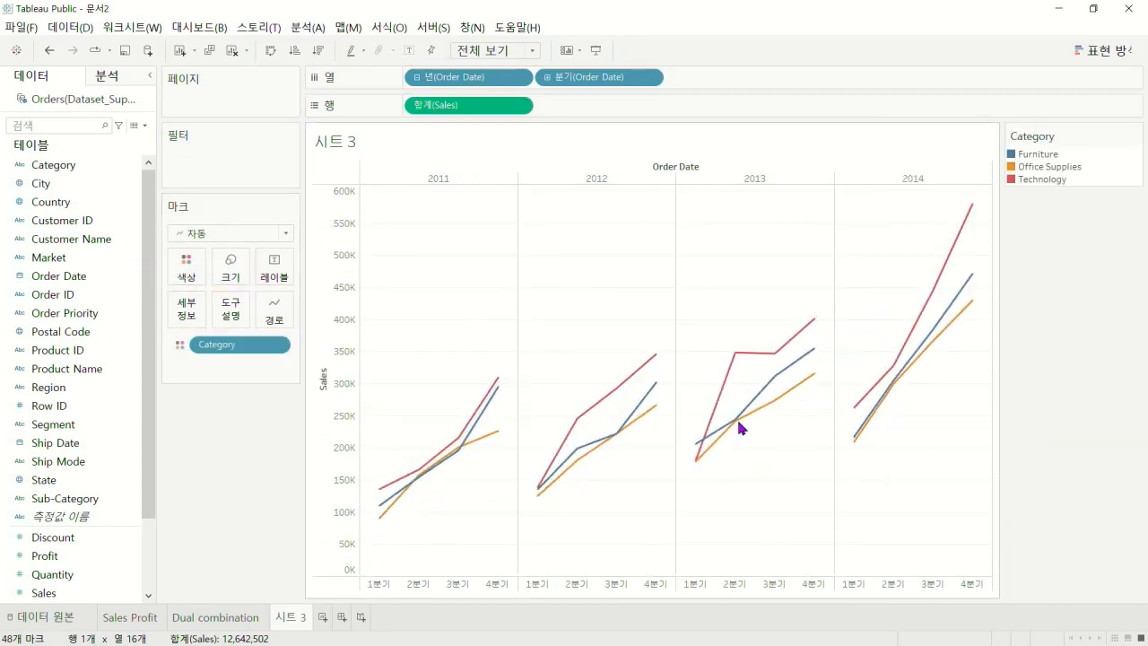
# Label the lines with Category and Sales, and move the Category legend below the marks card
pyautogui.moveTo(63, 167); pyautogui.dragTo(275, 267)
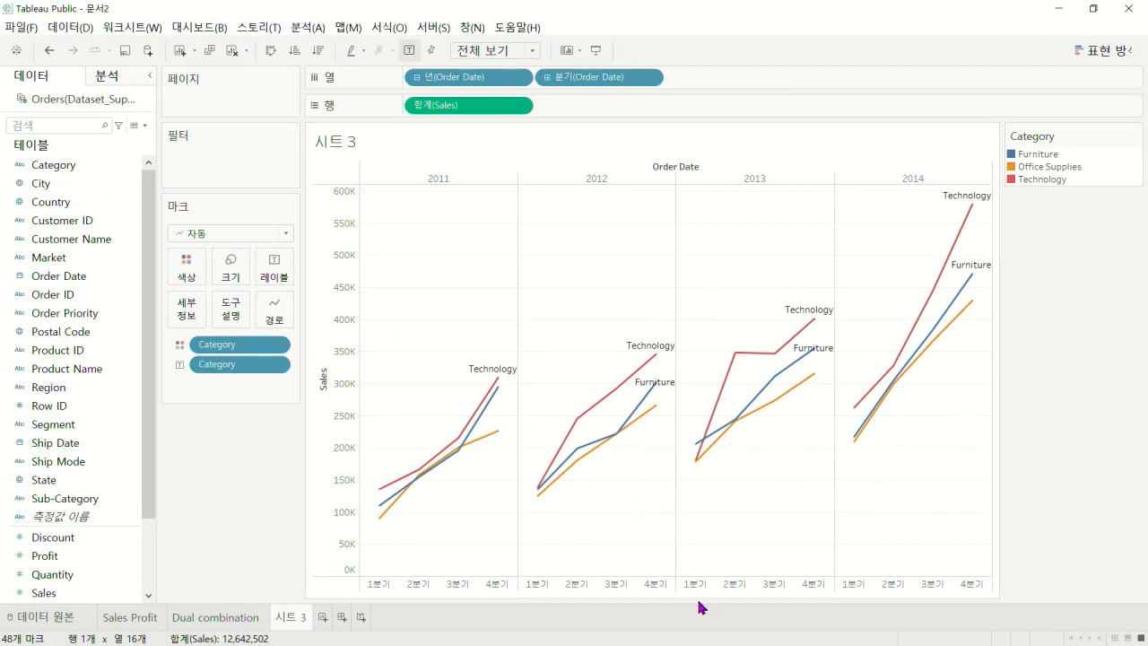
pyautogui.moveTo(1064, 136); pyautogui.dragTo(179, 491)
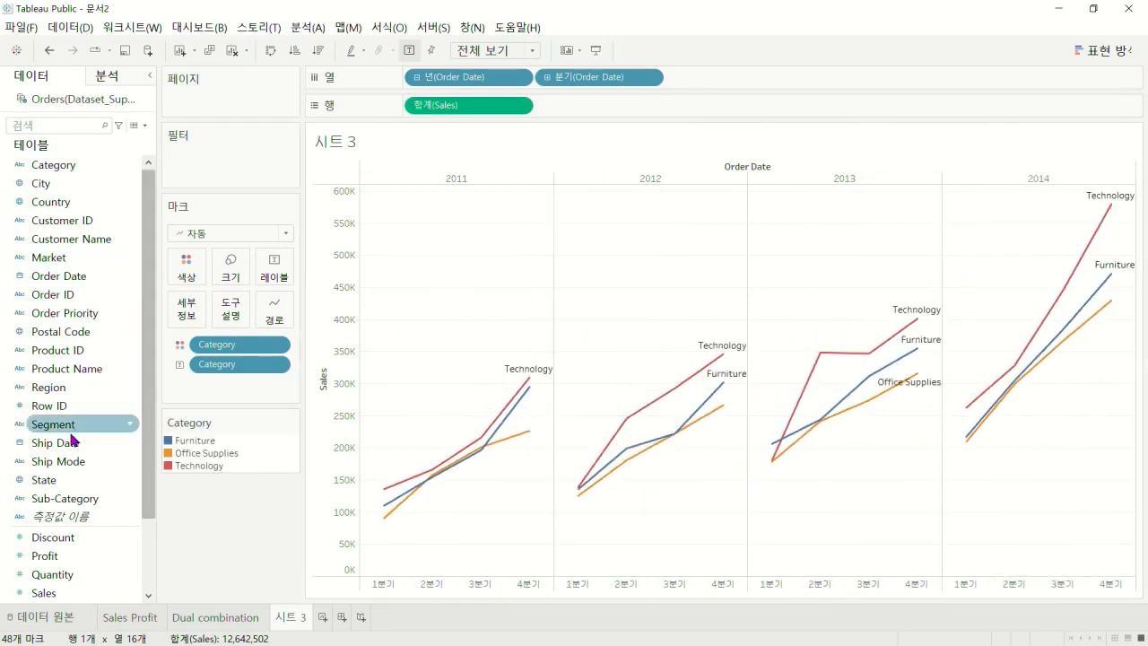
pyautogui.scroll(-2, 72, 439)
pyautogui.moveTo(53, 500); pyautogui.dragTo(275, 266)
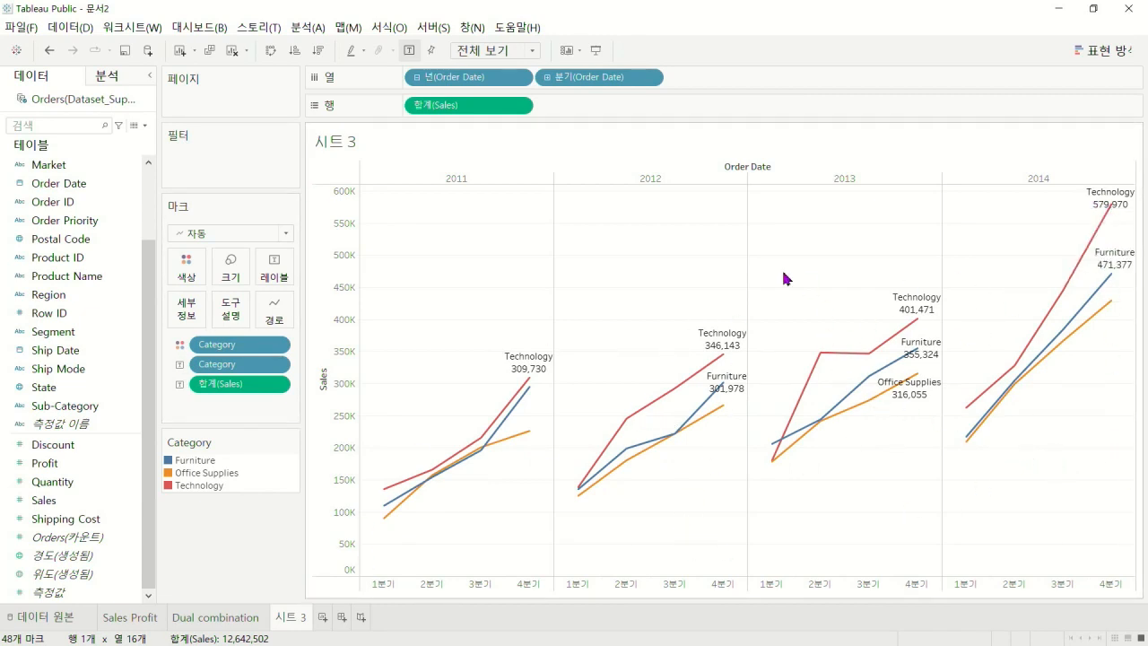
# Try Order Date as a continuous year, drilling the axis down to quarters and months
pyautogui.click(517, 79)
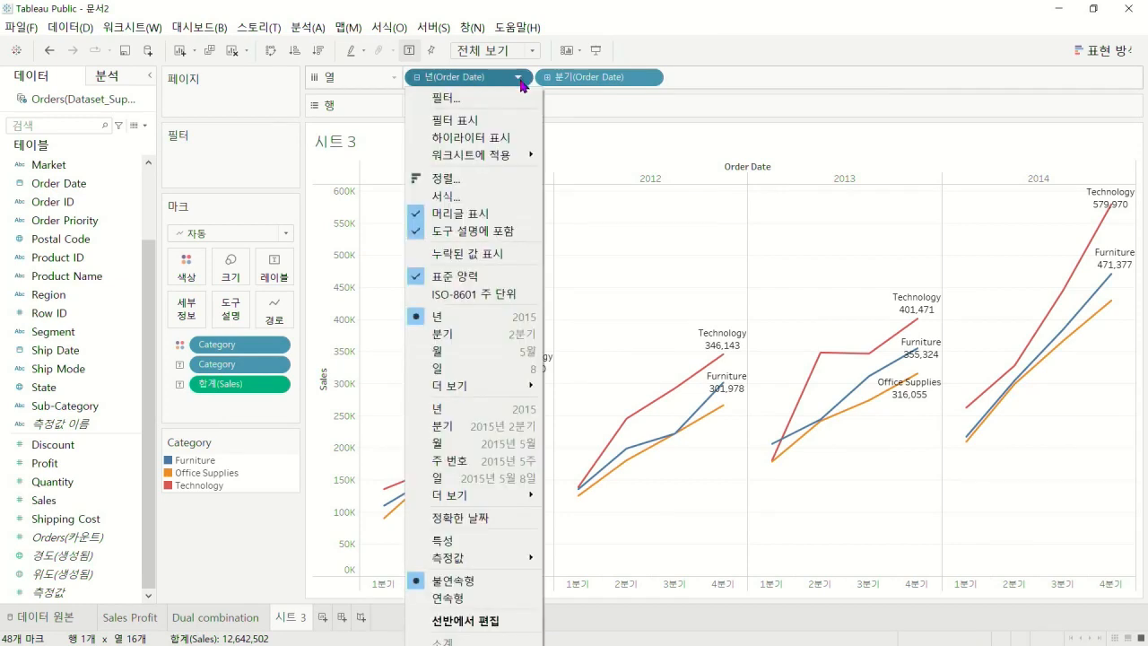
pyautogui.click(463, 411)
pyautogui.moveTo(415, 79); pyautogui.dragTo(515, 57)
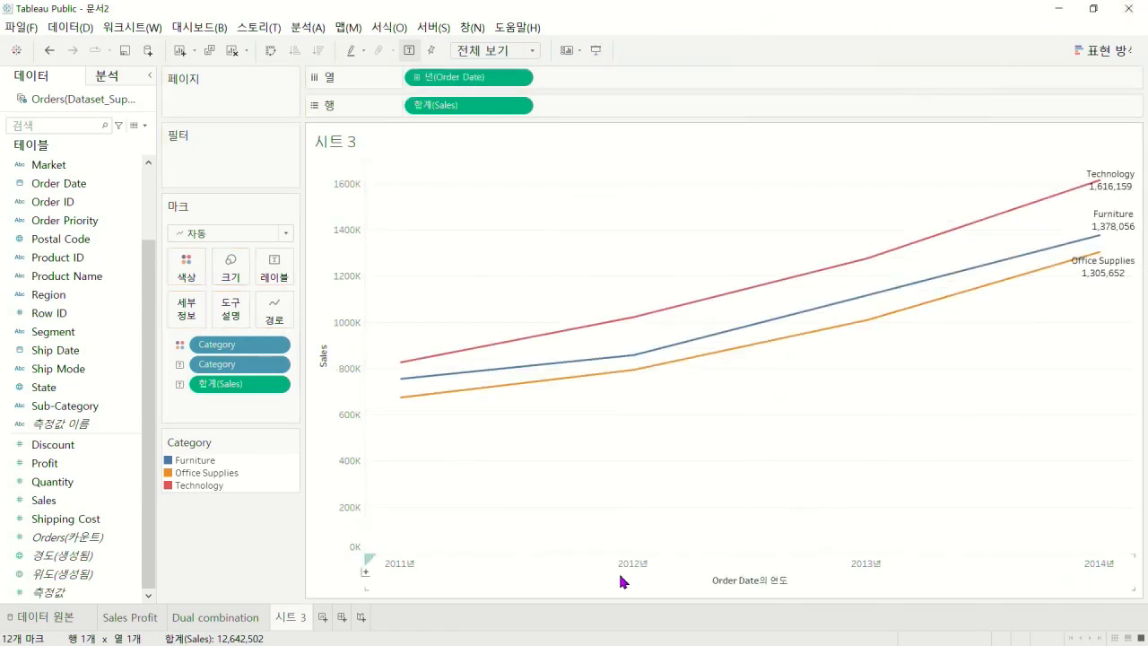
pyautogui.click(416, 78)
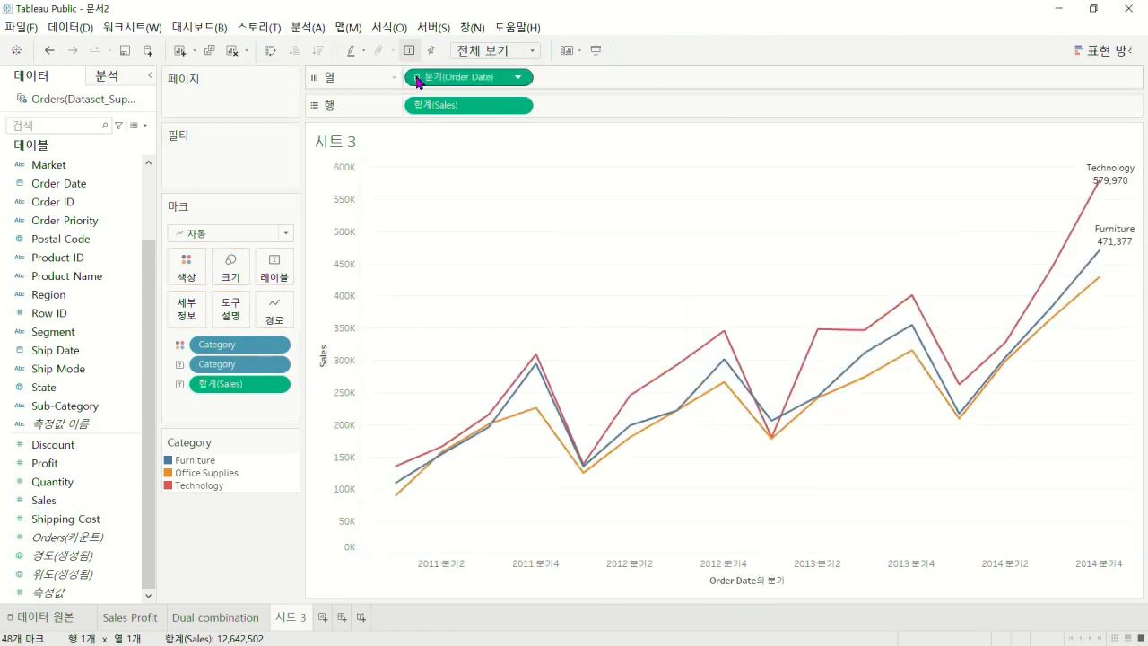
pyautogui.click(416, 78)
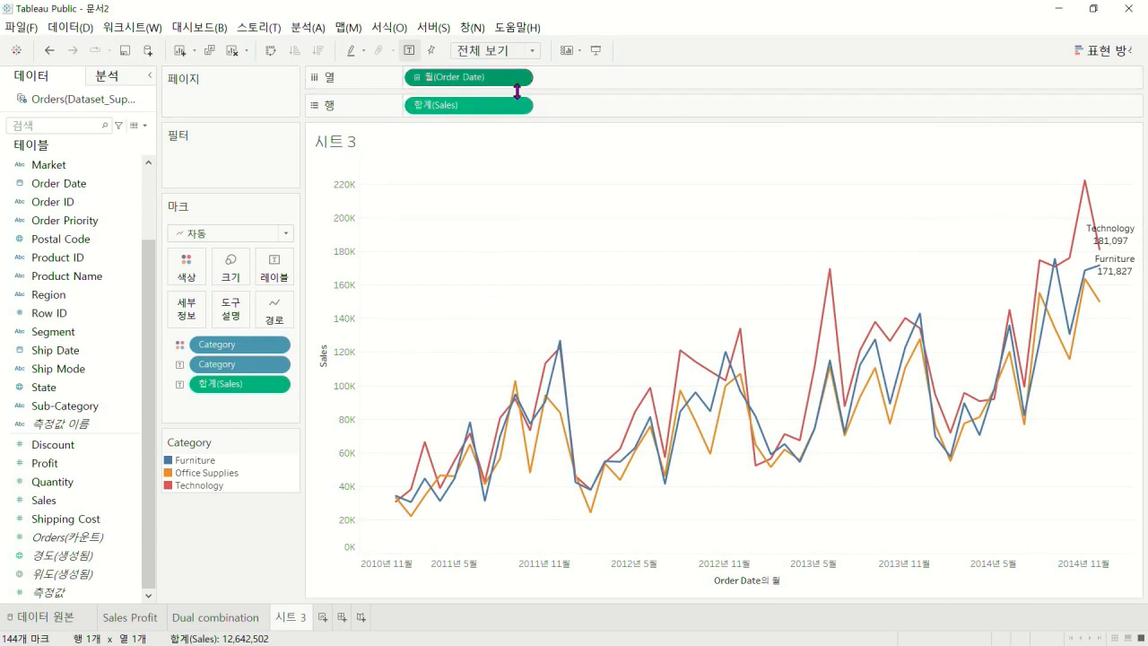
# Return Order Date to discrete years with quarters, and try a further month level before removing it
pyautogui.click(520, 78)
pyautogui.click(476, 297)
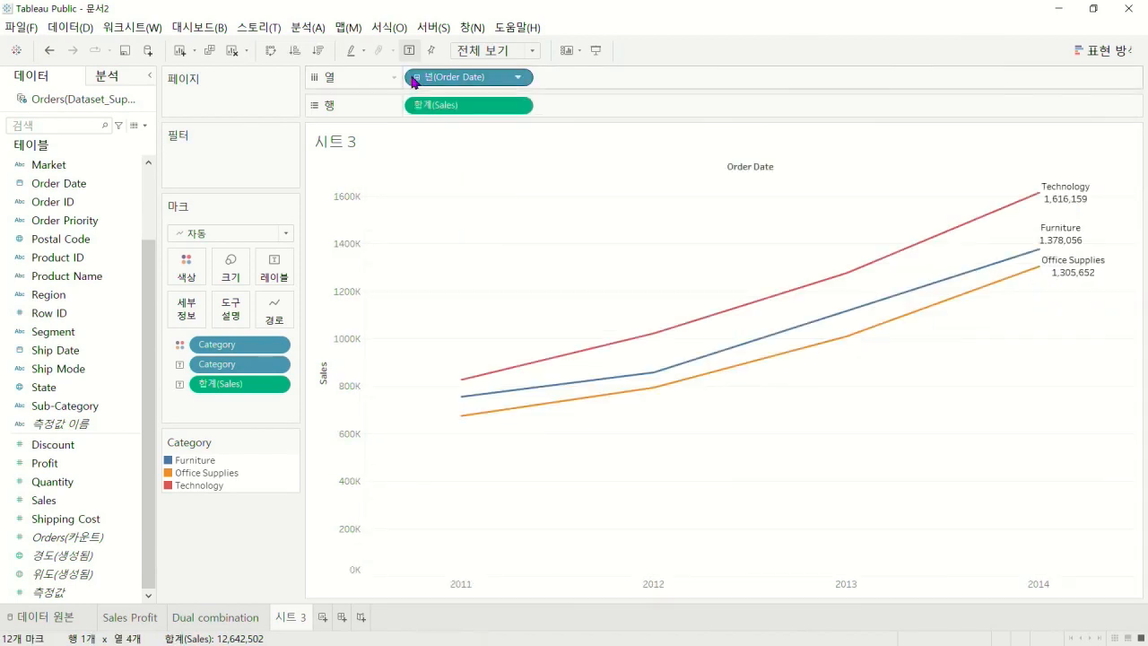
pyautogui.click(417, 78)
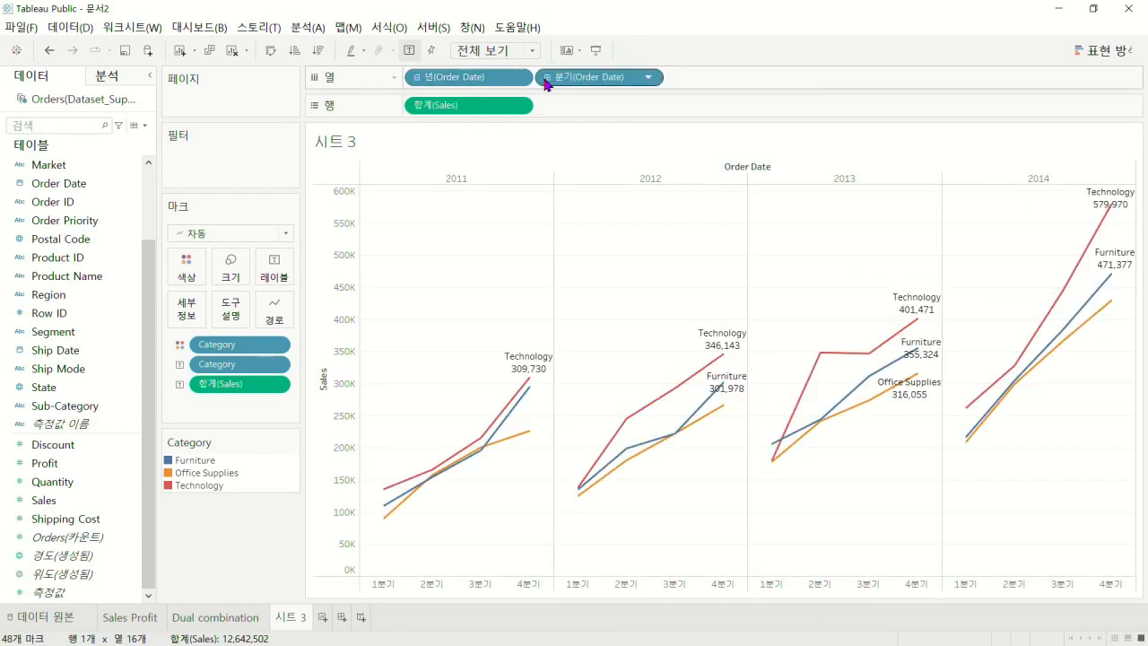
pyautogui.click(546, 77)
pyautogui.moveTo(722, 77); pyautogui.dragTo(954, 200)
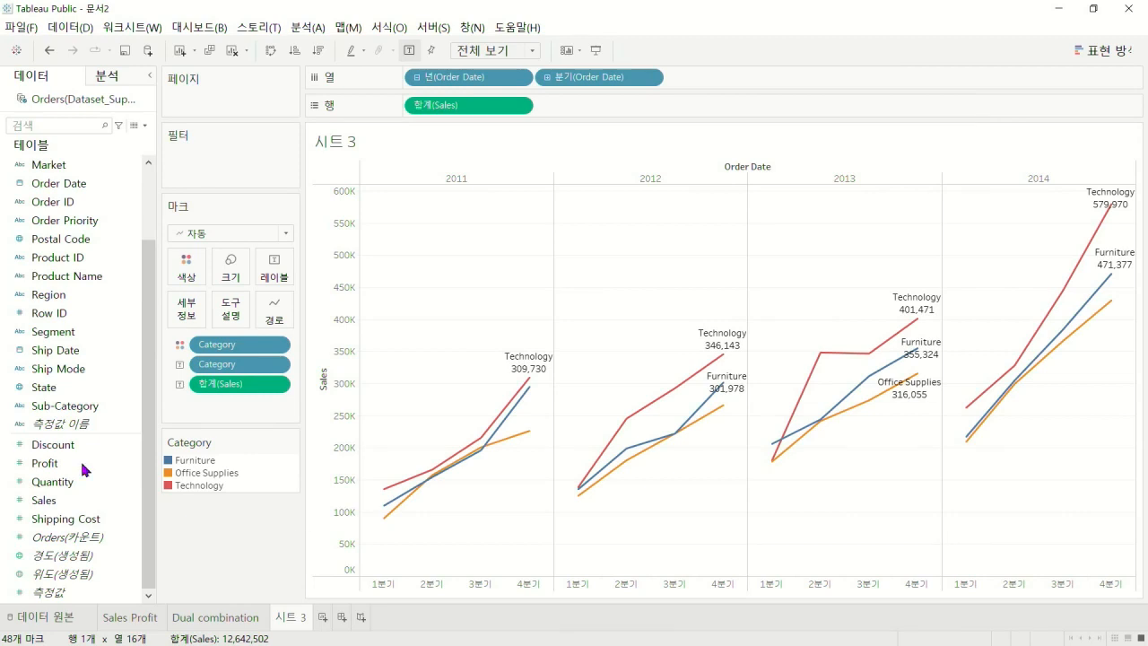
# Move Category from colour to rows with the line labels removed, and swap the chart's rows and columns
pyautogui.moveTo(220, 348); pyautogui.dragTo(710, 104)
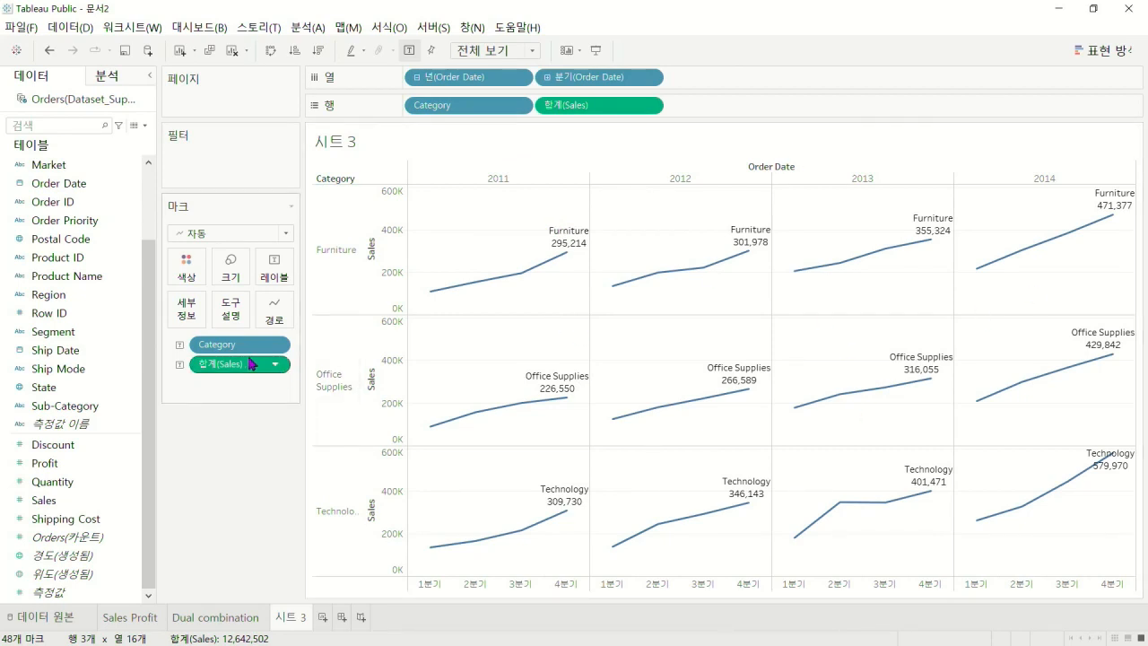
pyautogui.moveTo(248, 372); pyautogui.dragTo(593, 327)
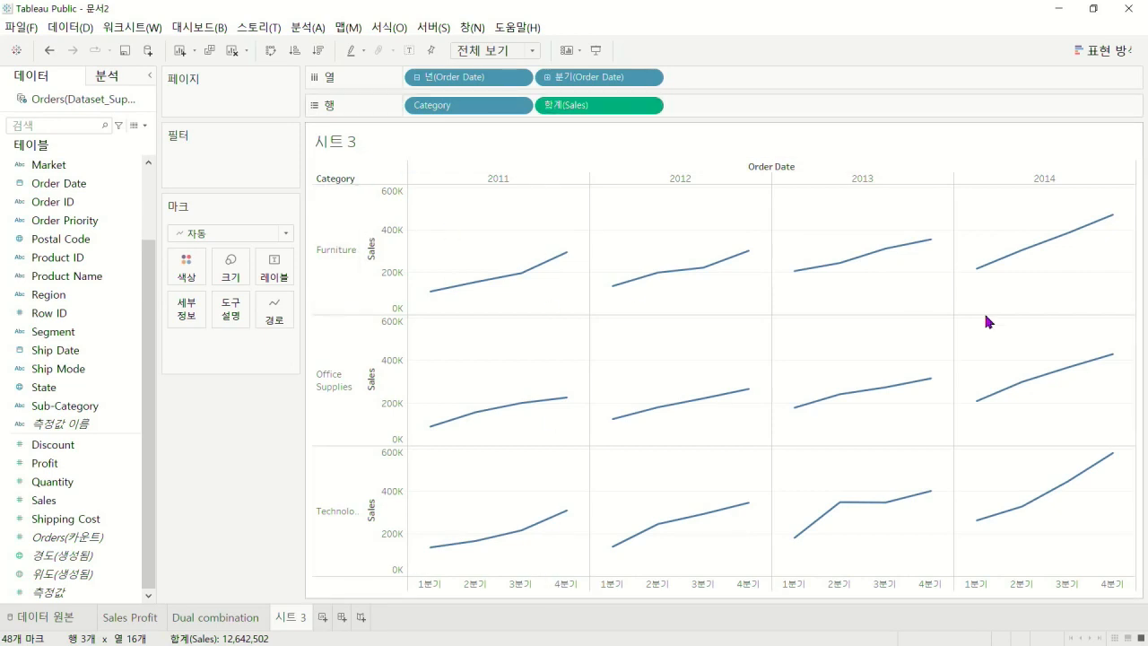
pyautogui.click(269, 52)
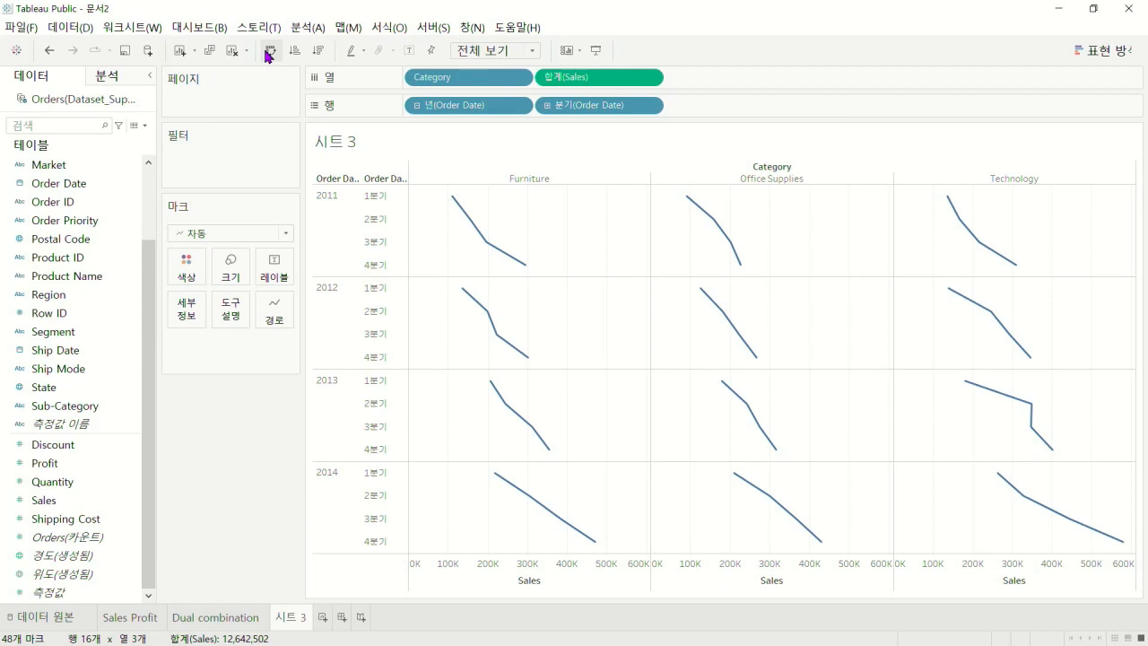
# Swap the chart's rows and columns back and change the mark type to bars
pyautogui.click(269, 51)
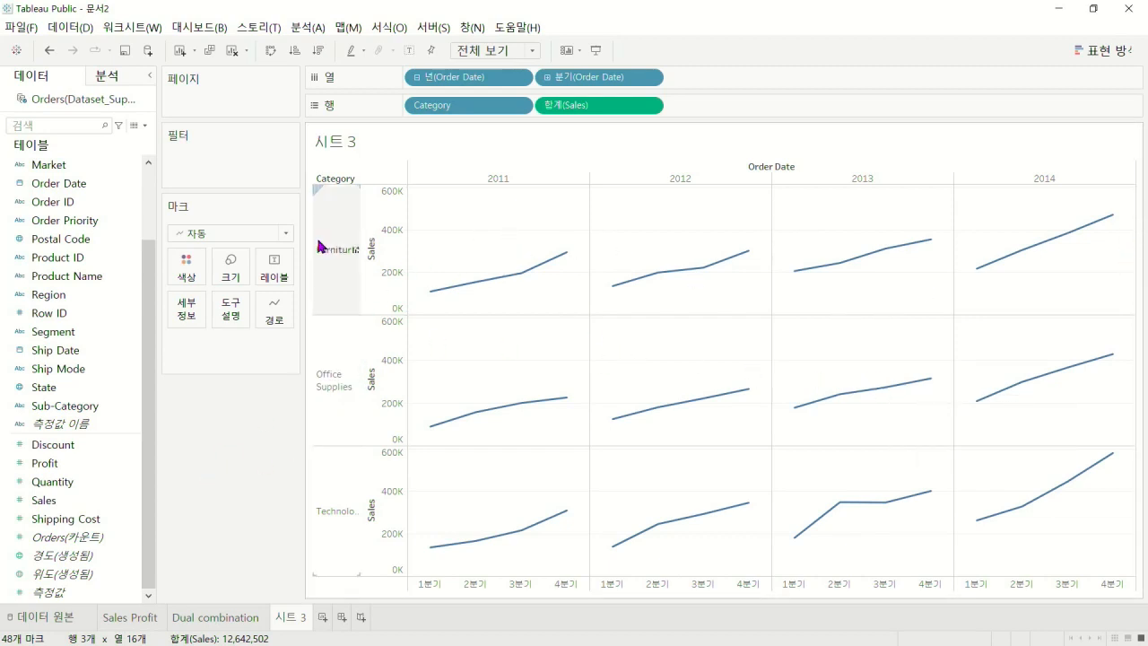
pyautogui.click(284, 235)
pyautogui.click(205, 268)
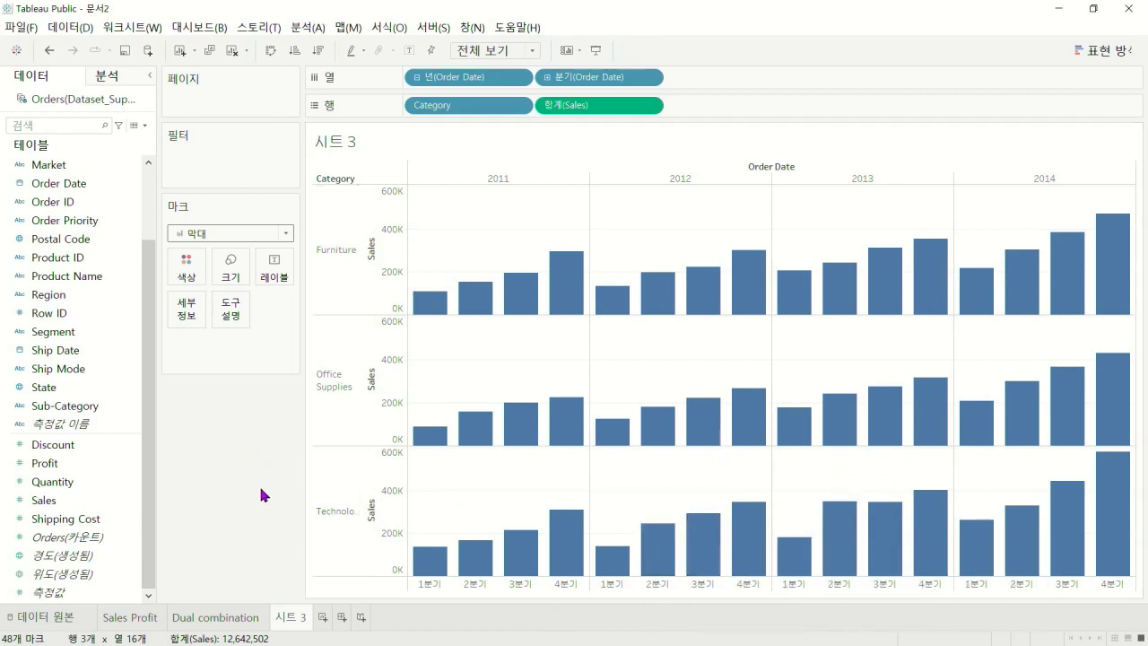
# Label and colour the bars by Sales, and place the Sales colour legend below the marks card
pyautogui.moveTo(43, 499); pyautogui.dragTo(278, 269)
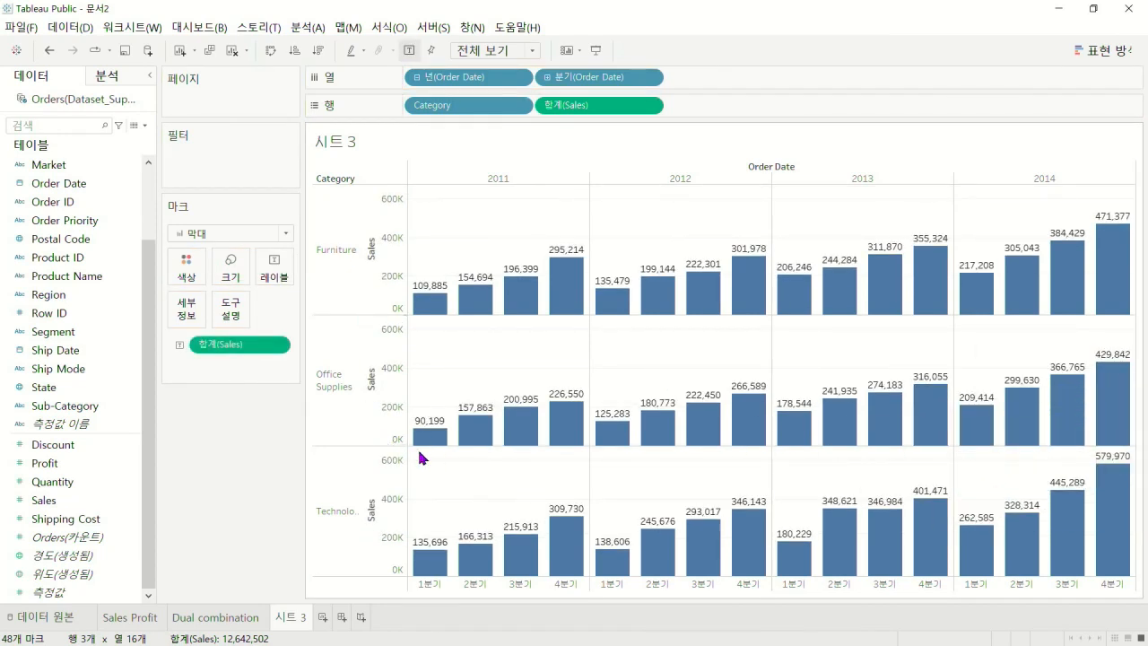
pyautogui.moveTo(40, 500); pyautogui.dragTo(186, 269)
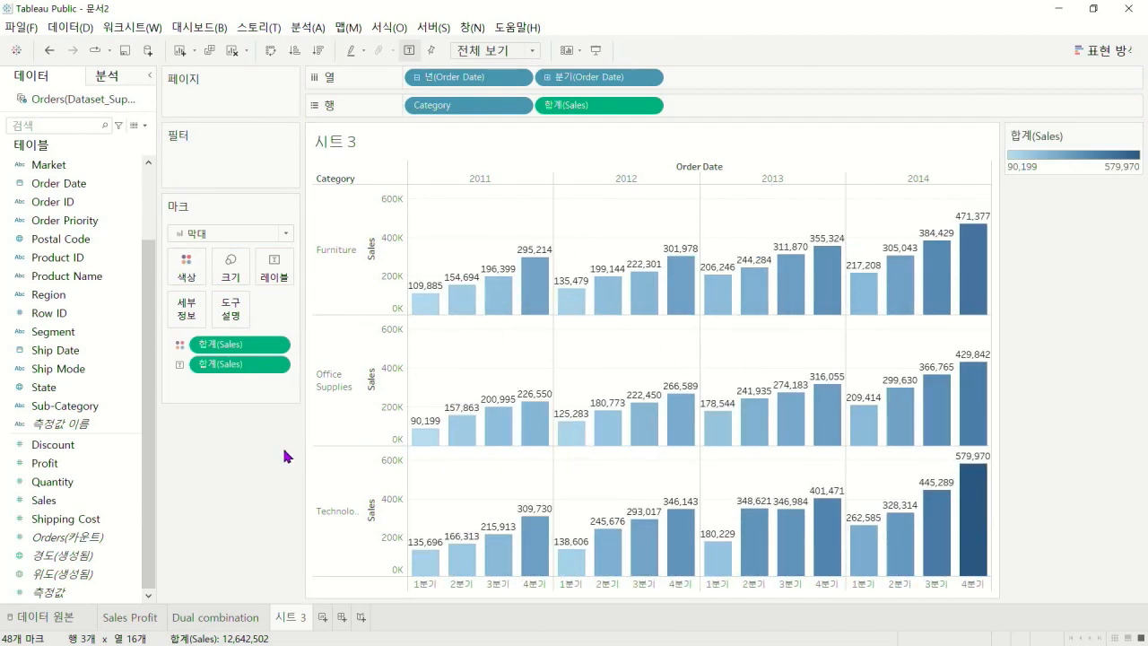
pyautogui.moveTo(1103, 140); pyautogui.dragTo(220, 471)
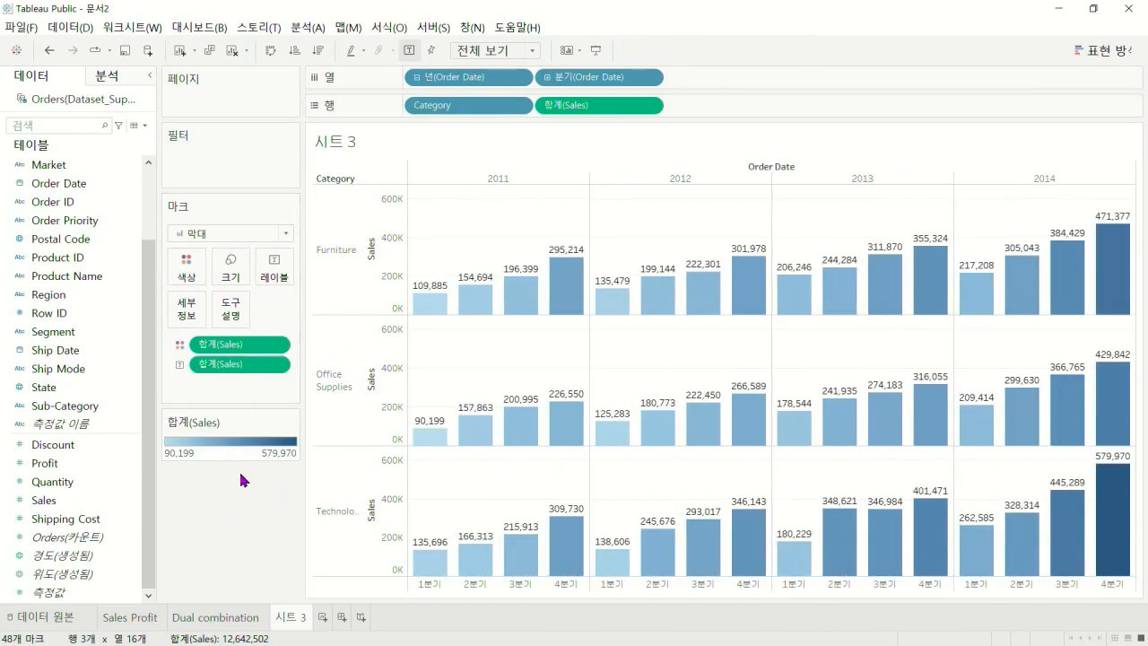
# Colour the bars by Category instead of Sales, and remove Category from the rows to stack each quarter's bars
pyautogui.scroll(2, 111, 323)
pyautogui.moveTo(50, 165); pyautogui.dragTo(192, 283)
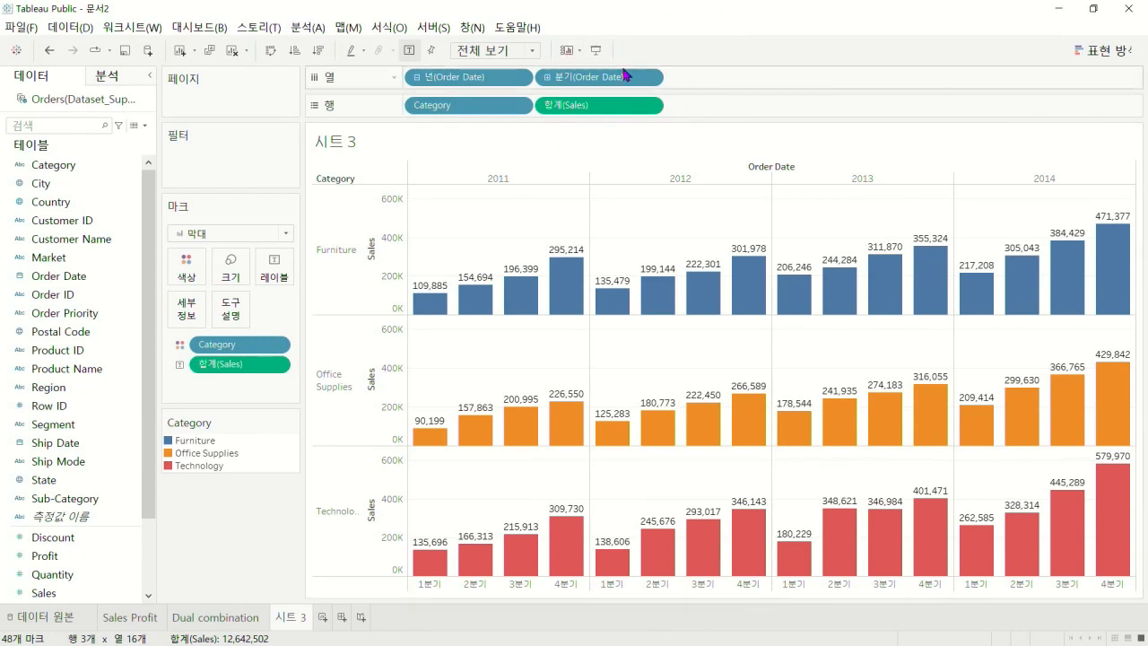
pyautogui.moveTo(471, 106); pyautogui.dragTo(233, 549)
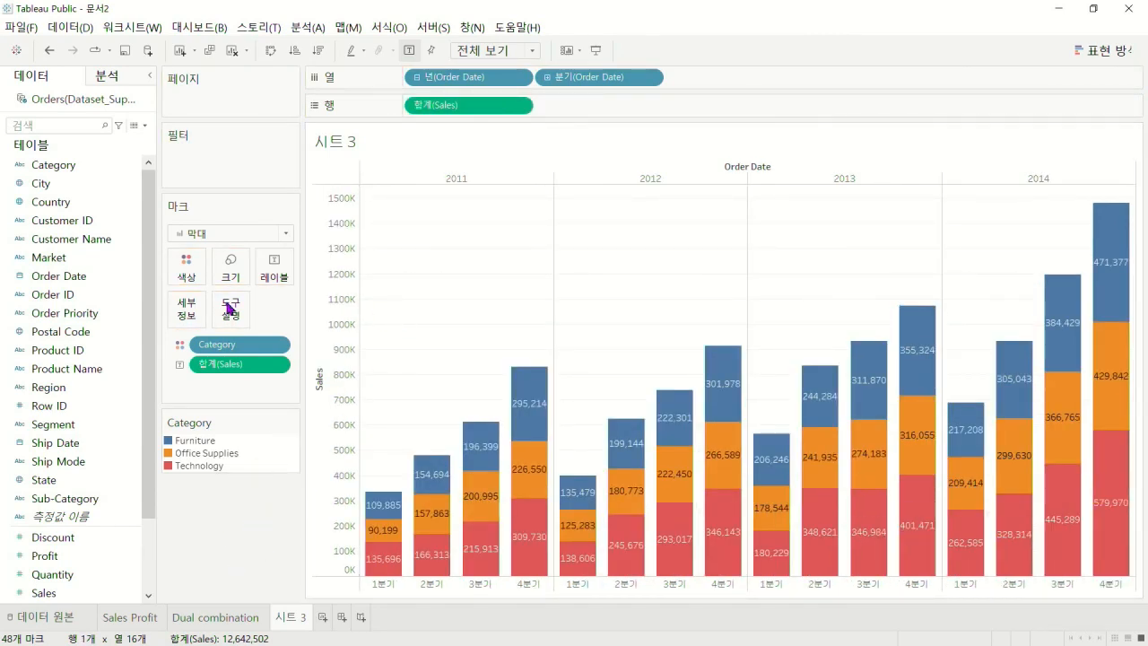
pyautogui.click(49, 50)
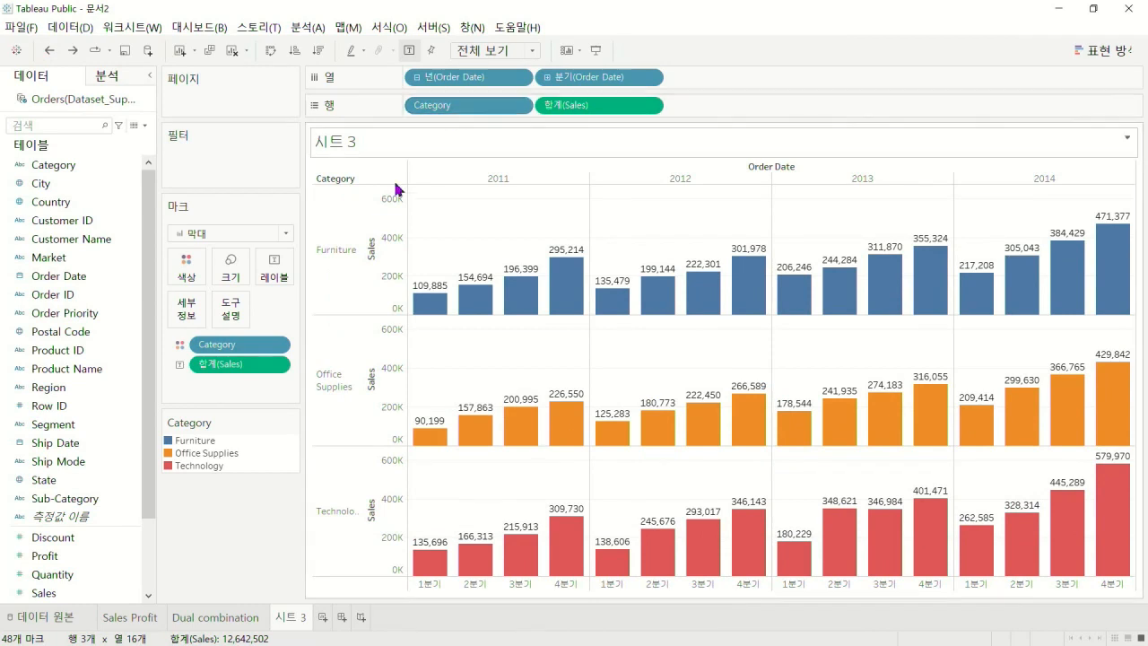
pyautogui.moveTo(468, 105); pyautogui.dragTo(217, 539)
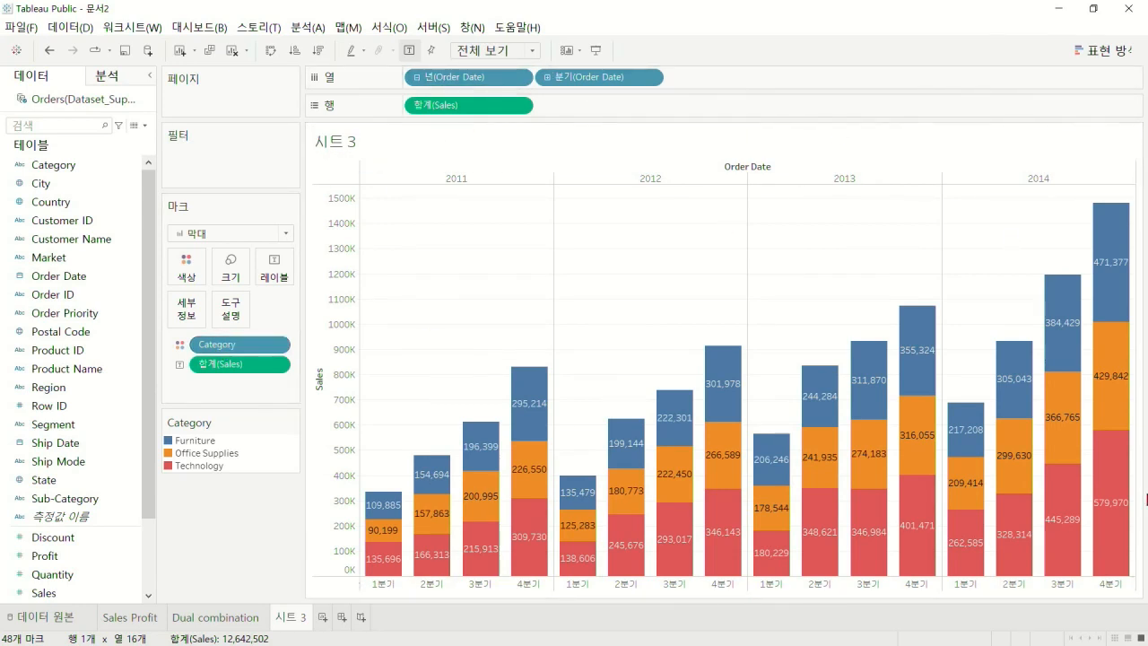
# Add Category to the labels of the stacked bars and place it above the Sales value
pyautogui.moveTo(438, 548)
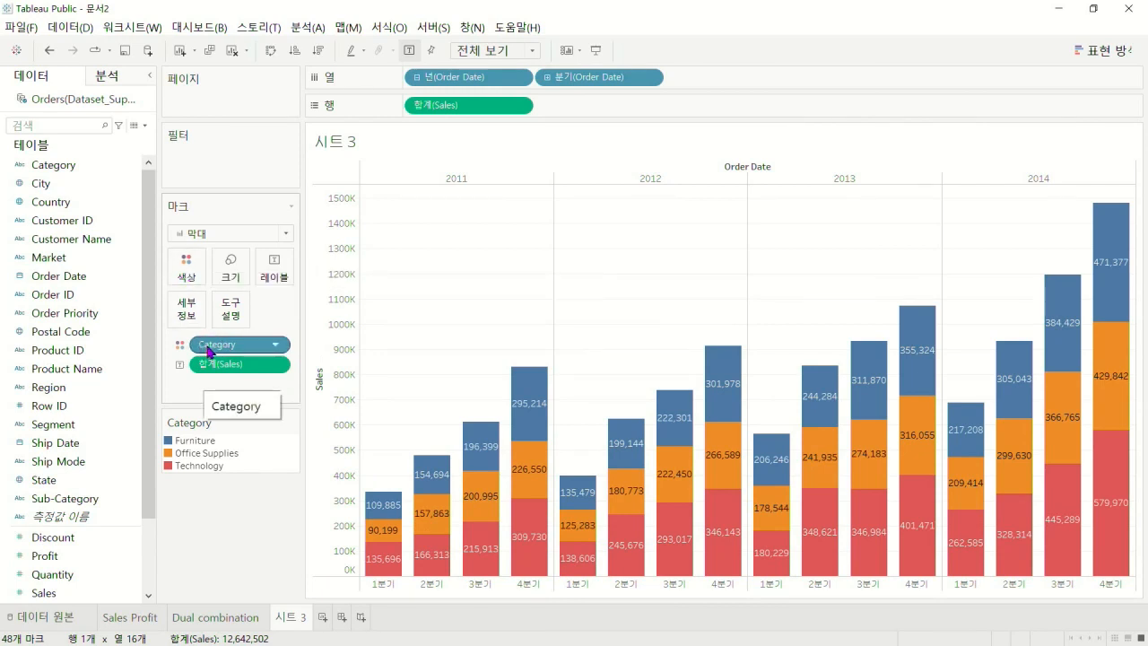
pyautogui.moveTo(1038, 459)
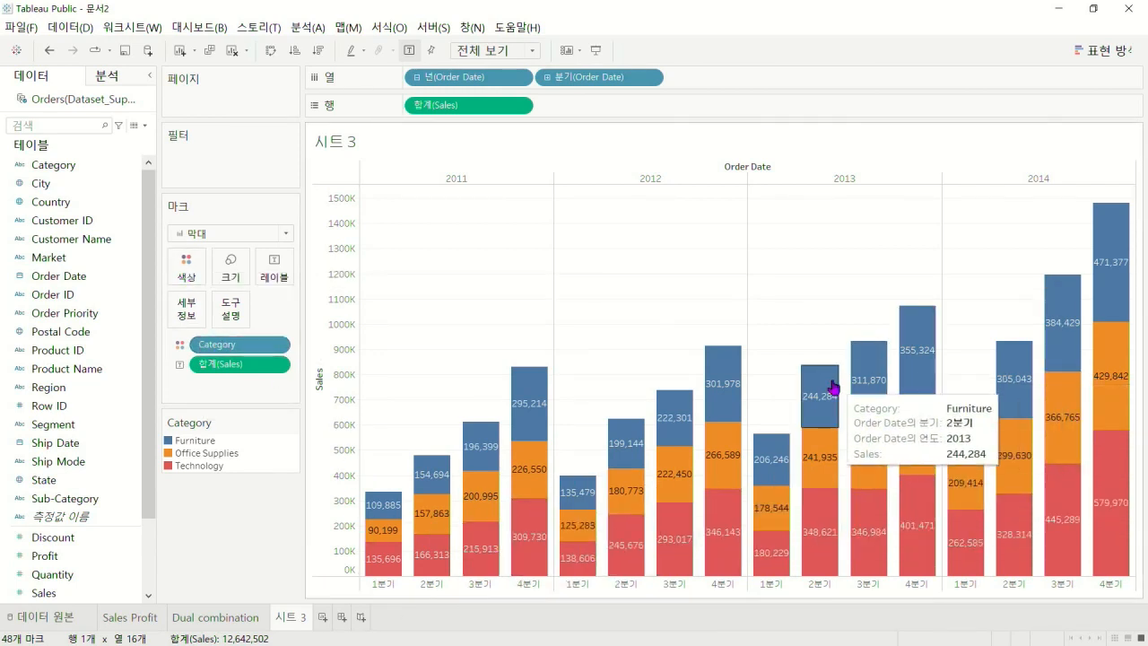
pyautogui.moveTo(485, 466)
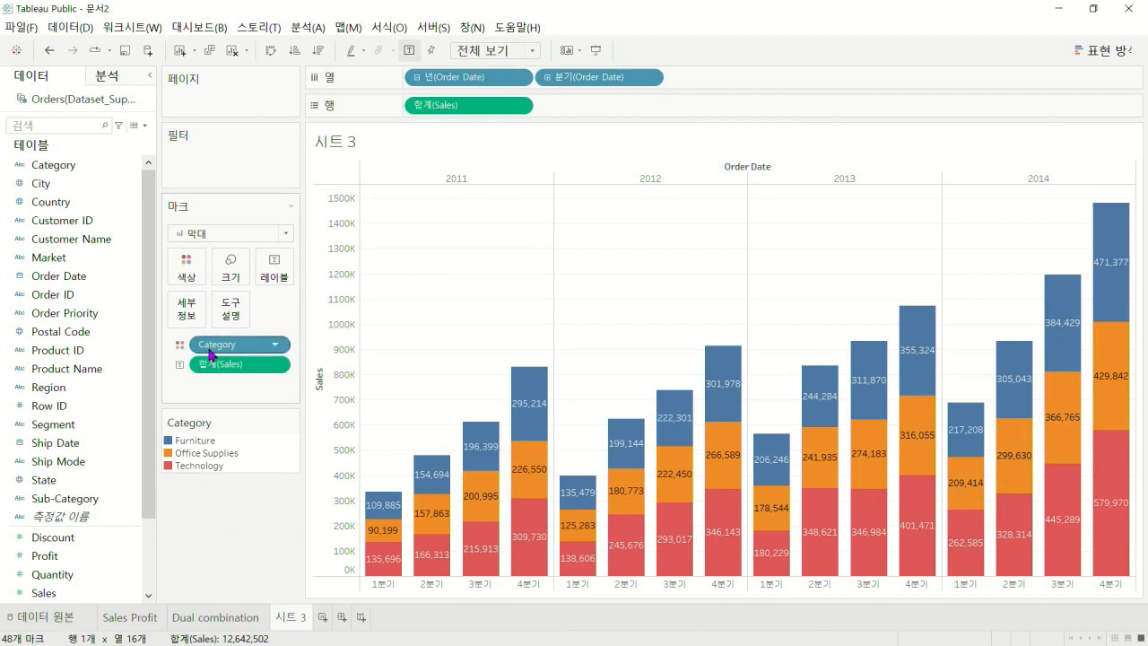
pyautogui.moveTo(228, 348); pyautogui.dragTo(275, 268)
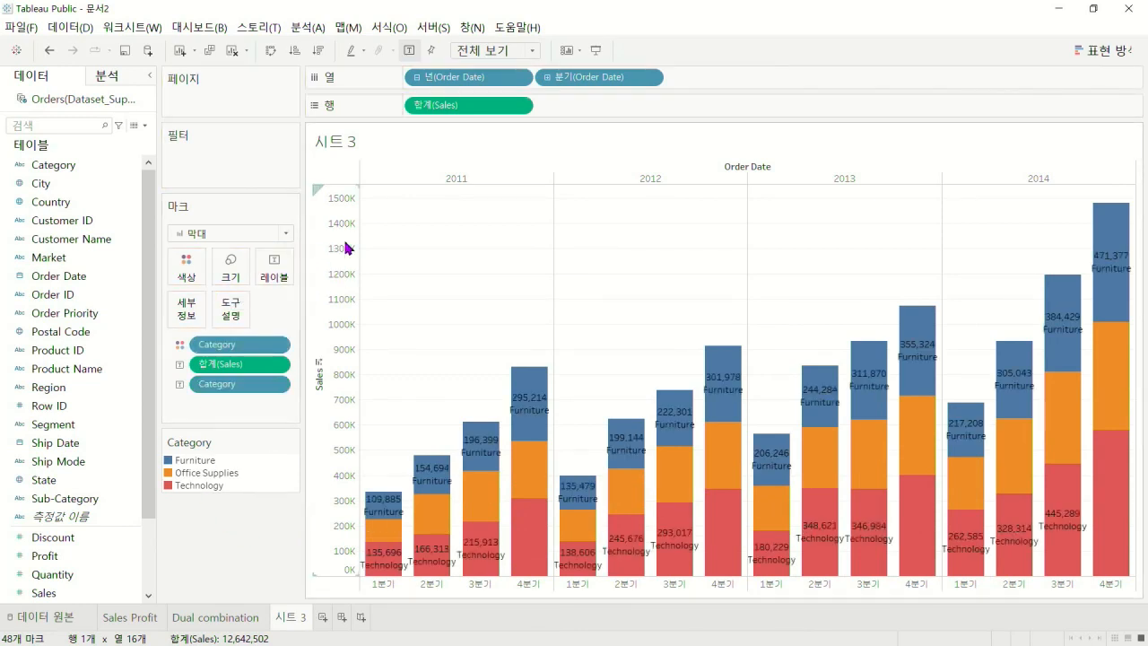
pyautogui.moveTo(454, 428)
pyautogui.moveTo(238, 364); pyautogui.dragTo(235, 400)
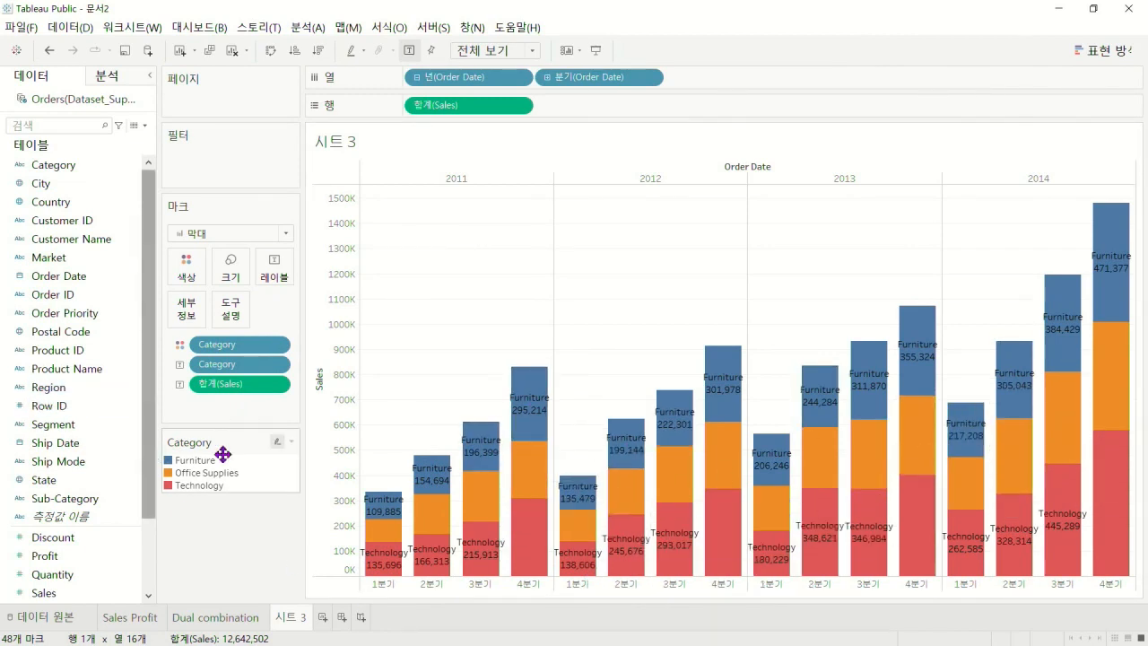
# Recolour the categories with grey for Furniture, pink for Office Supplies and yellow for Technology
pyautogui.click(189, 269)
pyautogui.click(229, 323)
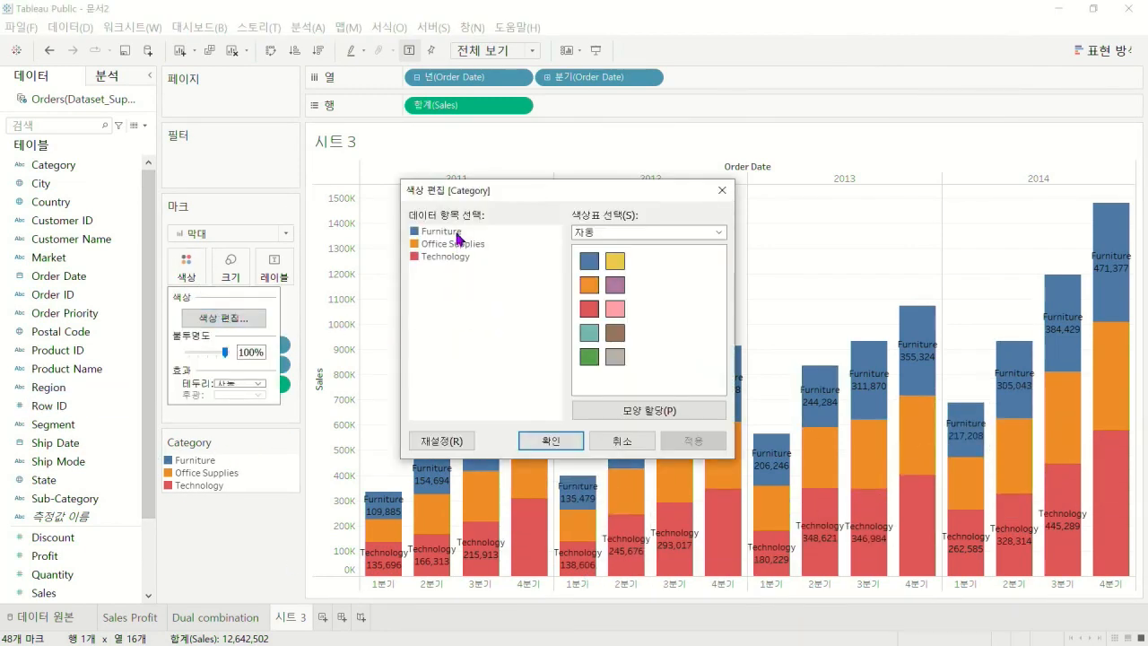
pyautogui.click(618, 356)
pyautogui.click(452, 244)
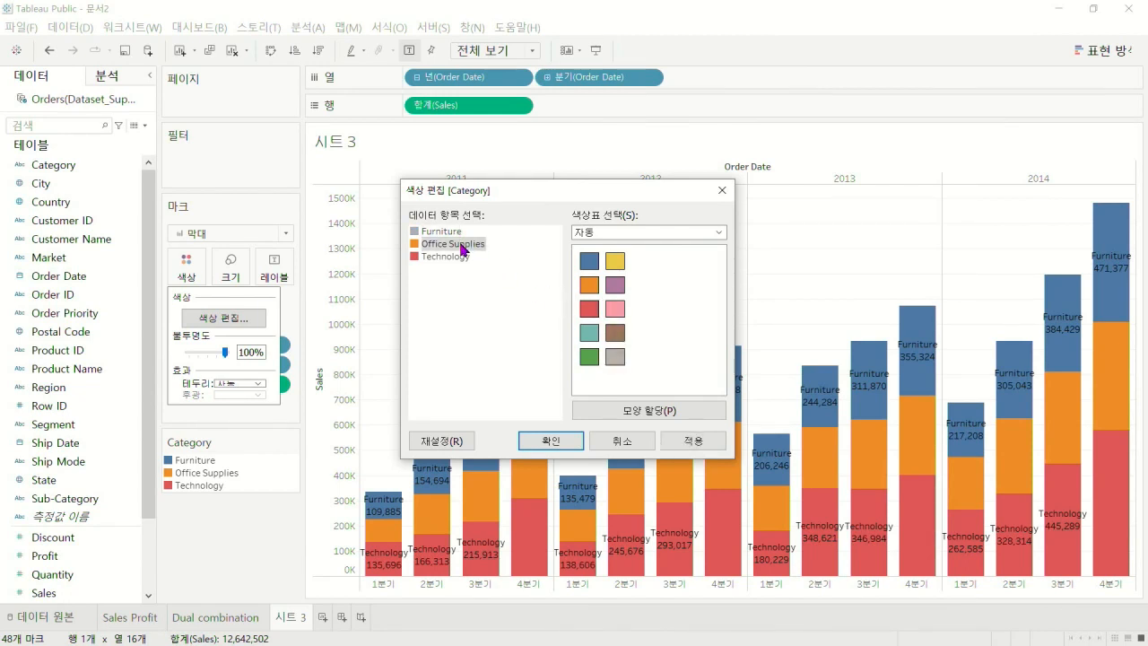
pyautogui.click(615, 309)
pyautogui.click(439, 256)
pyautogui.click(617, 262)
pyautogui.click(551, 440)
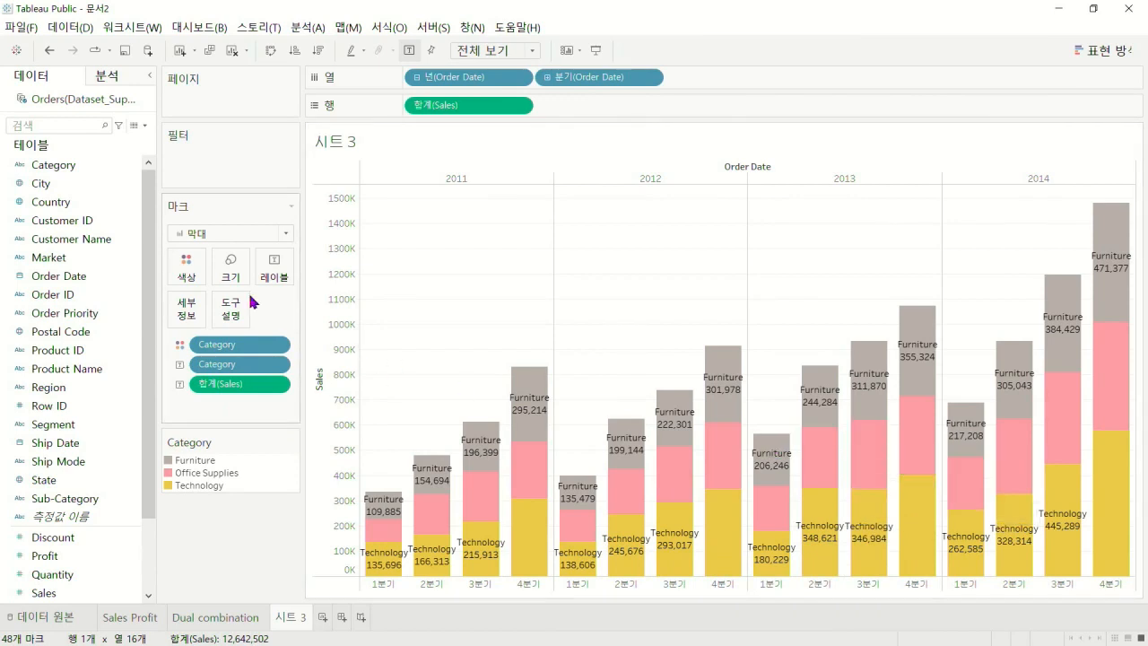
# Compare the line and bar mark types on the quarterly Sales chart, and switch the marks to circles
pyautogui.click(286, 233)
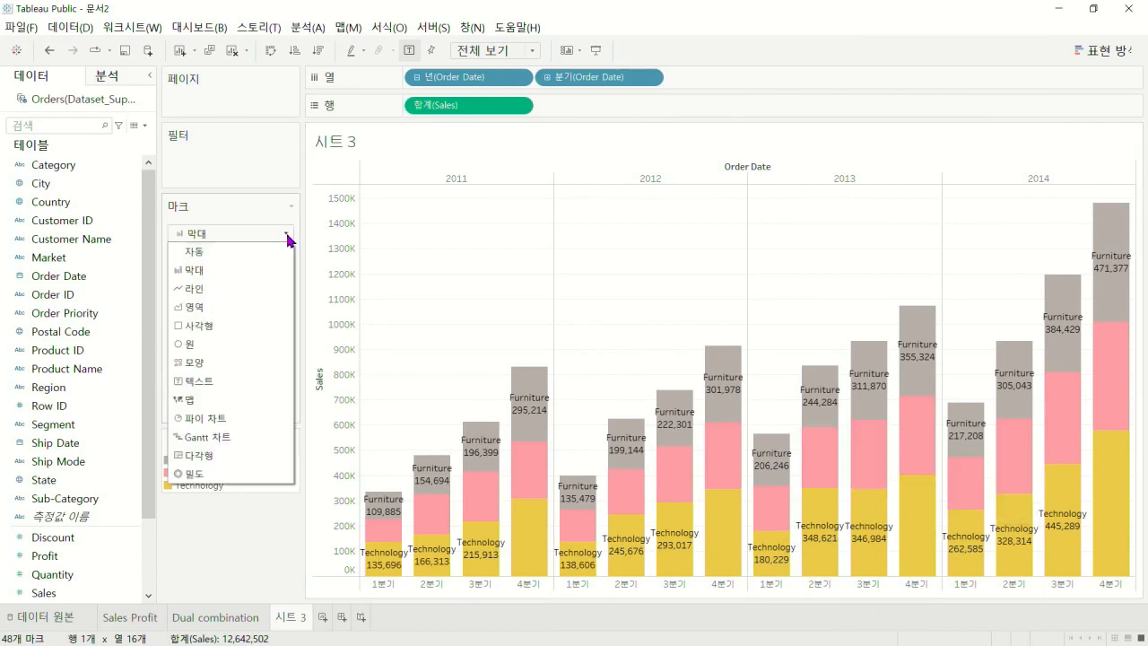
pyautogui.click(236, 287)
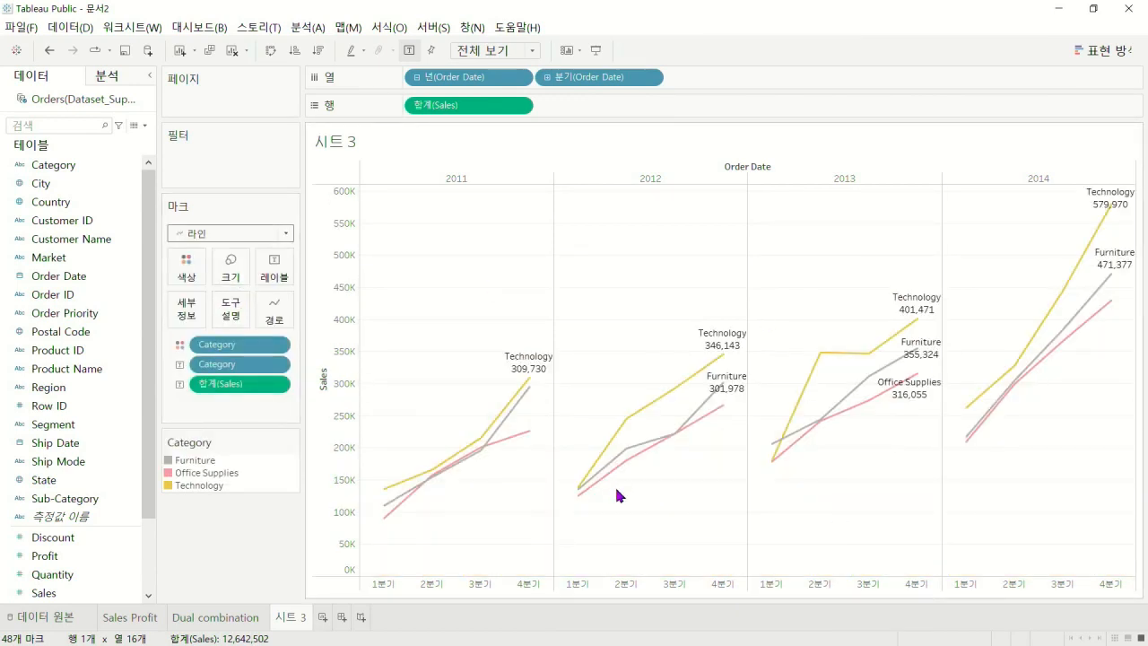
pyautogui.click(285, 235)
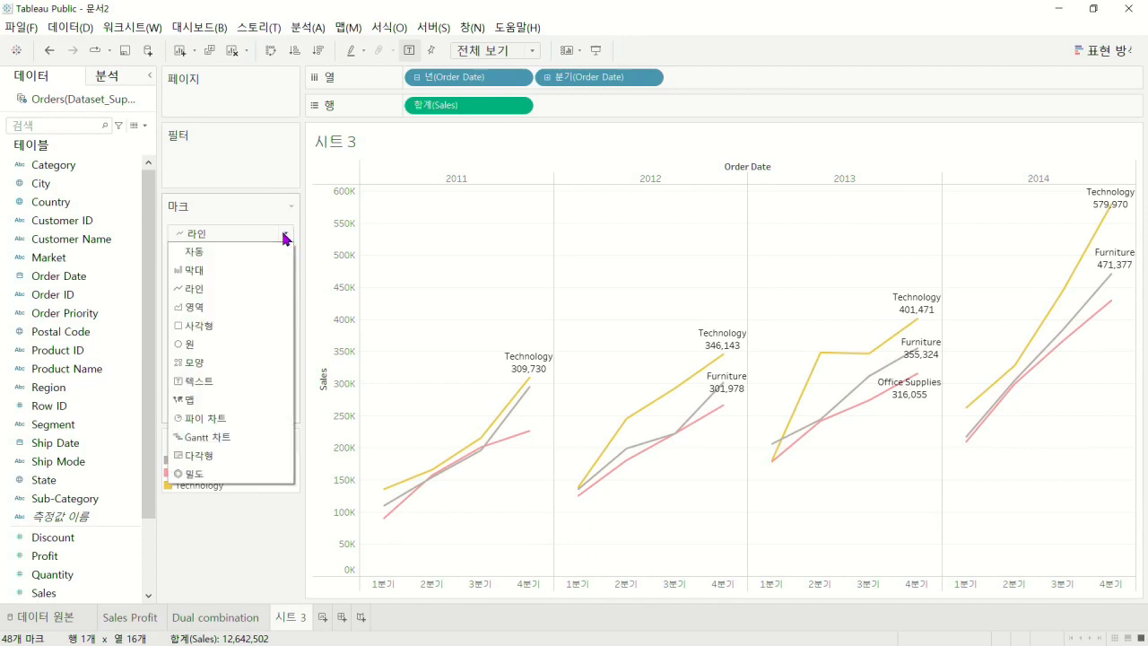
pyautogui.click(236, 268)
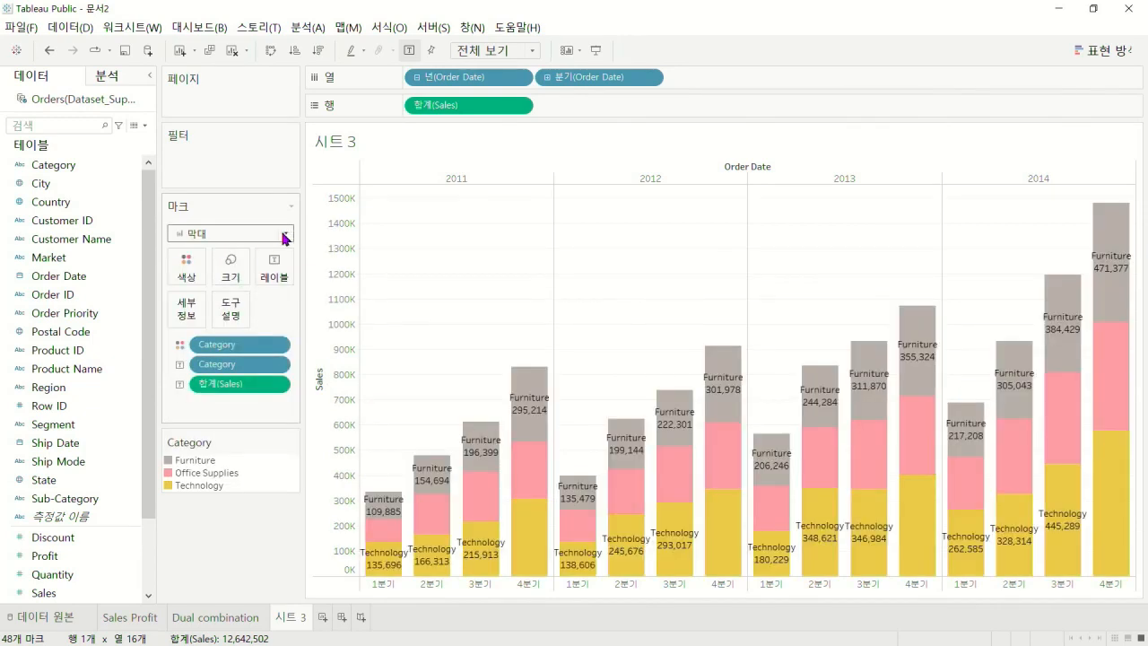
pyautogui.click(286, 233)
pyautogui.click(203, 344)
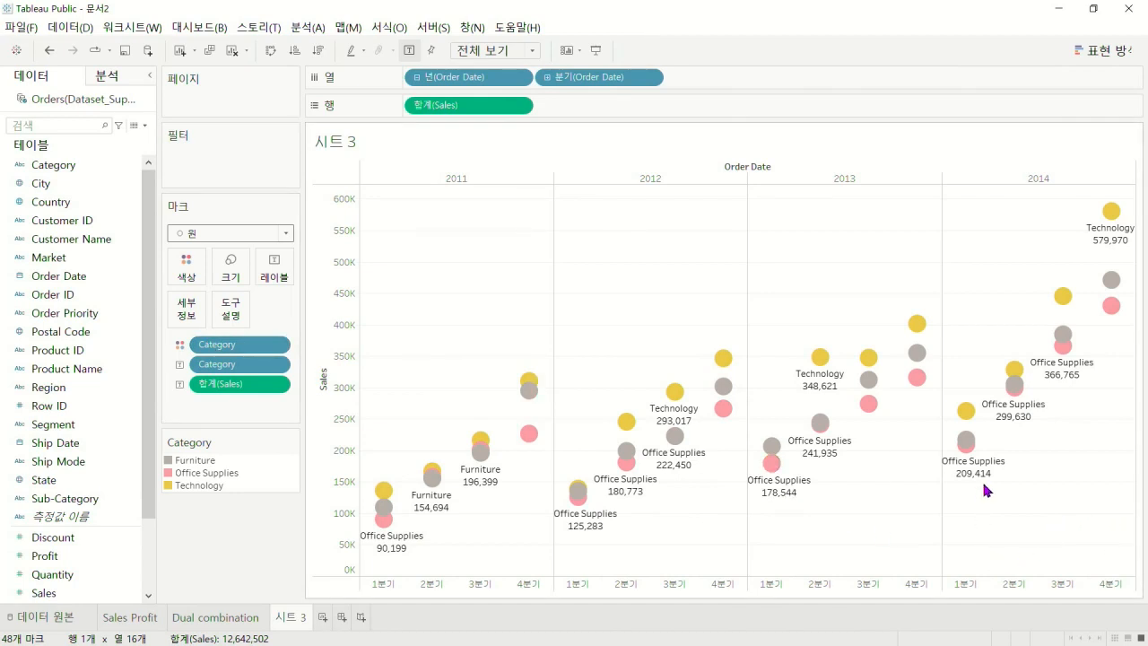
pyautogui.moveTo(1058, 385)
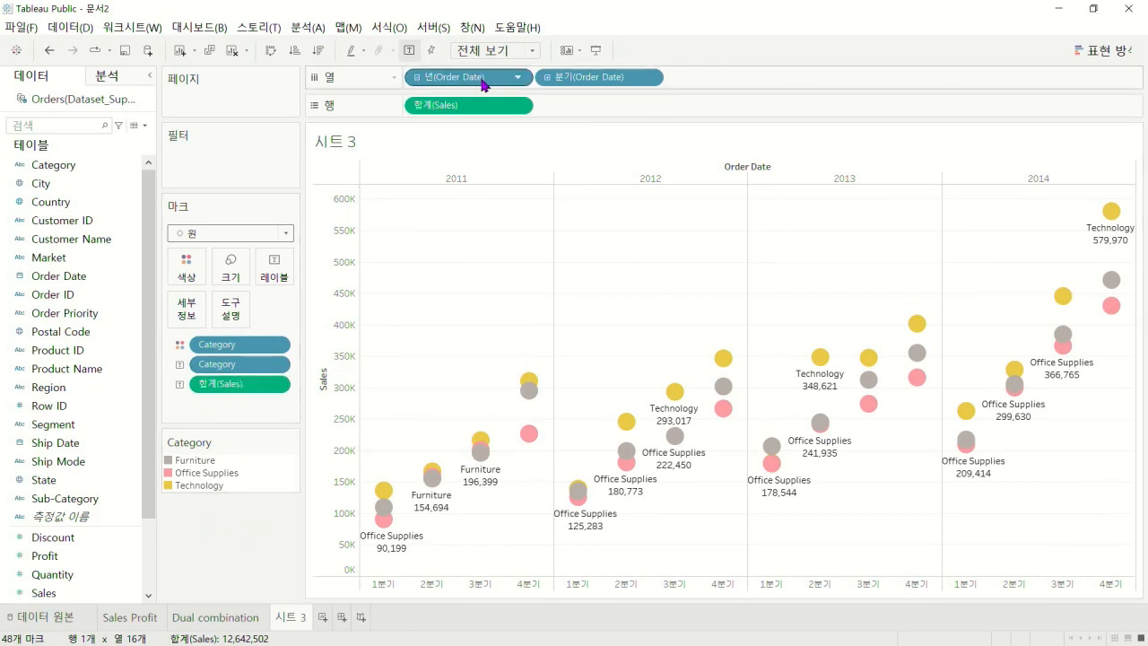
pyautogui.moveTo(583, 80); pyautogui.dragTo(687, 27)
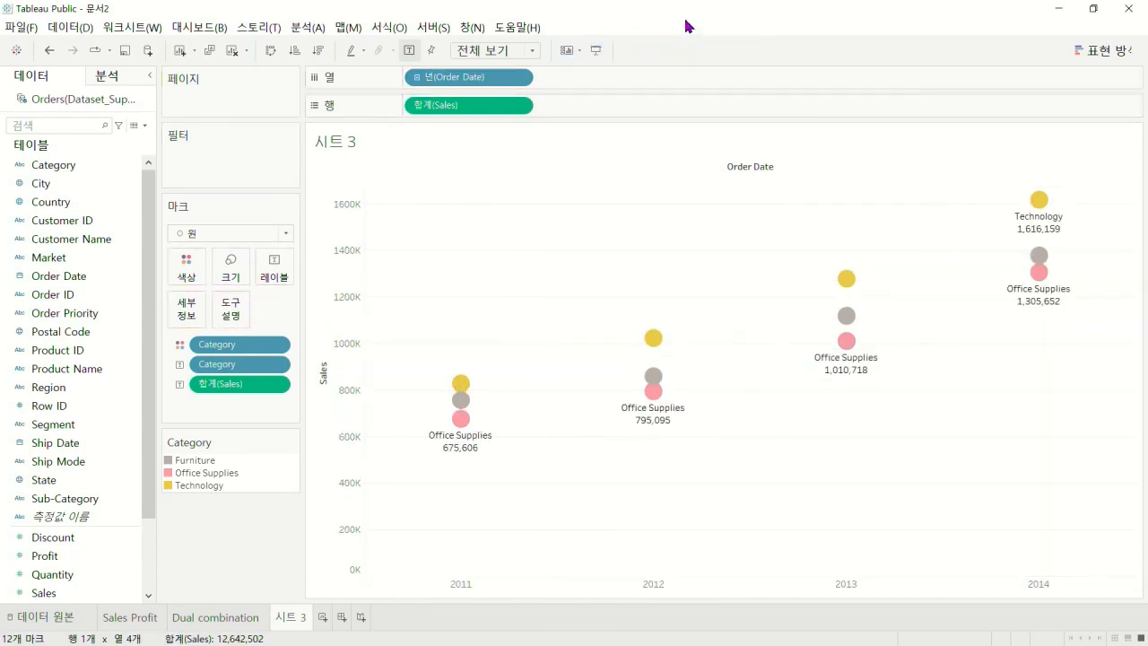
pyautogui.click(49, 50)
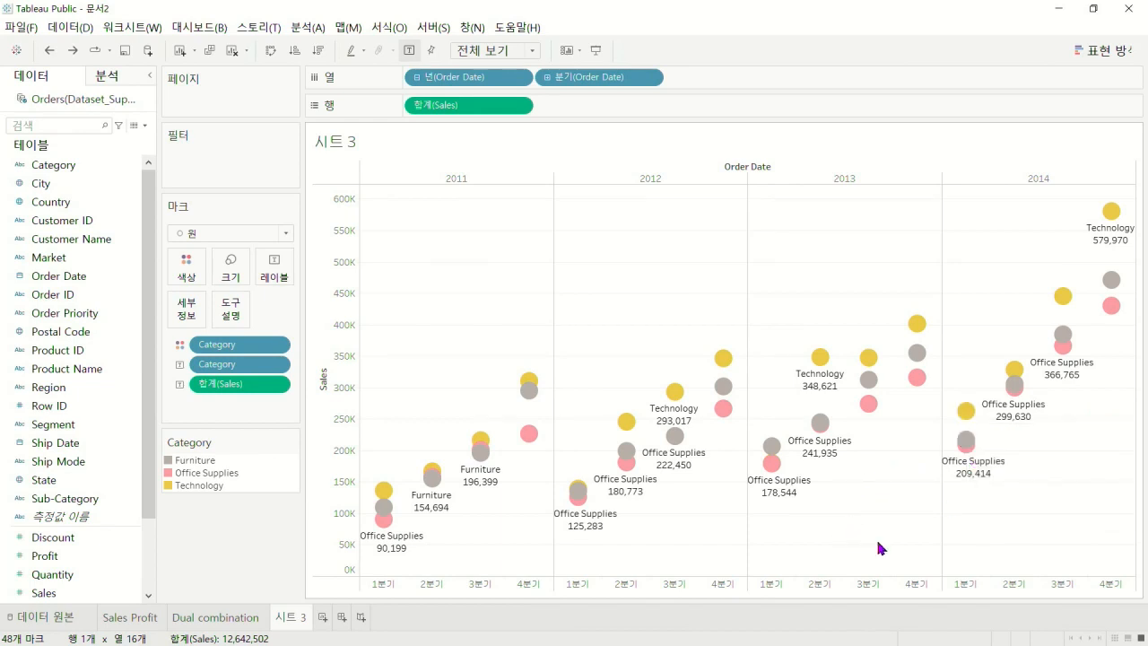
# Try the line (라인) mark type on the quarterly sales chart and settle on bar (막대)
pyautogui.click(283, 233)
pyautogui.click(226, 285)
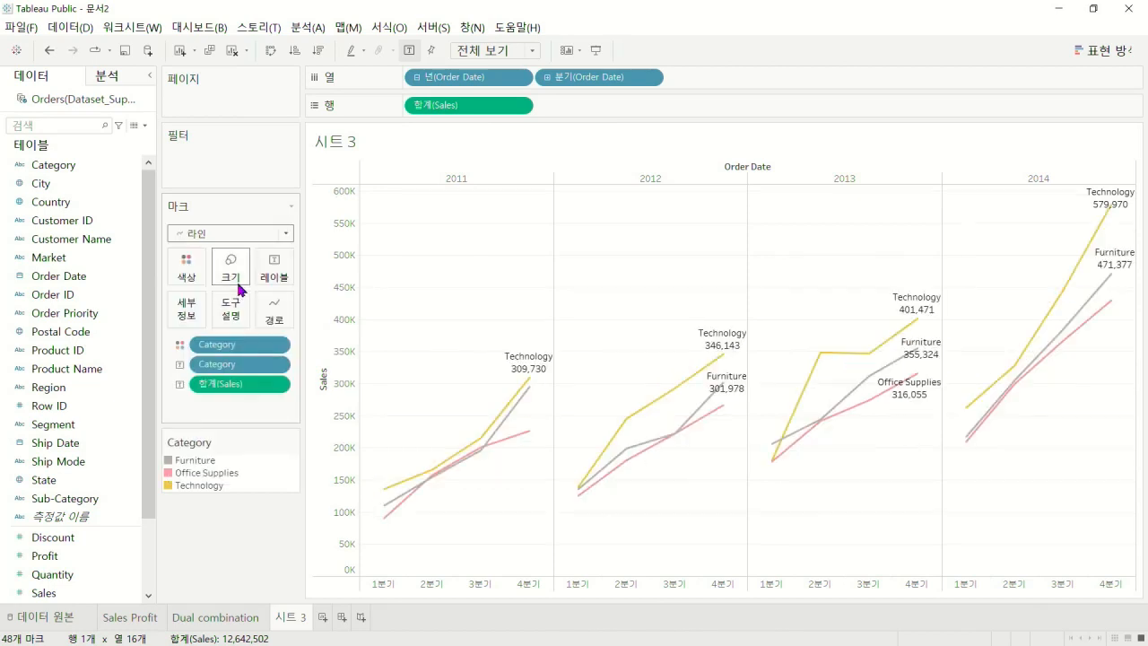
pyautogui.click(283, 233)
pyautogui.click(229, 267)
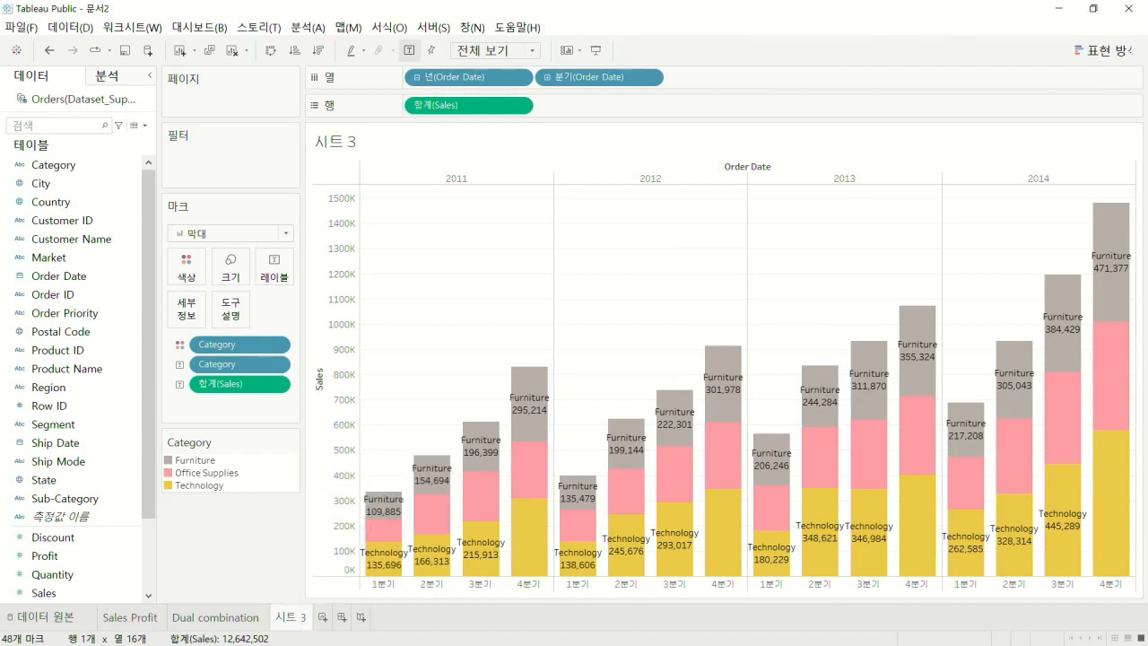
# Add a new worksheet and name it "Spark line chart"
pyautogui.click(323, 618)
pyautogui.doubleClick(328, 622)
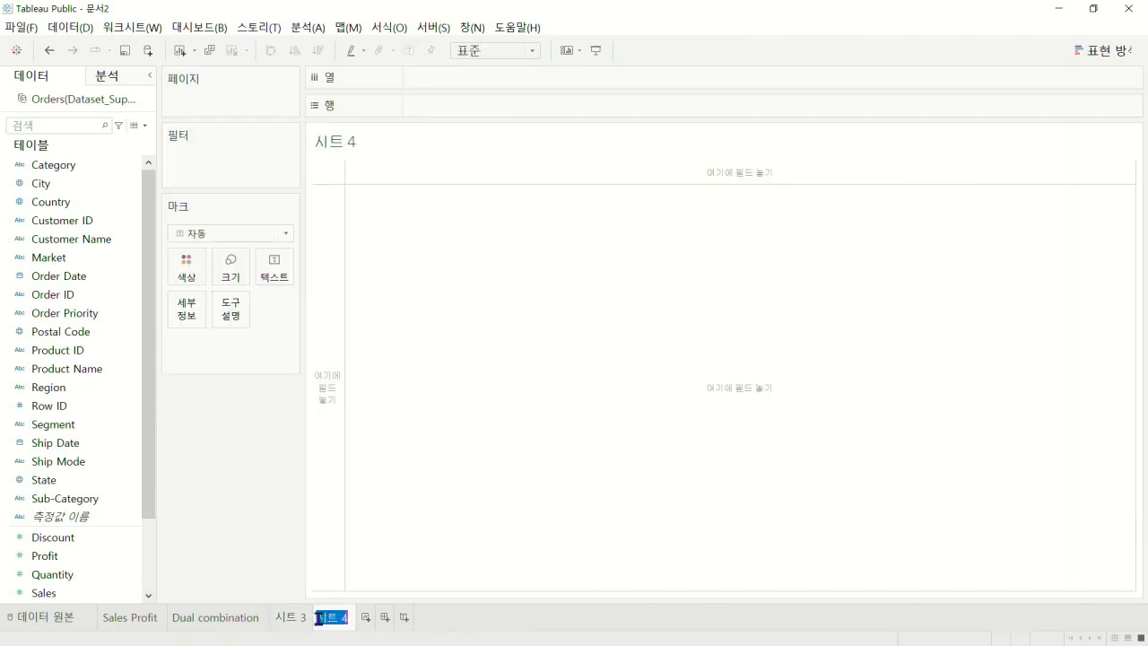
pyautogui.write('ms')
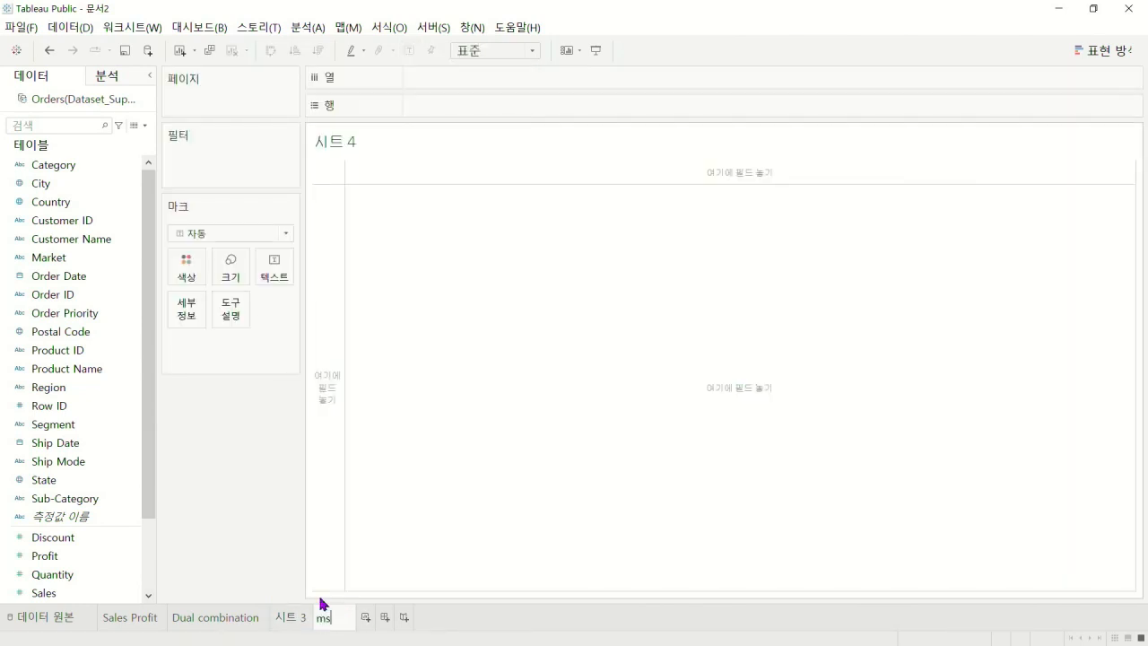
pyautogui.write('ㄴ매')
pyautogui.press('BackSpace')
pyautogui.press('BackSpace')
pyautogui.write('Spark line chart')
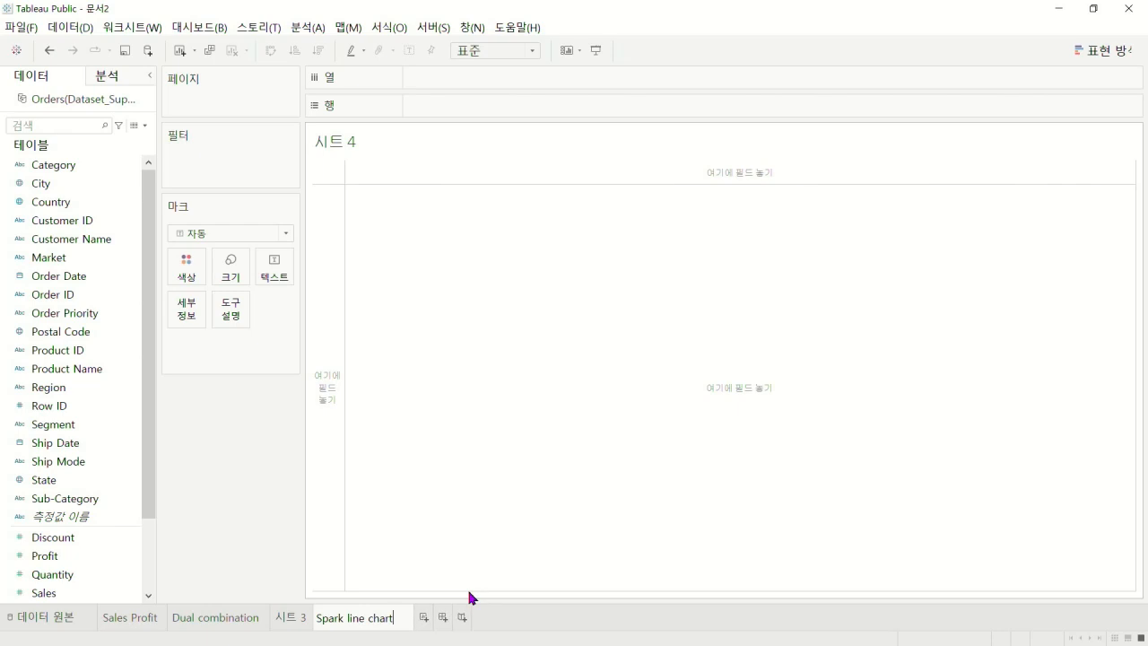
pyautogui.press('Return')
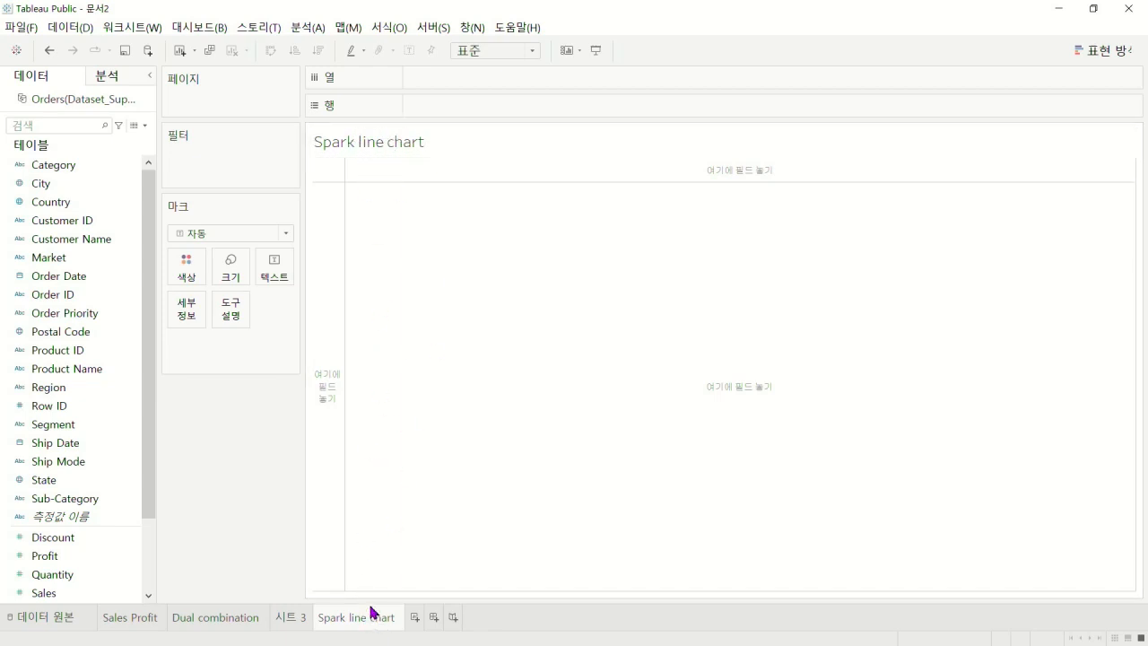
# Replace the sheet-name placeholder in the worksheet's title with the text "스파크차트"
pyautogui.doubleClick(394, 141)
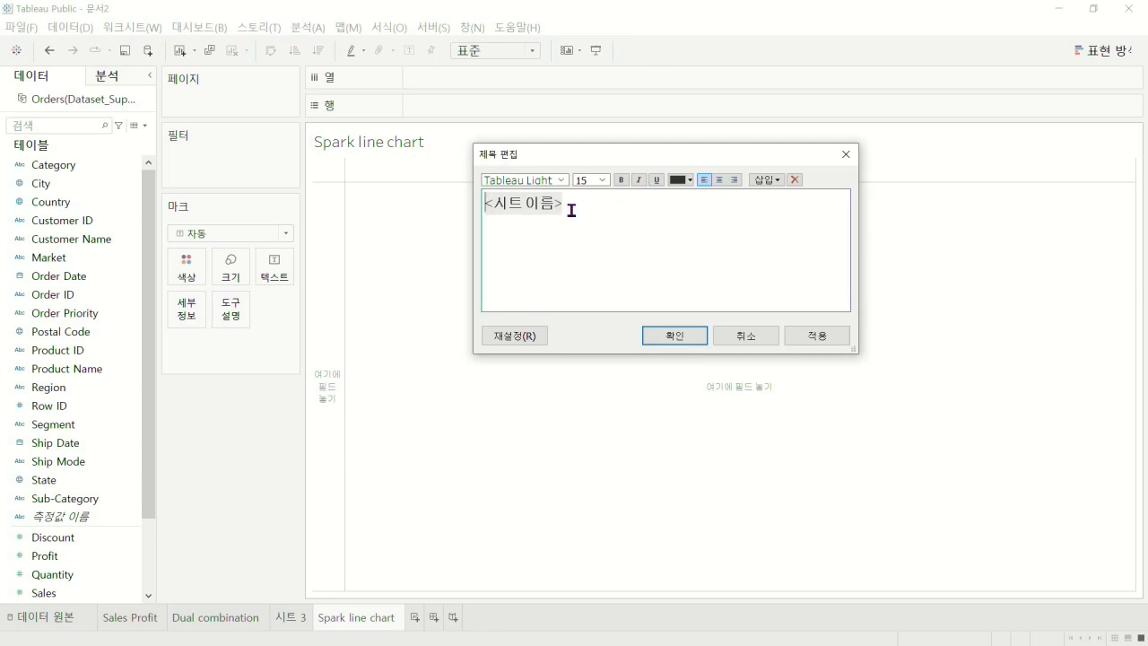
pyautogui.doubleClick(517, 203)
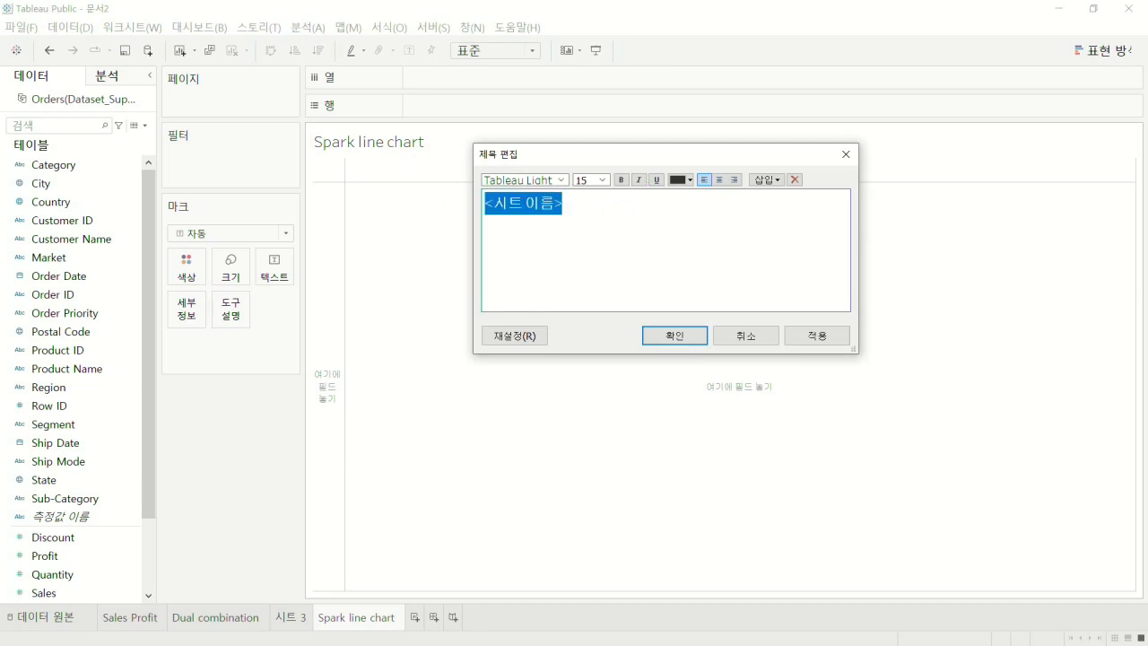
pyautogui.moveTo(493, 204); pyautogui.dragTo(562, 204)
pyautogui.click(562, 204)
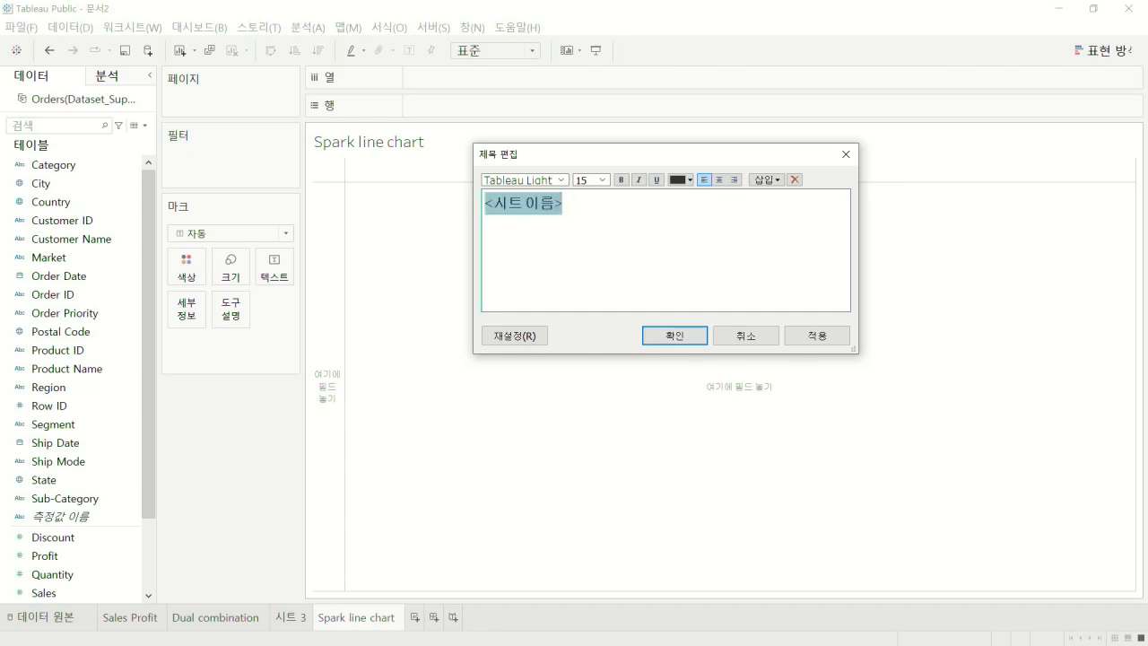
pyautogui.press('BackSpace')
pyautogui.press('BackSpace')
pyautogui.press('BackSpace')
pyautogui.press('BackSpace')
pyautogui.press('BackSpace')
pyautogui.press('BackSpace')
pyautogui.write('스파크차트')
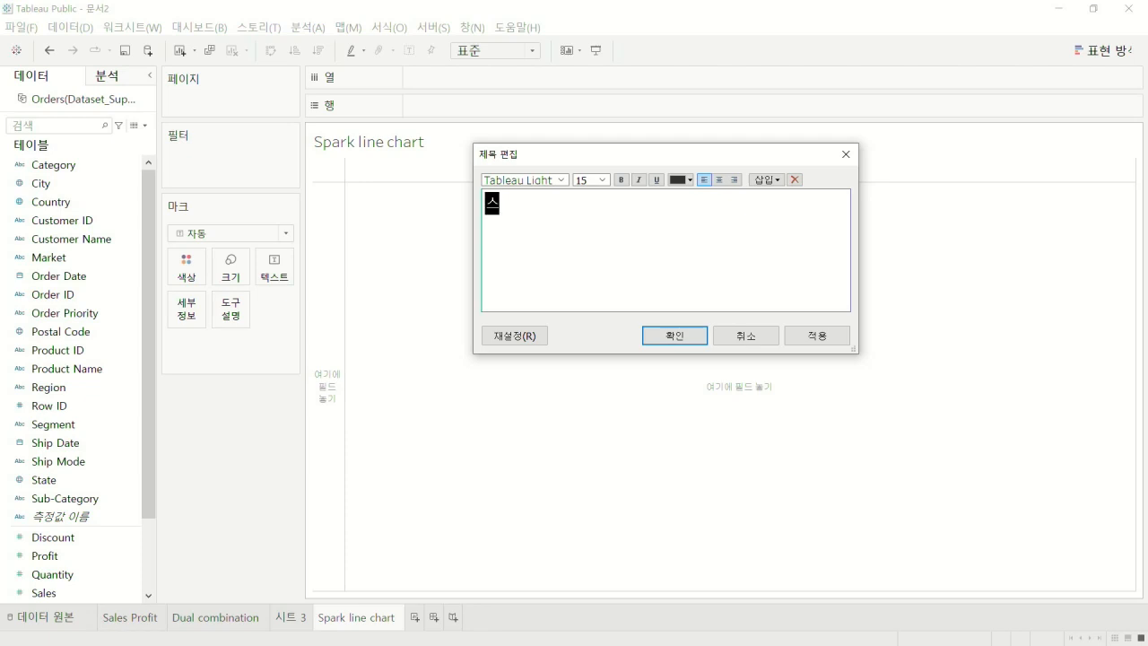
pyautogui.press('Return')
pyautogui.click(676, 337)
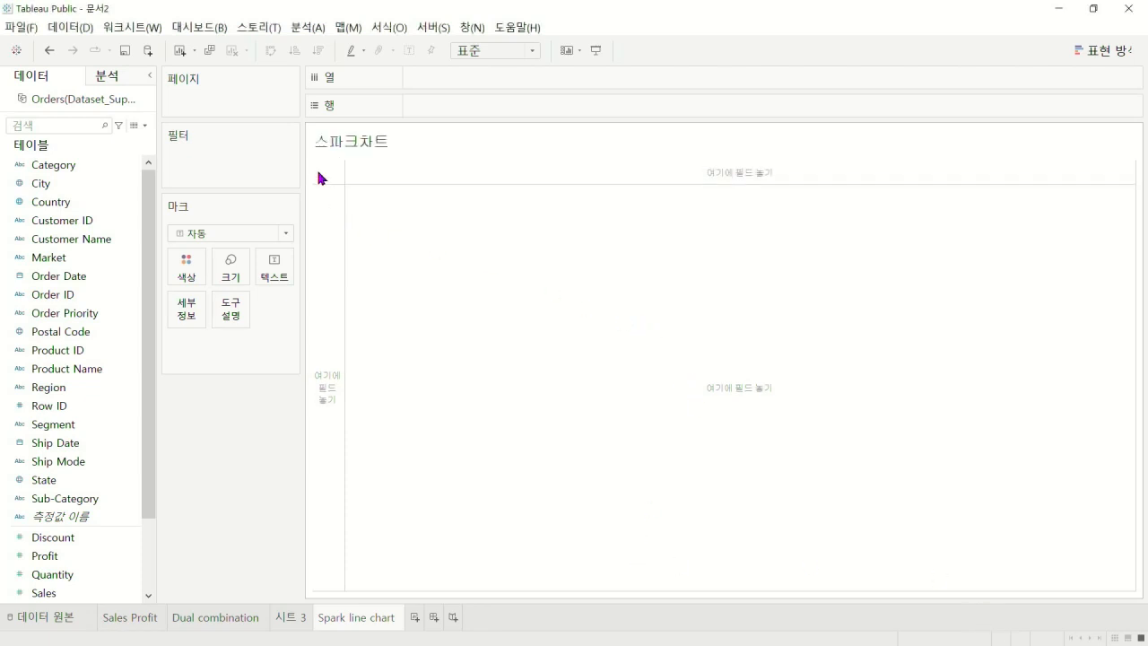
pyautogui.doubleClick(375, 624)
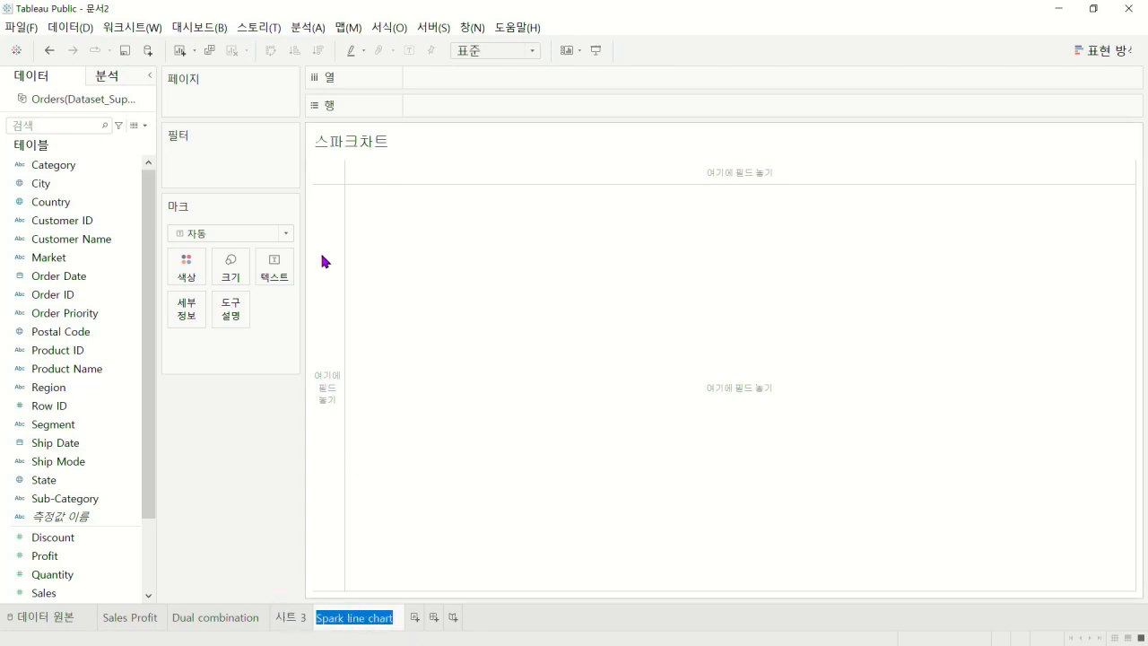
pyautogui.doubleClick(347, 144)
pyautogui.moveTo(663, 223); pyautogui.dragTo(368, 206)
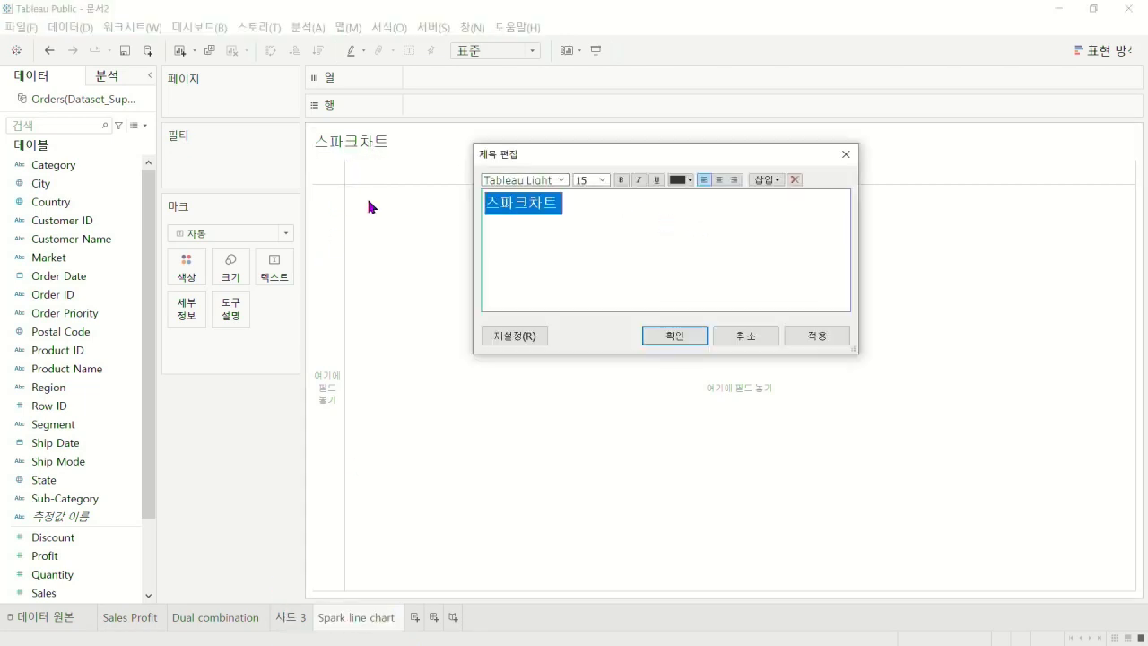
pyautogui.write('<>')
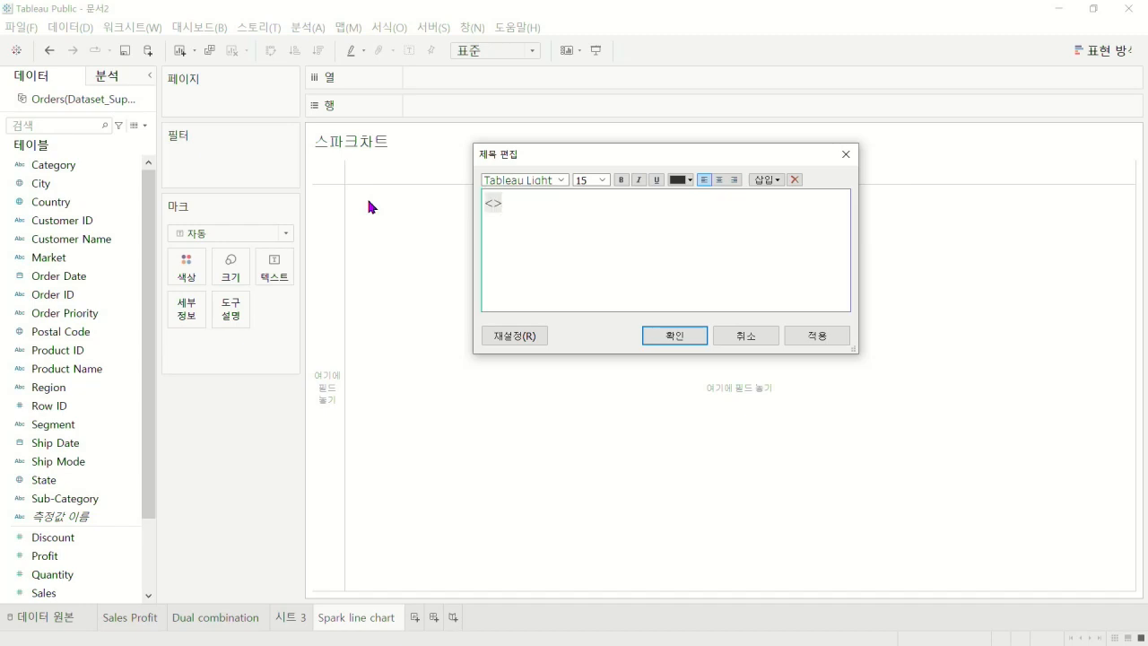
pyautogui.press('BackSpace')
pyautogui.press('BackSpace')
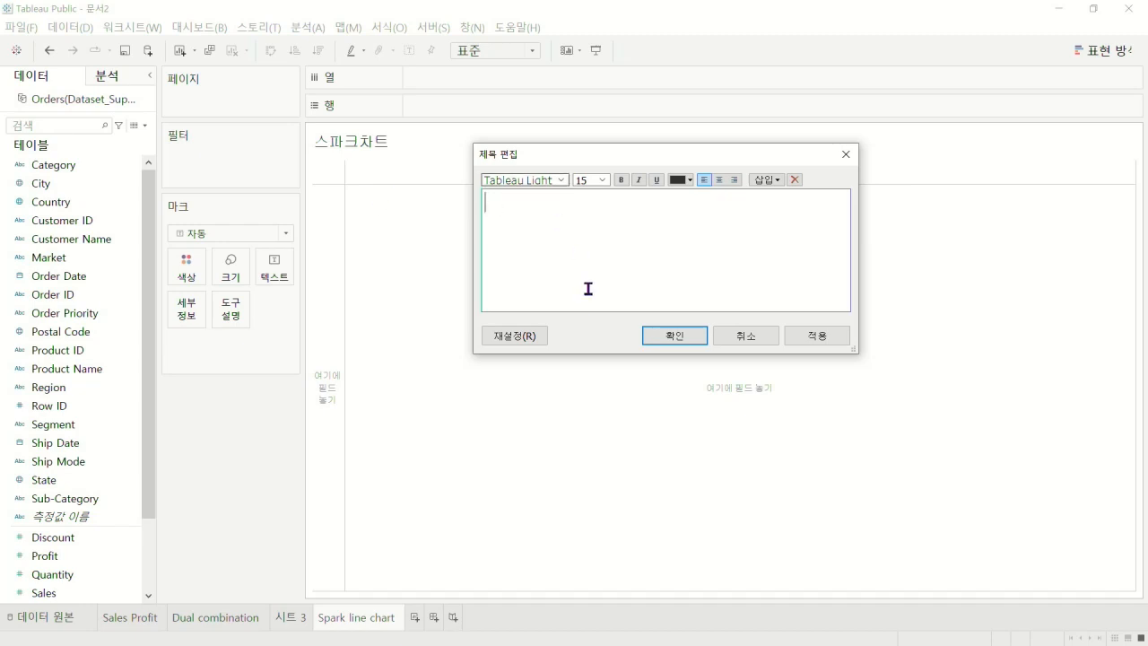
pyautogui.click(845, 154)
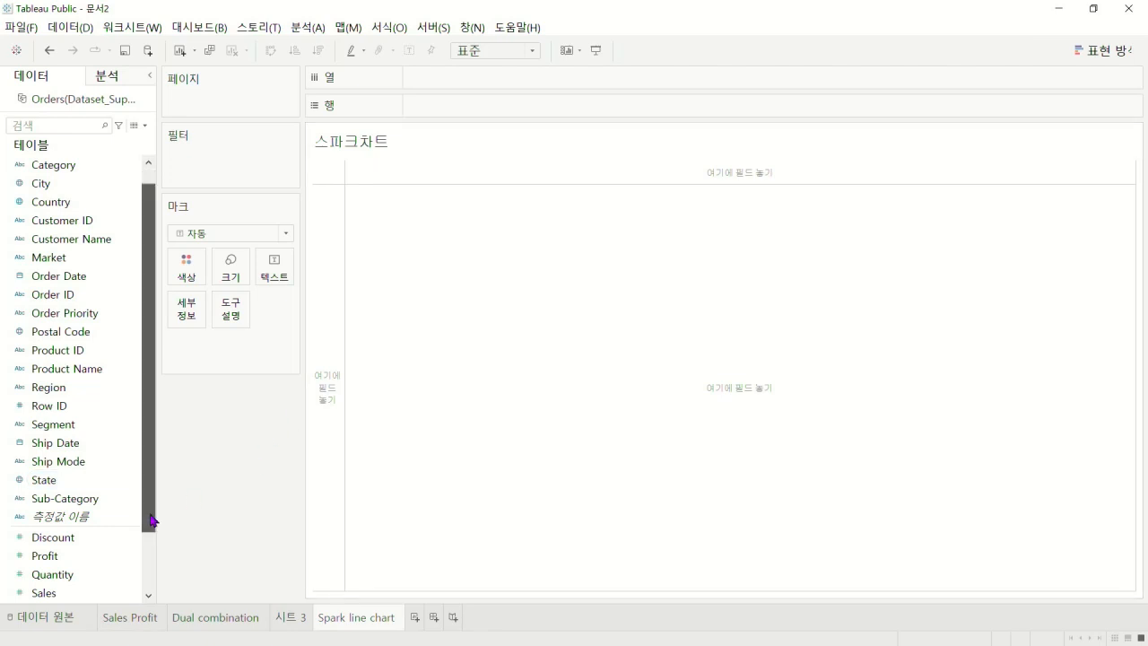
# Add the Sales, Profit and Quantity measures to the columns and move all three to the rows
pyautogui.scroll(-2, 153, 520)
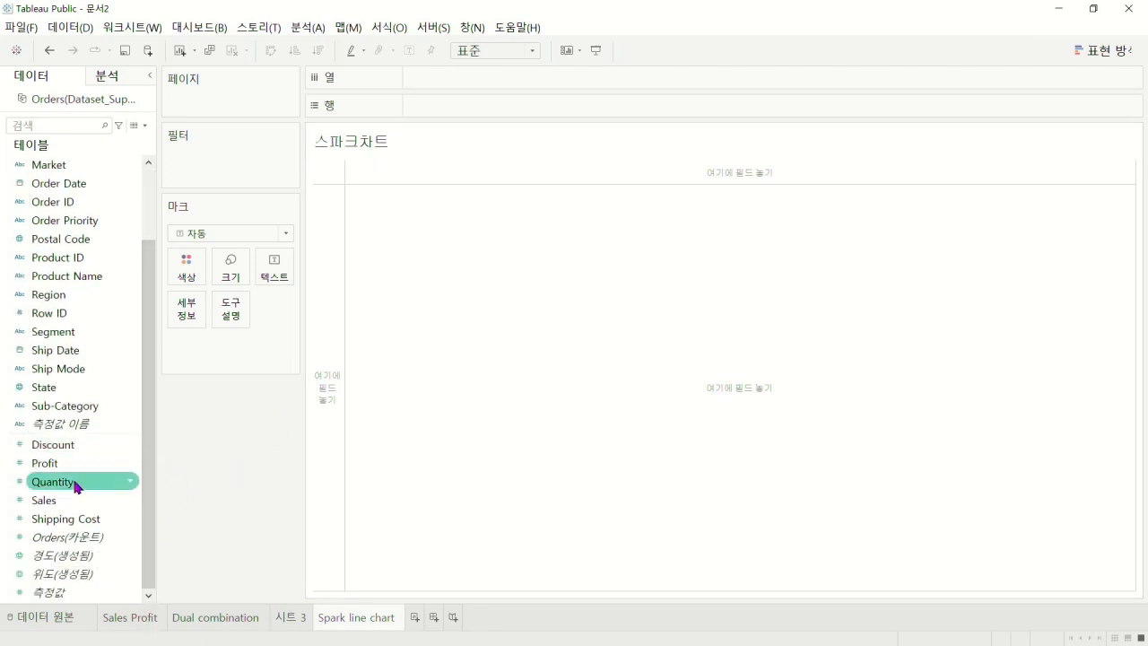
pyautogui.moveTo(71, 500); pyautogui.dragTo(472, 77)
pyautogui.moveTo(50, 463); pyautogui.dragTo(607, 75)
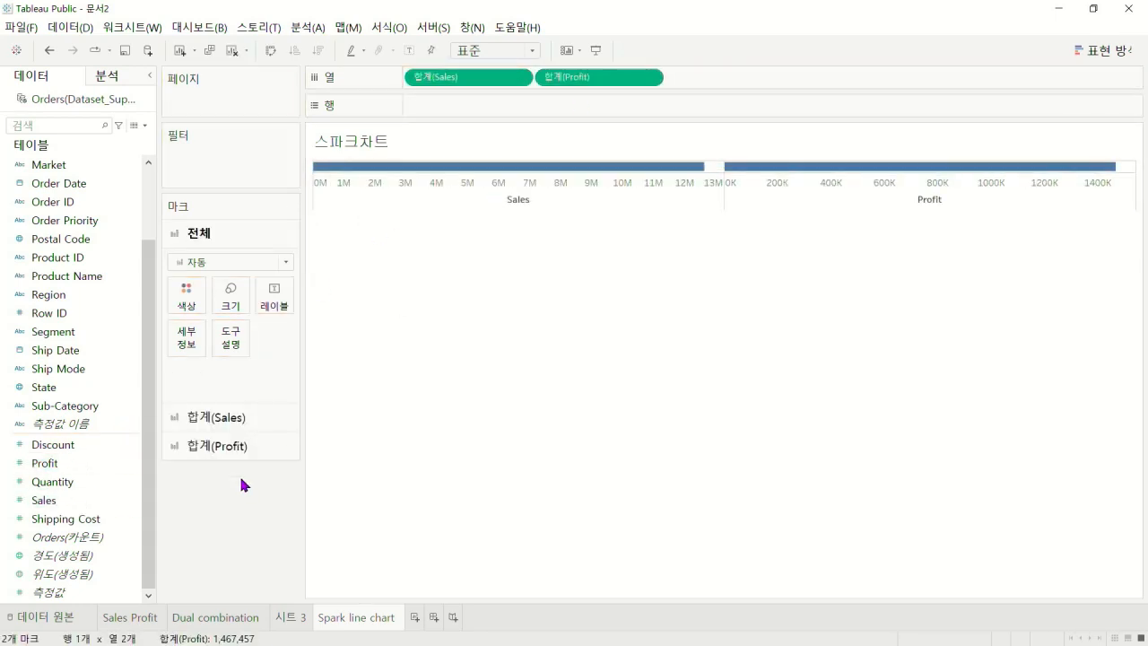
pyautogui.click(105, 542)
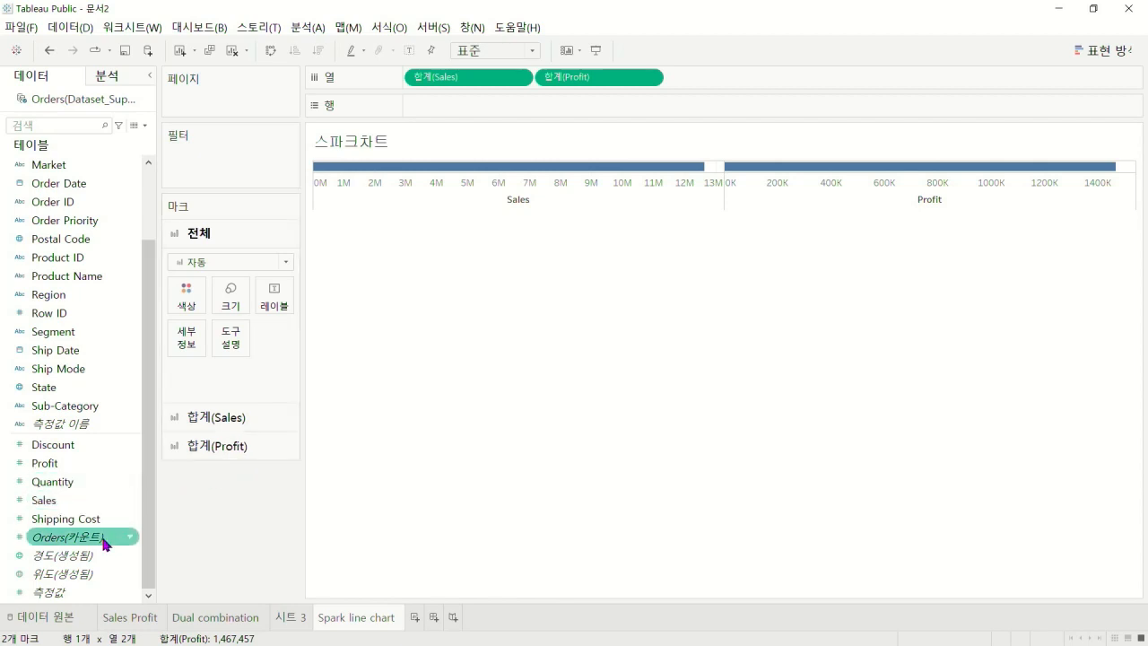
pyautogui.click(76, 465)
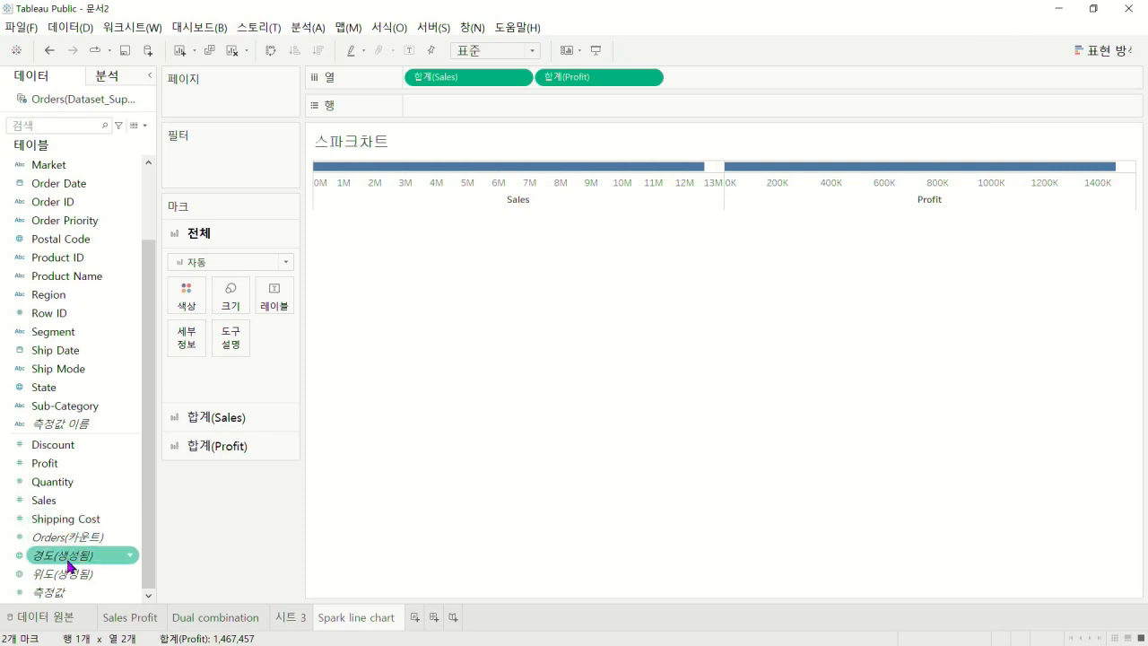
pyautogui.moveTo(77, 484); pyautogui.dragTo(732, 82)
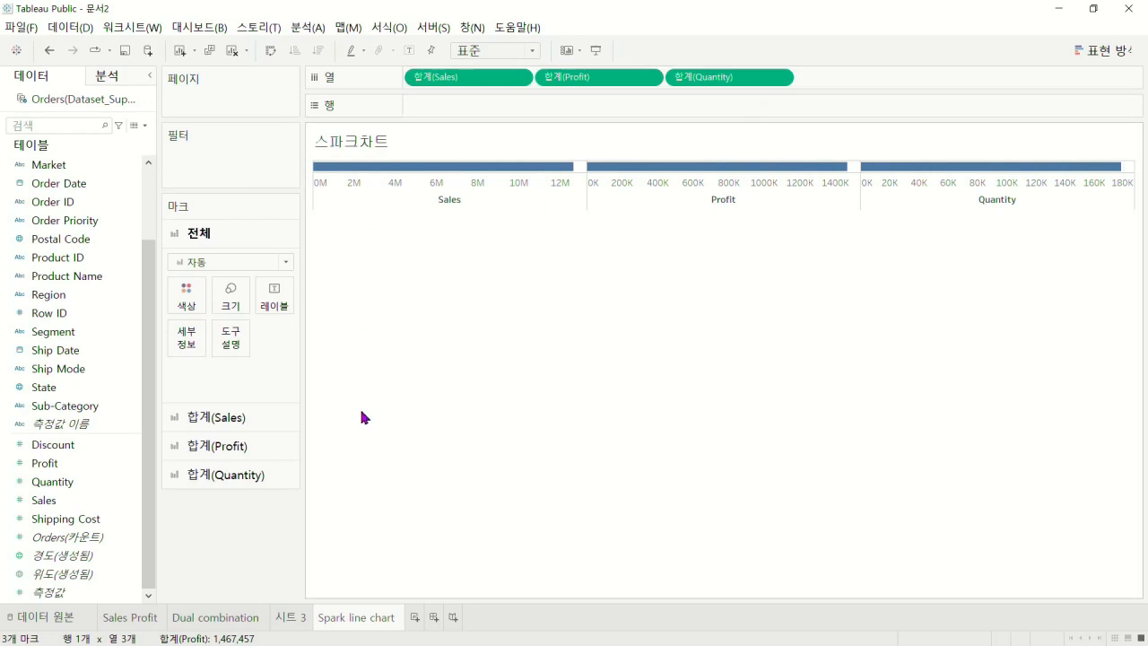
pyautogui.moveTo(479, 77); pyautogui.dragTo(811, 106)
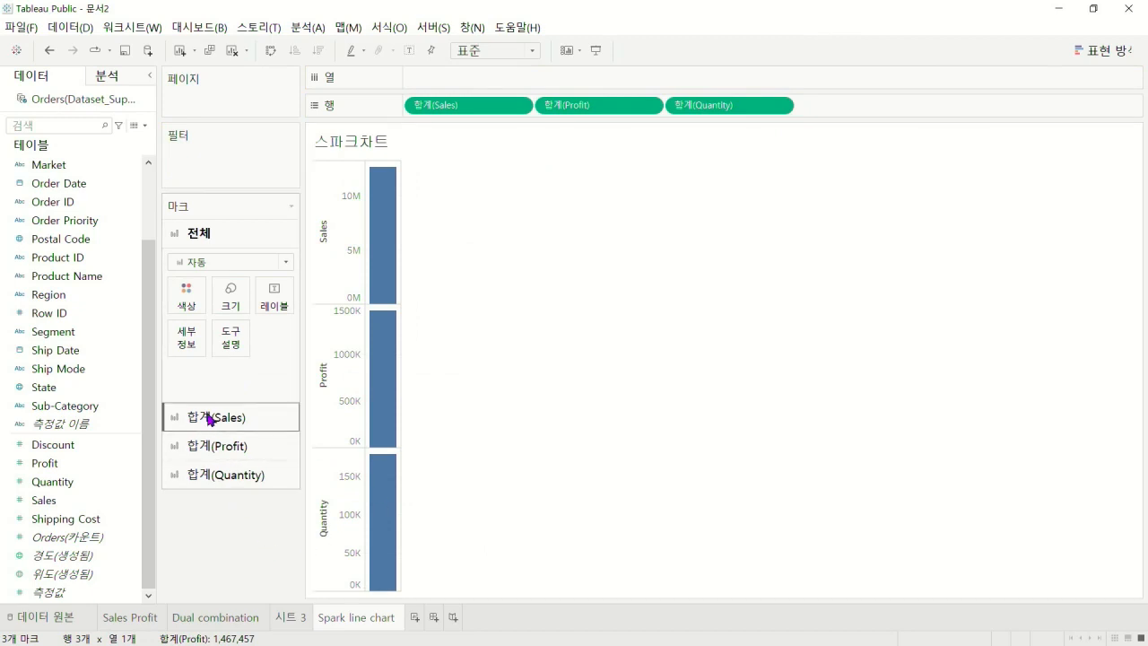
# Add Order Date to the columns and fit the chart to the entire view (전체 보기)
pyautogui.scroll(2, 100, 421)
pyautogui.scroll(-2, 99, 323)
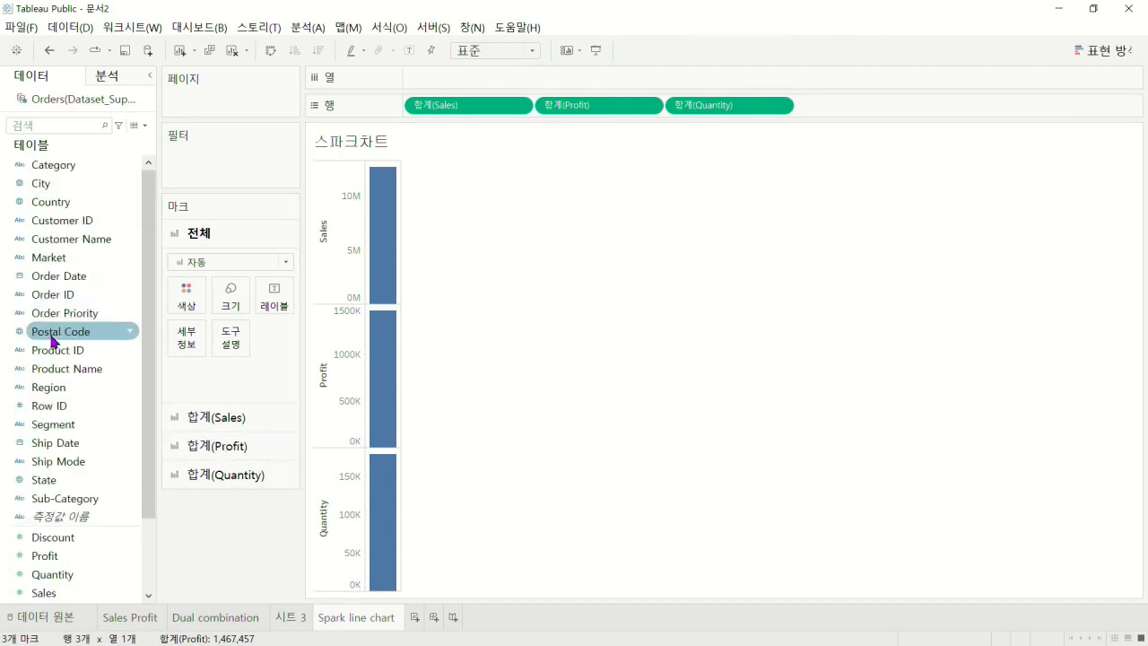
pyautogui.scroll(2, 74, 279)
pyautogui.moveTo(72, 277); pyautogui.dragTo(503, 79)
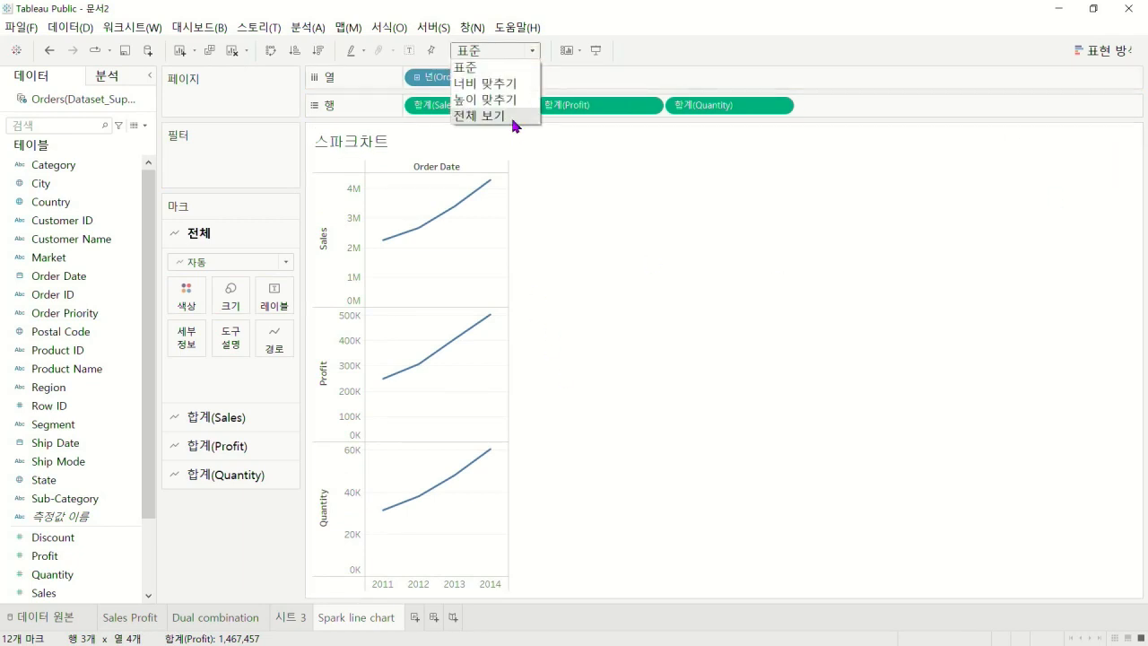
pyautogui.click(513, 116)
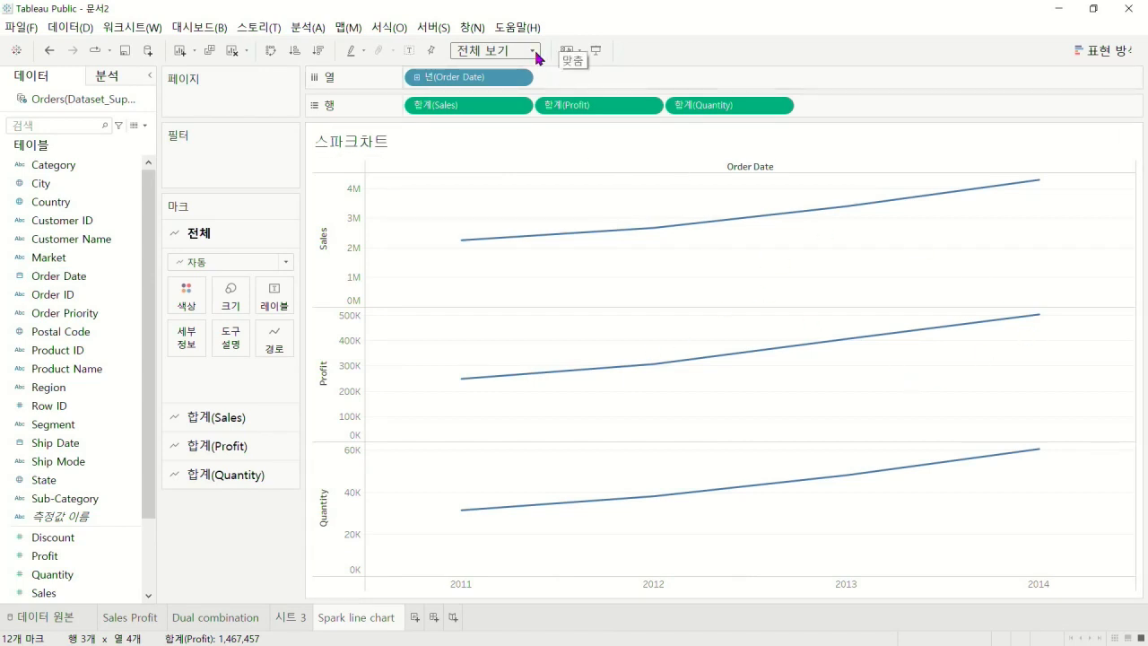
# Try continuous month for Order Date in the columns and settle on the discrete month (월) level
pyautogui.click(517, 78)
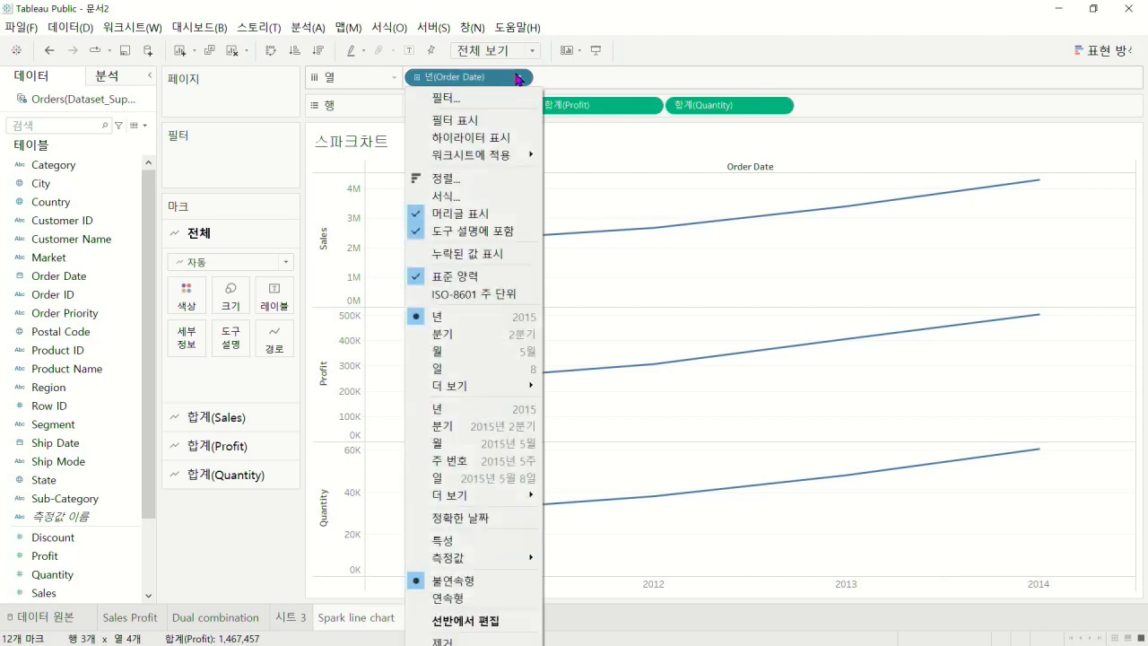
pyautogui.click(467, 448)
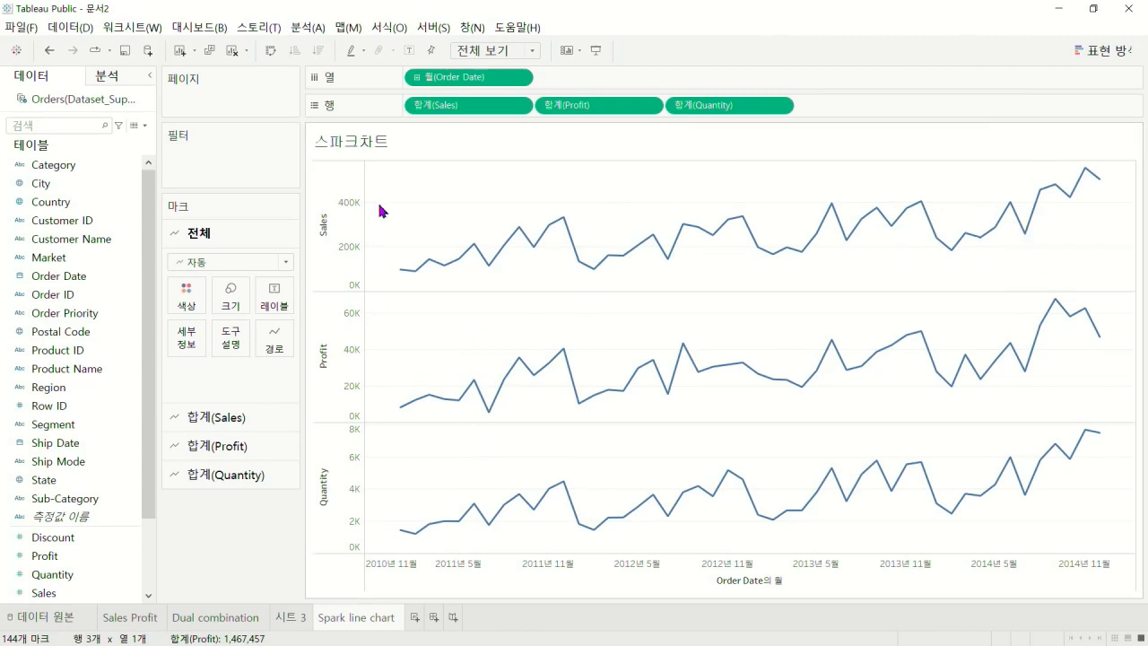
pyautogui.click(517, 78)
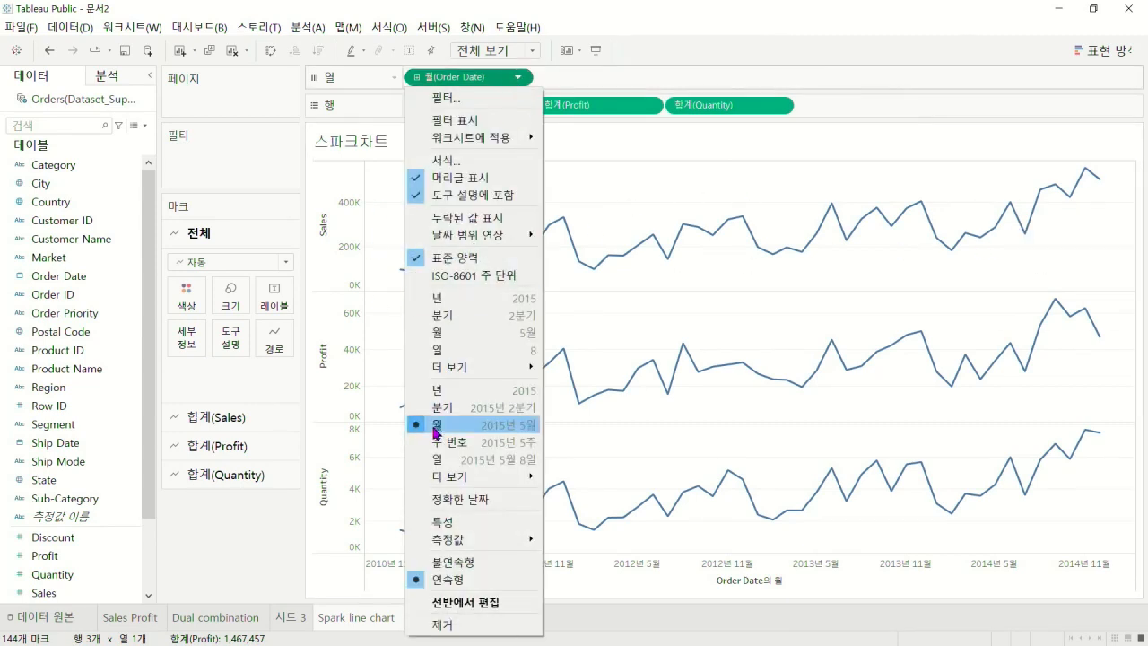
pyautogui.click(453, 332)
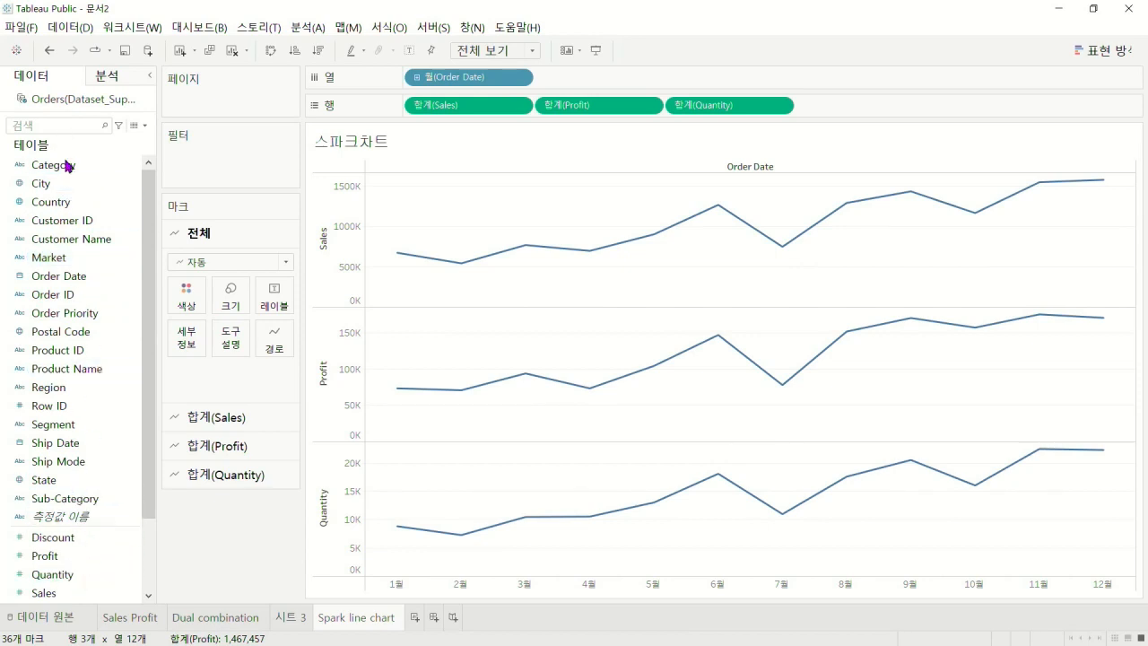
# Show a filter for the Order Date field on the sheet
pyautogui.moveTo(55, 276); pyautogui.dragTo(87, 283)
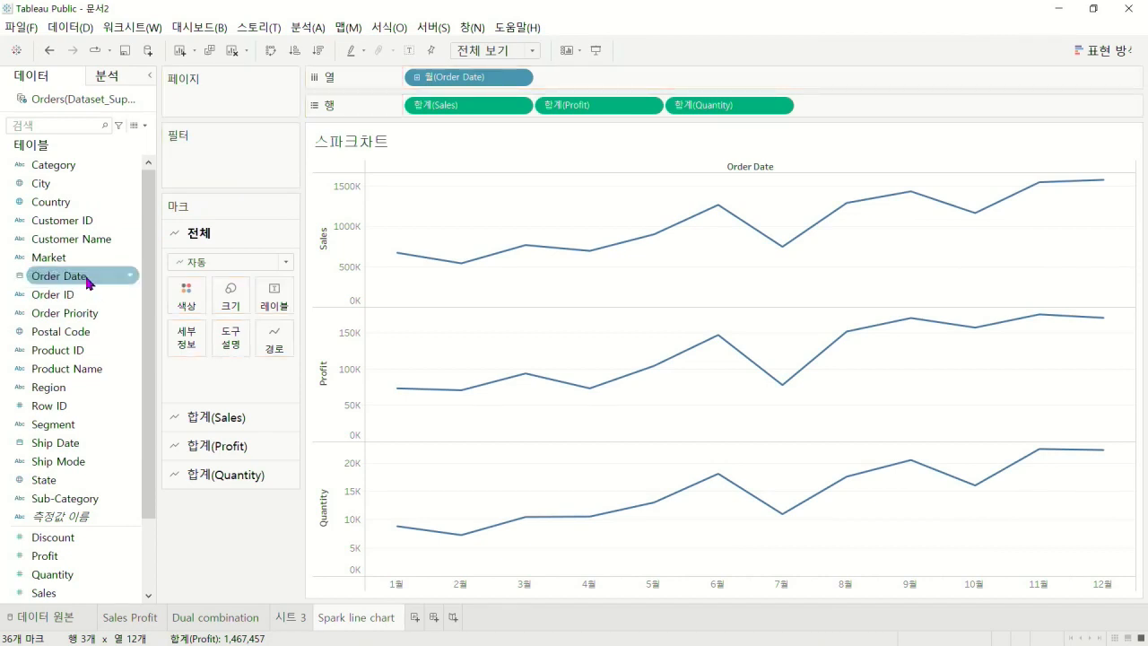
pyautogui.click(131, 277)
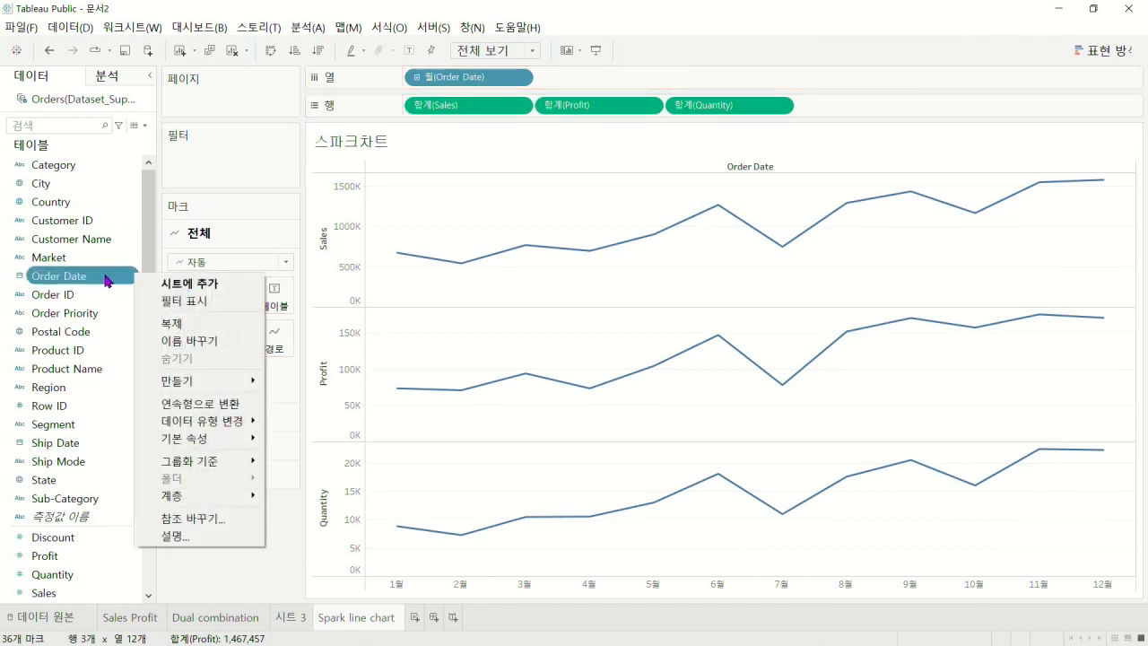
pyautogui.click(174, 303)
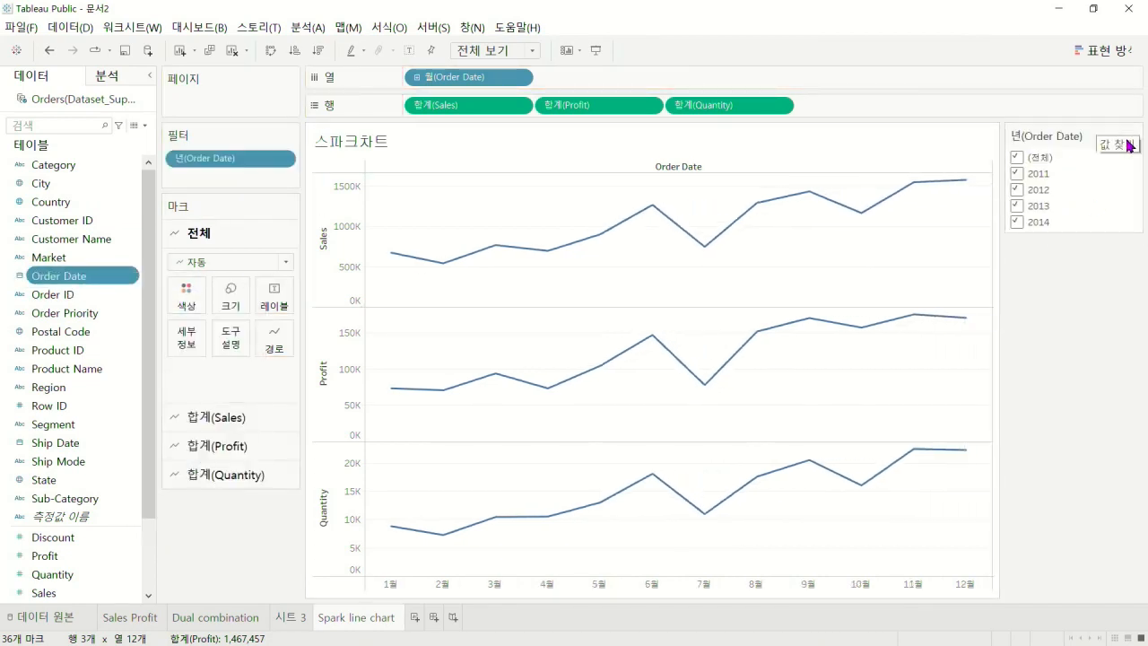
# Change the Order Date year filter to a single value dropdown (단일 값(드롭다운)) and place its card below the marks card
pyautogui.click(1135, 137)
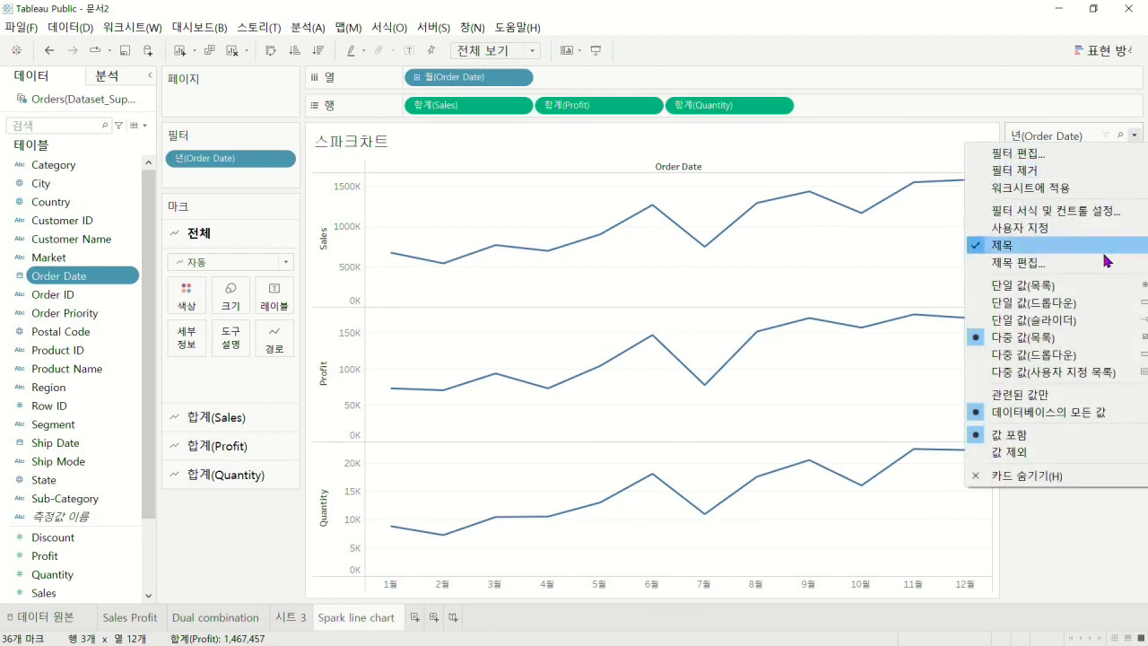
pyautogui.click(1070, 309)
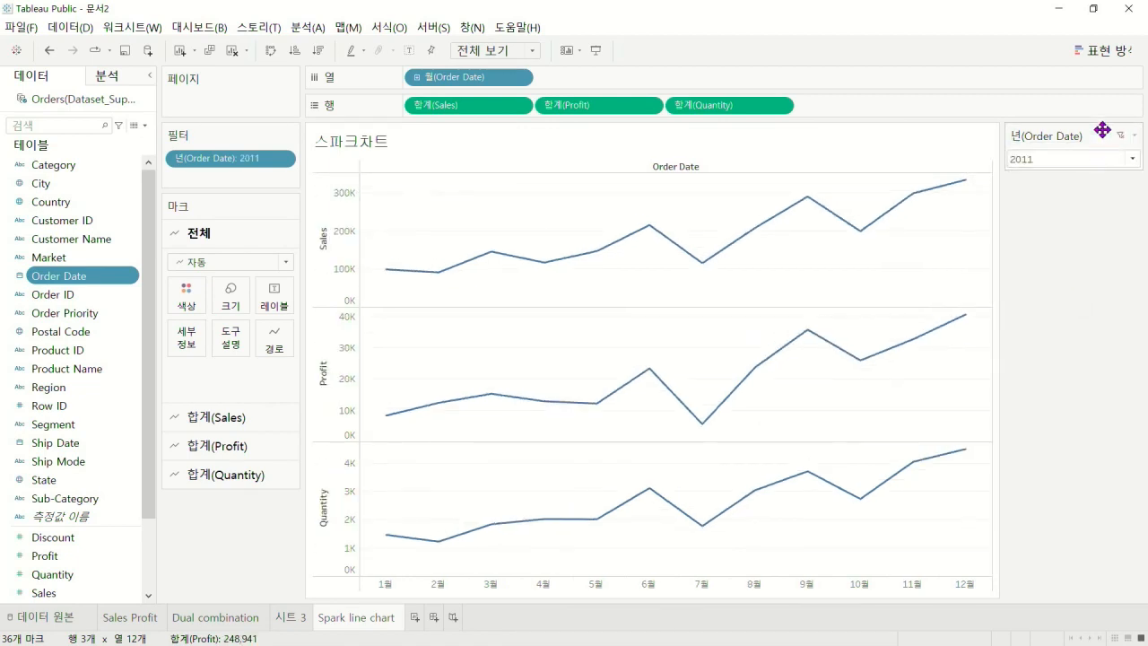
pyautogui.moveTo(287, 525); pyautogui.dragTo(285, 520)
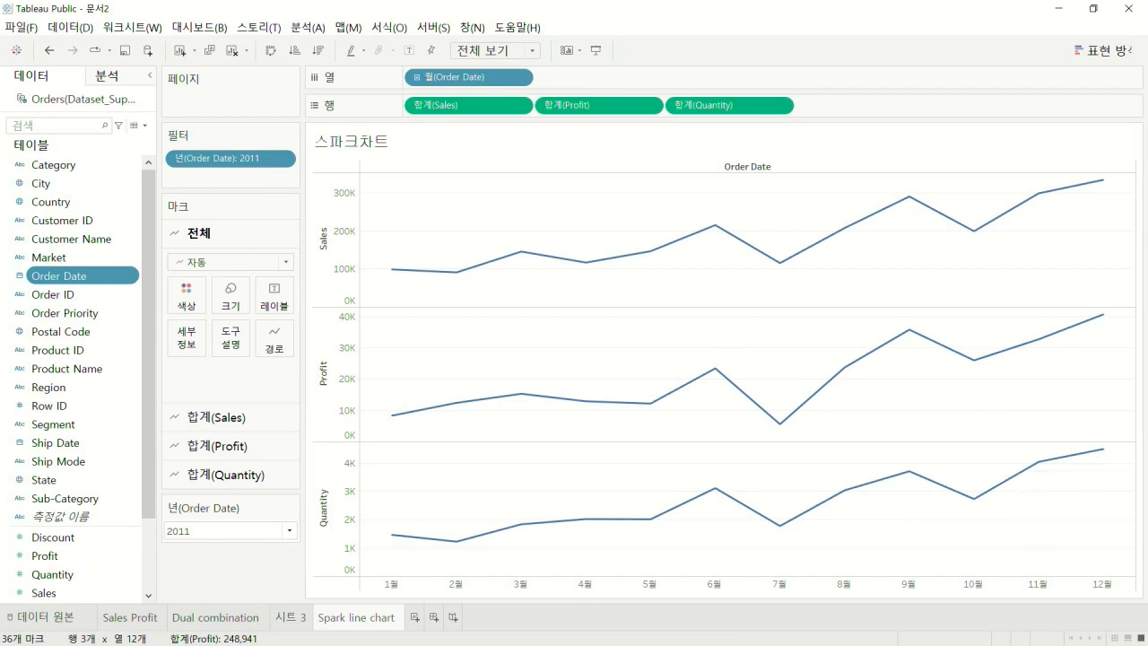
pyautogui.rightClick(324, 265)
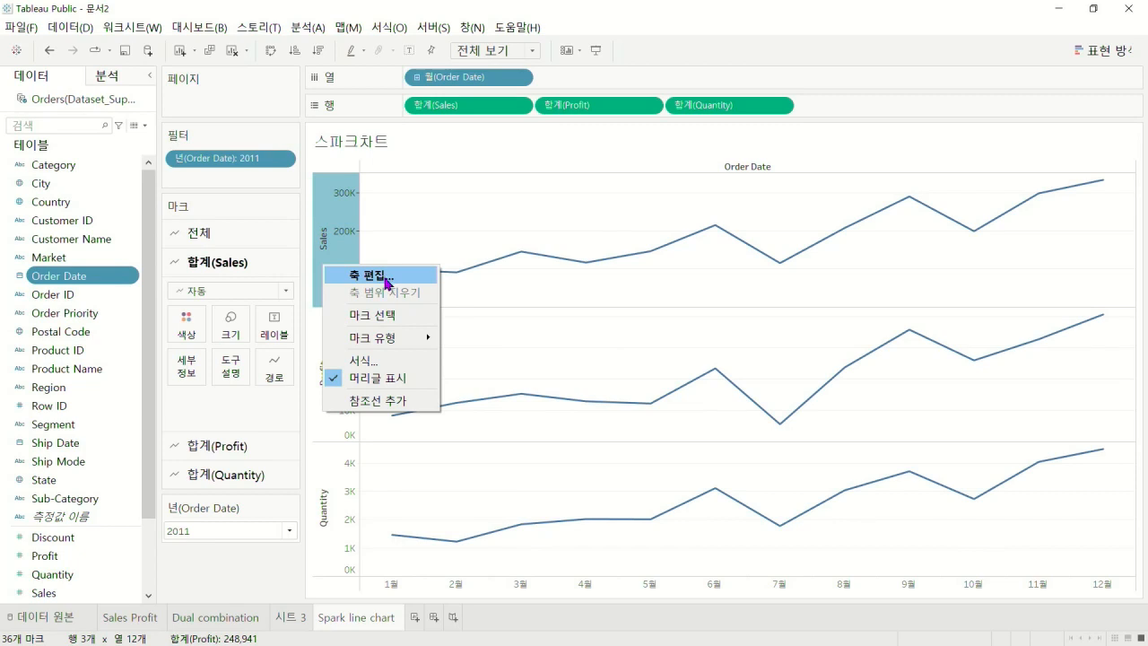
pyautogui.click(368, 378)
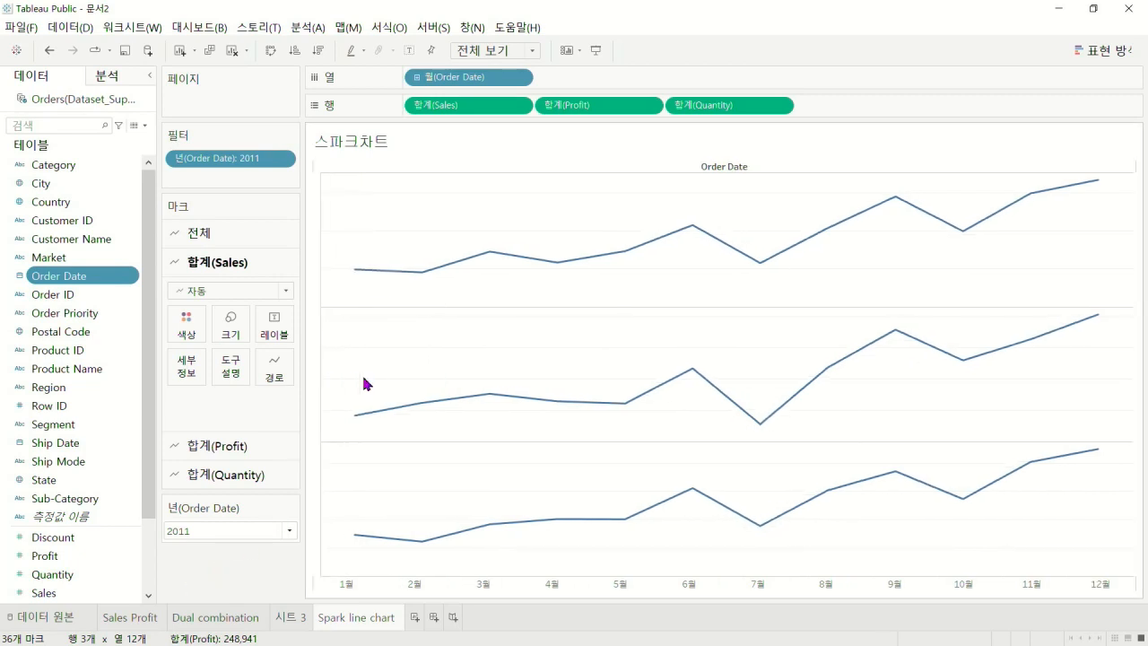
pyautogui.click(49, 50)
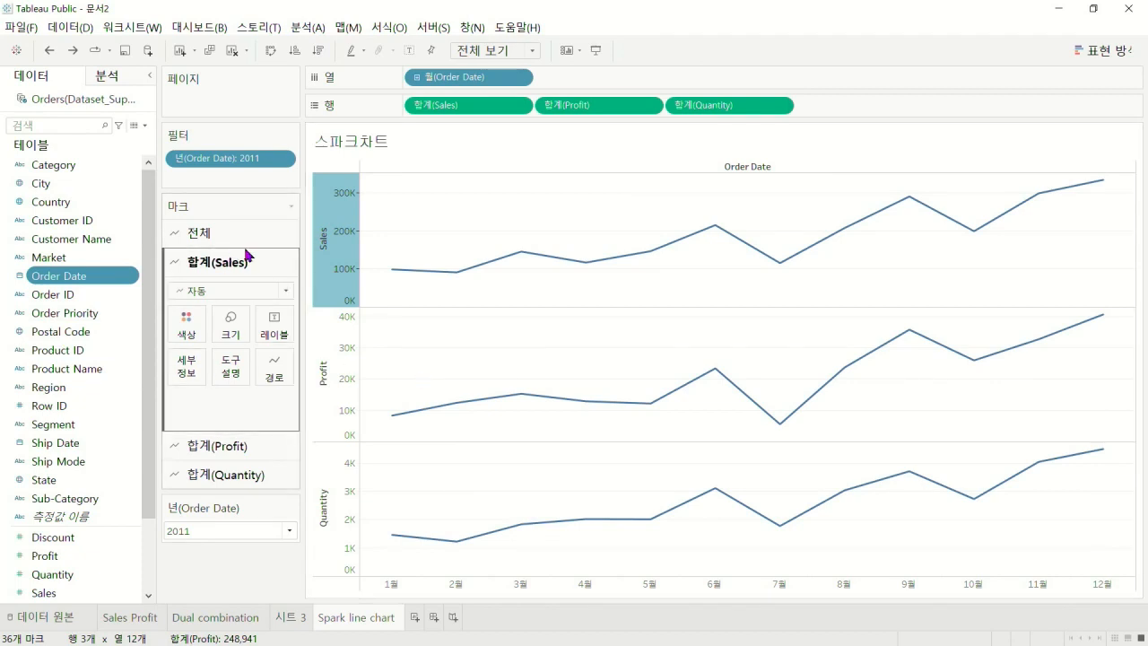
# Set the Sales axis's major and minor tick marks to none (없음) and exclude zero from its range
pyautogui.rightClick(332, 237)
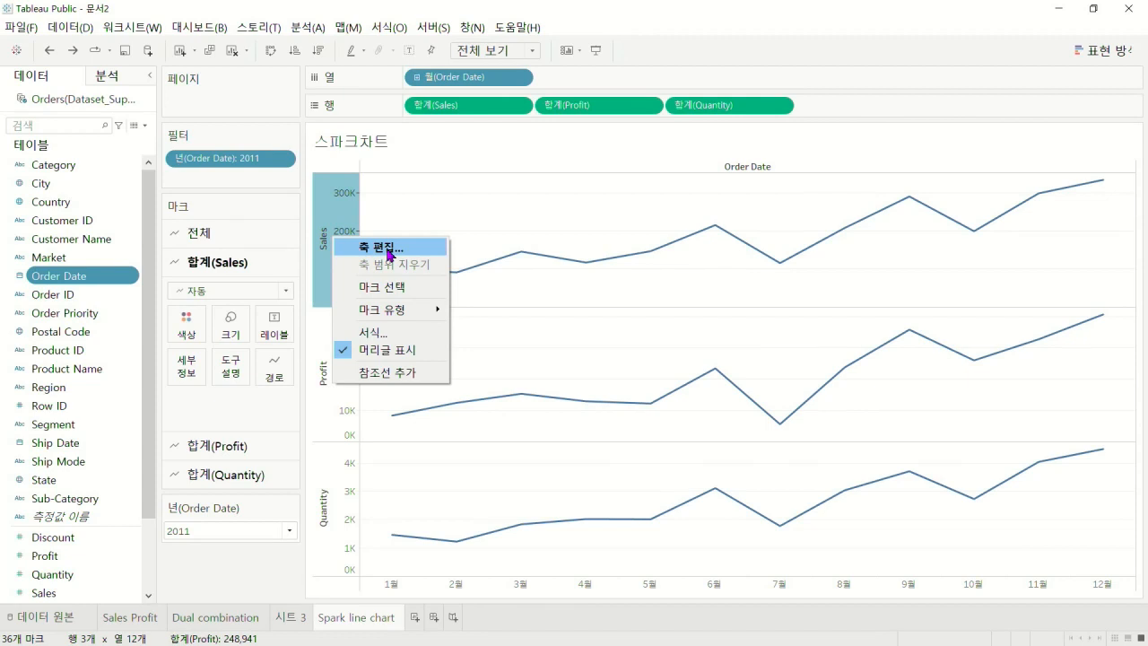
pyautogui.click(390, 256)
pyautogui.click(652, 118)
pyautogui.click(436, 196)
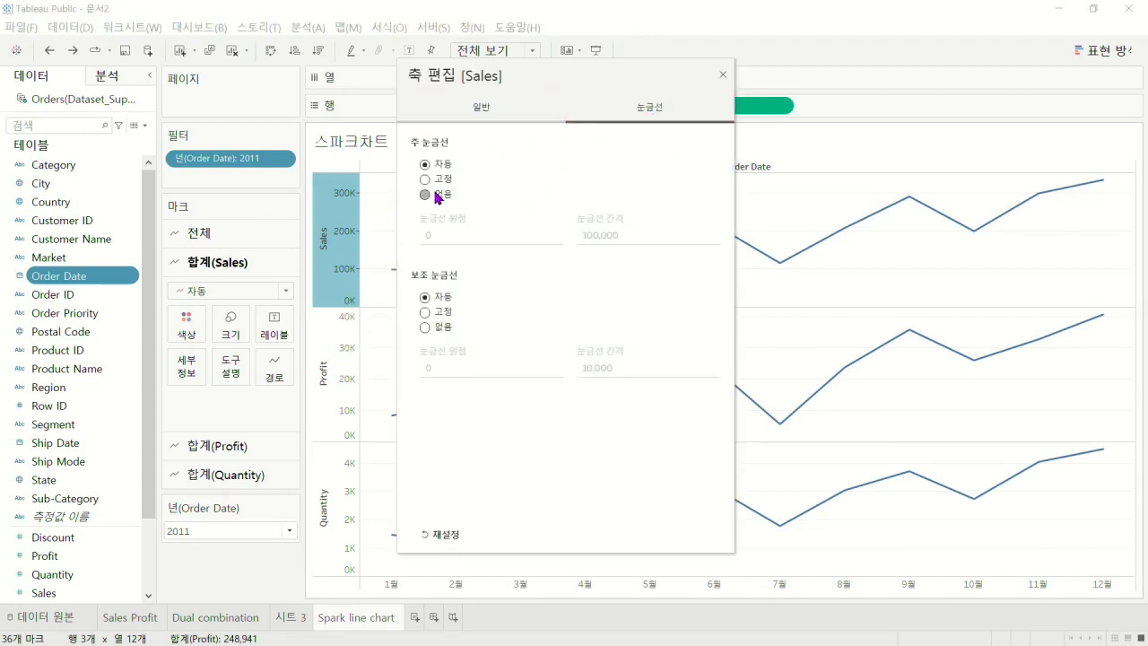
pyautogui.click(442, 329)
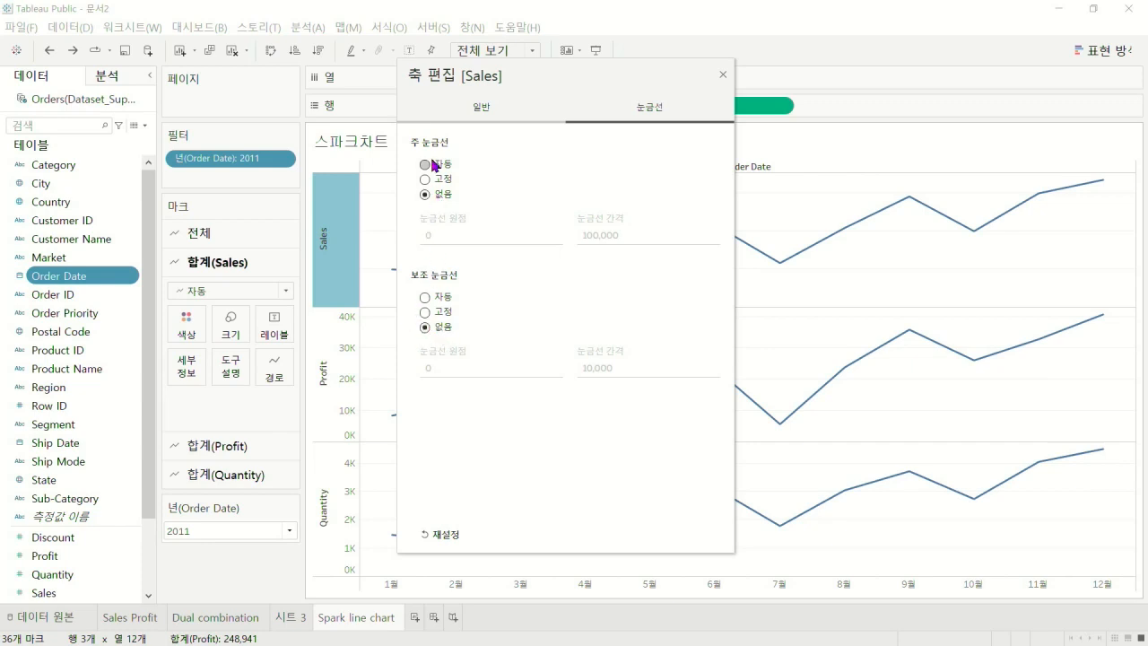
pyautogui.click(478, 113)
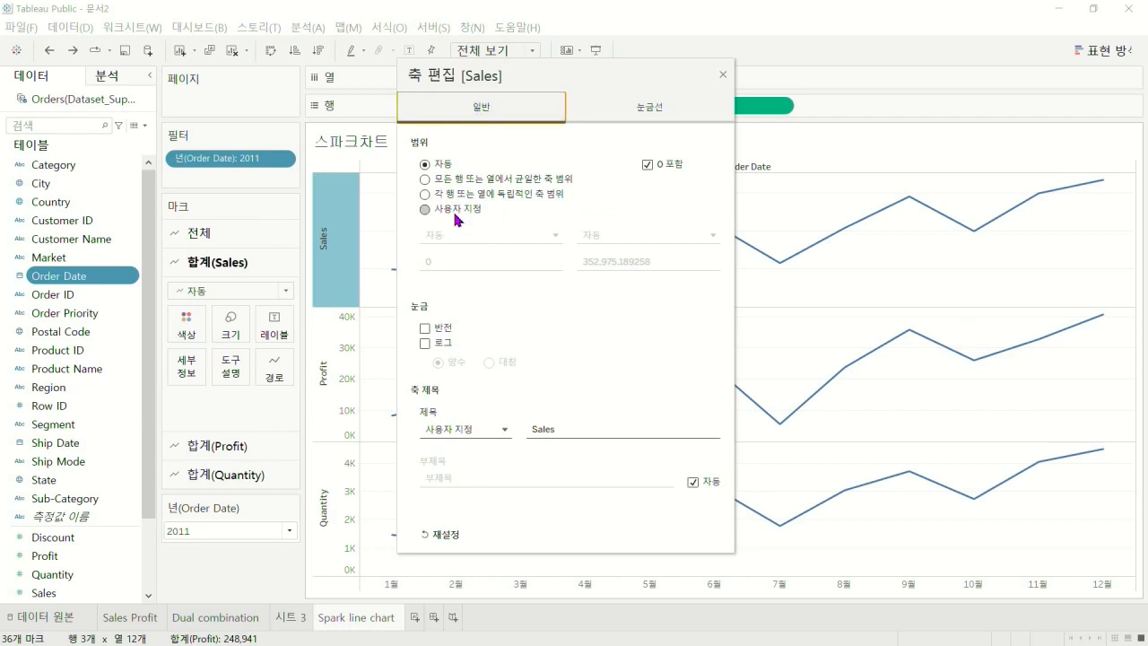
pyautogui.click(647, 166)
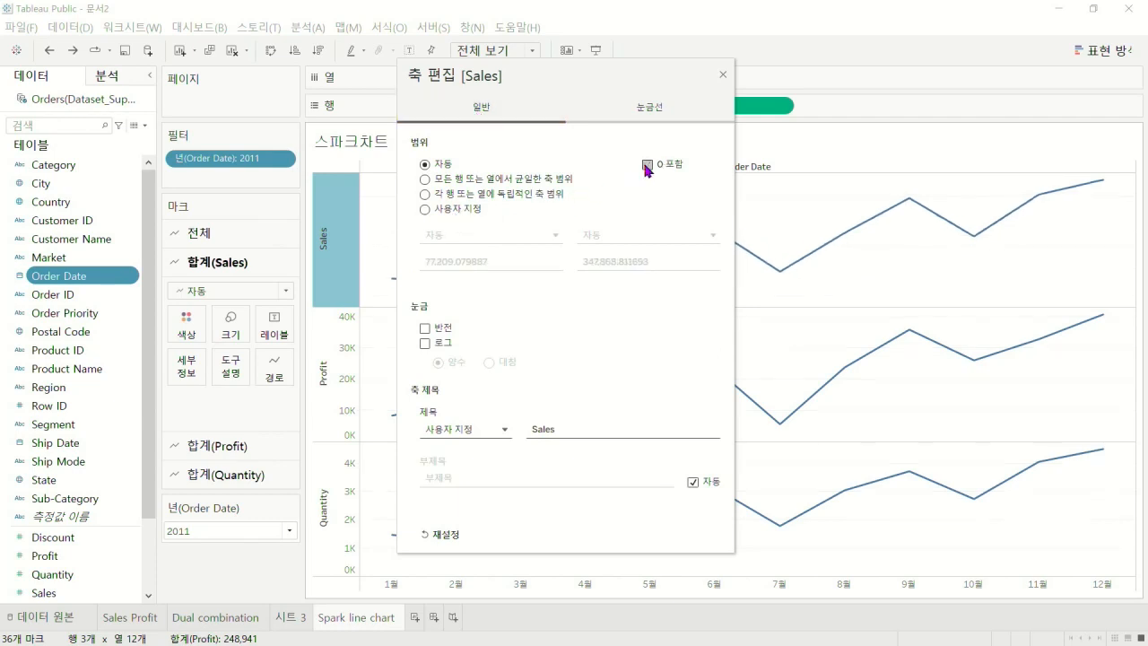
pyautogui.moveTo(648, 77); pyautogui.dragTo(349, 85)
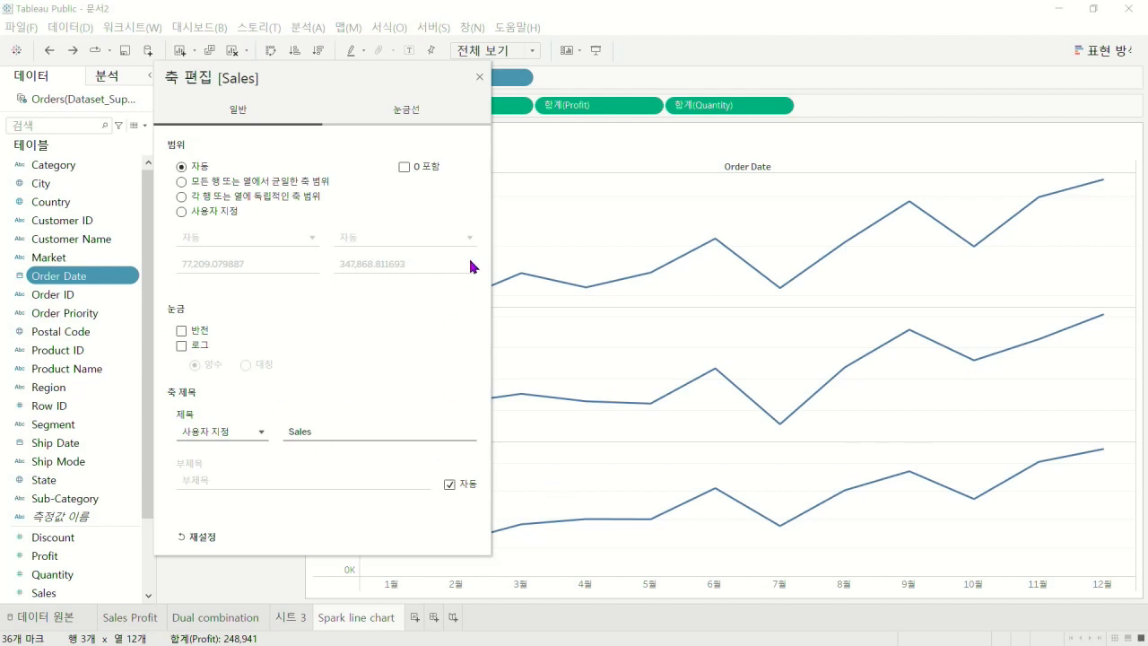
pyautogui.click(479, 77)
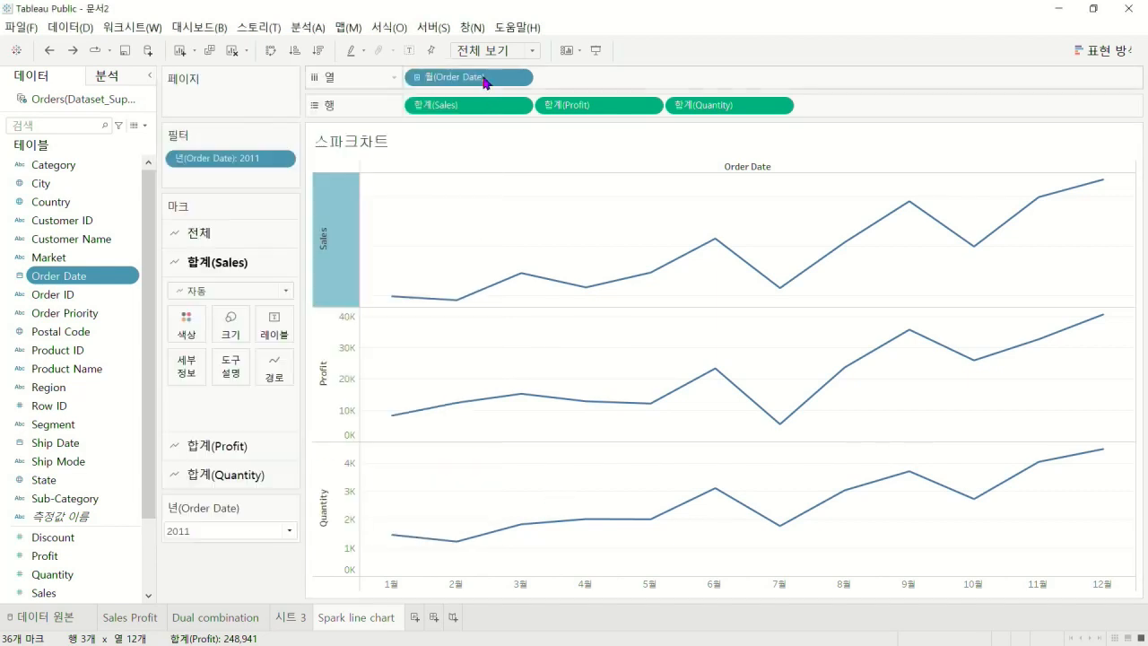
# Set the Profit axis's major and minor tick marks to none (없음) and exclude zero from its range
pyautogui.rightClick(341, 384)
pyautogui.click(357, 391)
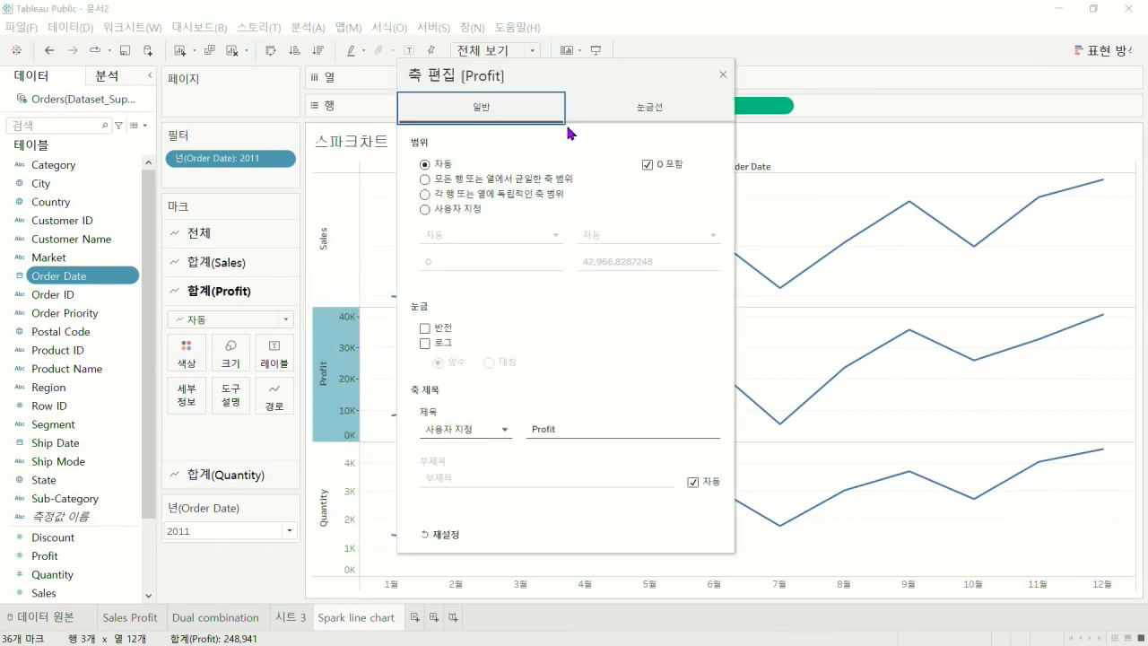
pyautogui.click(574, 113)
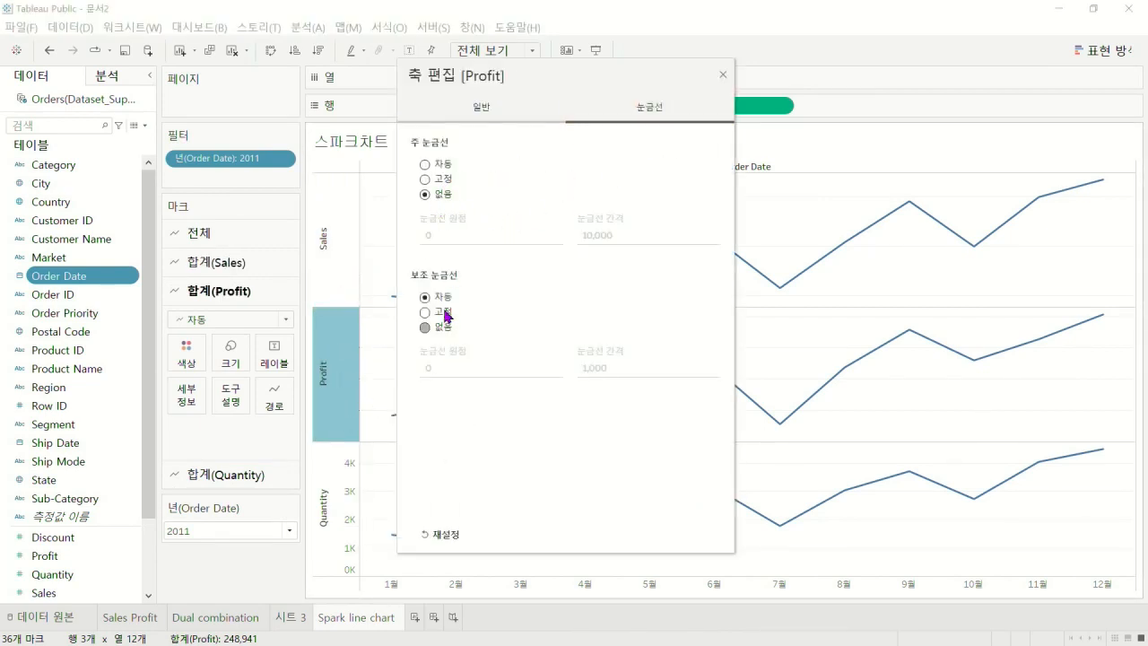
pyautogui.click(481, 107)
pyautogui.click(723, 75)
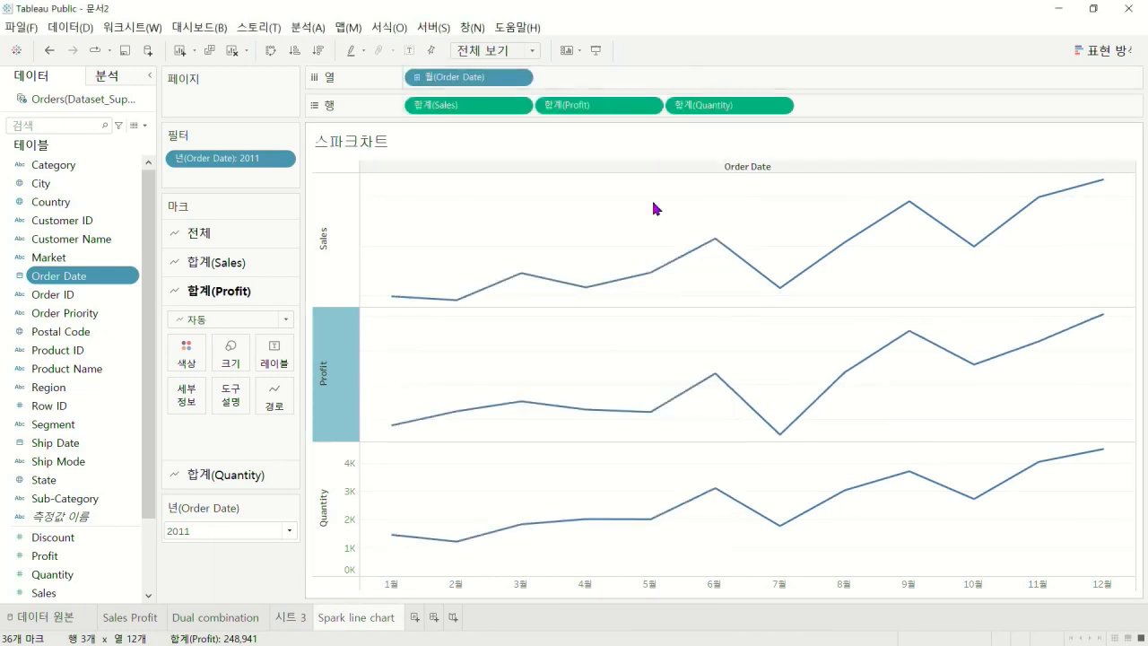
# Set the Quantity axis's major and minor tick marks to none (없음) and exclude zero from its range
pyautogui.rightClick(324, 542)
pyautogui.click(389, 412)
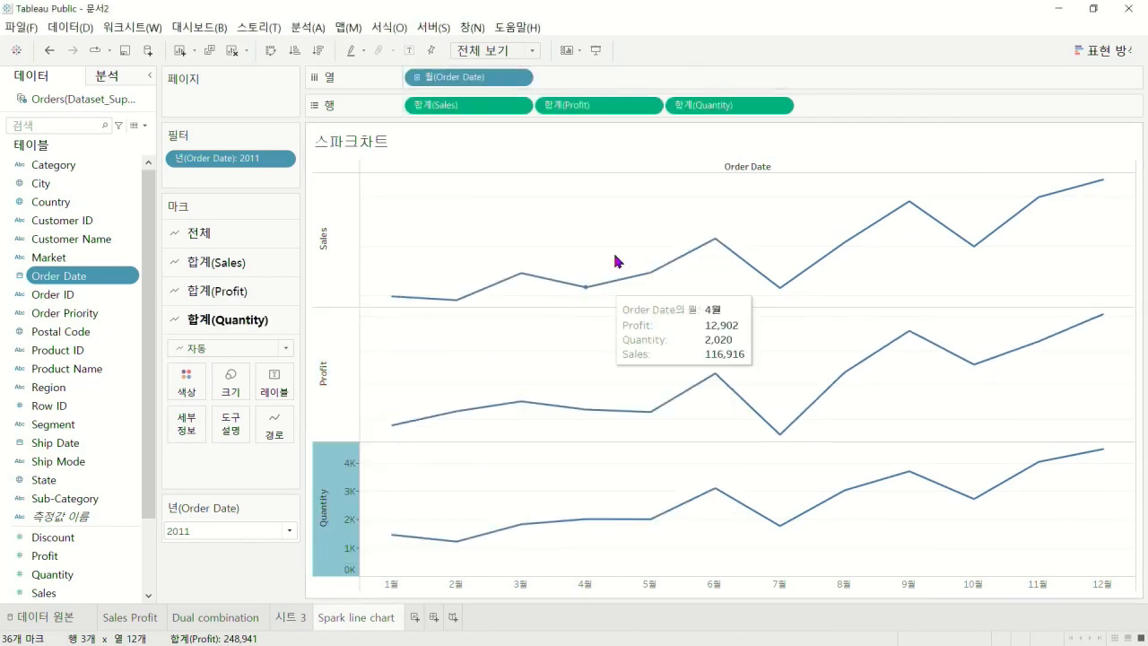
pyautogui.click(647, 107)
pyautogui.click(441, 196)
pyautogui.click(441, 327)
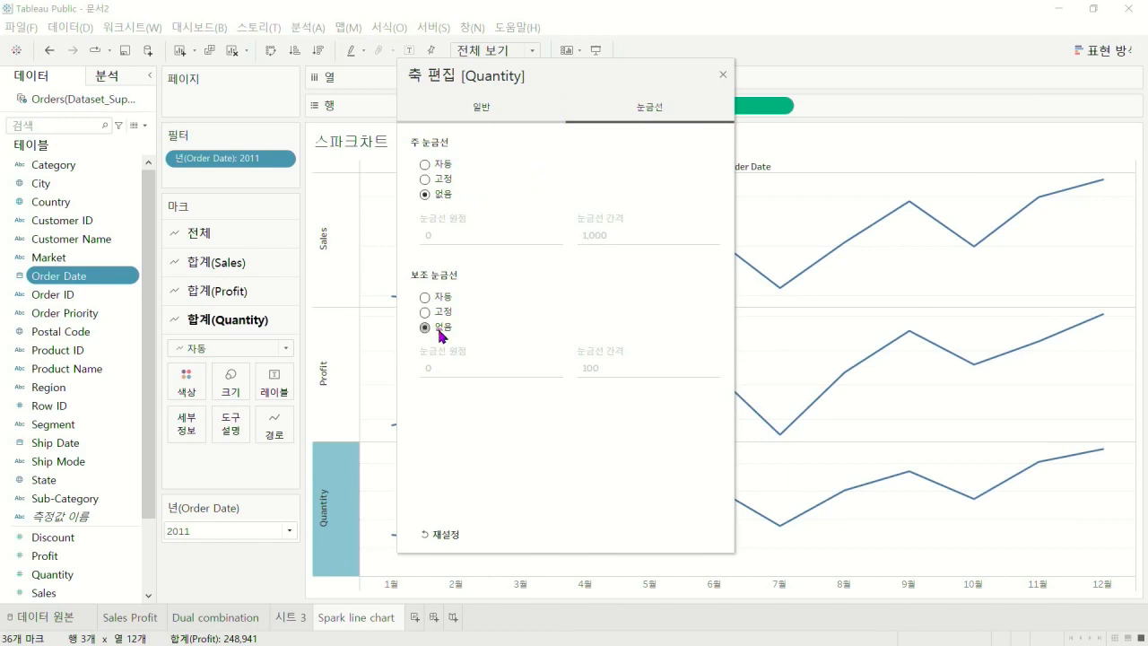
pyautogui.click(459, 107)
pyautogui.click(647, 164)
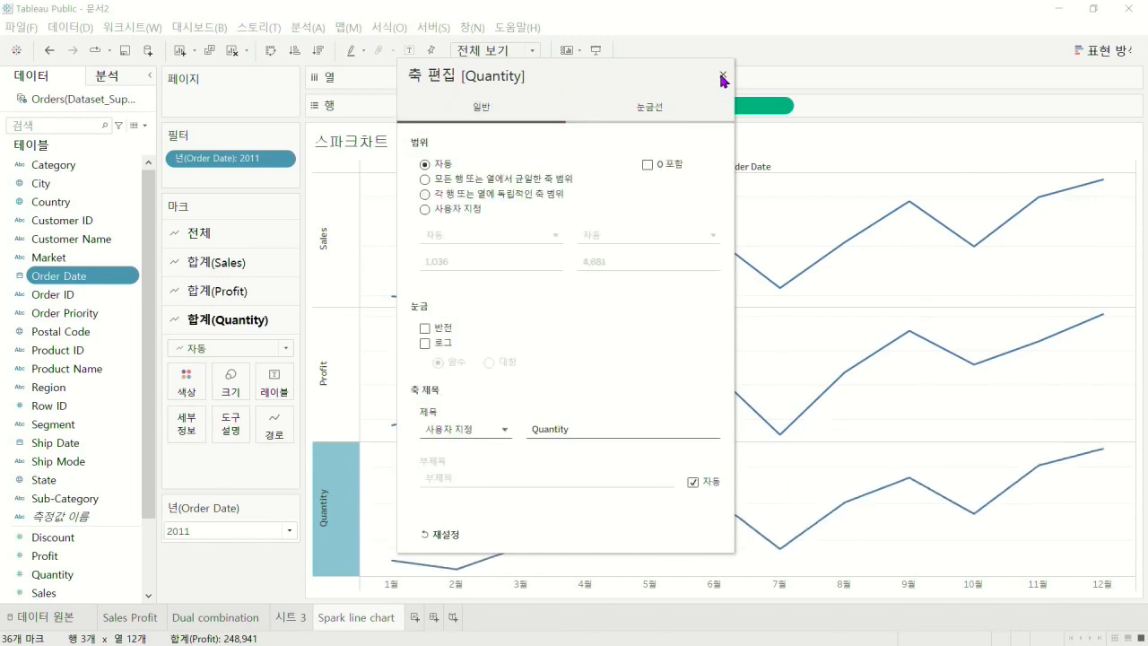
pyautogui.click(722, 77)
# Format the Sales axis with a light cream shading
pyautogui.click(335, 257)
pyautogui.rightClick(360, 258)
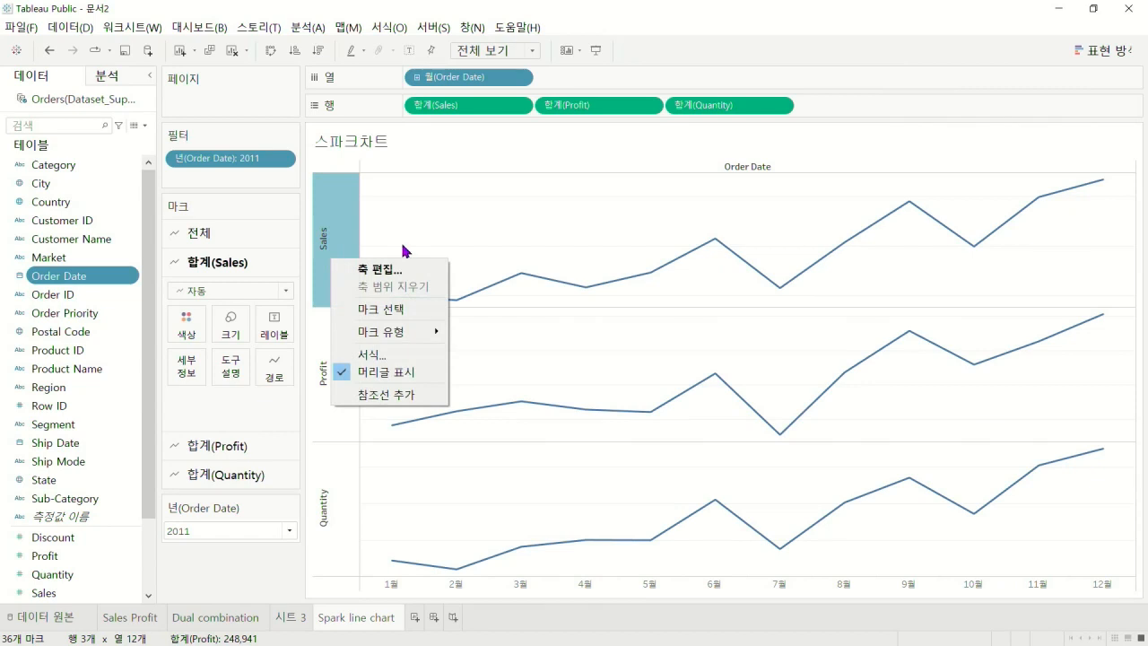
pyautogui.click(408, 357)
pyautogui.click(140, 224)
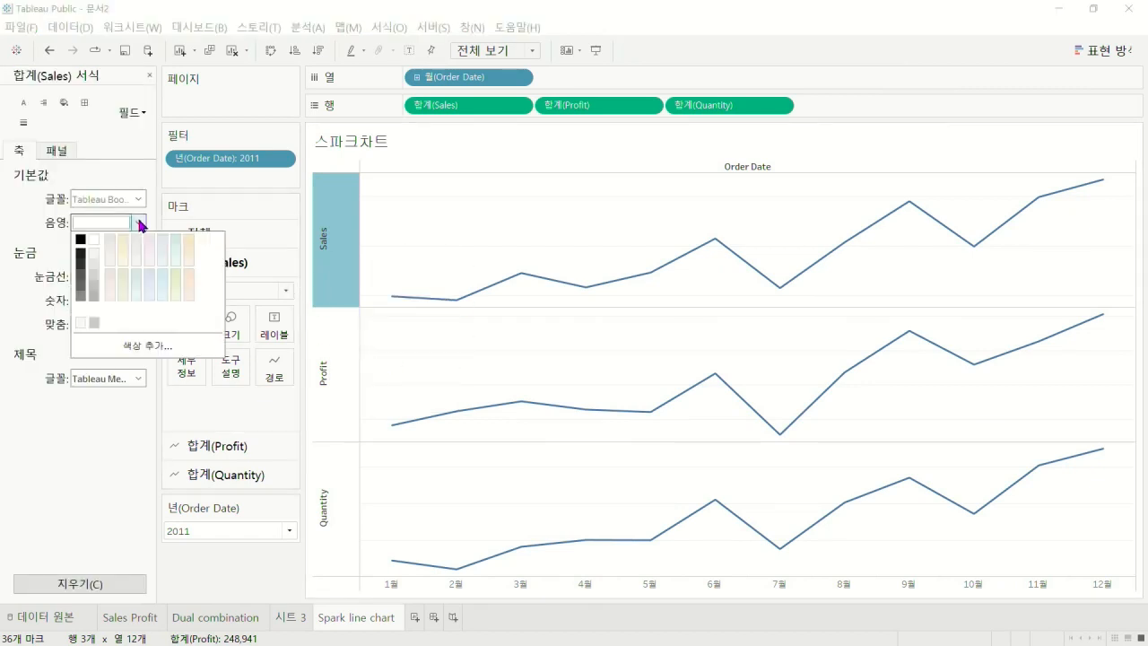
pyautogui.click(127, 242)
# Format the Profit axis with a light blue-grey shading
pyautogui.click(341, 386)
pyautogui.rightClick(341, 392)
pyautogui.click(359, 504)
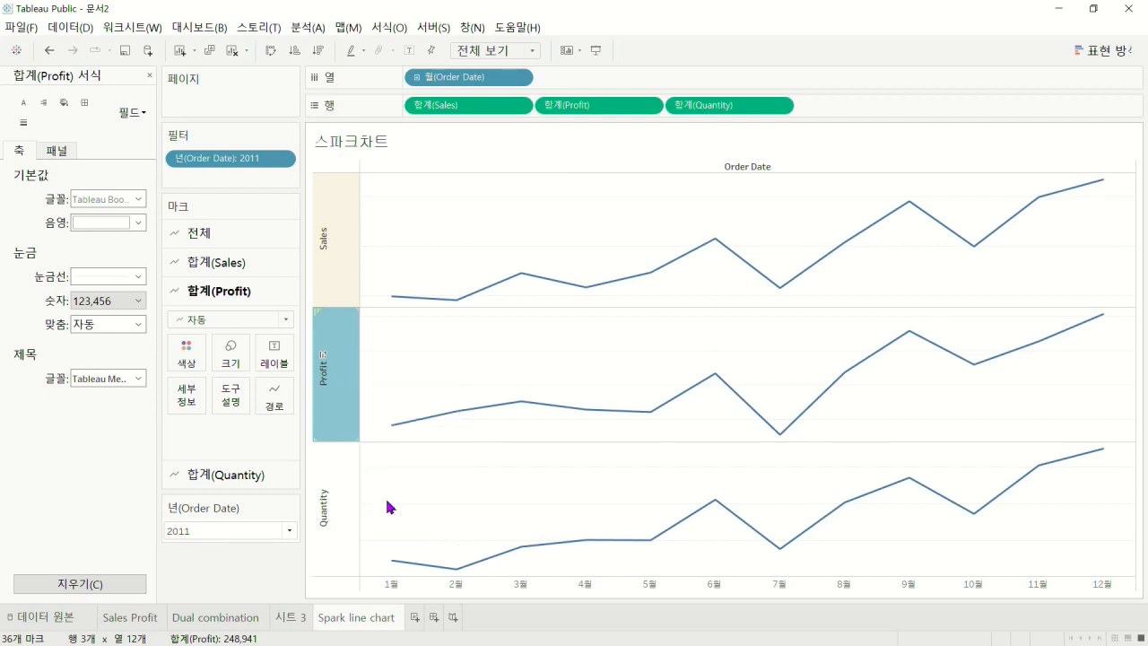
pyautogui.click(139, 223)
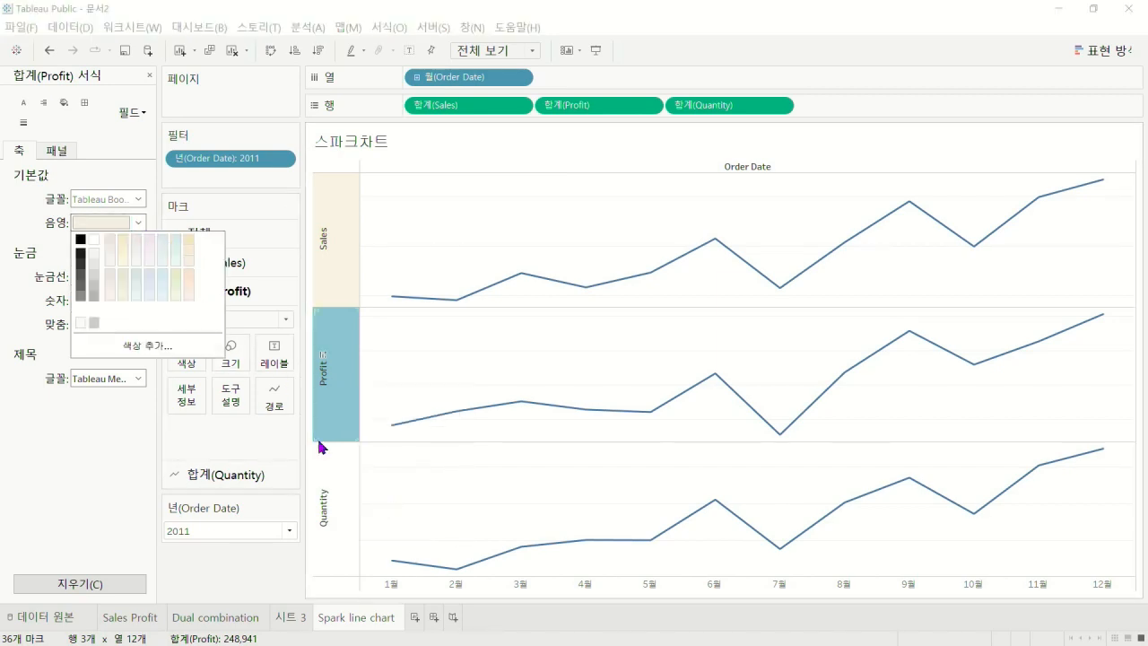
pyautogui.click(133, 273)
pyautogui.click(323, 488)
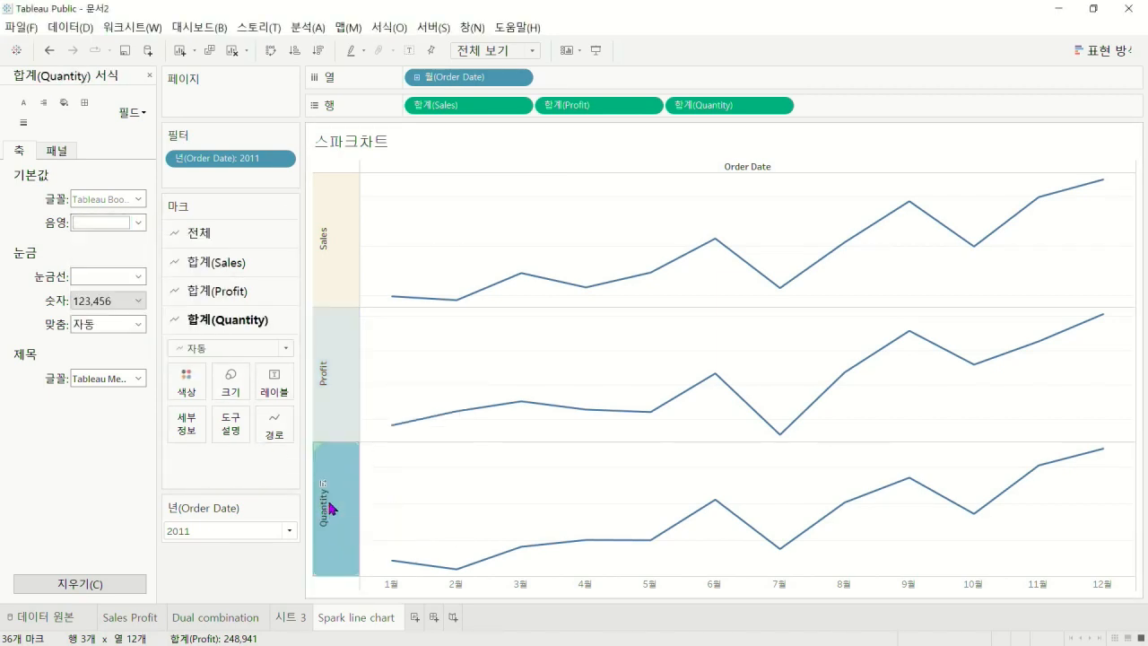
pyautogui.rightClick(327, 502)
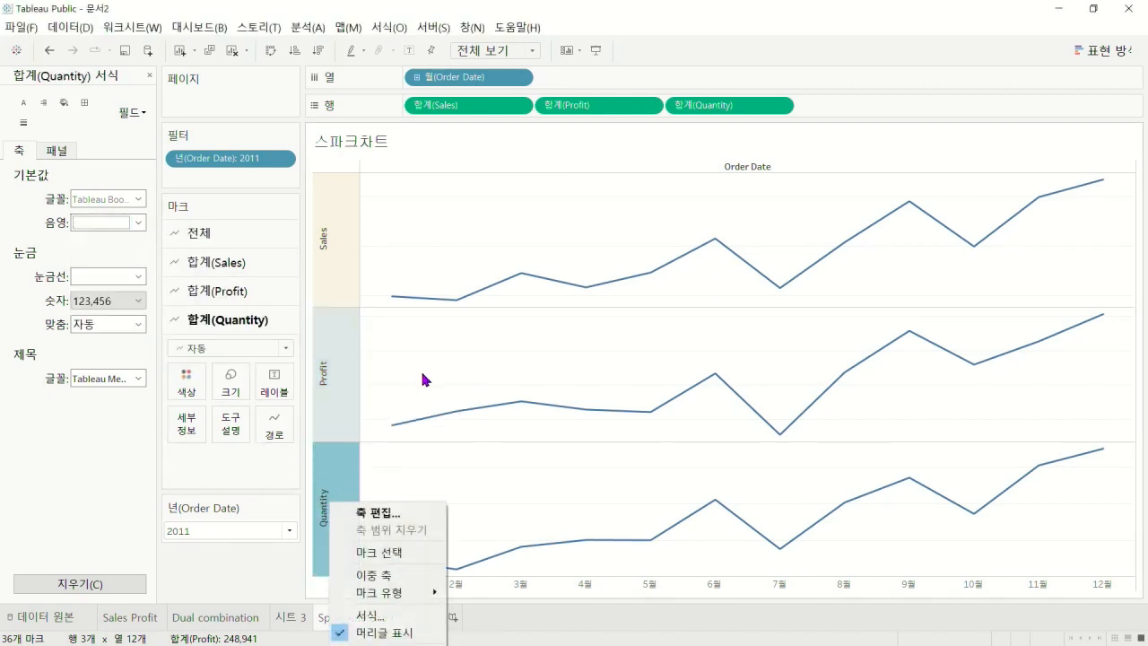
pyautogui.click(386, 632)
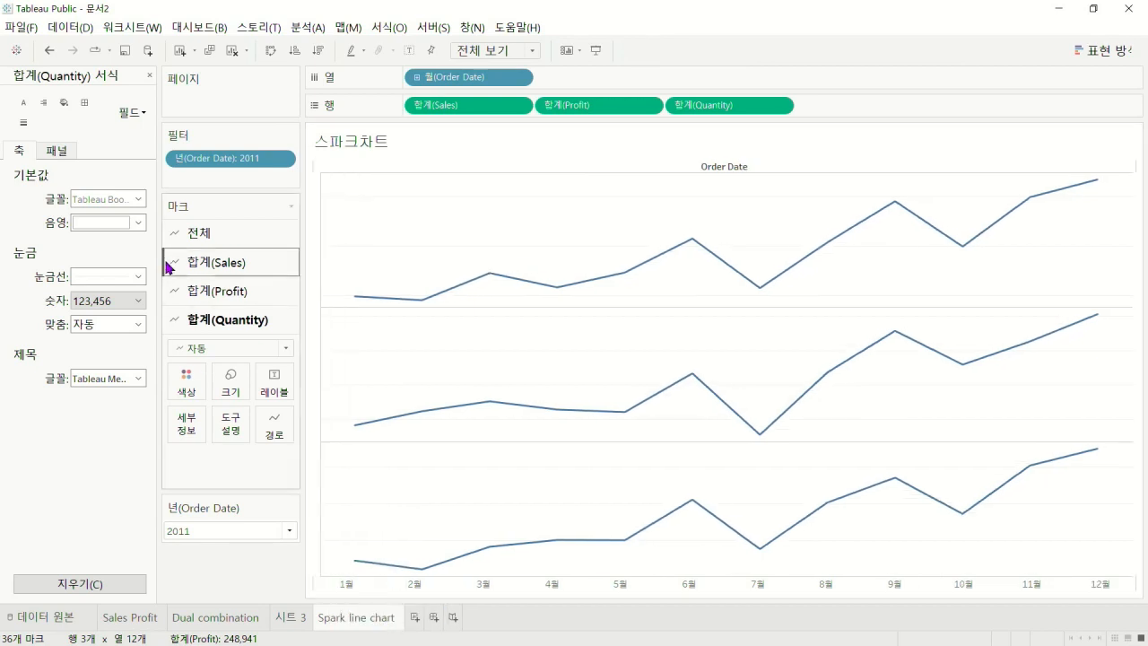
pyautogui.click(47, 50)
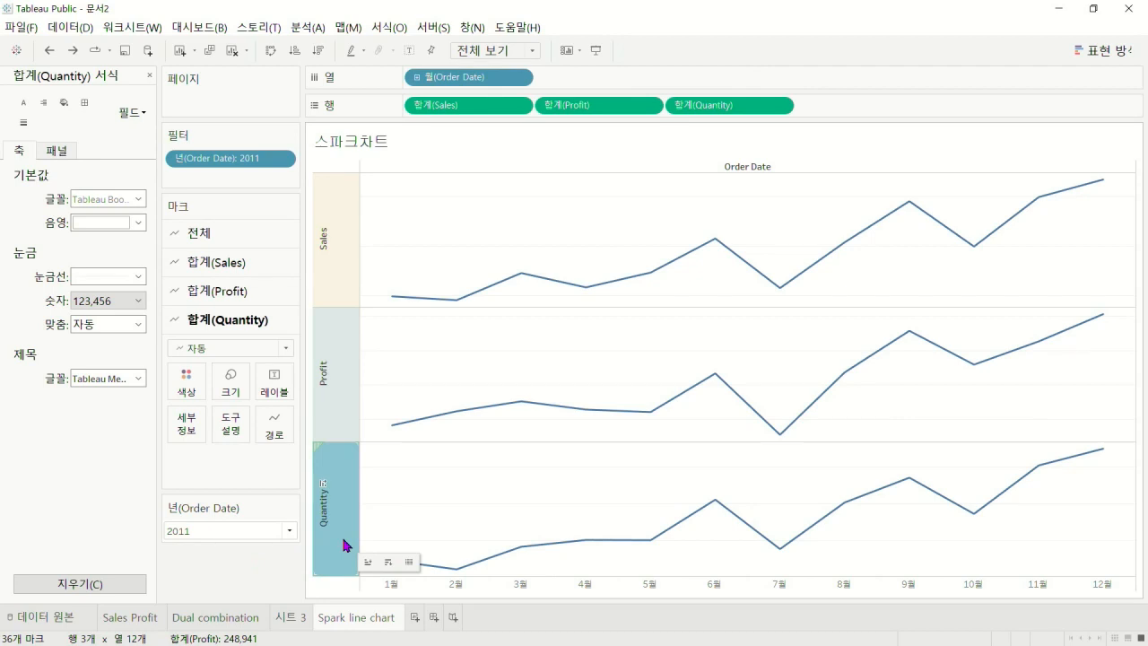
# Format the Quantity axis with a light peach shading
pyautogui.rightClick(346, 561)
pyautogui.click(394, 513)
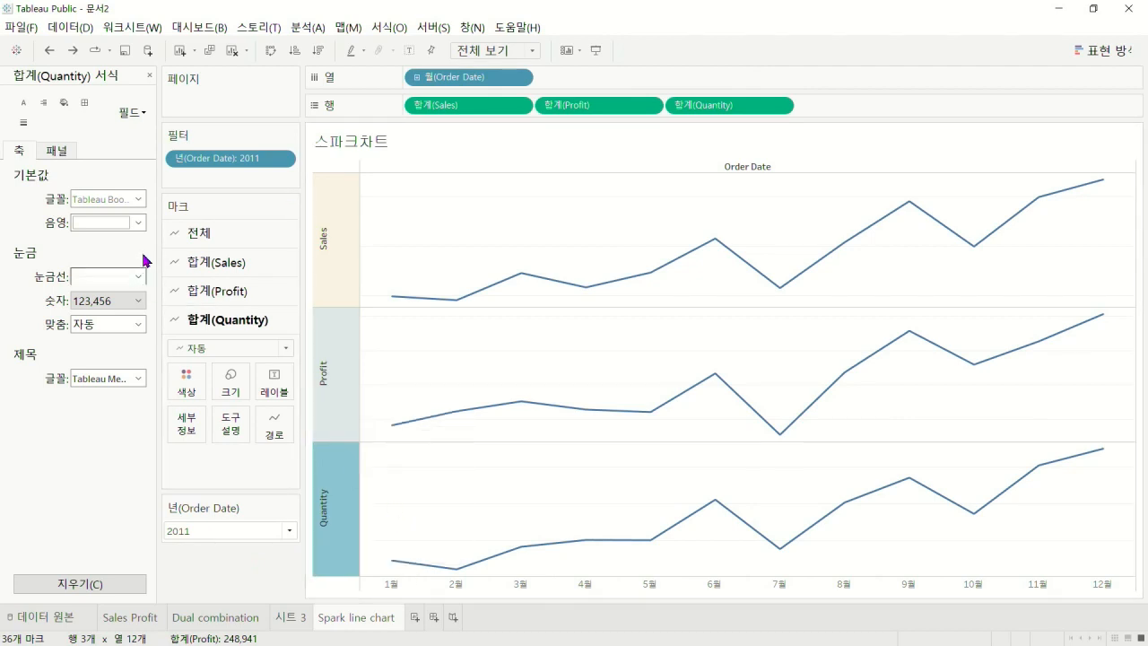
pyautogui.click(139, 222)
pyautogui.click(186, 285)
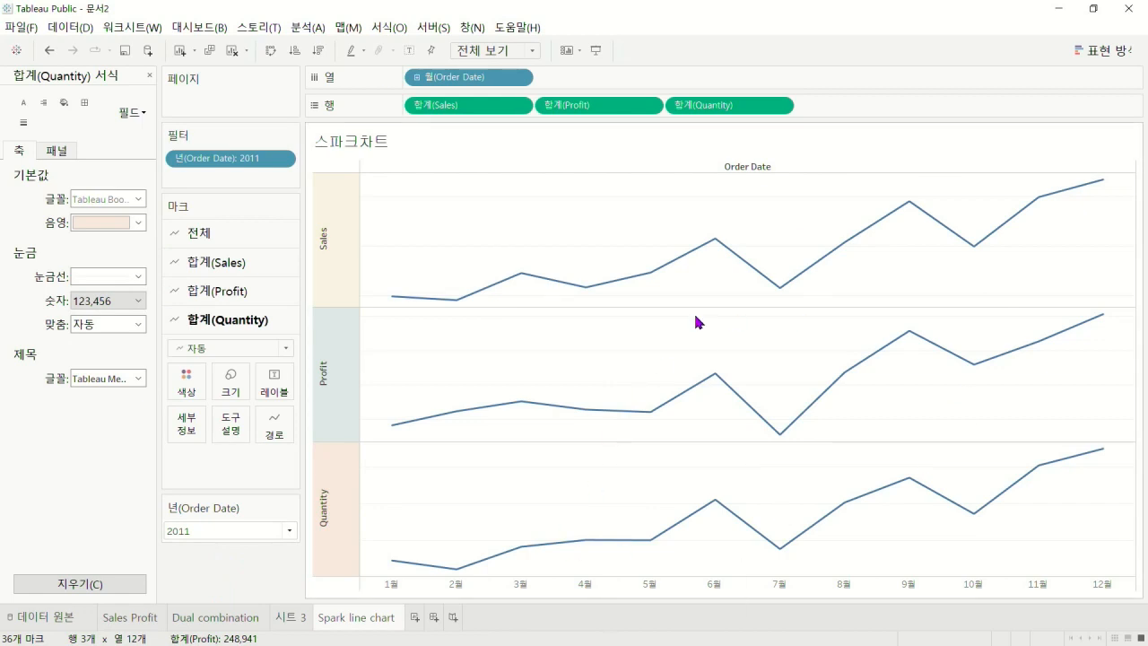
# Close the axis formatting and color the Sales line by the Sales measure
pyautogui.click(242, 266)
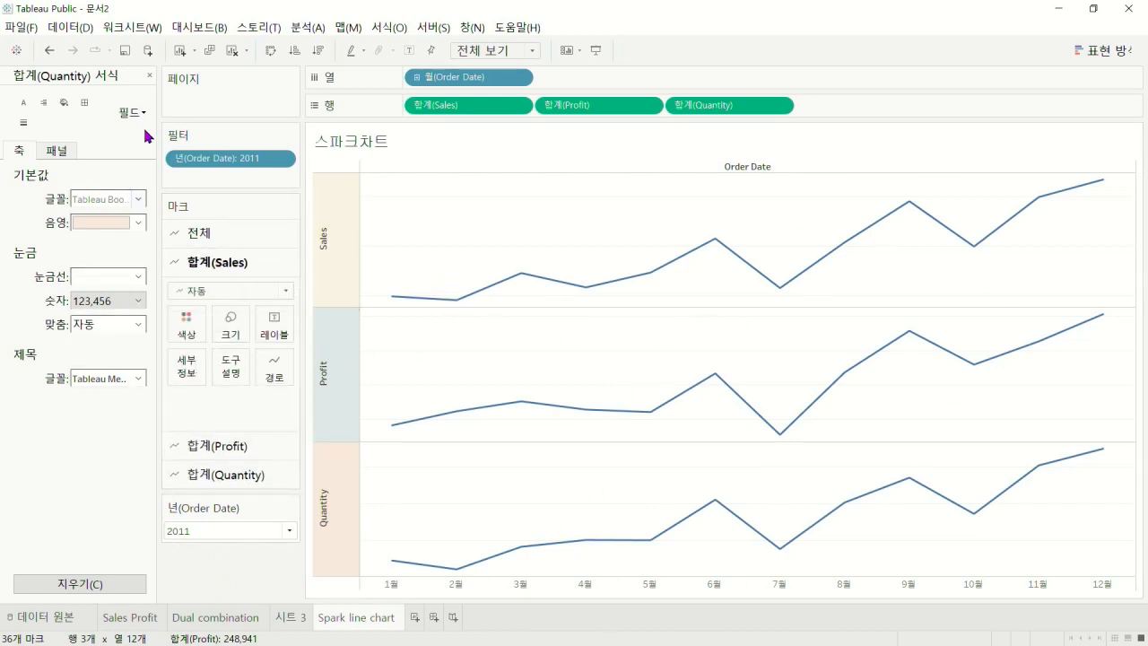
pyautogui.click(149, 76)
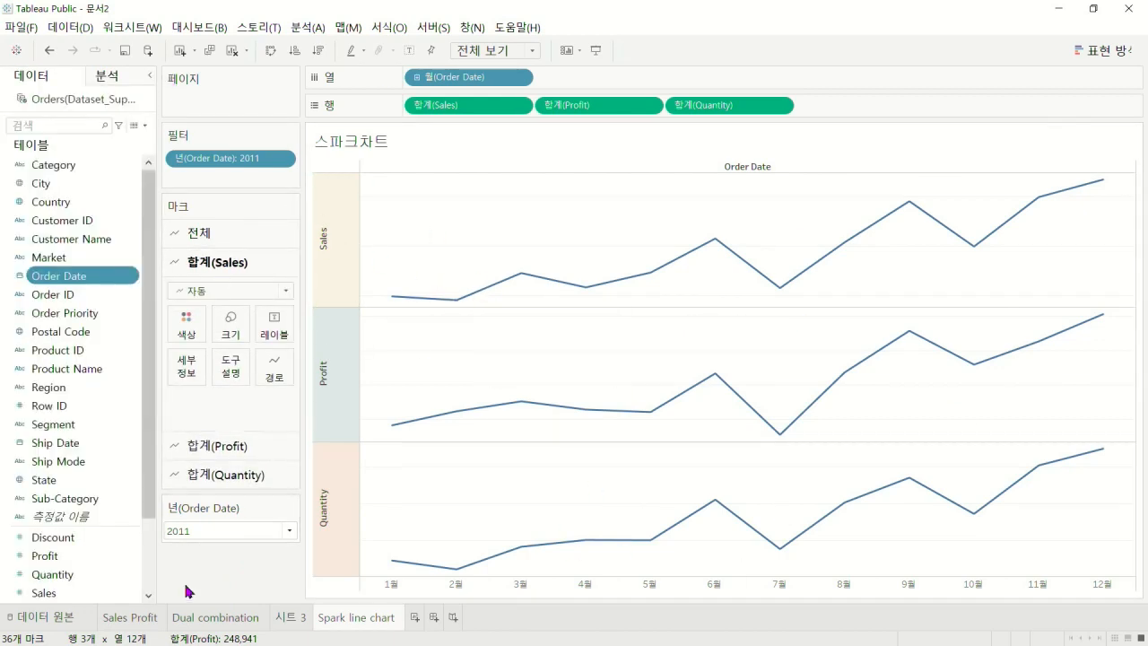
pyautogui.scroll(-2, 90, 466)
pyautogui.moveTo(45, 499); pyautogui.dragTo(206, 323)
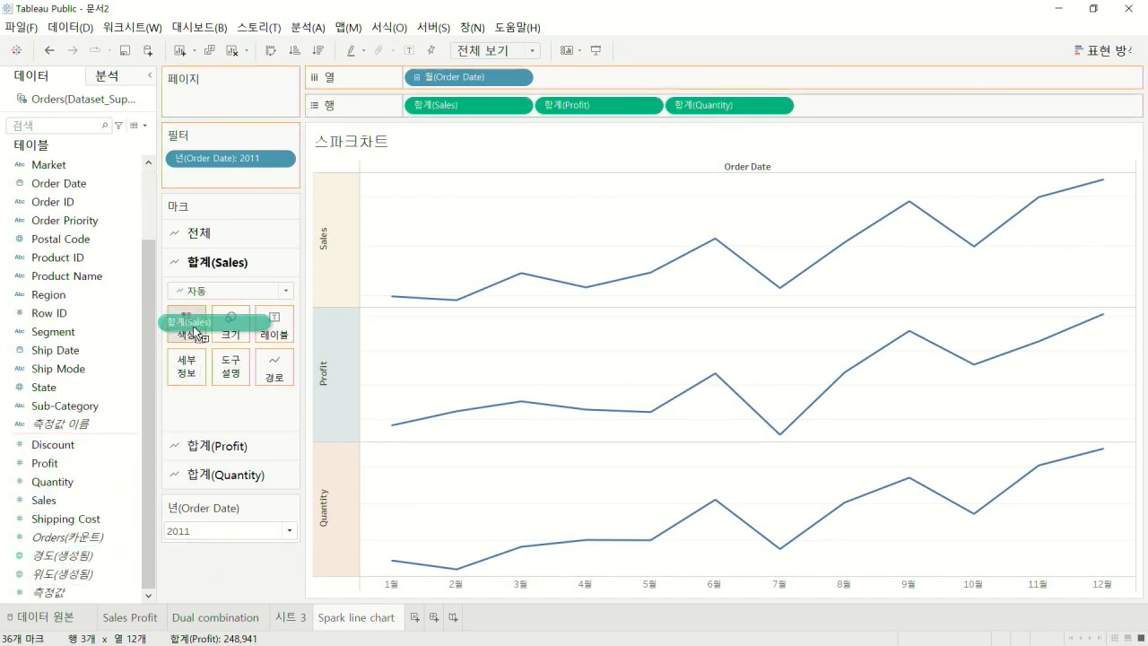
pyautogui.moveTo(194, 332); pyautogui.dragTo(190, 324)
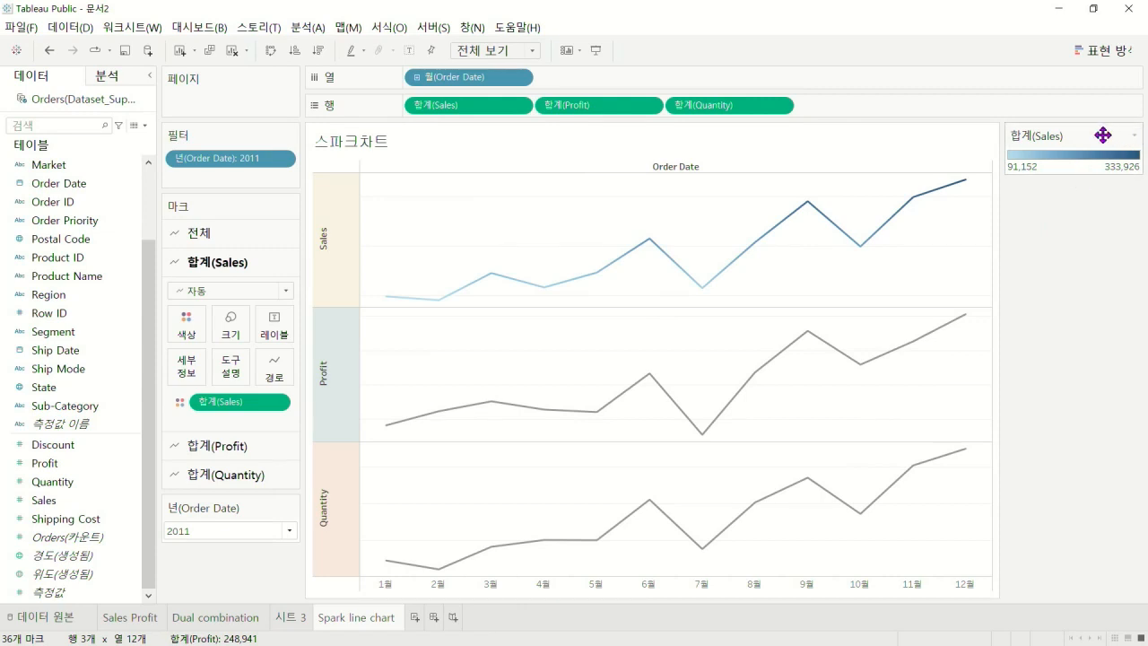
# Color the Profit line by the Profit measure and the Quantity line by the Quantity measure
pyautogui.click(222, 444)
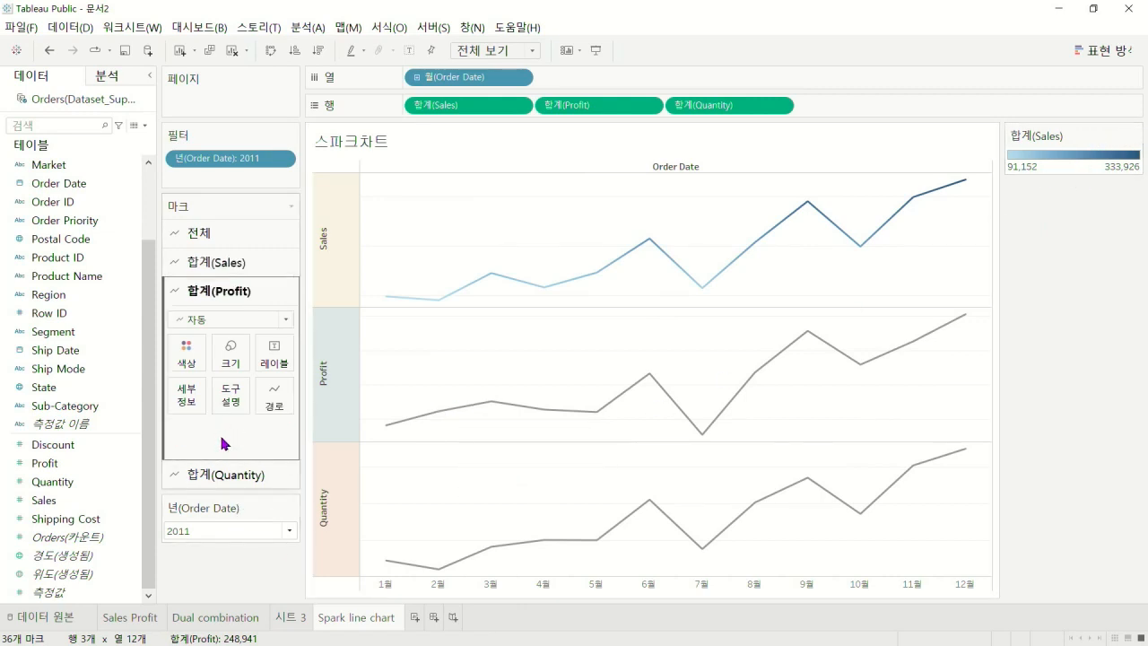
pyautogui.moveTo(99, 463); pyautogui.dragTo(203, 346)
pyautogui.click(226, 474)
pyautogui.moveTo(56, 484); pyautogui.dragTo(185, 377)
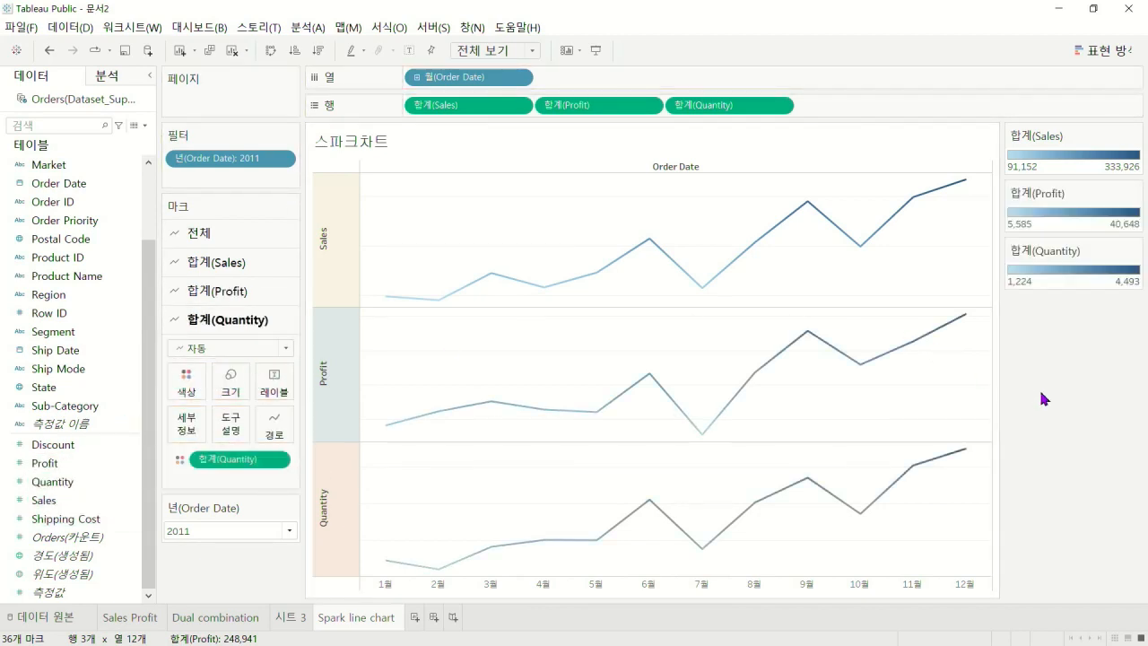
# Change the color palette of the Quantity line to orange-gold (주황색-금색)
pyautogui.click(1135, 252)
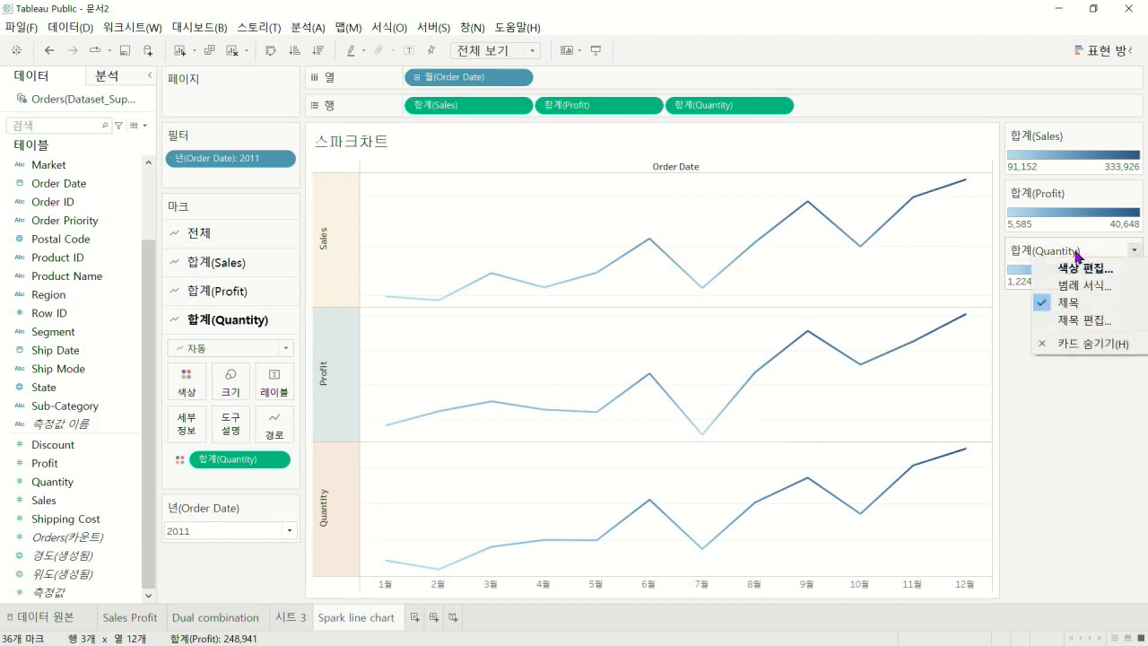
pyautogui.click(1076, 266)
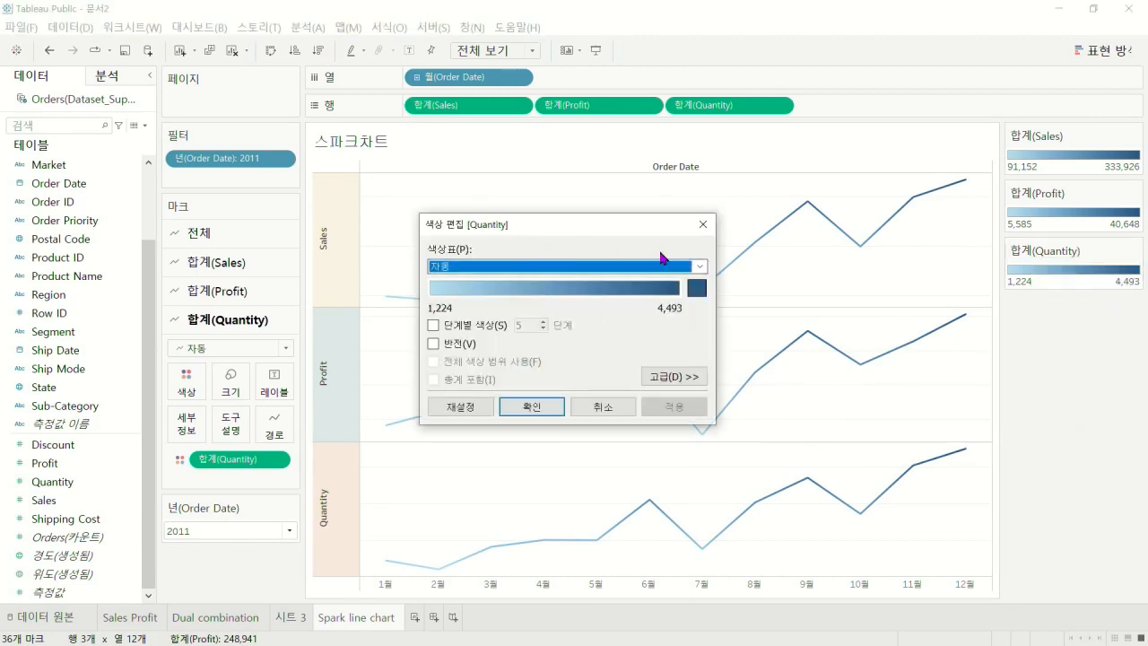
pyautogui.click(701, 266)
pyautogui.click(519, 422)
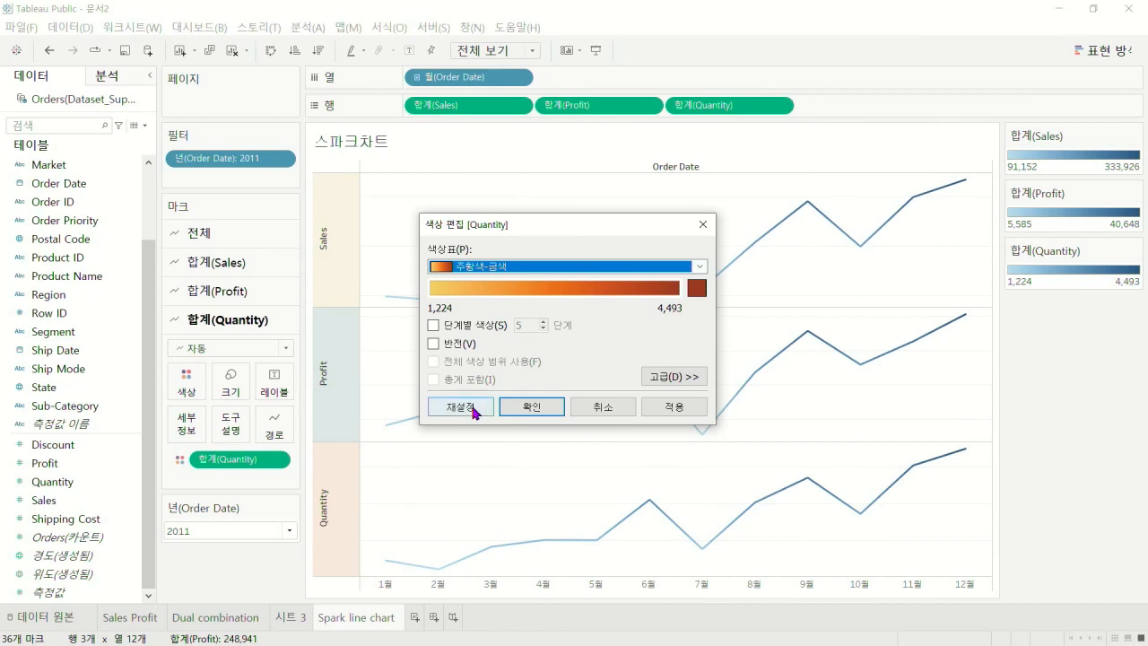
pyautogui.click(475, 410)
pyautogui.click(535, 407)
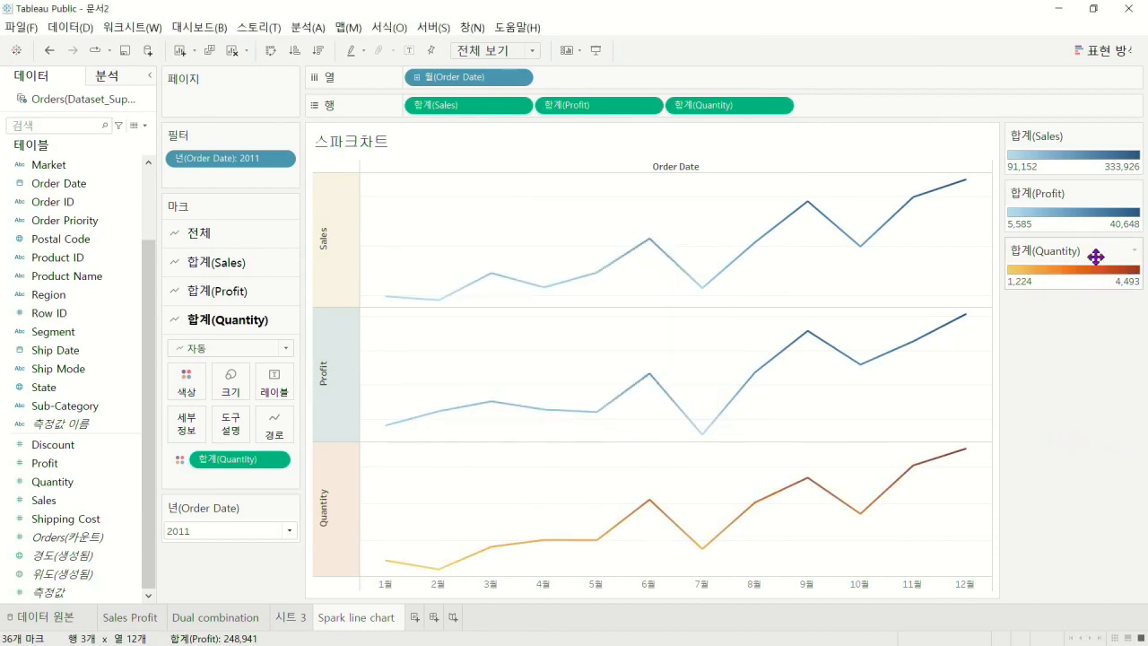
# Change the color palette of the Profit line to green (녹색)
pyautogui.click(1135, 194)
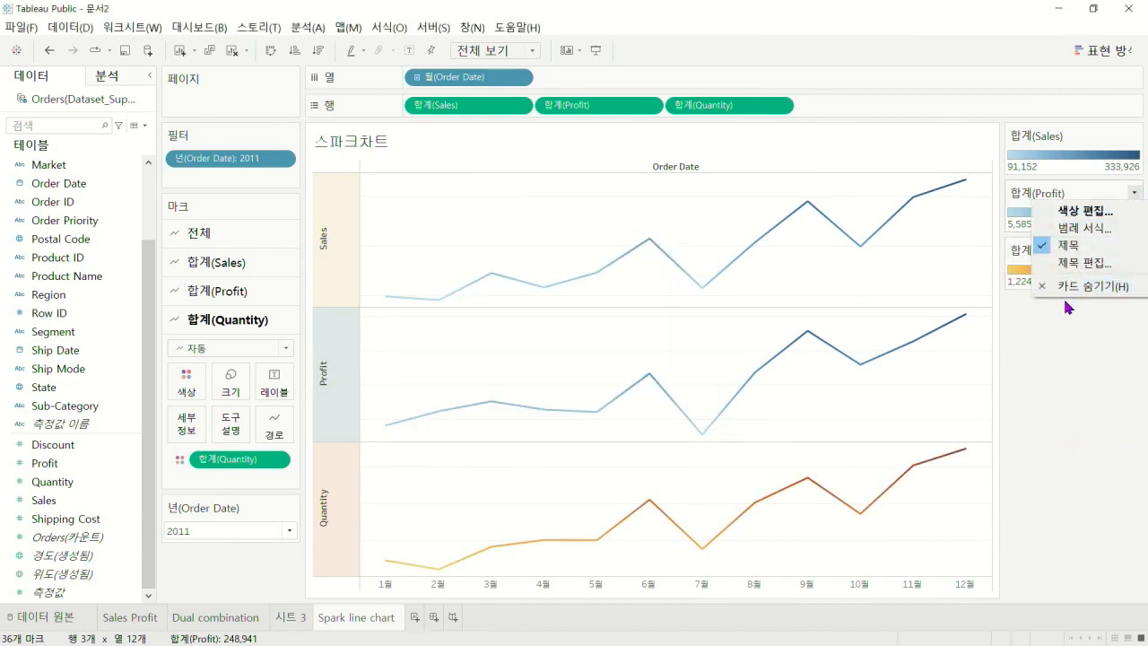
pyautogui.click(1049, 209)
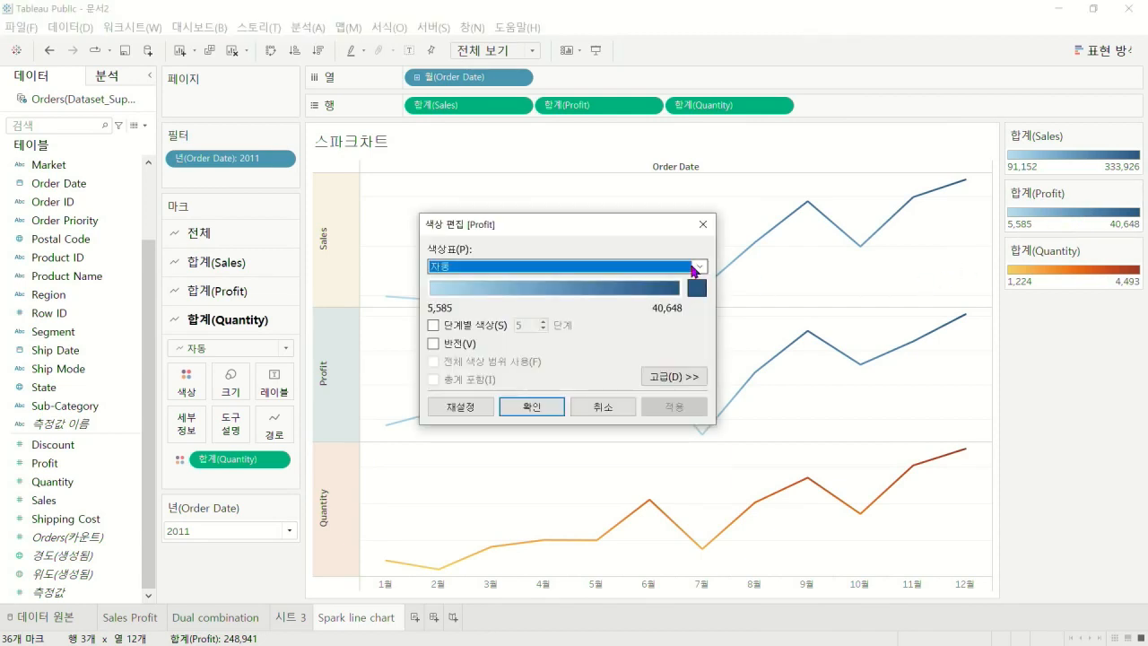
pyautogui.click(700, 267)
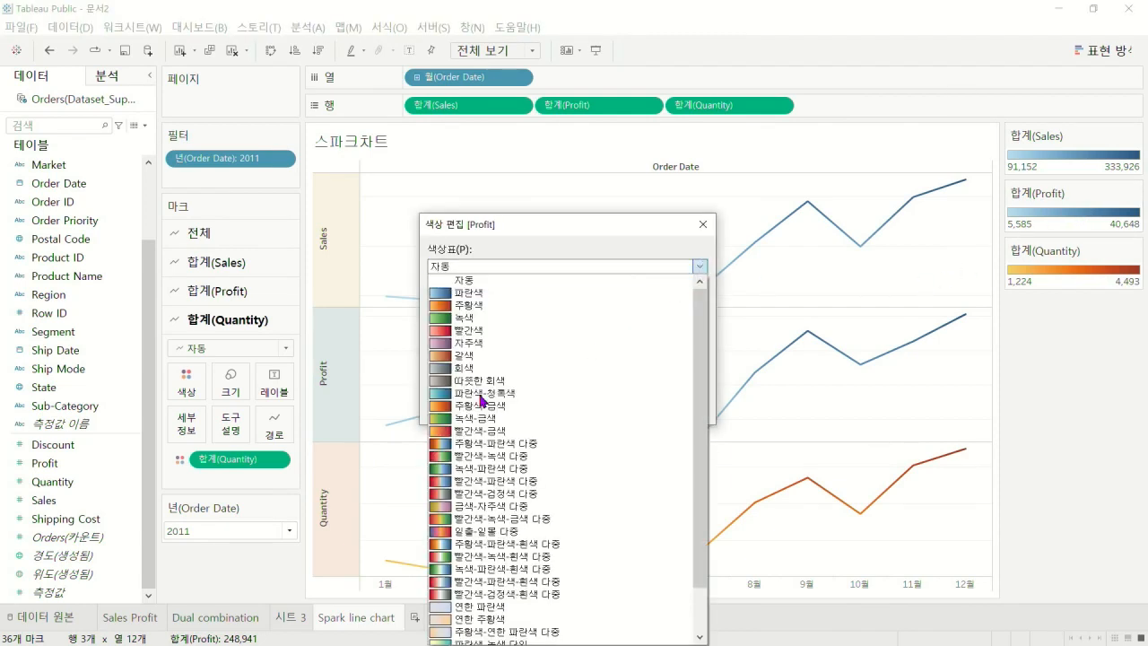
pyautogui.click(454, 468)
pyautogui.click(636, 267)
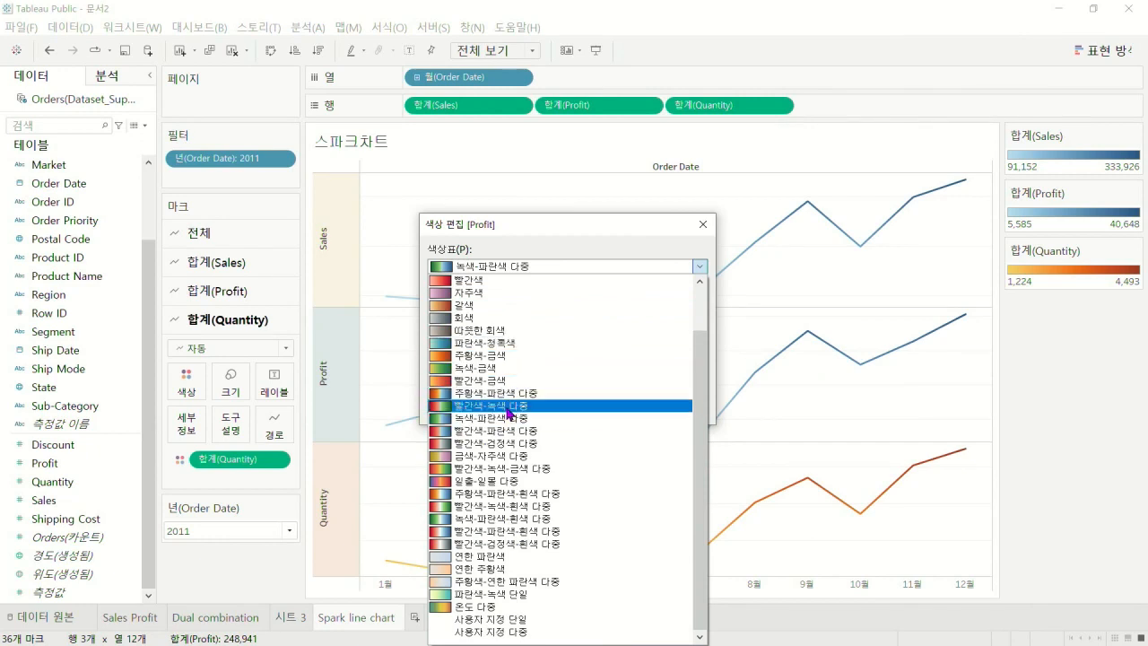
pyautogui.scroll(2, 499, 358)
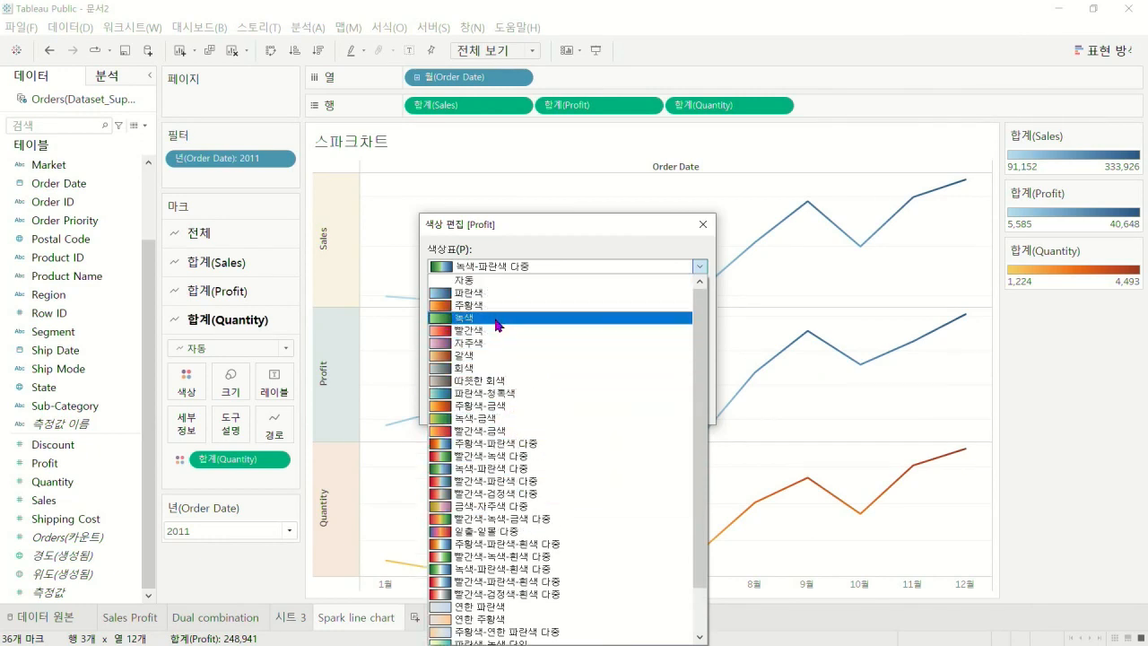
pyautogui.click(495, 318)
pyautogui.click(522, 405)
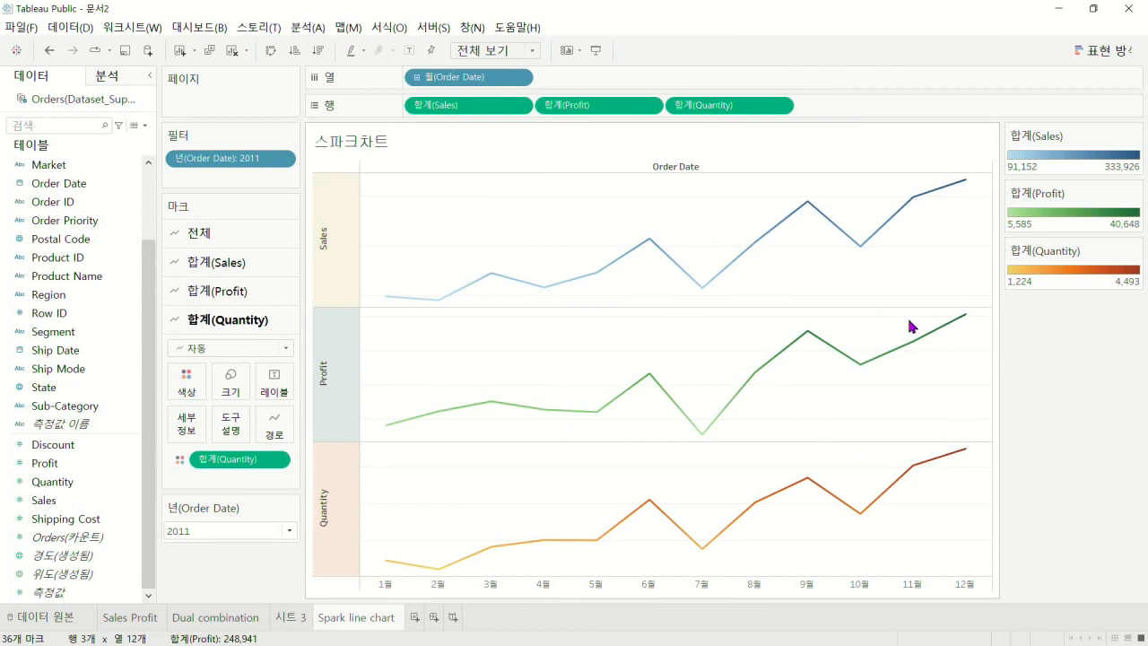
# Change the color palette of the Sales line to sunrise-sunset diverging (일출-일몰 다중)
pyautogui.click(1136, 137)
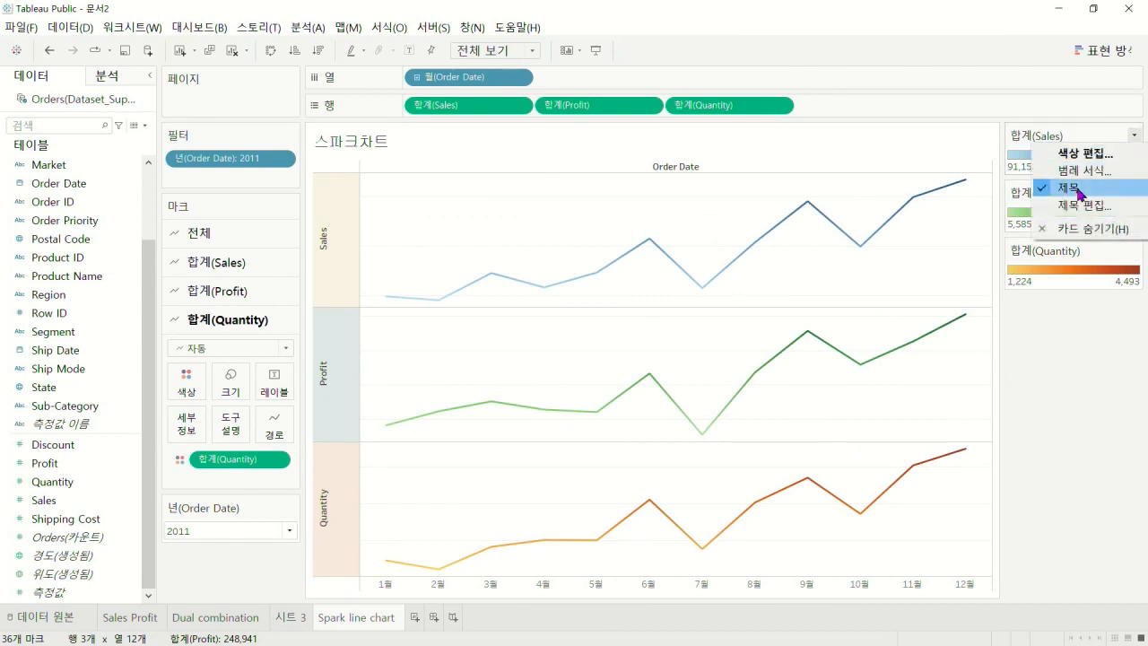
pyautogui.click(1112, 155)
pyautogui.click(695, 266)
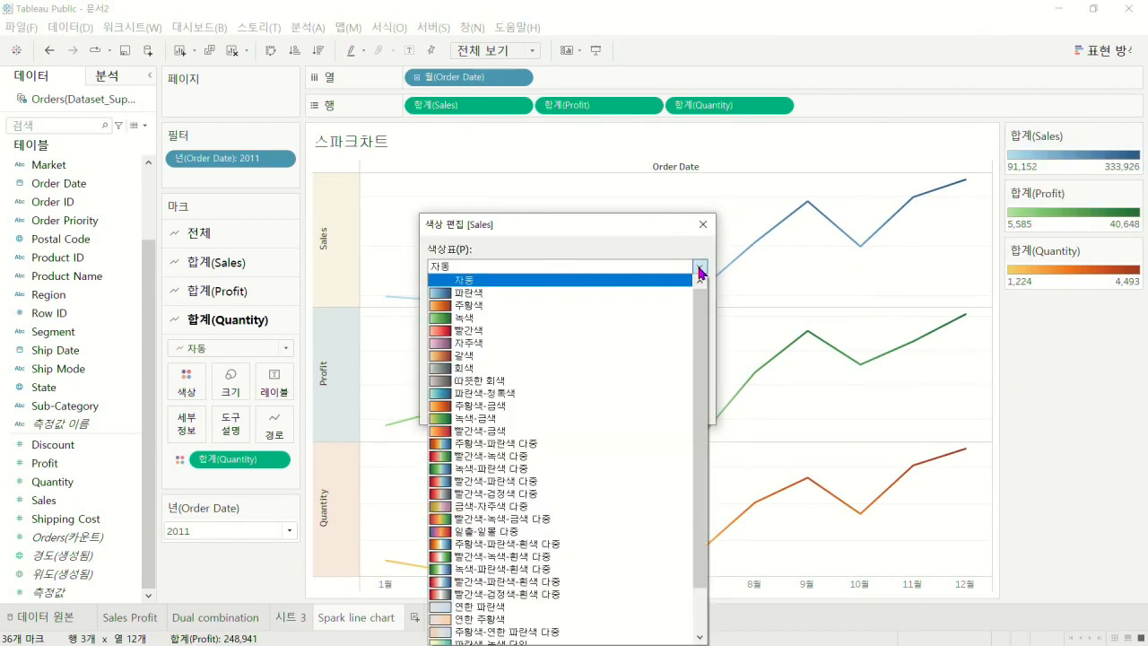
pyautogui.click(465, 531)
pyautogui.click(529, 407)
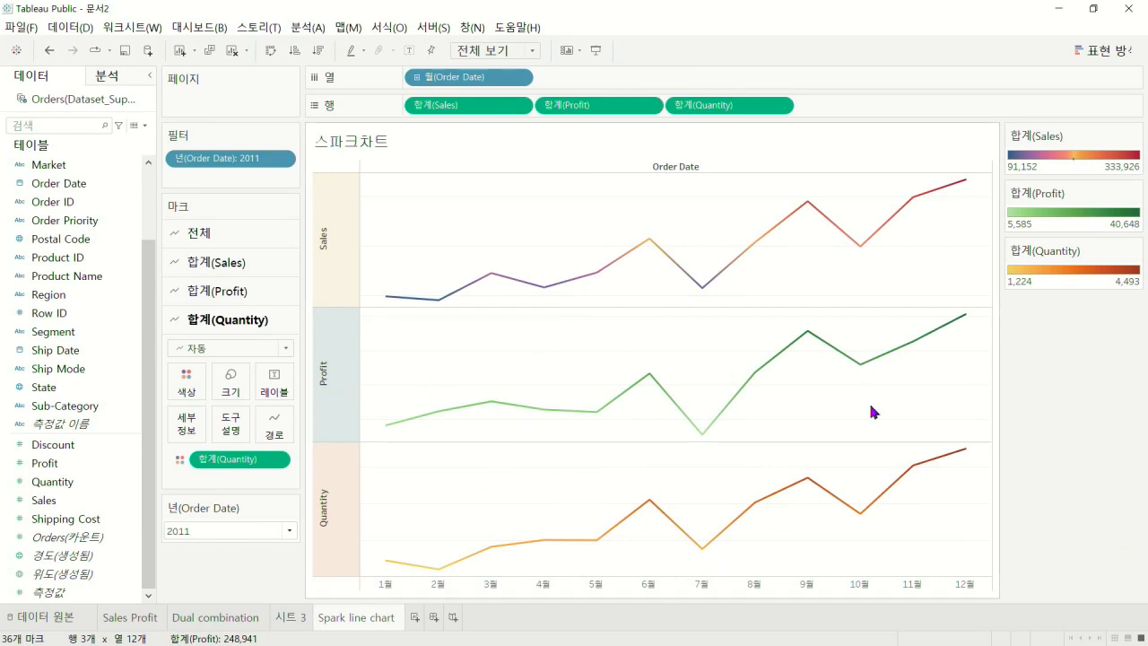
# Duplicate the Spark line chart sheet and rename the original as 2011
pyautogui.rightClick(342, 627)
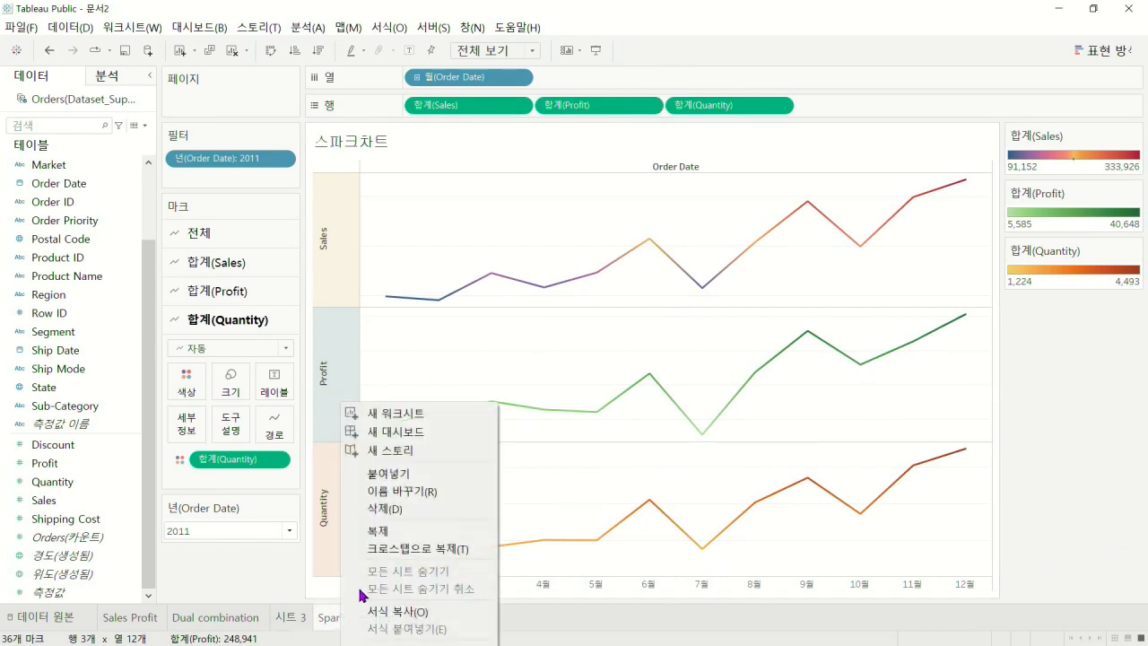
pyautogui.click(405, 538)
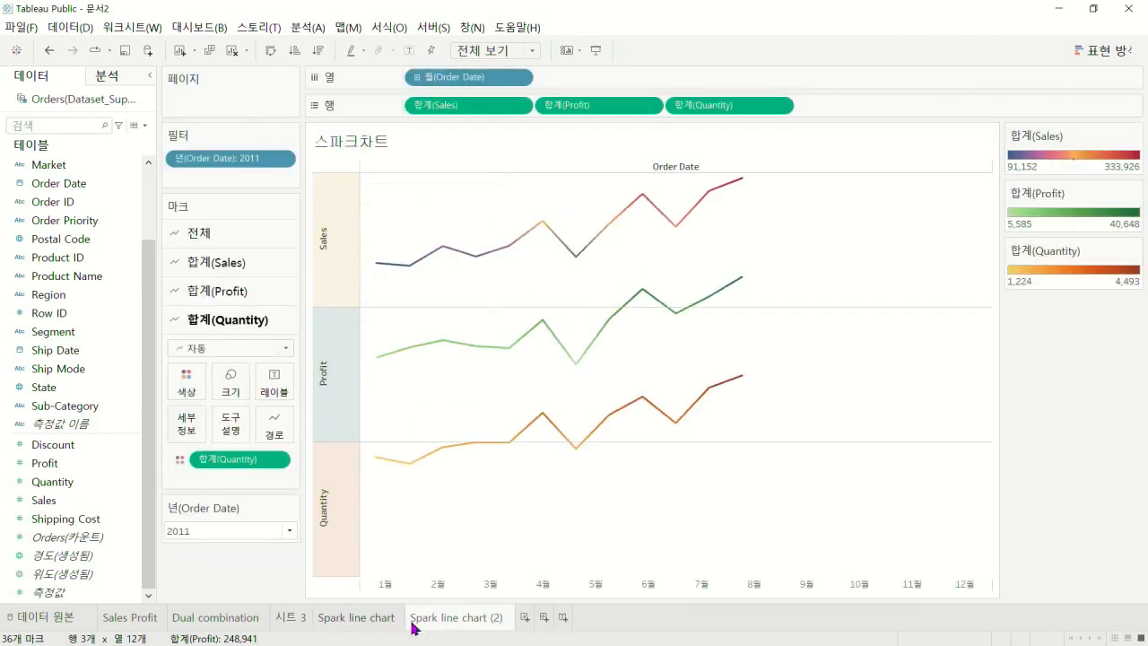
pyautogui.doubleClick(376, 625)
pyautogui.moveTo(378, 621)
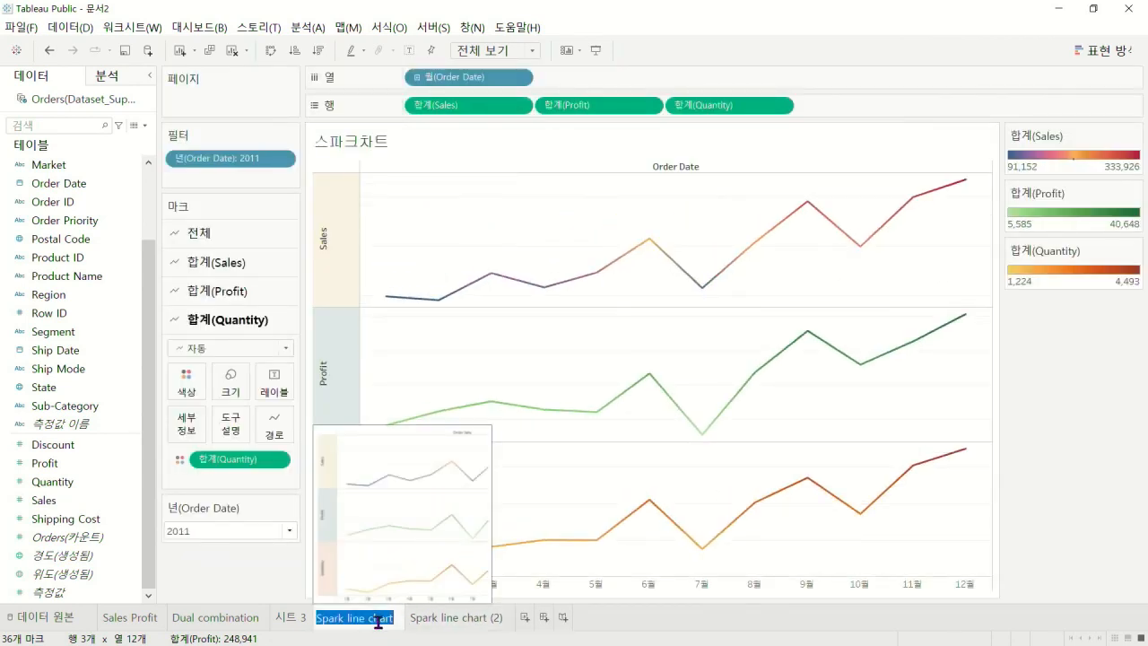
pyautogui.write('2011')
# Rename the duplicated spark line sheet as 2012 and set its Order Date year filter to 2012
pyautogui.click(462, 616)
pyautogui.click(434, 618)
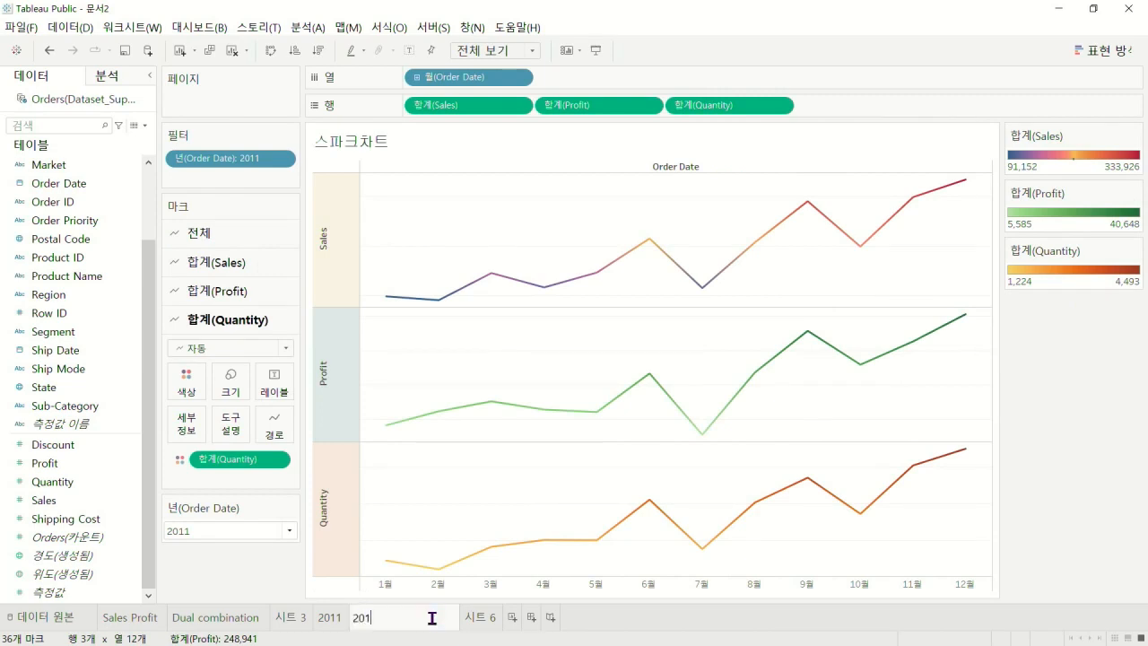
pyautogui.press('Return')
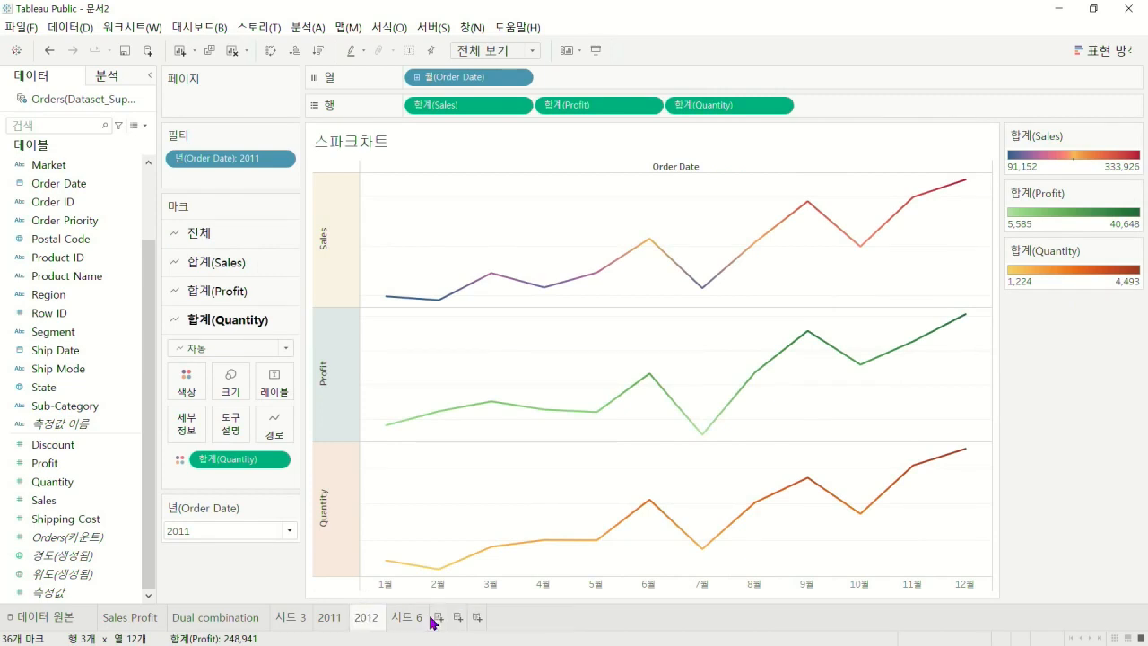
pyautogui.click(288, 530)
pyautogui.click(188, 584)
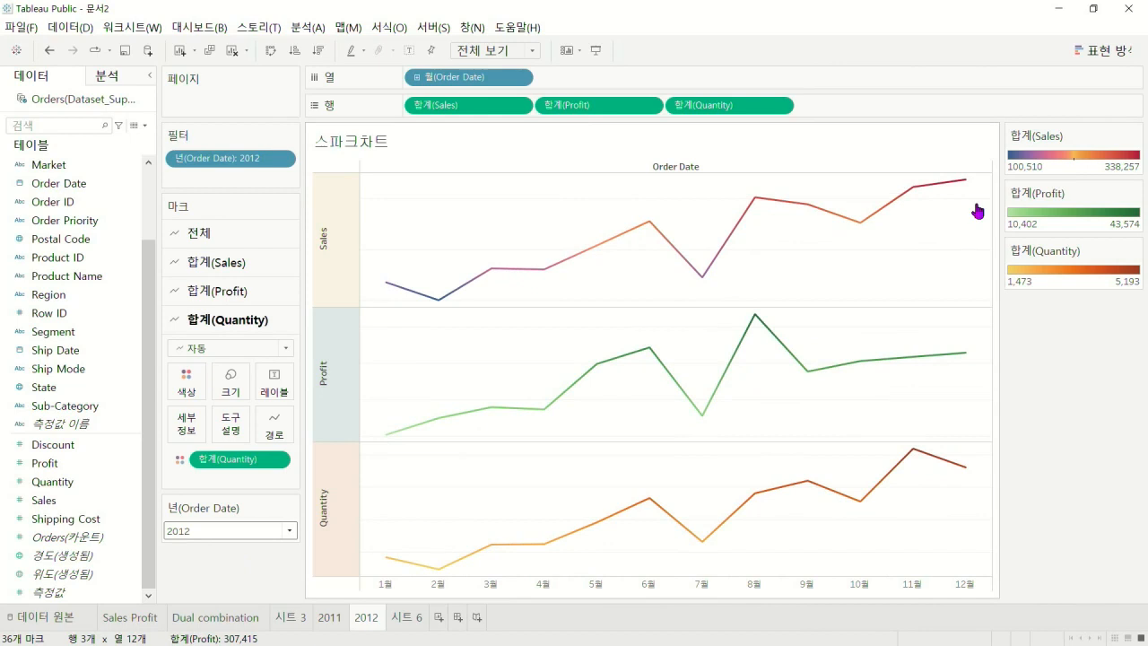
# Duplicate the 2012 sheet under the name 2013 and set its Order Date year filter to 2013
pyautogui.rightClick(372, 622)
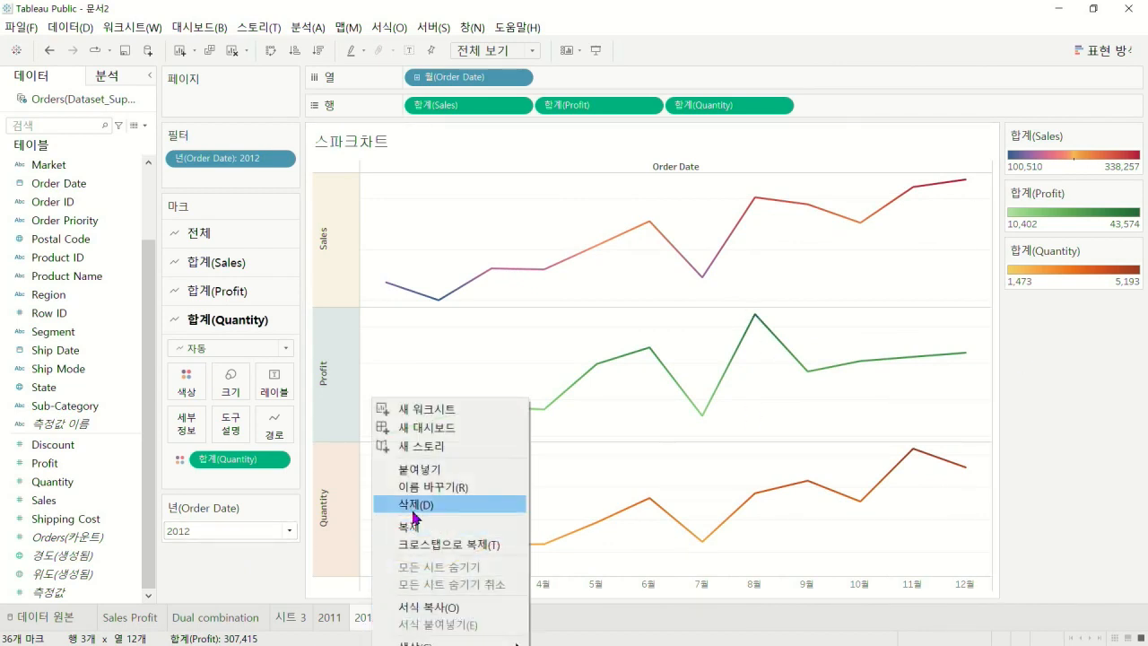
pyautogui.click(422, 502)
pyautogui.doubleClick(421, 617)
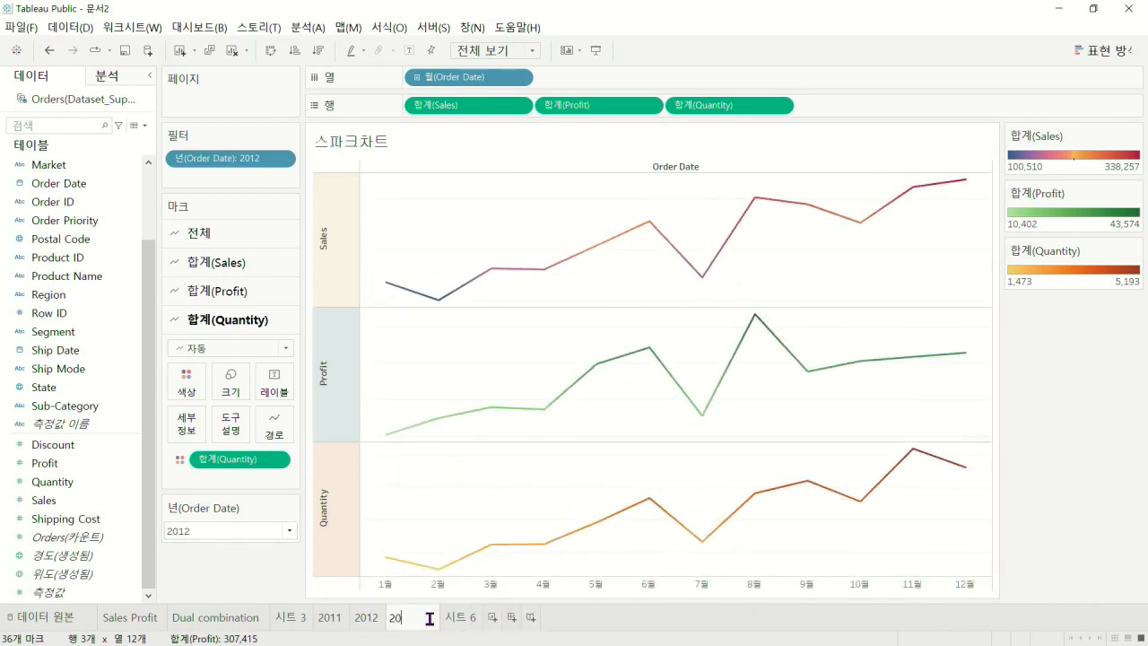
pyautogui.click(289, 531)
pyautogui.click(238, 604)
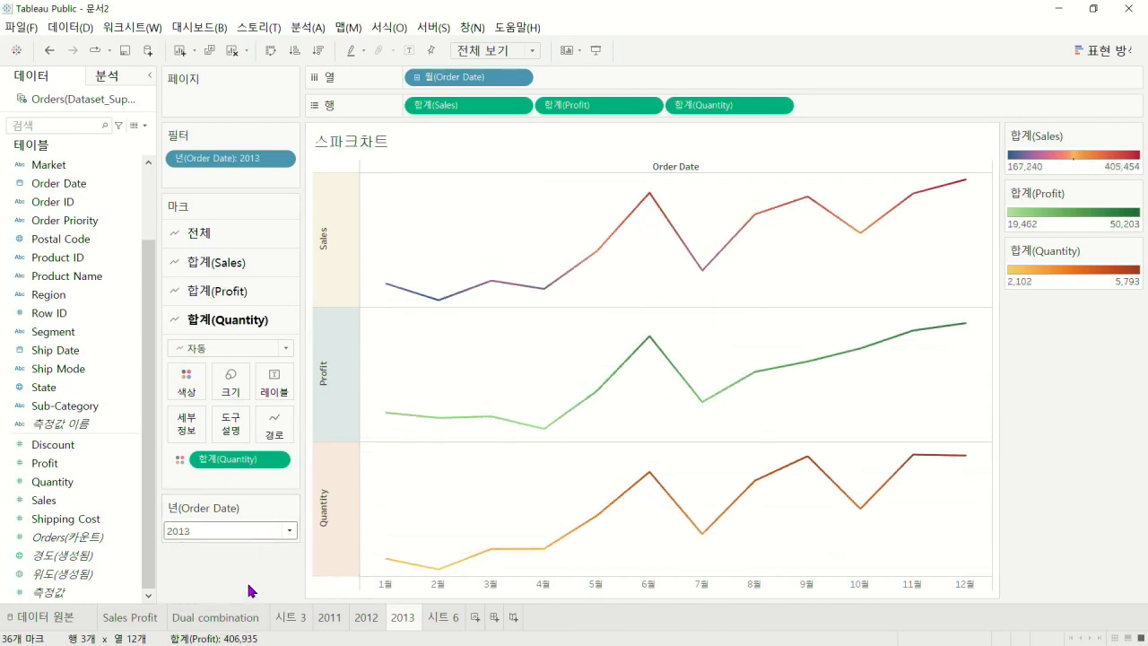
pyautogui.click(289, 530)
# Duplicate the 2013 sheet under the name 2014 and set its Order Date year filter to 2014
pyautogui.rightClick(402, 619)
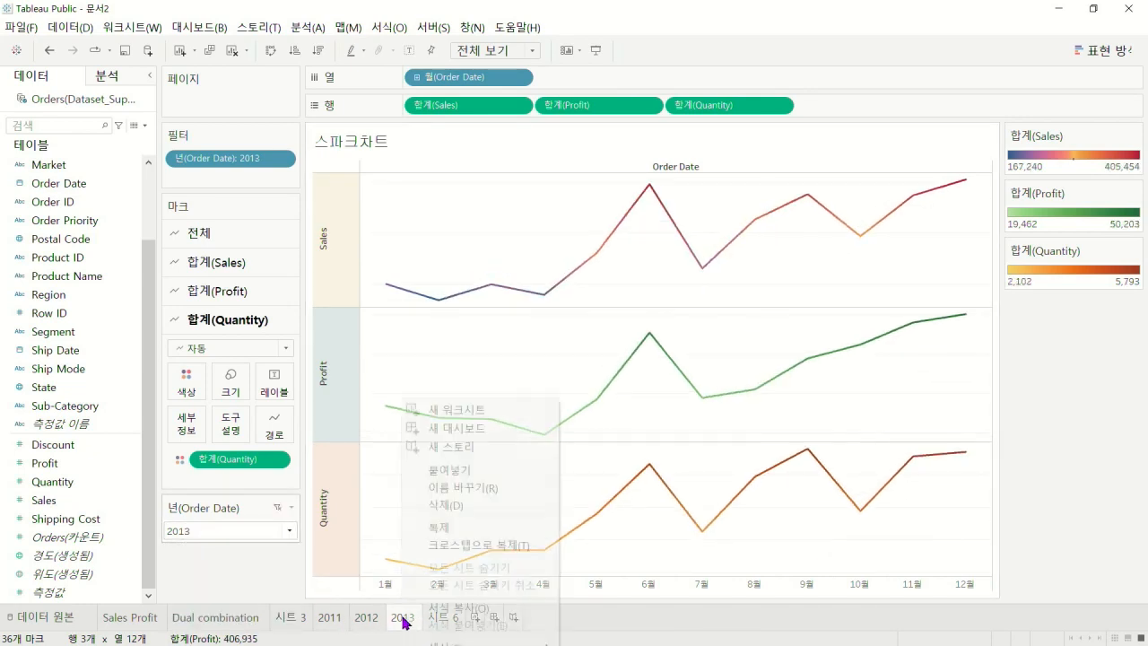
pyautogui.click(463, 527)
pyautogui.doubleClick(446, 618)
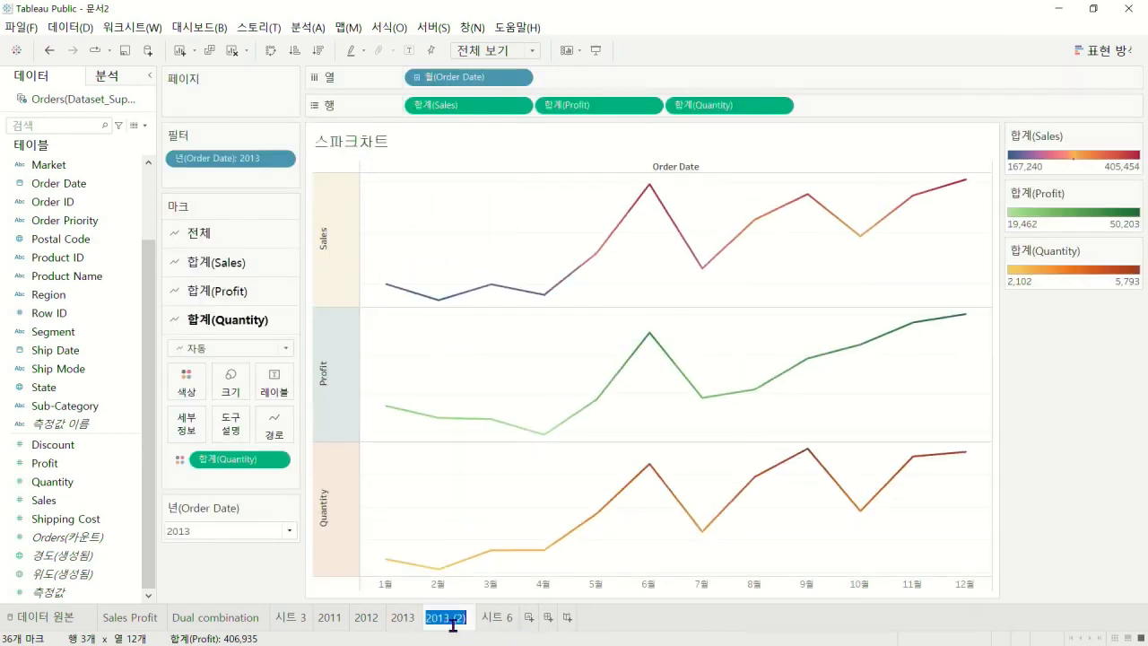
pyautogui.press('Return')
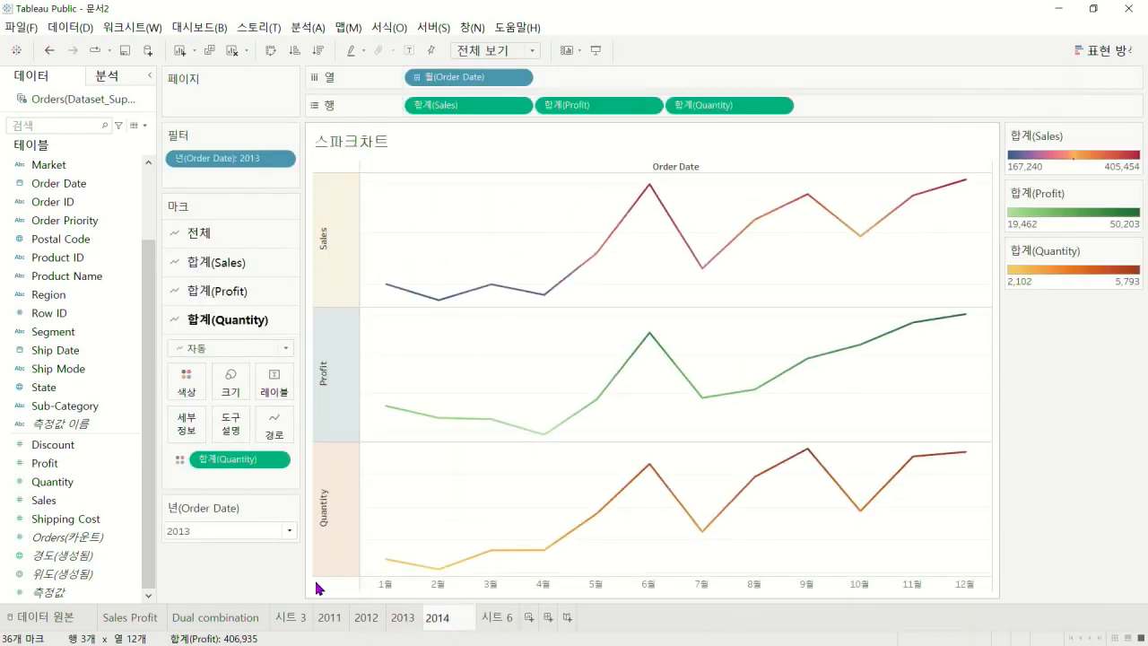
pyautogui.click(291, 531)
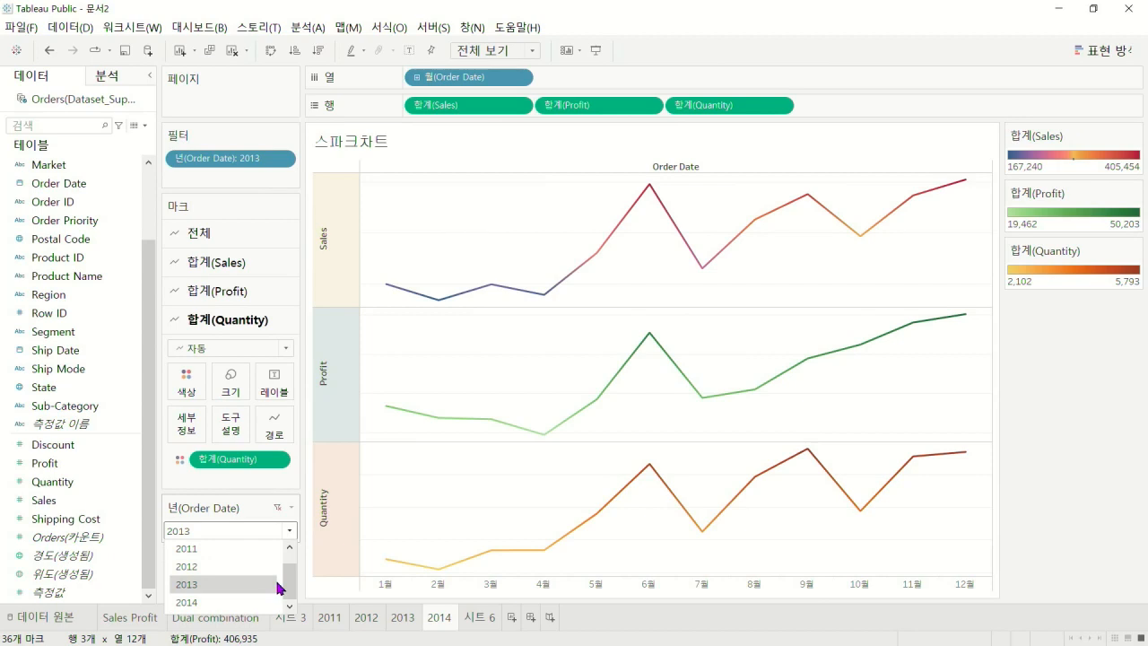
pyautogui.click(241, 600)
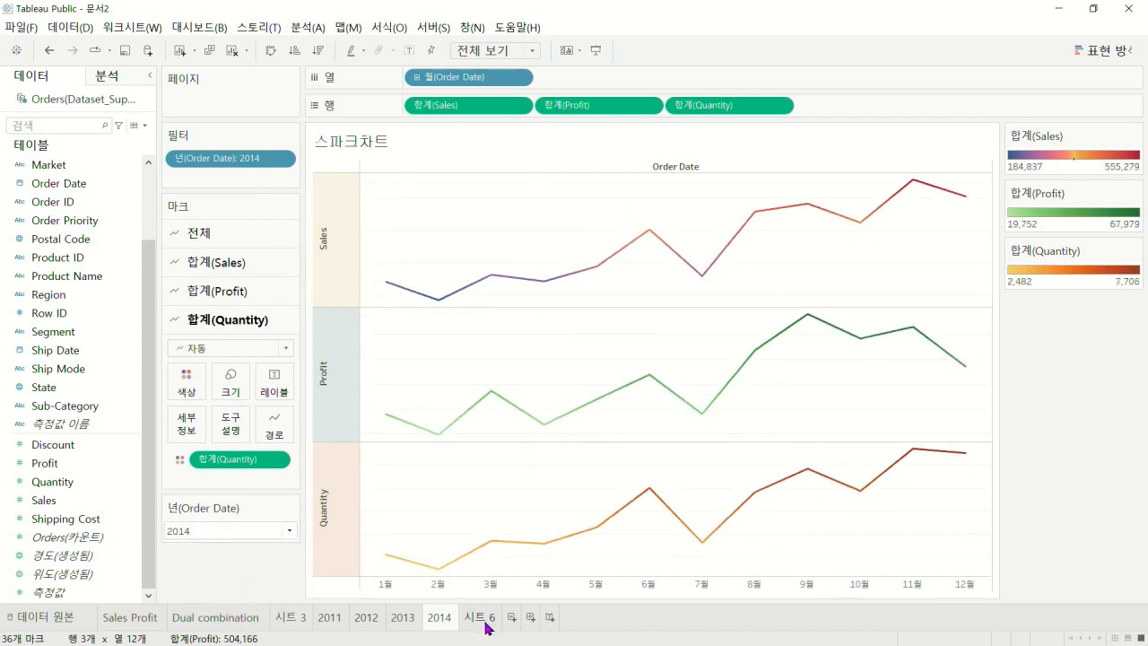
# Create a new dashboard and set its size to automatic (자동)
pyautogui.click(531, 616)
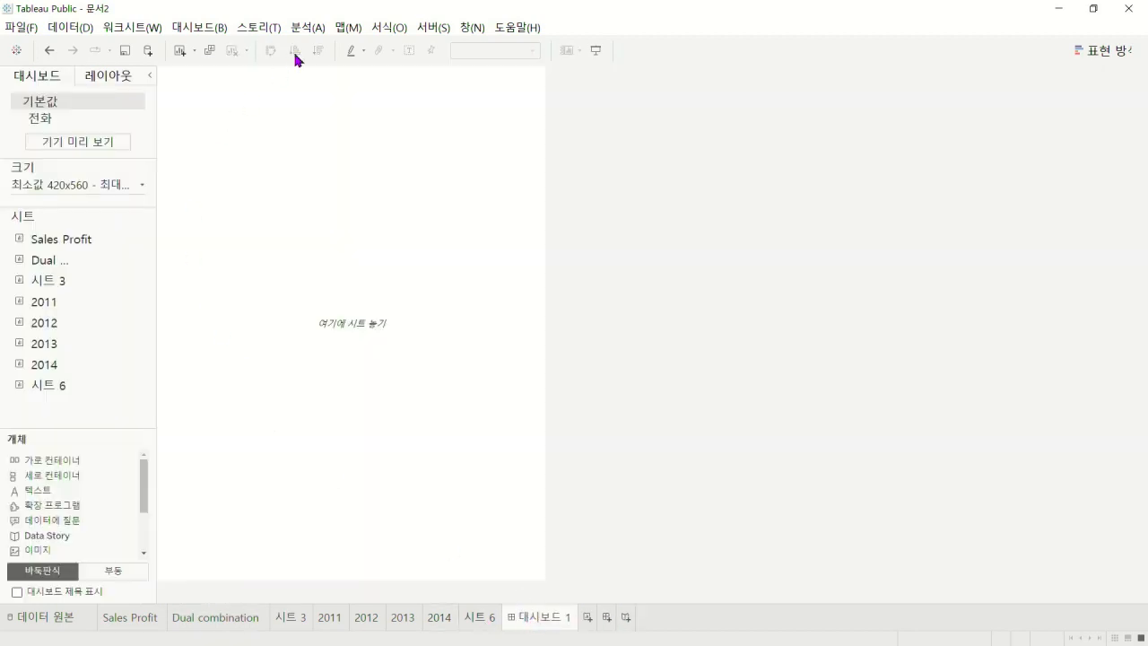
pyautogui.click(103, 185)
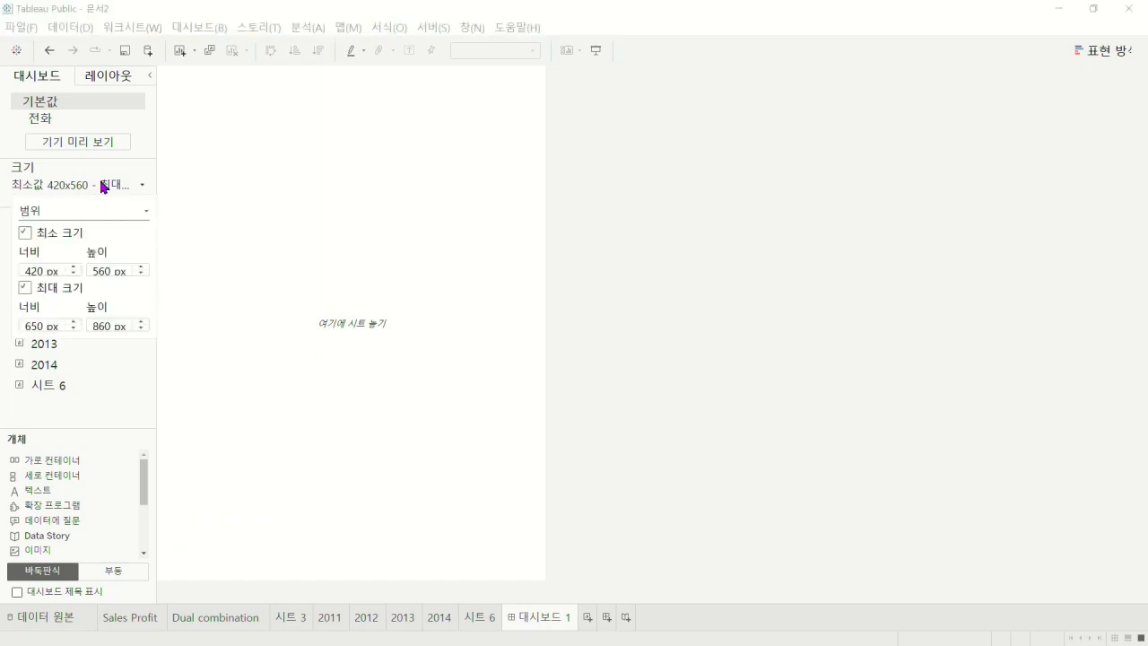
pyautogui.click(88, 203)
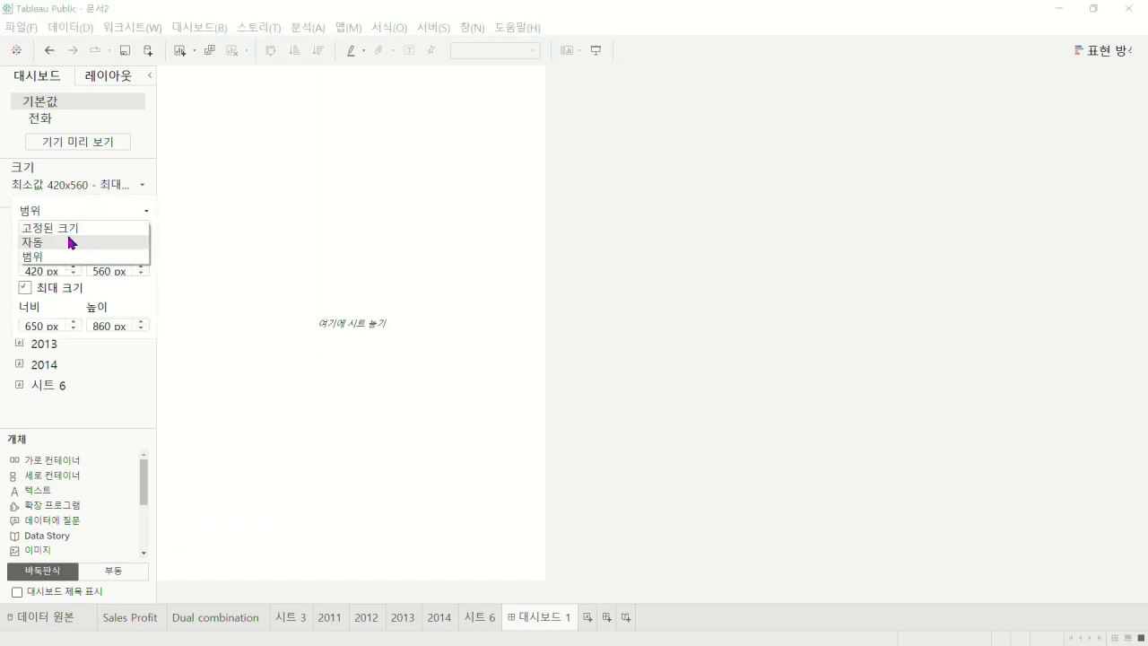
pyautogui.click(64, 241)
pyautogui.click(470, 316)
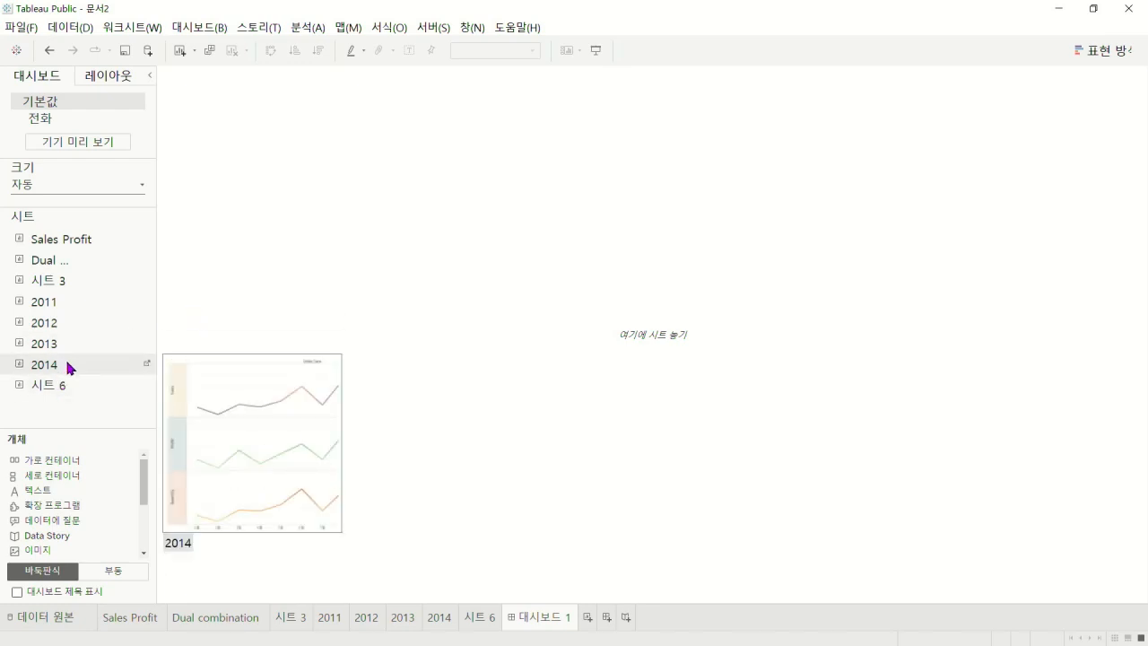
# Place the 2014, 2013, 2012 and 2011 sheets side by side on the dashboard and even out their column widths
pyautogui.moveTo(69, 368); pyautogui.dragTo(502, 324)
pyautogui.moveTo(43, 345); pyautogui.dragTo(997, 319)
pyautogui.moveTo(36, 324); pyautogui.dragTo(988, 332)
pyautogui.moveTo(36, 301); pyautogui.dragTo(1046, 327)
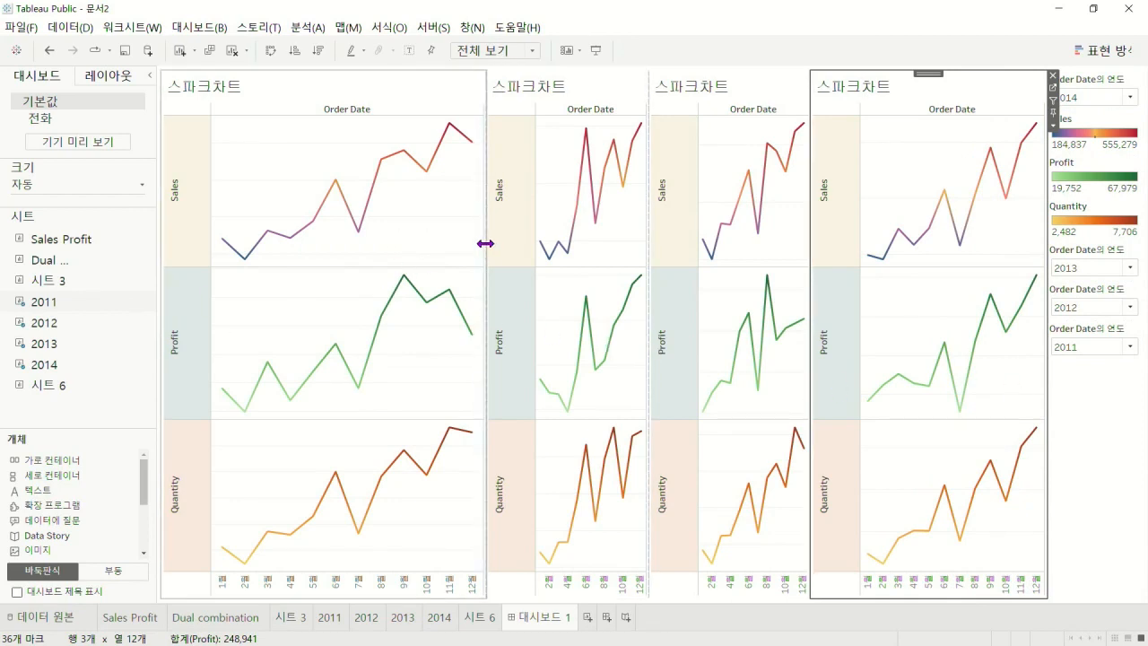
pyautogui.moveTo(485, 243); pyautogui.dragTo(403, 243)
pyautogui.moveTo(648, 279); pyautogui.dragTo(593, 279)
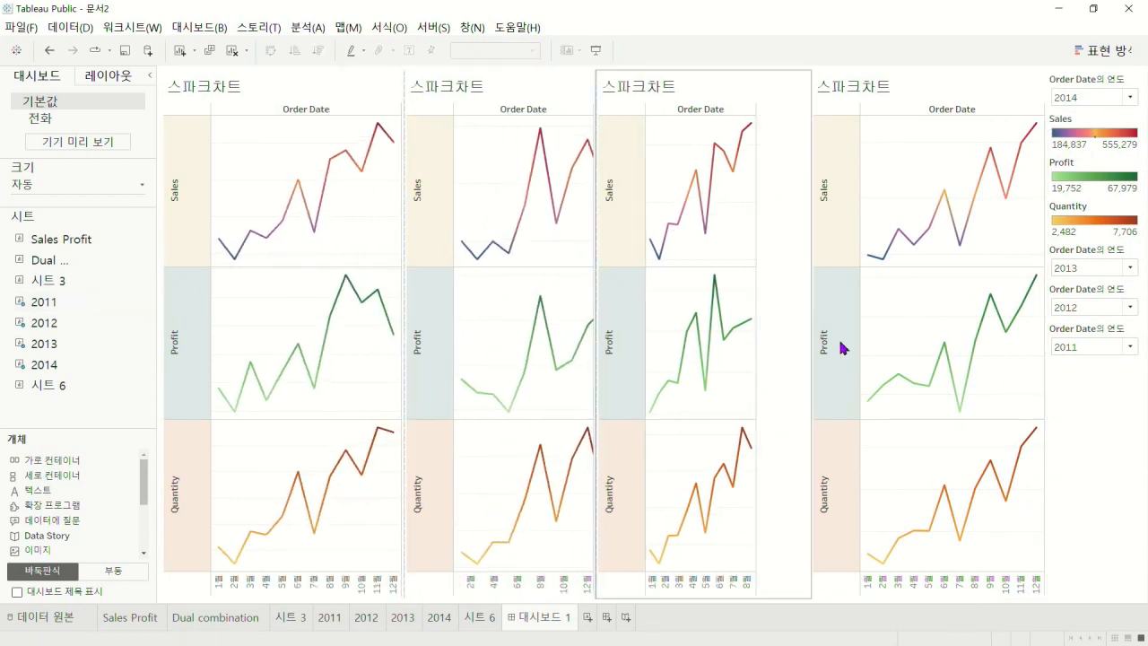
# Delete the spark line dashboard from the workbook
pyautogui.rightClick(545, 617)
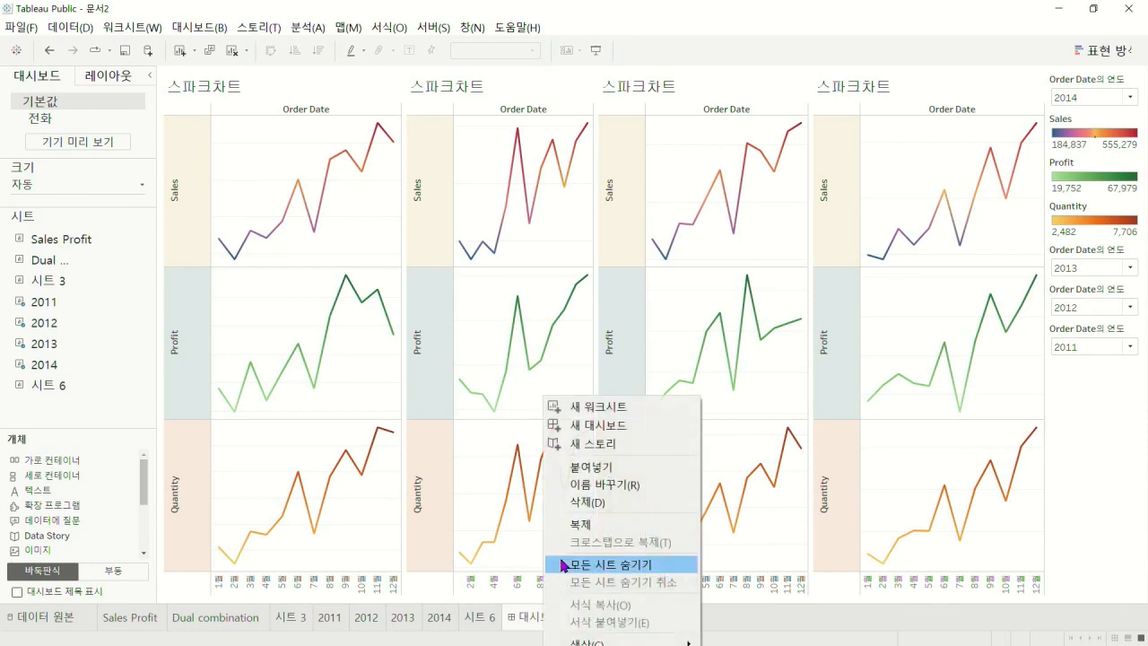
pyautogui.click(610, 528)
pyautogui.rightClick(541, 617)
pyautogui.click(594, 504)
pyautogui.rightClick(545, 619)
pyautogui.click(588, 511)
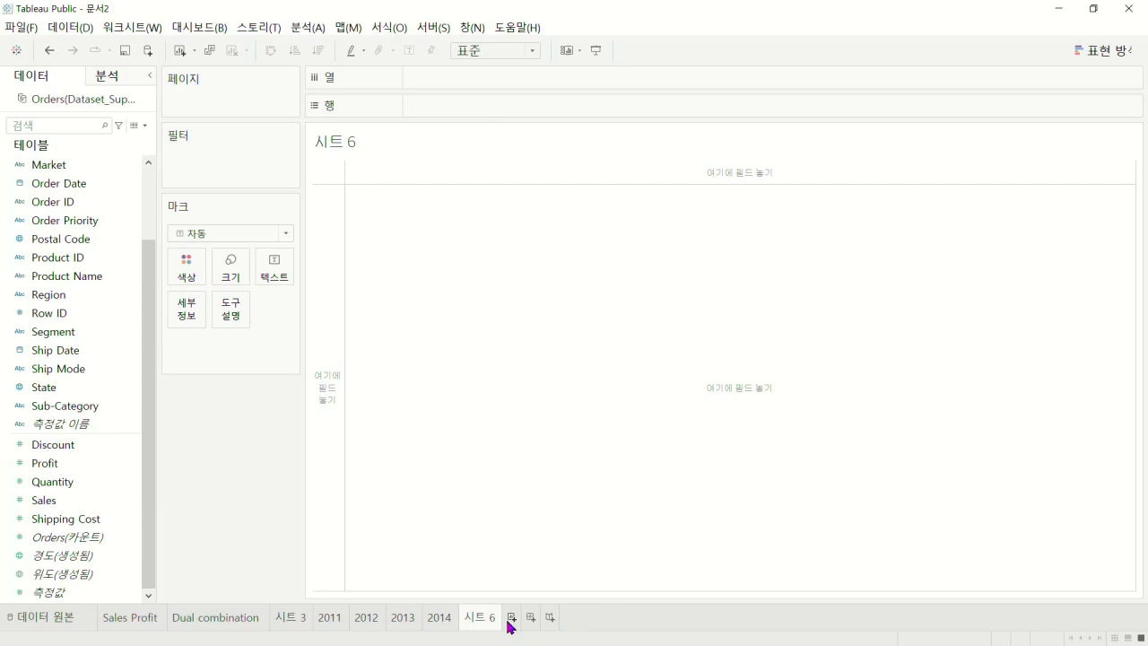
# Create a new dashboard and set its size to automatic (자동)
pyautogui.click(530, 618)
pyautogui.click(62, 185)
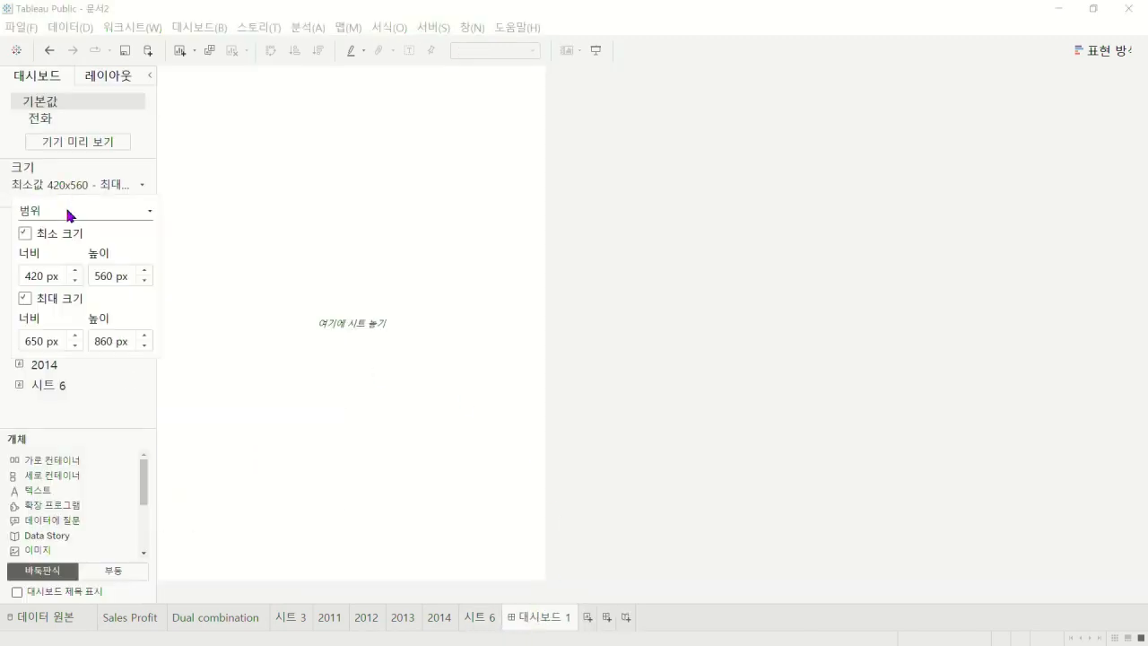
pyautogui.click(73, 214)
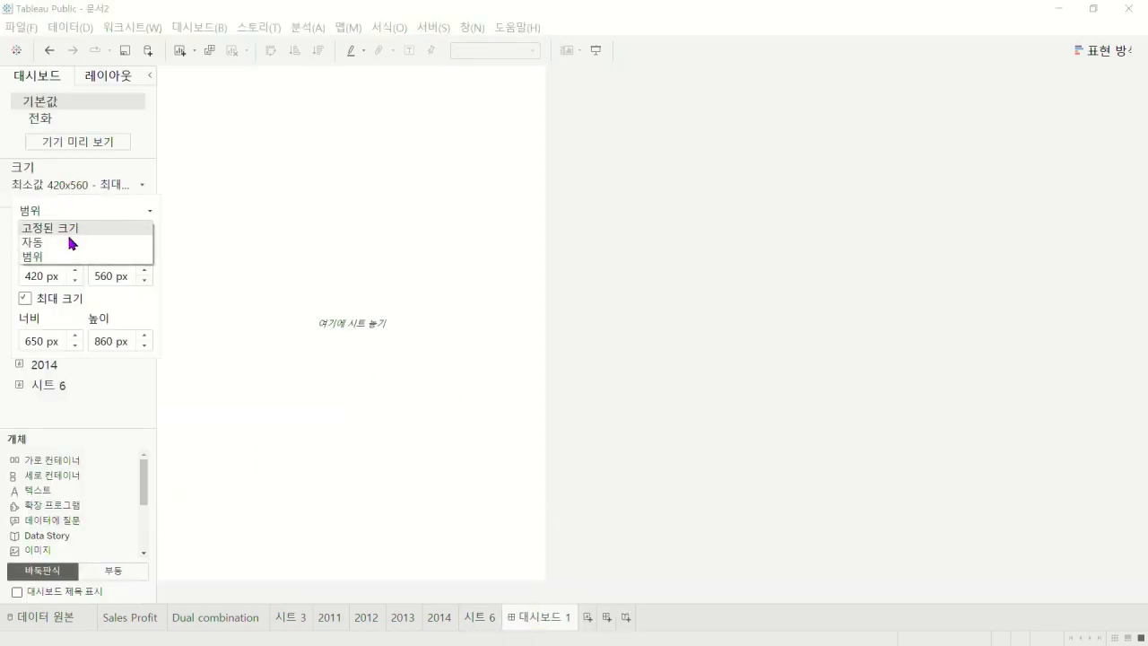
pyautogui.click(72, 240)
pyautogui.click(344, 366)
pyautogui.scroll(-5, 59, 512)
pyautogui.scroll(5, 68, 522)
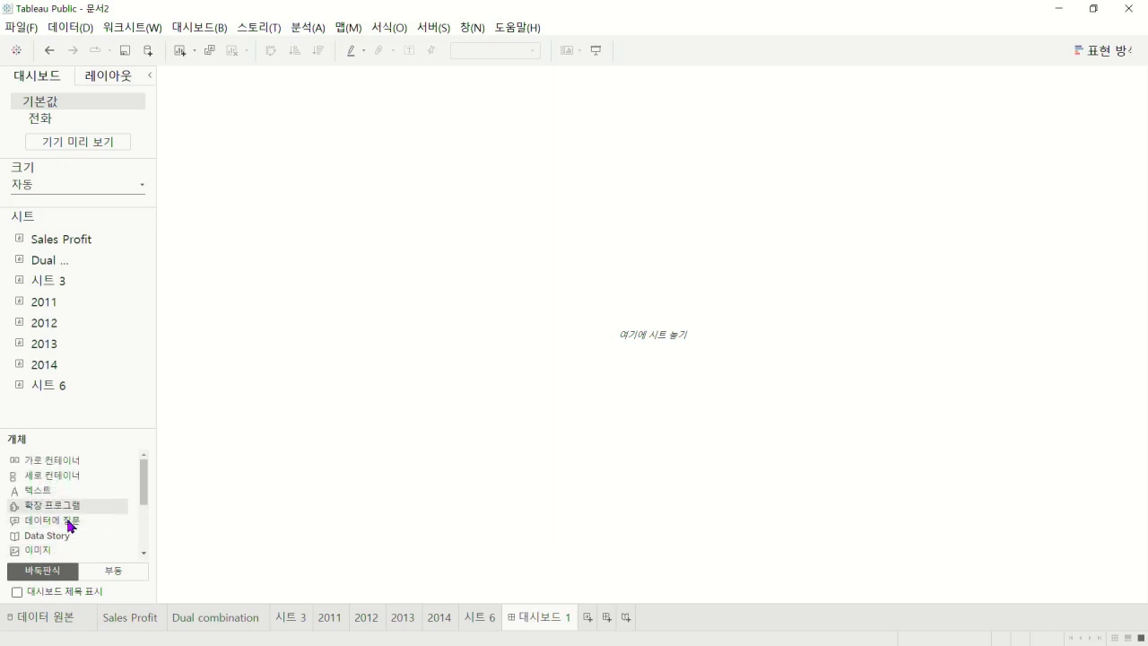
# Add a horizontal container to the dashboard and place the 2014, 2013, 2012 and 2011 sheets side by side in it
pyautogui.moveTo(44, 465); pyautogui.dragTo(458, 452)
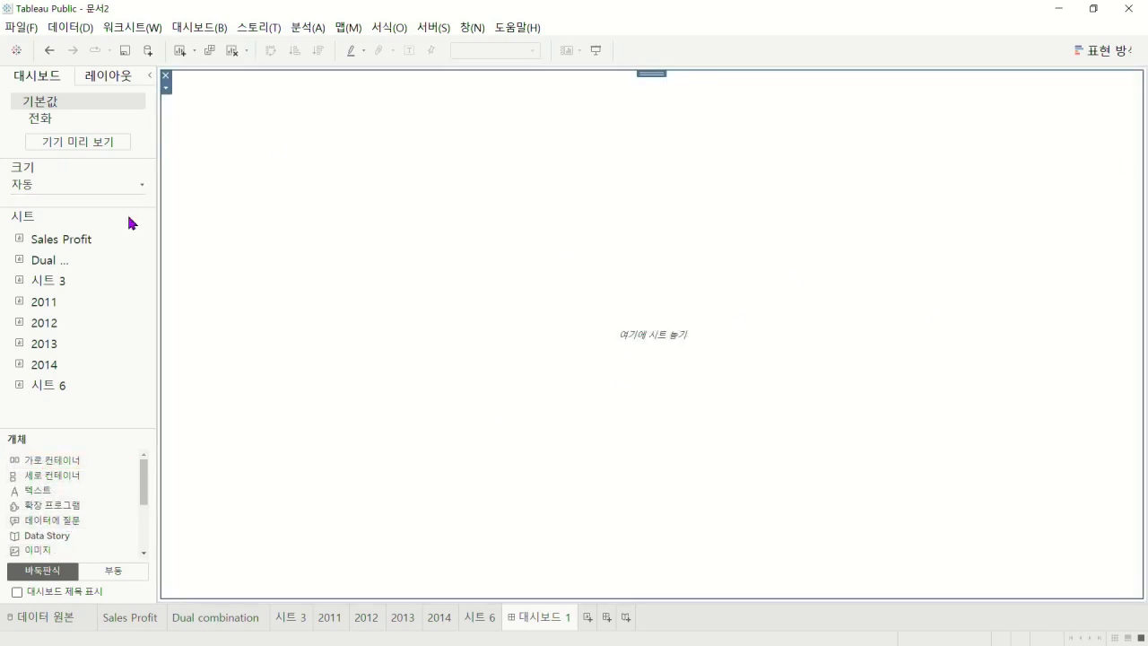
pyautogui.doubleClick(72, 365)
pyautogui.moveTo(44, 343); pyautogui.dragTo(745, 337)
pyautogui.moveTo(45, 323); pyautogui.dragTo(848, 351)
pyautogui.moveTo(45, 302); pyautogui.dragTo(1022, 323)
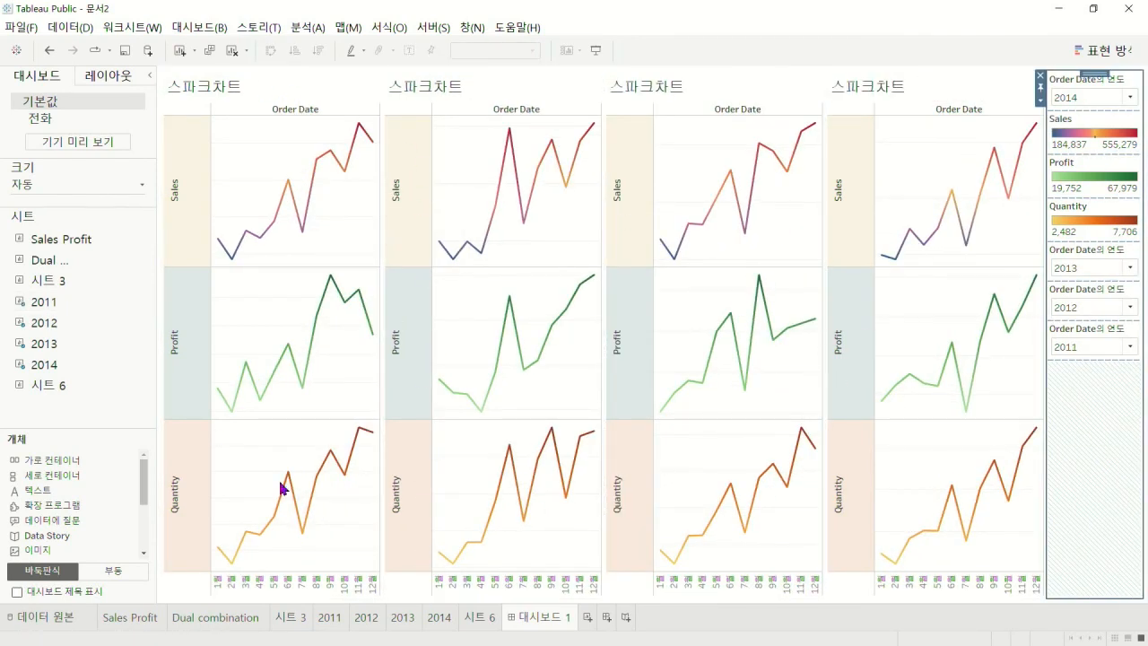
# Hide the 스파크차트 titles of all four year sheets on the dashboard
pyautogui.click(240, 87)
pyautogui.rightClick(240, 88)
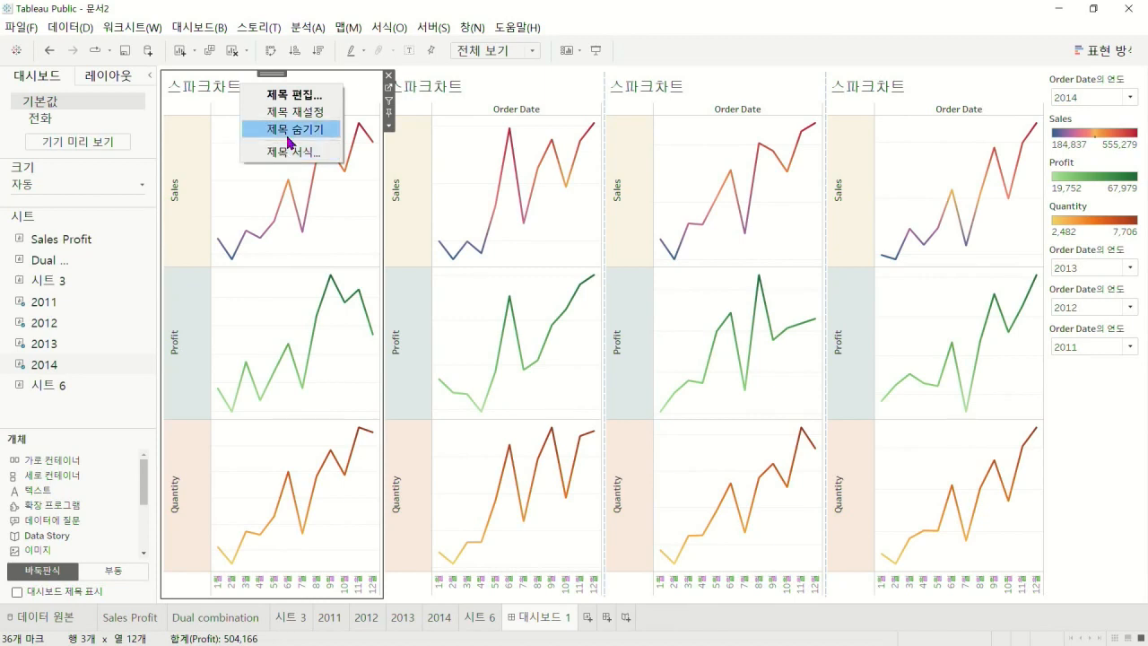
pyautogui.click(278, 128)
pyautogui.click(439, 86)
pyautogui.rightClick(444, 85)
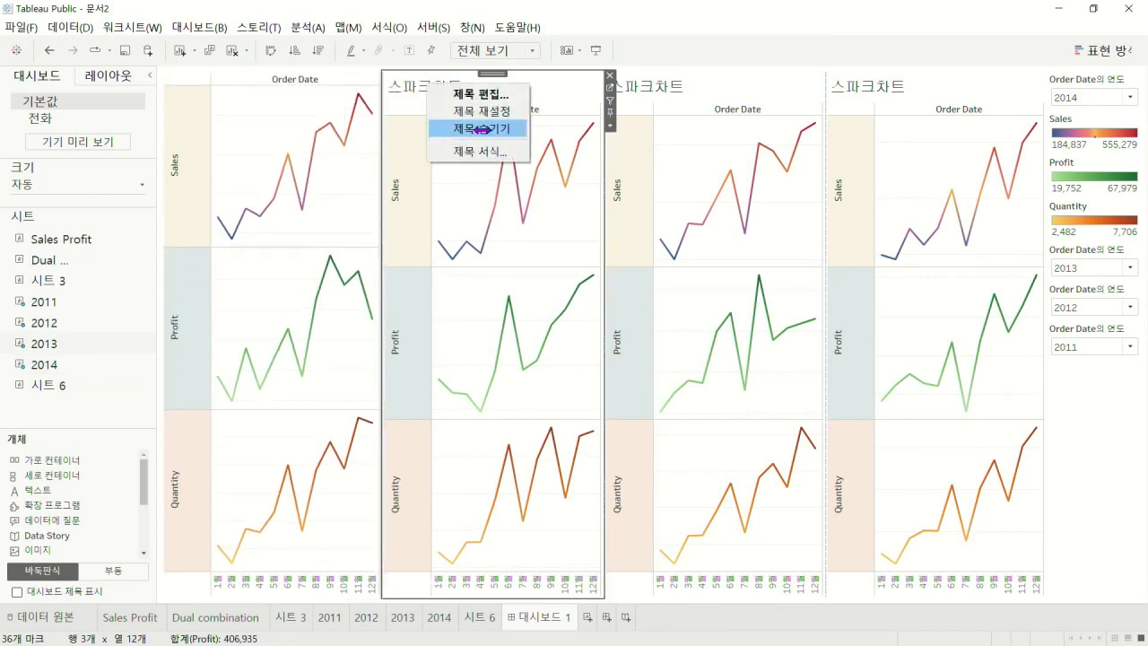
pyautogui.click(482, 126)
pyautogui.click(639, 92)
pyautogui.rightClick(639, 93)
pyautogui.click(689, 135)
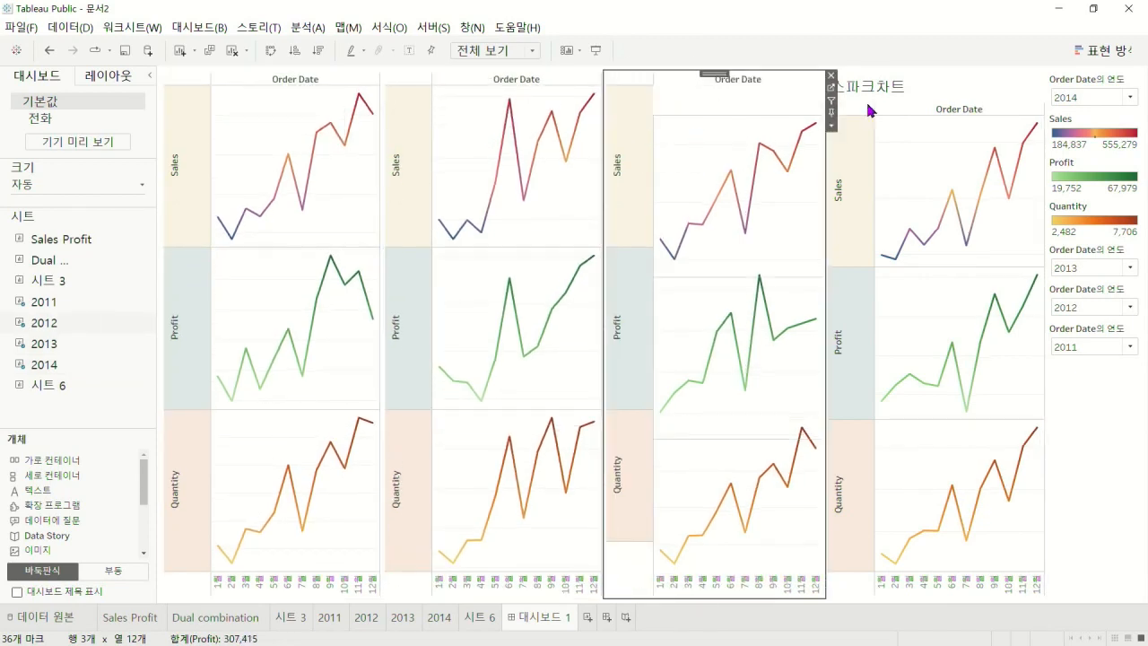
pyautogui.click(877, 87)
pyautogui.rightClick(877, 87)
pyautogui.click(937, 128)
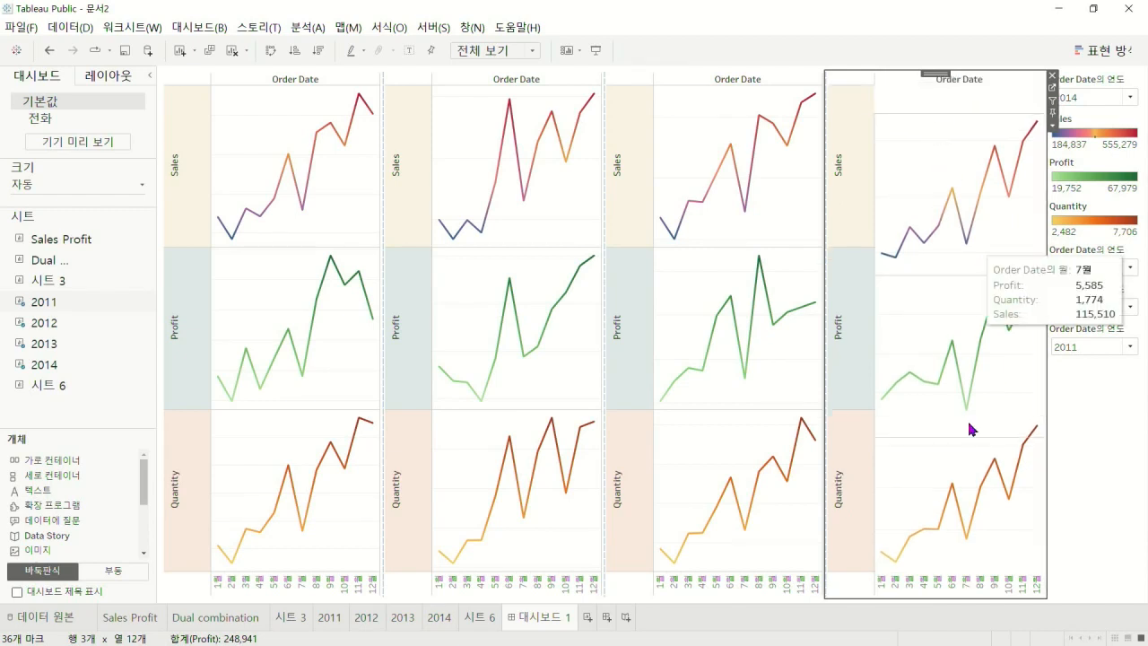
# Hide the measure axis headers of the 2013, 2012 and 2011 charts, keeping only those of the 2014 chart
pyautogui.rightClick(400, 172)
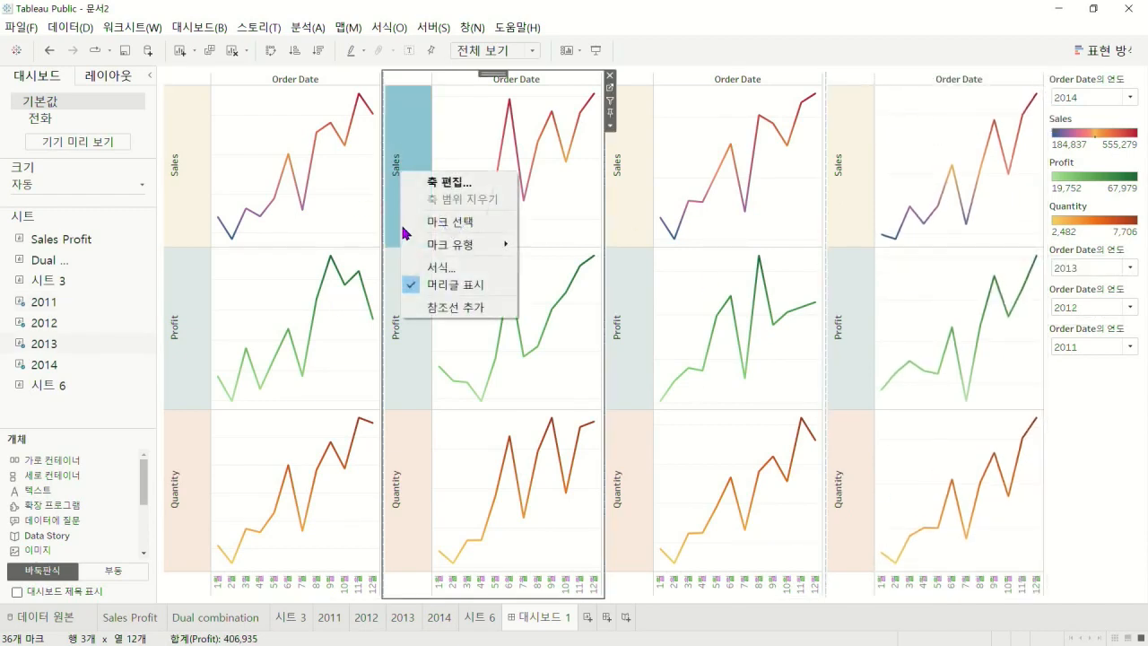
pyautogui.click(448, 284)
pyautogui.rightClick(621, 166)
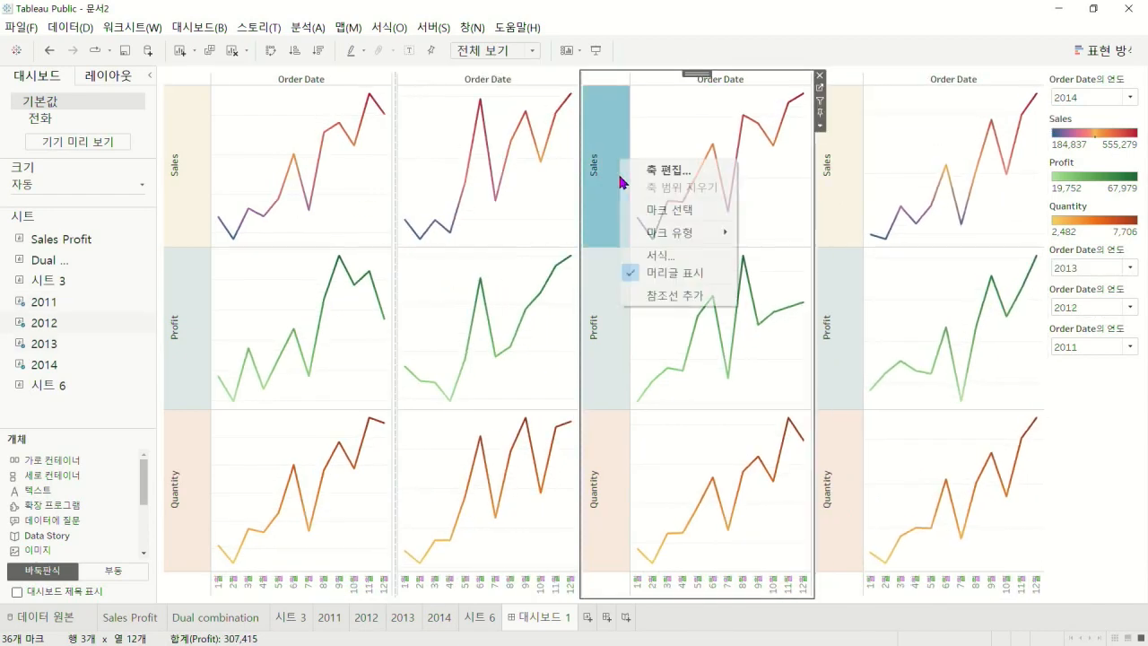
pyautogui.click(654, 273)
pyautogui.rightClick(818, 180)
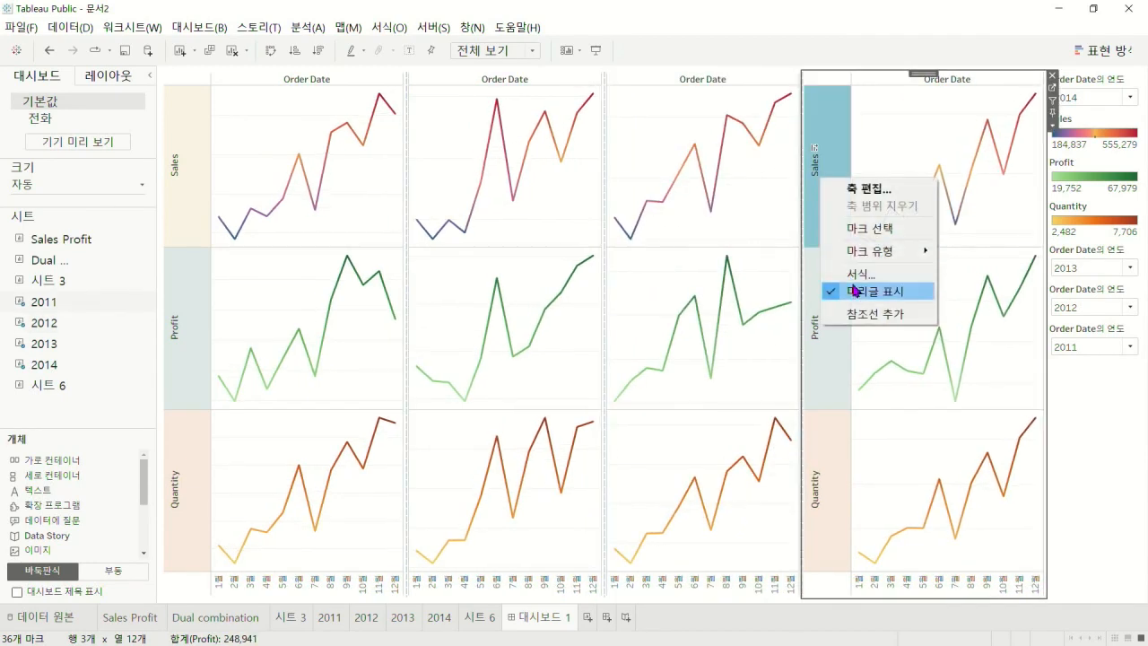
pyautogui.click(837, 287)
# Delete the layout container holding the year filters and color legends, and rename the dashboard as Sparkchart
pyautogui.click(1131, 441)
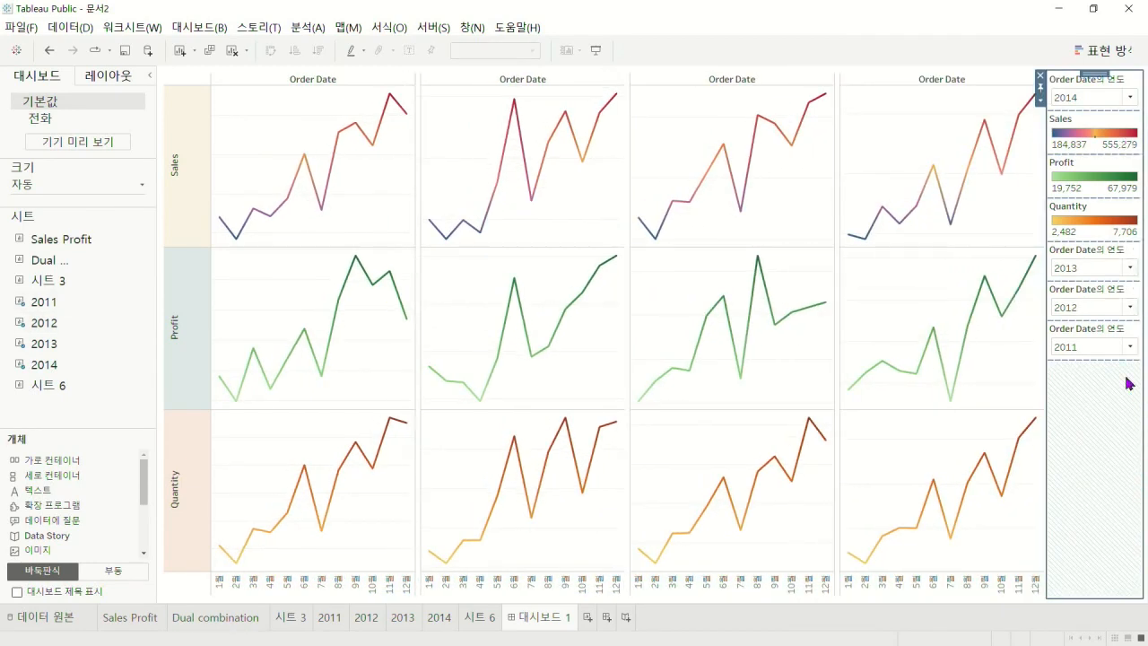
pyautogui.doubleClick(1042, 77)
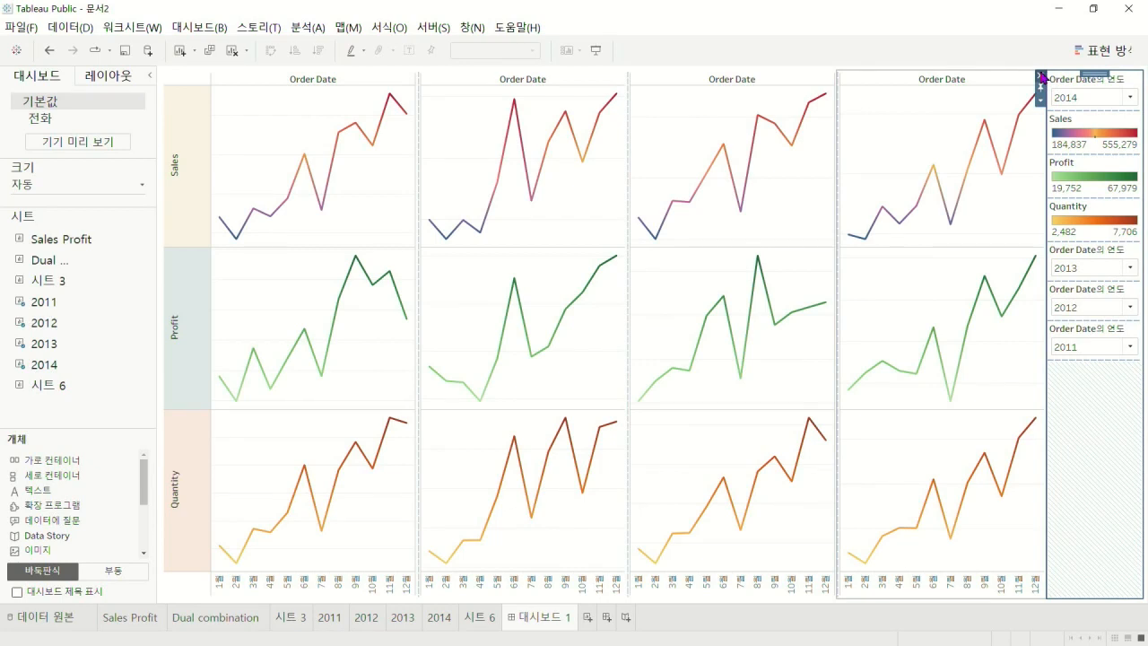
pyautogui.click(1041, 77)
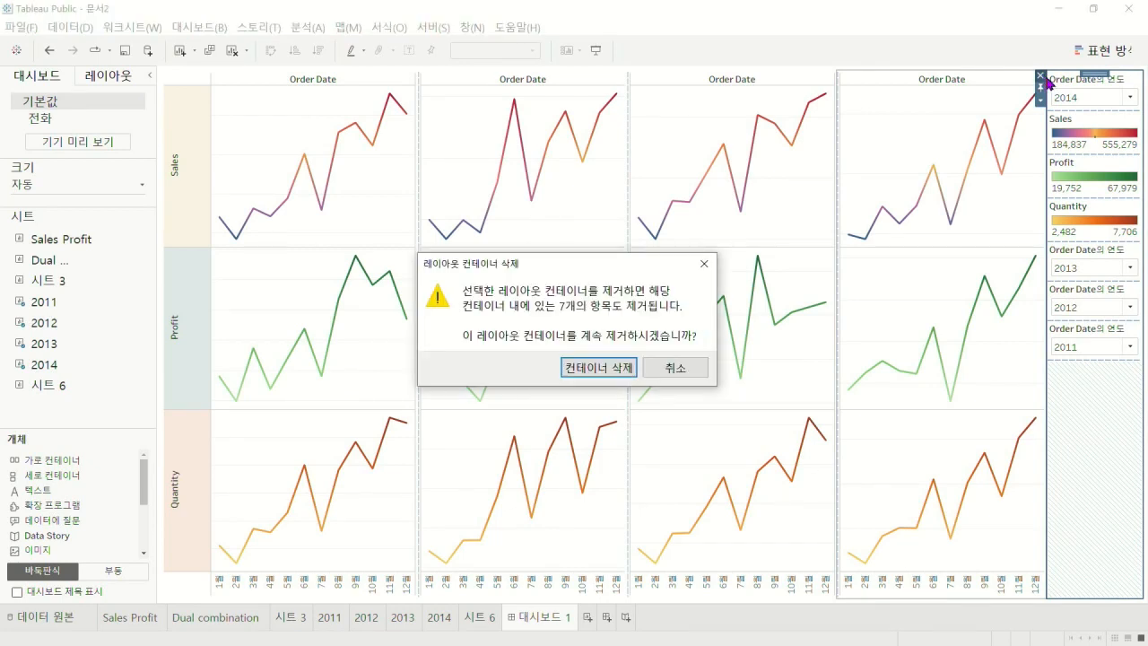
pyautogui.click(598, 368)
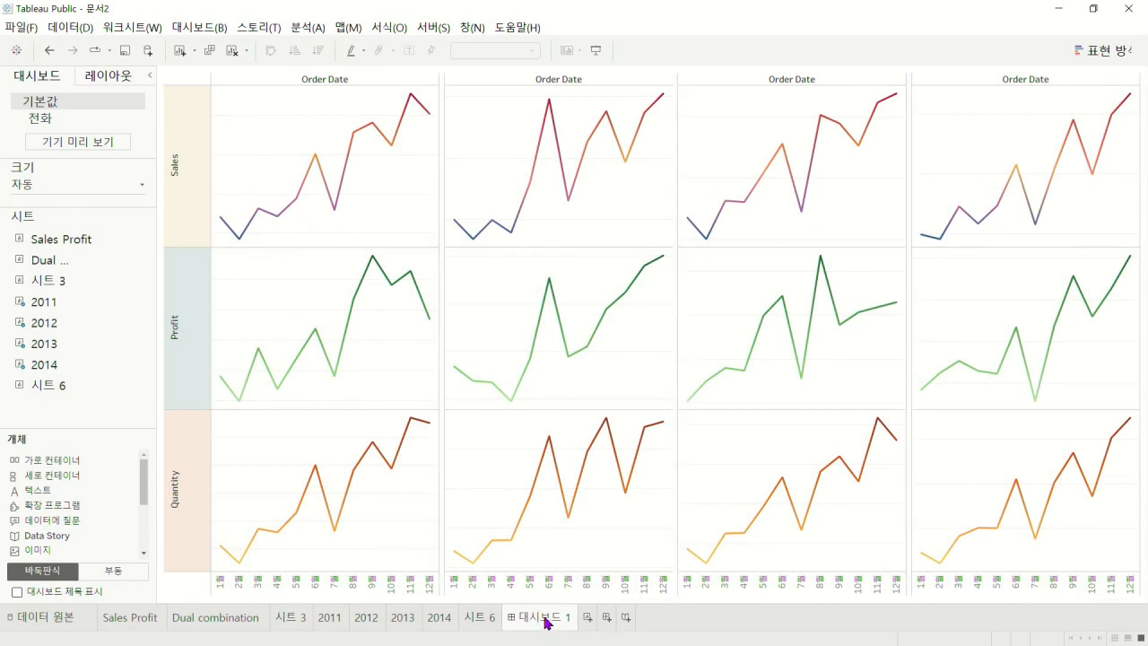
pyautogui.moveTo(545, 617)
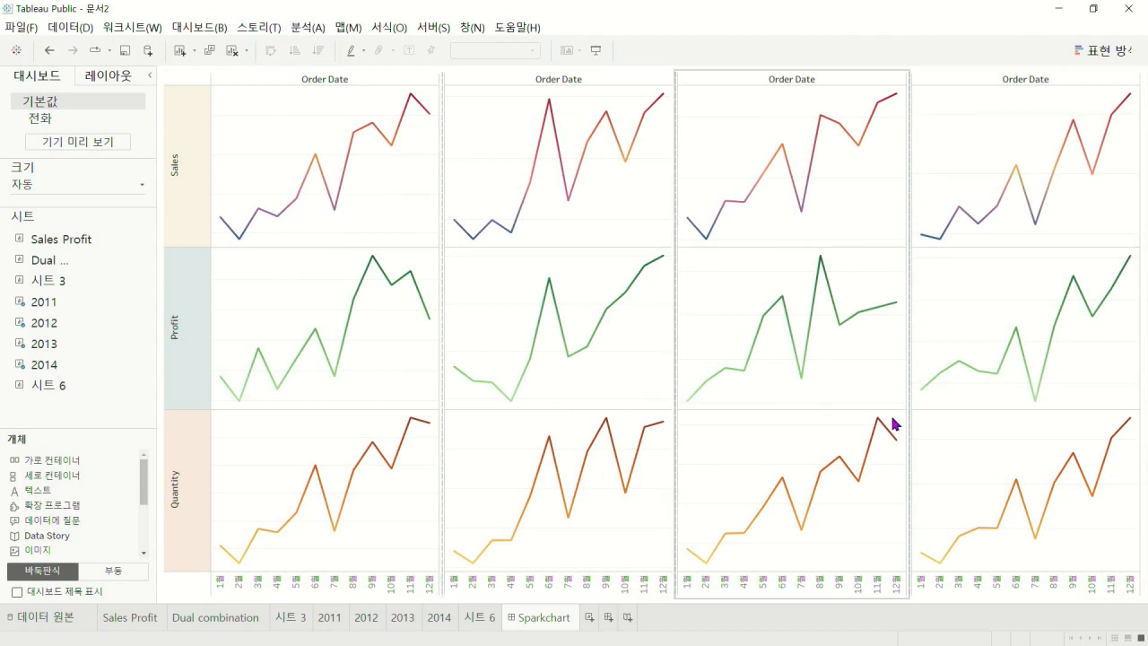
# Examine the monthly values in the dashboard's spark lines and the Order Date year filter options on the 2011 sheet
pyautogui.moveTo(224, 222)
pyautogui.moveTo(239, 242)
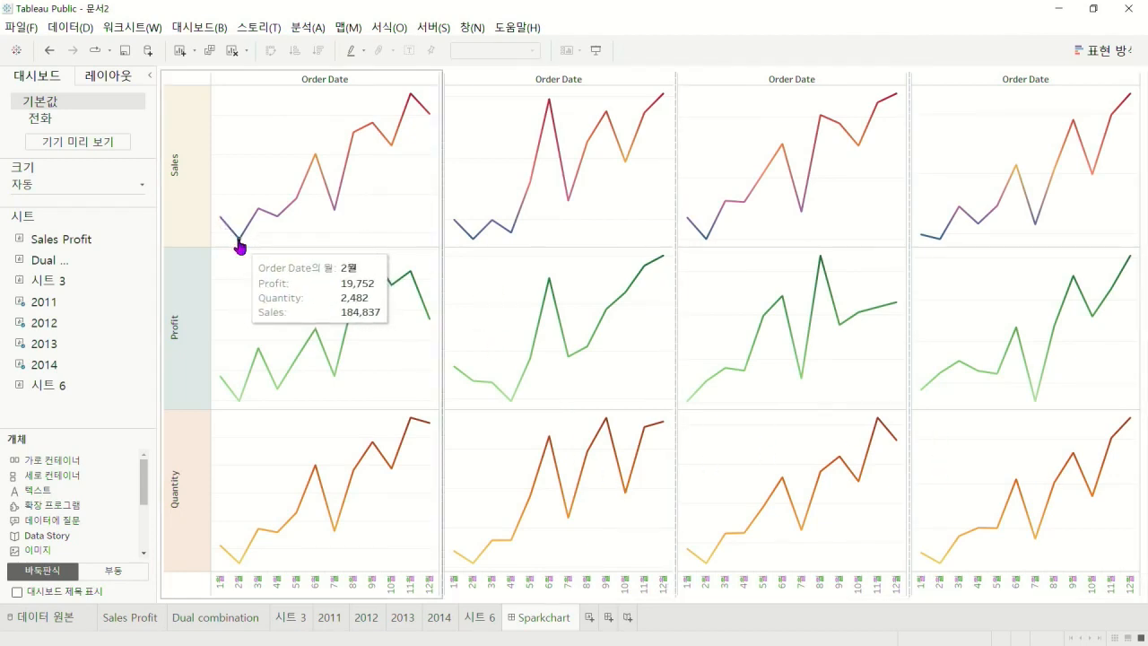
pyautogui.moveTo(389, 136)
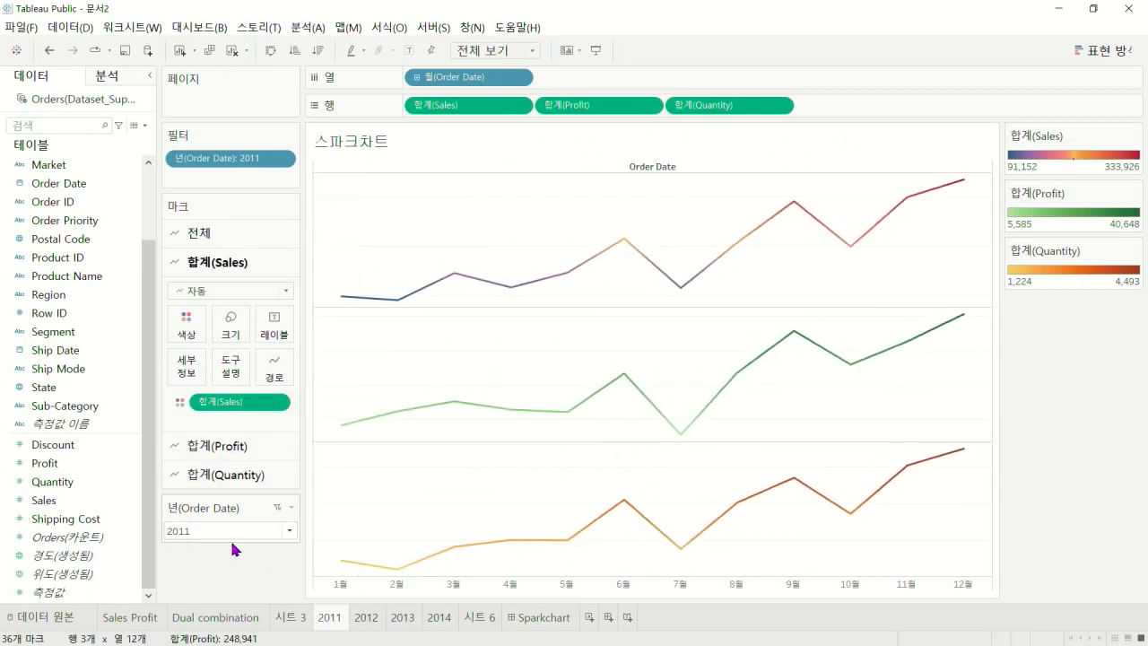
pyautogui.click(287, 530)
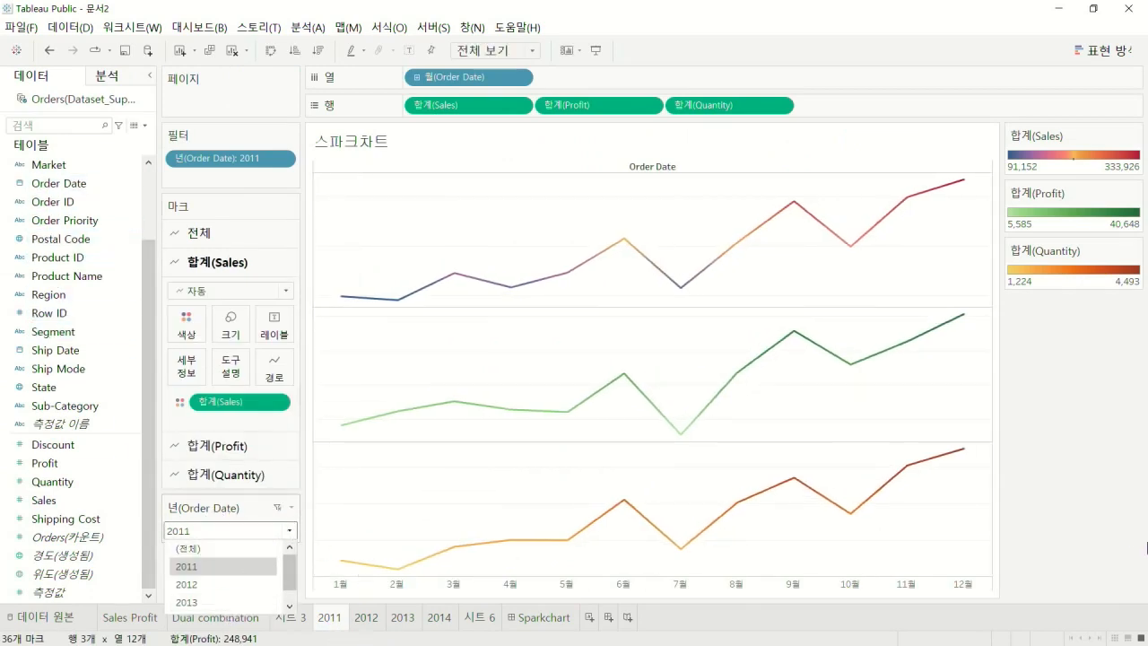
pyautogui.click(1103, 506)
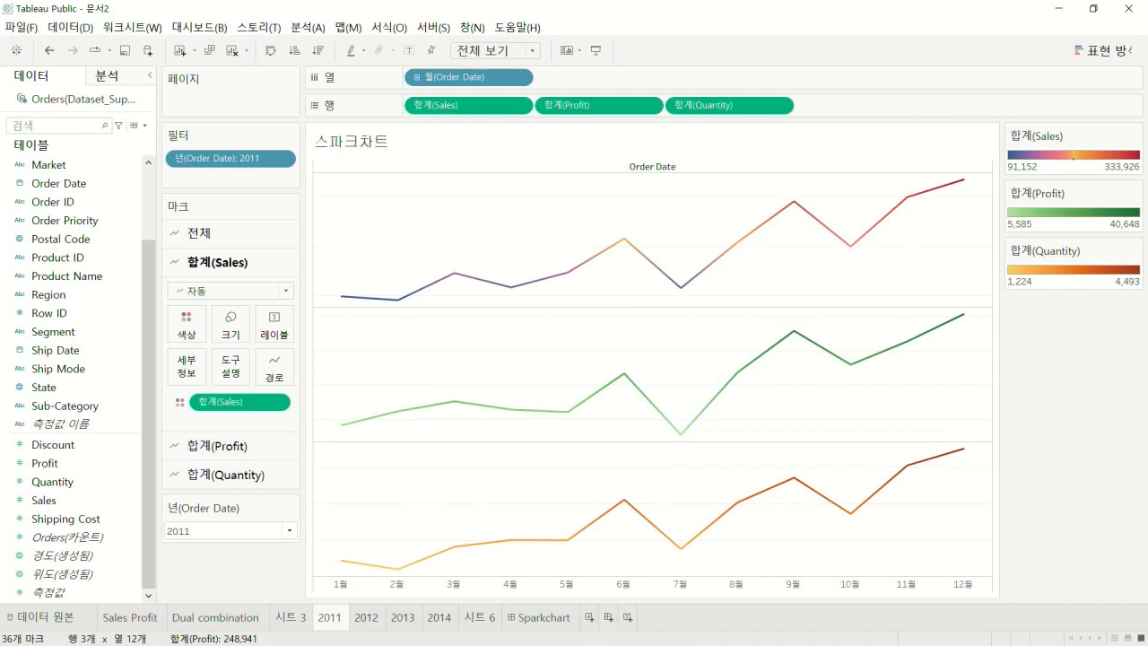
# Add a new worksheet and name it Calendar Chart
pyautogui.click(591, 619)
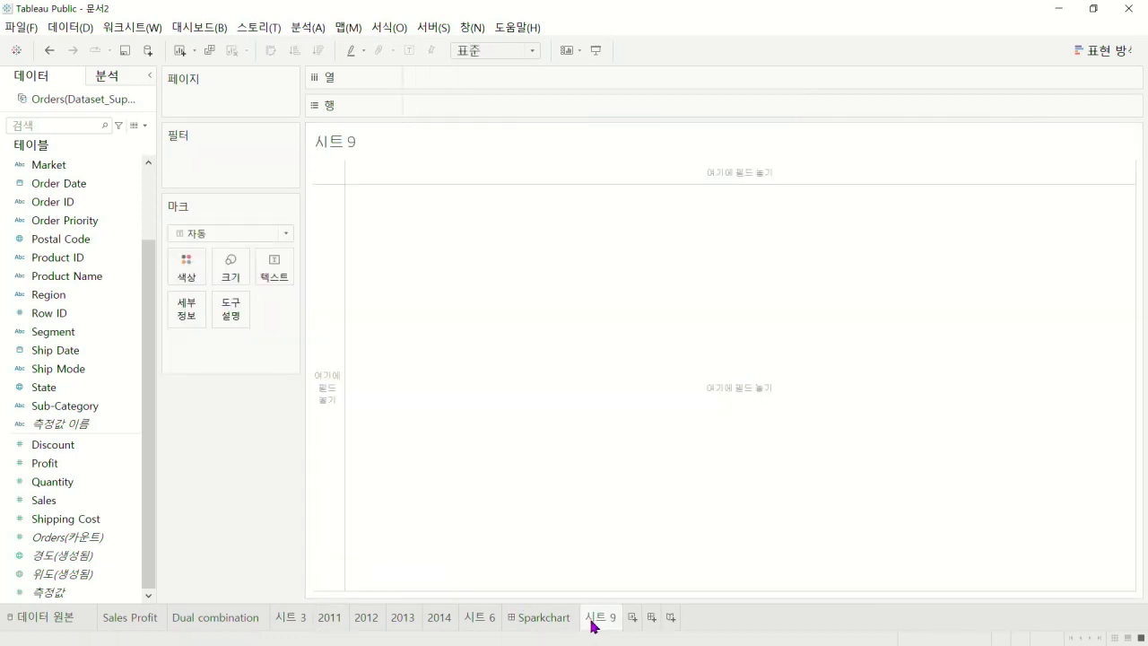
pyautogui.doubleClick(591, 622)
pyautogui.write('Callendar')
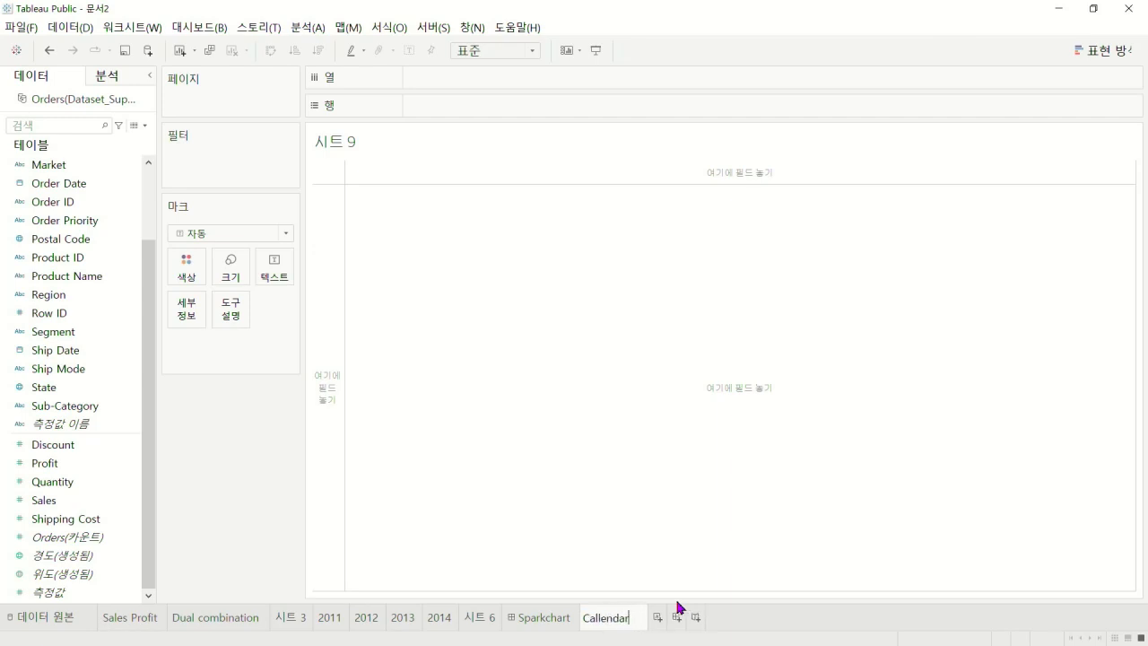
pyautogui.press('BackSpace')
pyautogui.press('BackSpace')
pyautogui.press('BackSpace')
pyautogui.press('BackSpace')
pyautogui.press('BackSpace')
pyautogui.press('BackSpace')
pyautogui.write('en')
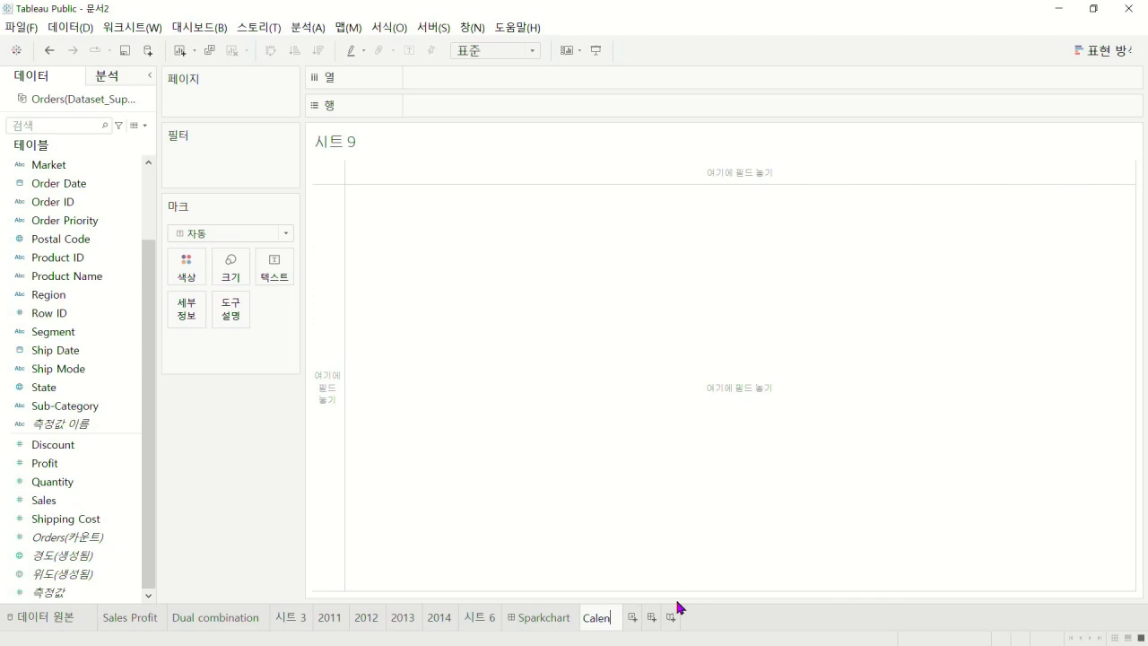
pyautogui.write('dar Chart')
pyautogui.press('Return')
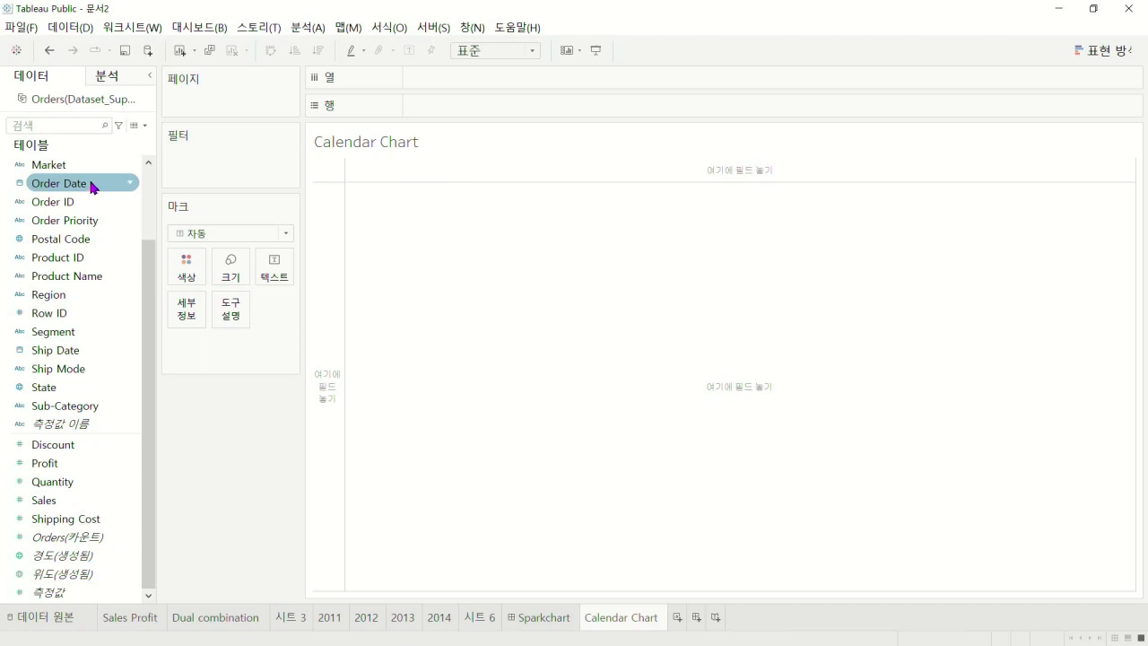
# Place Order Date as discrete weekday (요일) on the columns of the Calendar Chart sheet
pyautogui.moveTo(92, 187); pyautogui.dragTo(487, 81)
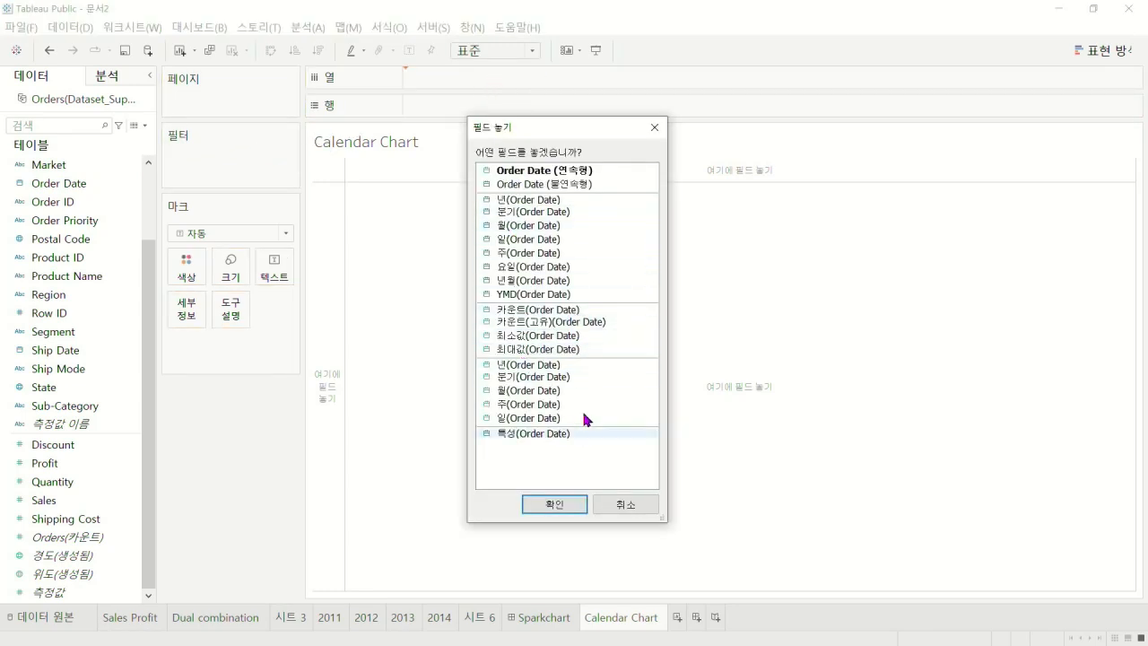
pyautogui.click(518, 267)
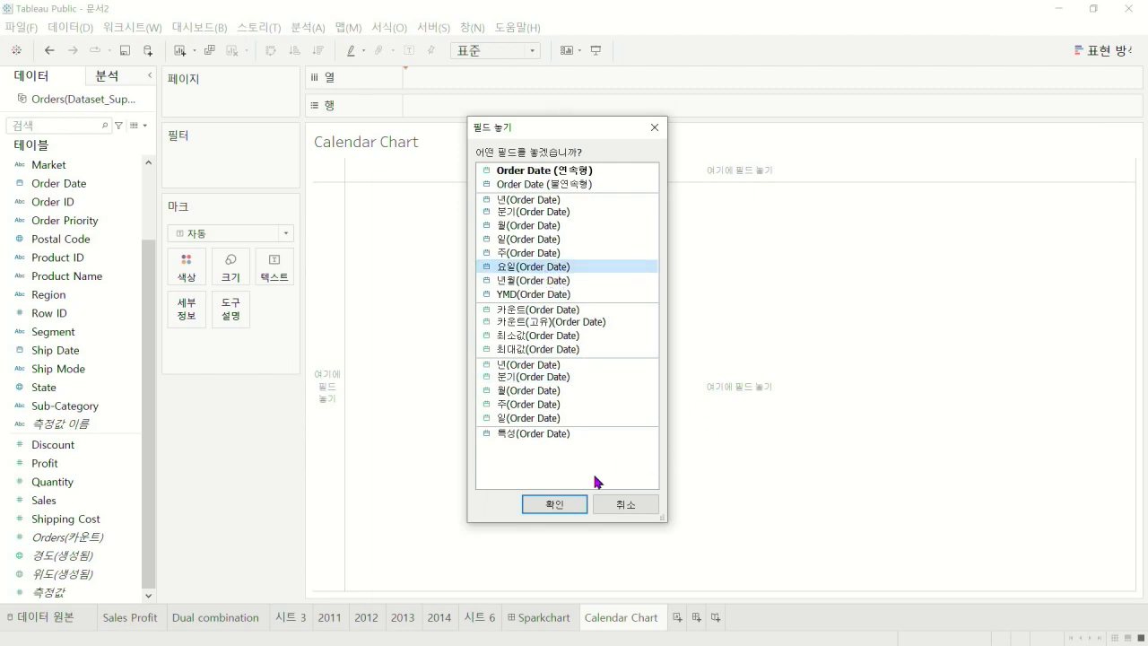
pyautogui.click(550, 506)
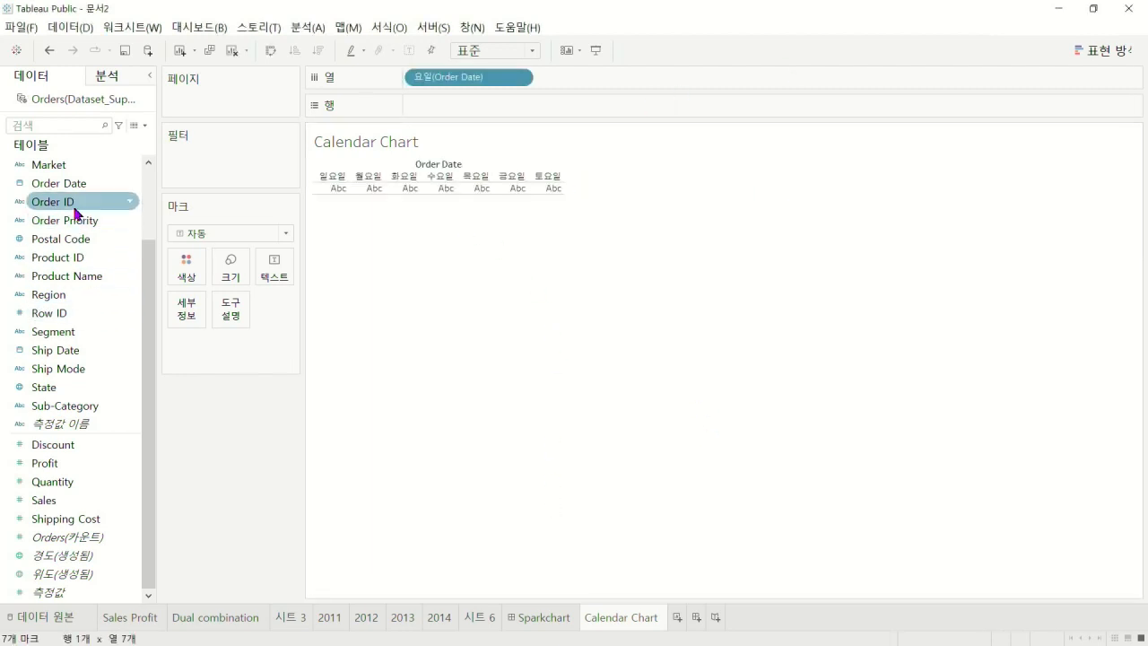
# Place Order Date as discrete week (주) on the rows and fit the sheet to the entire view (전체 보기)
pyautogui.moveTo(58, 183); pyautogui.dragTo(471, 115)
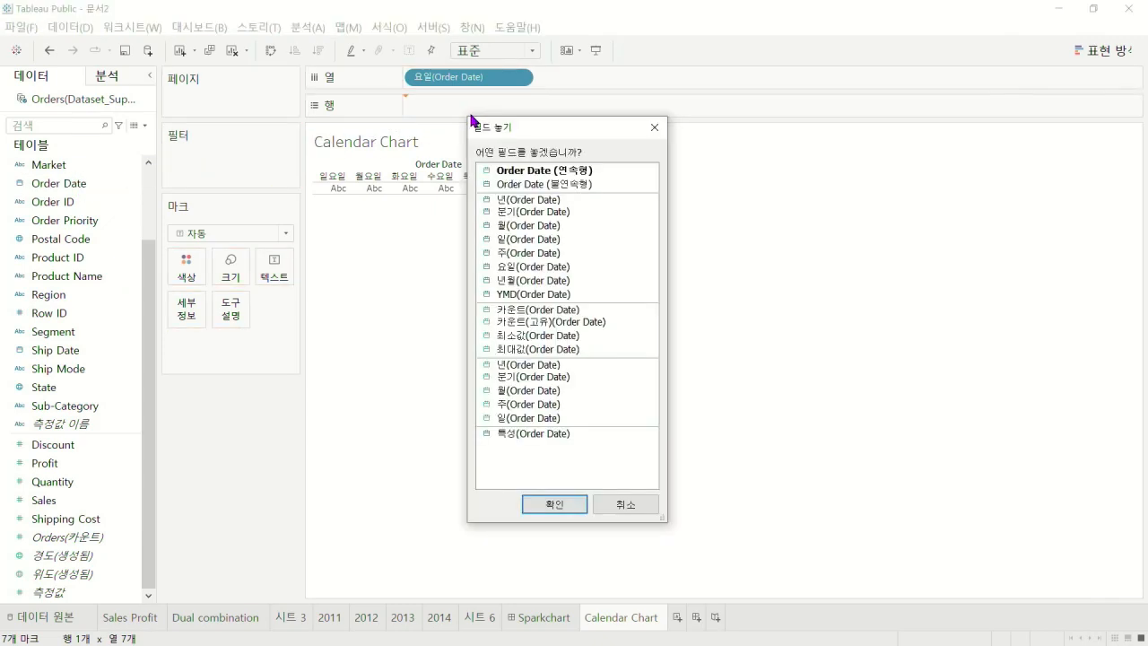
pyautogui.click(538, 253)
pyautogui.click(553, 505)
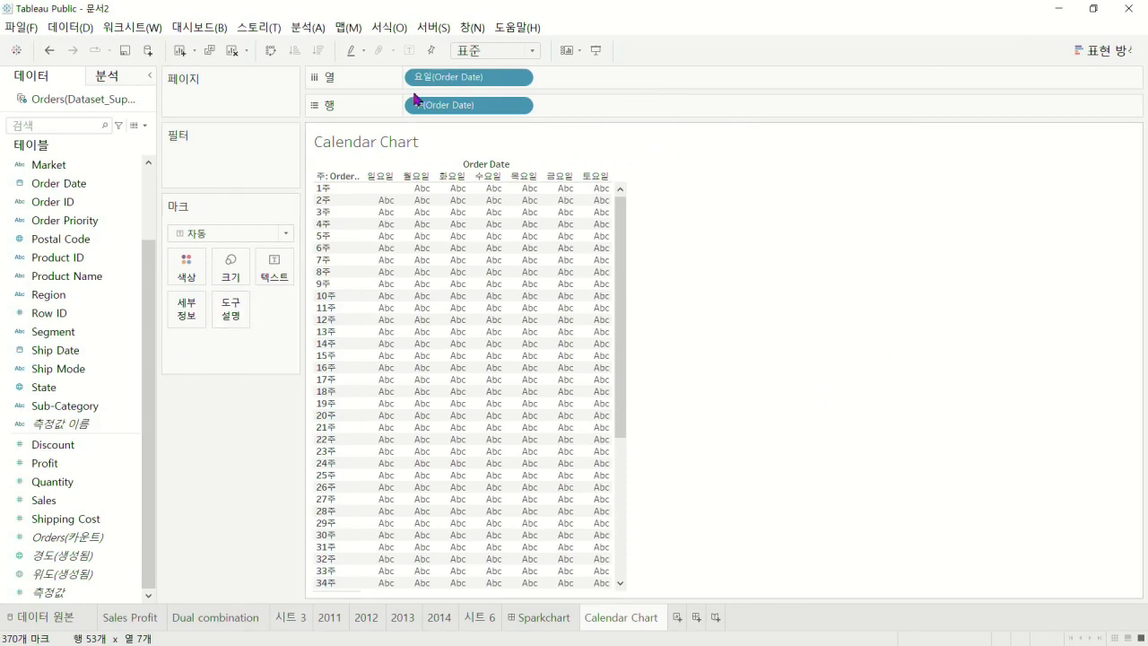
pyautogui.click(530, 51)
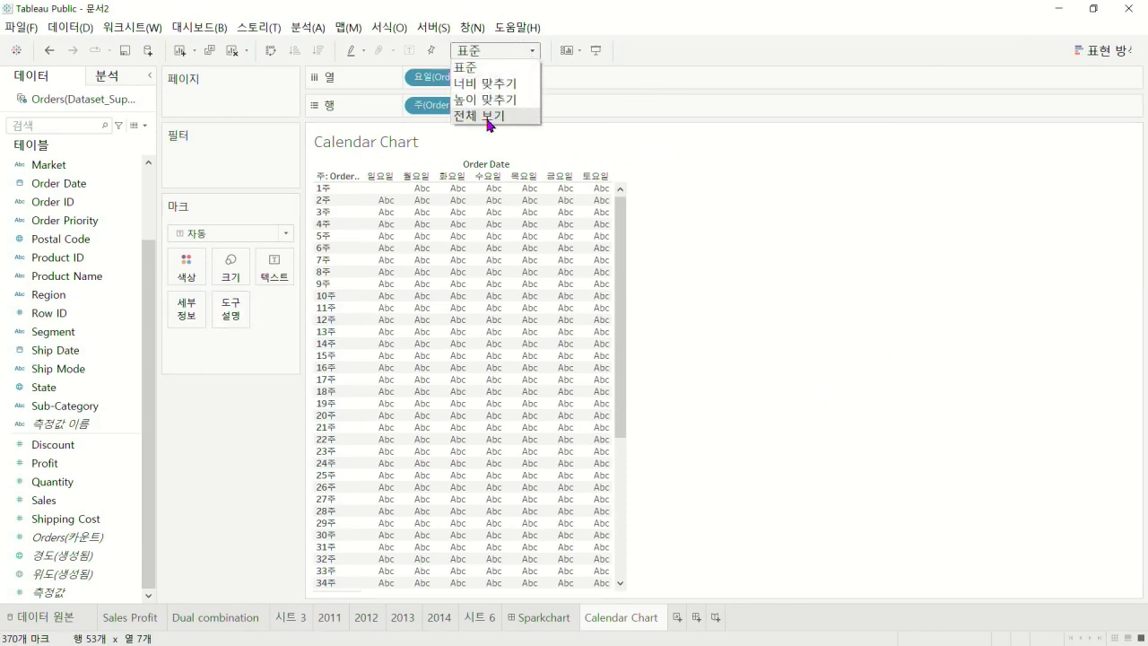
pyautogui.click(489, 116)
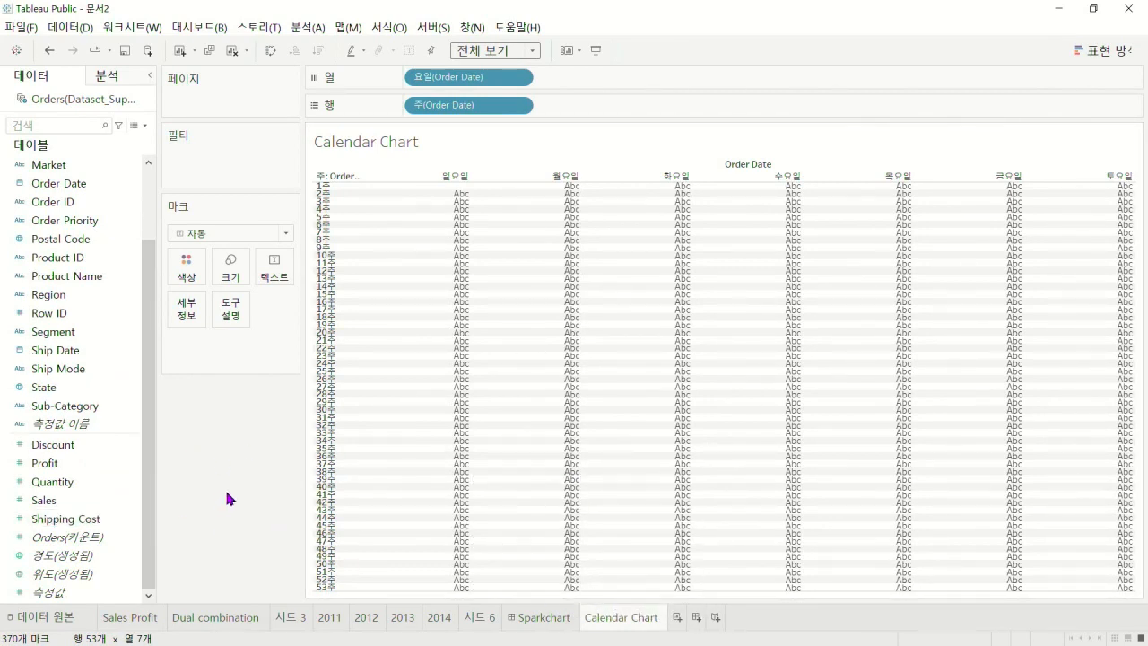
# Filter the Calendar Chart sheet by the year/month (연도/월) of Order Date, keeping only 2013년 8월
pyautogui.moveTo(62, 186); pyautogui.dragTo(214, 154)
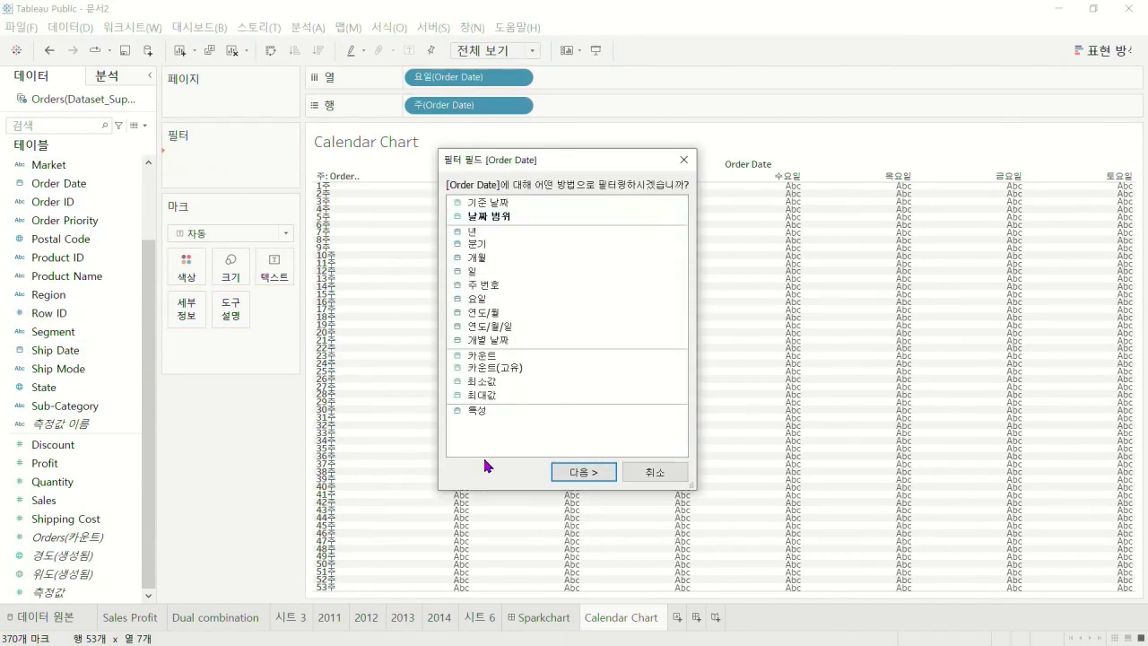
pyautogui.click(477, 312)
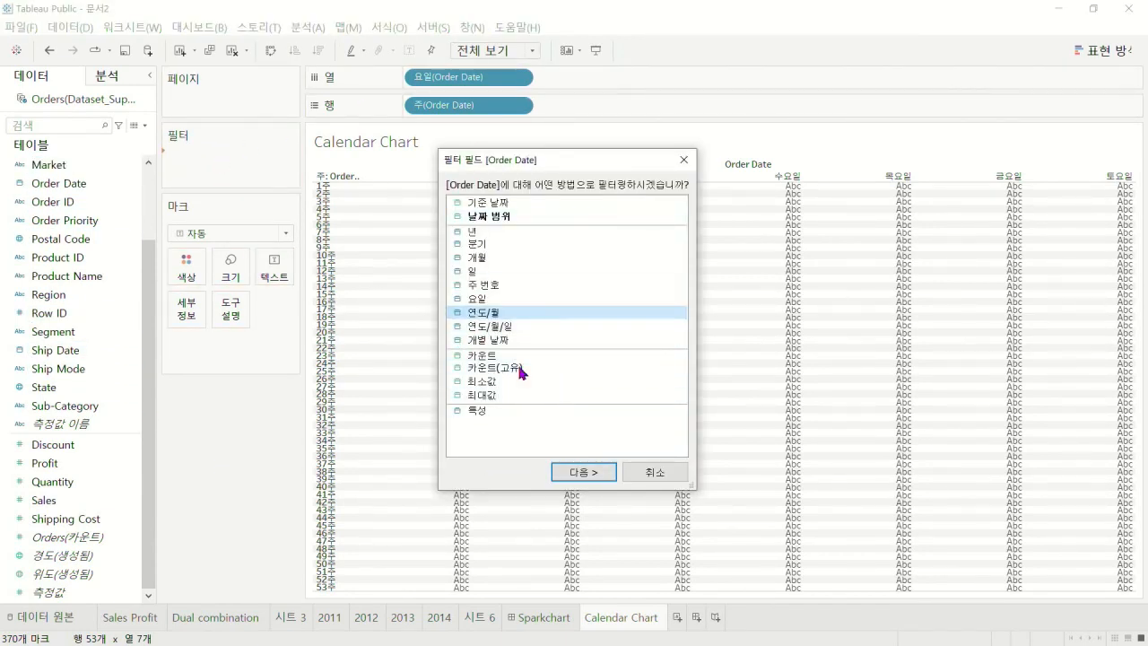
pyautogui.click(583, 471)
pyautogui.scroll(-8, 484, 278)
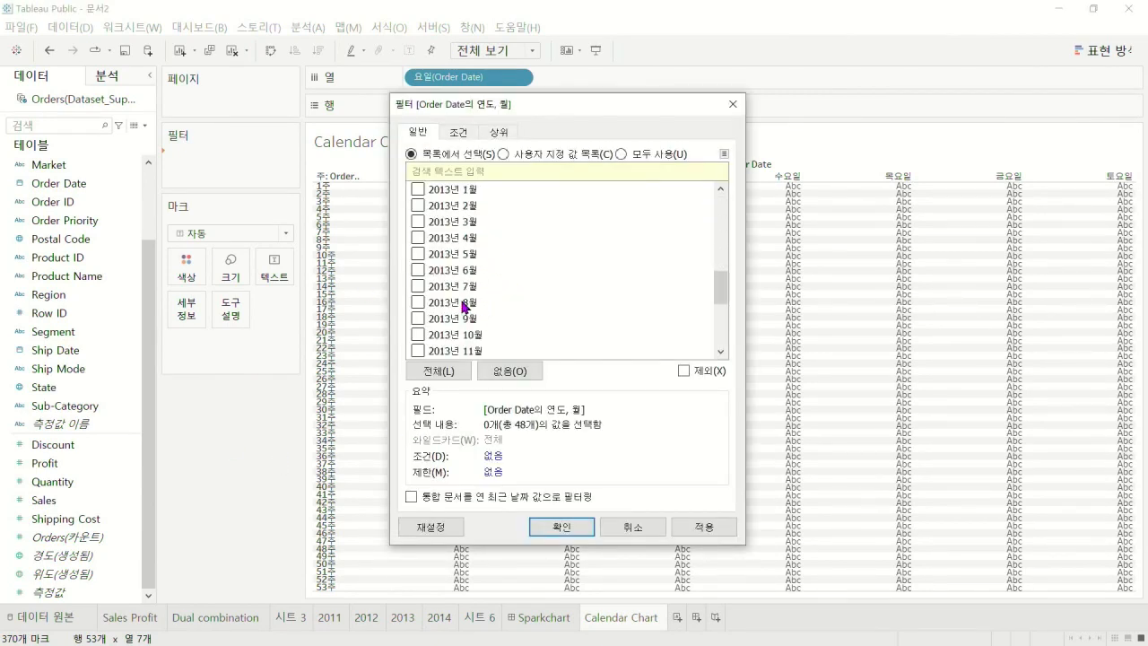
pyautogui.click(417, 303)
pyautogui.click(561, 526)
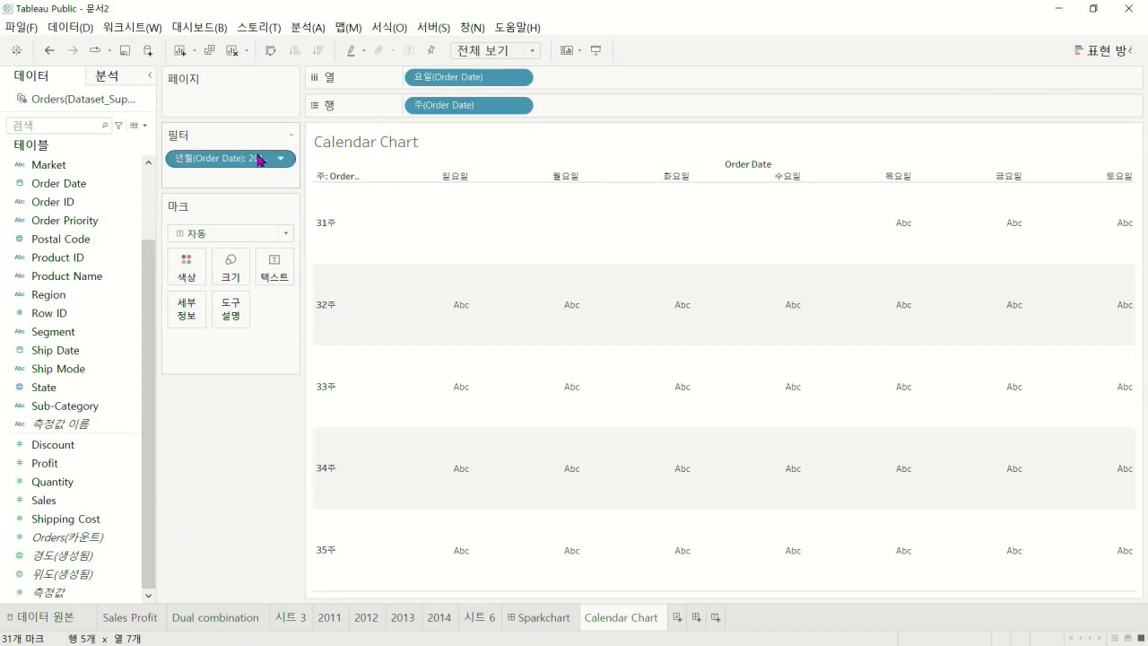
pyautogui.click(70, 190)
pyautogui.rightClick(70, 190)
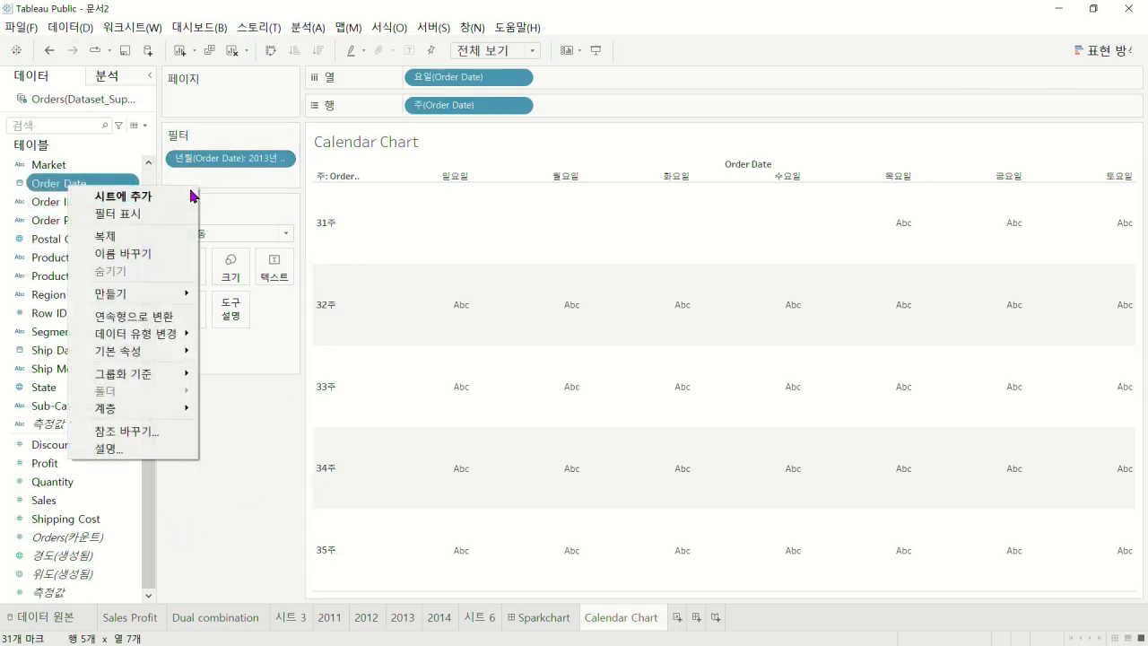
pyautogui.click(144, 213)
pyautogui.moveTo(255, 179); pyautogui.dragTo(265, 448)
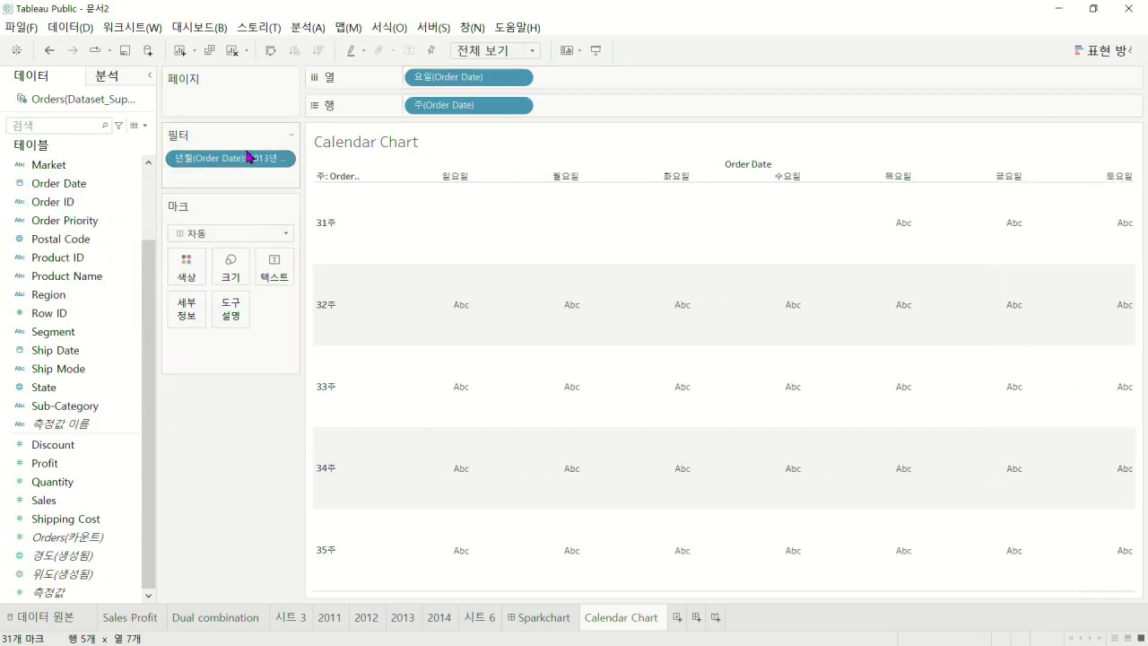
pyautogui.moveTo(251, 160); pyautogui.dragTo(258, 422)
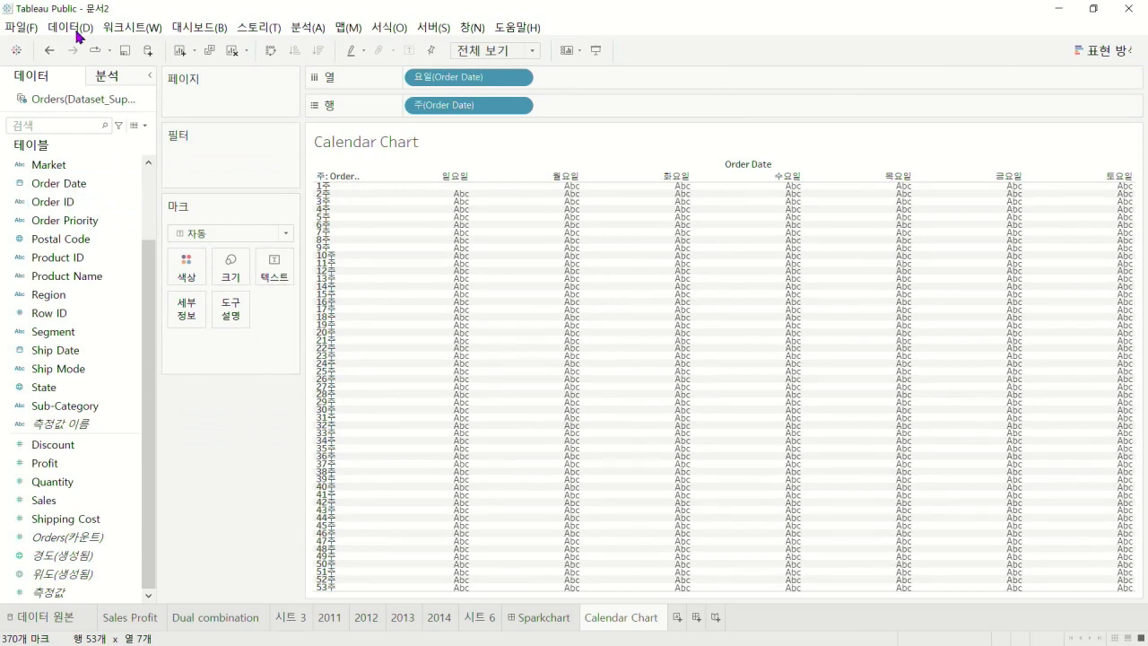
pyautogui.click(49, 50)
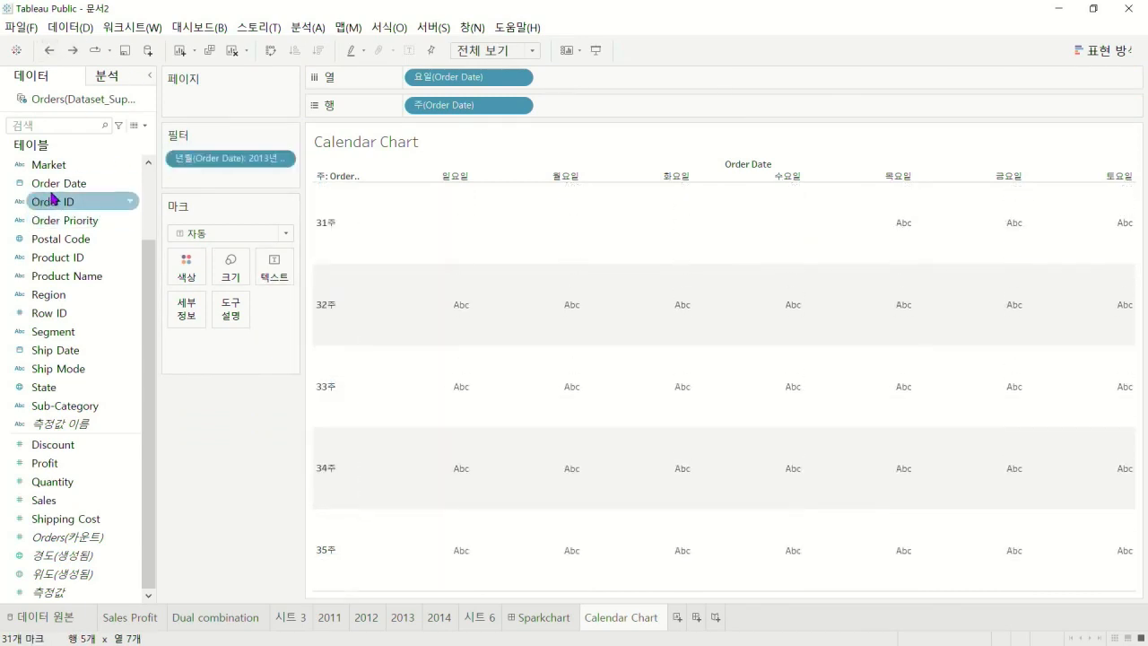
# Show the 년월(Order Date) filter as a single-value dropdown (단일 값(드롭다운)) and place it beneath the Marks card
pyautogui.click(279, 160)
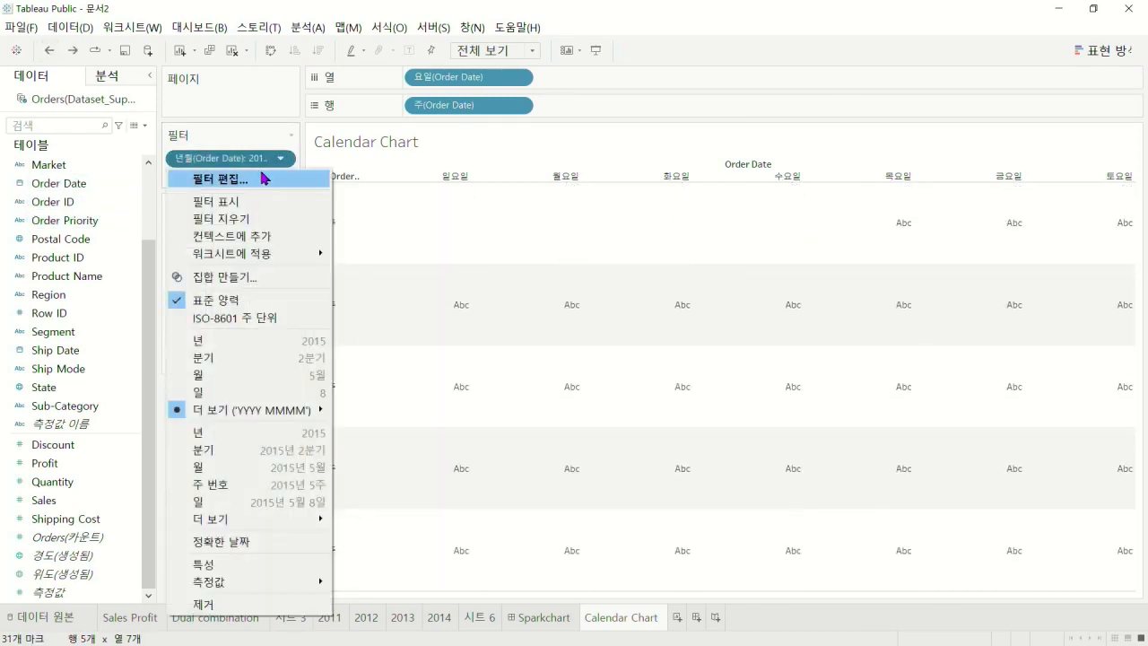
pyautogui.click(249, 199)
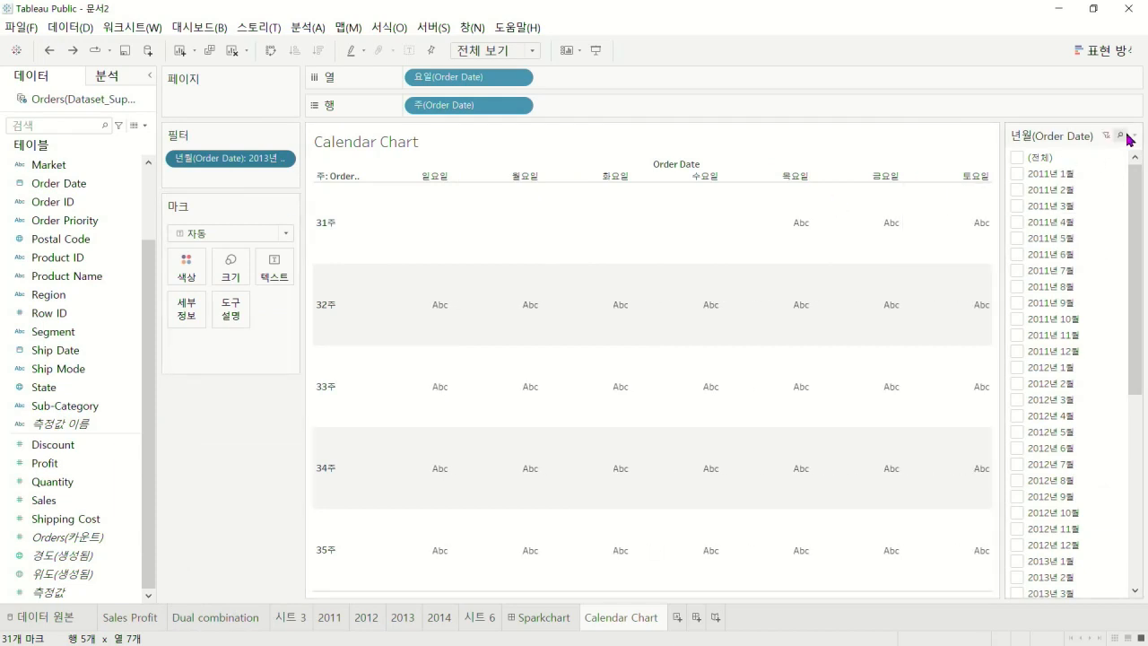
pyautogui.click(1134, 135)
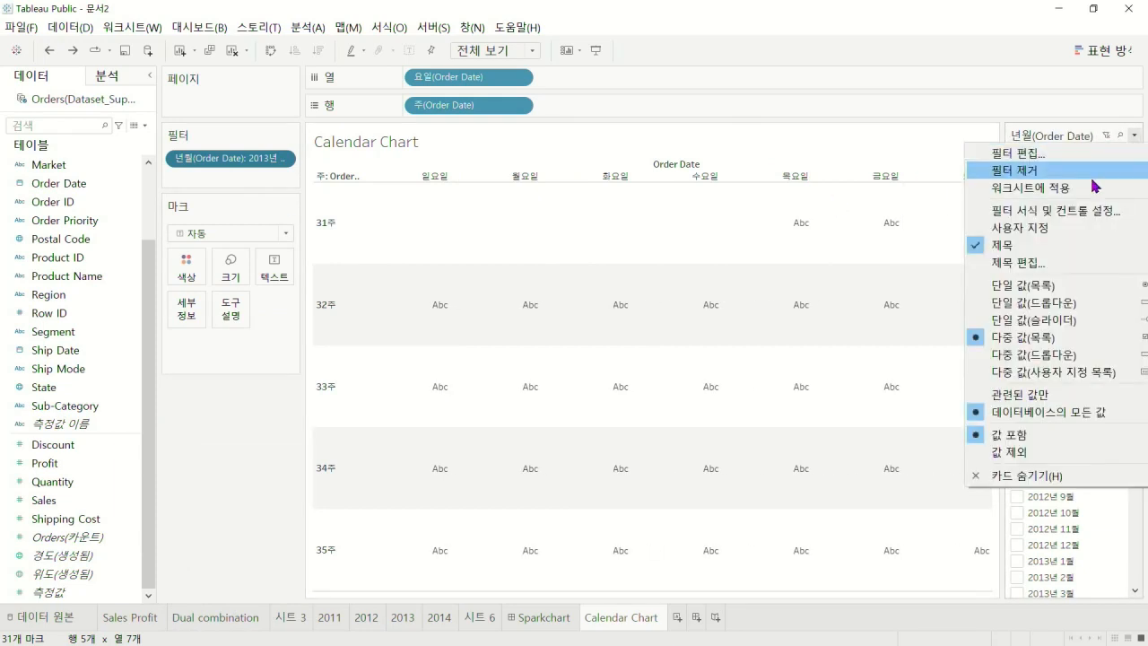
pyautogui.click(1065, 303)
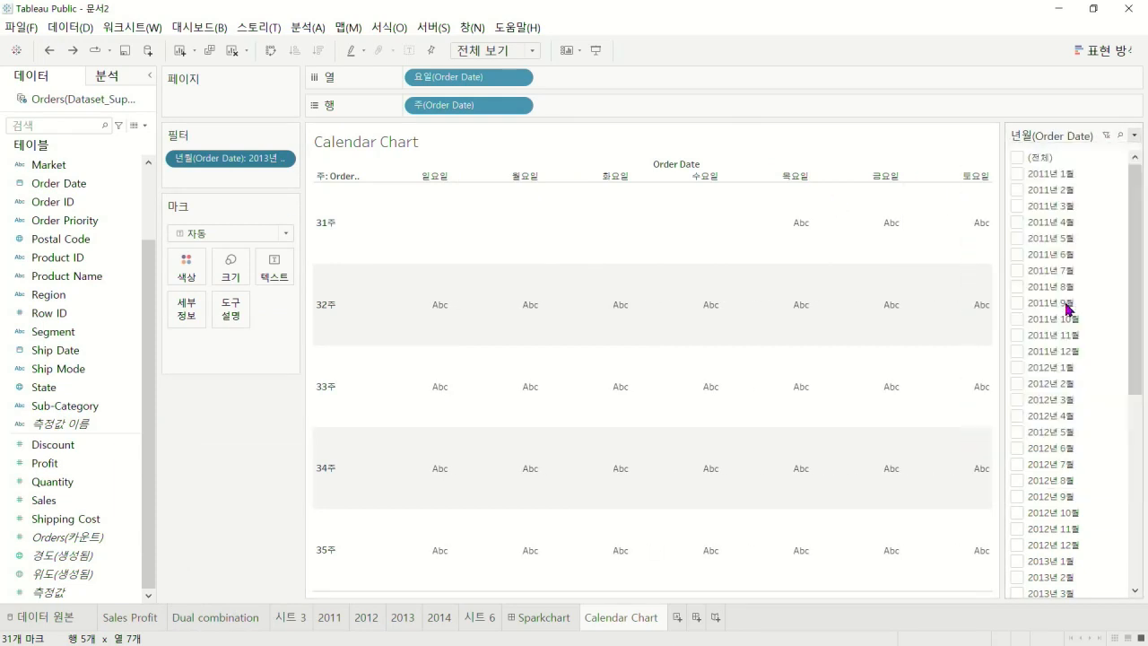
pyautogui.moveTo(1094, 128); pyautogui.dragTo(263, 385)
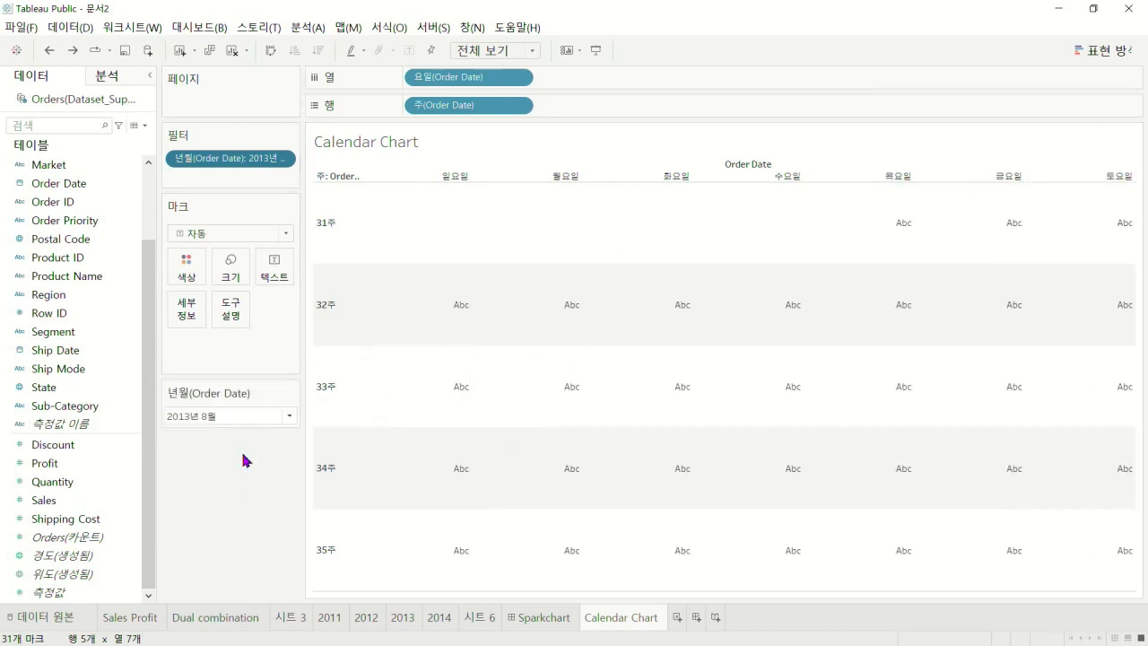
# Hide the week row headers of the calendar
pyautogui.rightClick(328, 199)
pyautogui.click(324, 209)
pyautogui.rightClick(324, 210)
pyautogui.click(363, 308)
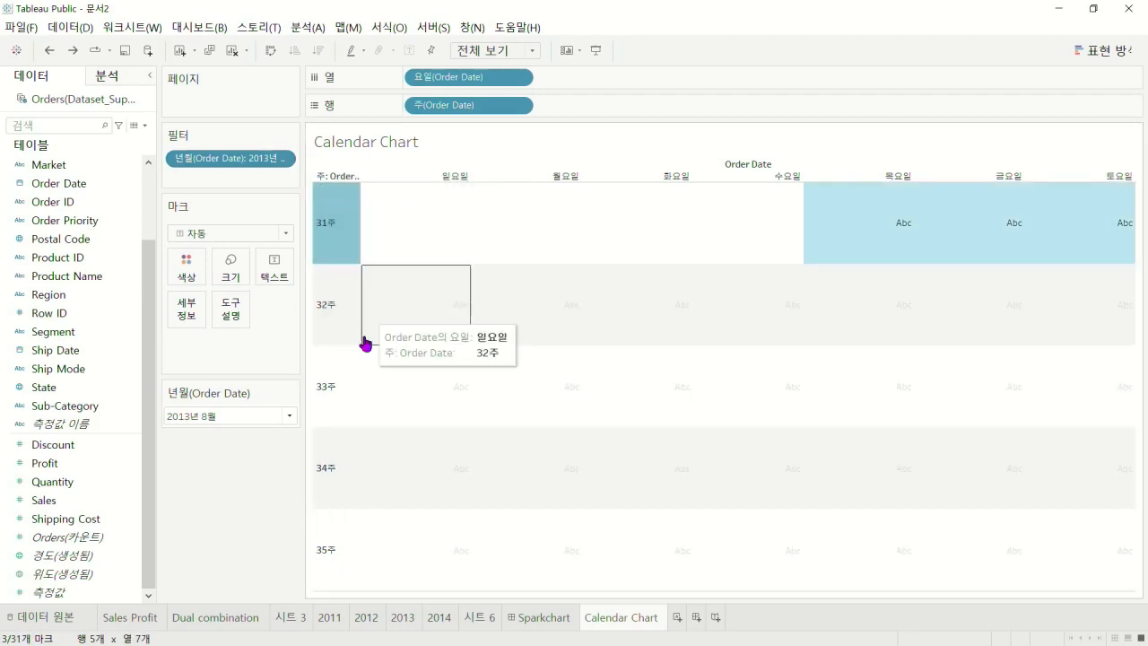
pyautogui.click(205, 530)
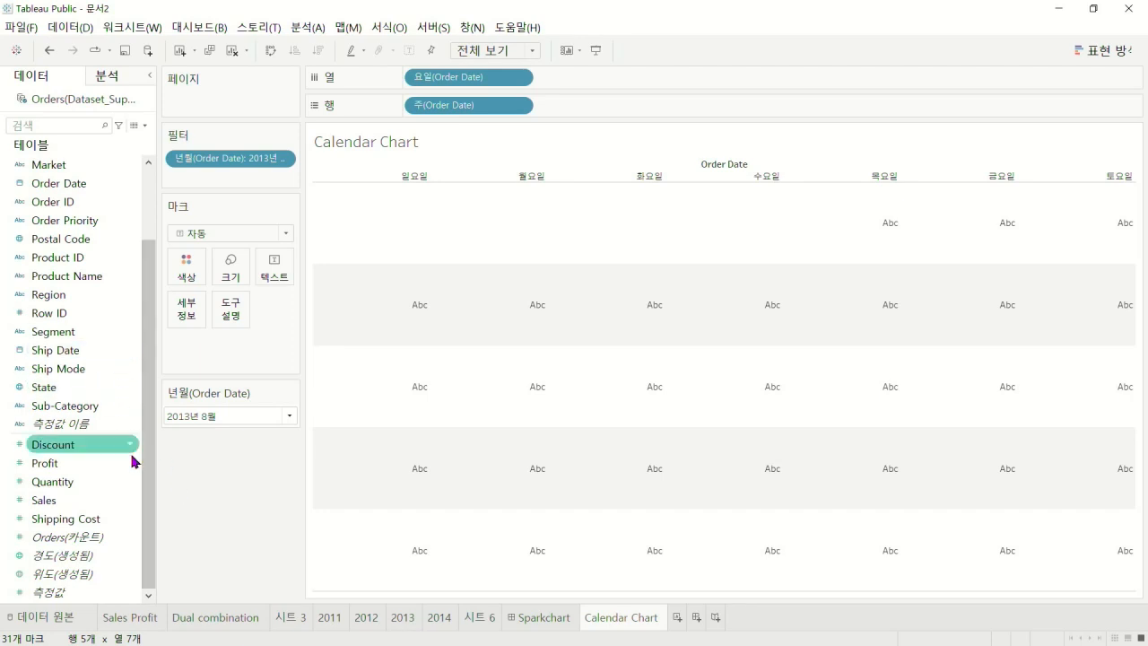
# Place Order Date as discrete day (일) on the text of the marks to number the calendar cells
pyautogui.moveTo(220, 239); pyautogui.dragTo(278, 280)
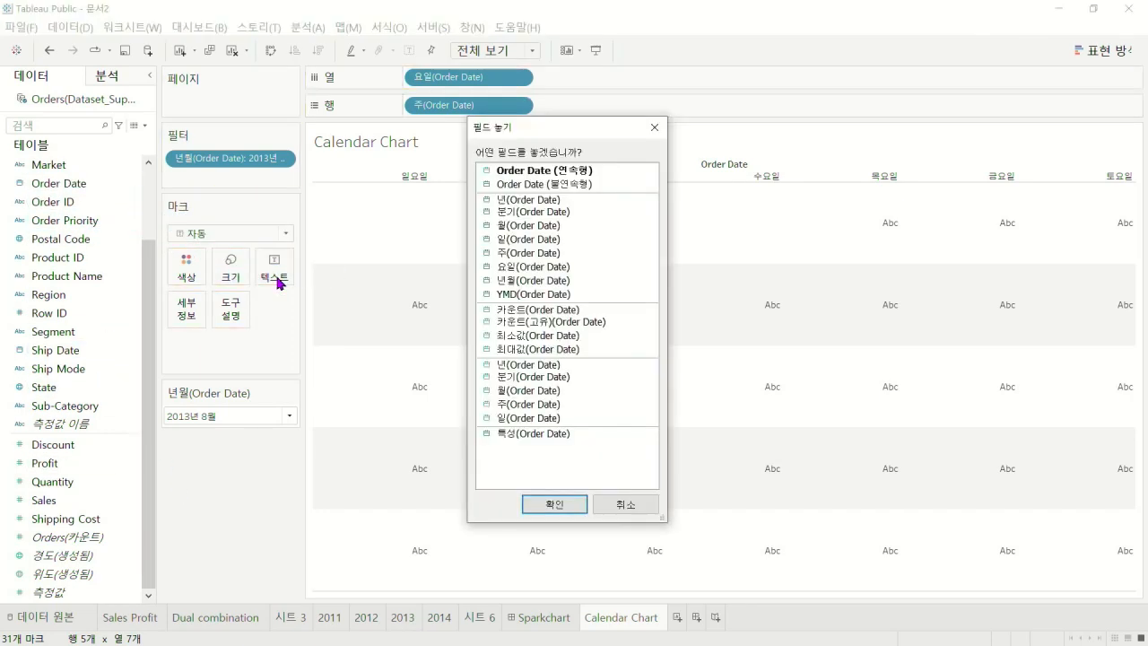
pyautogui.click(551, 240)
pyautogui.click(554, 505)
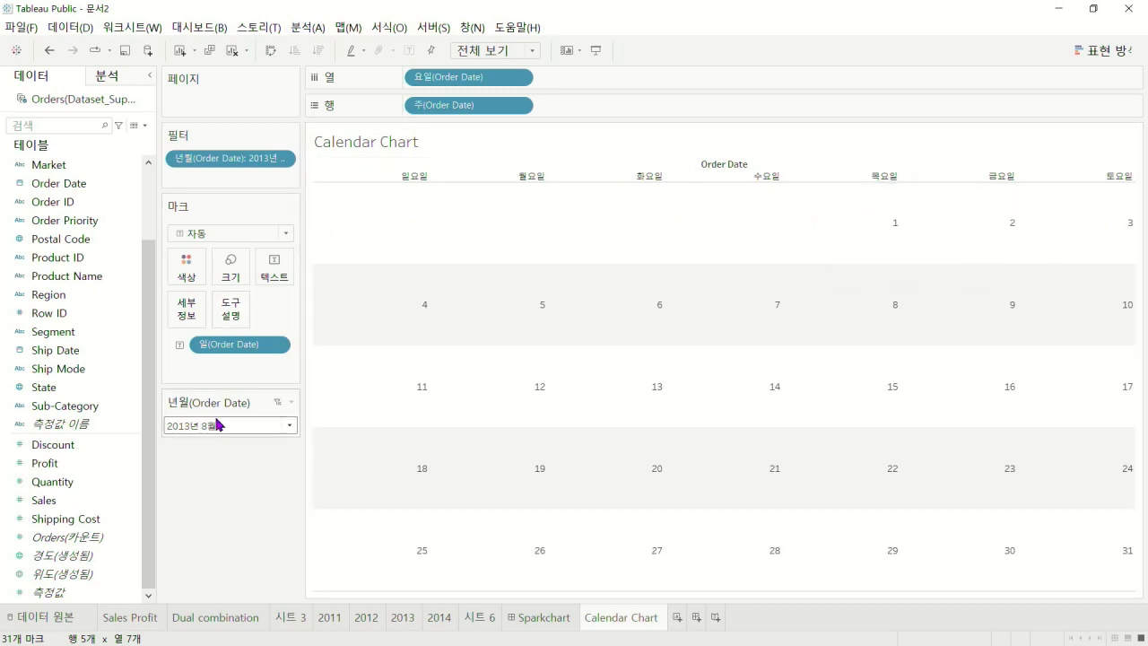
pyautogui.moveTo(897, 228)
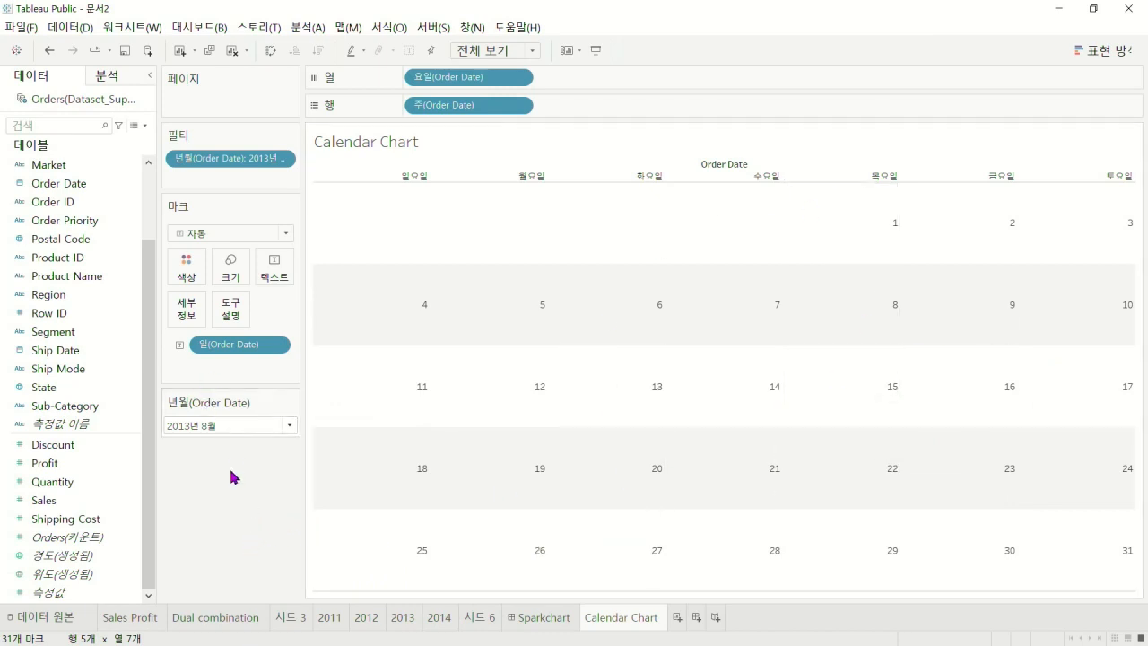
# Color the day numbers by Sales and set their label font size to 12
pyautogui.moveTo(54, 501); pyautogui.dragTo(194, 272)
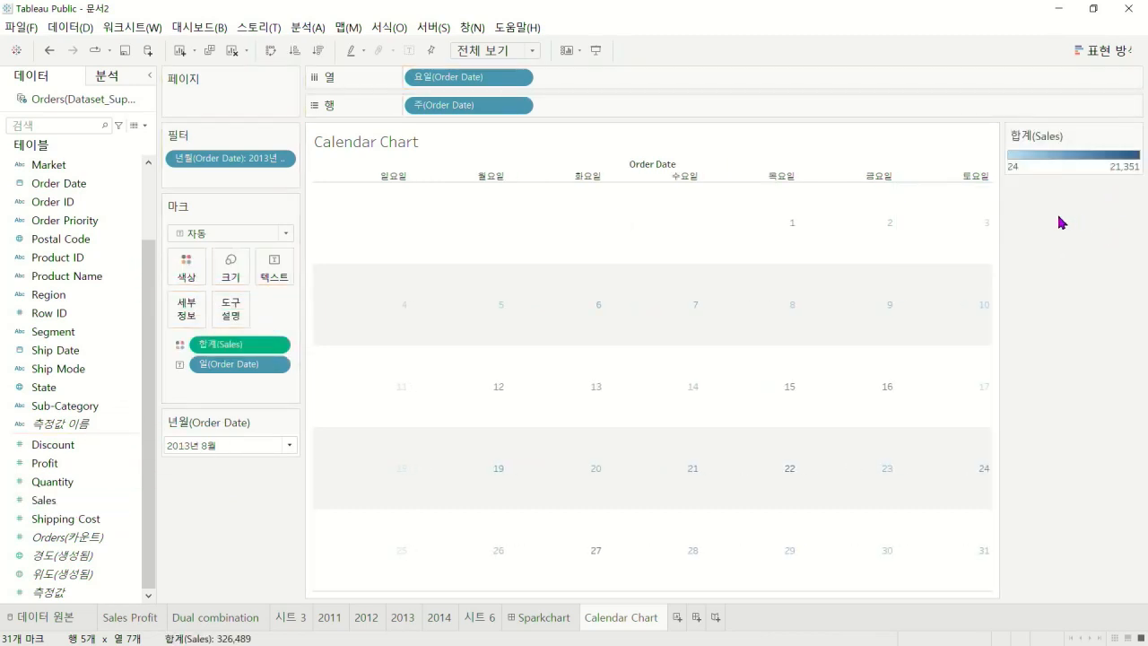
pyautogui.click(274, 267)
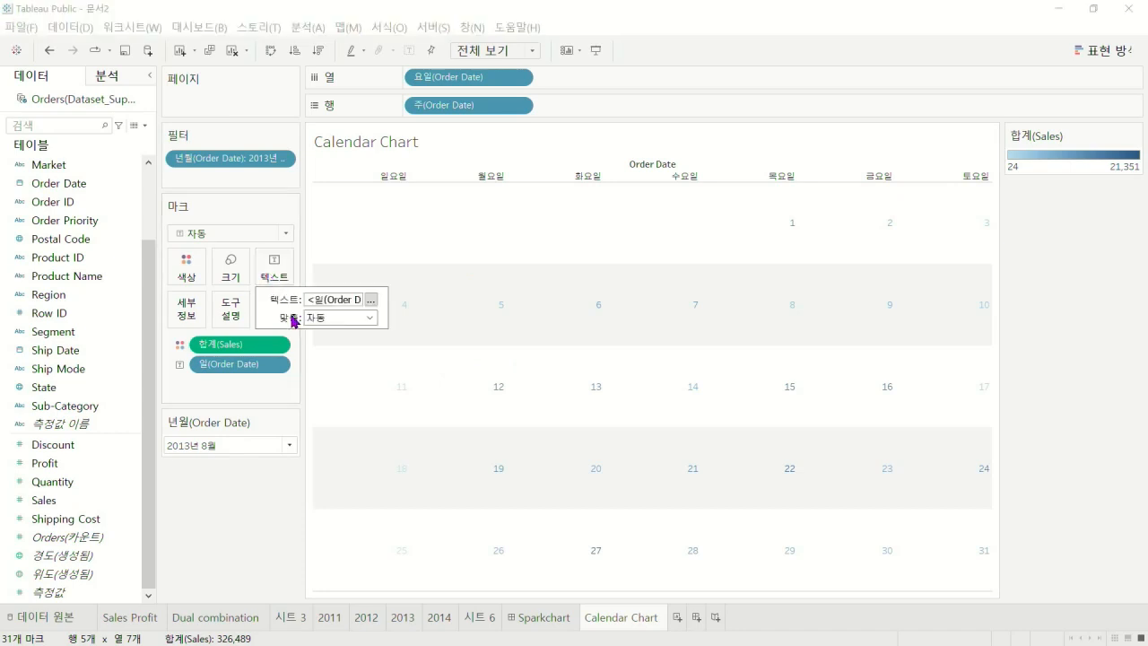
pyautogui.click(368, 299)
pyautogui.hotkey('ctrl', 'a')
pyautogui.click(510, 276)
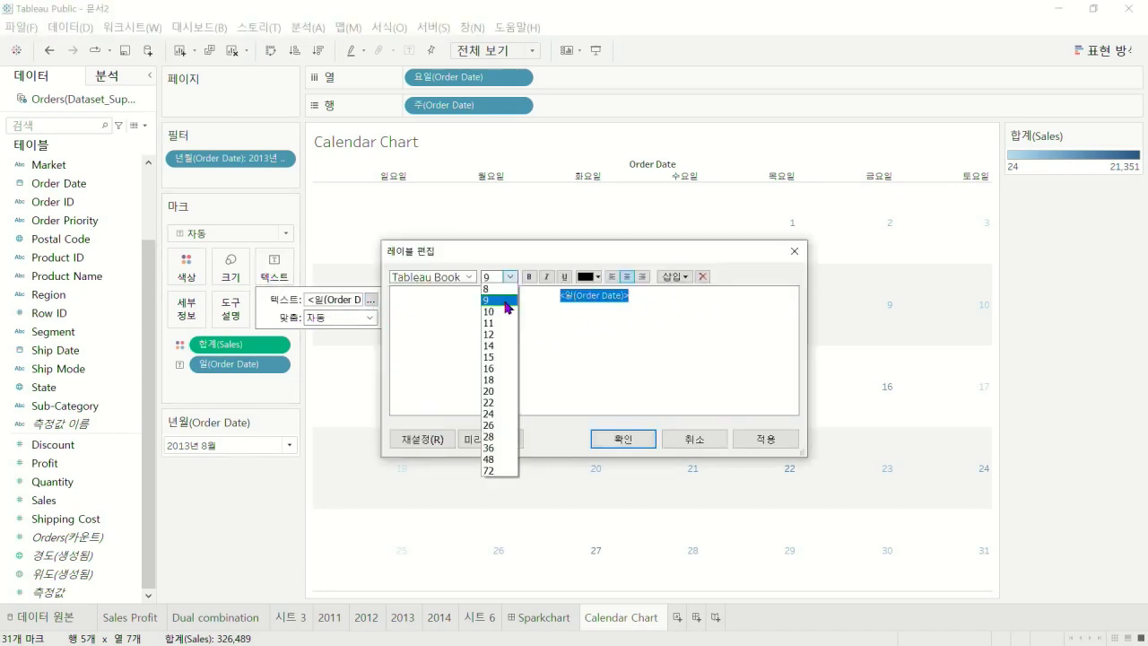
pyautogui.click(496, 333)
pyautogui.click(622, 439)
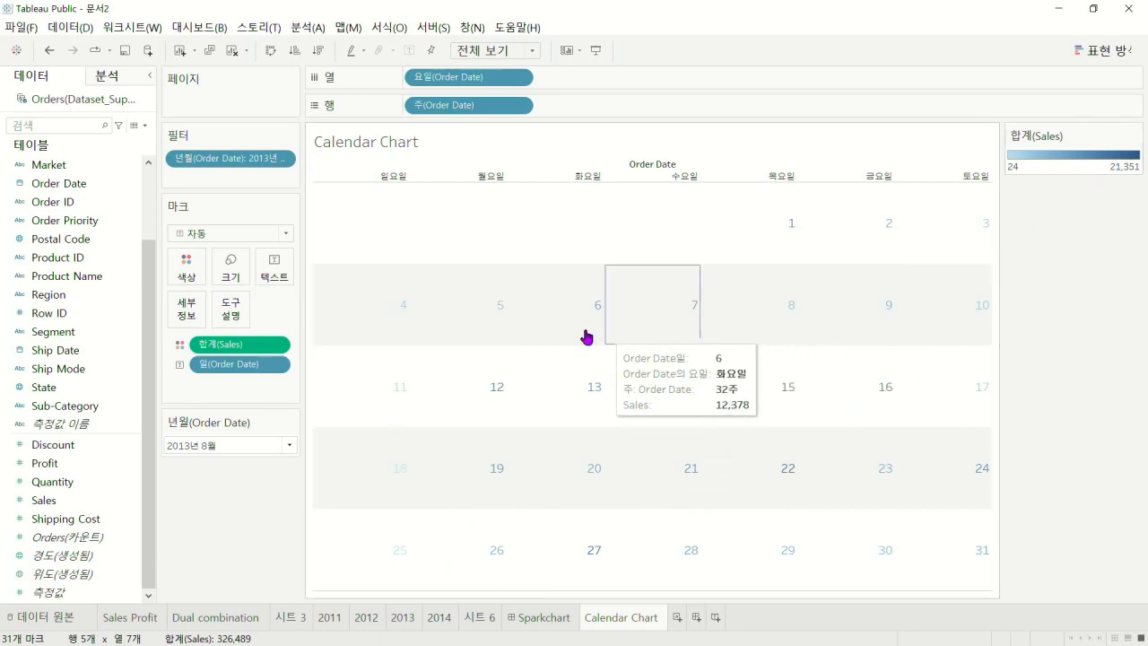
# Remove Sales from the color of the marks and change the mark type to square (사각형)
pyautogui.moveTo(1031, 186); pyautogui.dragTo(287, 508)
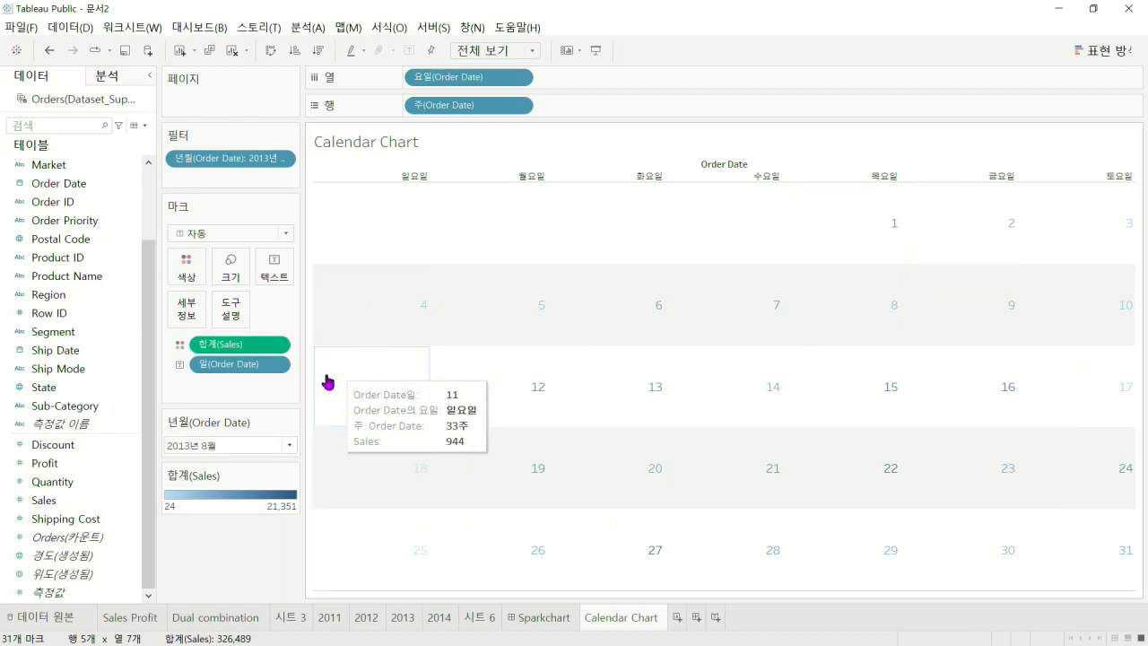
pyautogui.moveTo(239, 344); pyautogui.dragTo(219, 516)
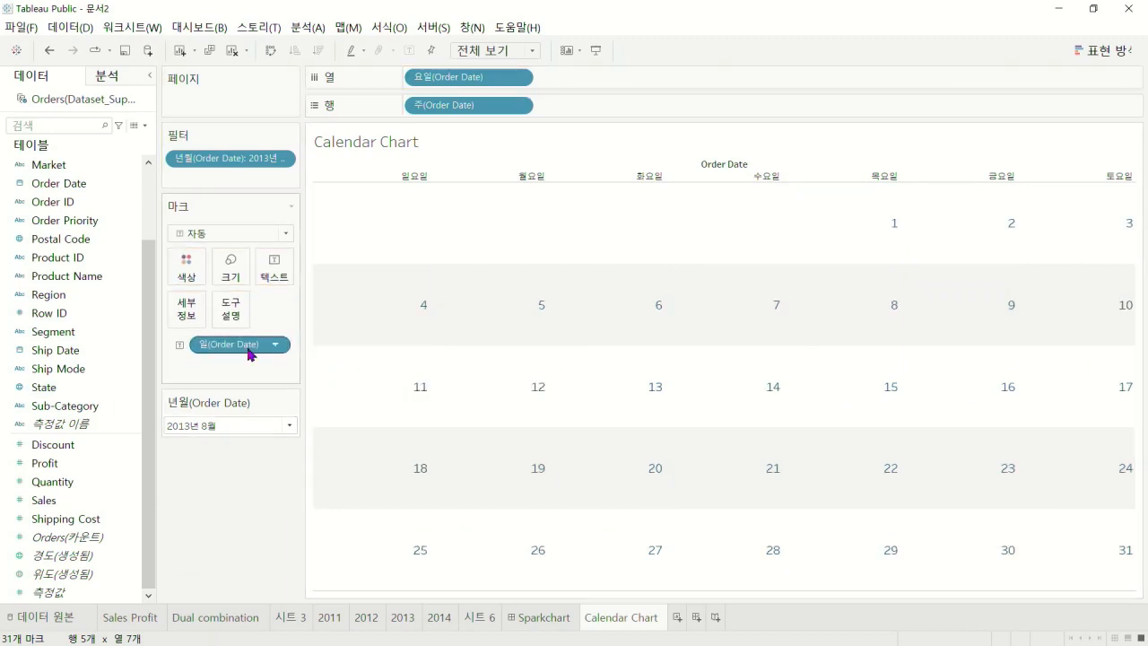
pyautogui.click(283, 235)
pyautogui.click(219, 329)
# Color the calendar squares by Sales and place the color legend beneath the 년월(Order Date) filter
pyautogui.moveTo(56, 500); pyautogui.dragTo(187, 269)
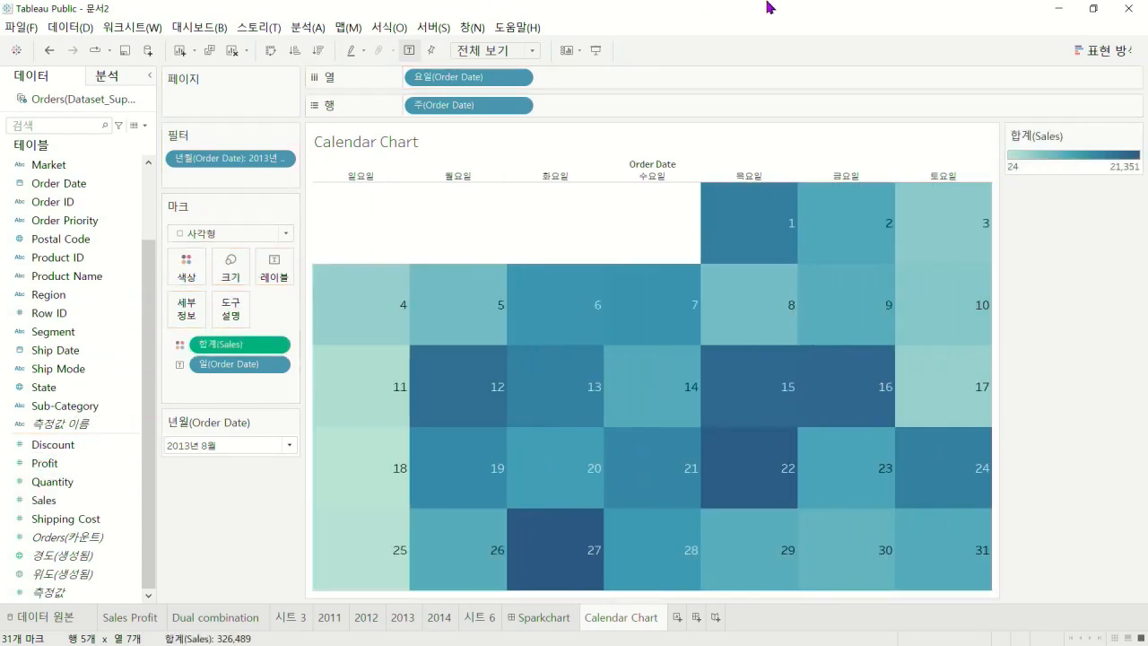
pyautogui.moveTo(1106, 139); pyautogui.dragTo(296, 509)
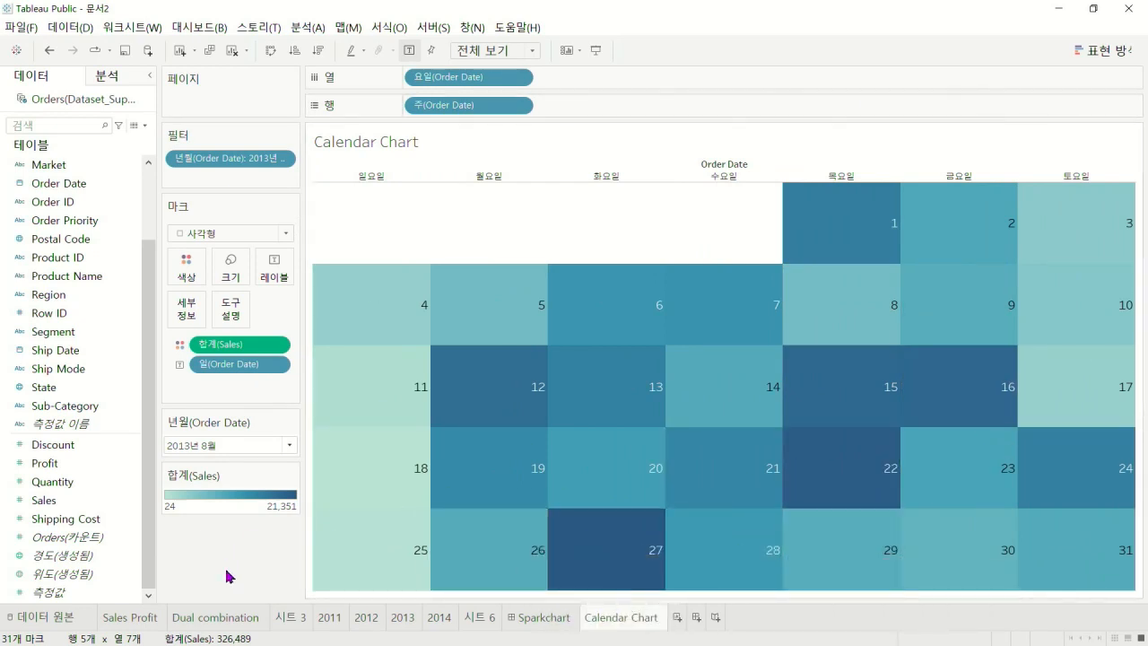
# Switch the 년월(Order Date) filter through 2011년 1월, 3월, 5월 and 9월, ending on 2012년 4월
pyautogui.click(289, 445)
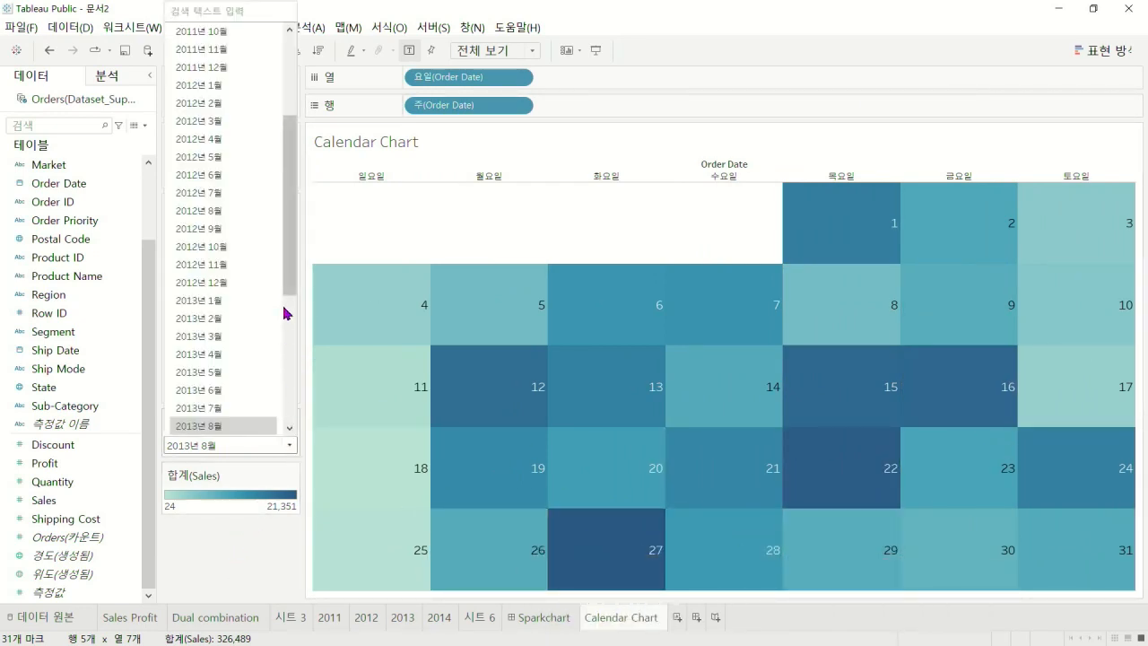
pyautogui.moveTo(289, 278); pyautogui.dragTo(288, 207)
pyautogui.click(215, 32)
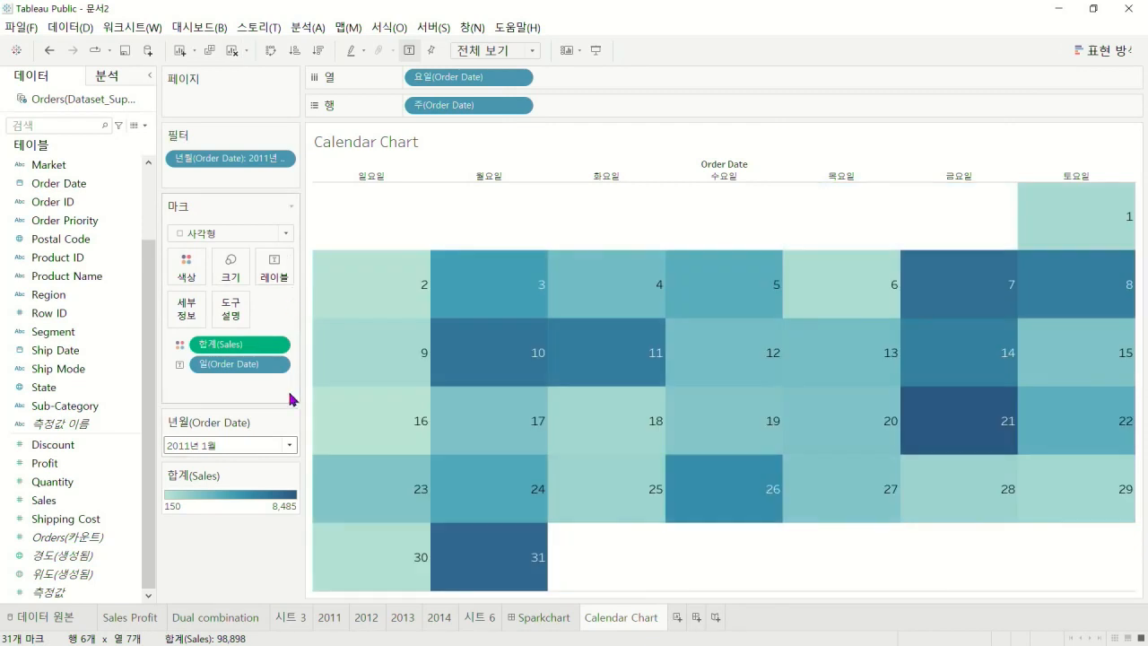
pyautogui.click(289, 446)
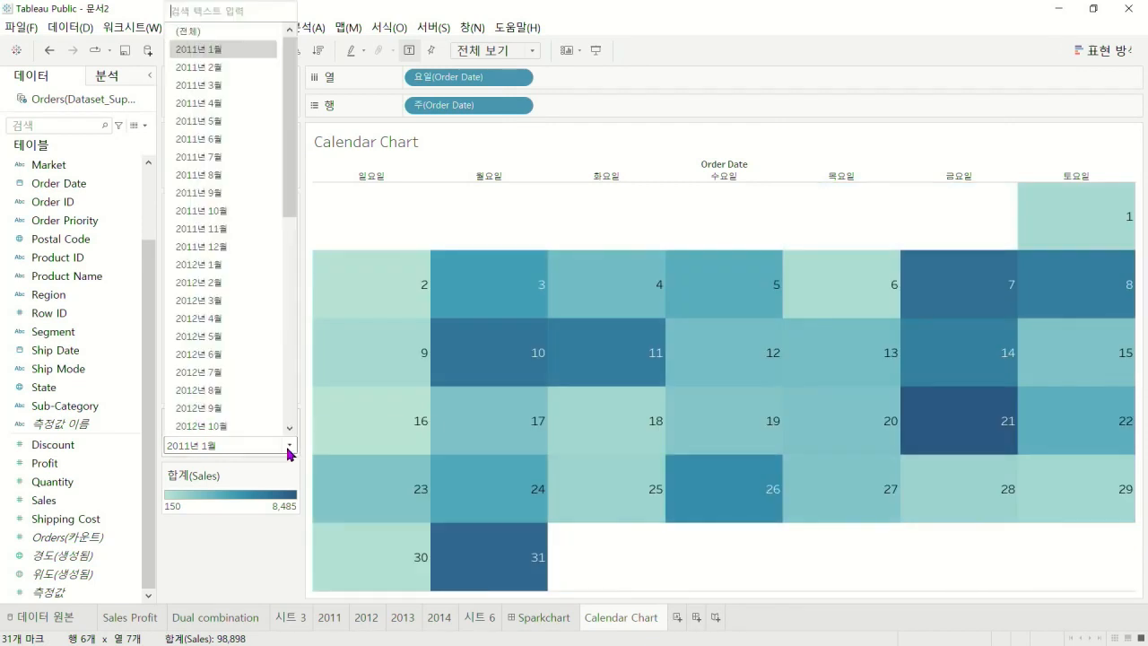
pyautogui.click(232, 87)
pyautogui.click(288, 446)
pyautogui.click(246, 125)
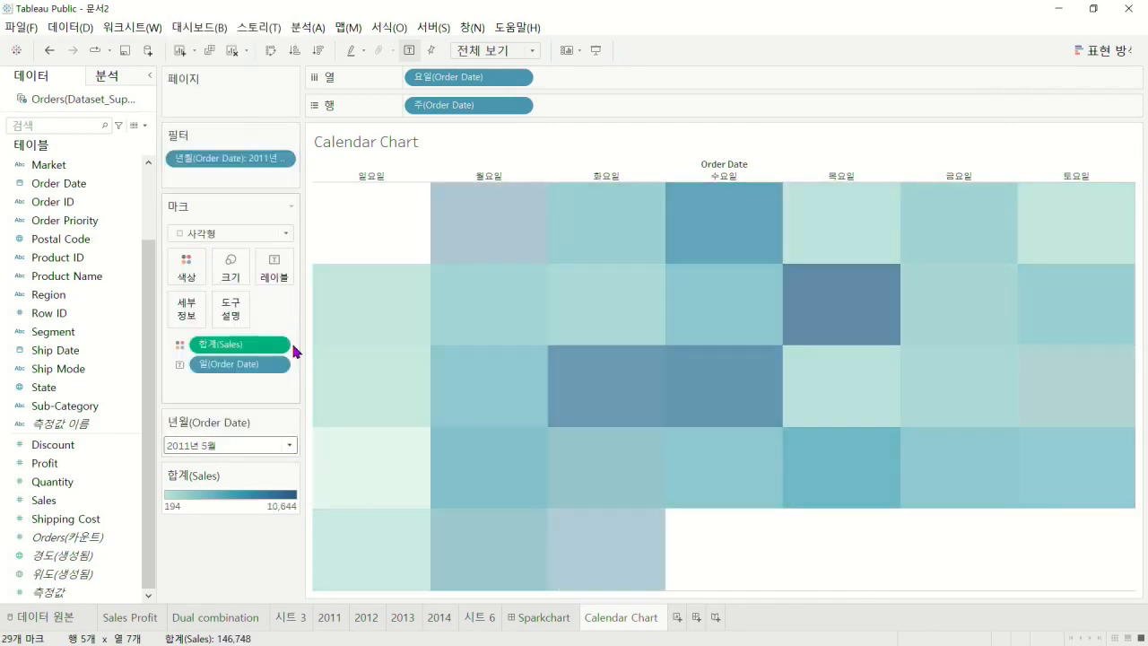
pyautogui.click(289, 445)
pyautogui.click(228, 208)
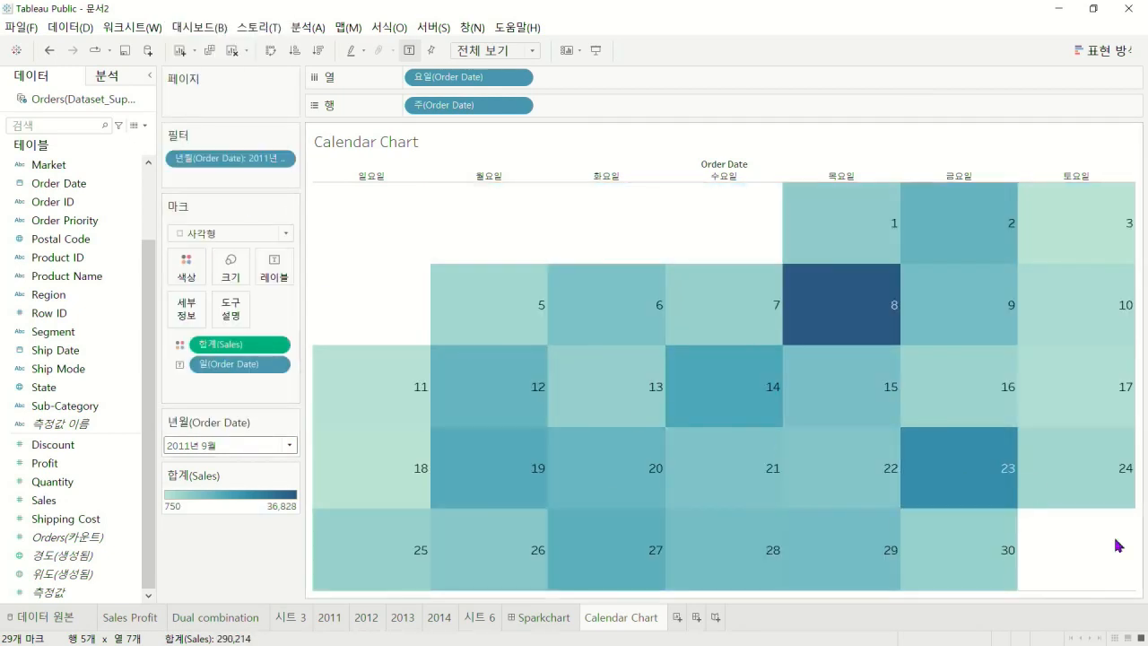
pyautogui.click(289, 446)
pyautogui.click(220, 328)
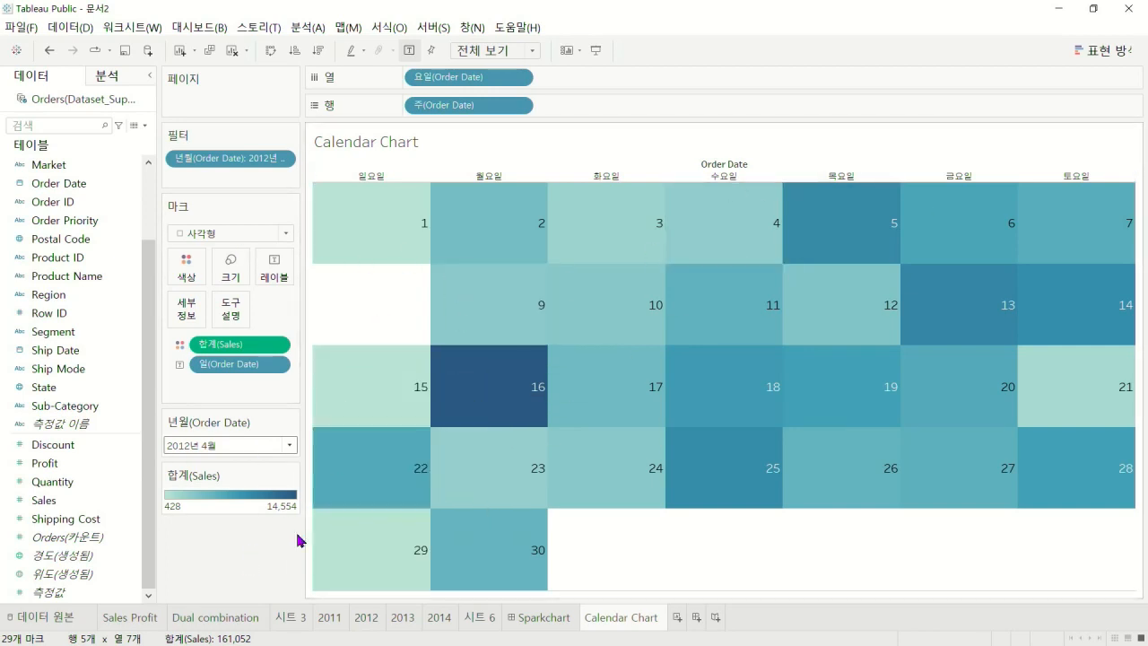
# Make the day number labels in the calendar squares bold
pyautogui.click(285, 261)
pyautogui.click(400, 341)
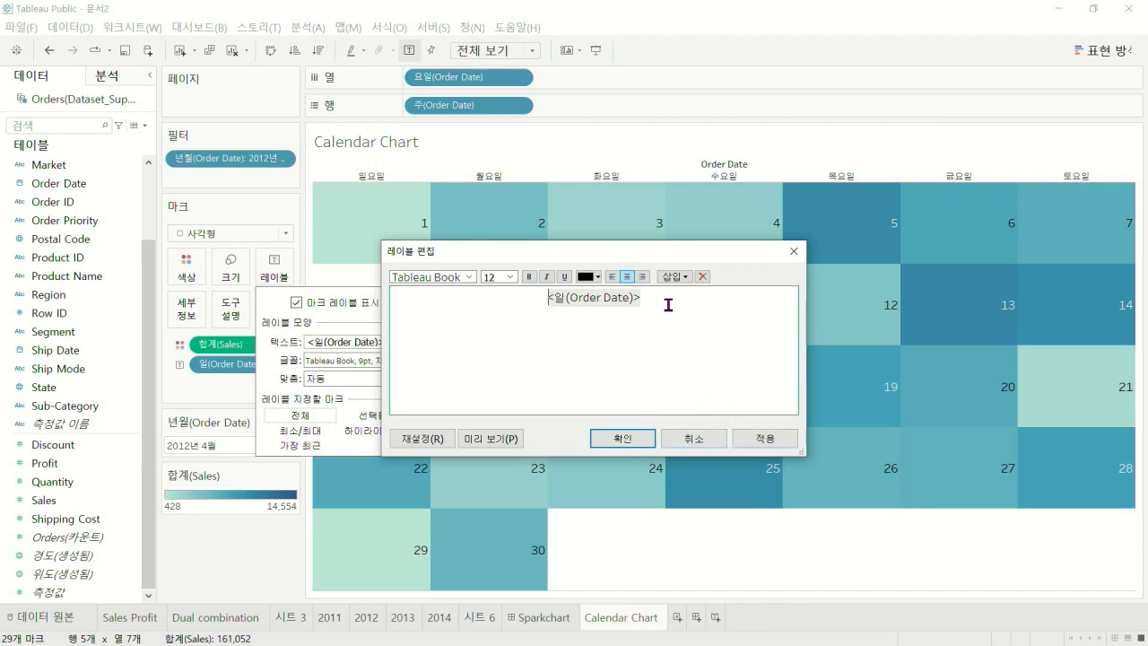
pyautogui.moveTo(668, 305); pyautogui.dragTo(481, 276)
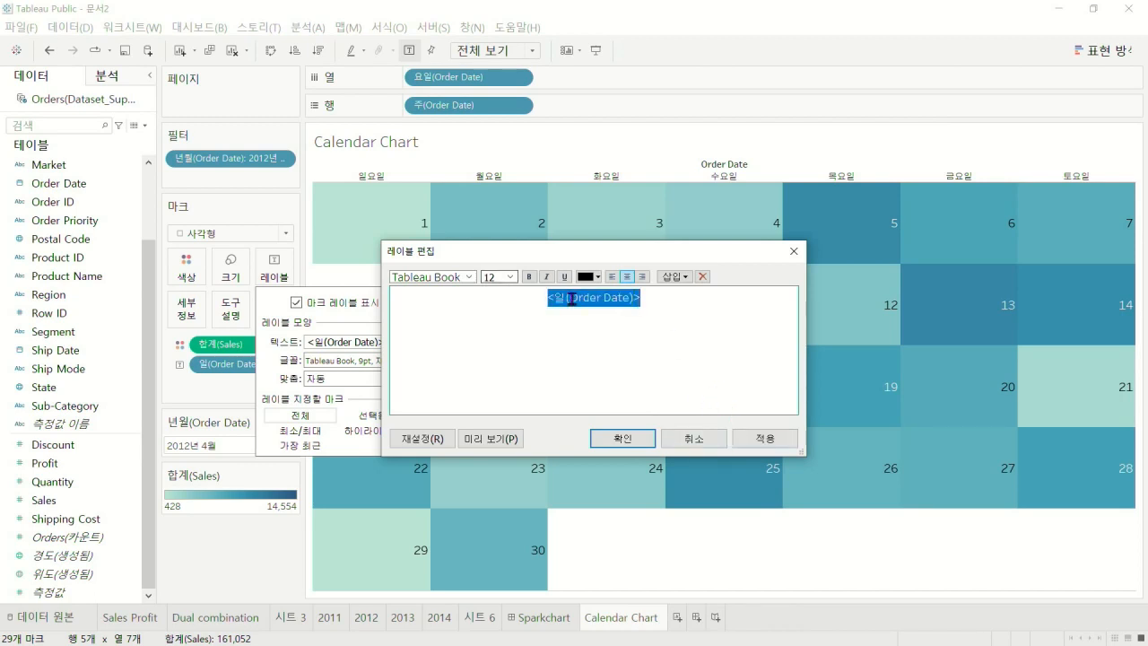
pyautogui.click(528, 276)
pyautogui.click(639, 439)
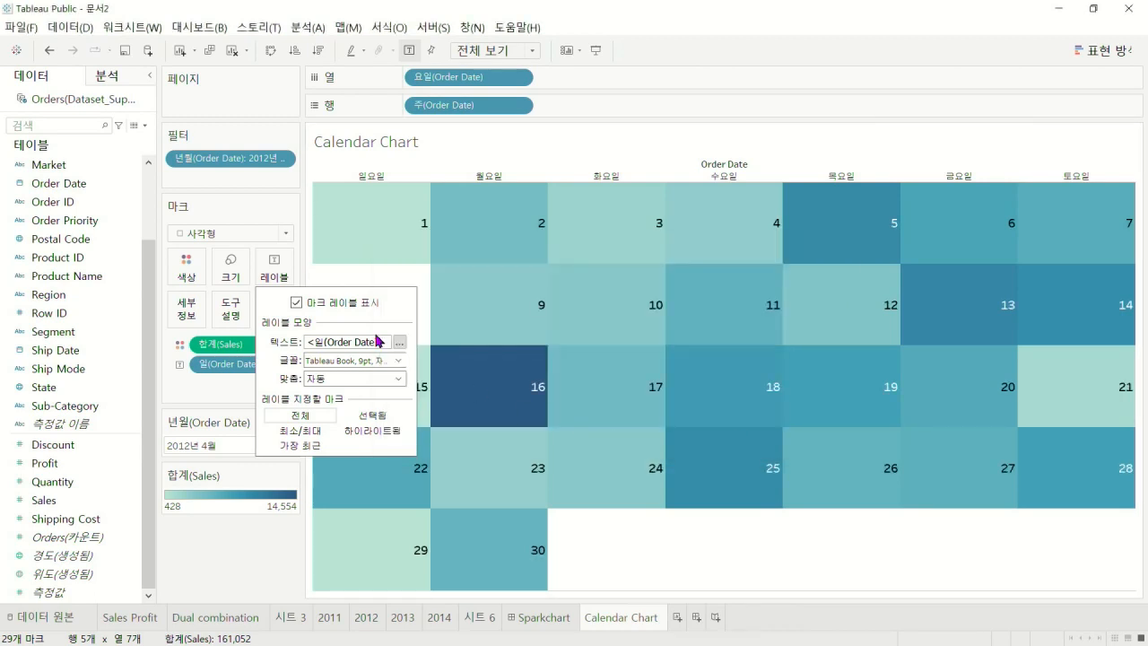
# Align the day number labels to the upper right (상위 오른쪽) of the calendar squares
pyautogui.click(397, 378)
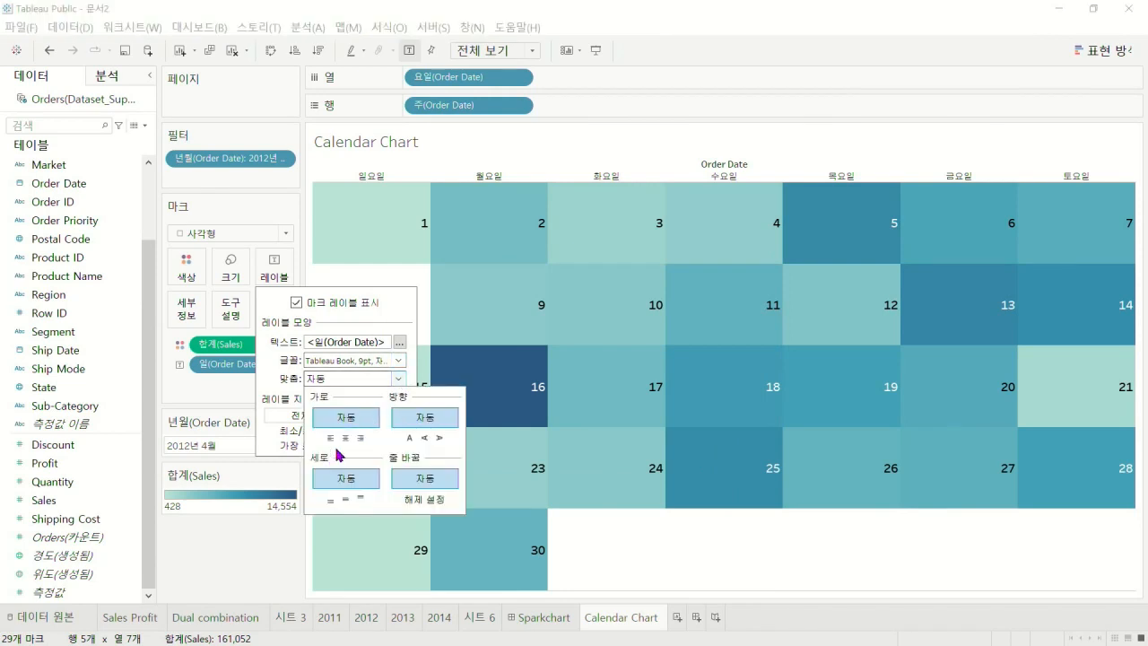
pyautogui.click(361, 498)
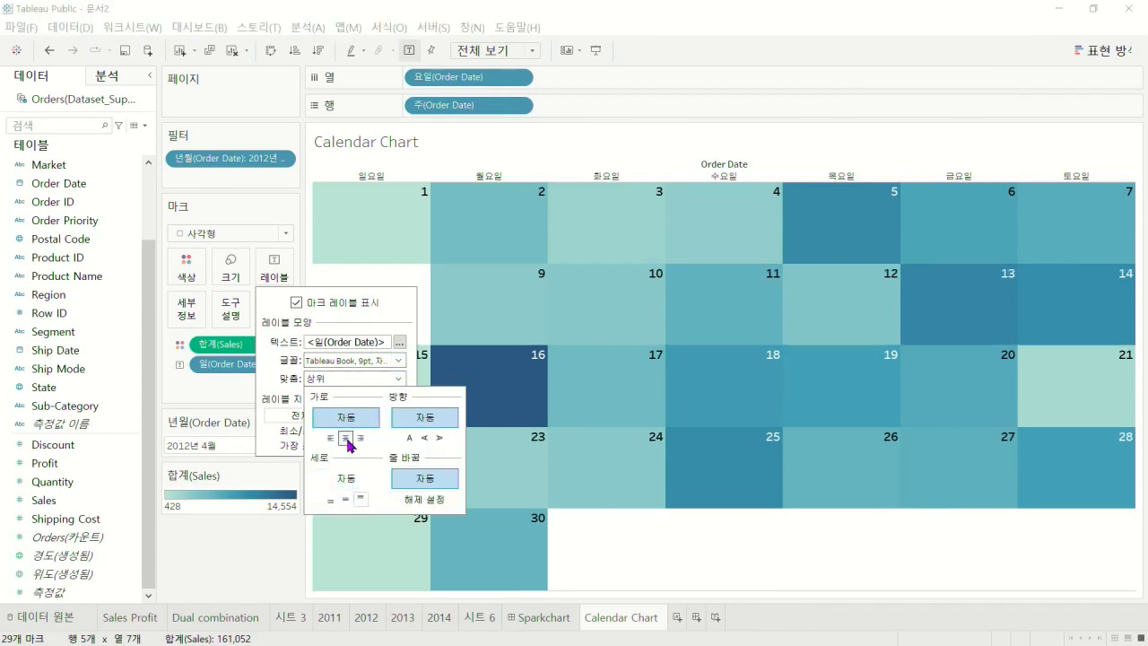
pyautogui.click(346, 439)
pyautogui.click(362, 438)
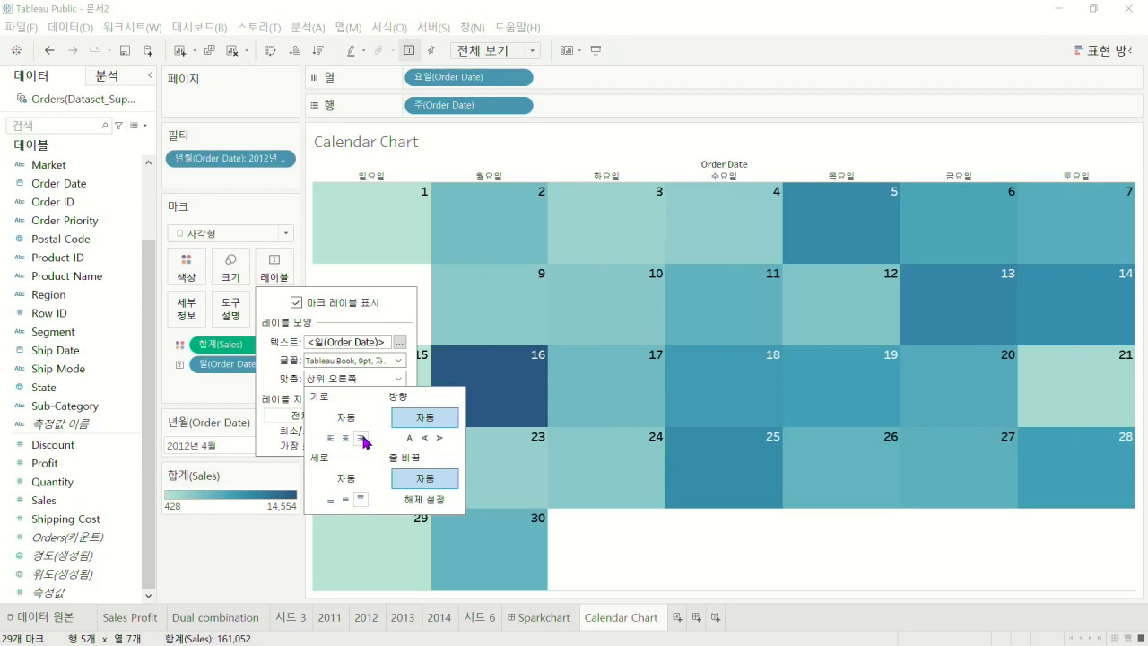
pyautogui.click(236, 569)
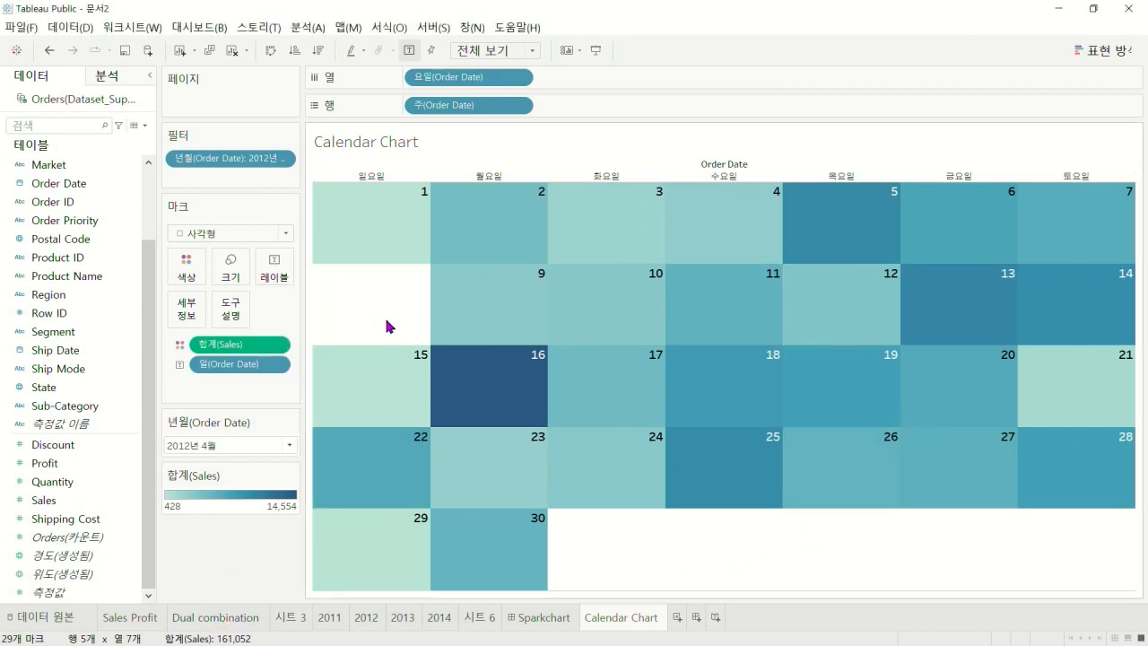
# Try to change the font size of the <일(Order Date)> text in the label editor
pyautogui.click(275, 267)
pyautogui.click(403, 342)
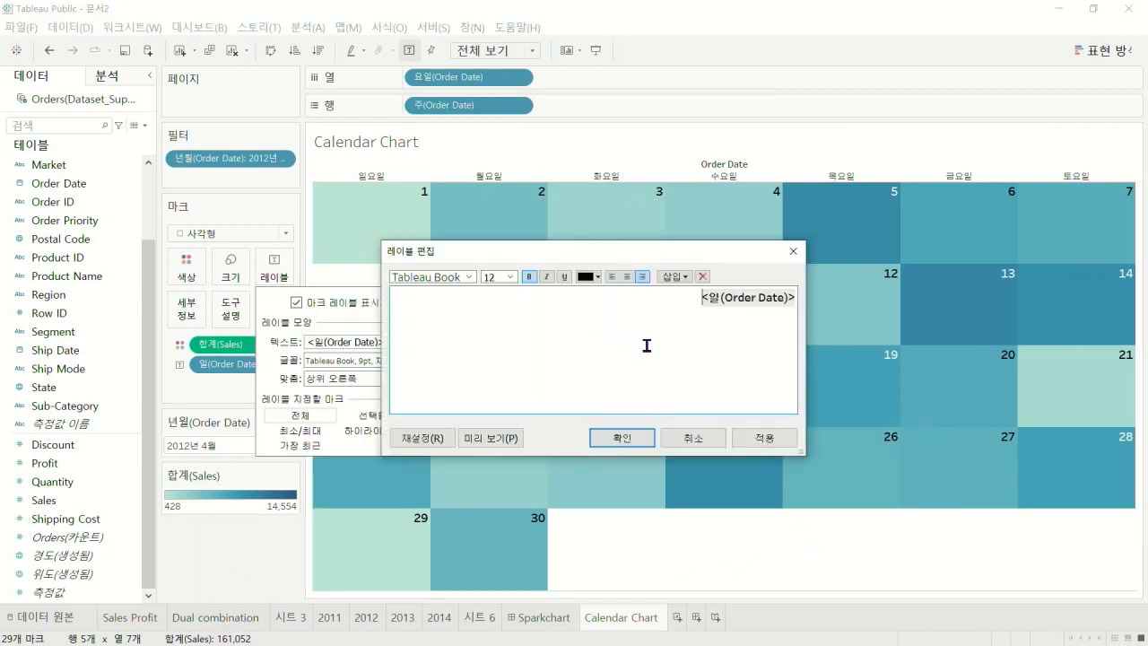
pyautogui.click(691, 319)
pyautogui.click(510, 278)
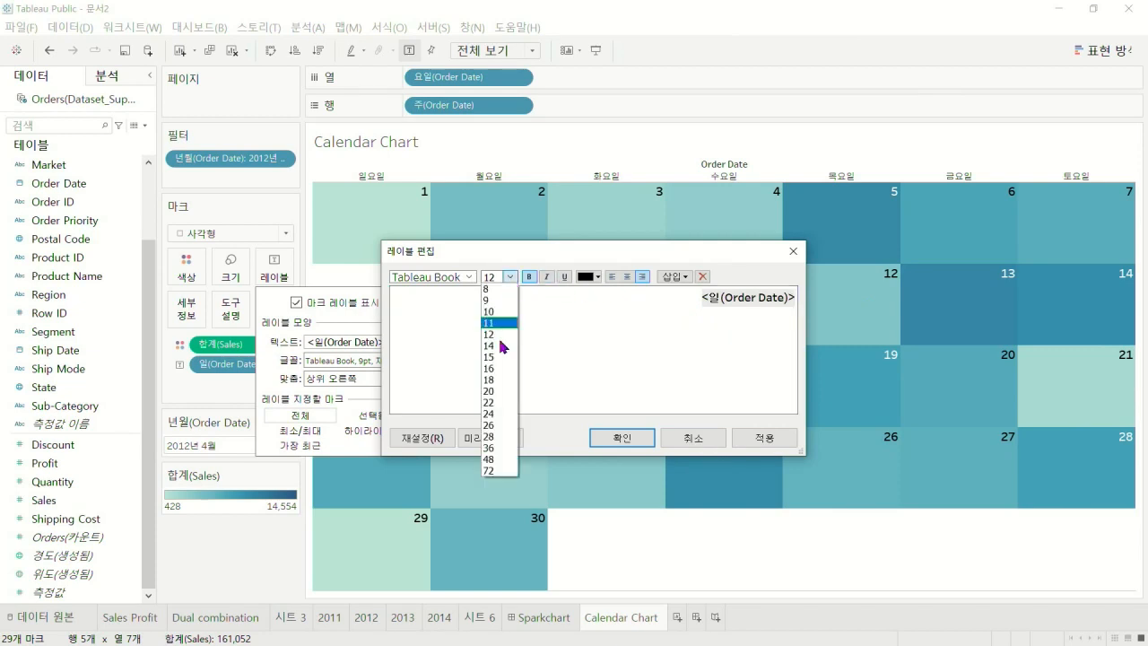
pyautogui.click(502, 333)
pyautogui.click(510, 278)
pyautogui.click(500, 359)
pyautogui.click(603, 438)
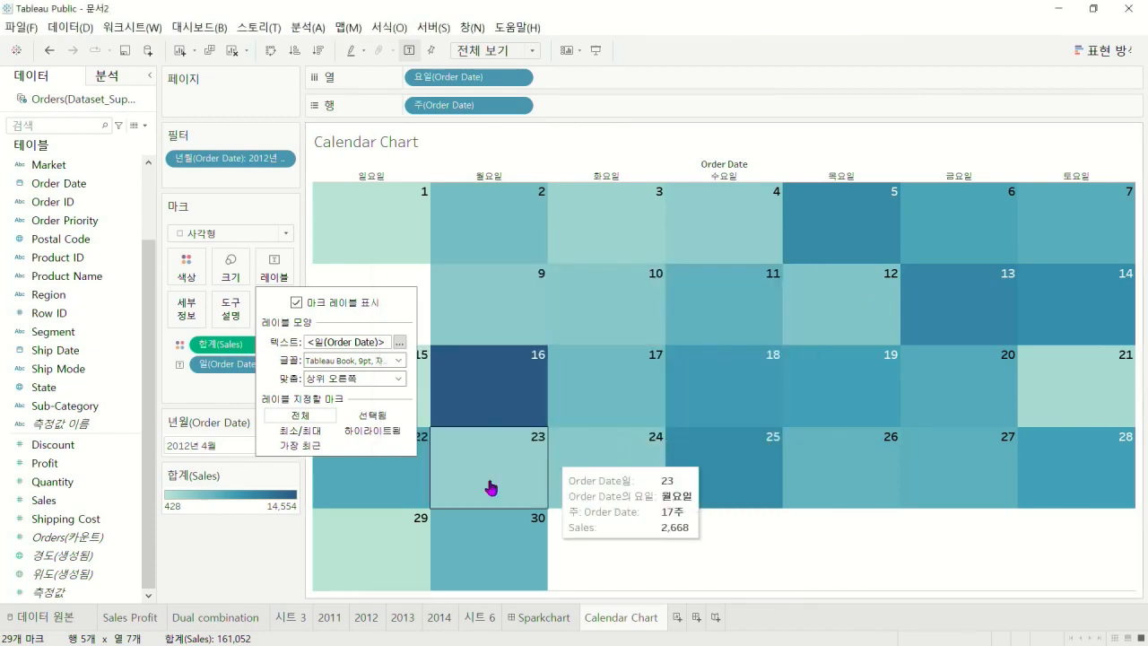
# Switch the 년월(Order Date) filter to 2012년 5월 and to 2012년 2월 to view those months
pyautogui.click(288, 444)
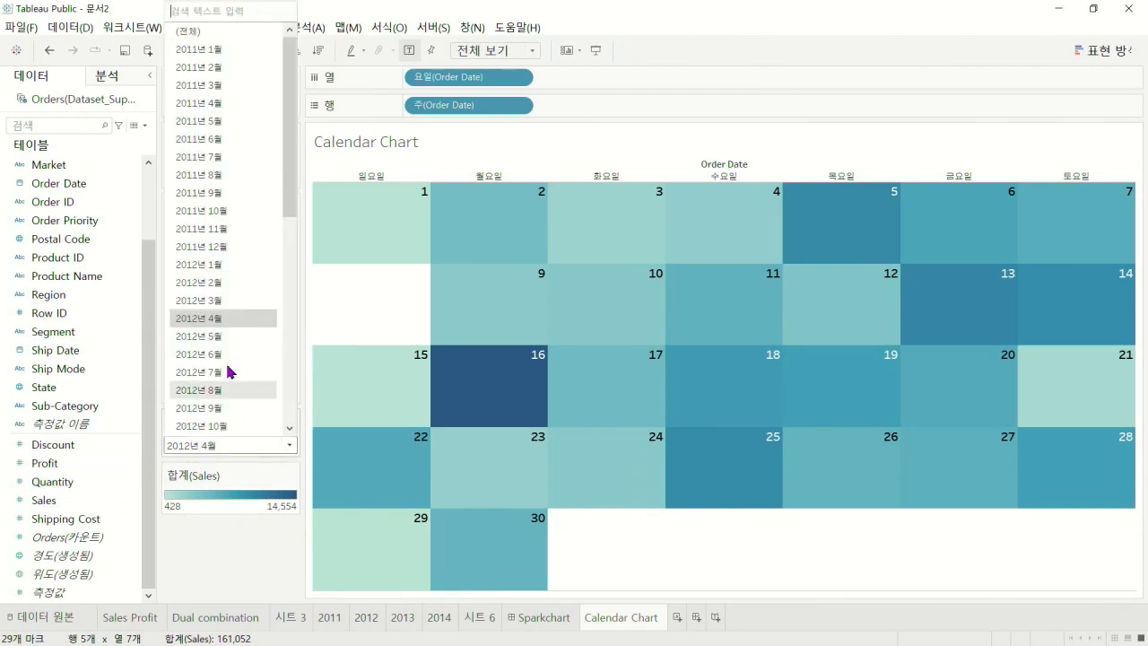
pyautogui.click(223, 335)
pyautogui.click(289, 445)
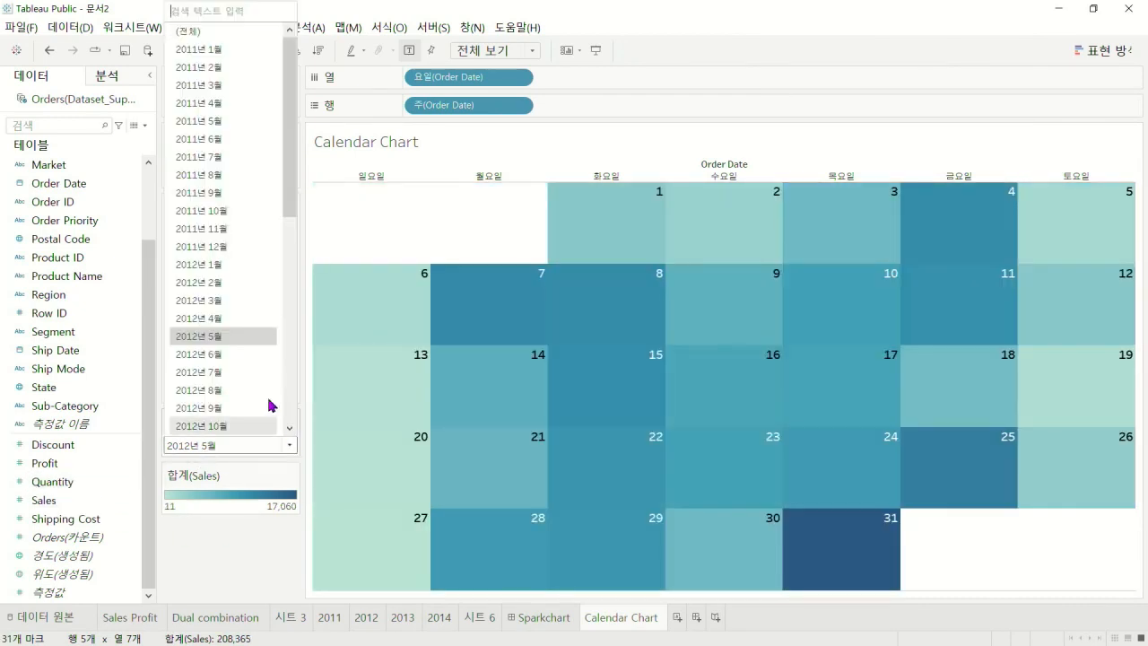
pyautogui.click(242, 282)
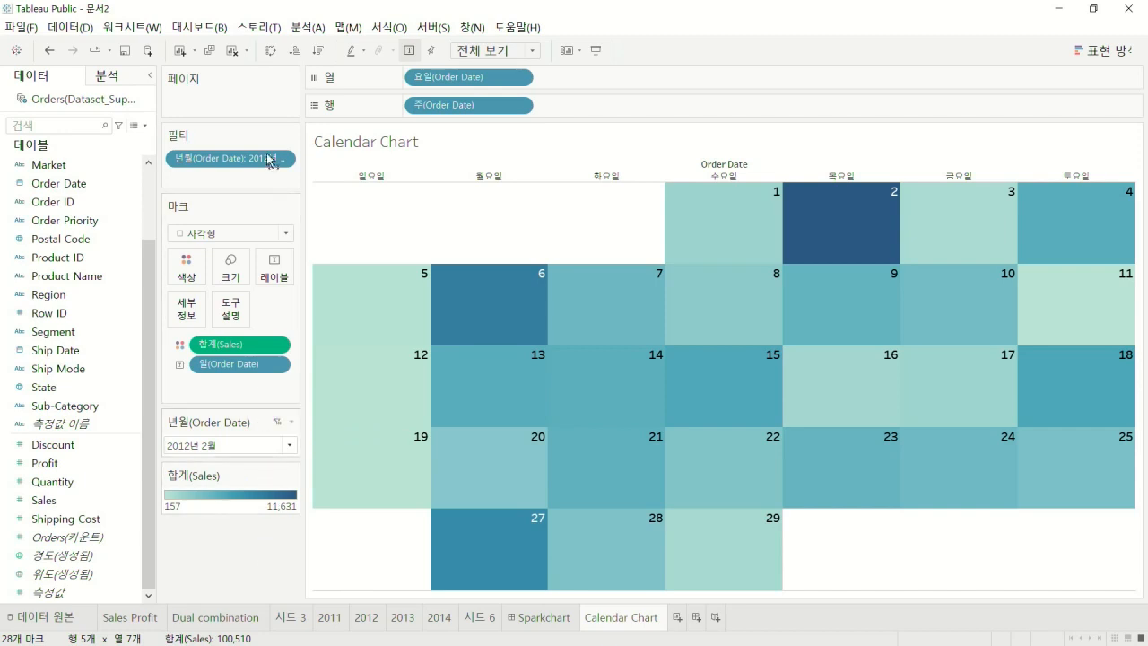
# Place the 년월(Order Date) filter card beneath the 합계(Sales) color legend and set it to 2012년 10월
pyautogui.moveTo(258, 99); pyautogui.dragTo(264, 70)
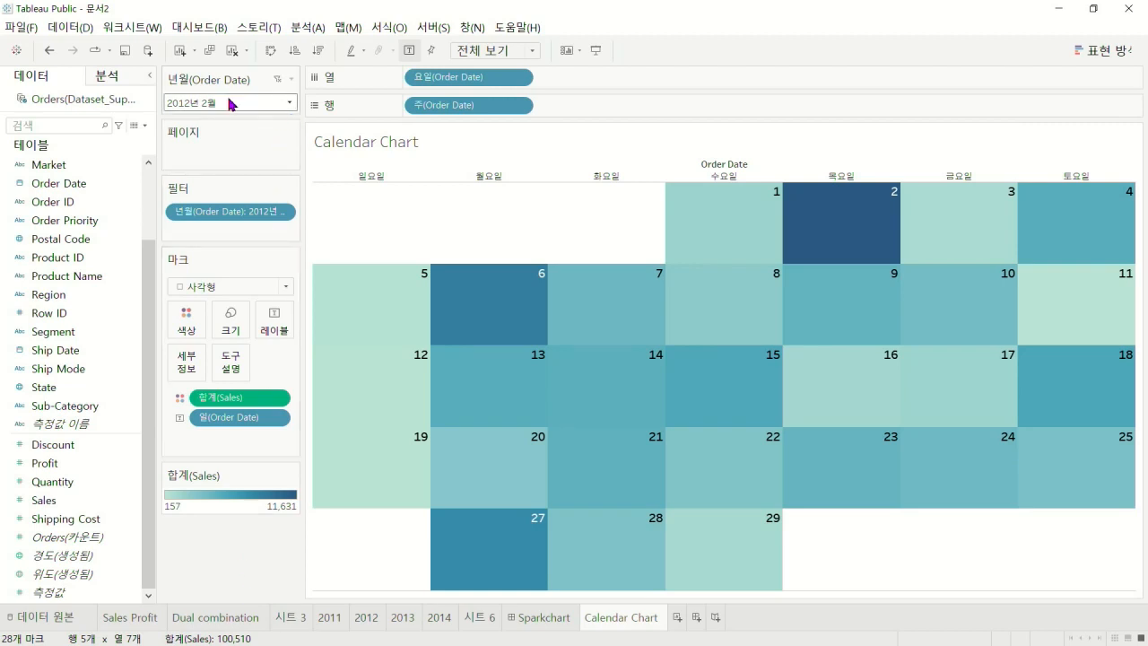
pyautogui.click(48, 52)
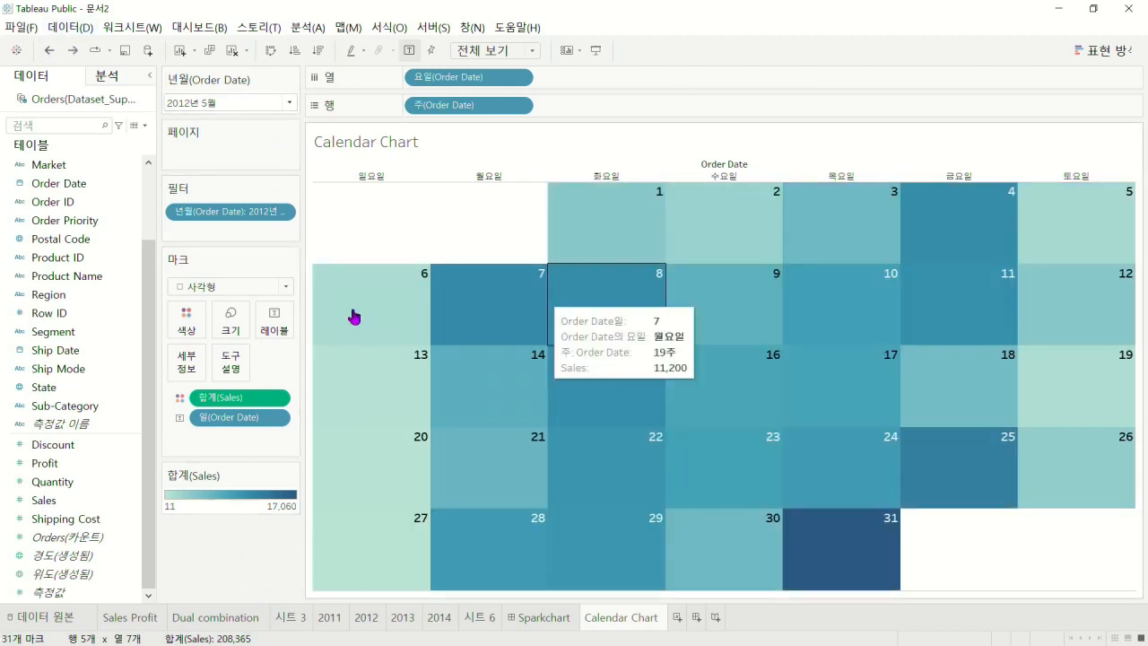
pyautogui.moveTo(259, 74); pyautogui.dragTo(255, 525)
pyautogui.click(290, 503)
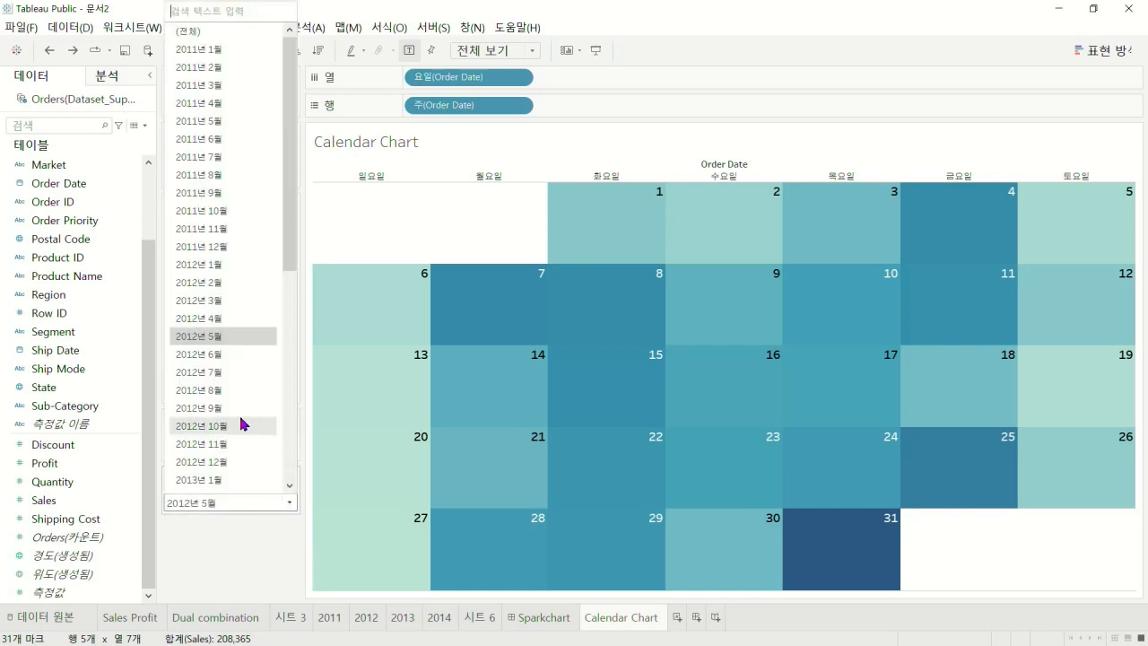
pyautogui.click(242, 425)
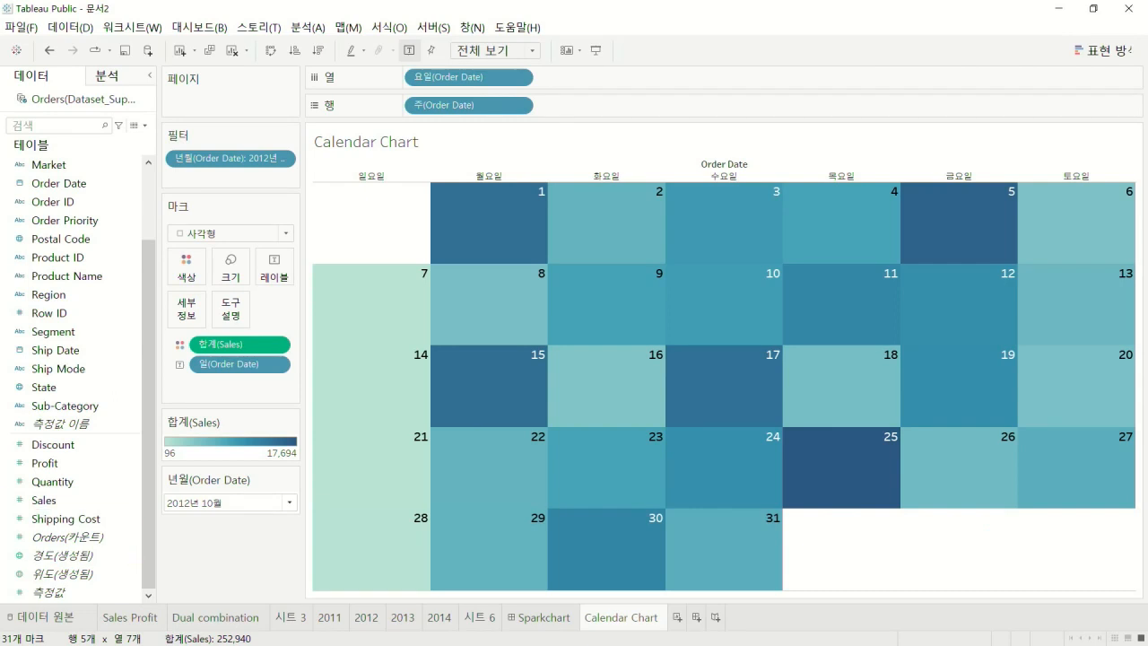
# Change the 년월(Order Date) filter control to a single value slider (단일 값(슬라이더))
pyautogui.click(291, 504)
pyautogui.click(292, 504)
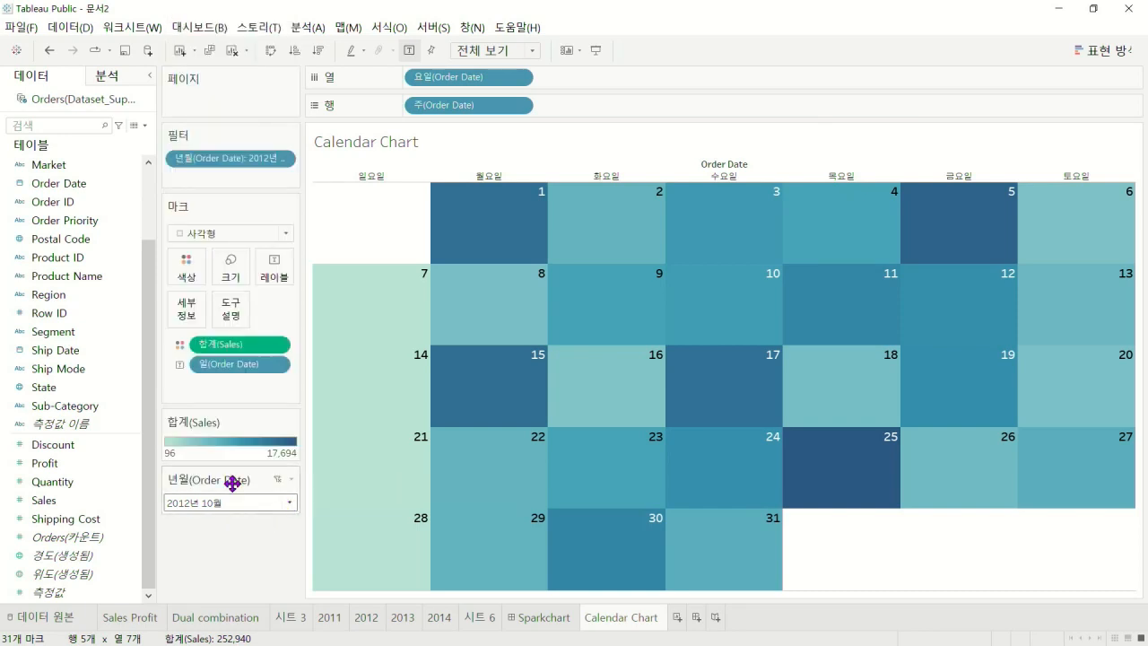
pyautogui.click(291, 479)
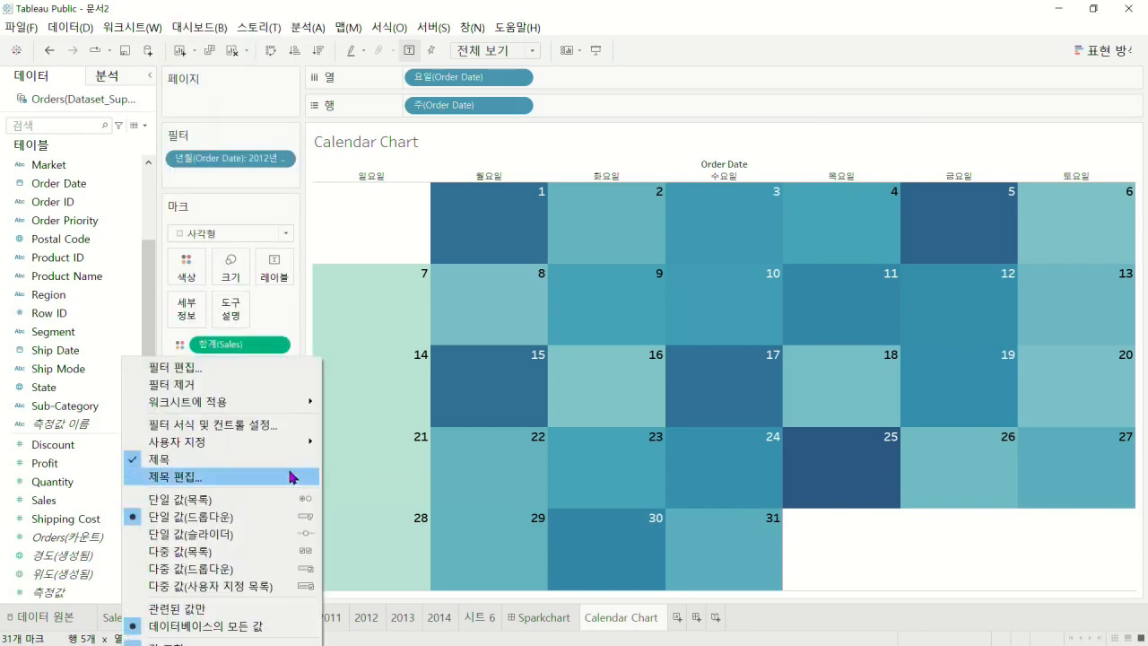
pyautogui.click(249, 538)
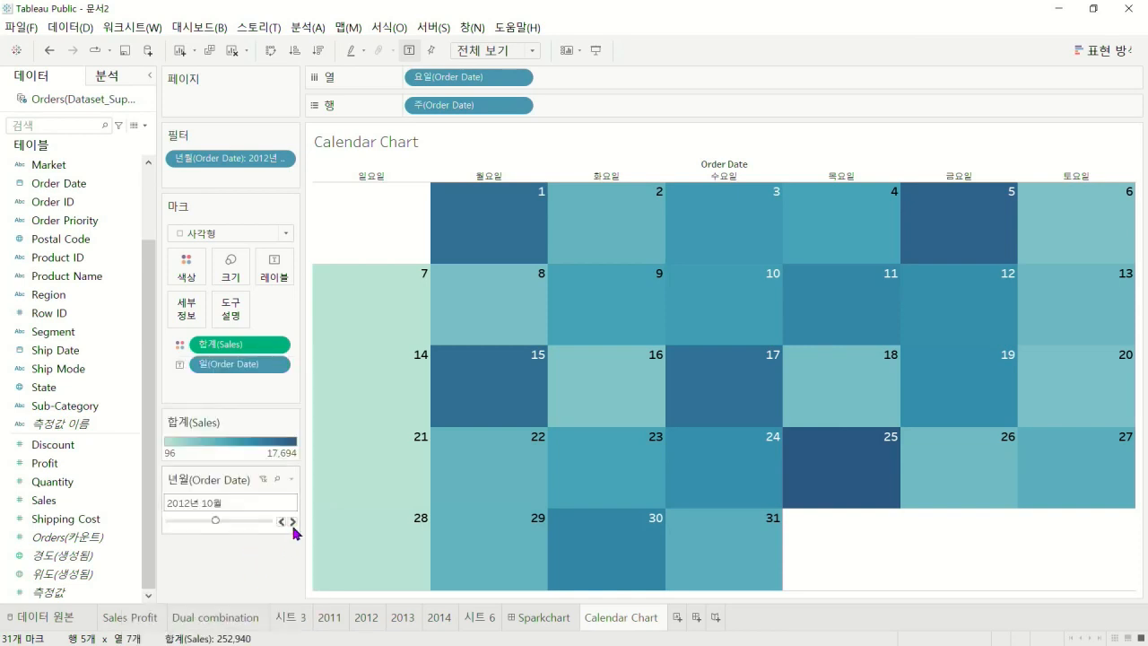
# Set the 년월(Order Date) slider back to (전체), and advance it month by month through 2011 to 2012년 3월
pyautogui.moveTo(217, 523); pyautogui.dragTo(168, 521)
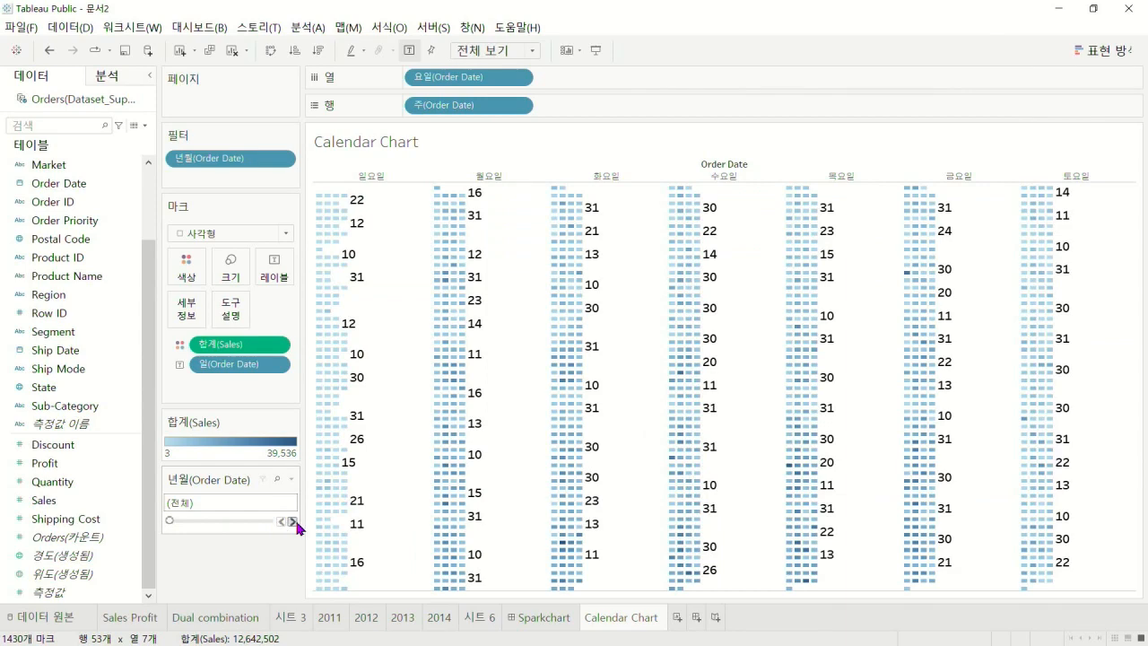
pyautogui.click(293, 521)
pyautogui.click(292, 521)
pyautogui.click(292, 521)
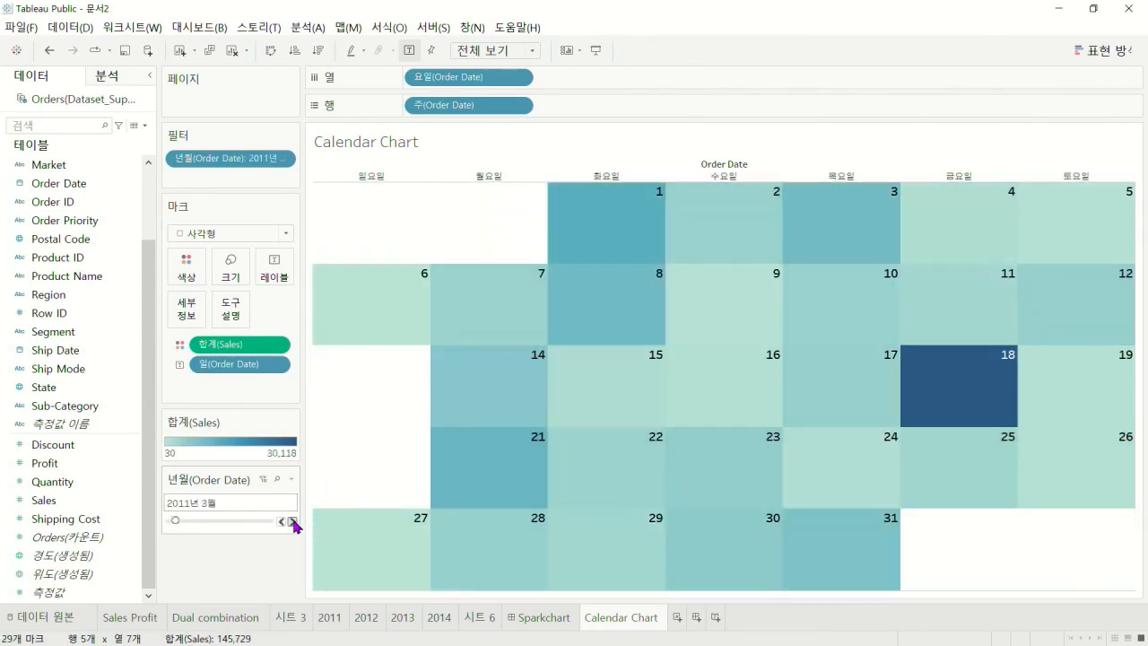
pyautogui.click(293, 521)
pyautogui.click(293, 521)
pyautogui.click(292, 521)
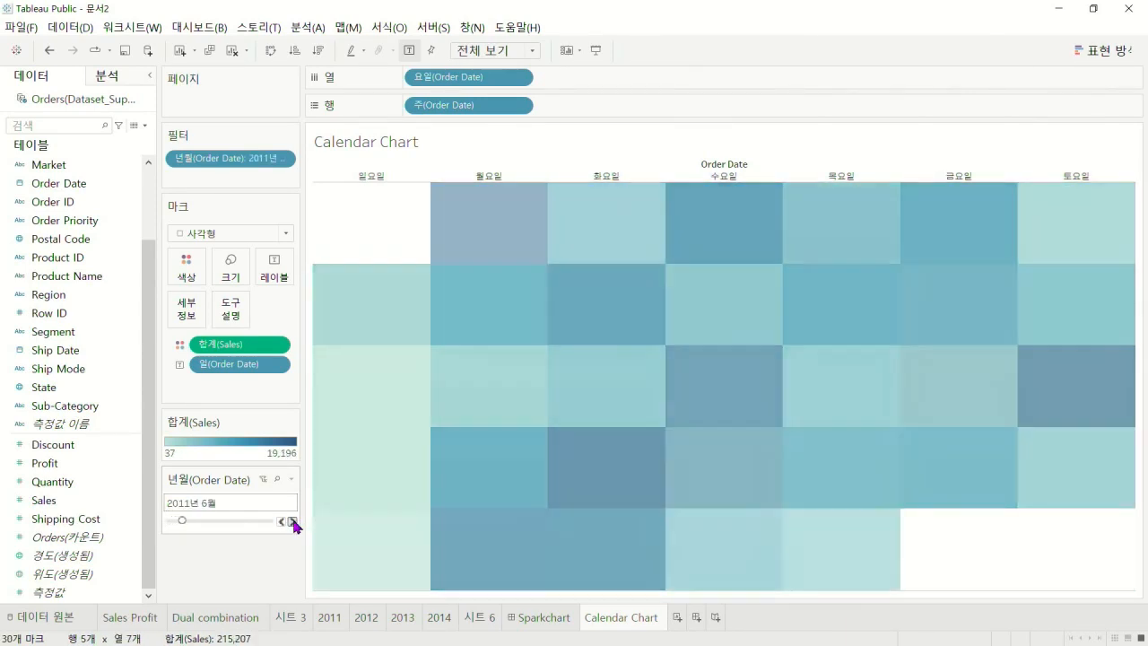
pyautogui.click(292, 521)
pyautogui.click(292, 521)
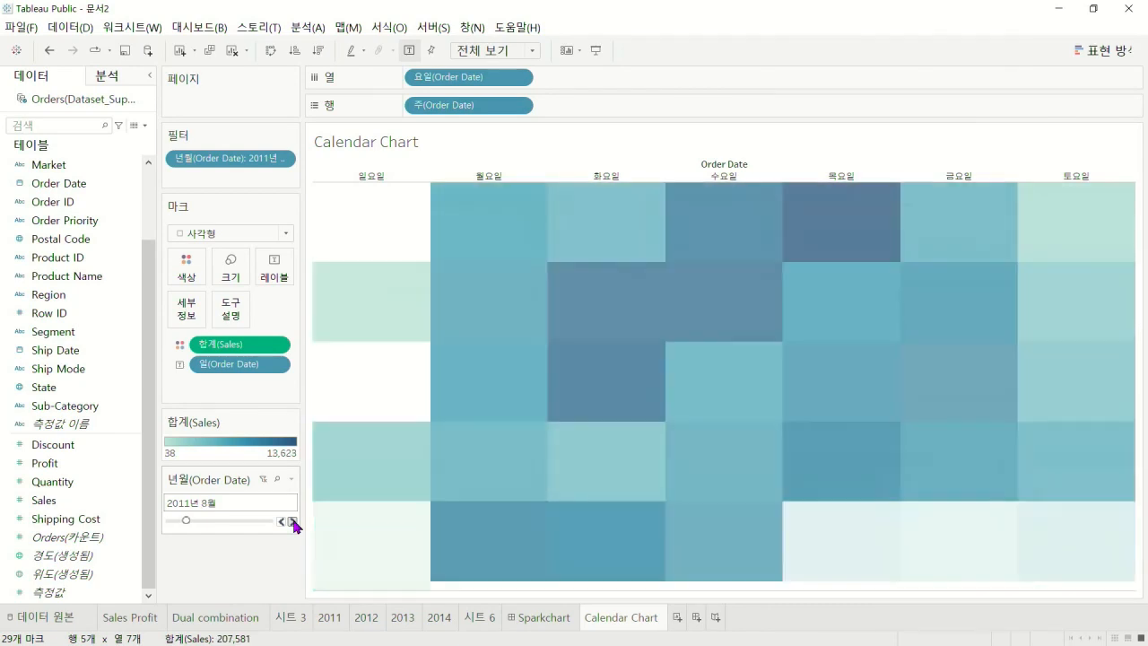
pyautogui.click(292, 521)
pyautogui.click(292, 521)
pyautogui.click(292, 521)
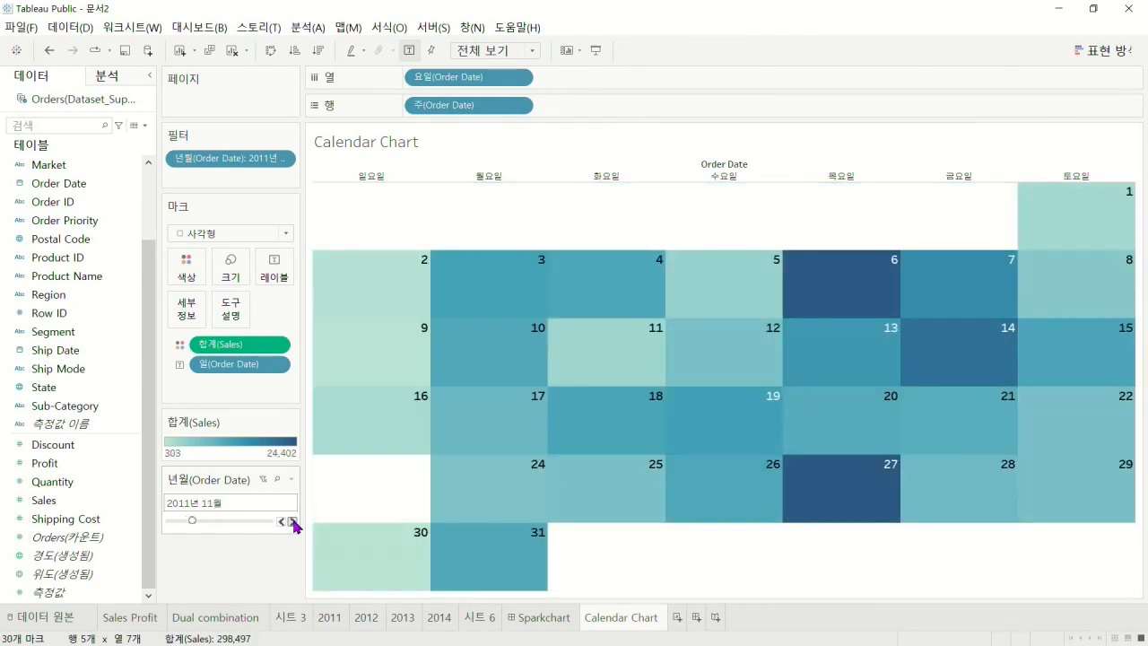
pyautogui.click(292, 521)
pyautogui.click(293, 521)
pyautogui.click(292, 521)
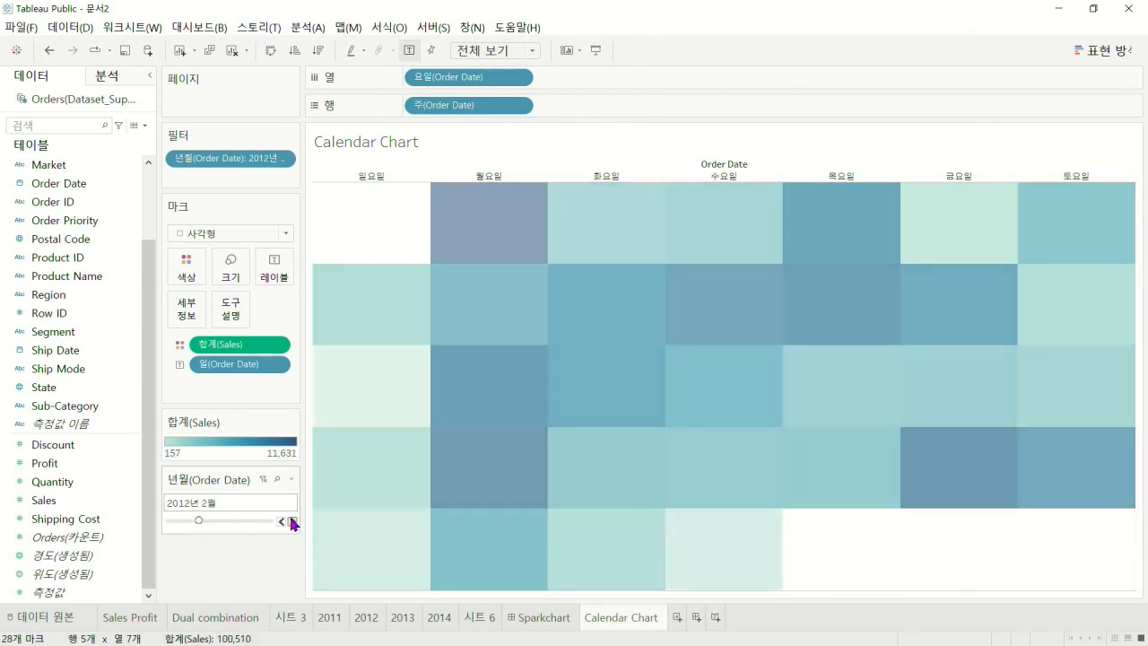
pyautogui.click(292, 521)
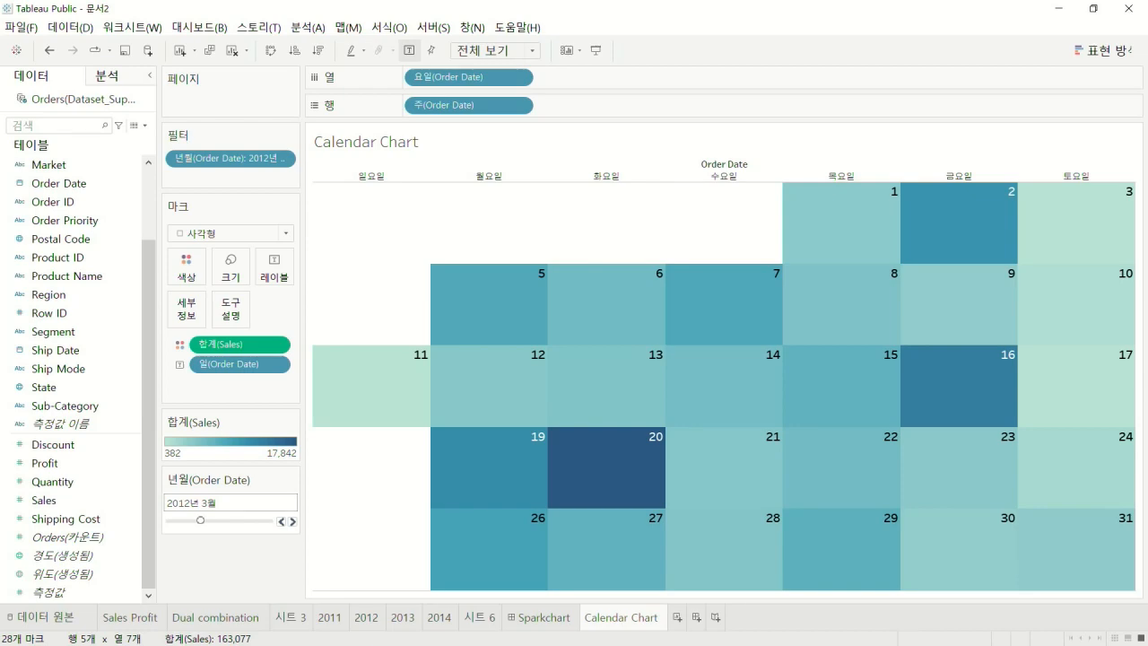
# Review the Sales Profit, Dual combination and 2011 sheets, and return to the Calendar Chart sheet
pyautogui.click(134, 618)
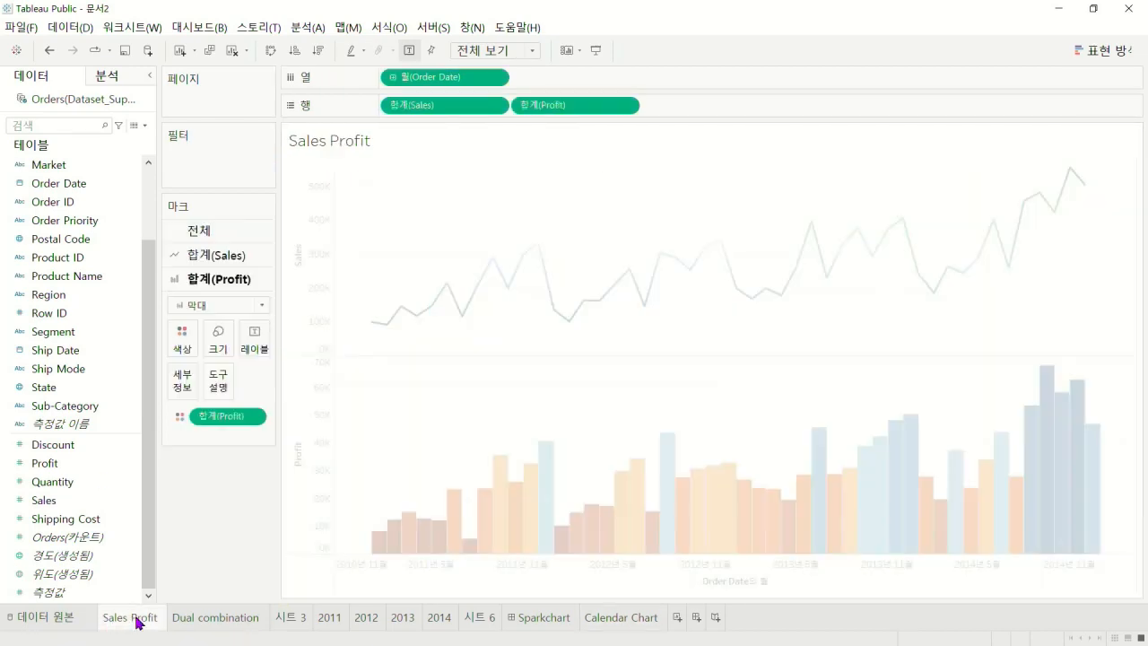
pyautogui.click(216, 617)
pyautogui.click(340, 619)
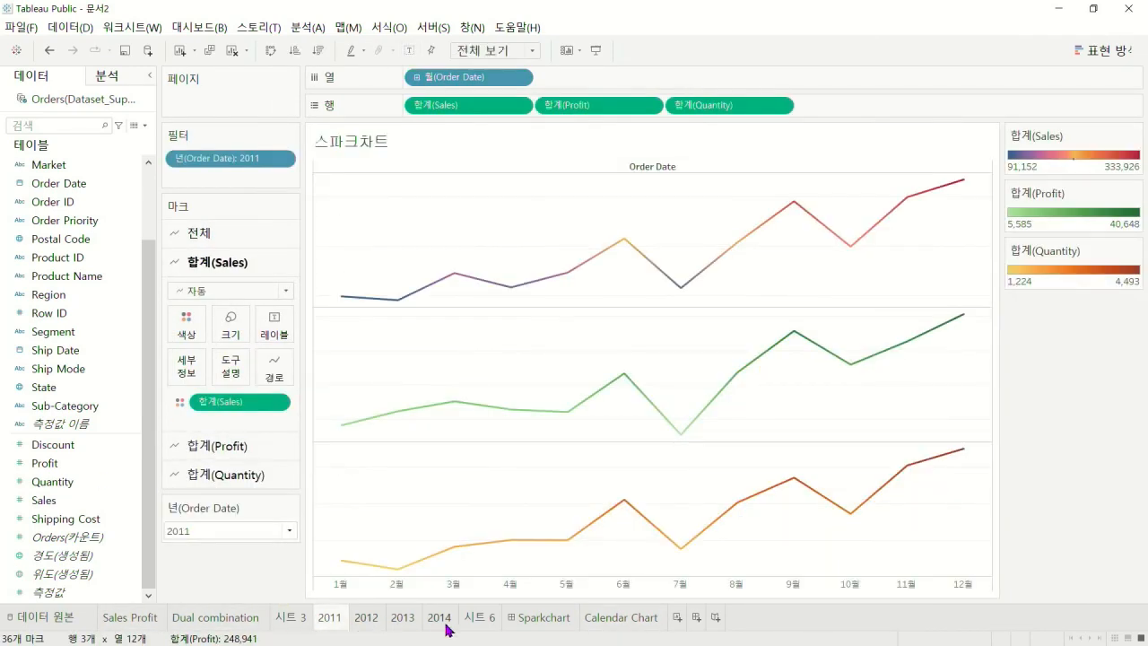
pyautogui.click(616, 620)
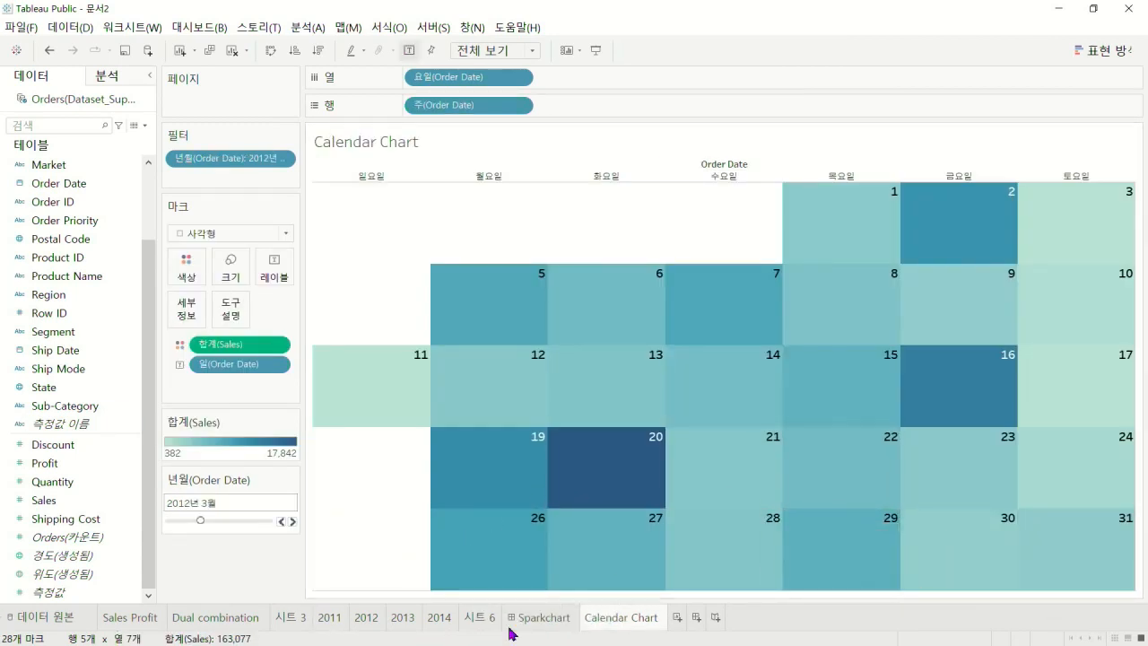
# Create a new worksheet and put Sub-Category on the rows
pyautogui.click(677, 617)
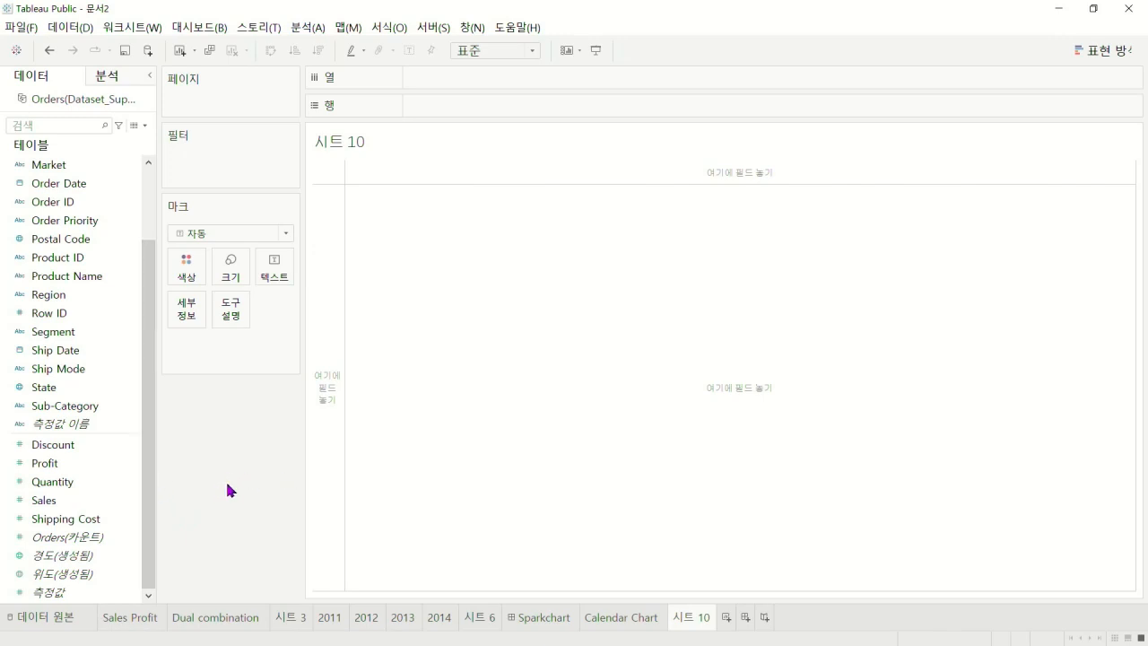
pyautogui.click(113, 410)
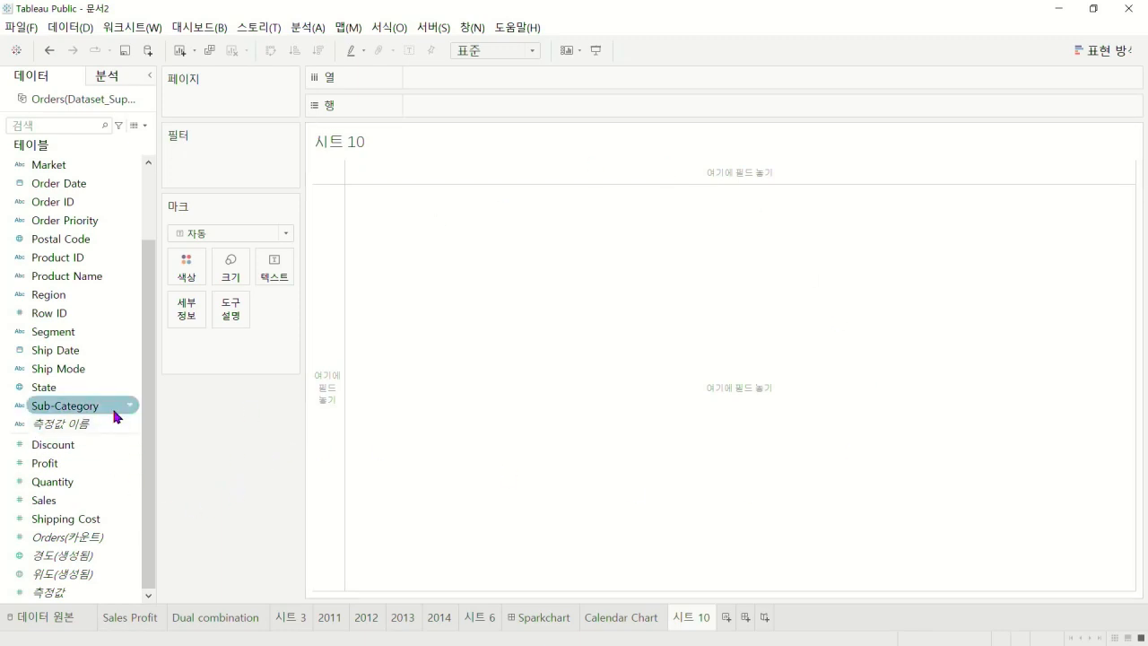
pyautogui.moveTo(110, 413); pyautogui.dragTo(514, 111)
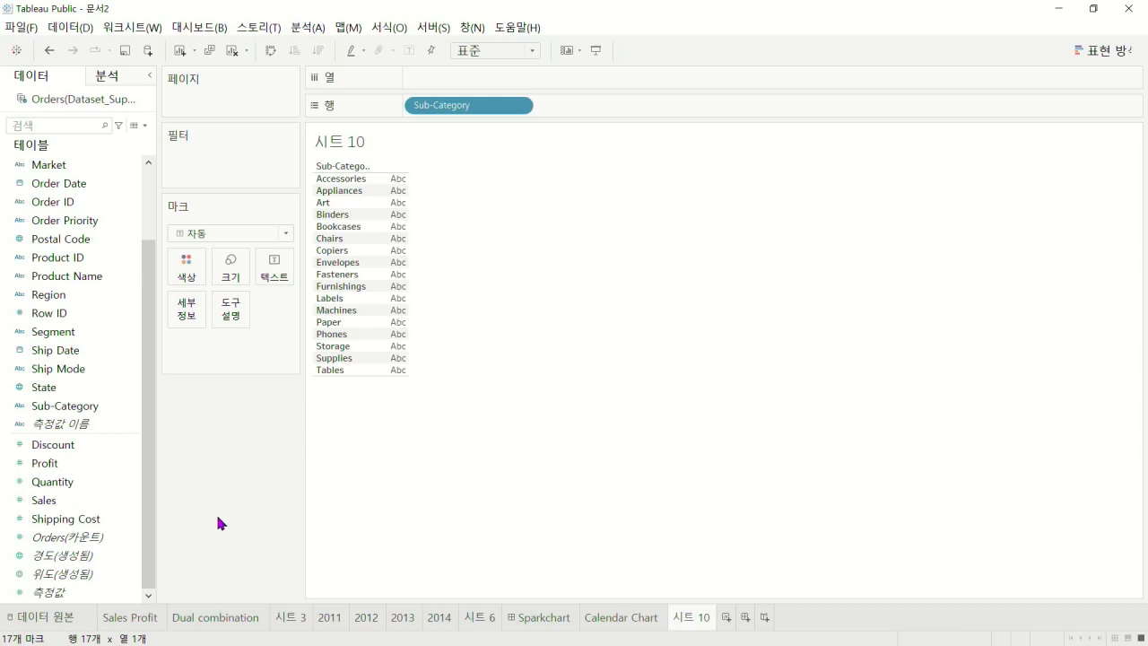
# Add Sales and Profit to the columns and fit the chart to the entire view (전체 보기)
pyautogui.scroll(2, 134, 466)
pyautogui.scroll(-2, 99, 493)
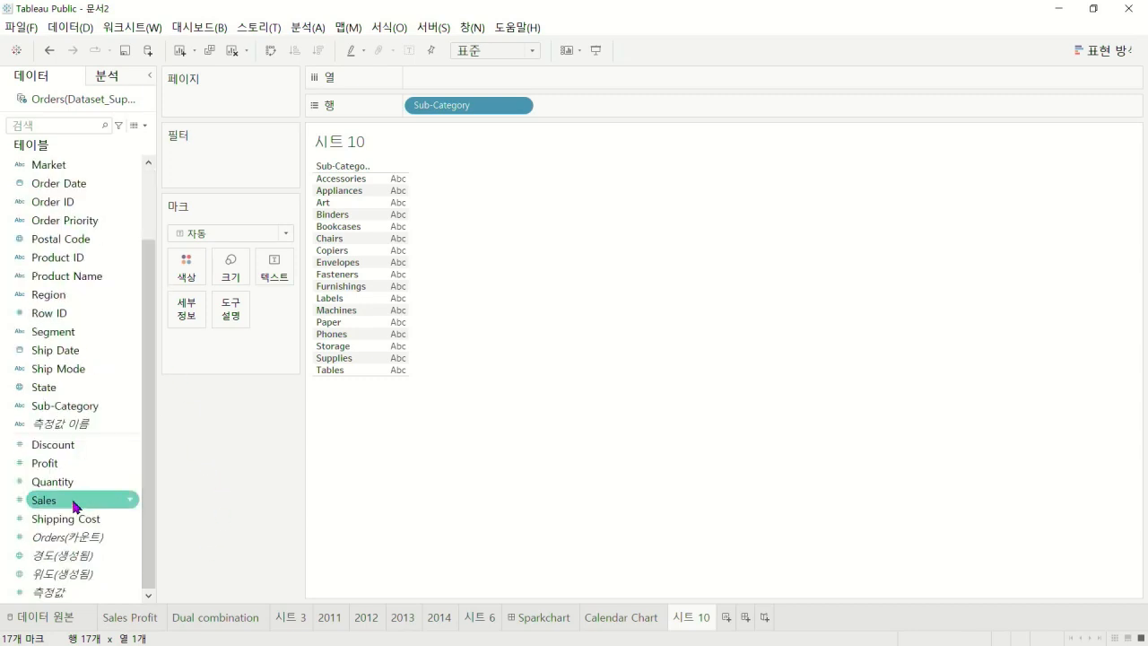
pyautogui.moveTo(77, 499); pyautogui.dragTo(465, 80)
pyautogui.moveTo(45, 462); pyautogui.dragTo(581, 79)
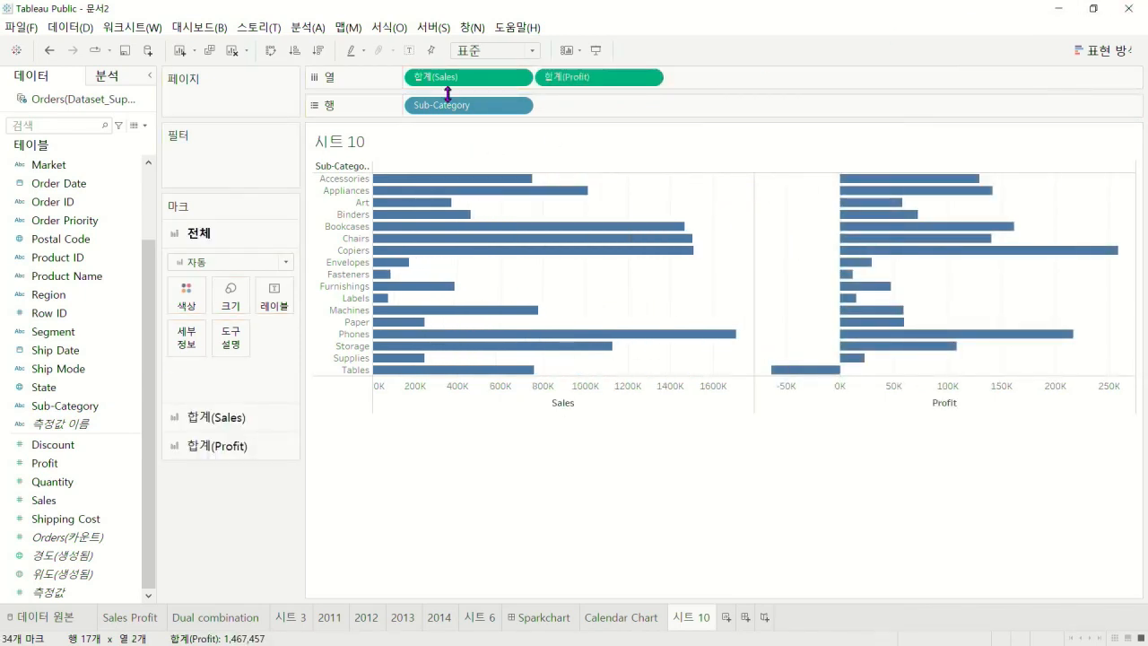
pyautogui.click(536, 48)
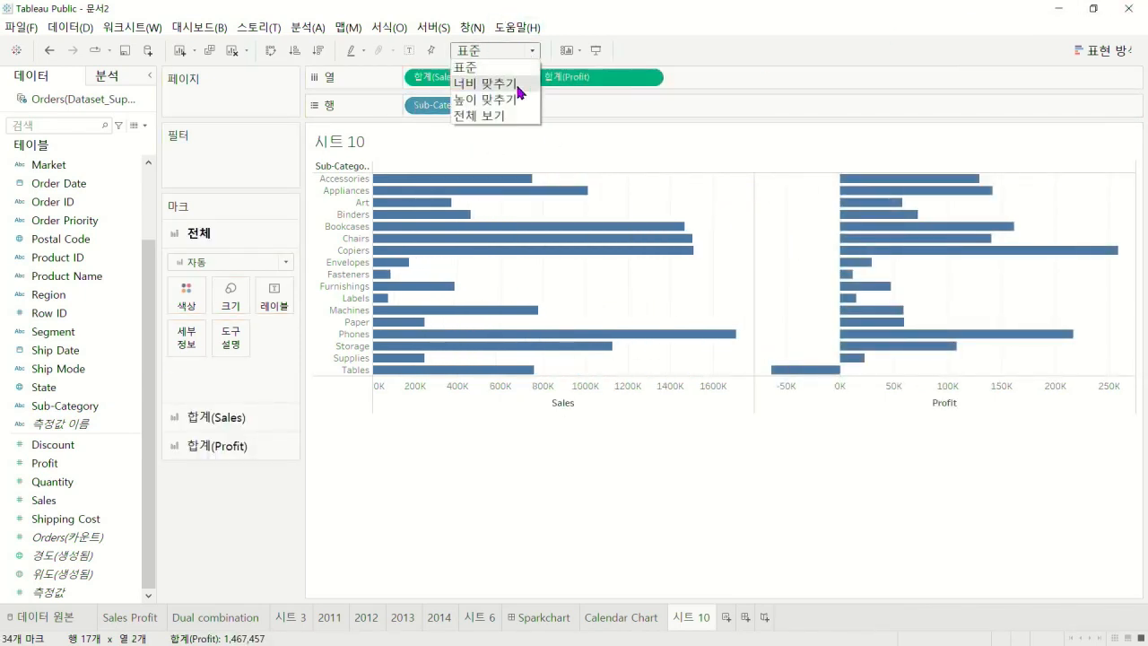
pyautogui.click(484, 117)
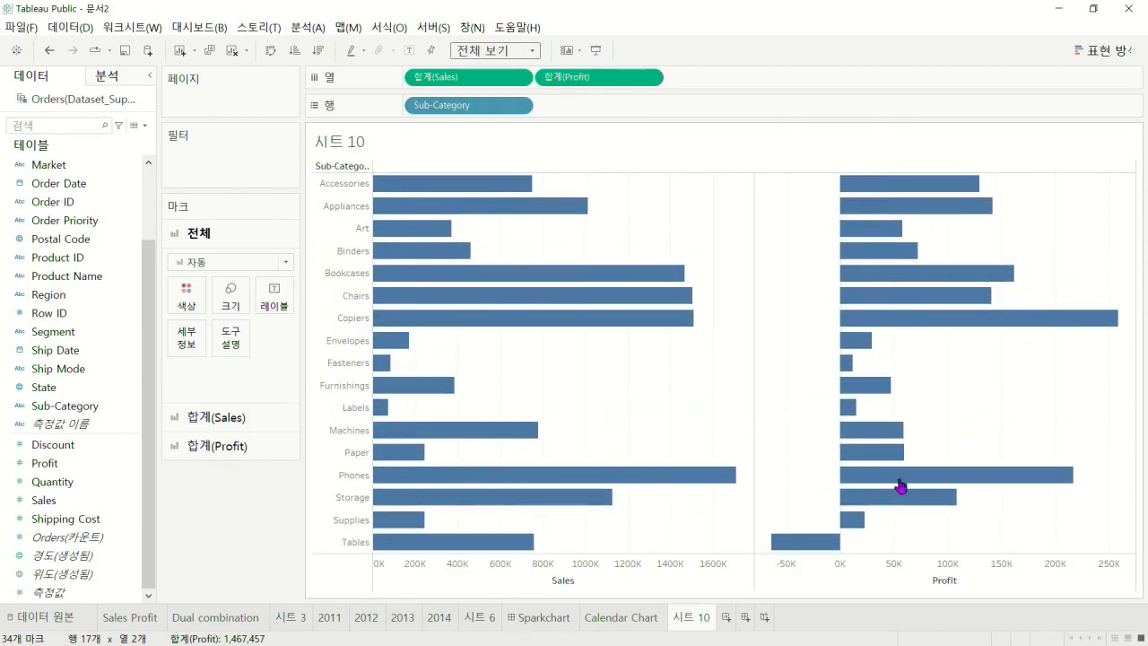
# Color the Sales bars by Sales and sort the sub-categories by Sales in descending order
pyautogui.click(224, 418)
pyautogui.click(69, 540)
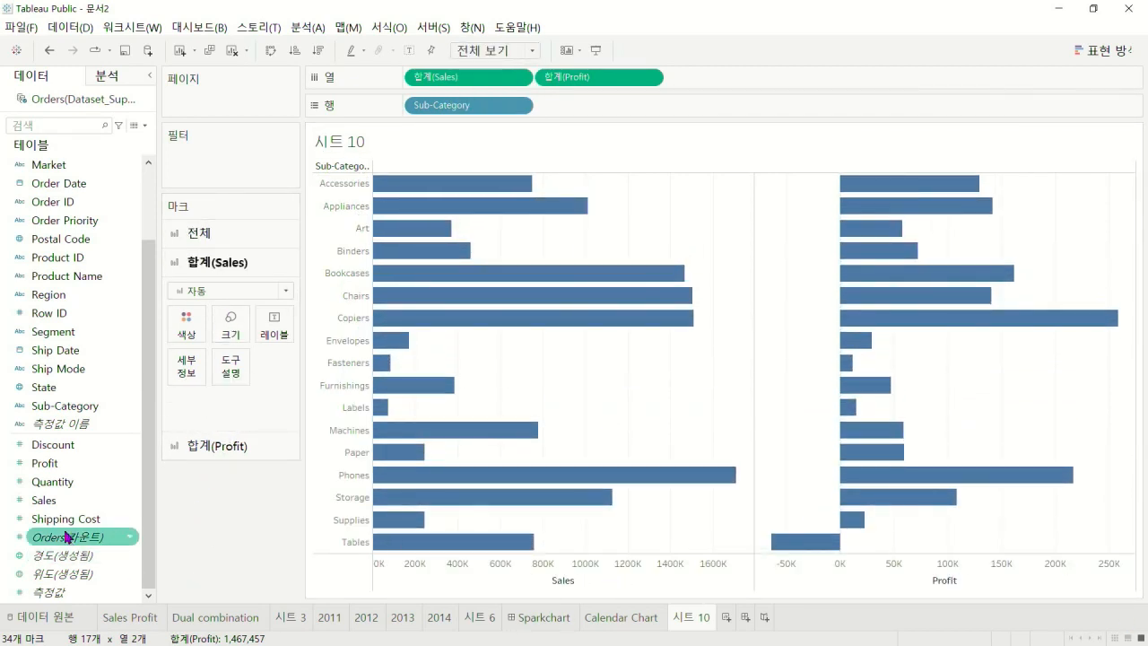
pyautogui.moveTo(63, 502)
pyautogui.mouseDown()
pyautogui.moveTo(221, 367)
pyautogui.moveTo(185, 333)
pyautogui.mouseUp()
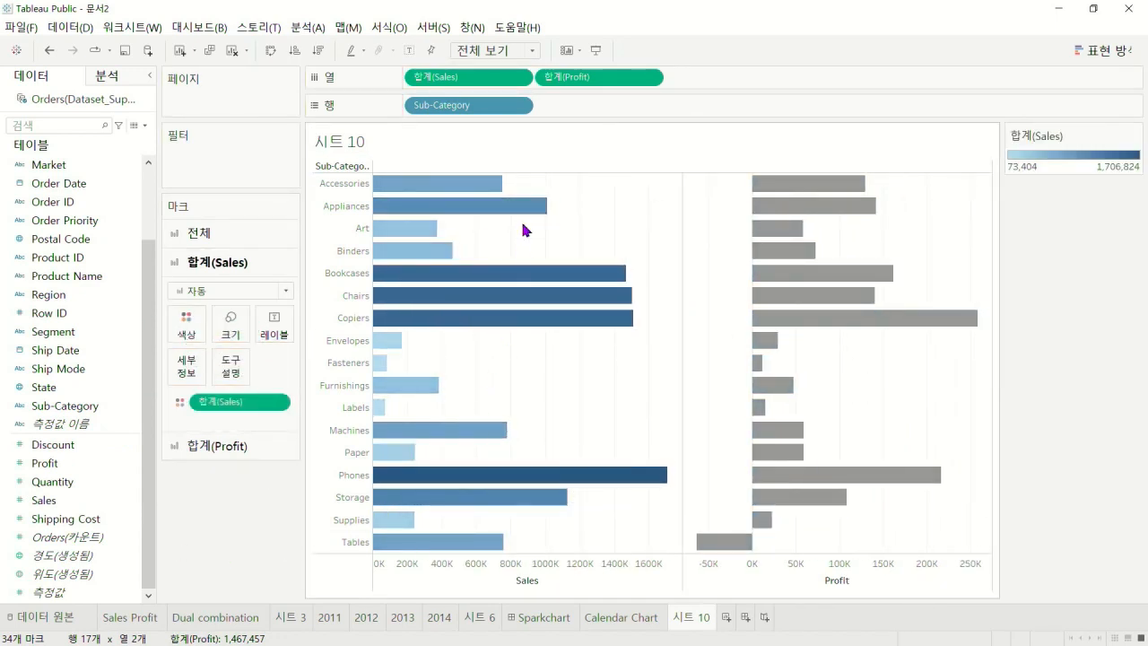
pyautogui.click(527, 168)
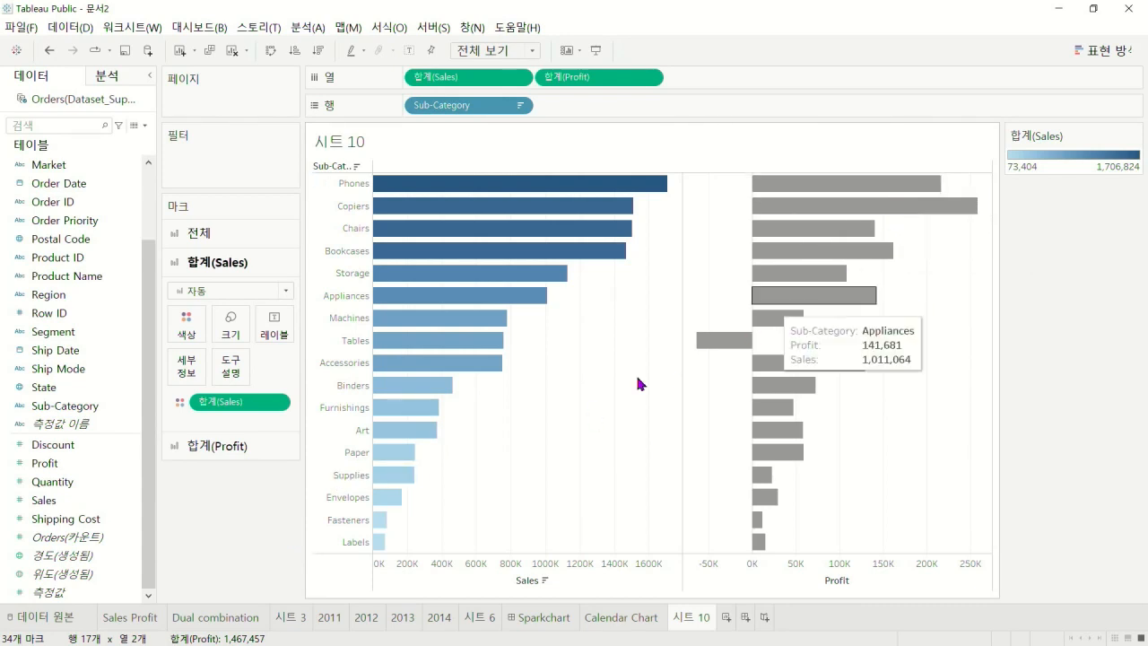
# Color the Profit bars by Profit, using the 빨간색-녹색 다중 palette with its center (가운데) fixed at 0
pyautogui.click(235, 448)
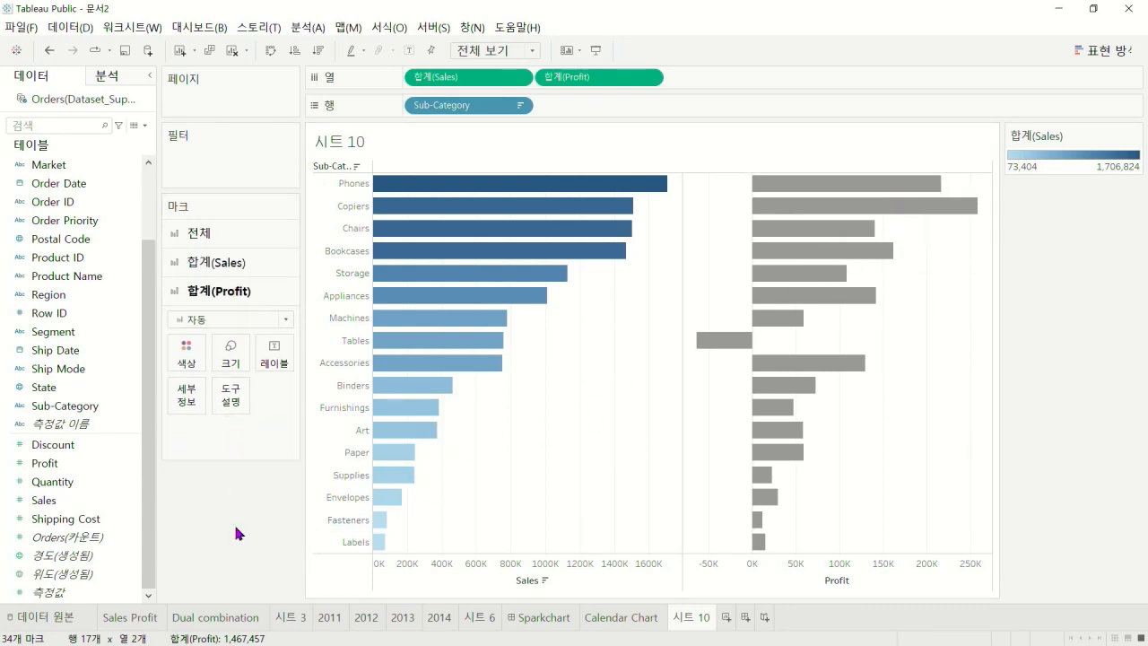
pyautogui.moveTo(44, 462); pyautogui.dragTo(197, 356)
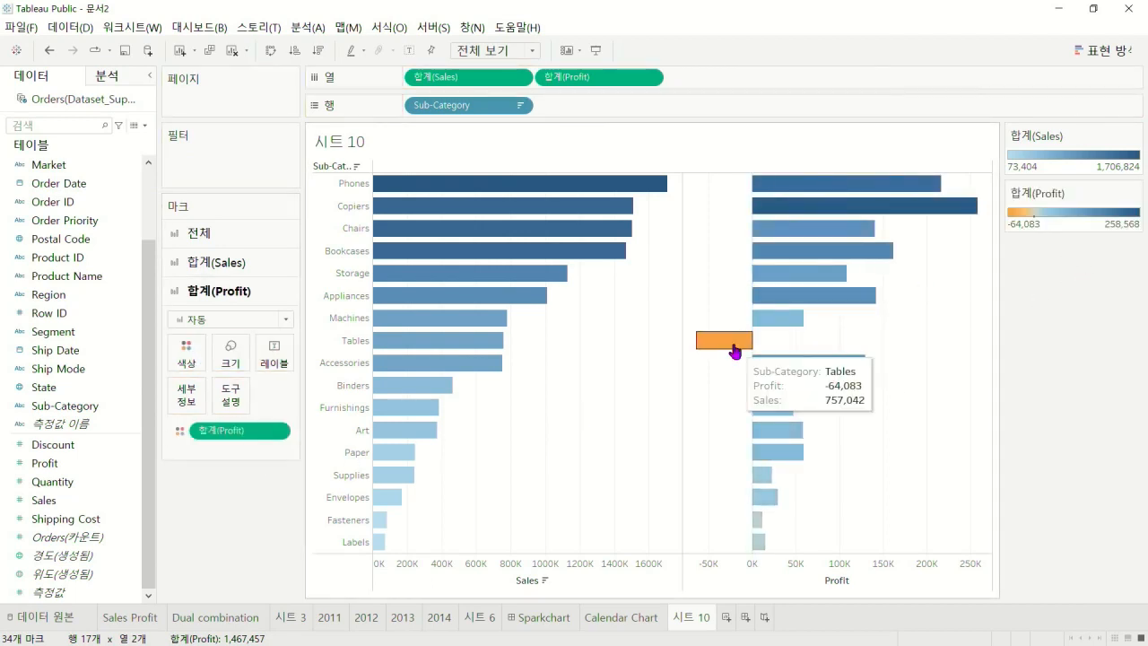
pyautogui.click(1135, 194)
pyautogui.click(1081, 214)
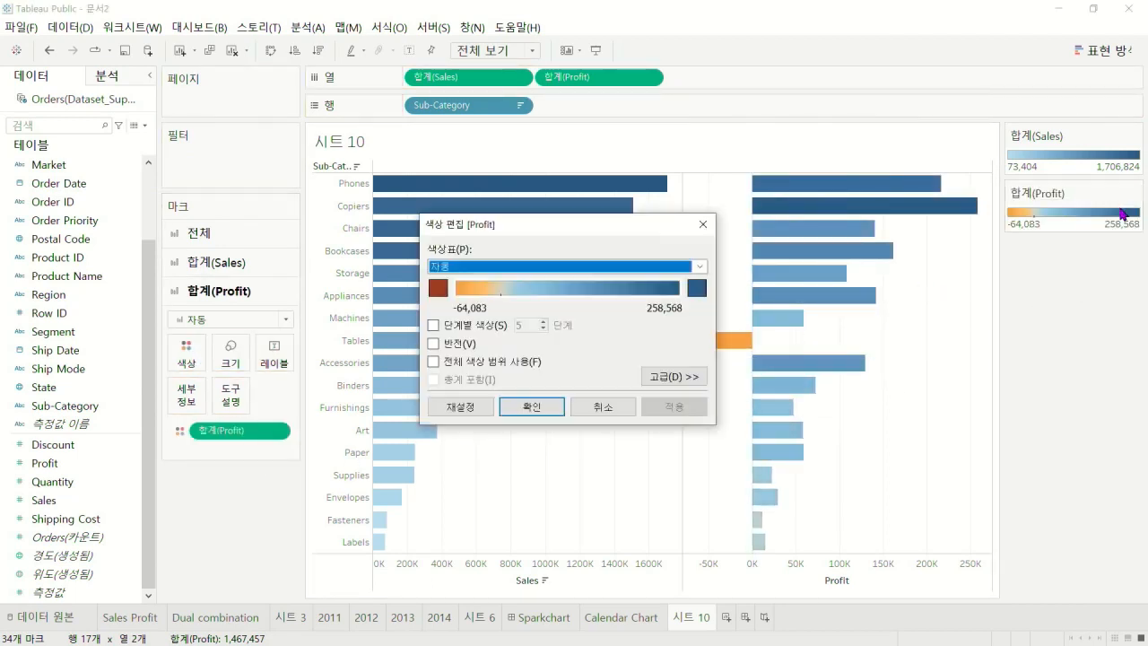
pyautogui.click(692, 268)
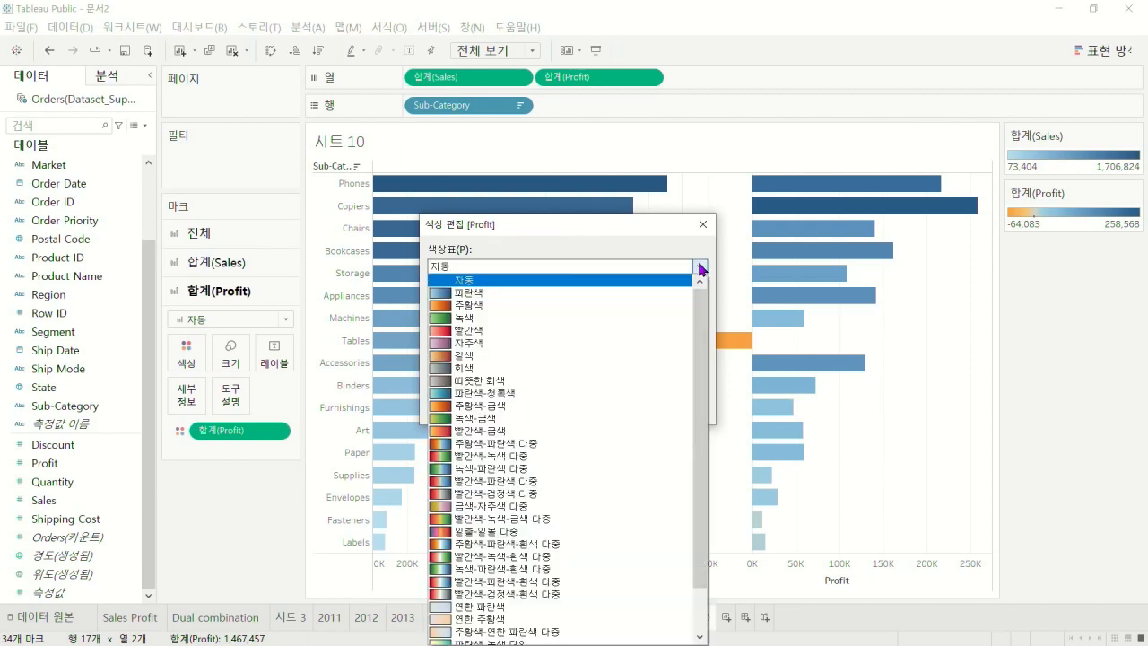
pyautogui.click(491, 458)
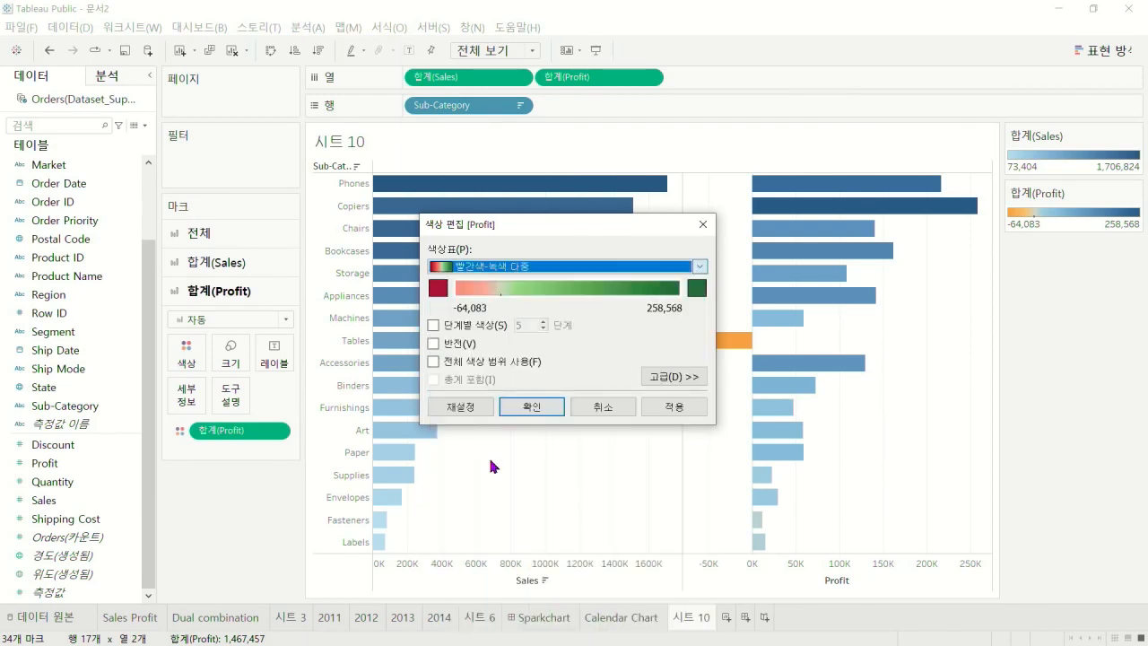
pyautogui.click(670, 377)
pyautogui.click(434, 440)
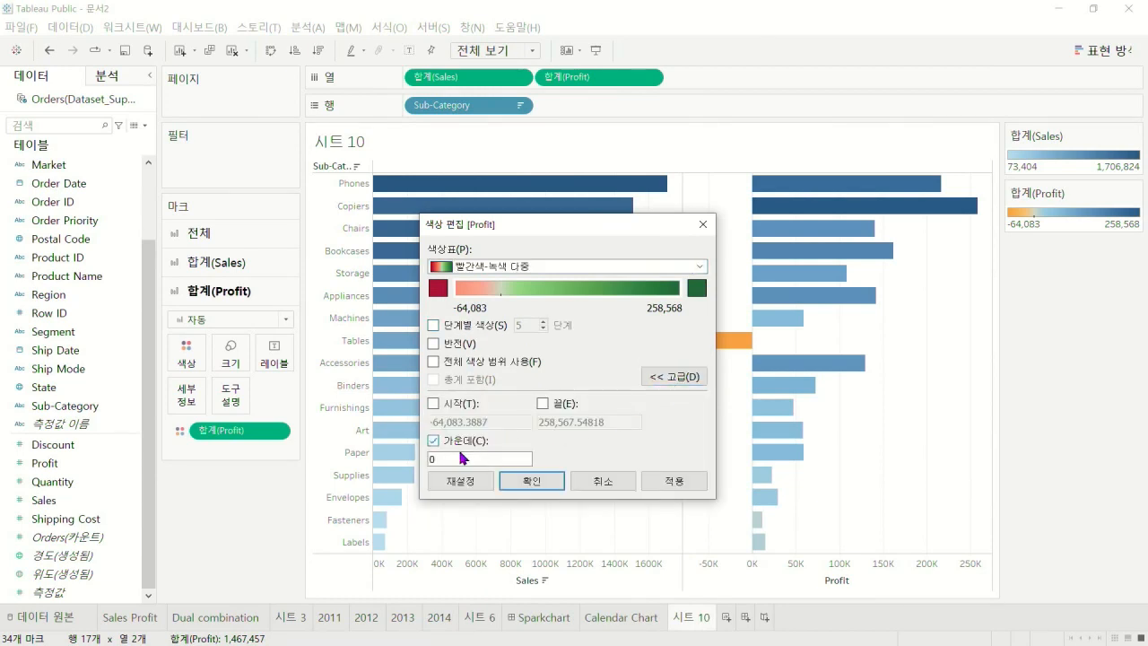
pyautogui.click(529, 482)
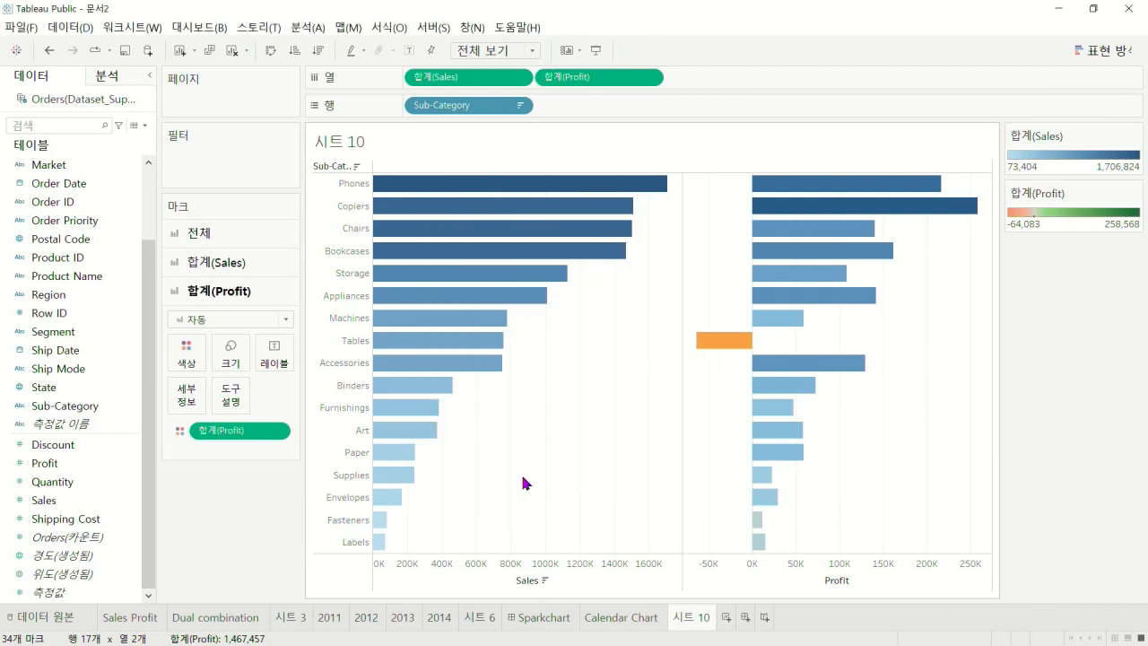
pyautogui.moveTo(748, 351)
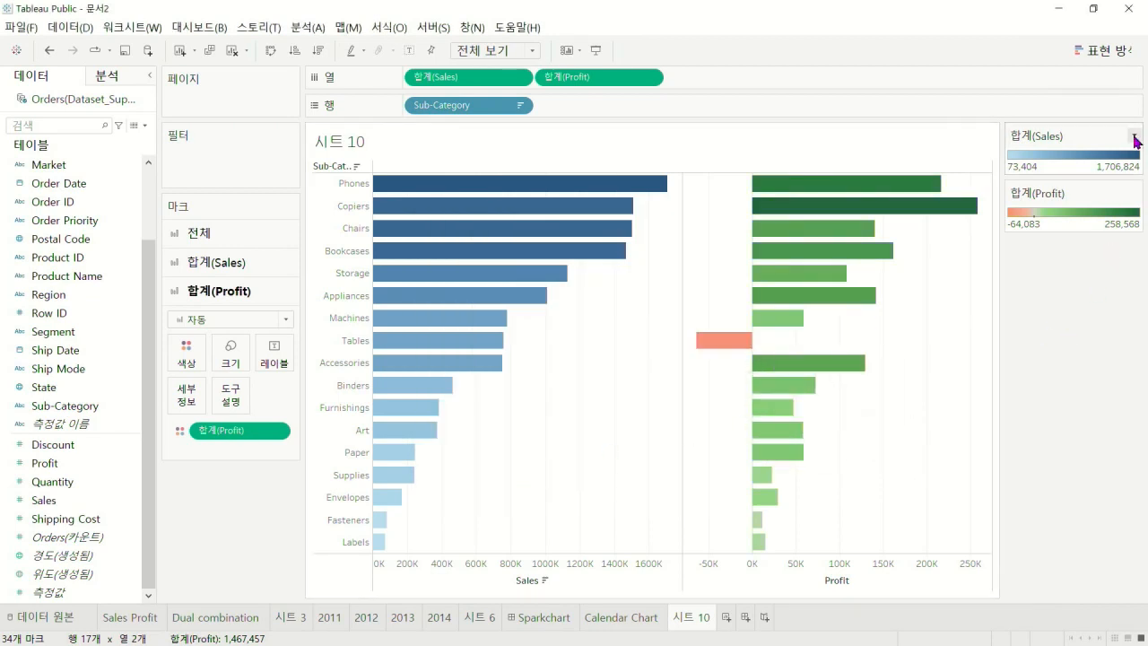
# Hide the Profit and Sales color legends
pyautogui.moveTo(1090, 136); pyautogui.dragTo(242, 489)
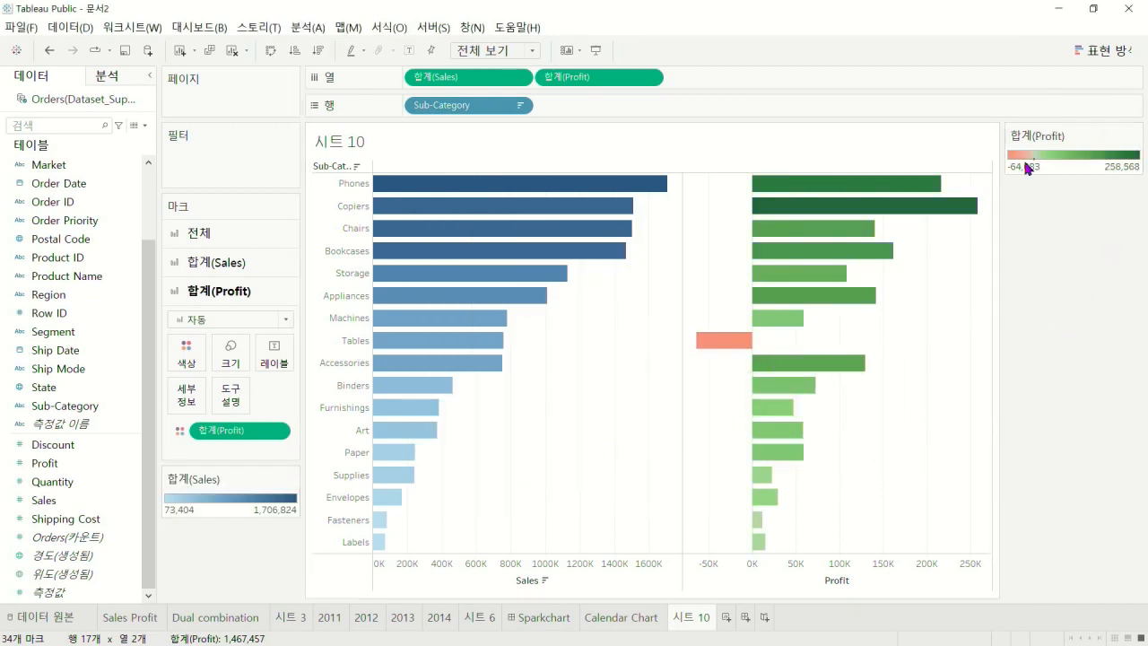
pyautogui.click(1136, 141)
pyautogui.click(1079, 224)
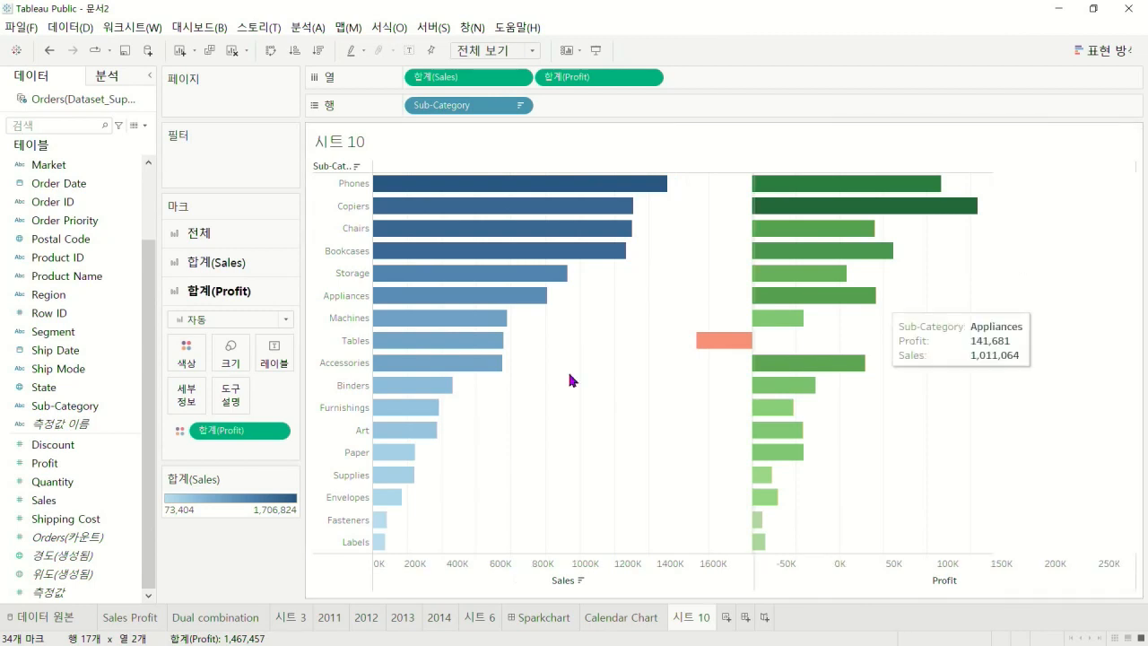
pyautogui.click(292, 480)
pyautogui.click(267, 547)
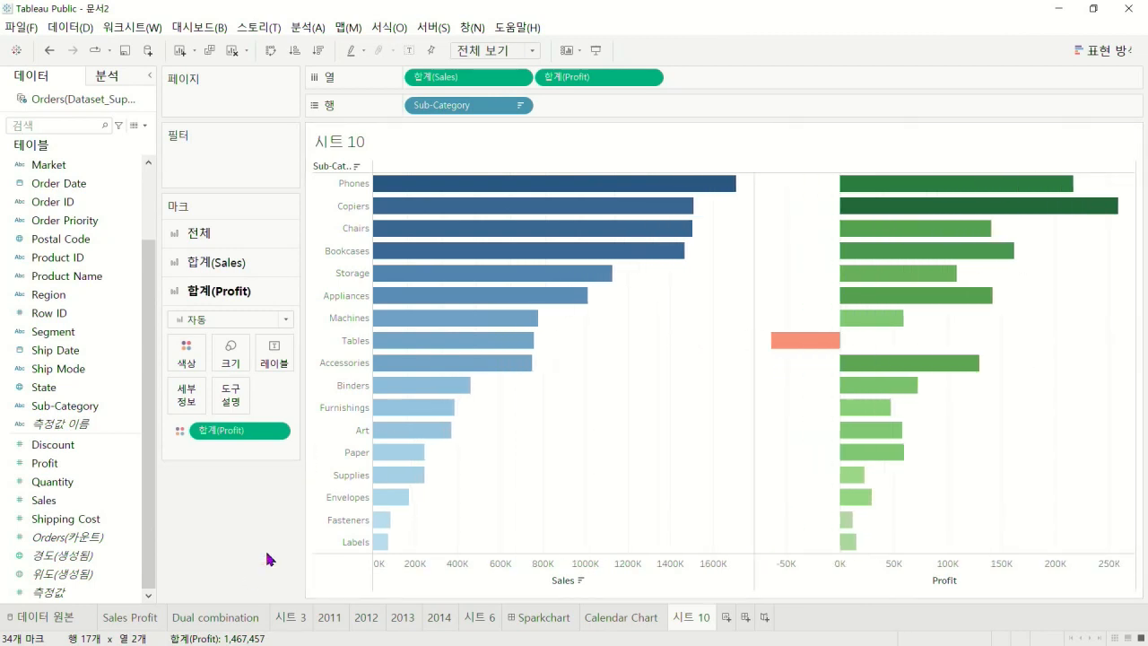
# Label the Profit bars with Profit and the Sales bars with Sales
pyautogui.moveTo(812, 348)
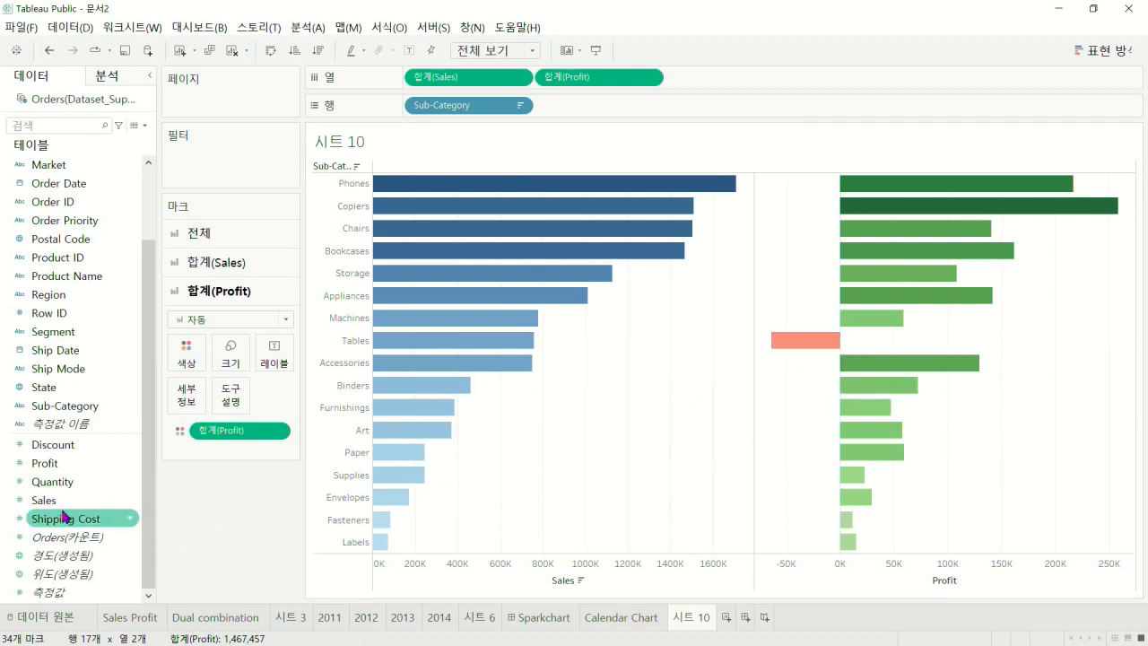
pyautogui.moveTo(72, 464); pyautogui.dragTo(274, 350)
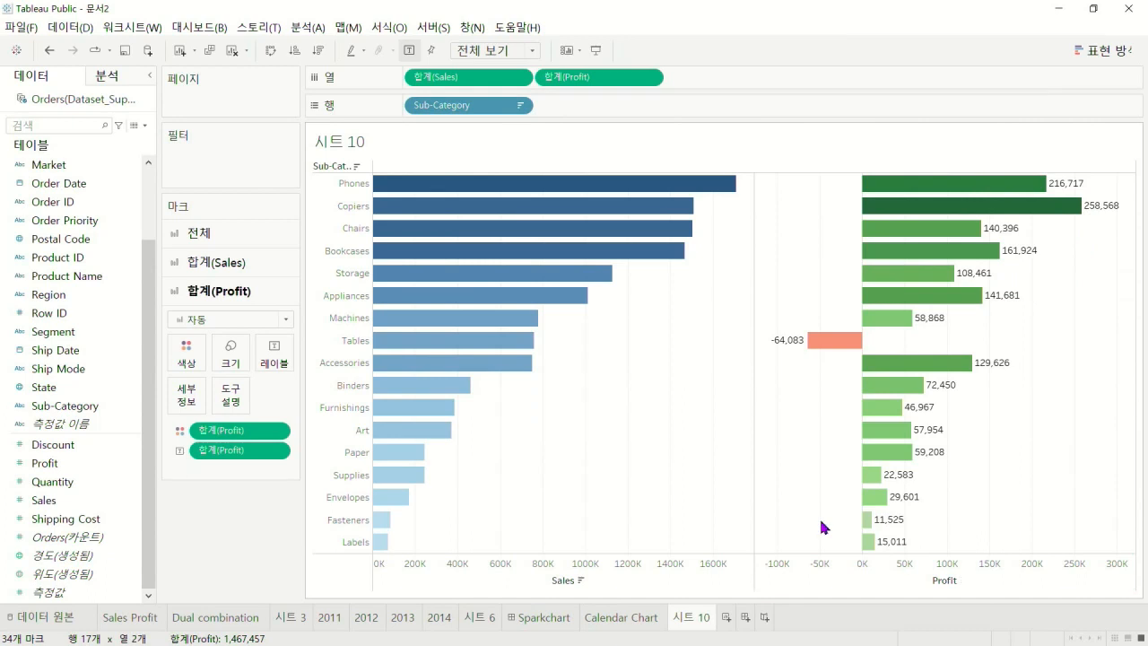
pyautogui.click(221, 261)
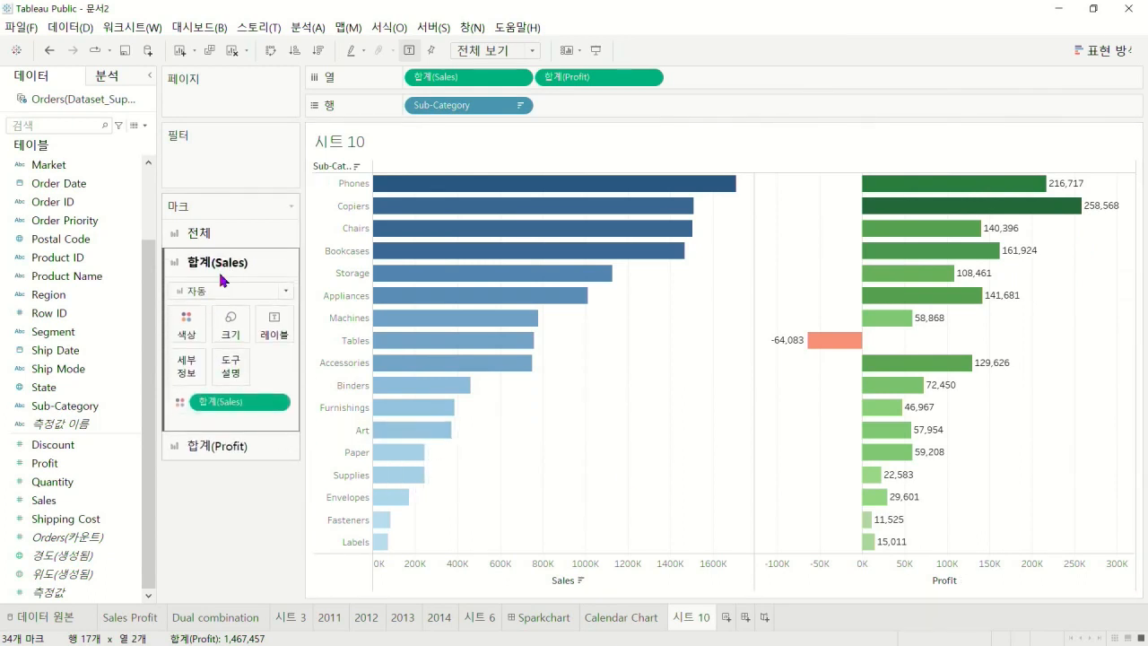
pyautogui.scroll(2, 48, 471)
pyautogui.scroll(-2, 49, 516)
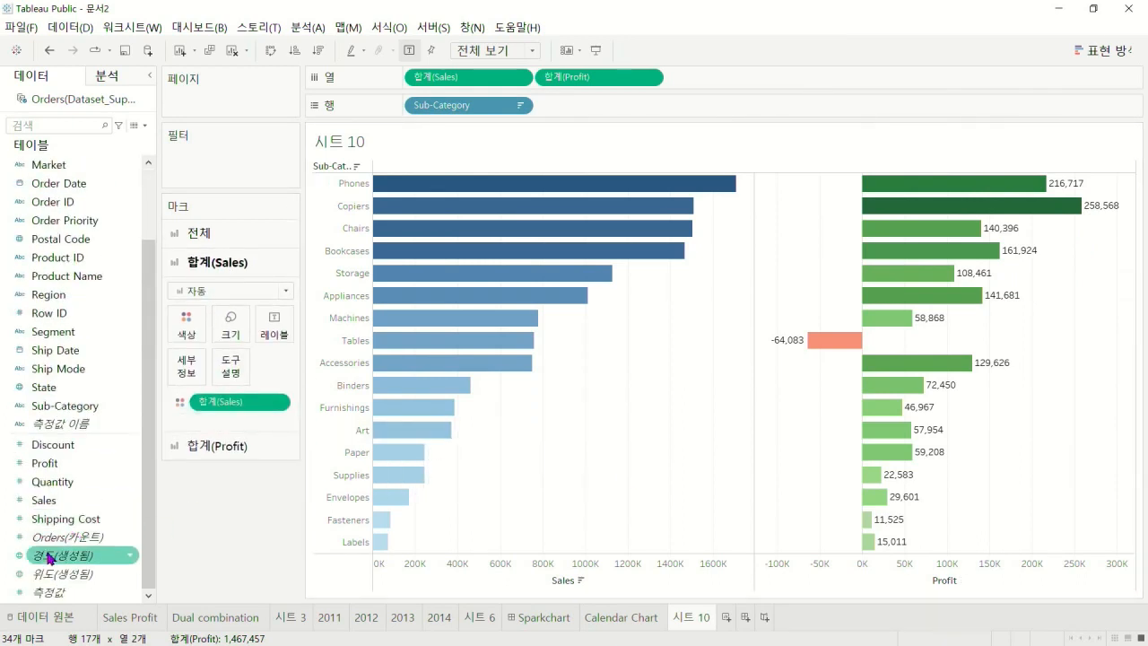
pyautogui.moveTo(45, 500); pyautogui.dragTo(276, 324)
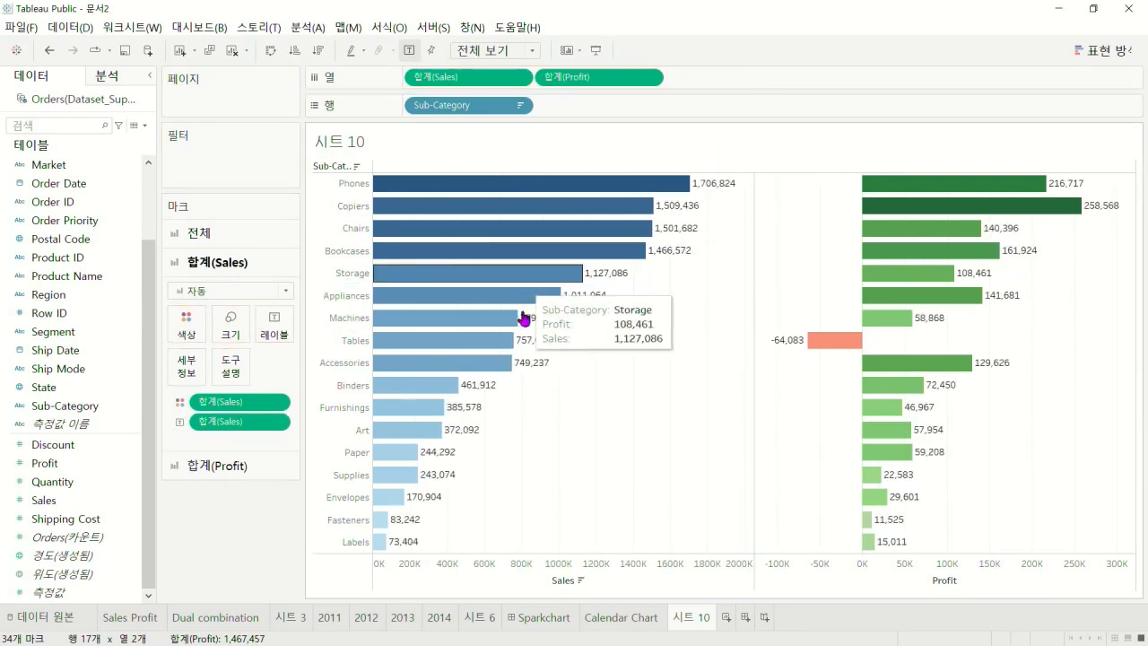
# Show a year filter for Order Date and display it as a single-value slider (단일 값(슬라이더))
pyautogui.rightClick(72, 187)
pyautogui.click(107, 207)
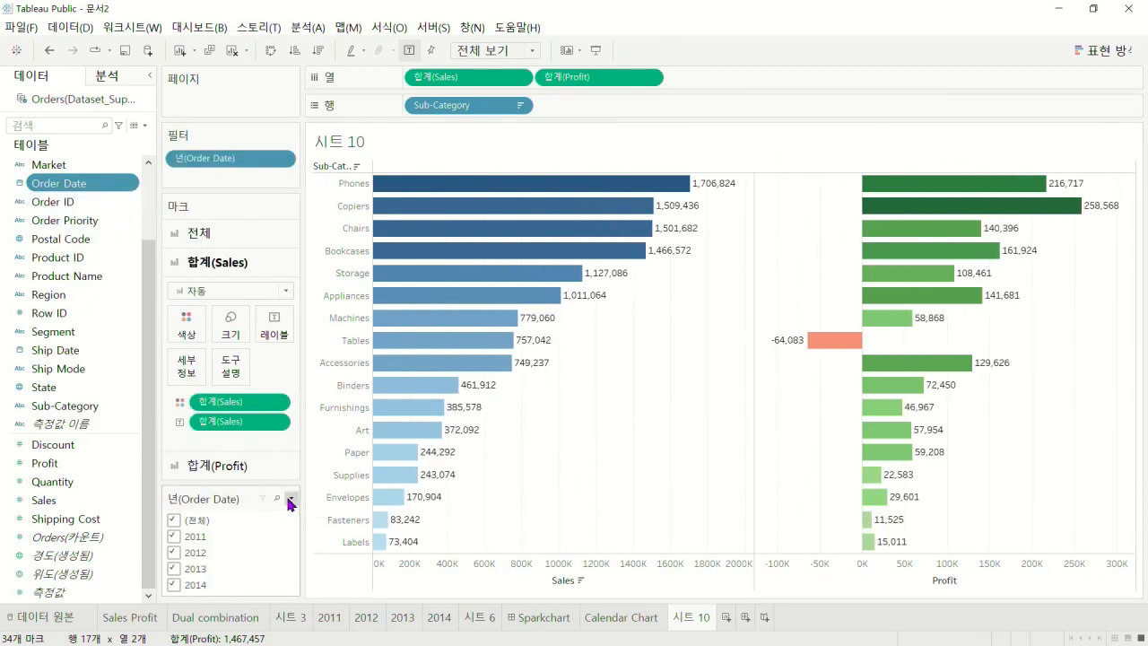
pyautogui.click(289, 500)
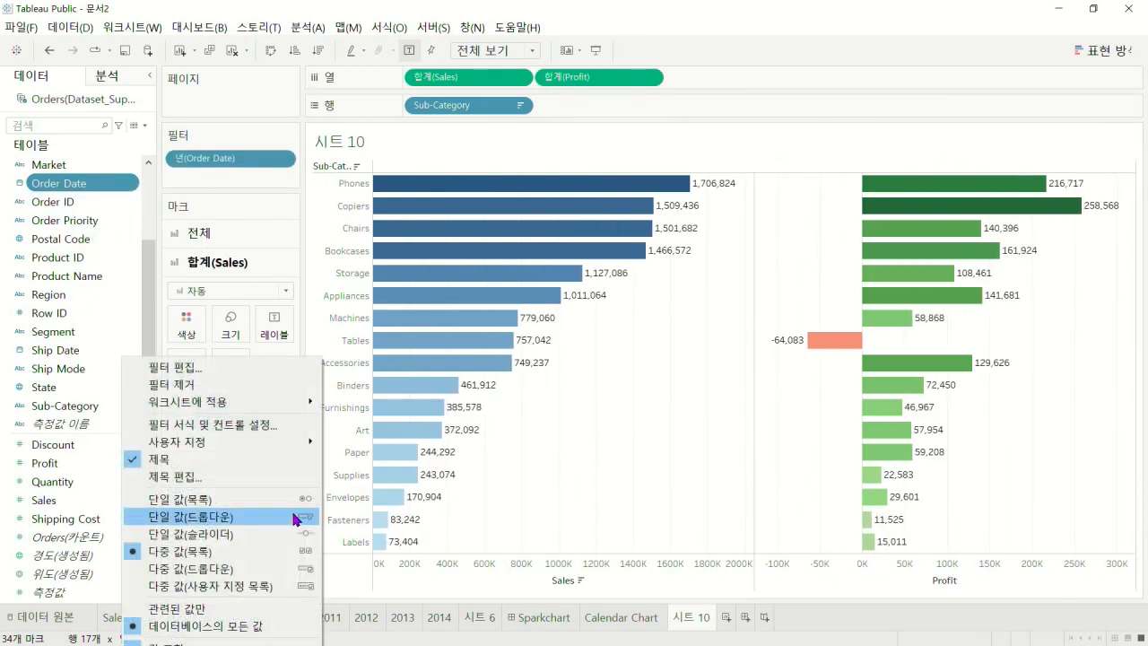
pyautogui.click(234, 531)
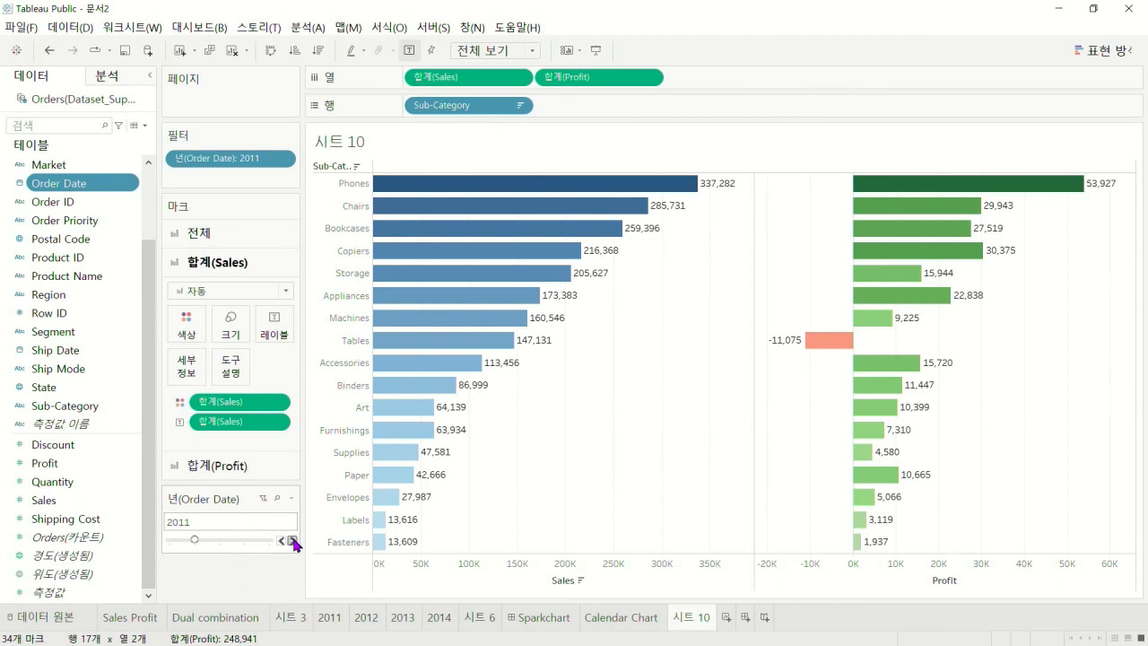
# Advance the 년(Order Date) slider year by year to 2014, and step it back to (전체) to compare the bars
pyautogui.click(293, 540)
pyautogui.click(292, 541)
pyautogui.click(292, 540)
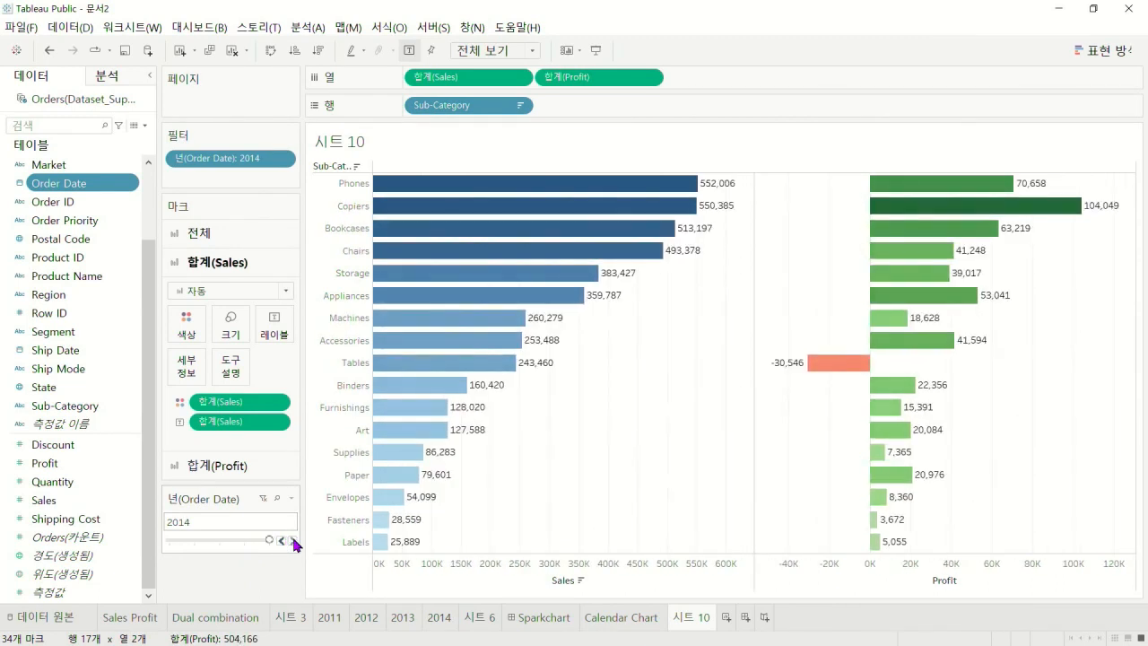
pyautogui.click(281, 541)
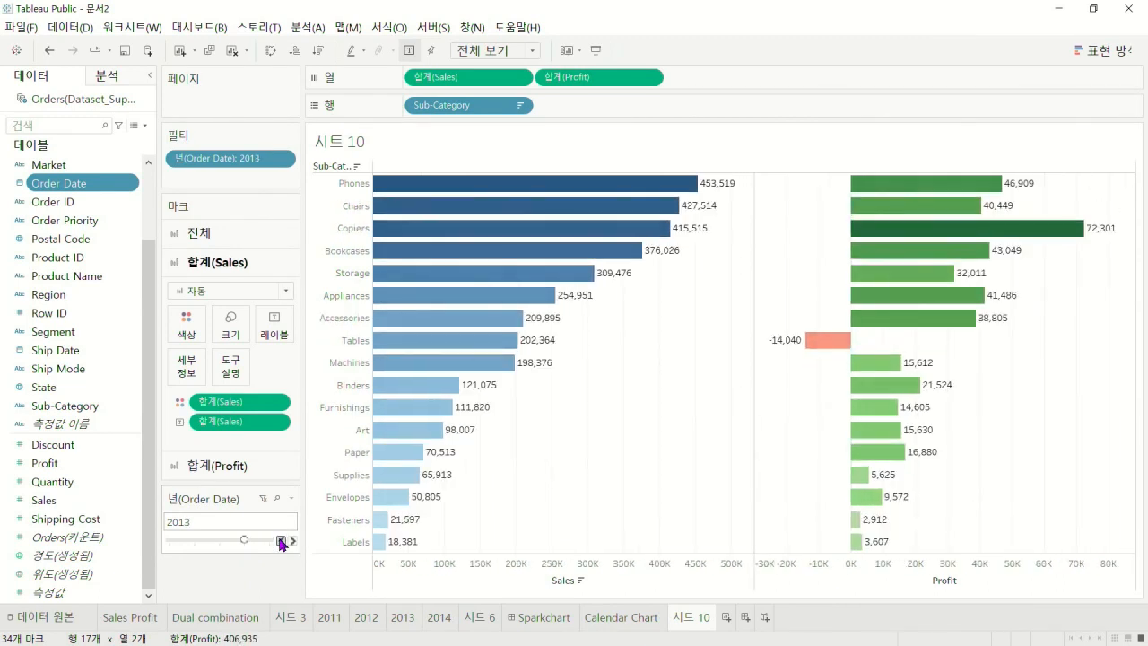
pyautogui.click(280, 541)
pyautogui.click(281, 540)
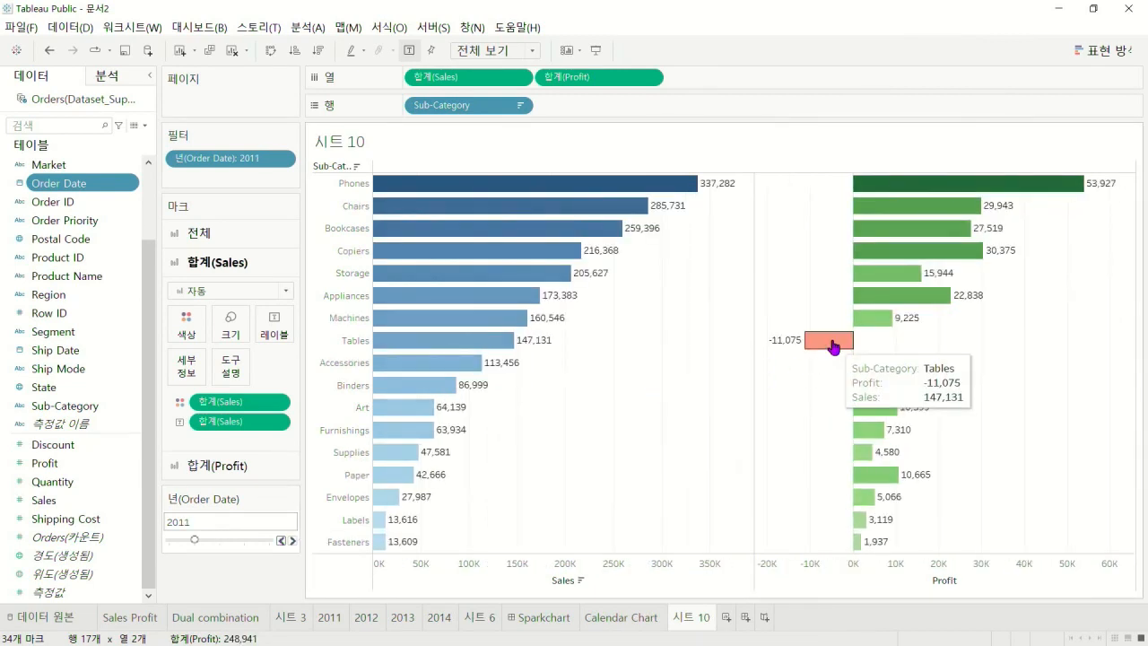
pyautogui.moveTo(837, 350)
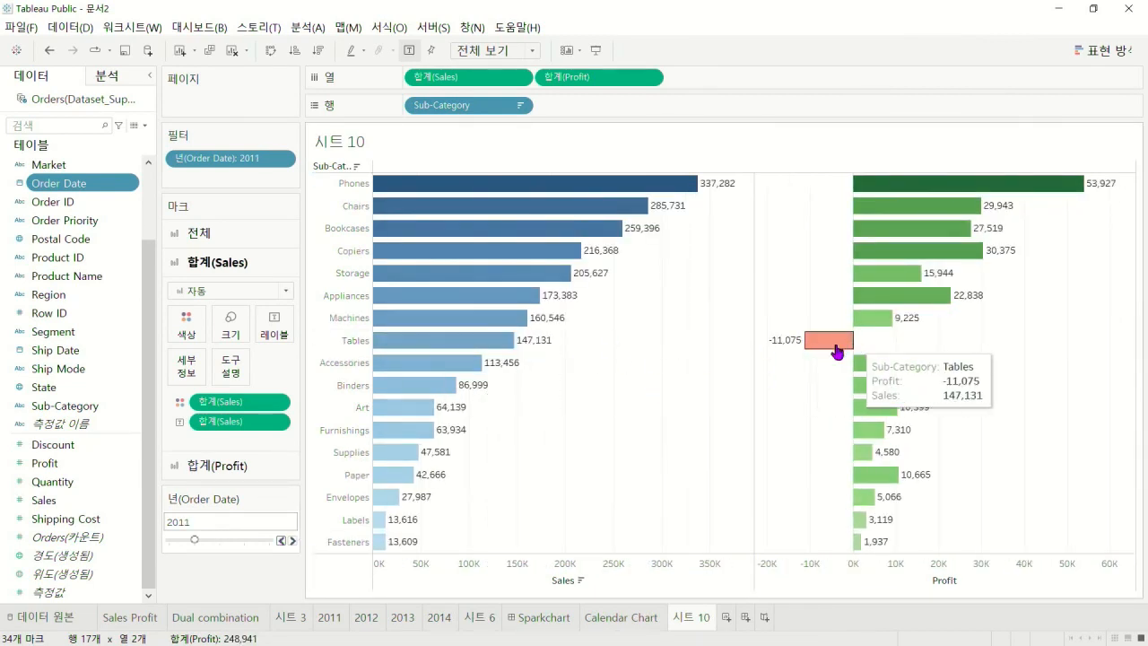
pyautogui.click(281, 541)
pyautogui.moveTo(1076, 205)
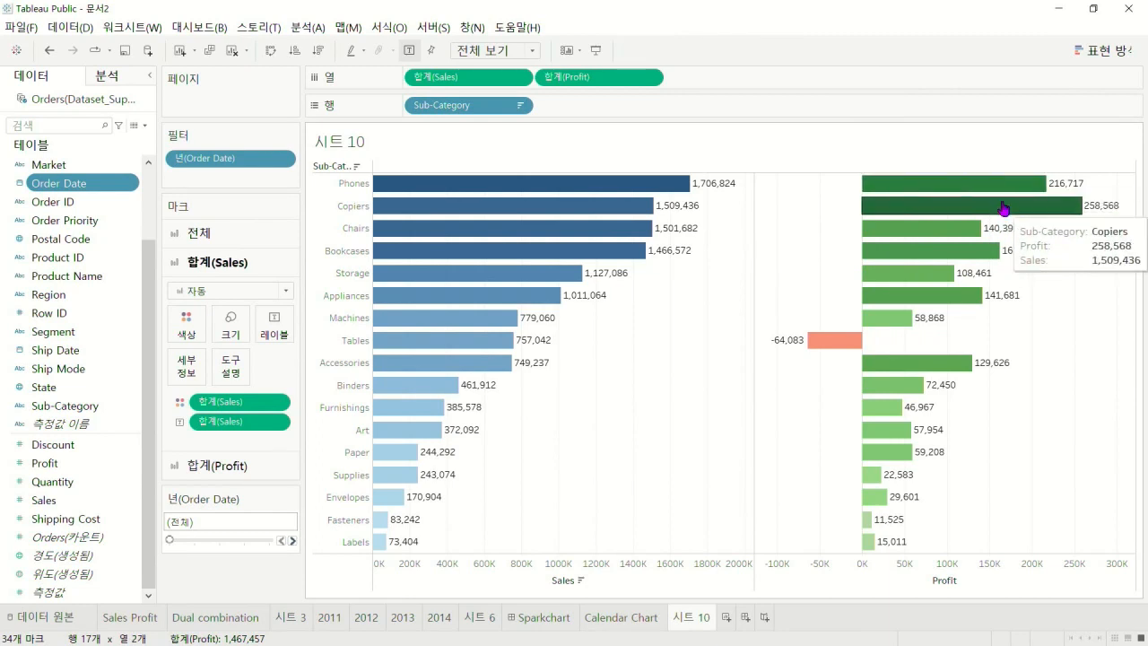
# Sort the sub-categories by Profit in descending order and advance the 년(Order Date) slider year by year to 2014
pyautogui.click(943, 166)
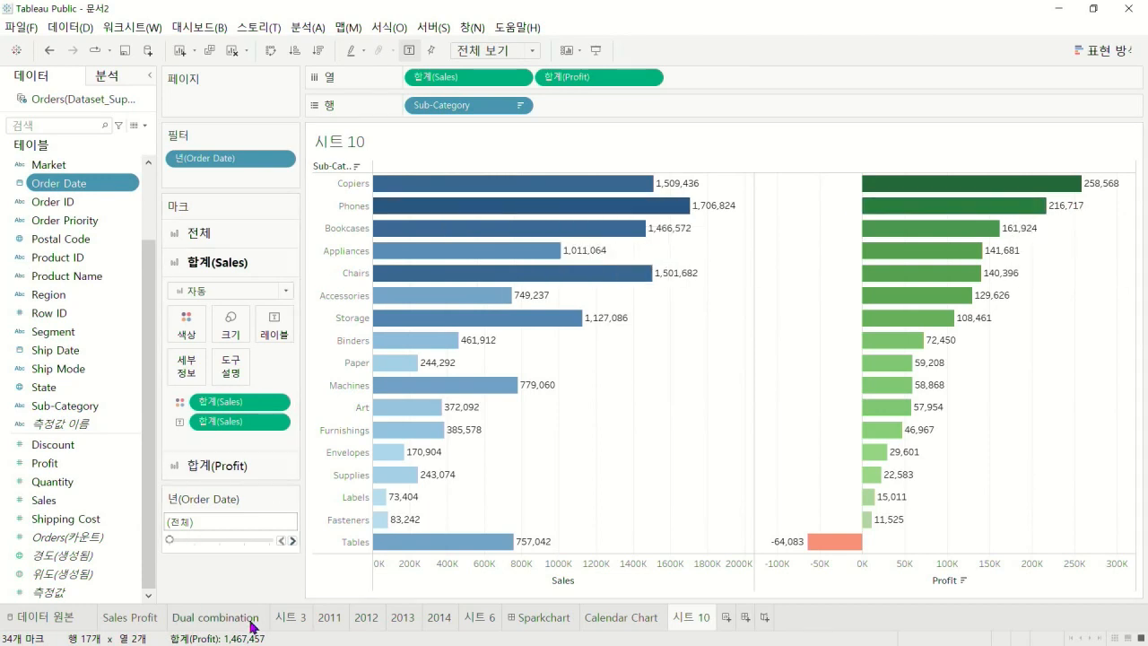
pyautogui.click(292, 541)
pyautogui.click(292, 542)
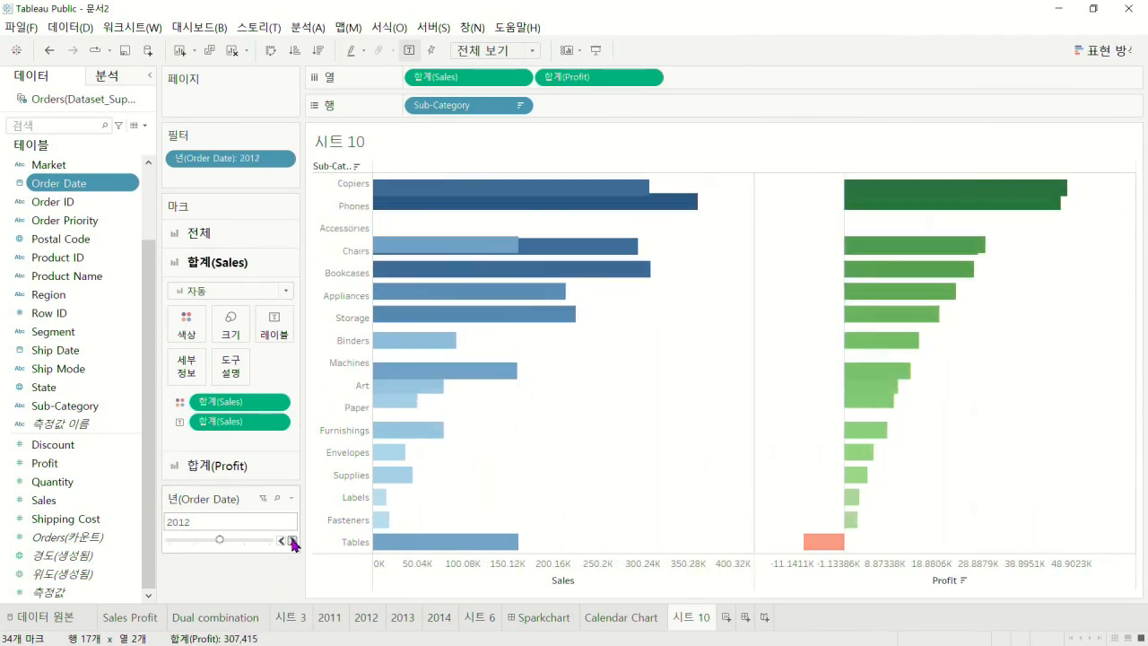
pyautogui.click(293, 542)
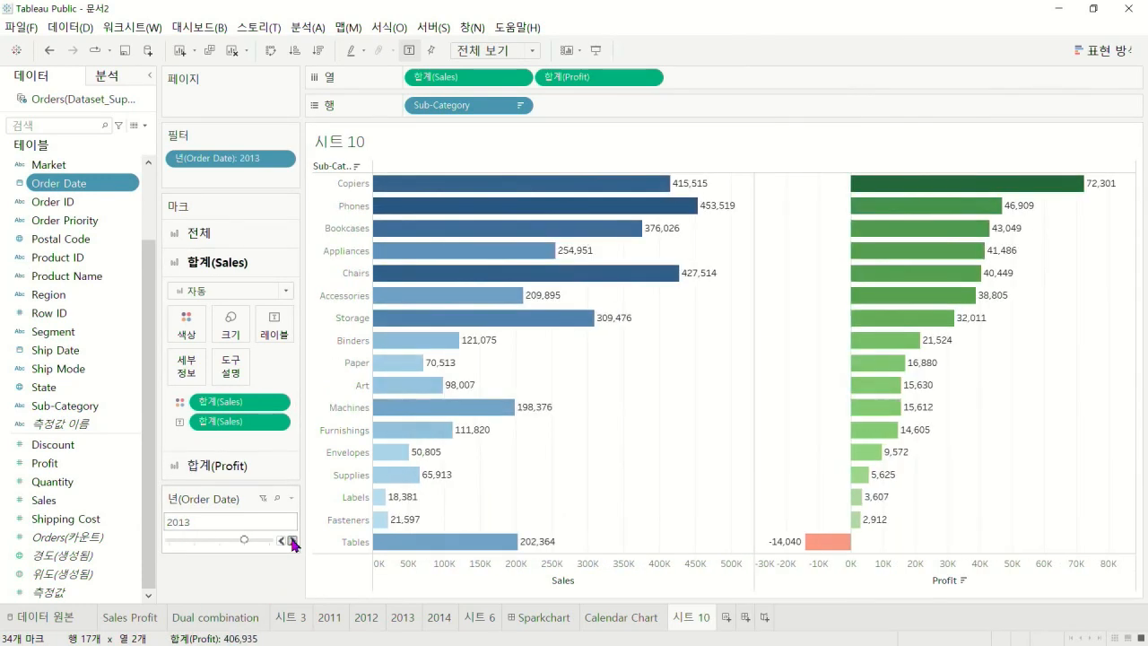
pyautogui.click(292, 542)
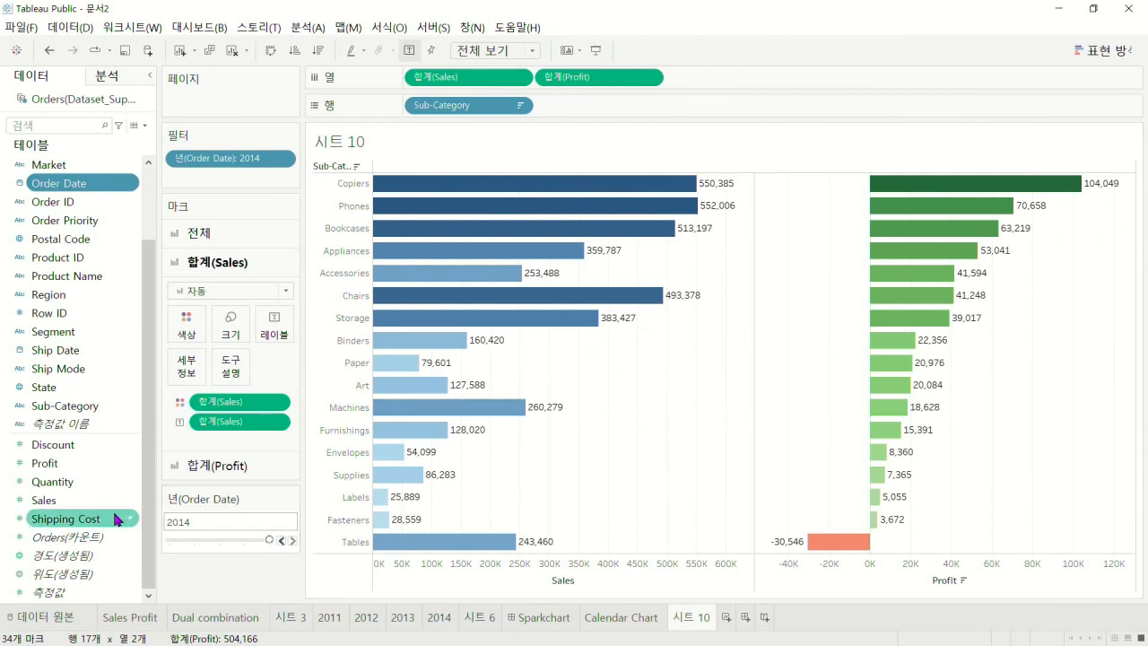
# Place Category ahead of Sub-Category on the rows
pyautogui.scroll(2, 148, 526)
pyautogui.moveTo(91, 171); pyautogui.dragTo(423, 110)
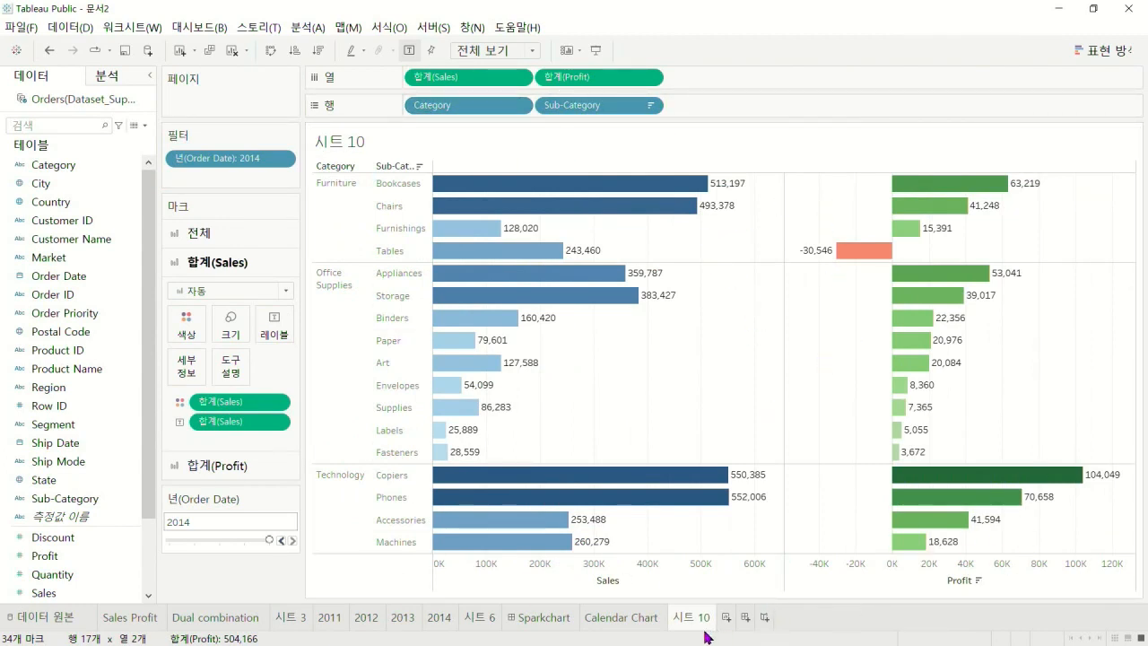
pyautogui.moveTo(689, 626)
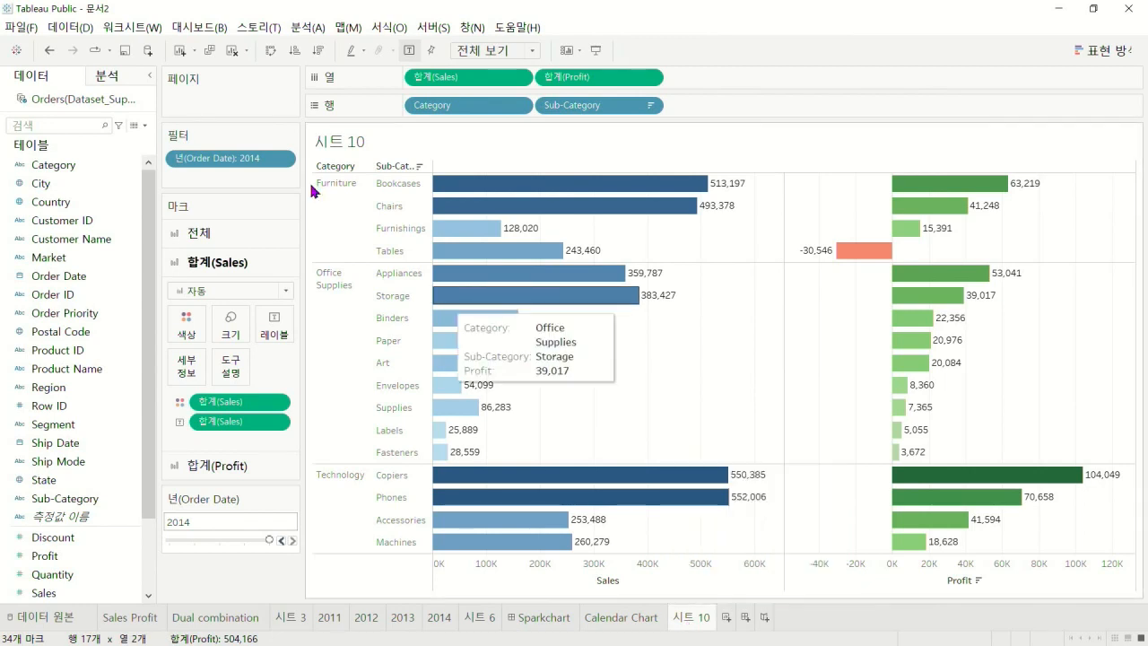
# Remove Category from ahead of Sub-Category on the rows and add it after Sub-Category instead
pyautogui.click(51, 52)
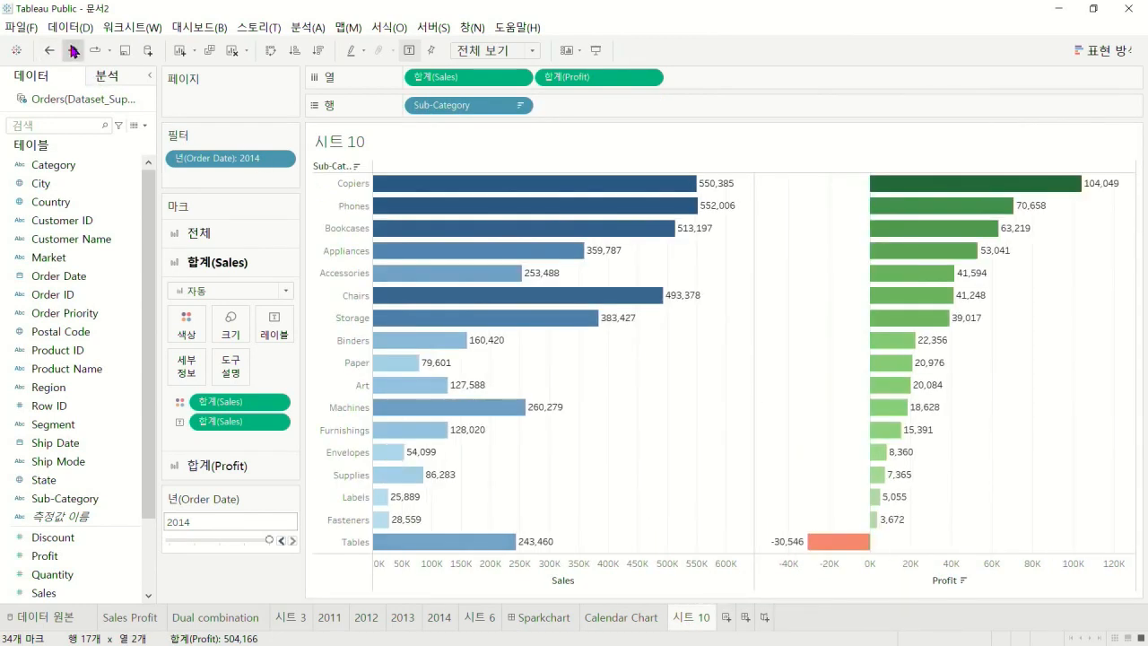
pyautogui.click(73, 51)
pyautogui.moveTo(462, 105); pyautogui.dragTo(365, 106)
pyautogui.moveTo(52, 165); pyautogui.dragTo(727, 93)
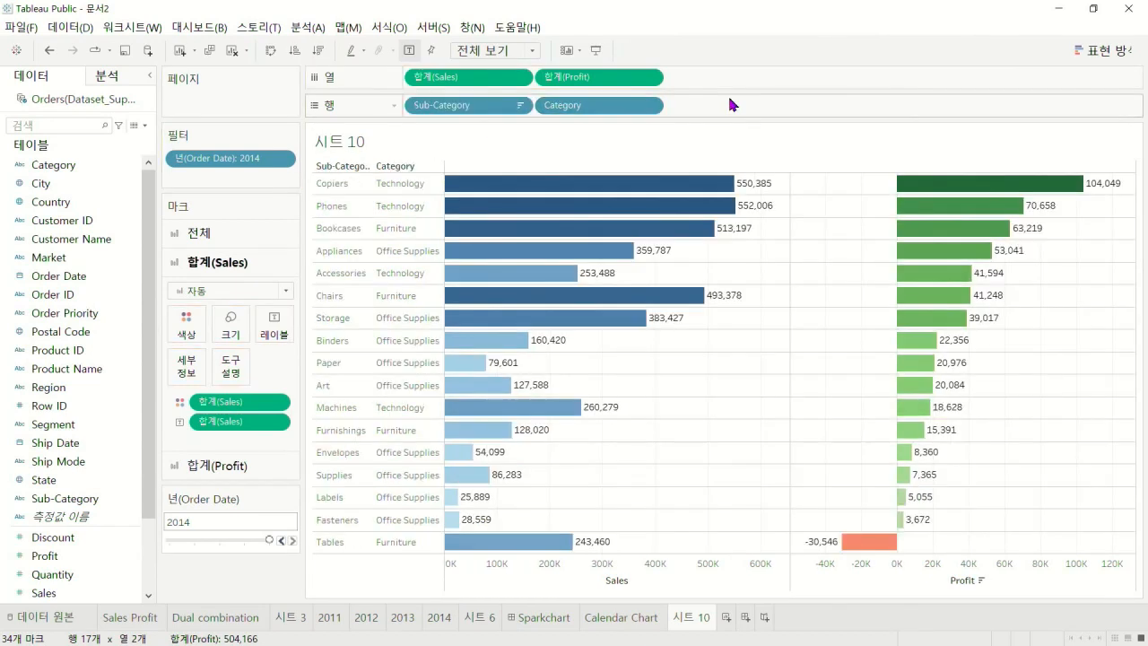
# Undo the last Category move on the rows and step the 년(Order Date) slider back to (전체) and forward to 2011
pyautogui.click(50, 52)
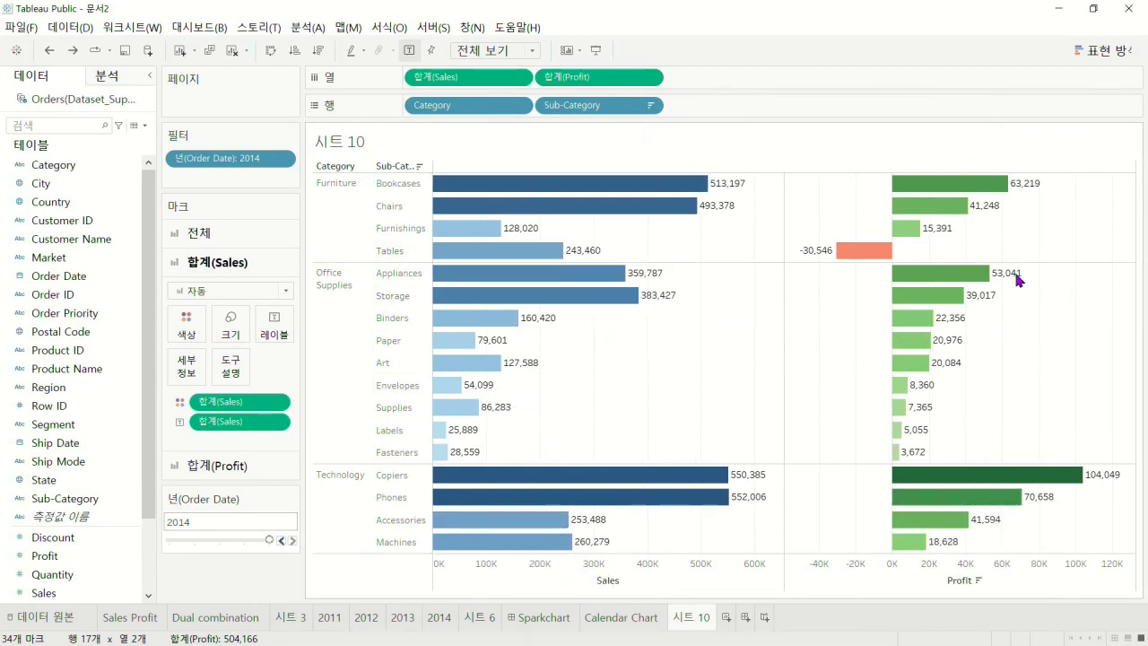
pyautogui.click(282, 541)
pyautogui.click(281, 541)
pyautogui.click(282, 541)
pyautogui.click(281, 540)
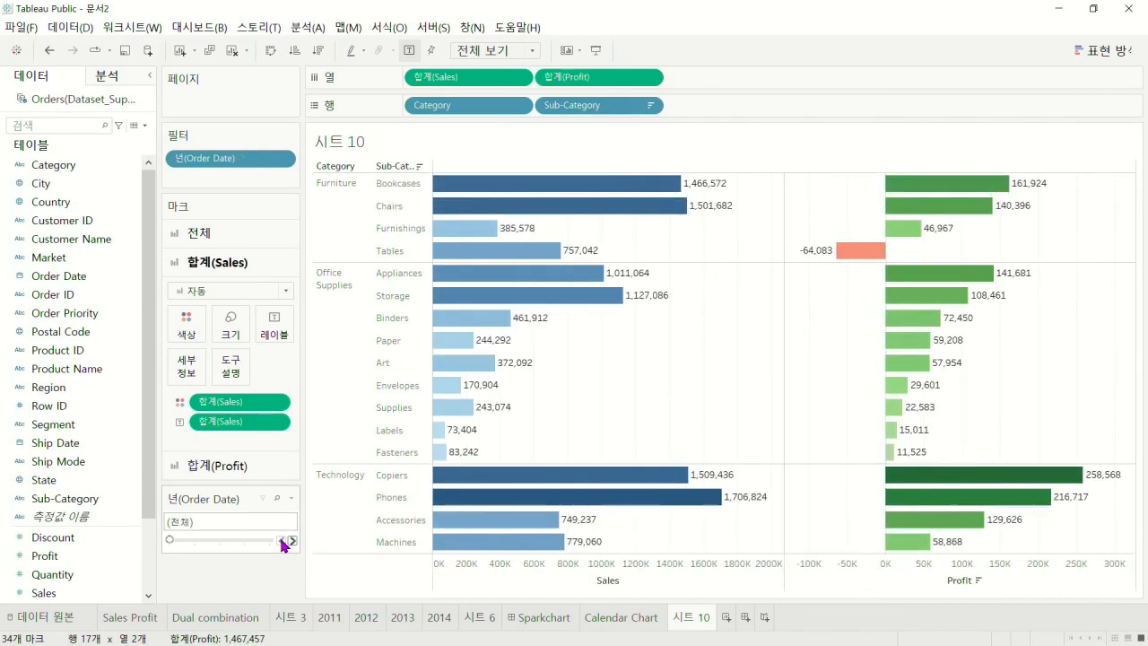
pyautogui.click(293, 540)
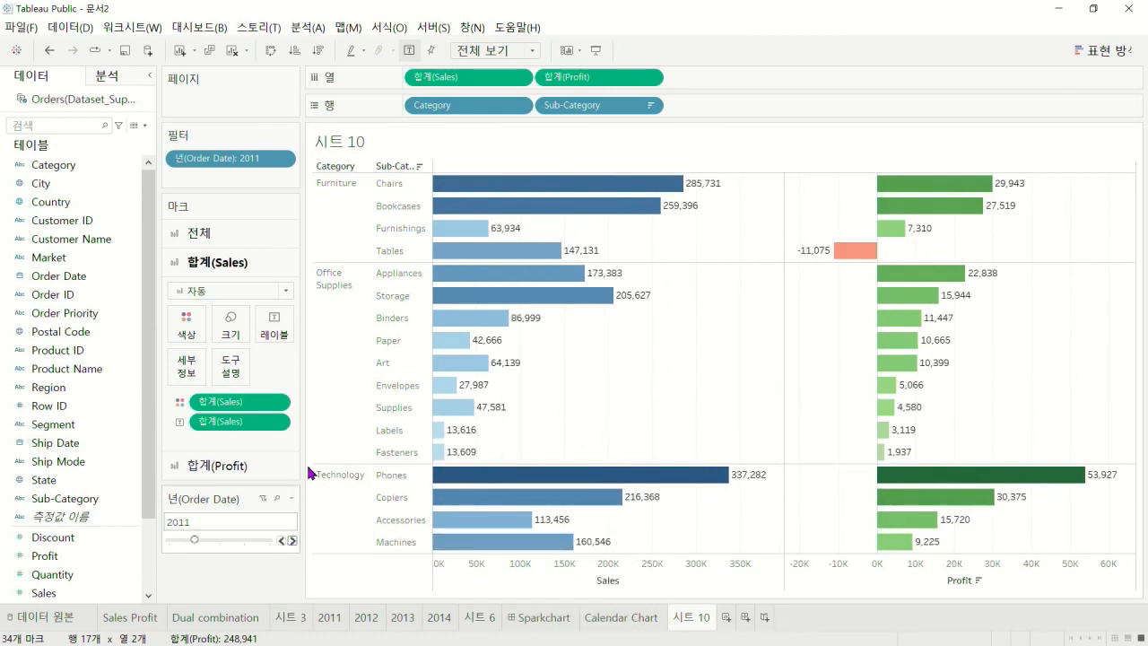
# Remove Category from the rows, and try a descending Sales sort before sorting the sub-categories by Profit in descending order
pyautogui.moveTo(443, 106); pyautogui.dragTo(662, 50)
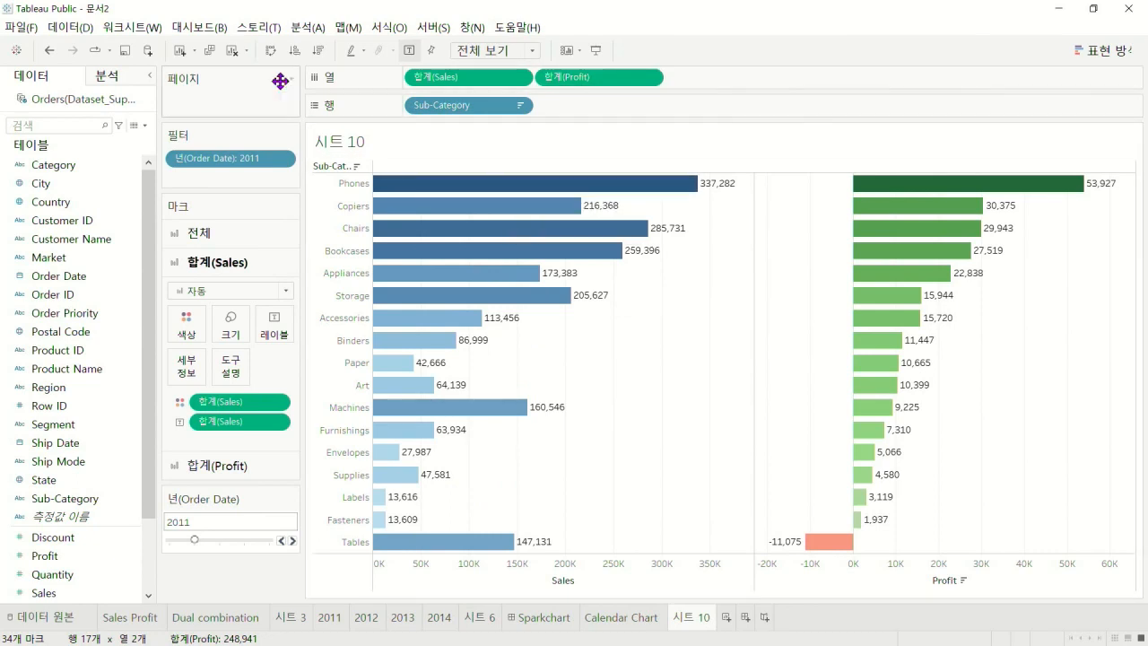
pyautogui.click(318, 52)
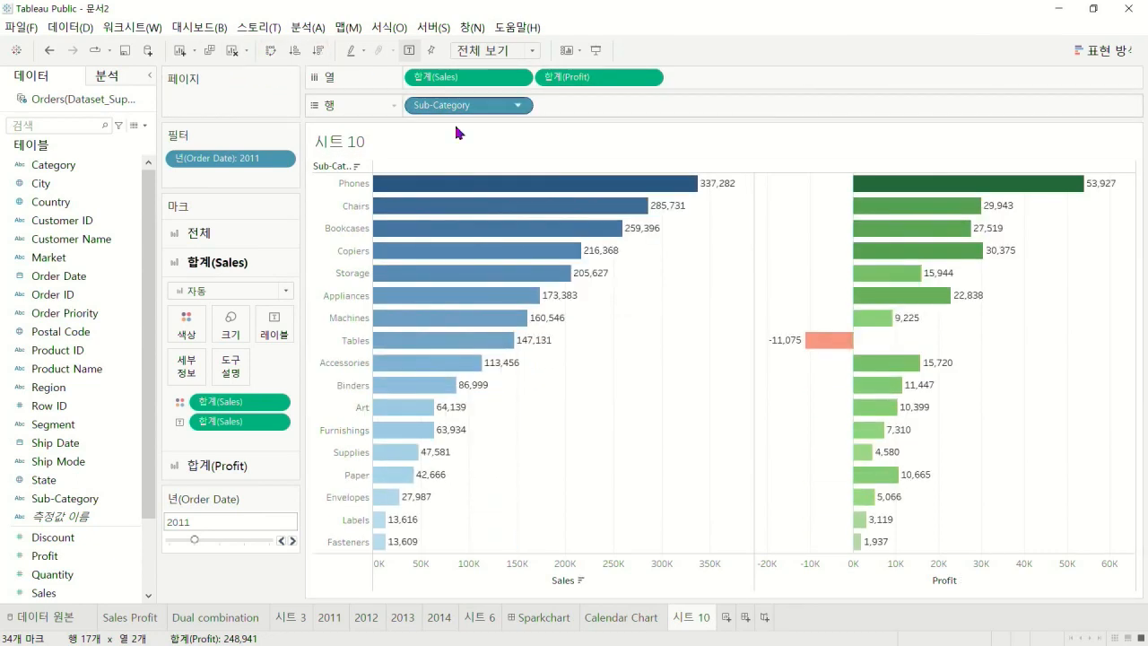
pyautogui.click(563, 169)
pyautogui.click(562, 169)
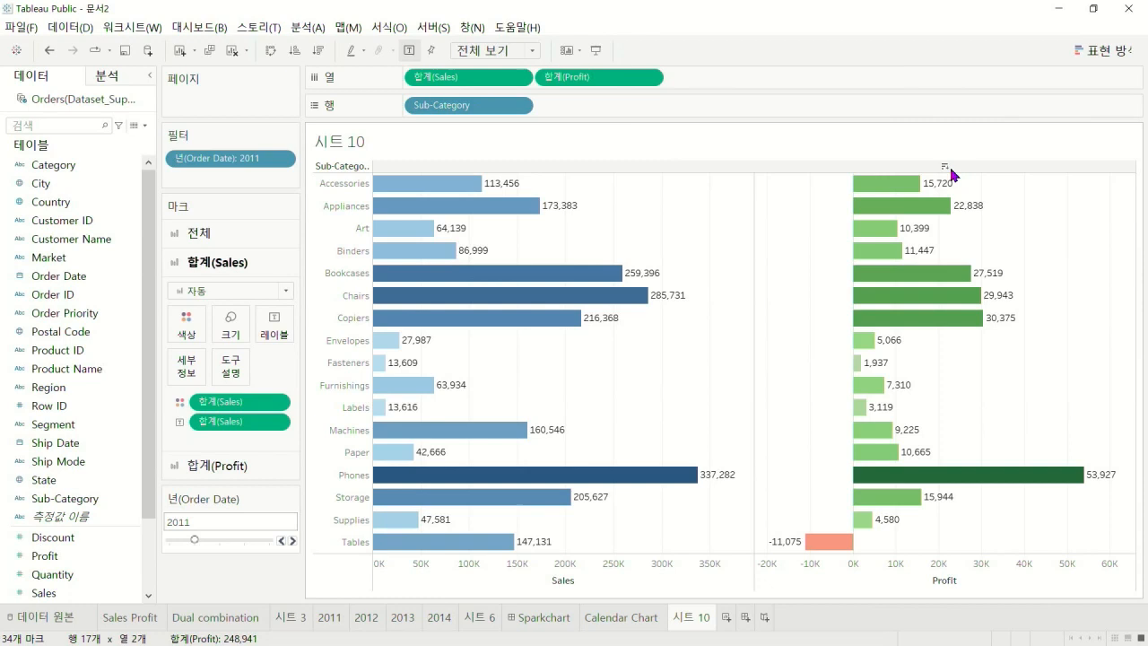
pyautogui.click(945, 168)
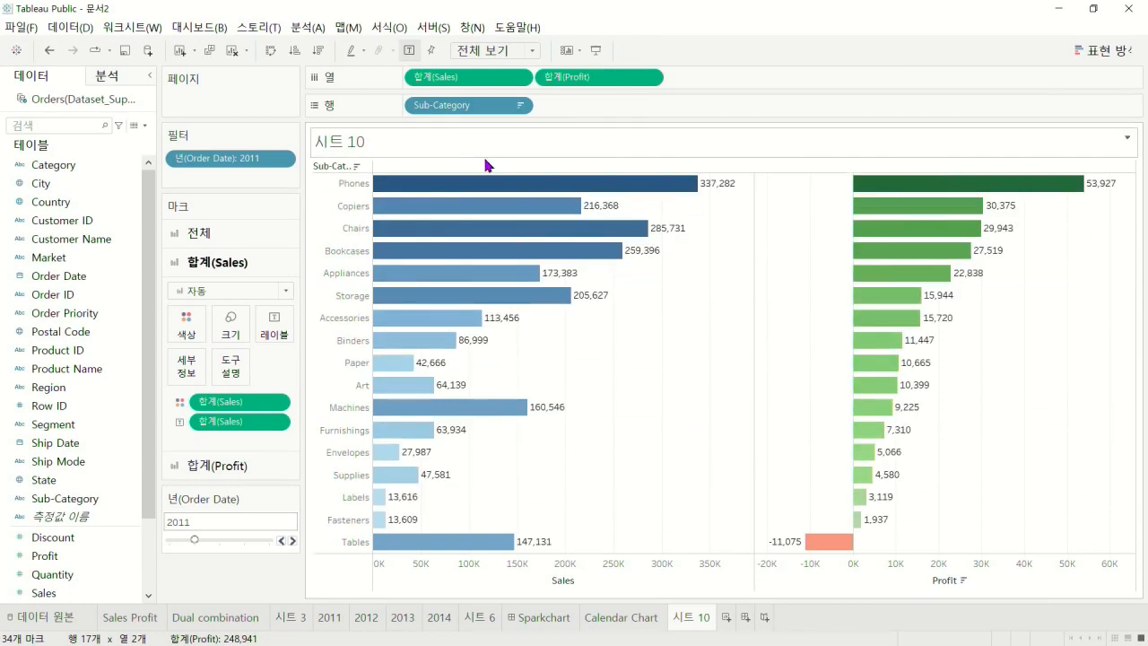
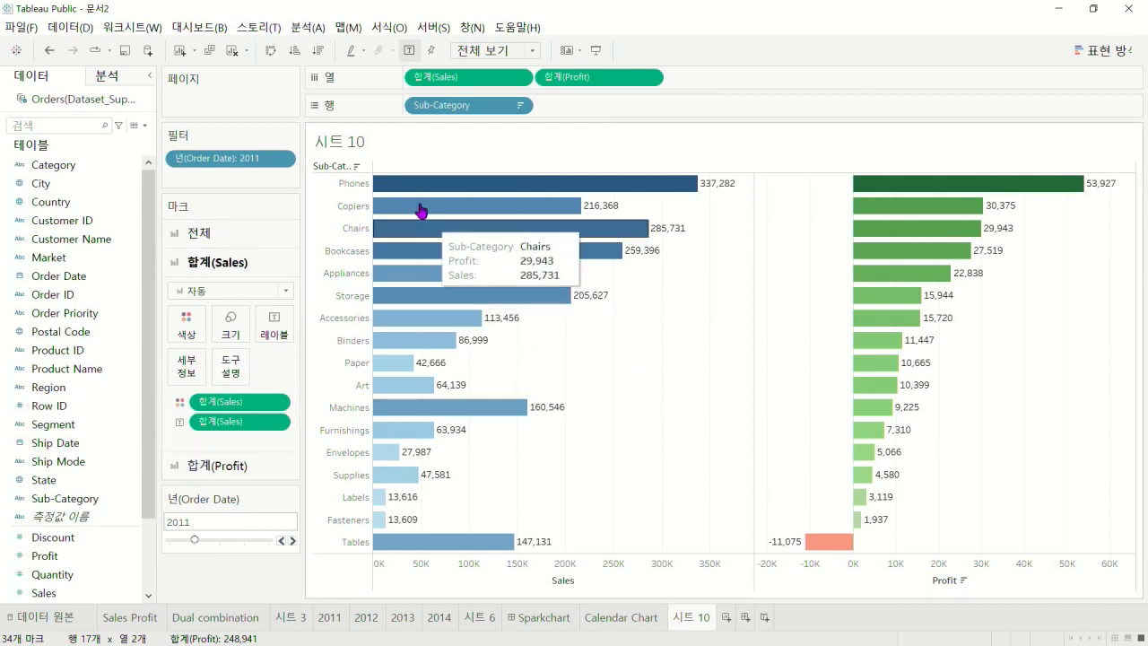
# Swap the rows and columns so that Sub-Category is on the columns and Sales and Profit are on the rows
pyautogui.click(269, 51)
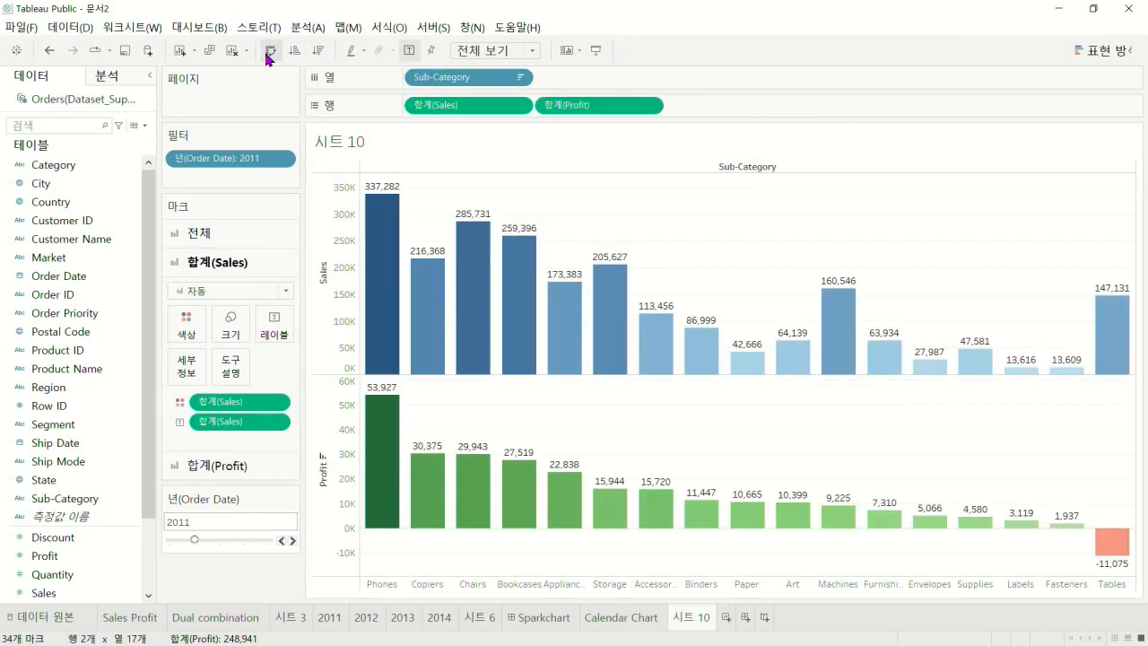
pyautogui.click(269, 51)
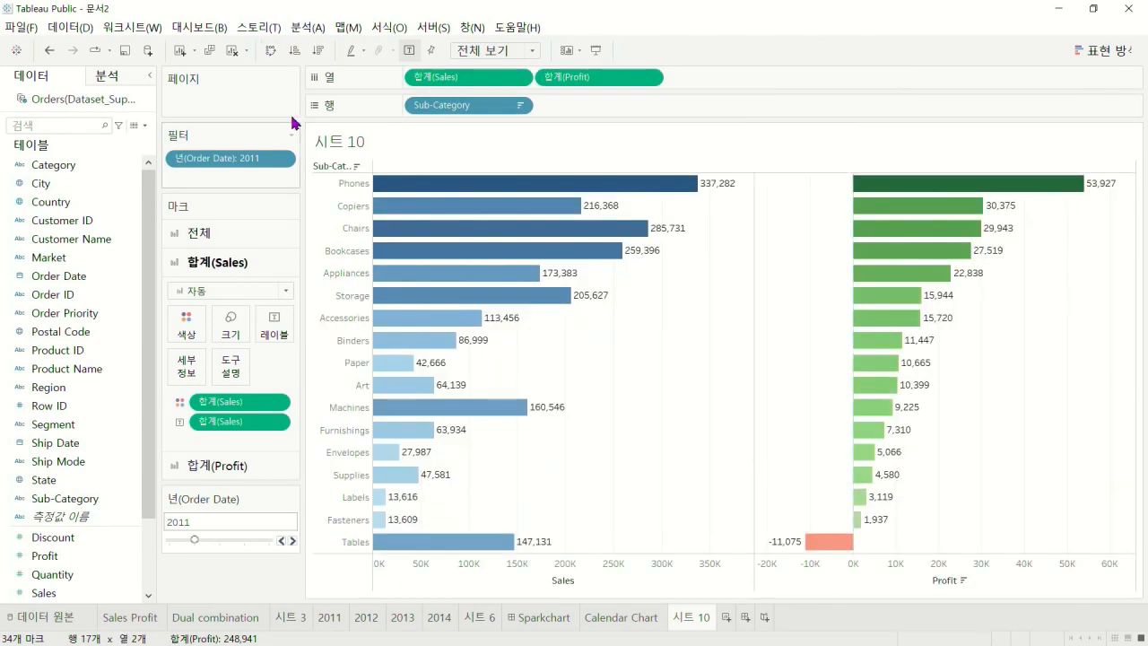
pyautogui.click(270, 51)
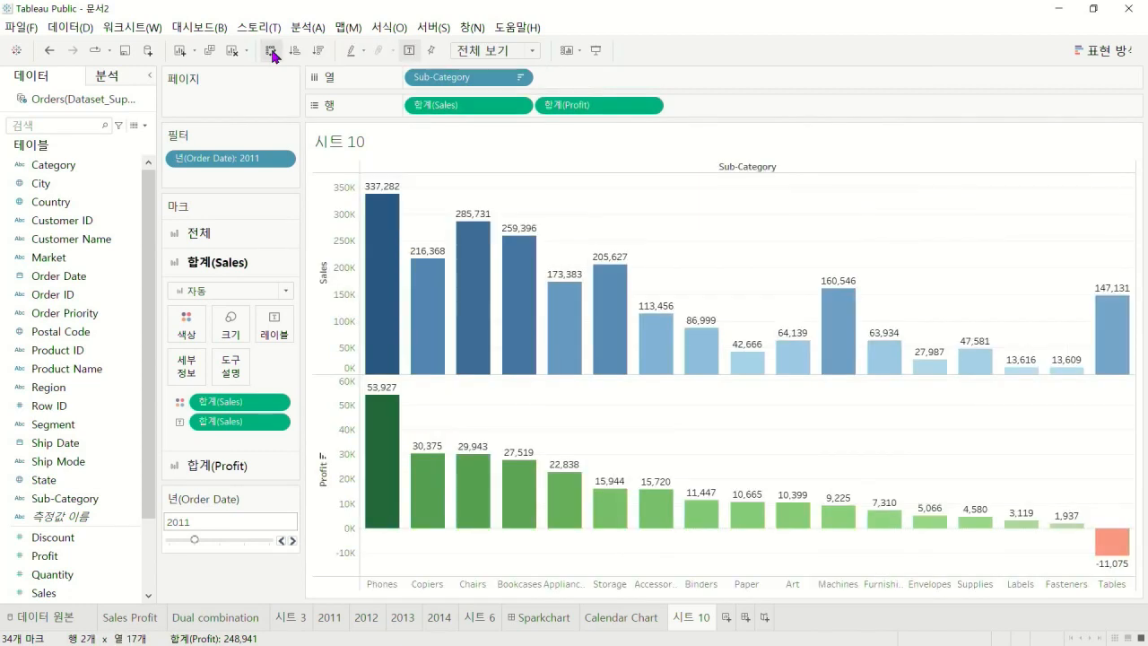
# Rename the 시트 10 sheet as Barchart
pyautogui.doubleClick(686, 618)
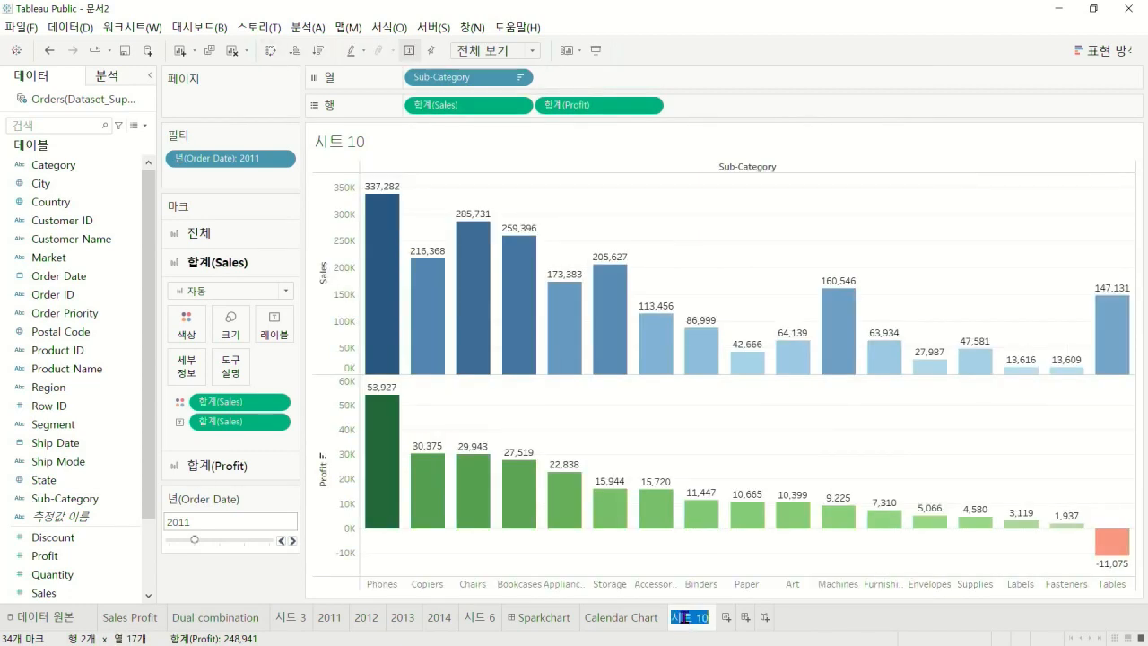
pyautogui.write('barchart')
pyautogui.press('Return')
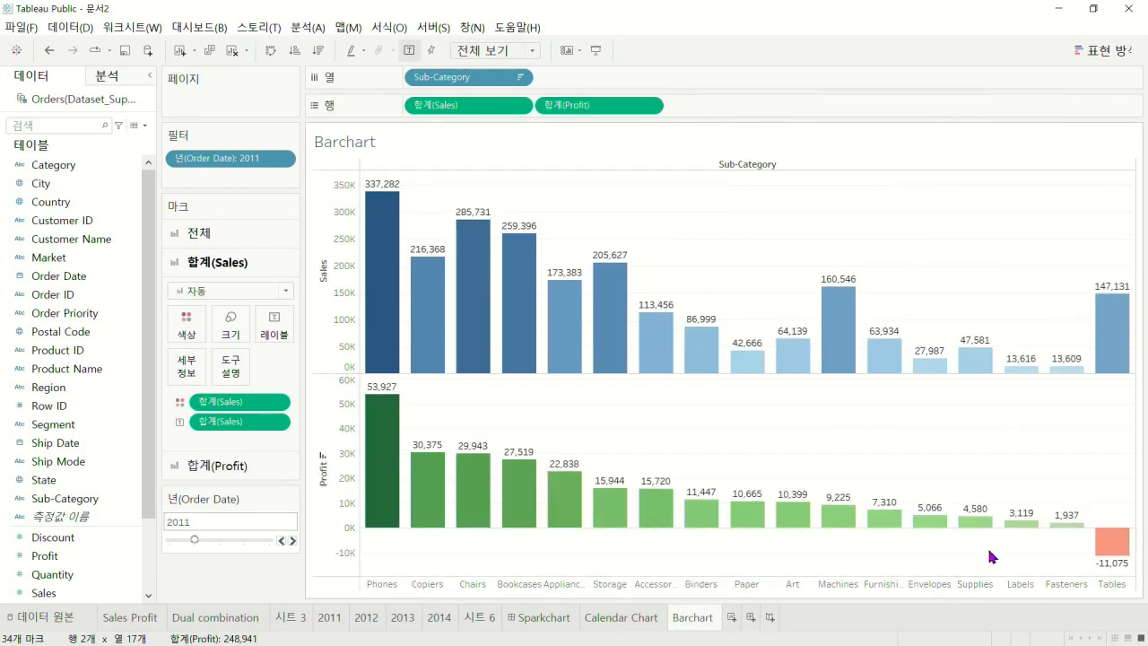
# Sort the sub-categories by Sales in ascending order and switch the sort to descending
pyautogui.click(318, 51)
pyautogui.click(295, 51)
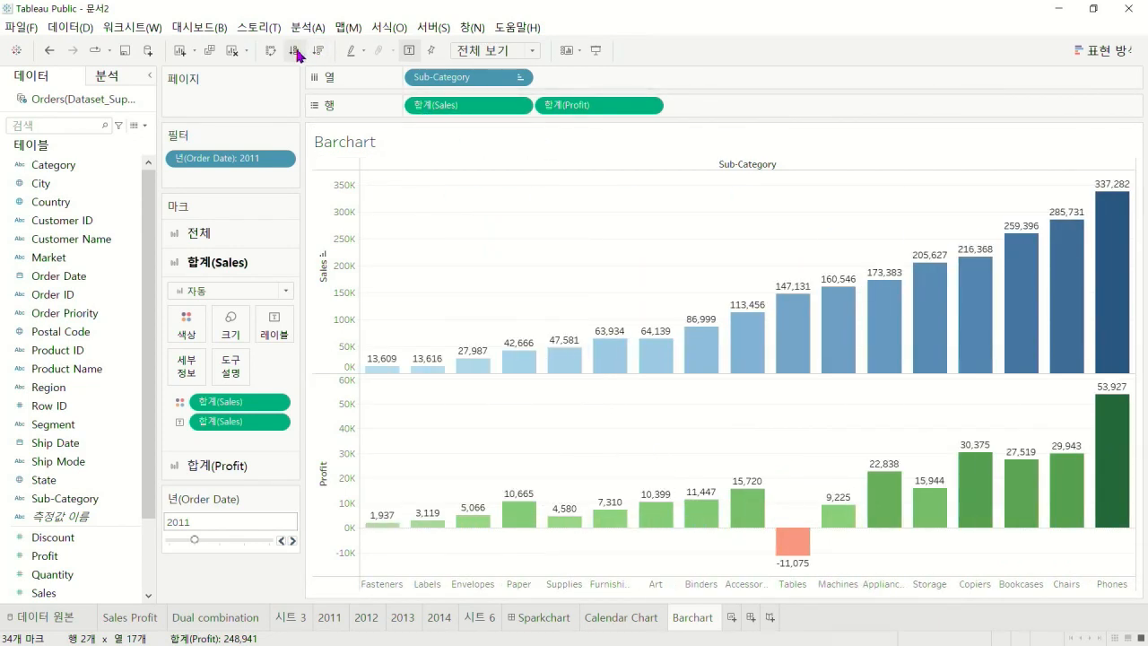
pyautogui.click(319, 51)
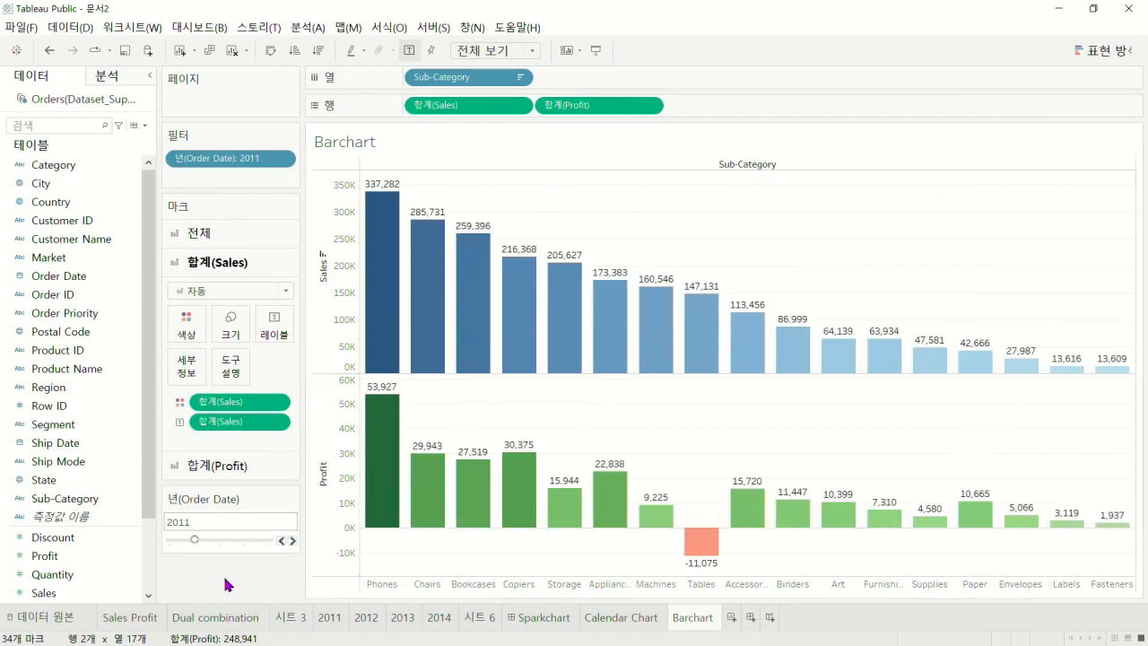
# Try Category ahead of and behind Sub-Category on the columns, and remove it again
pyautogui.moveTo(85, 165); pyautogui.dragTo(408, 77)
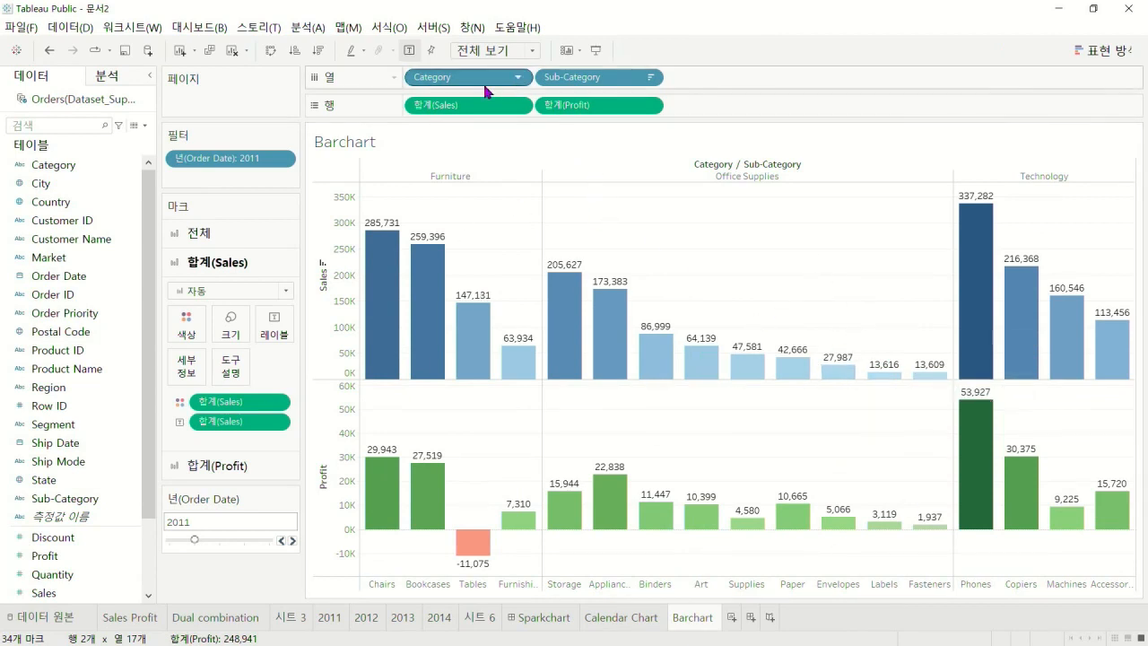
pyautogui.moveTo(485, 81); pyautogui.dragTo(749, 77)
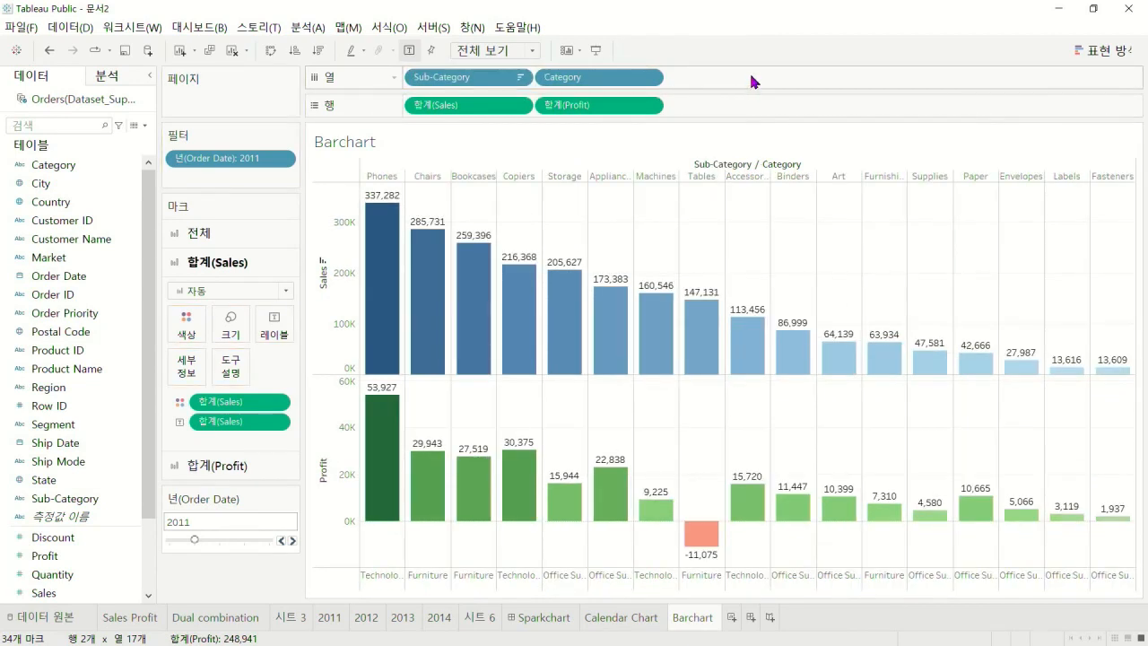
pyautogui.moveTo(633, 73); pyautogui.dragTo(671, 12)
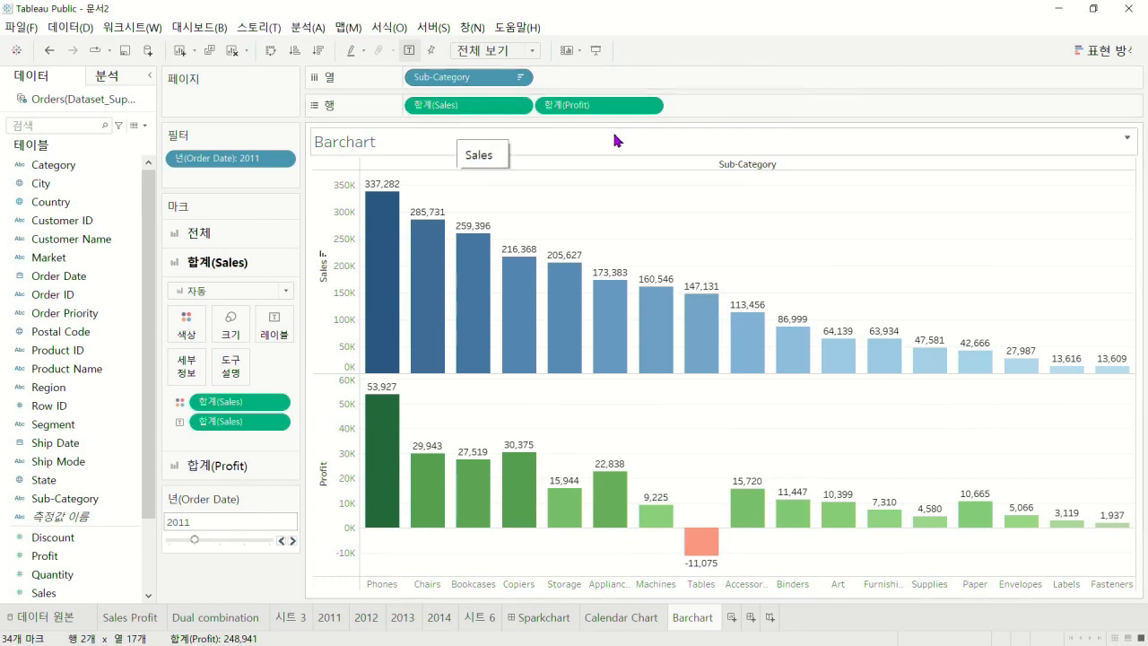
# Swap the rows and columns back and forth to compare the horizontal and vertical bar layouts
pyautogui.click(271, 53)
pyautogui.click(271, 53)
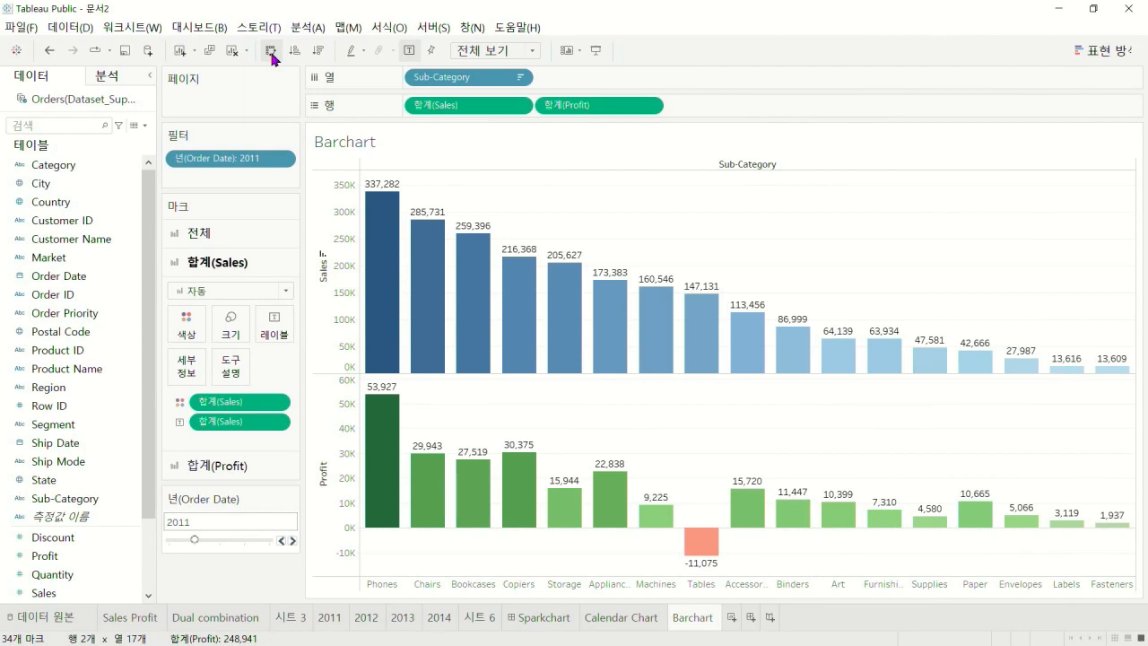
pyautogui.click(271, 53)
pyautogui.click(271, 53)
# View the Calendar Chart sheet and return to the Barchart sheet
pyautogui.moveTo(638, 623)
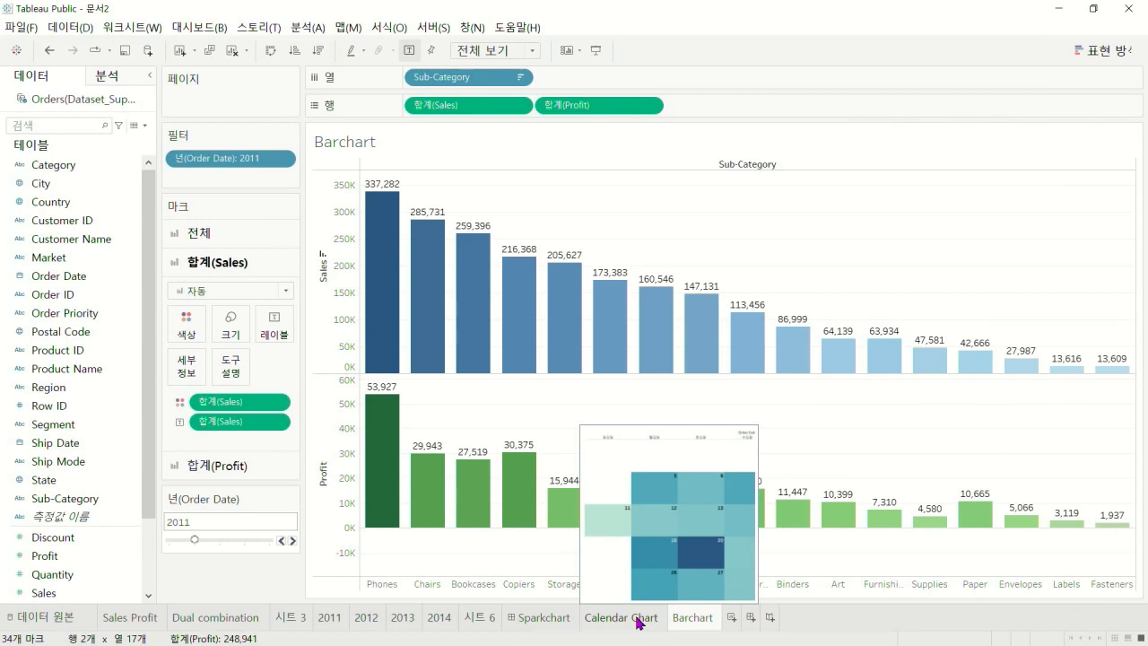
pyautogui.click(638, 618)
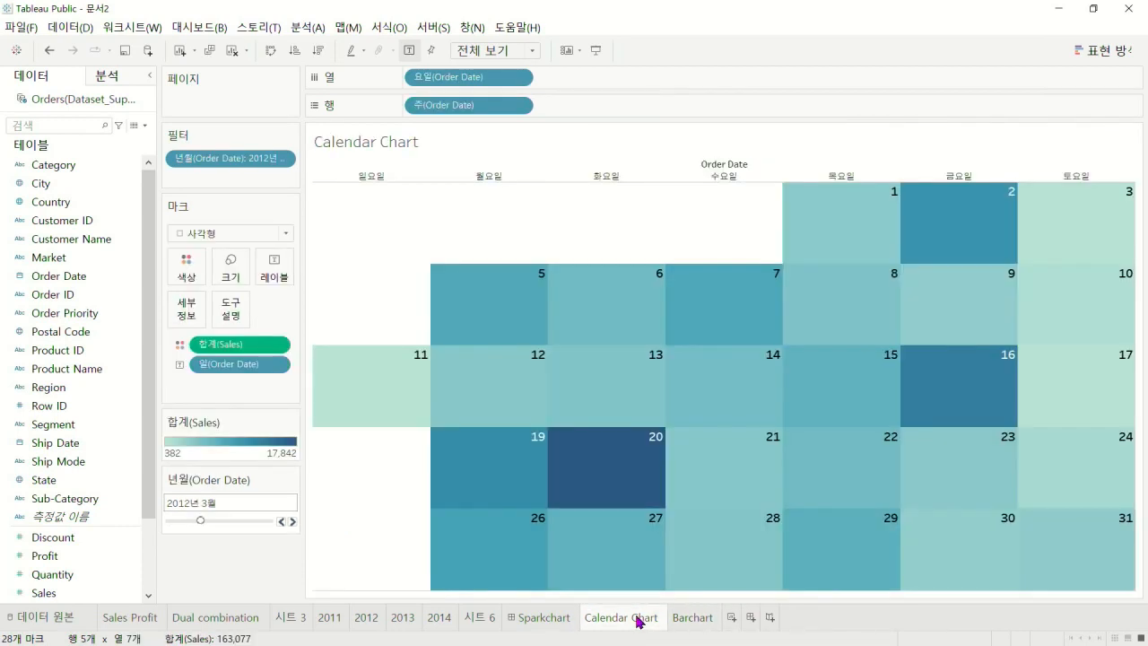
pyautogui.moveTo(686, 618)
pyautogui.click(694, 619)
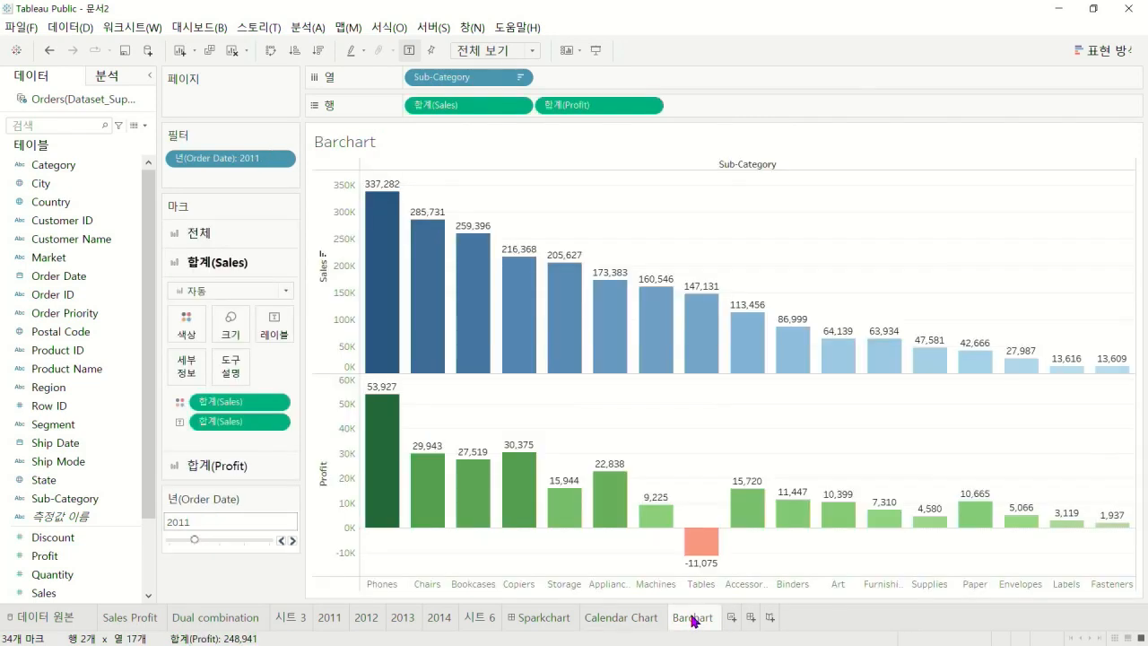
# Duplicate the Barchart sheet and rename the copy as subcategory 분석
pyautogui.moveTo(693, 621)
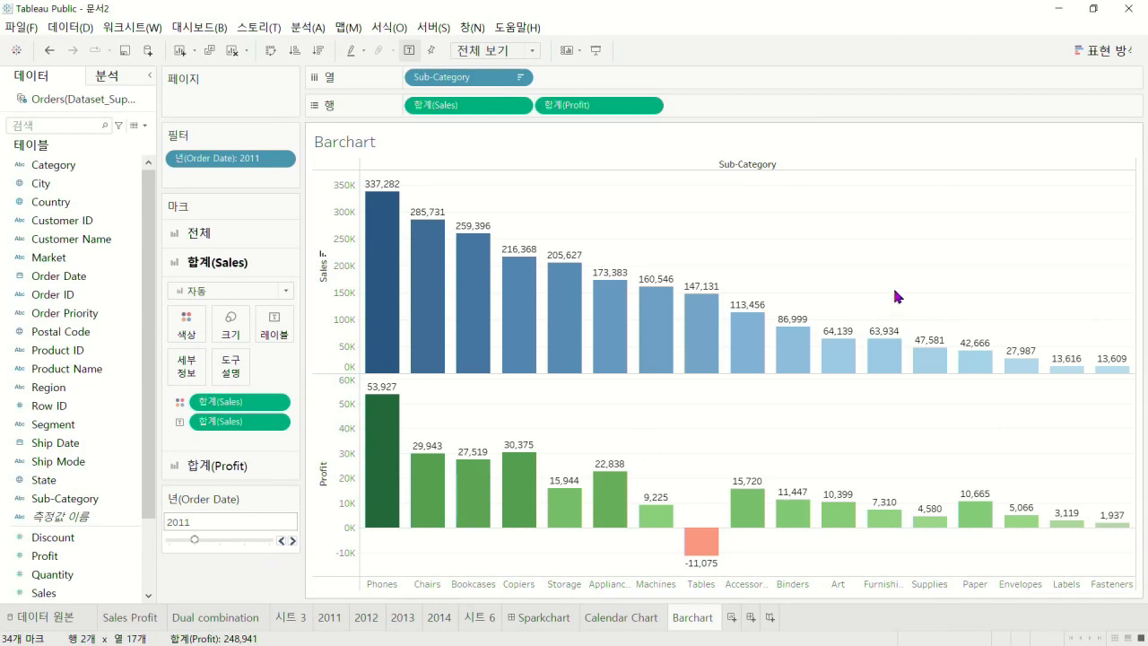
pyautogui.rightClick(697, 623)
pyautogui.click(752, 531)
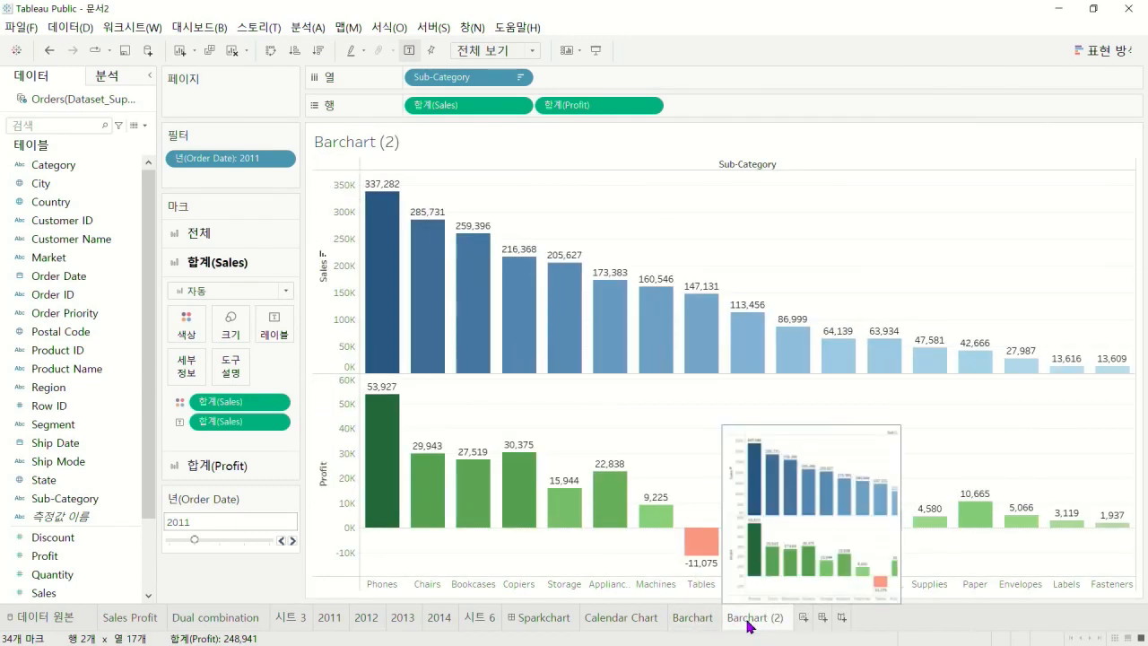
pyautogui.doubleClick(749, 617)
pyautogui.write('subcate')
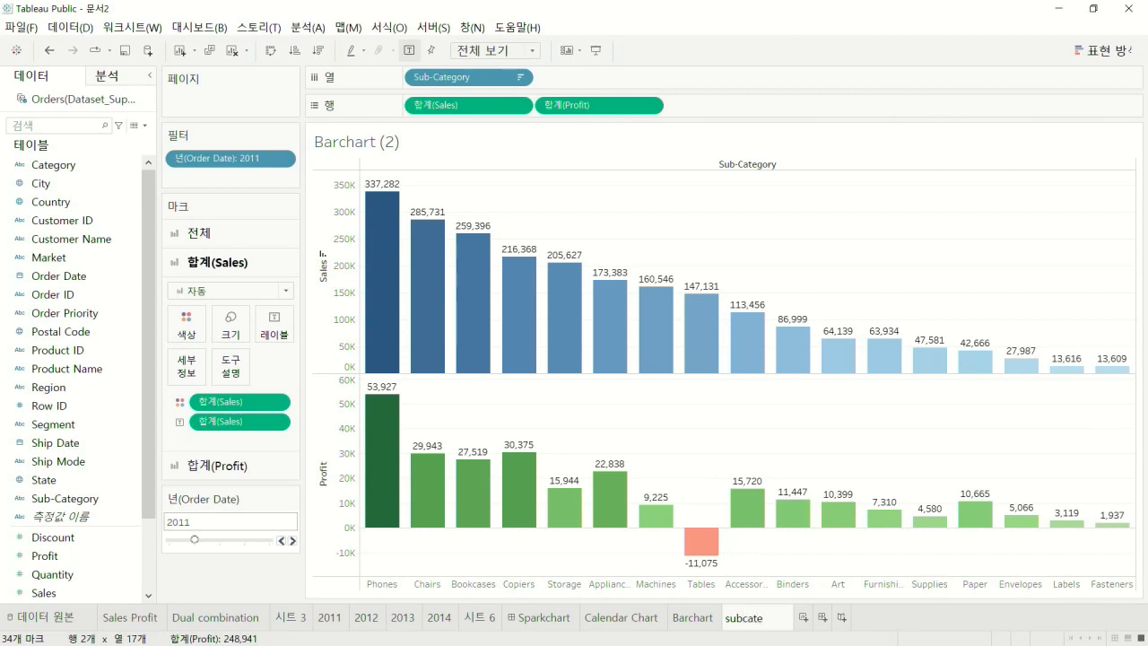
pyautogui.write('gory 분석')
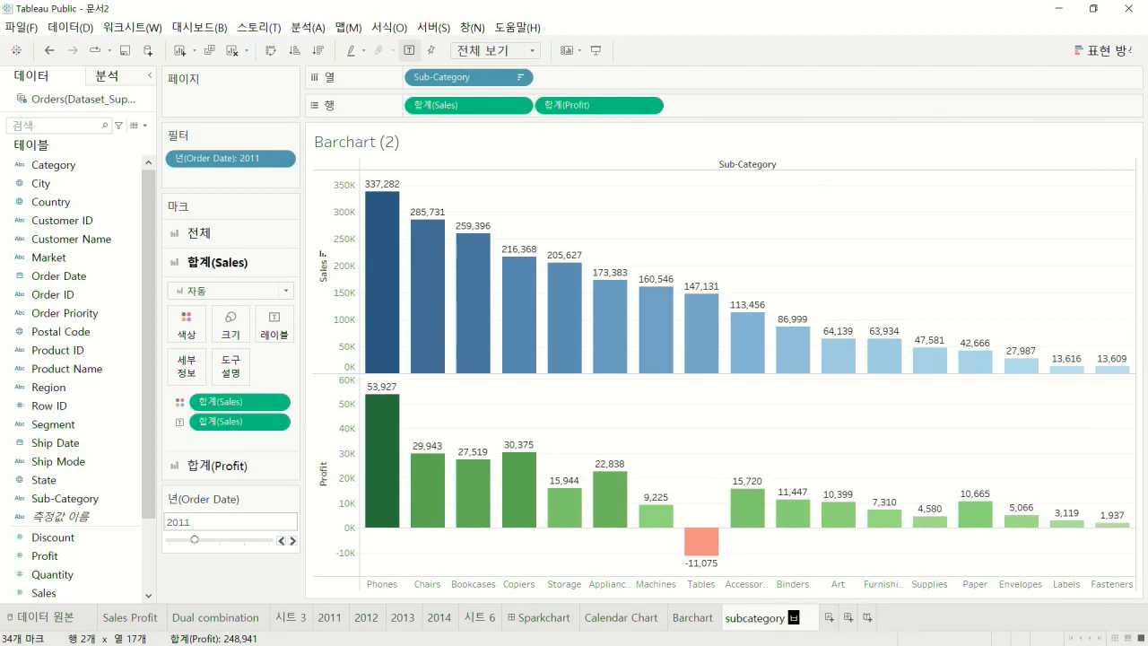
pyautogui.press('Return')
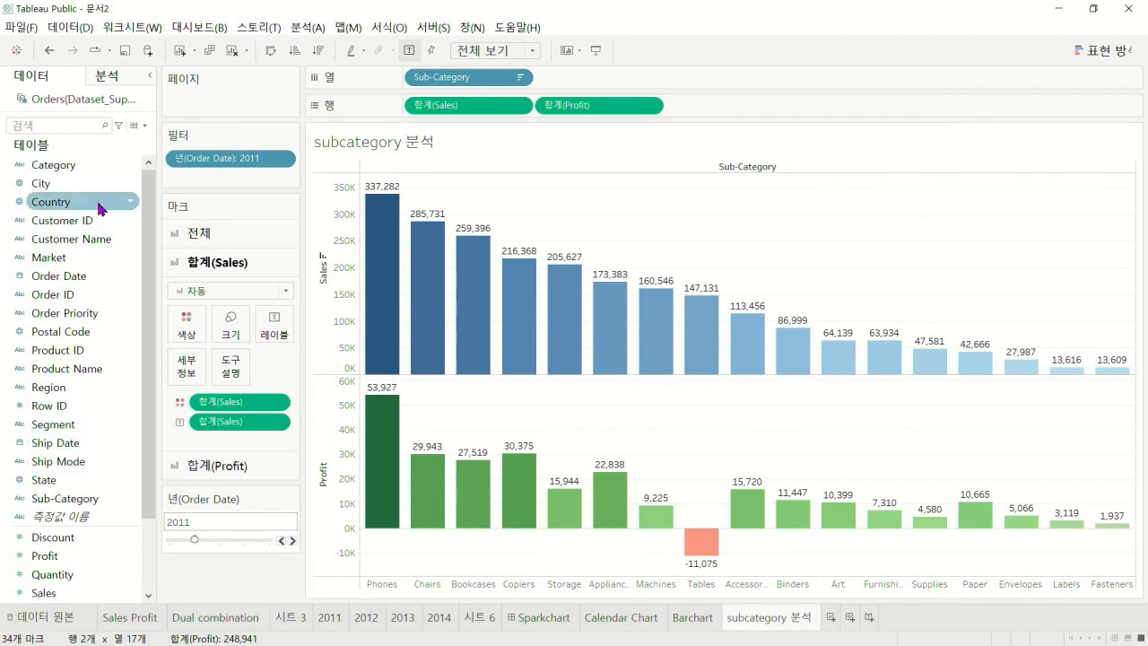
# Add Order Date by year after Sub-Category on the columns and change the Sales mark type to 라인
pyautogui.moveTo(94, 275); pyautogui.dragTo(630, 91)
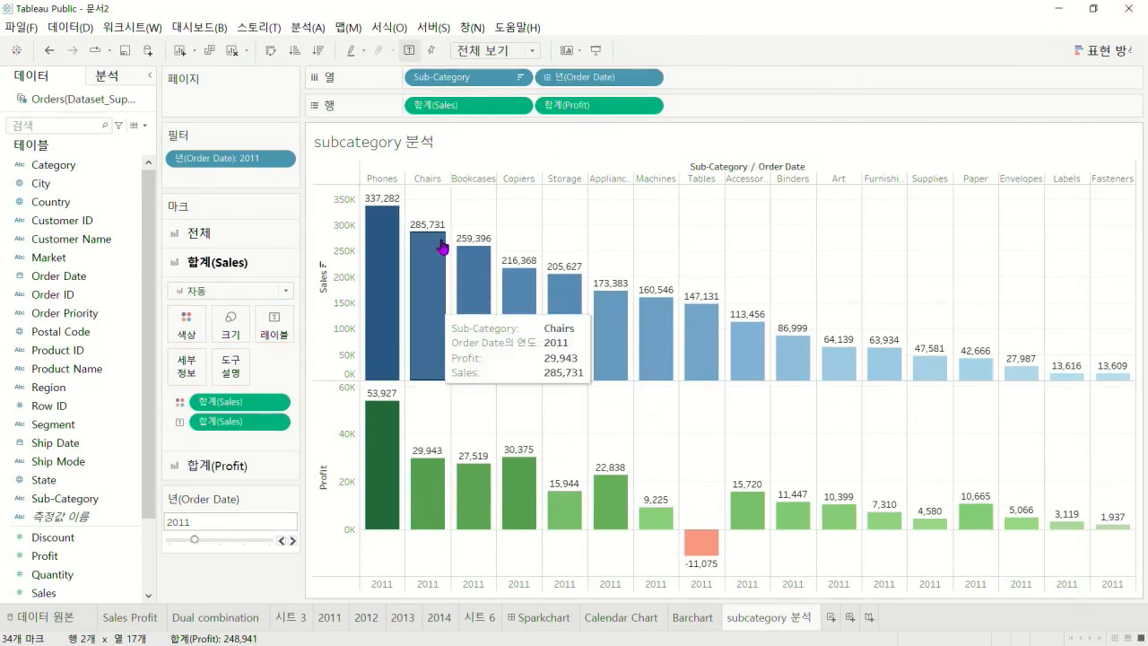
pyautogui.moveTo(402, 232)
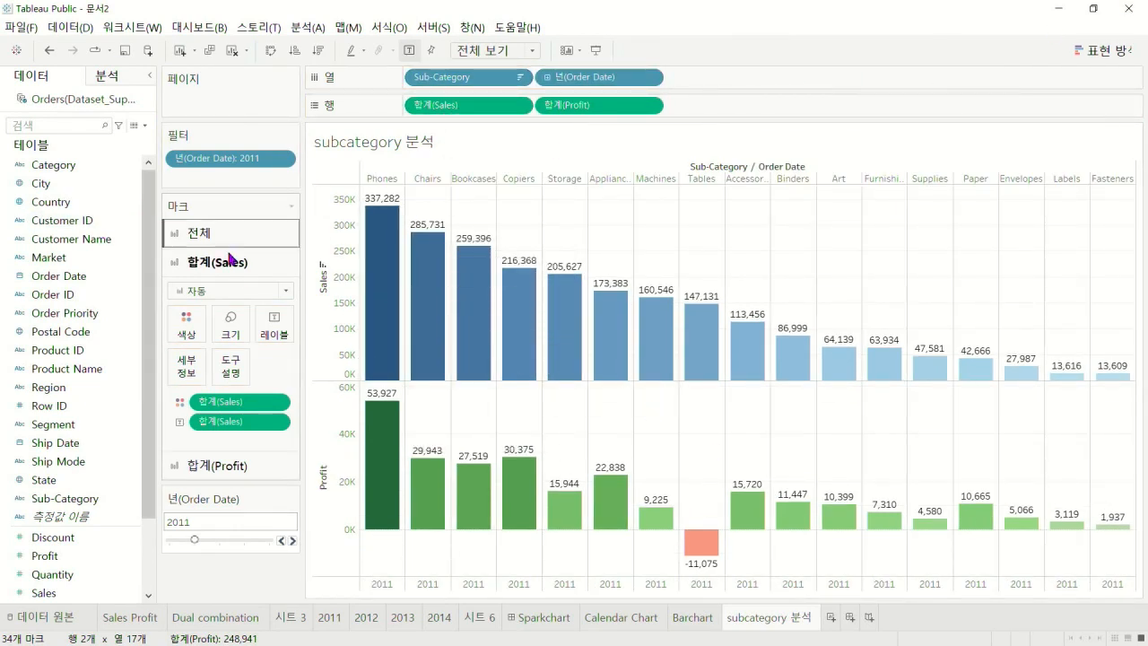
pyautogui.click(287, 292)
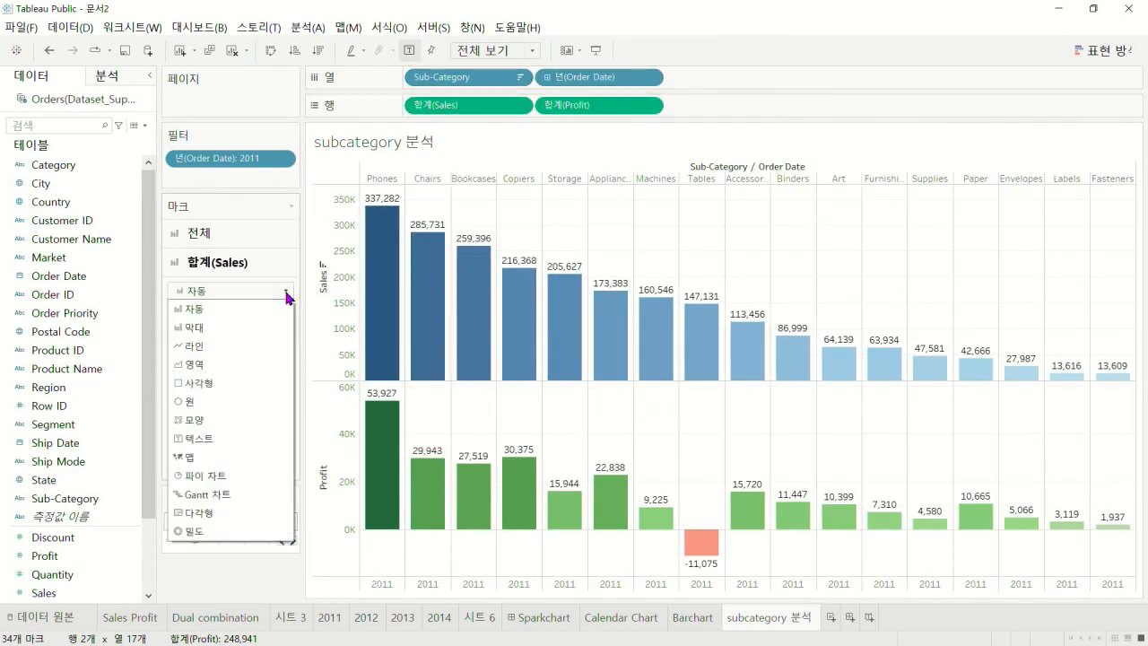
pyautogui.click(222, 341)
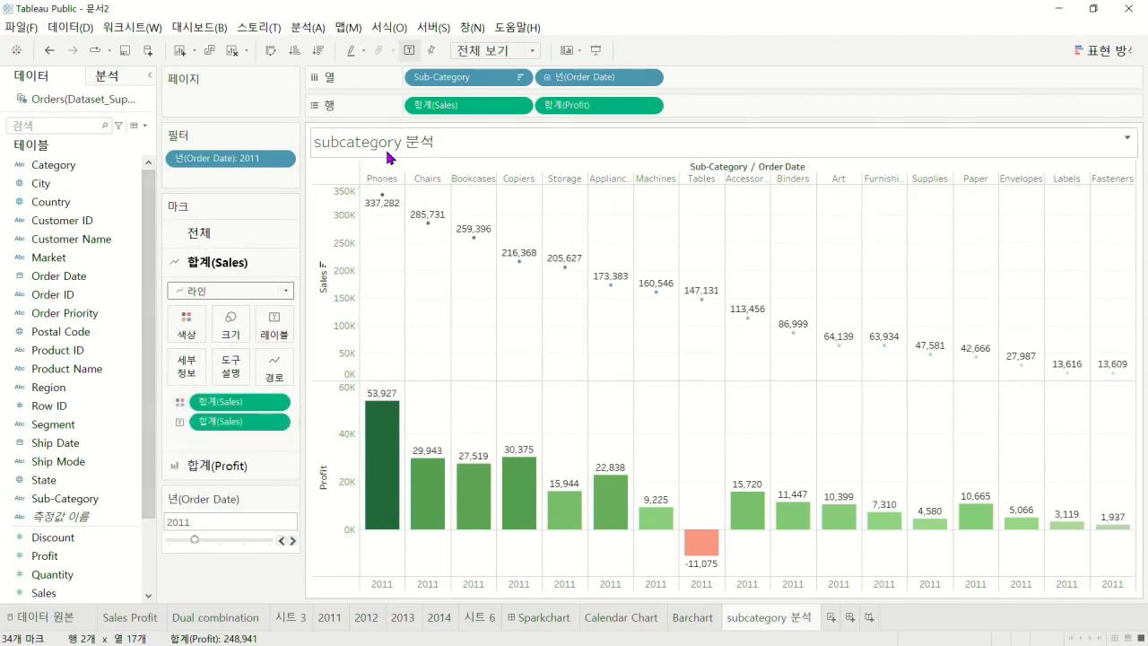
# Try the Order Date year ahead of Sub-Category on the columns and move it back after Sub-Category
pyautogui.moveTo(457, 77); pyautogui.dragTo(743, 75)
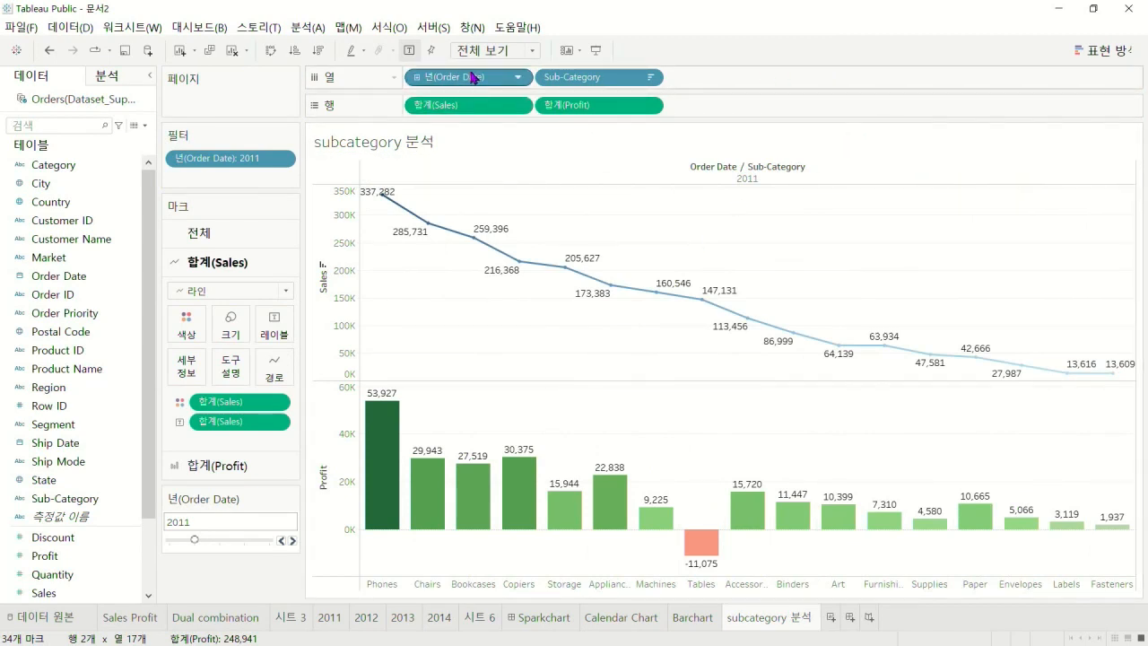
pyautogui.moveTo(491, 79); pyautogui.dragTo(760, 83)
pyautogui.moveTo(428, 215)
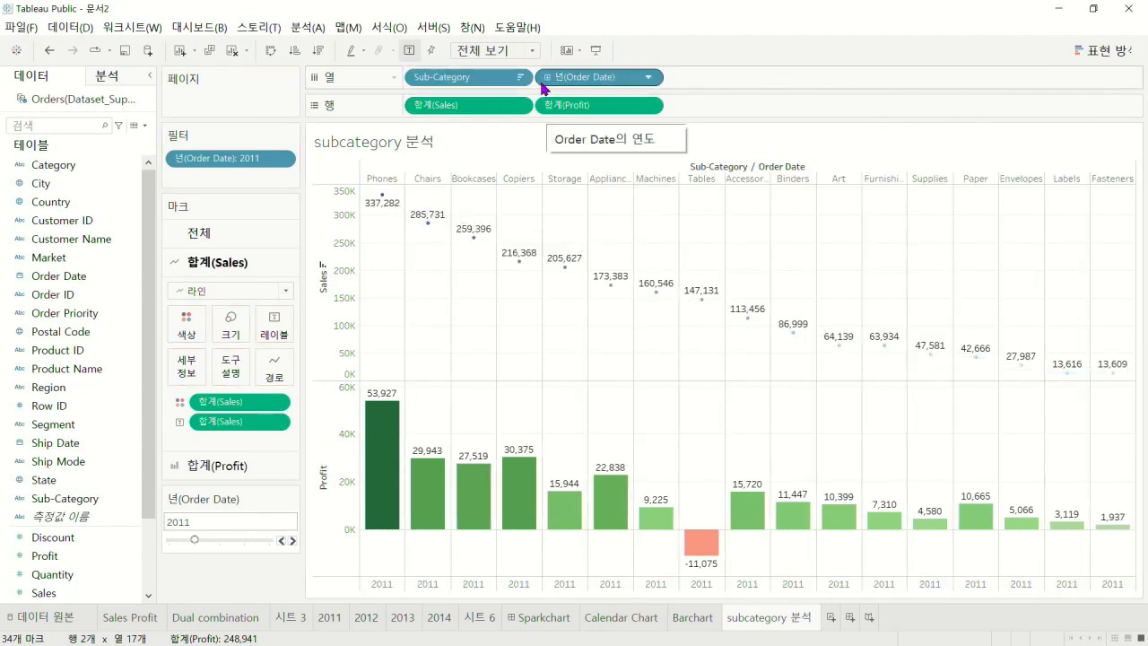
# Remove the Order Date year filter from the sheet and change the Profit mark type to 라인
pyautogui.moveTo(257, 164); pyautogui.dragTo(699, 33)
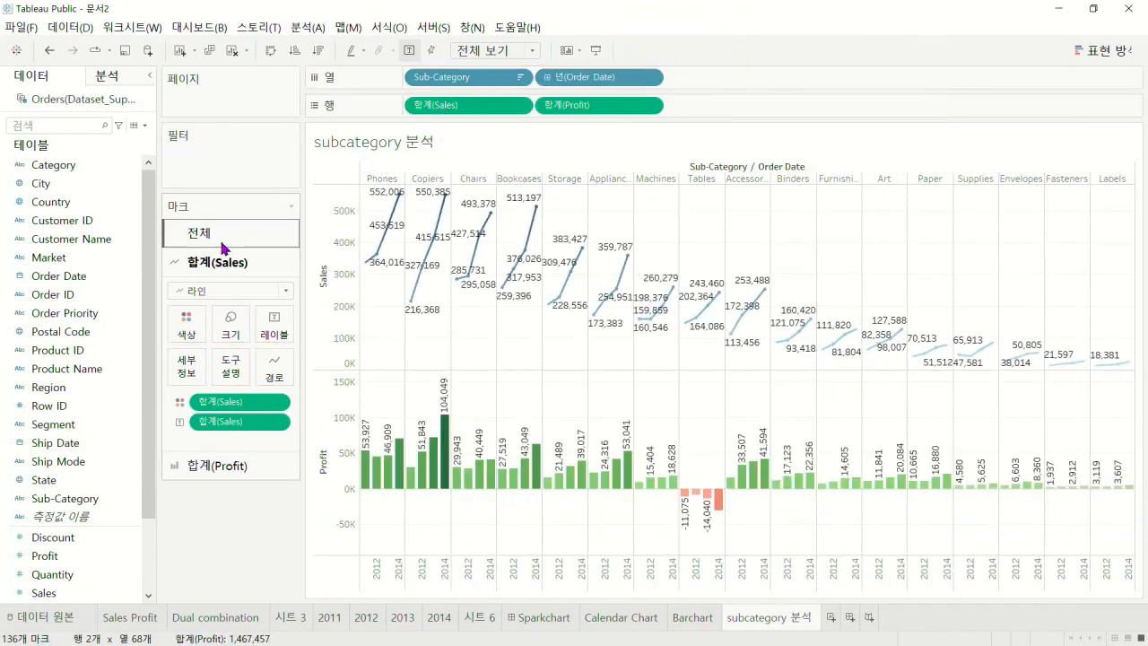
pyautogui.click(235, 462)
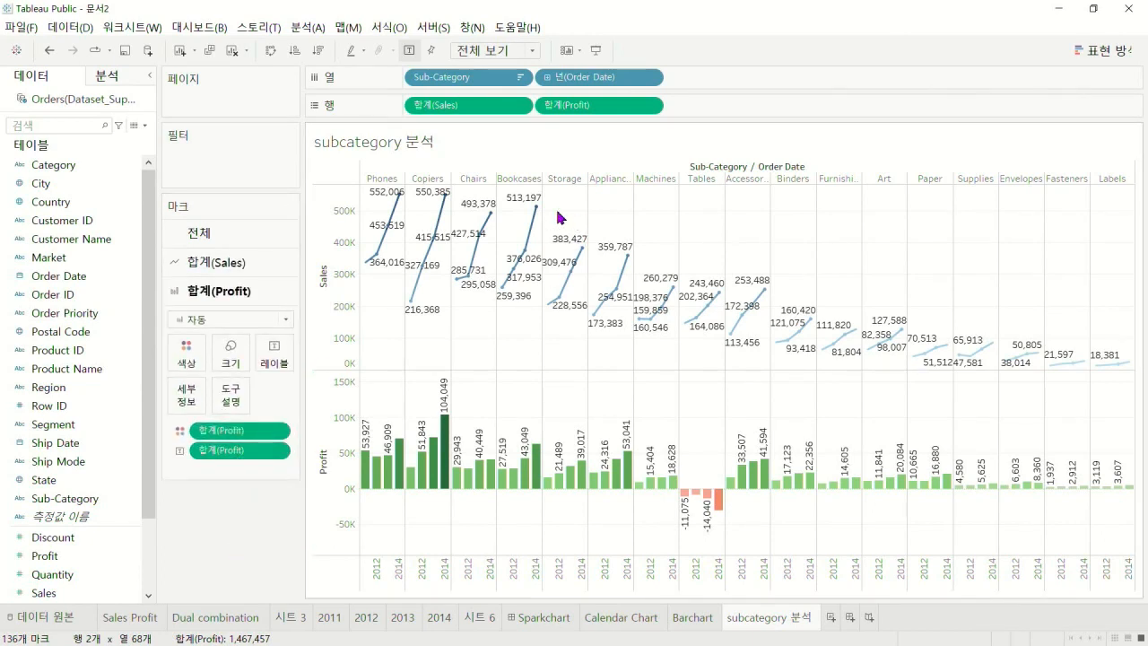
pyautogui.click(285, 319)
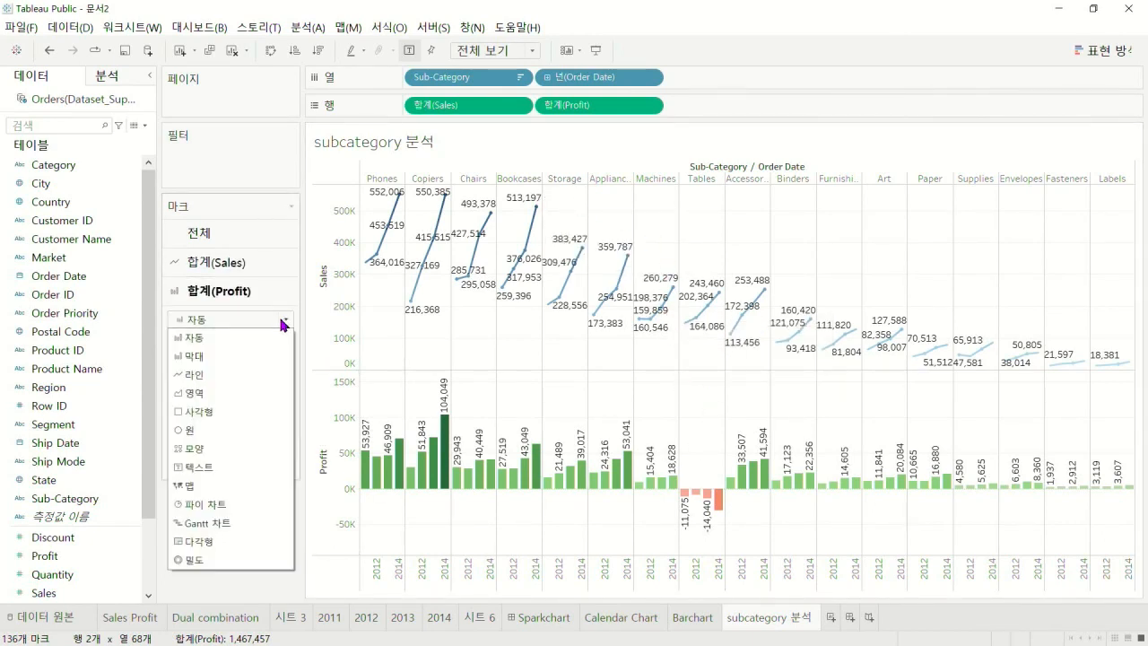
pyautogui.click(189, 374)
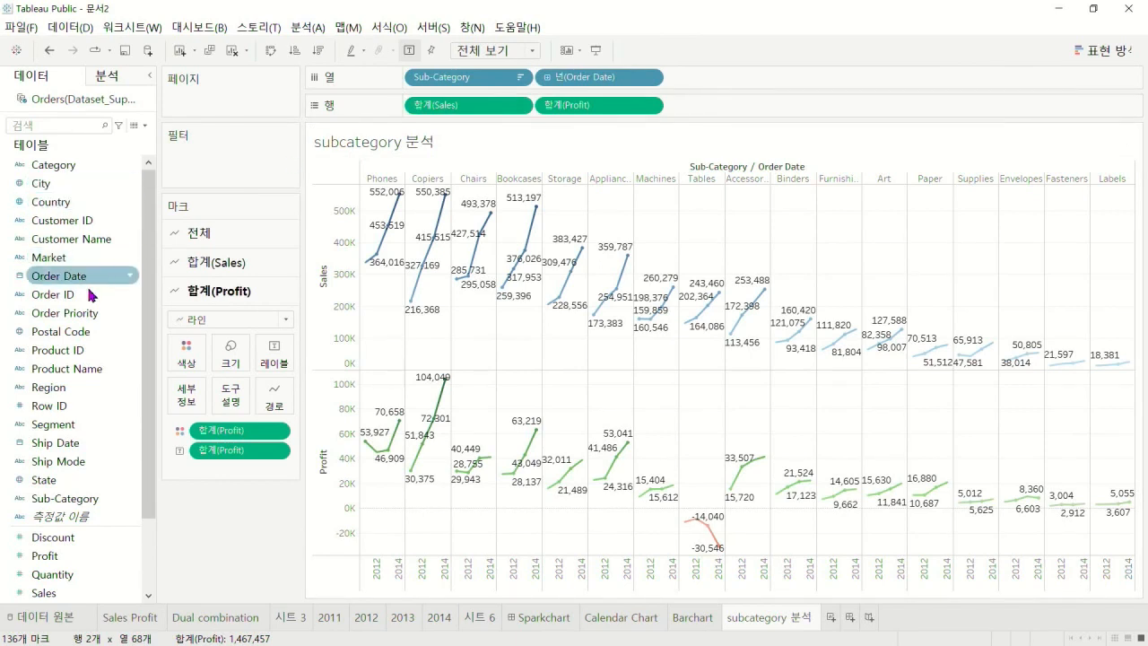
# Show the Sub-Category filter, clear all its values and select only Phones and Copiers
pyautogui.rightClick(87, 507)
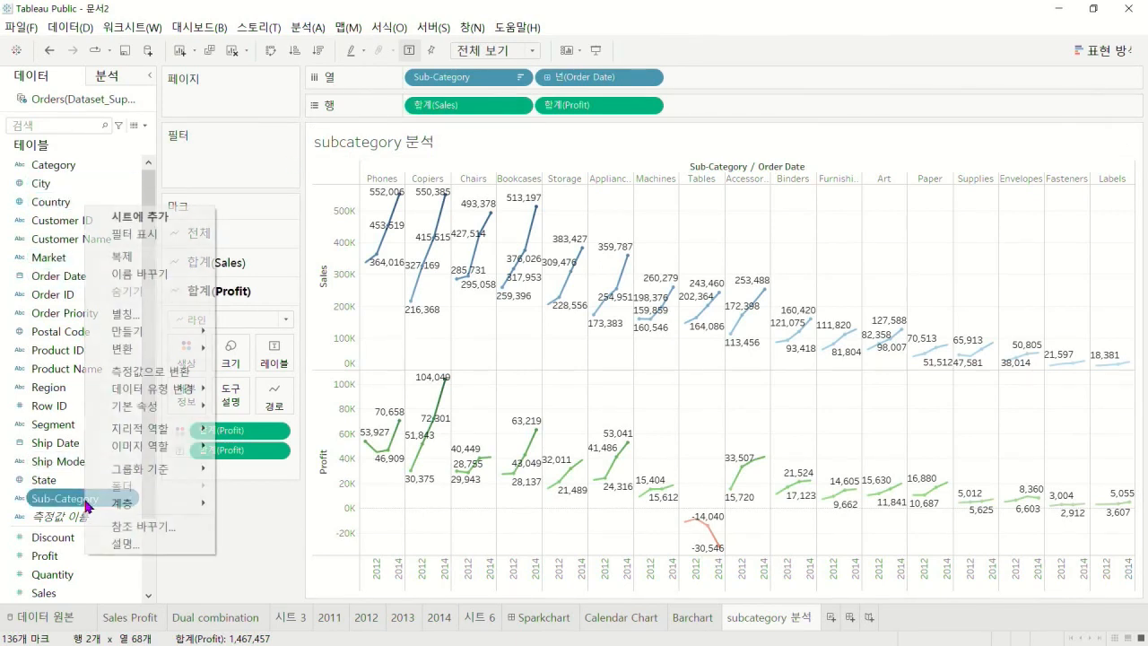
pyautogui.click(179, 233)
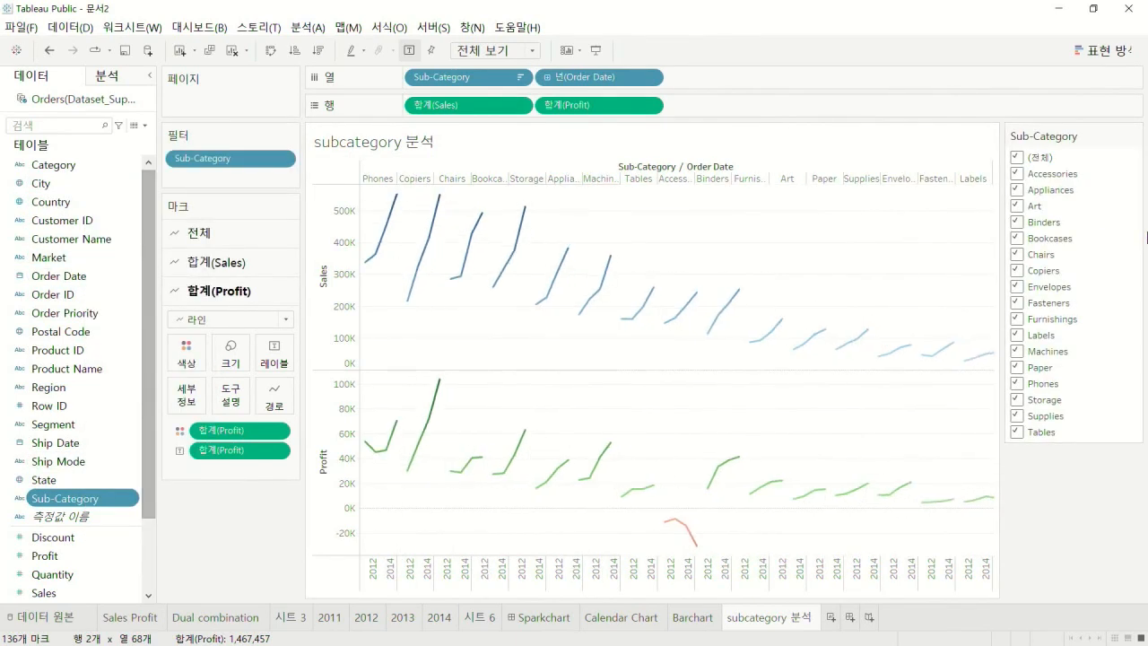
pyautogui.click(1017, 157)
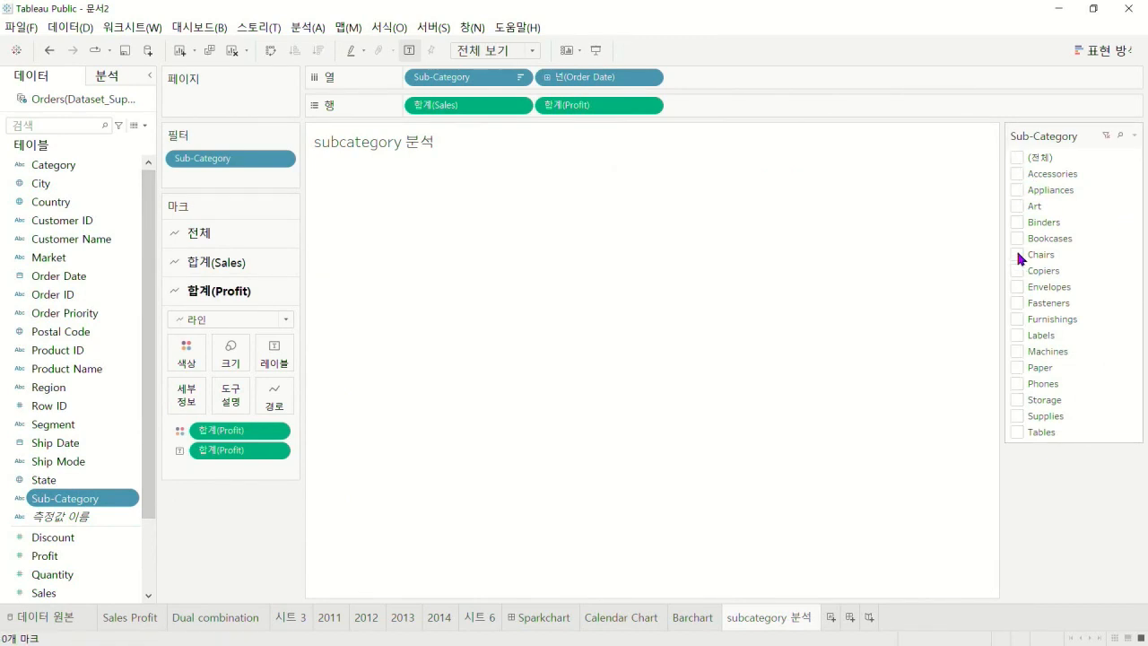
pyautogui.click(1018, 384)
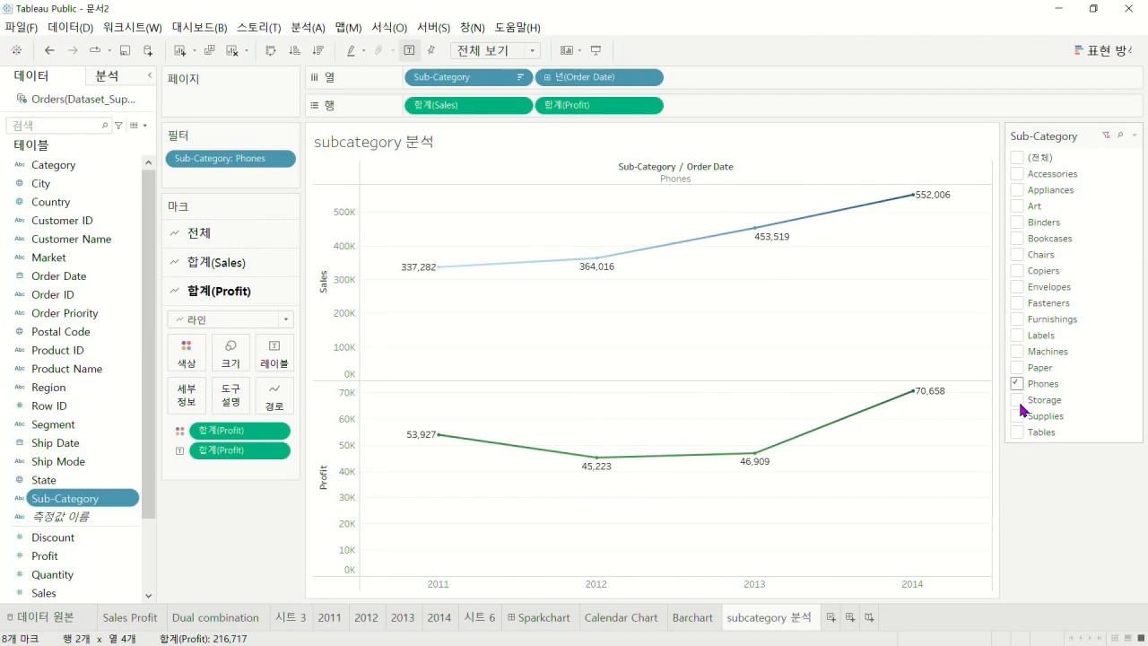
pyautogui.click(1017, 270)
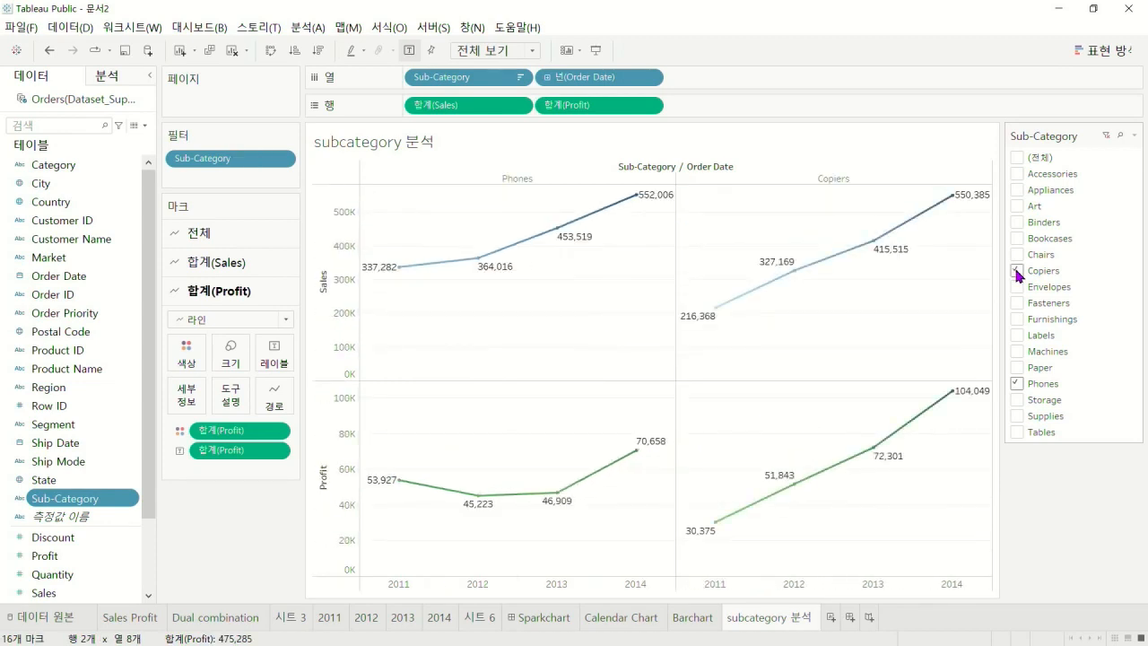
# Try Machines in the Sub-Category filter, and change the selection to Appliances, Copiers and Tables
pyautogui.click(1021, 191)
pyautogui.click(1019, 190)
pyautogui.click(1018, 351)
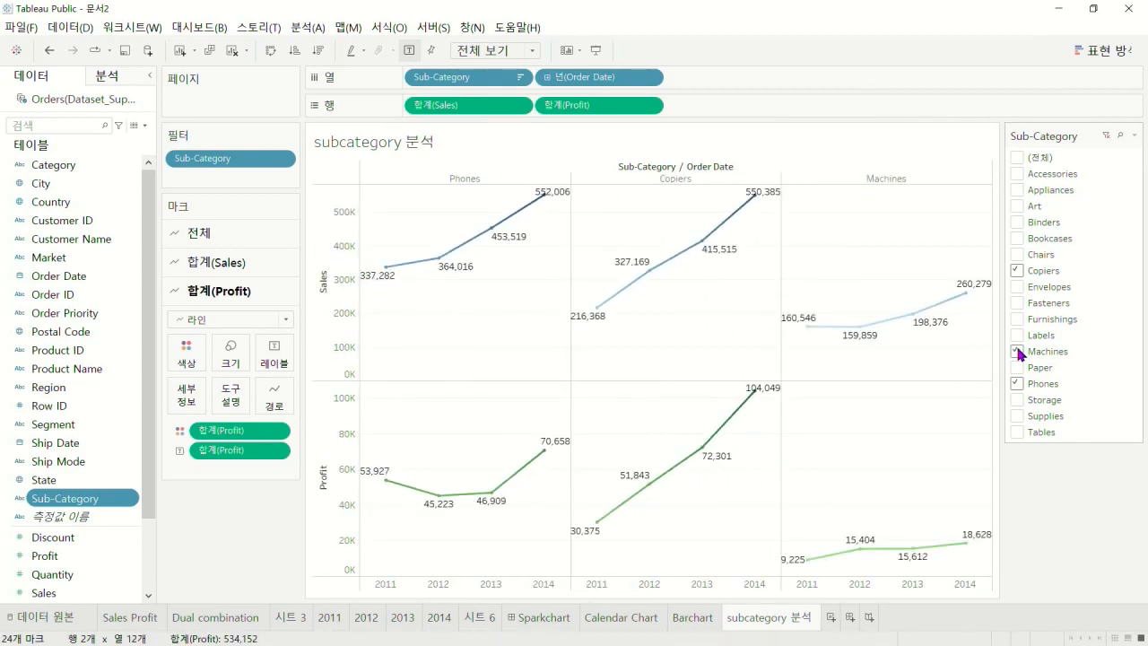
pyautogui.click(1018, 351)
pyautogui.click(1019, 190)
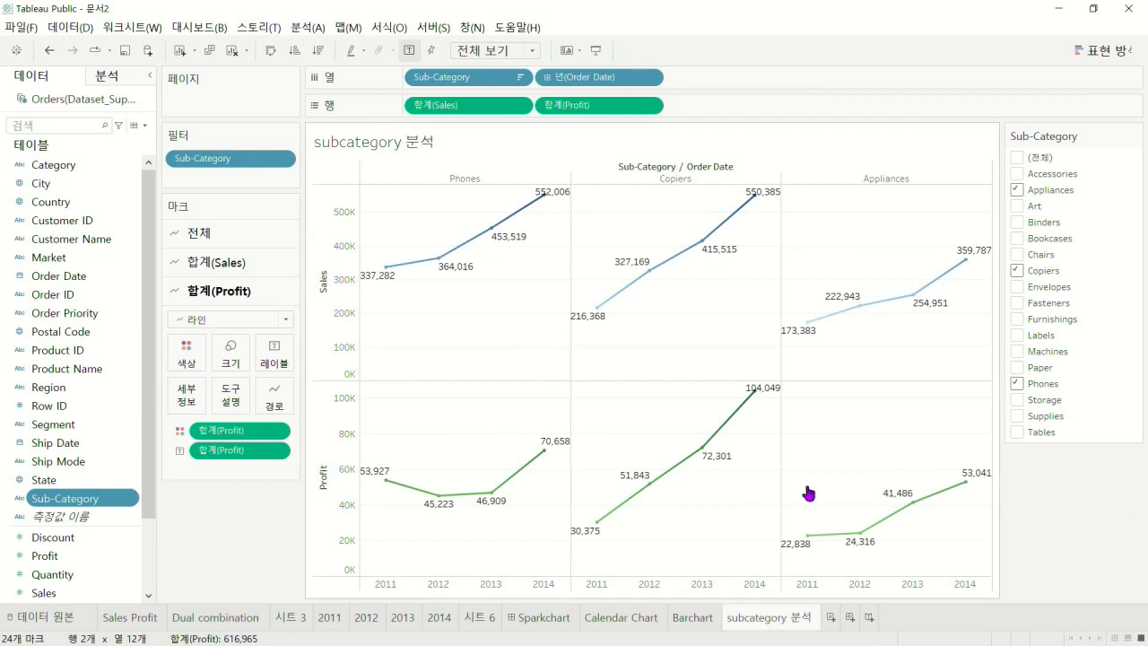
pyautogui.click(1016, 383)
pyautogui.click(1016, 431)
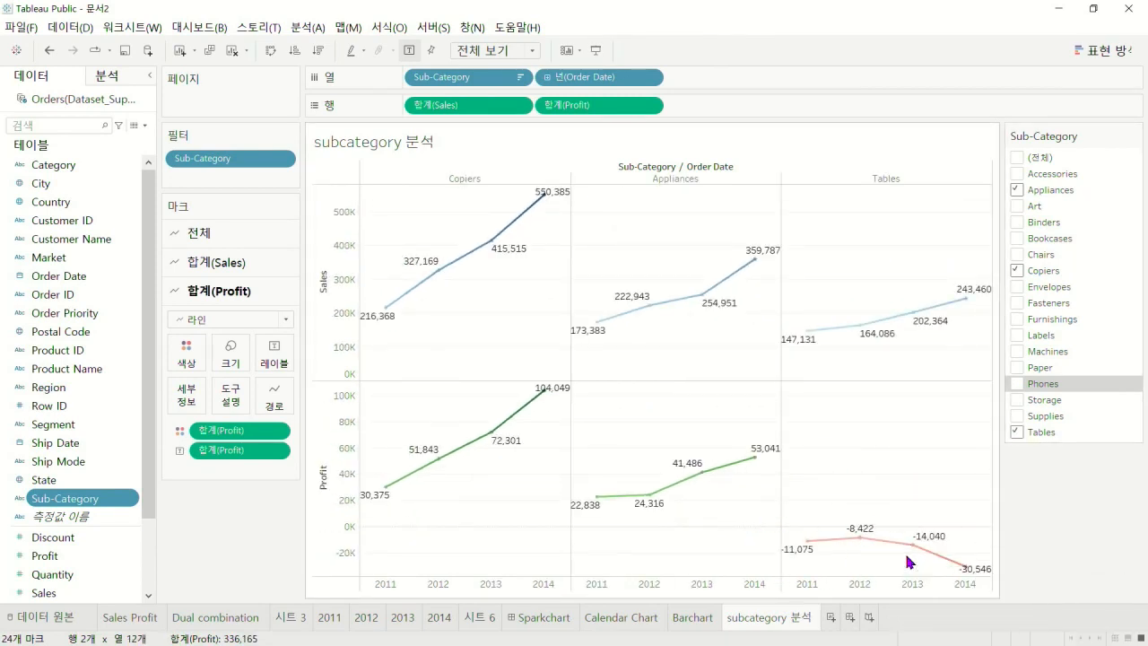
# View the Barchart sheet for comparison and return to the subcategory 분석 sheet
pyautogui.click(678, 619)
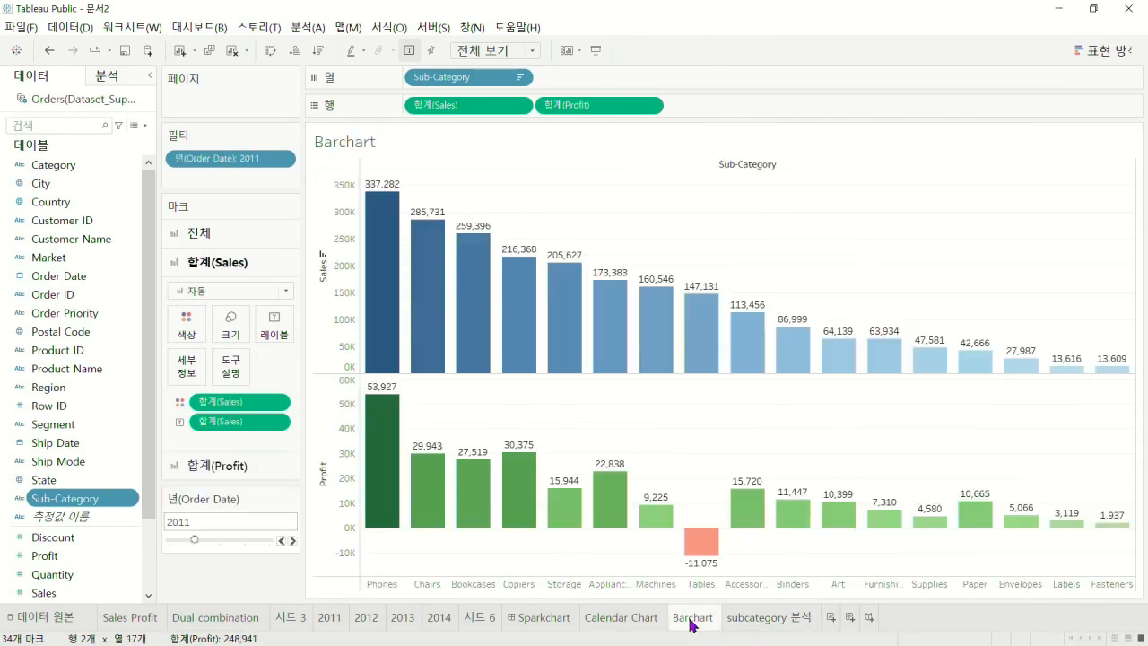
pyautogui.moveTo(675, 547)
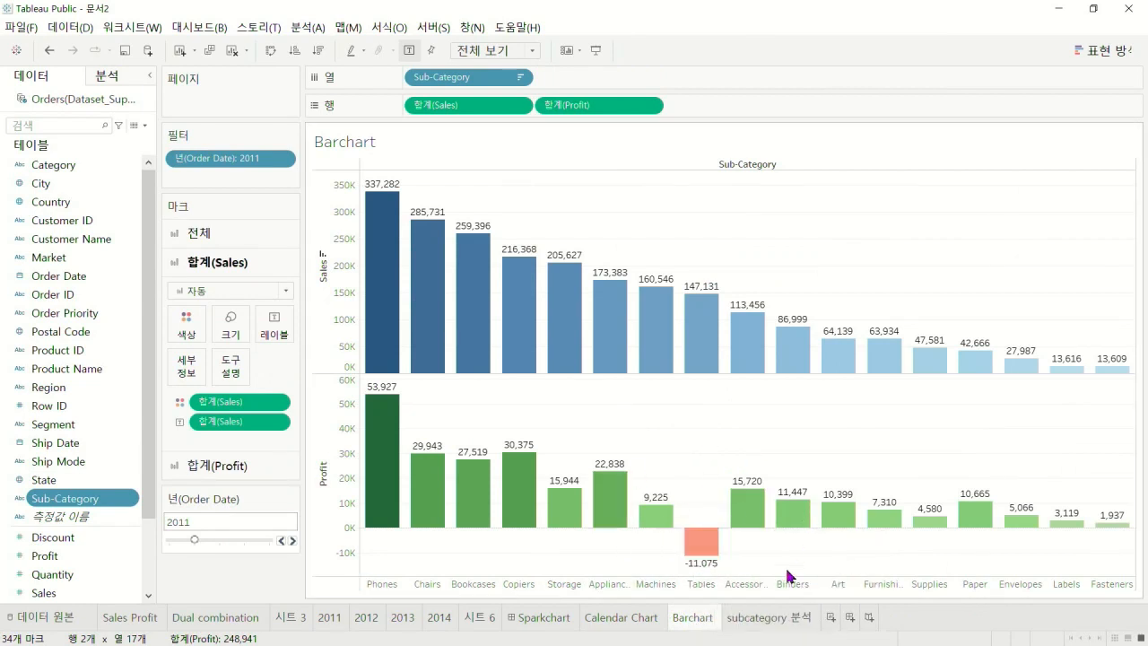
pyautogui.click(769, 618)
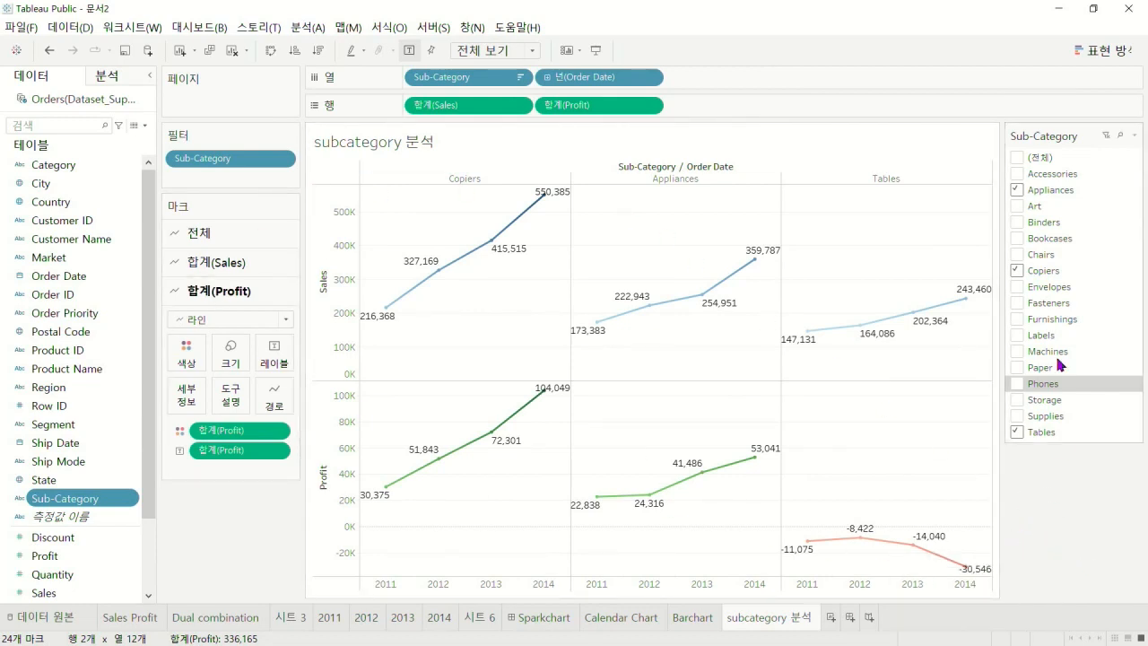
# Move the Sub-Category filter card below the Marks card
pyautogui.moveTo(237, 500); pyautogui.dragTo(238, 501)
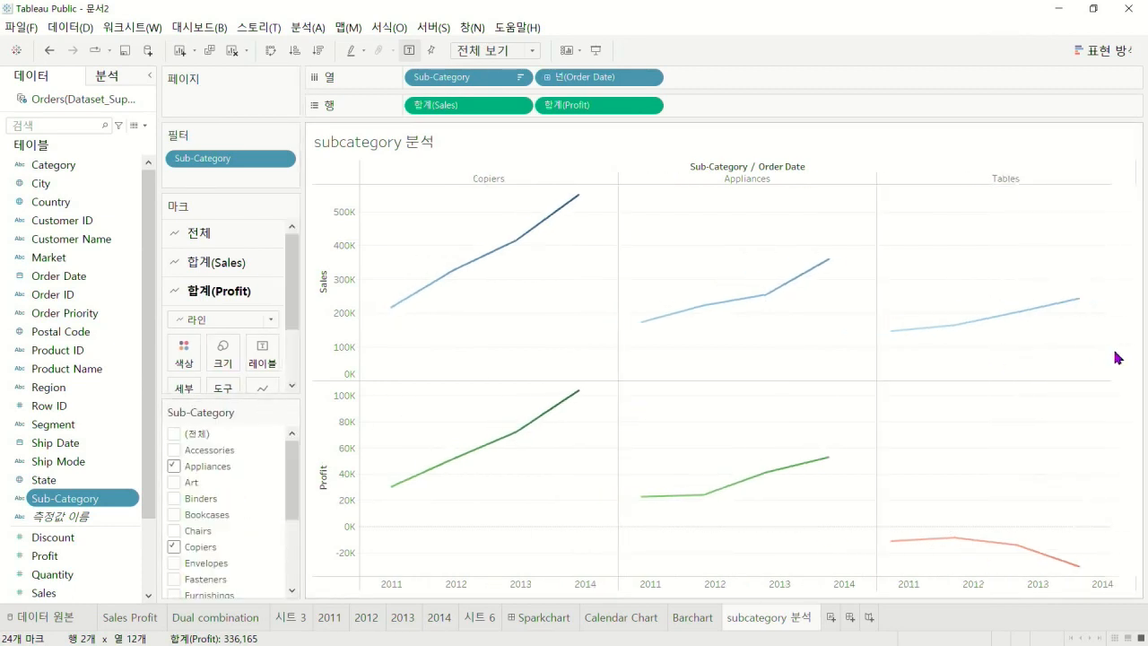
pyautogui.scroll(-3, 279, 535)
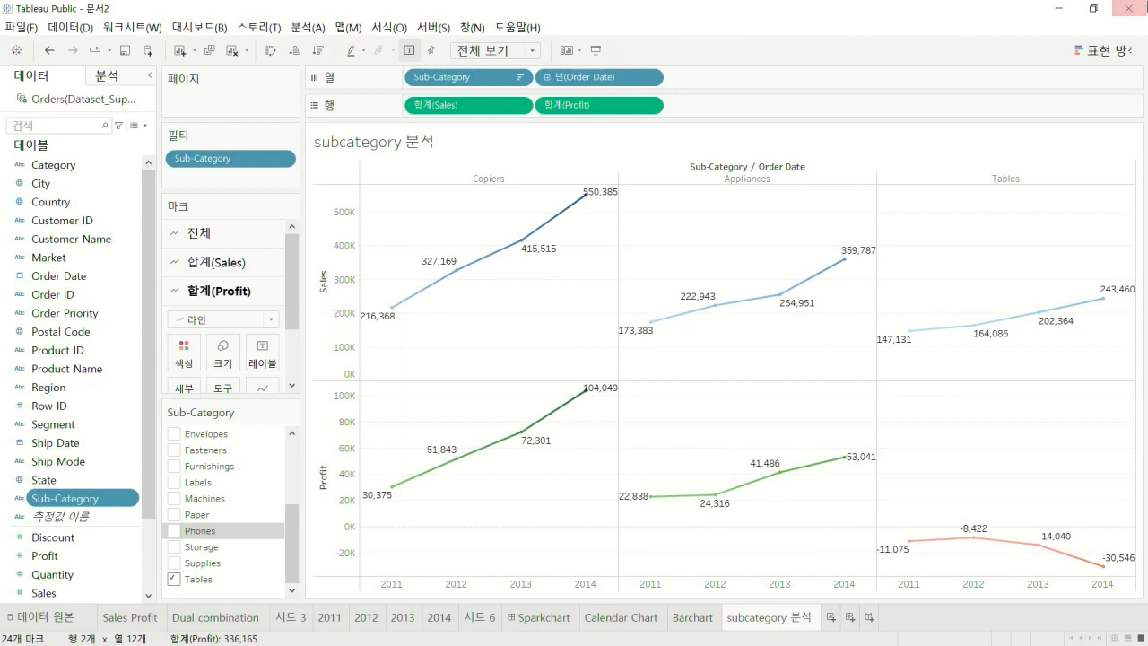
# Change the Profit mark type to 막대 for the Copiers, Appliances and Tables charts
pyautogui.moveTo(642, 190)
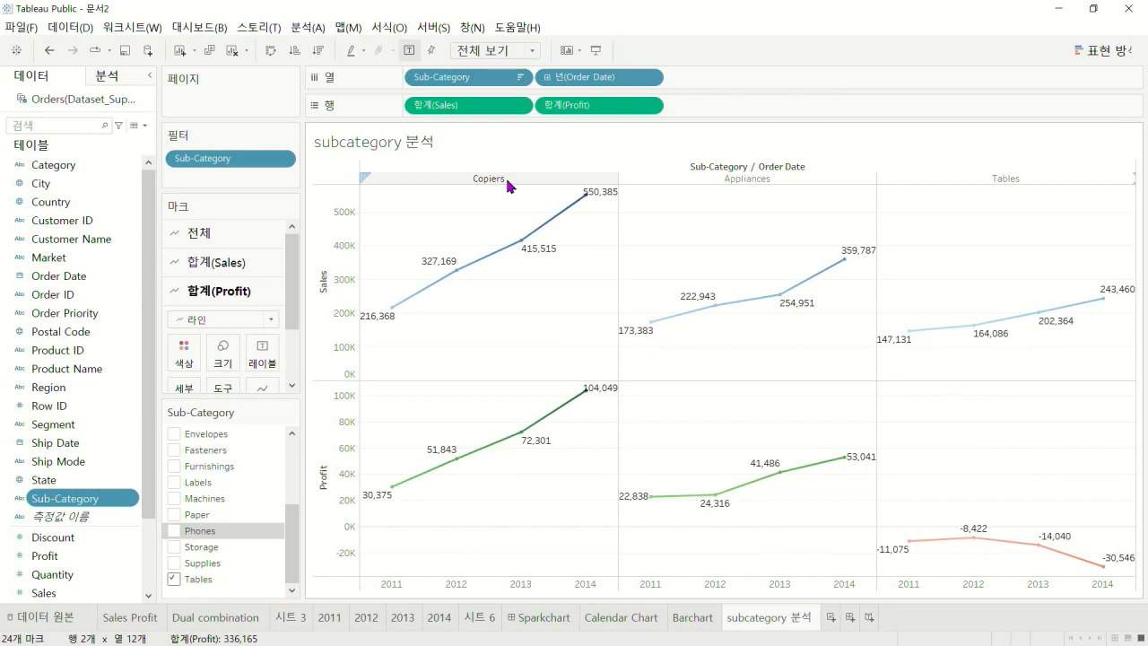
pyautogui.moveTo(934, 542)
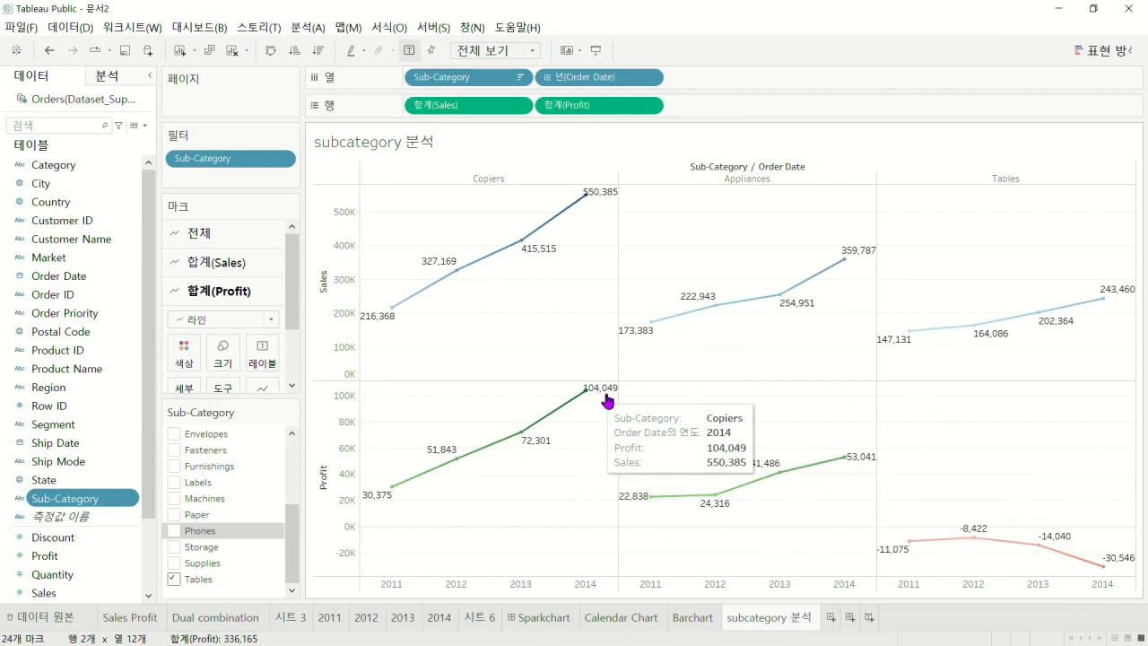
pyautogui.moveTo(604, 400)
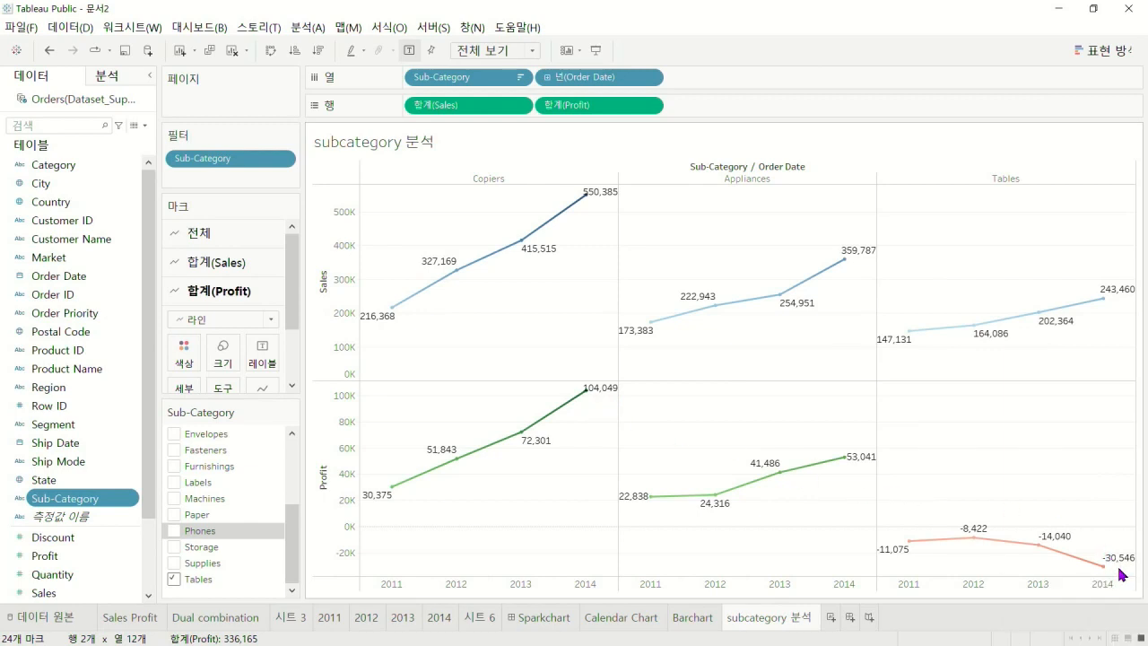
pyautogui.moveTo(1116, 570)
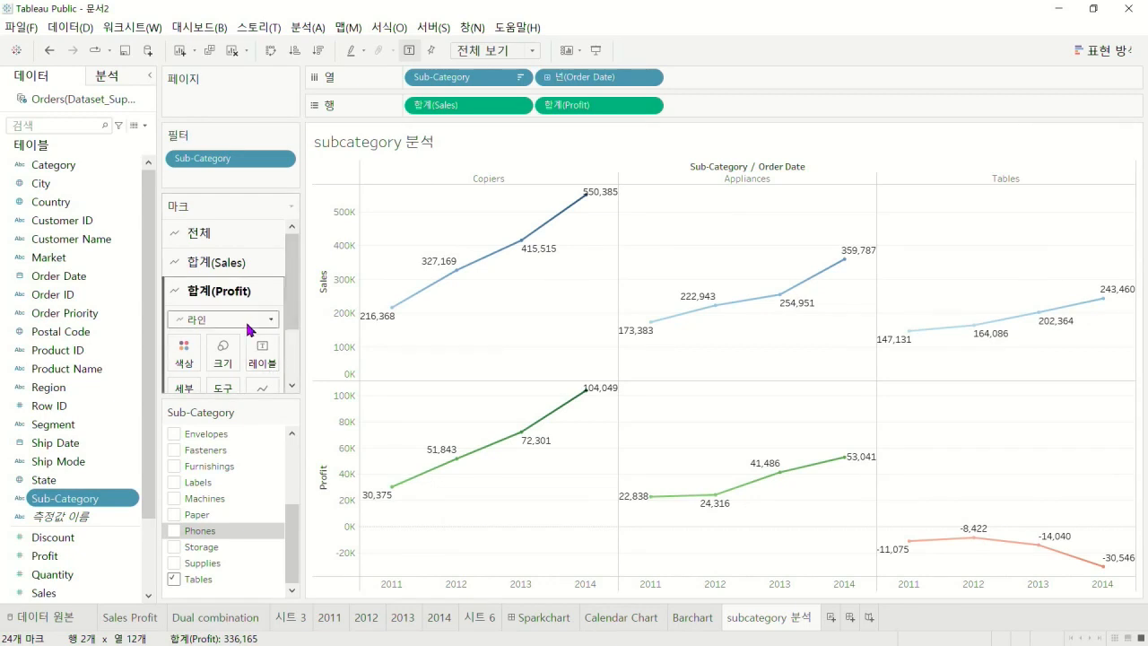
pyautogui.click(269, 319)
pyautogui.click(207, 353)
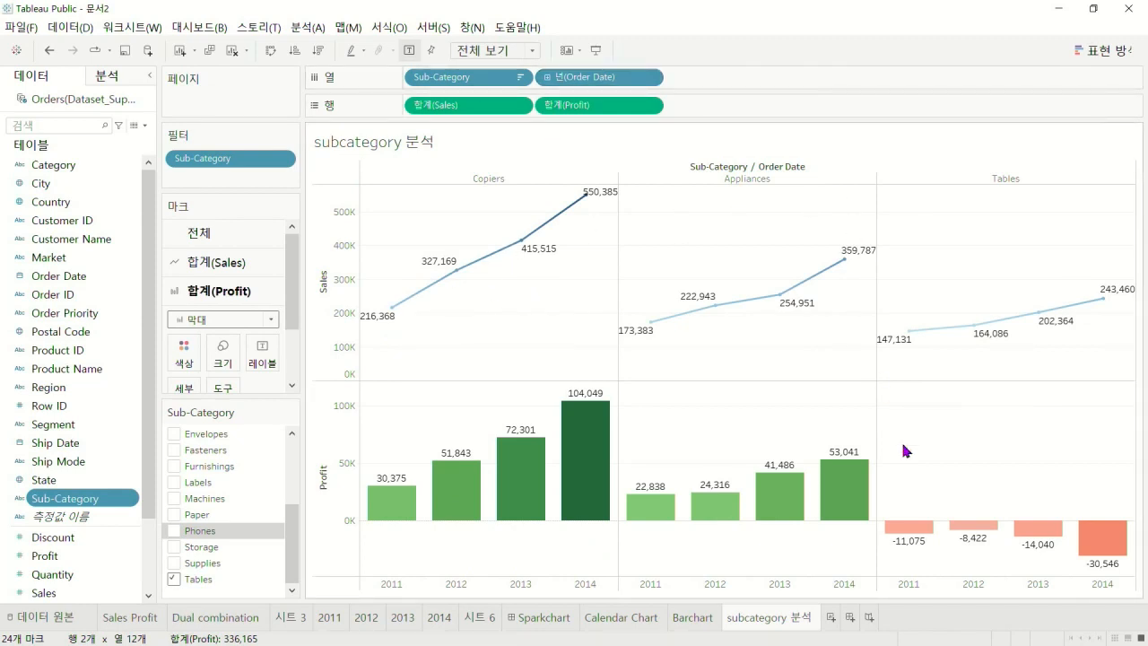
# Combine Sales and Profit into a dual-axis chart and synchronize the two axes
pyautogui.click(649, 105)
pyautogui.click(588, 407)
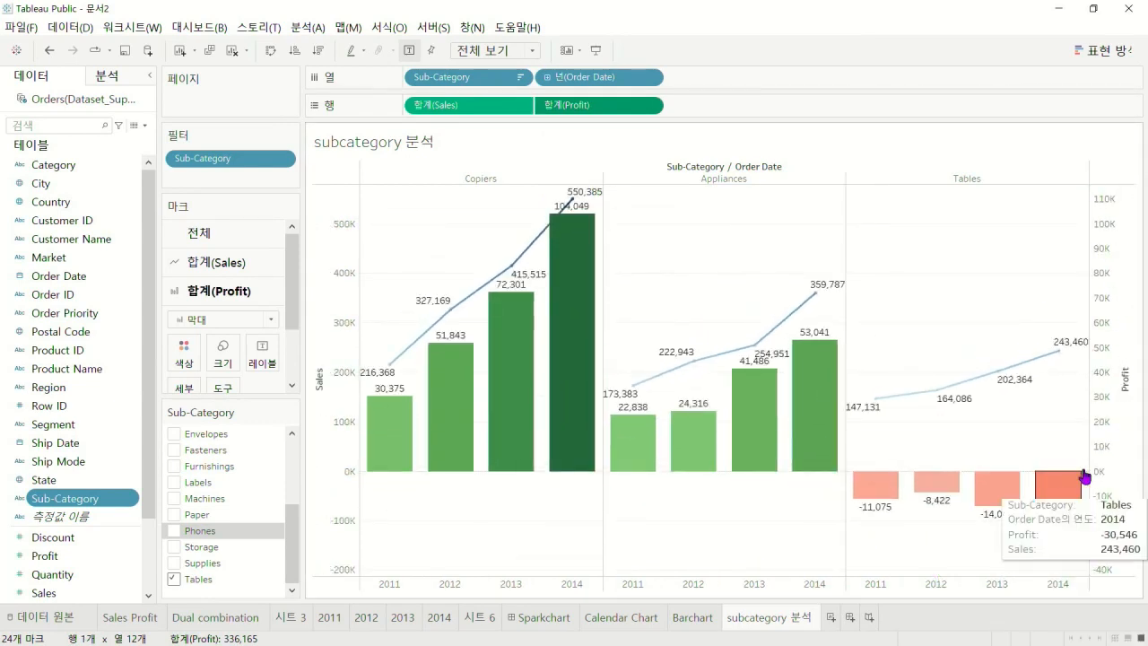
pyautogui.rightClick(333, 296)
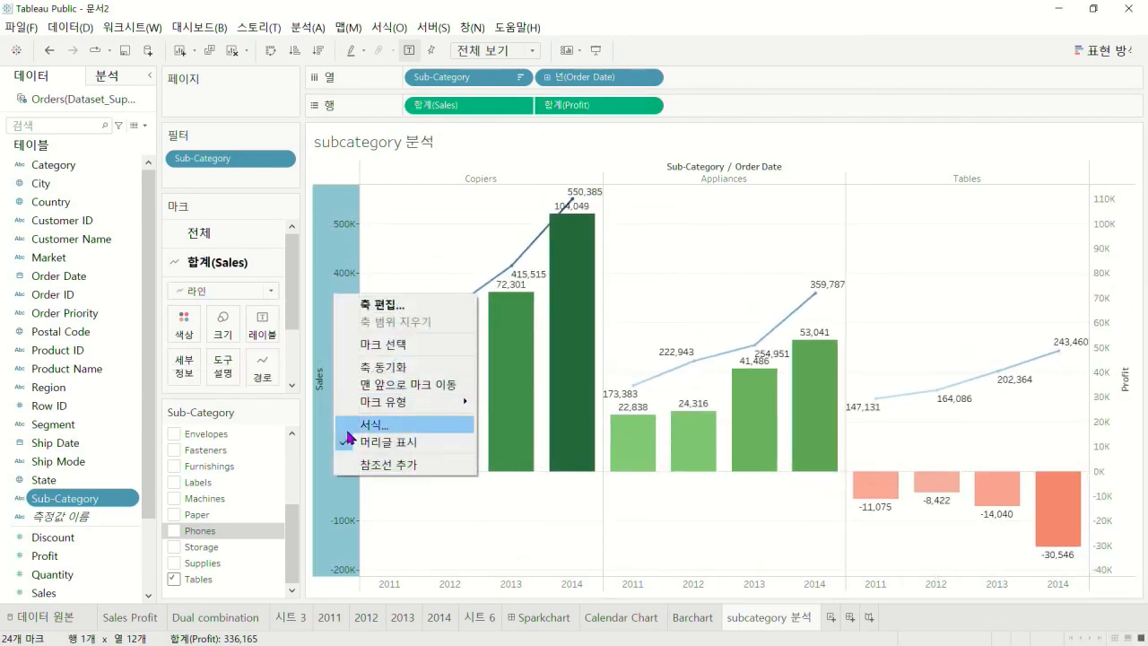
pyautogui.click(367, 368)
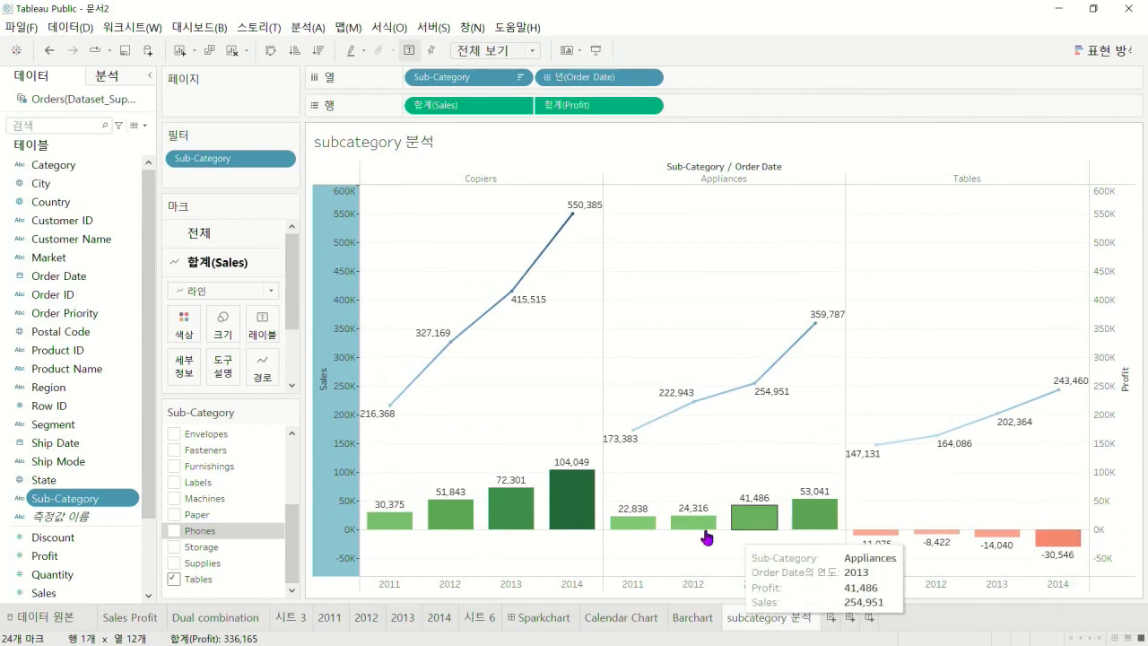